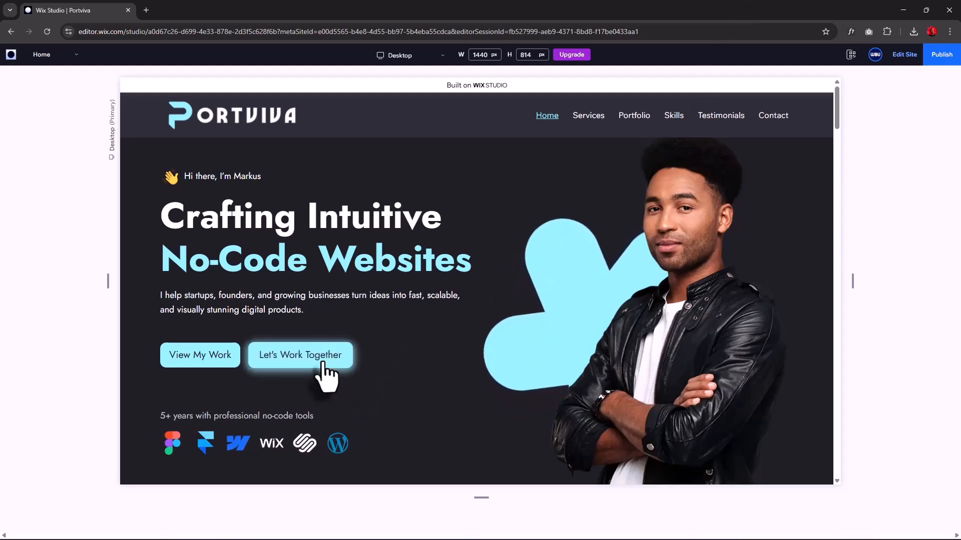
Scroll past the Portviva hero and jump to the Services and then the Portfolio sections.
{"action": "scroll", "coordinate": [526, 359], "scroll_direction": "down", "scroll_amount": 2}
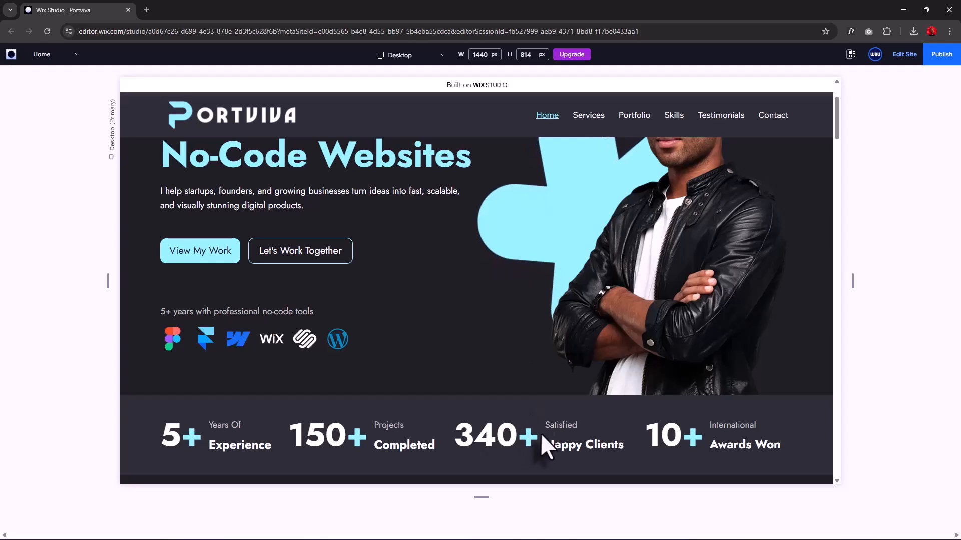
{"action": "left_click", "coordinate": [590, 120]}
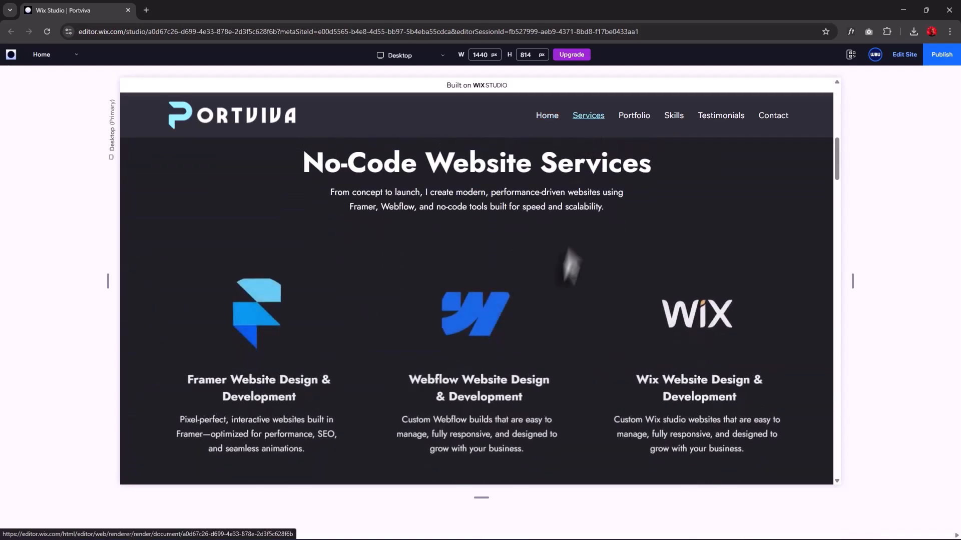
{"action": "scroll", "coordinate": [555, 294], "scroll_direction": "down", "scroll_amount": 1}
{"action": "scroll", "coordinate": [556, 297], "scroll_direction": "down", "scroll_amount": 4}
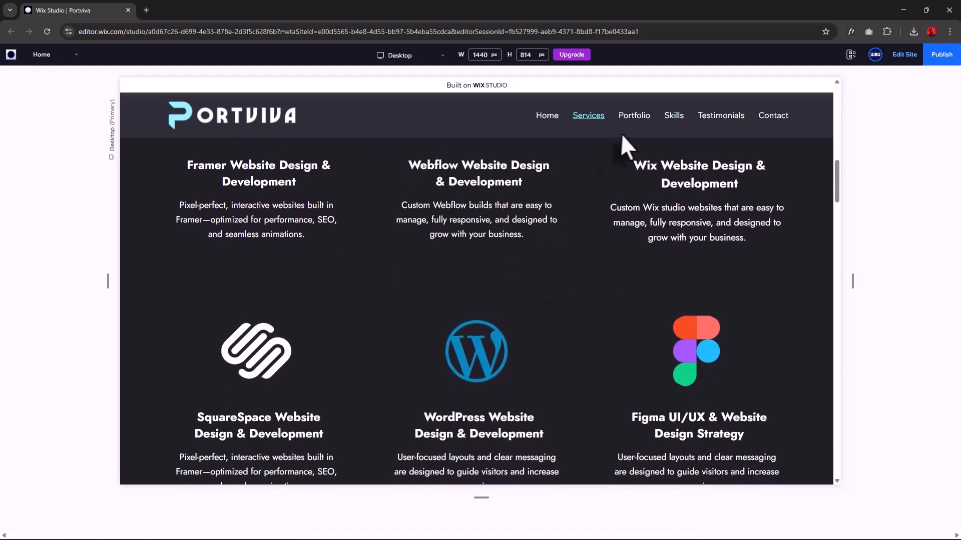
{"action": "left_click", "coordinate": [639, 120]}
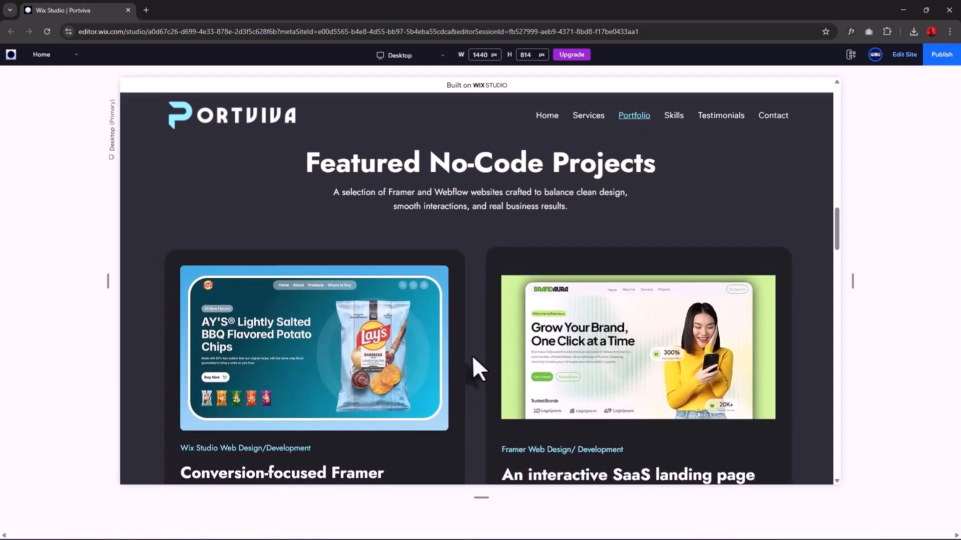
Scroll through the portfolio projects and jump to the Skills section, 'Platforms And Tools I Use'.
{"action": "scroll", "coordinate": [471, 357], "scroll_direction": "down", "scroll_amount": 3}
{"action": "scroll", "coordinate": [472, 358], "scroll_direction": "down", "scroll_amount": 2}
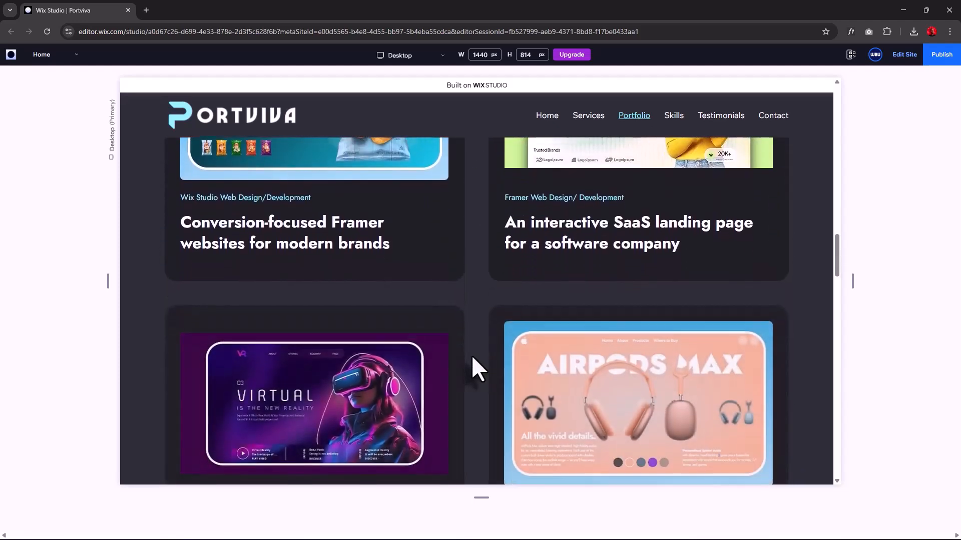
{"action": "scroll", "coordinate": [471, 355], "scroll_direction": "down", "scroll_amount": 2}
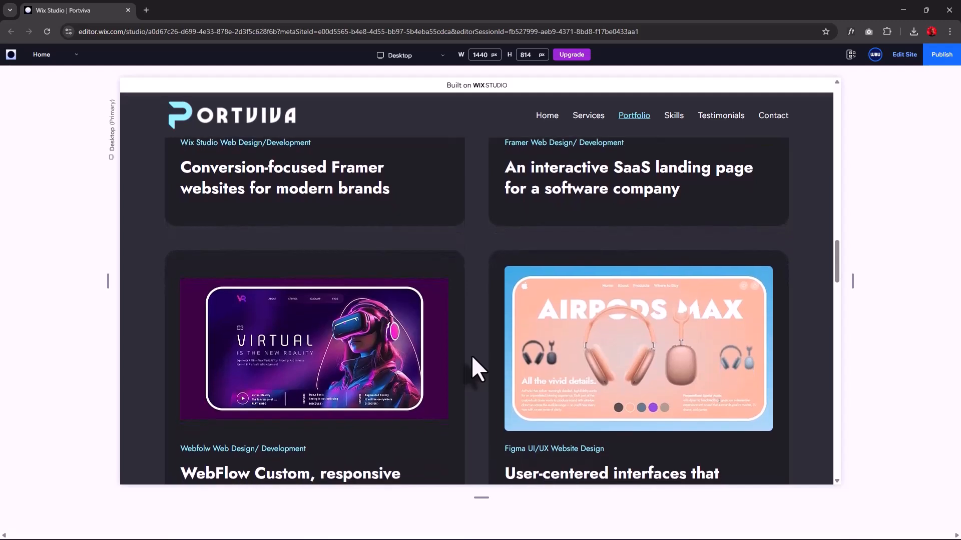
{"action": "left_click", "coordinate": [679, 128]}
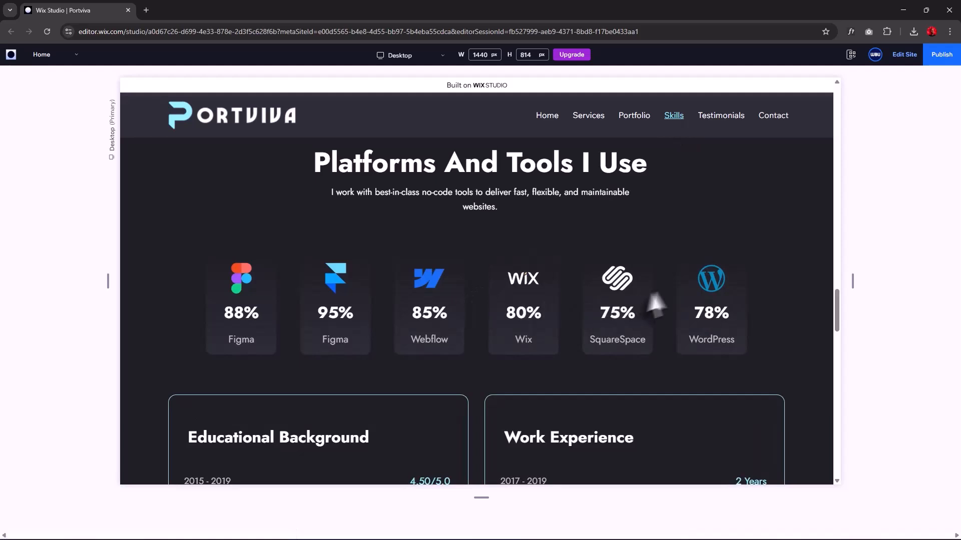
Scroll past the education and experience entries and jump to the Testimonials section.
{"action": "scroll", "coordinate": [375, 268], "scroll_direction": "down", "scroll_amount": 3}
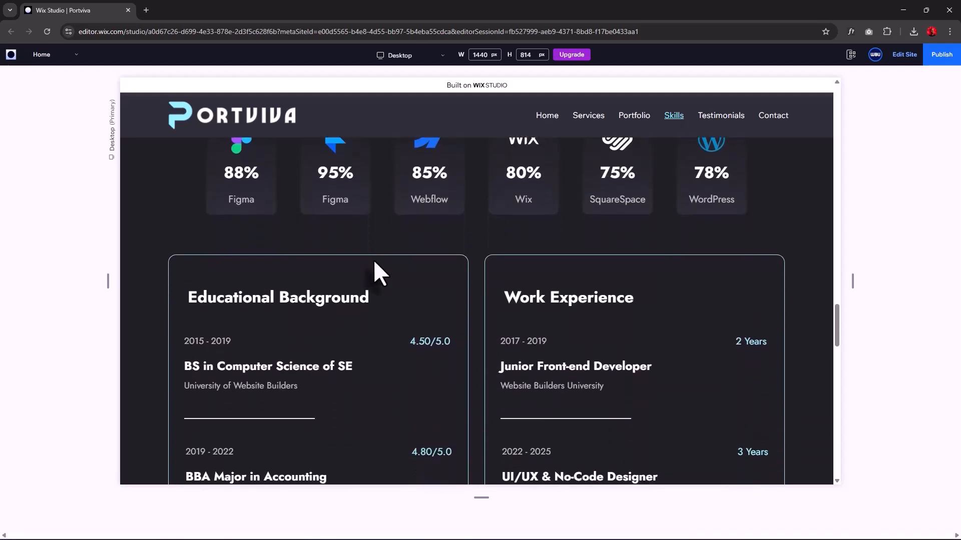
{"action": "scroll", "coordinate": [446, 334], "scroll_direction": "down", "scroll_amount": 2}
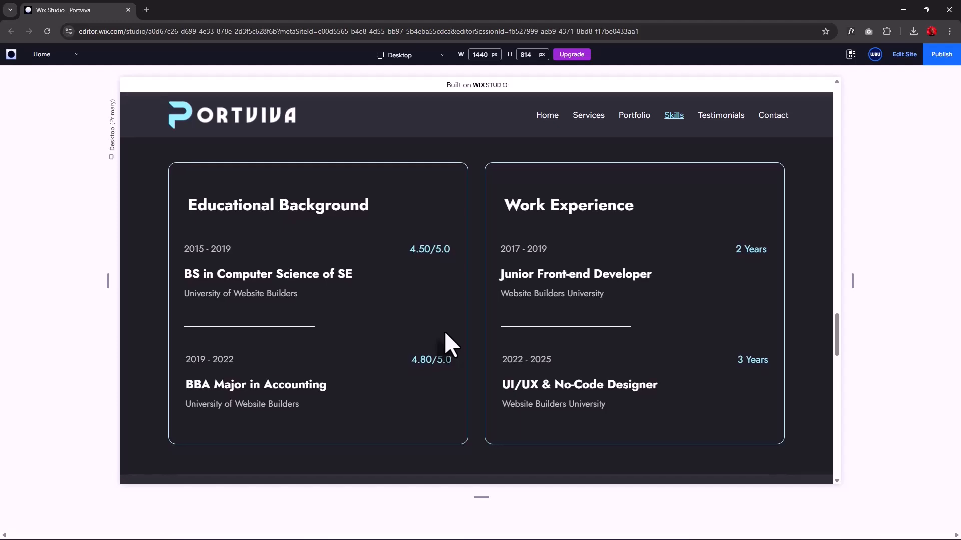
{"action": "left_click", "coordinate": [719, 119]}
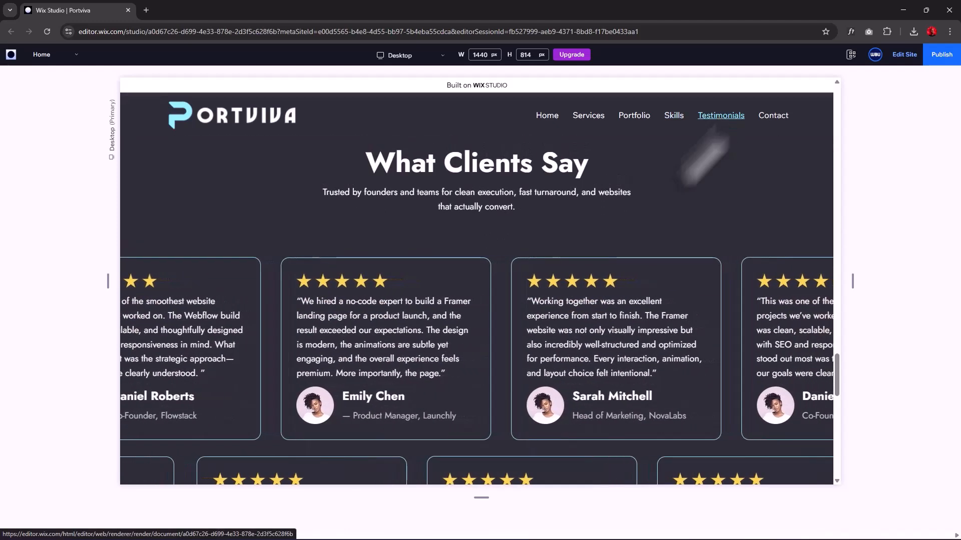
Jump to the Contact section and scroll down to the message form's Submit button.
{"action": "scroll", "coordinate": [537, 331], "scroll_direction": "down", "scroll_amount": 3}
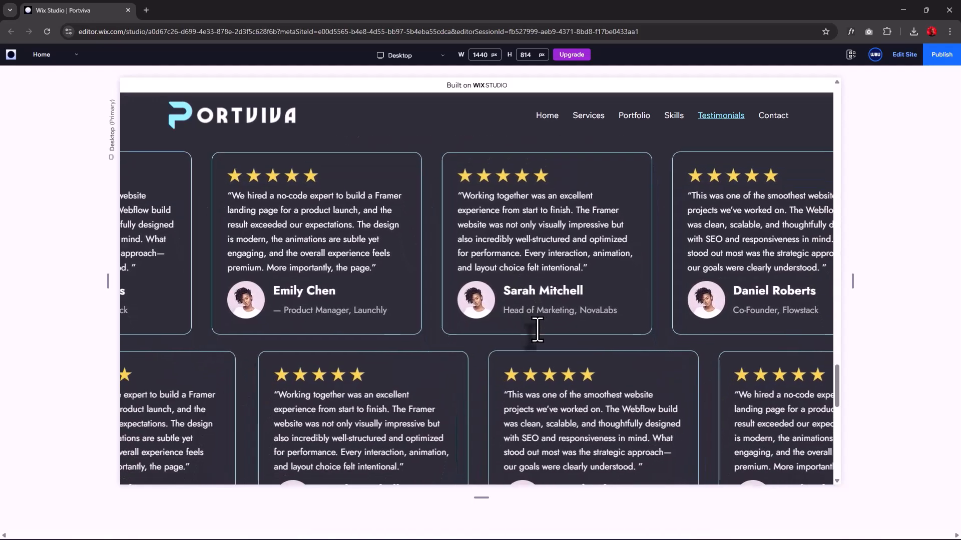
{"action": "scroll", "coordinate": [537, 331], "scroll_direction": "down", "scroll_amount": 1}
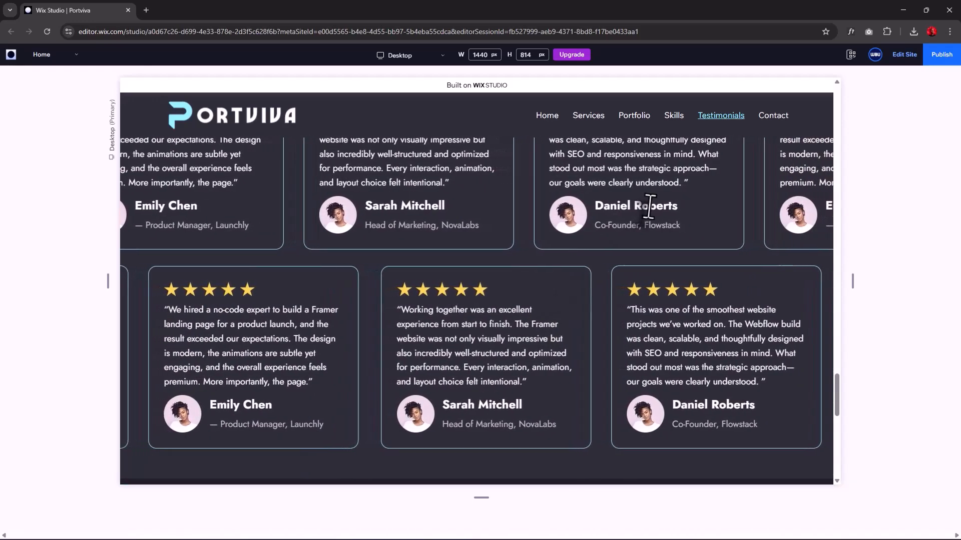
{"action": "left_click", "coordinate": [769, 120]}
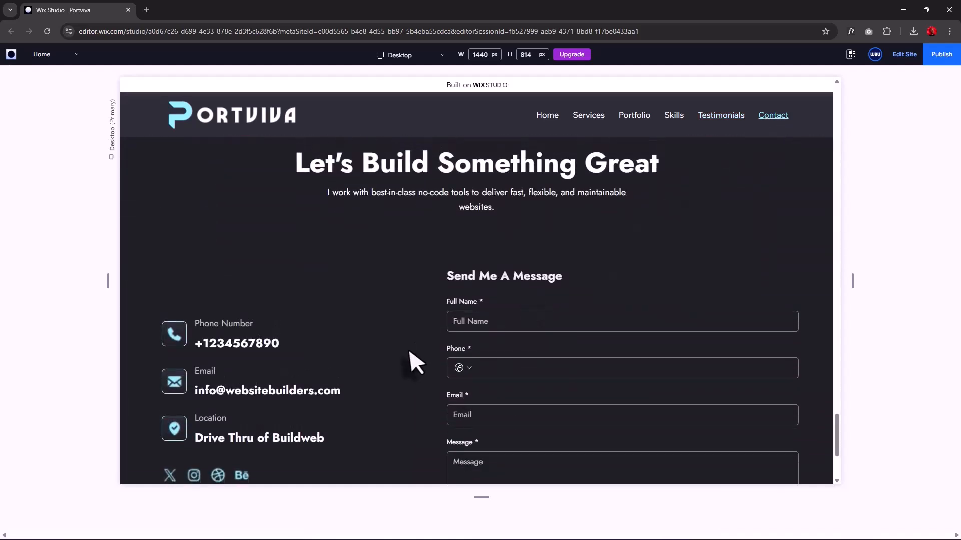
{"action": "scroll", "coordinate": [407, 349], "scroll_direction": "down", "scroll_amount": 1}
{"action": "scroll", "coordinate": [407, 350], "scroll_direction": "down", "scroll_amount": 1}
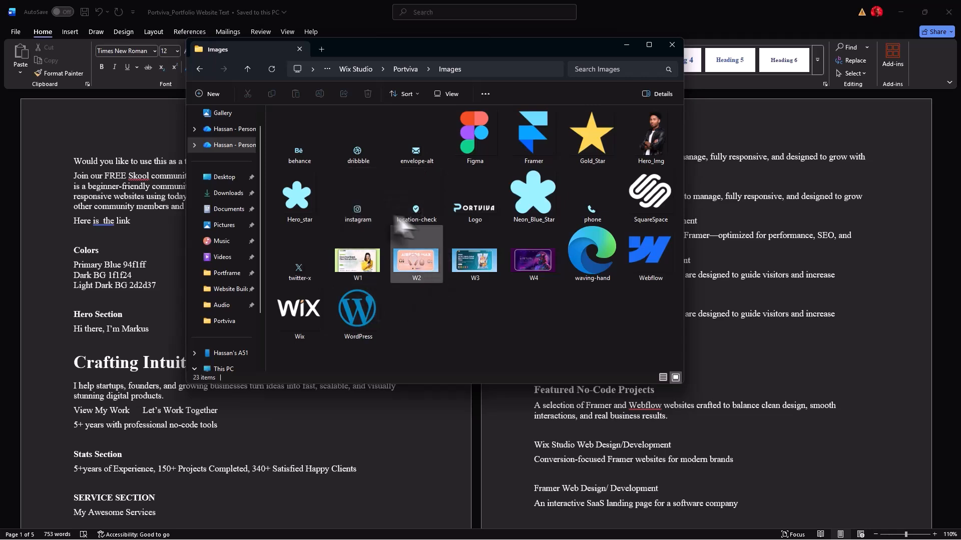
Bring the Portviva site-copy Word document forward, scroll down to Contact, then back to the top.
{"action": "left_click", "coordinate": [622, 15]}
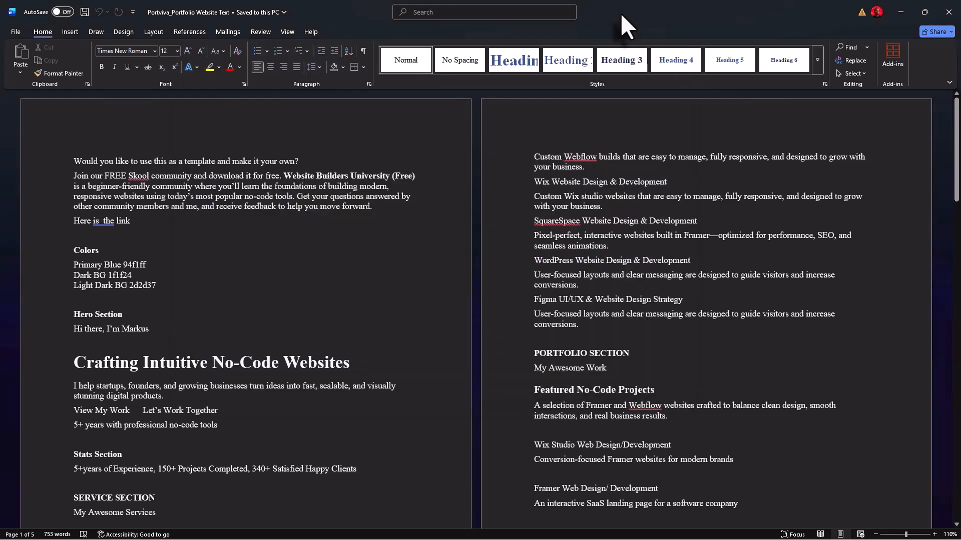
{"action": "scroll", "coordinate": [451, 331], "scroll_direction": "down", "scroll_amount": 15}
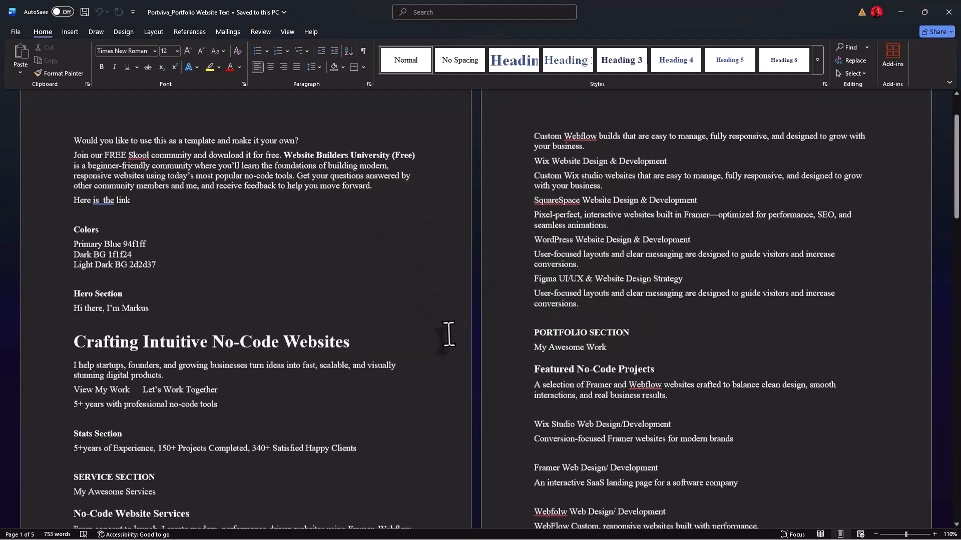
{"action": "scroll", "coordinate": [448, 334], "scroll_direction": "down", "scroll_amount": 10}
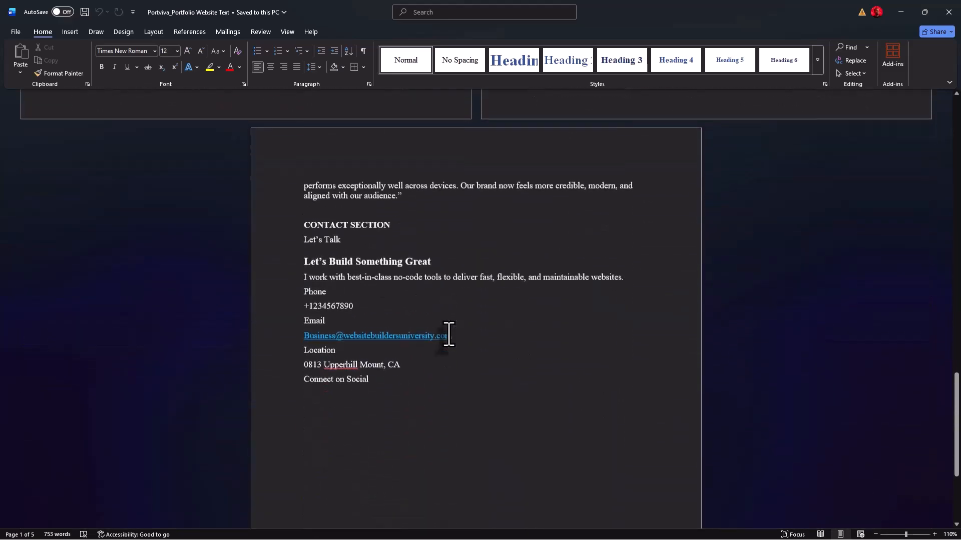
{"action": "scroll", "coordinate": [449, 334], "scroll_direction": "up", "scroll_amount": 15}
{"action": "scroll", "coordinate": [448, 334], "scroll_direction": "up", "scroll_amount": 10}
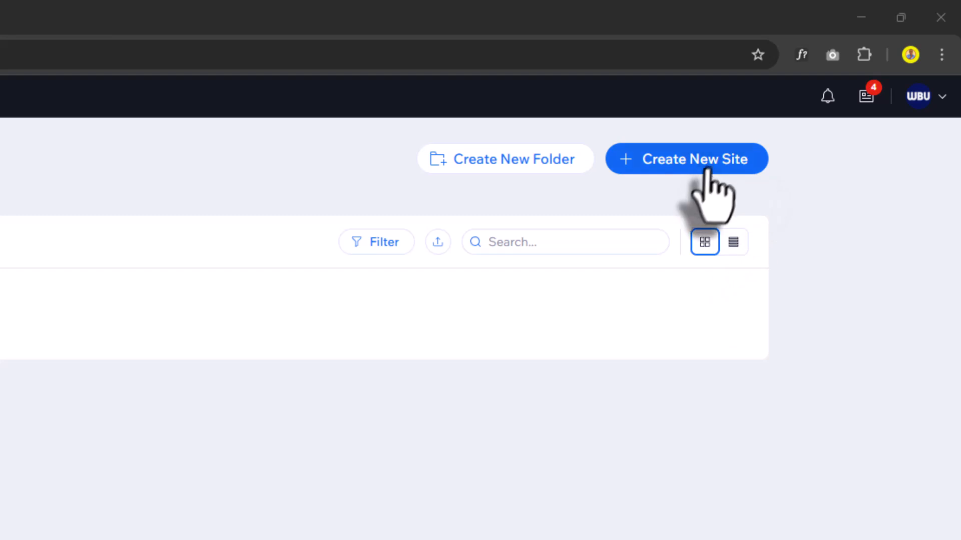
Create a new site from a blank canvas, zoom the canvas to 80%, and select the page.
{"action": "left_click", "coordinate": [707, 168]}
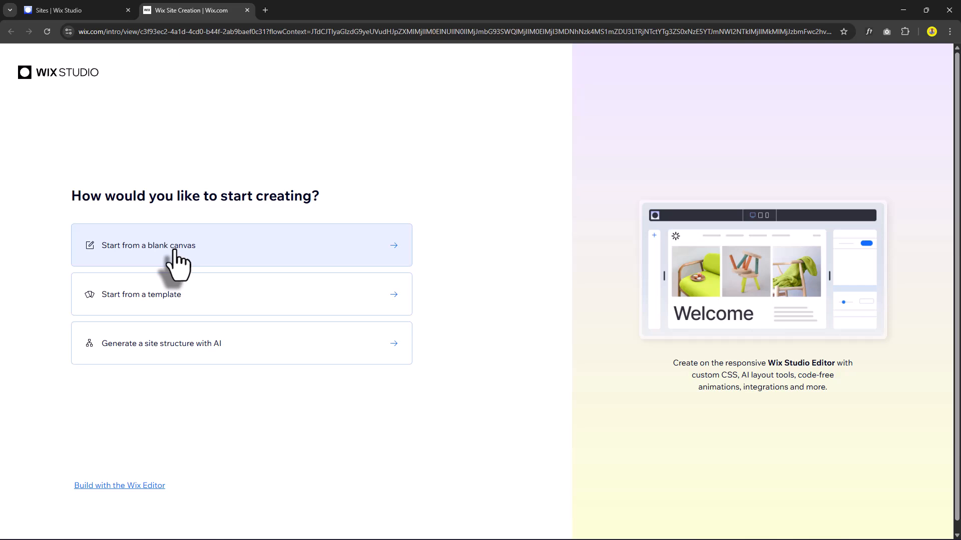
{"action": "left_click", "coordinate": [175, 258]}
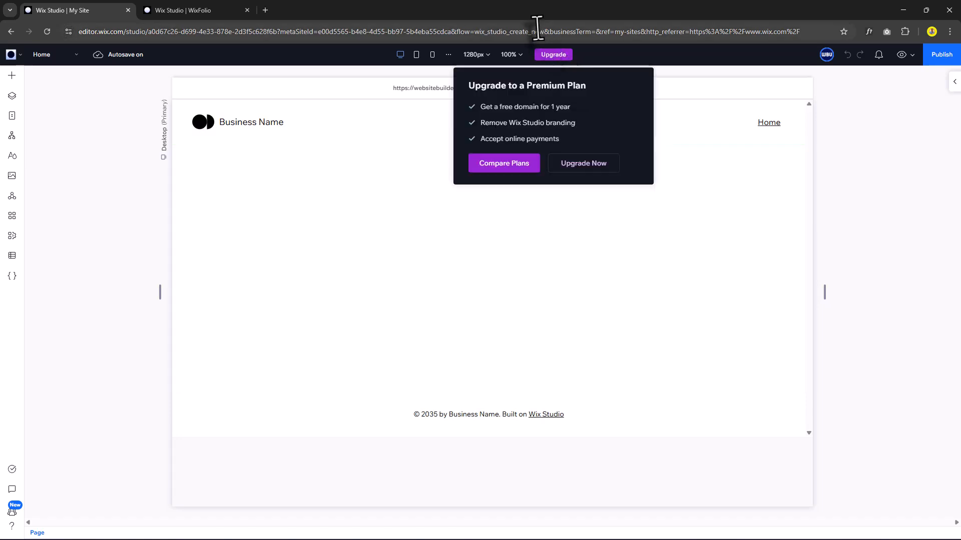
{"action": "left_click", "coordinate": [516, 55]}
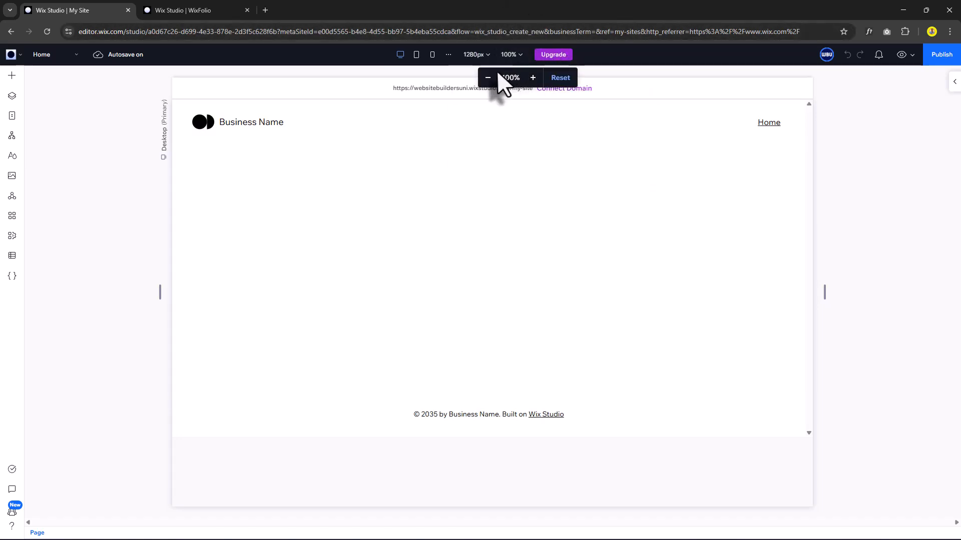
{"action": "left_click", "coordinate": [486, 78]}
{"action": "left_click", "coordinate": [487, 78]}
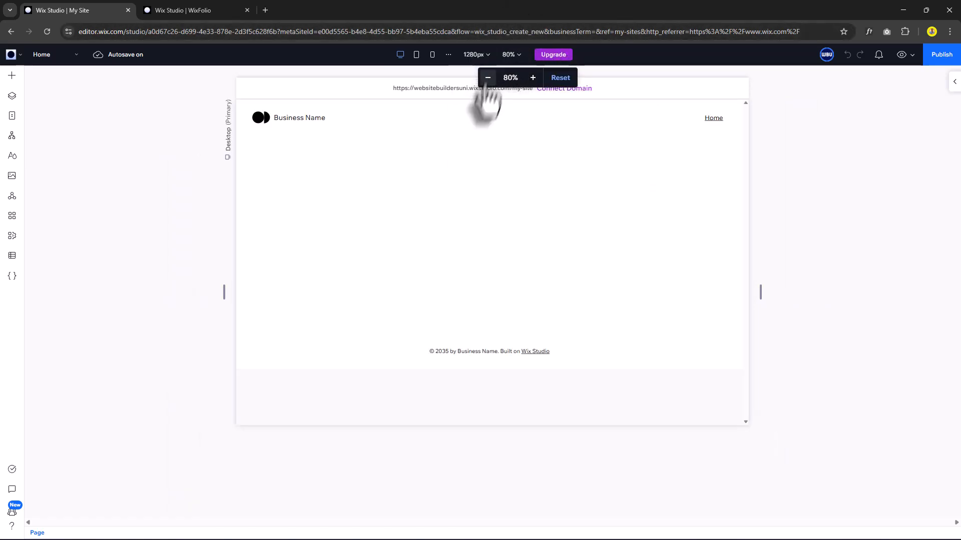
{"action": "left_click", "coordinate": [172, 204]}
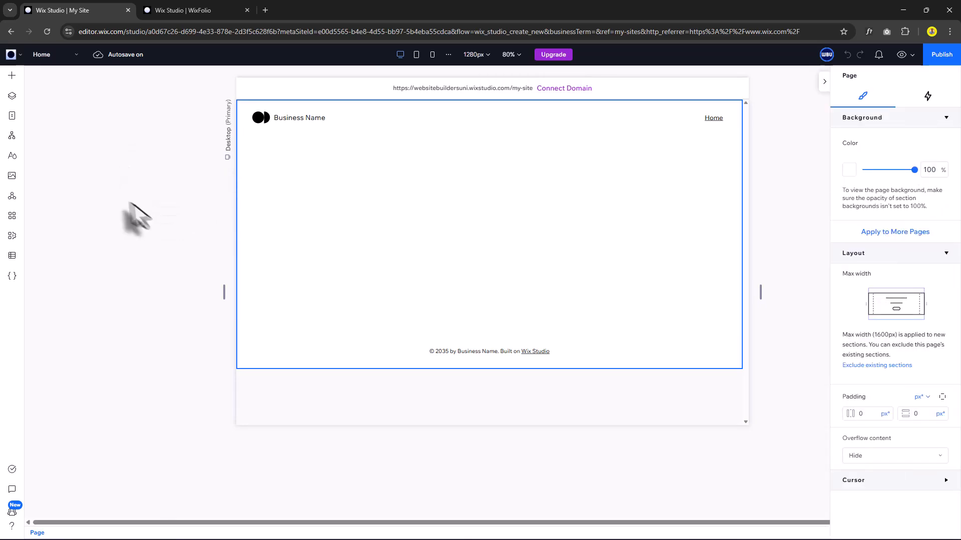
Set the Color 6 palette swatch to light blue #94F1FF and rename it Primary Blue.
{"action": "left_click", "coordinate": [13, 158]}
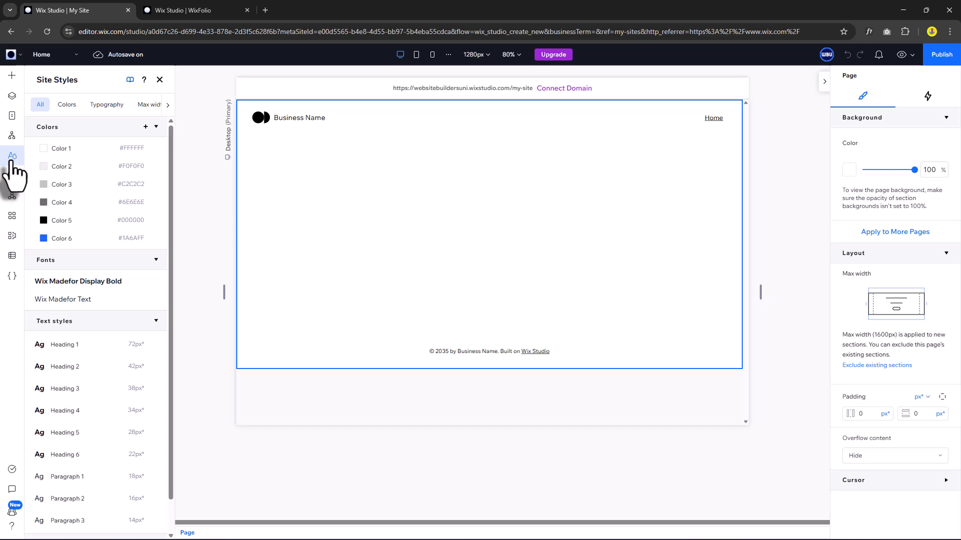
{"action": "left_click", "coordinate": [65, 105]}
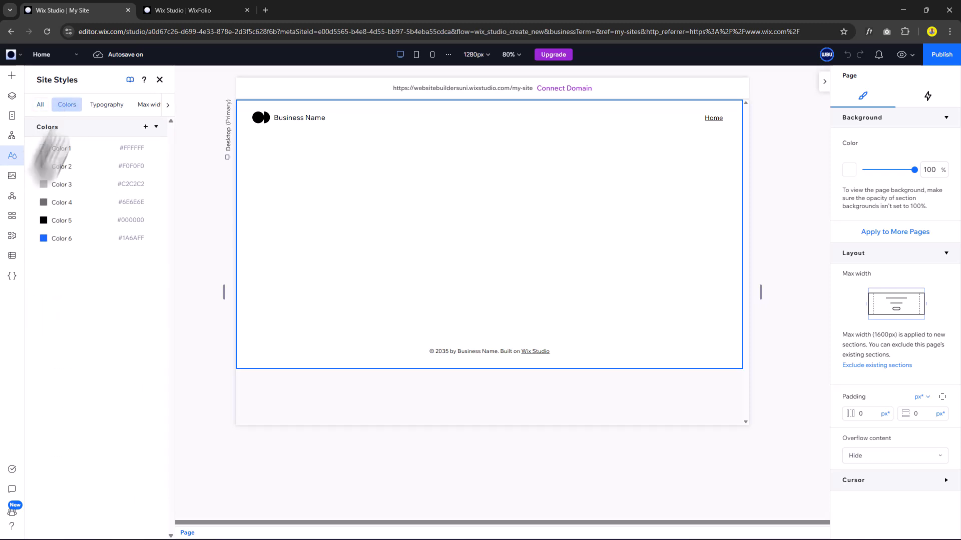
{"action": "left_click", "coordinate": [44, 238]}
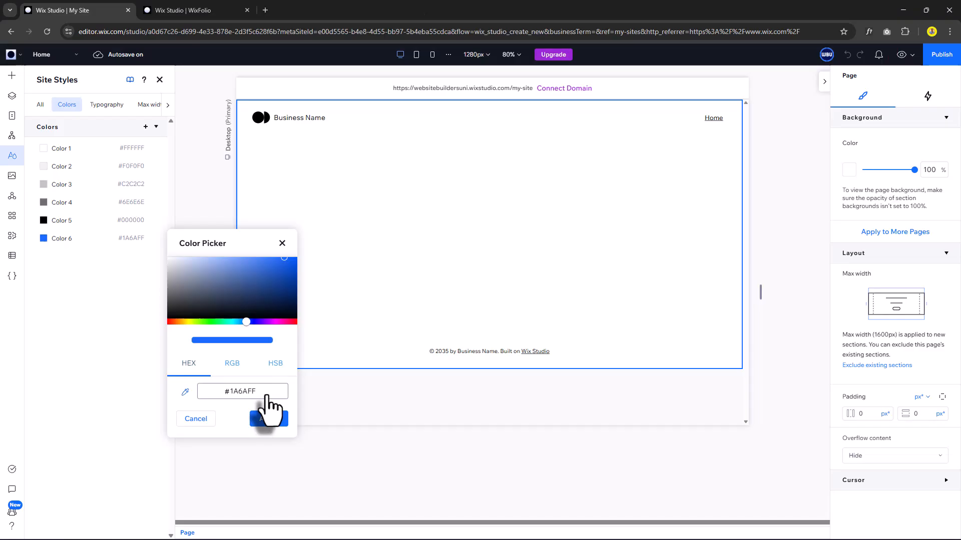
{"action": "left_click", "coordinate": [266, 393]}
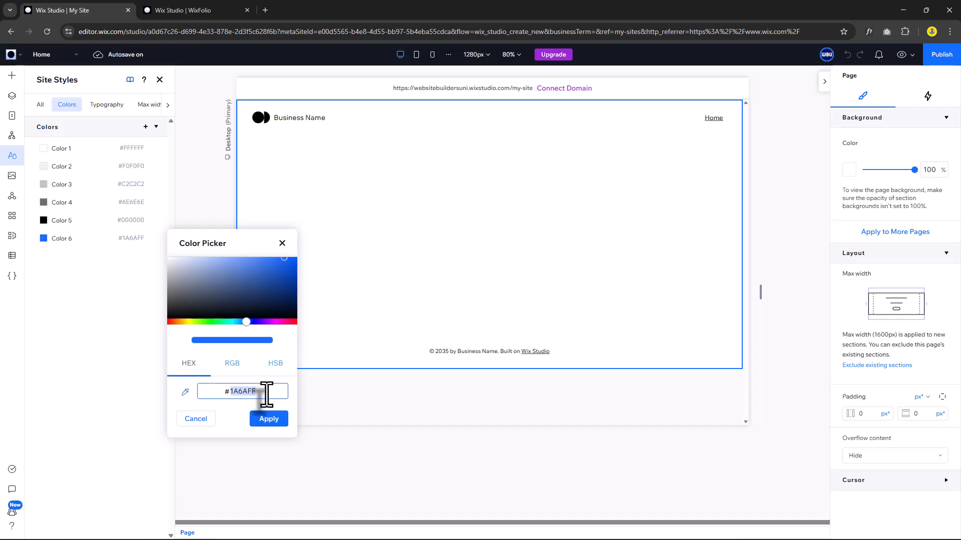
{"action": "type", "text": "94F1FF"}
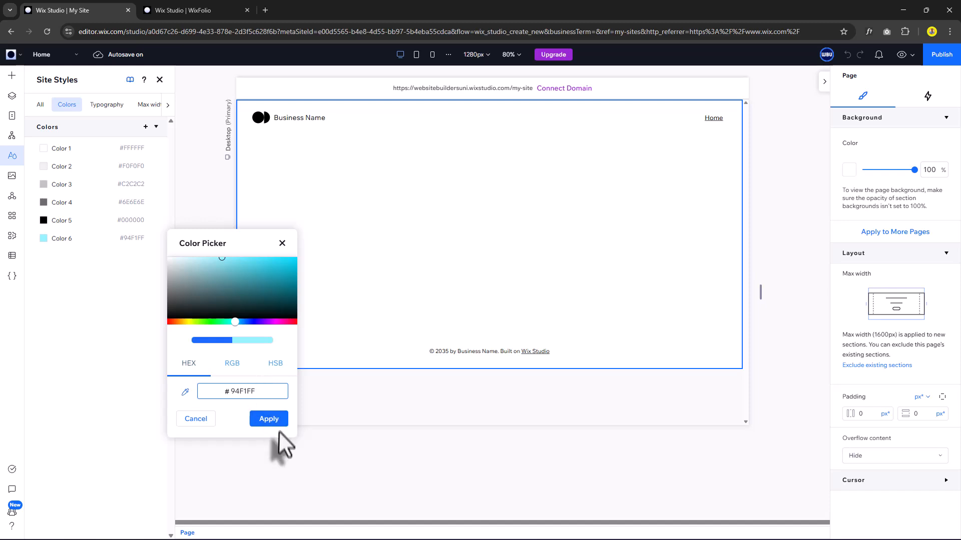
{"action": "left_click", "coordinate": [268, 420]}
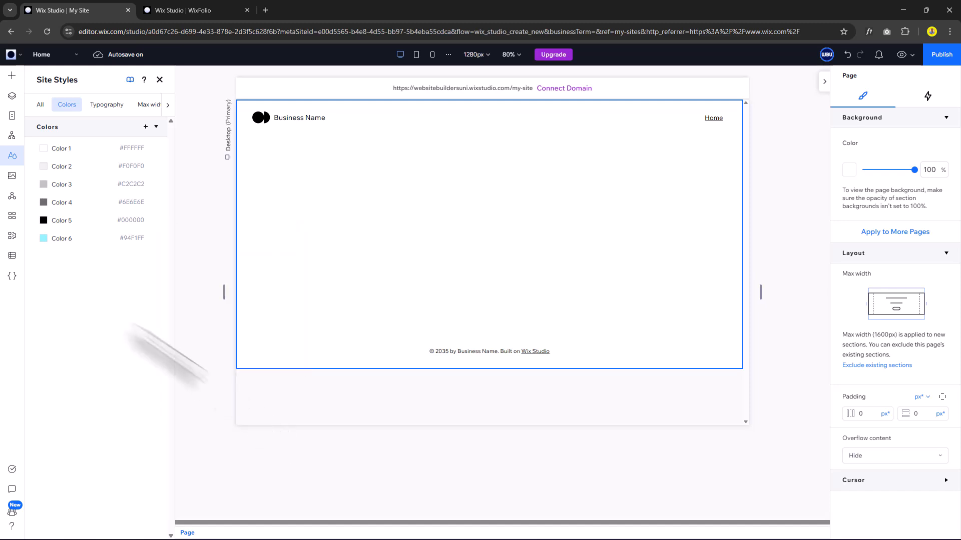
{"action": "double_click", "coordinate": [62, 238]}
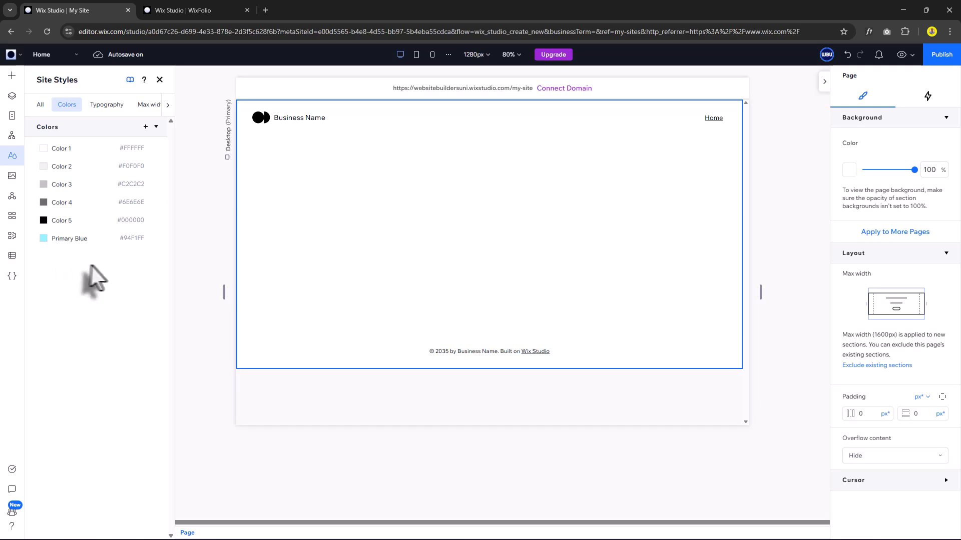
Set Color 5 to #1F1F24 and Color 4 to #2D2D37, naming it Light Dark BG.
{"action": "left_click", "coordinate": [62, 221]}
{"action": "key", "text": "alt+Tab"}
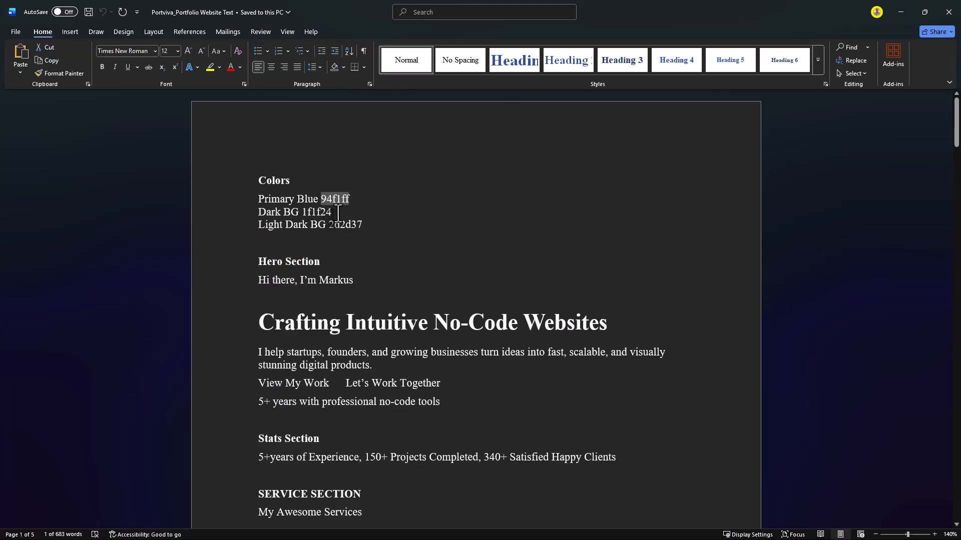
{"action": "key", "text": "alt+Tab"}
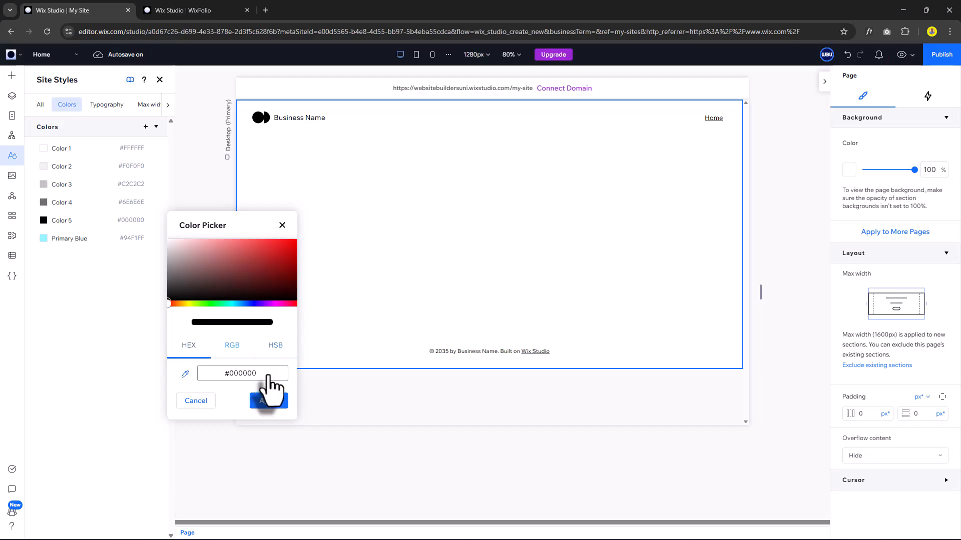
{"action": "double_click", "coordinate": [268, 375]}
{"action": "type", "text": "1F1F24"}
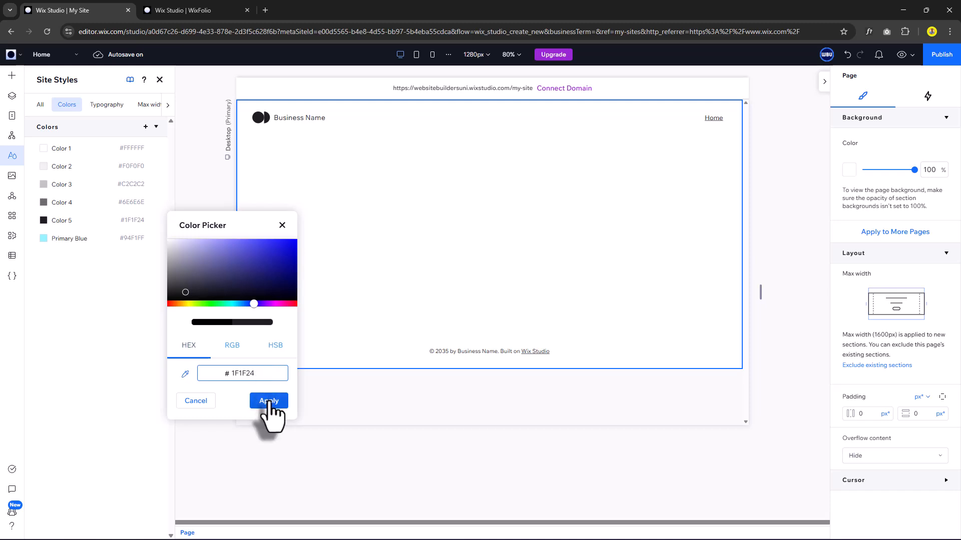
{"action": "left_click", "coordinate": [269, 402]}
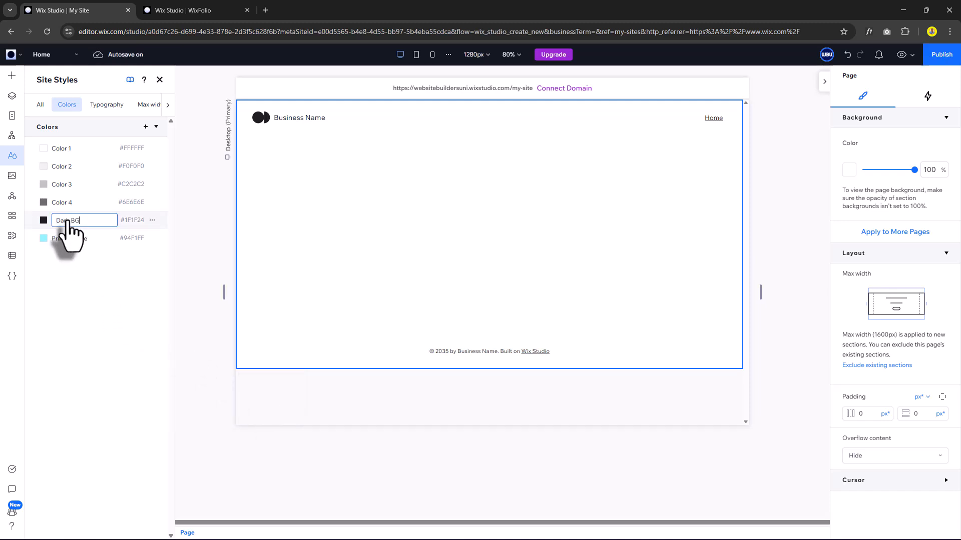
{"action": "type", "text": "2D2D37"}
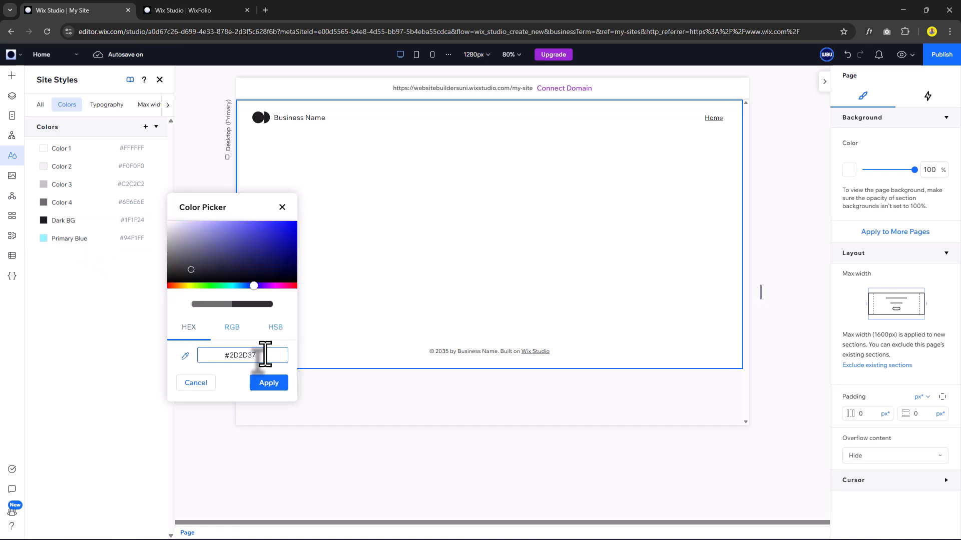
{"action": "left_click", "coordinate": [265, 384]}
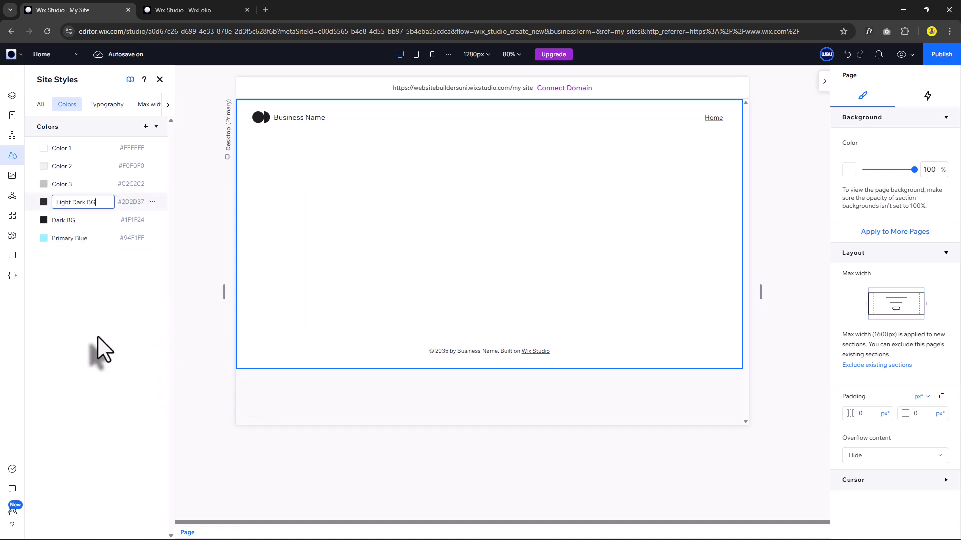
{"action": "key", "text": "Return"}
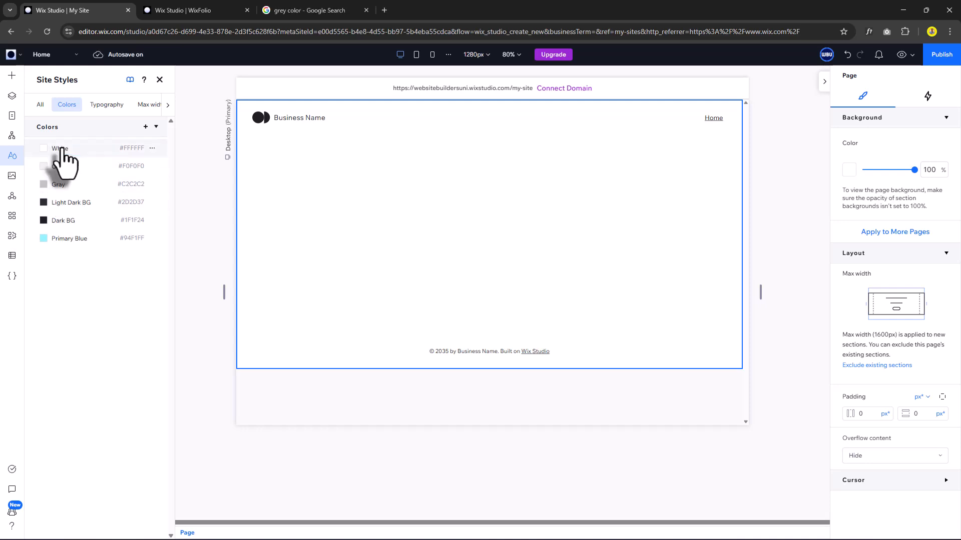
Change the site heading font to Jost Bold.
{"action": "left_click", "coordinate": [107, 106]}
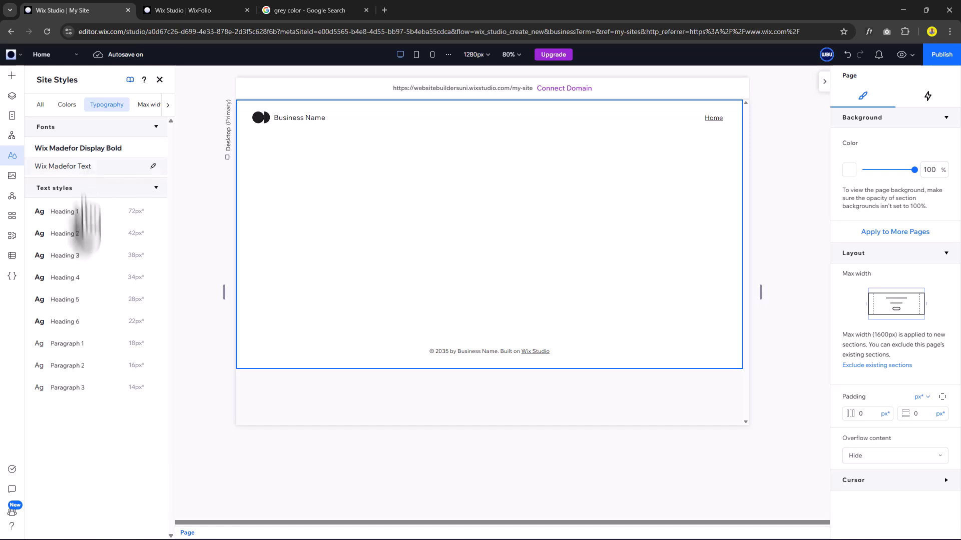
{"action": "left_click", "coordinate": [106, 150]}
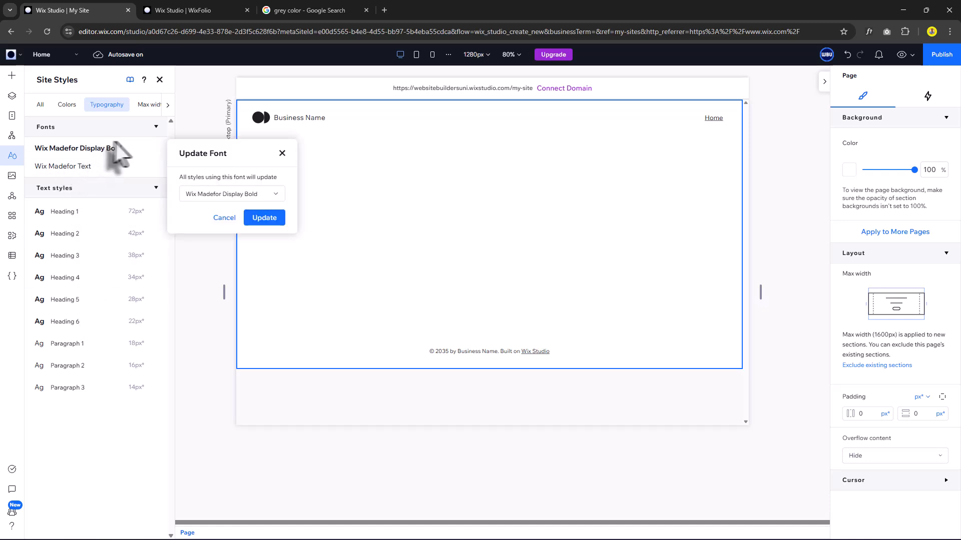
{"action": "left_click", "coordinate": [233, 195]}
{"action": "type", "text": "jost"}
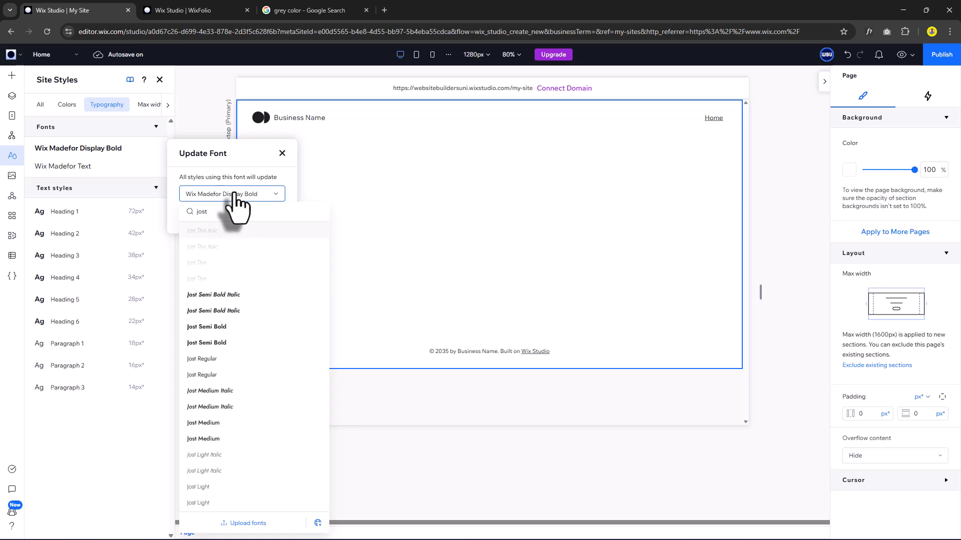
{"action": "left_click", "coordinate": [249, 523]}
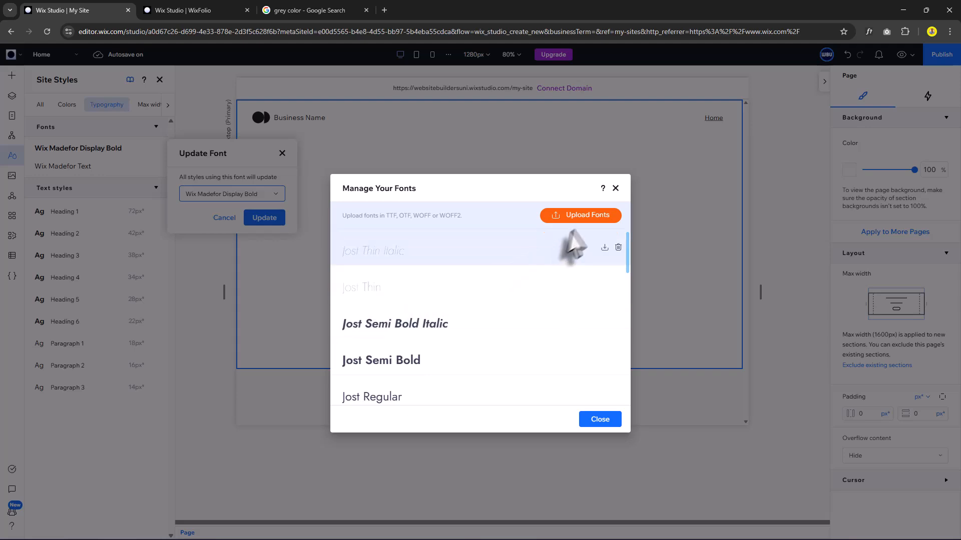
{"action": "left_click", "coordinate": [226, 195]}
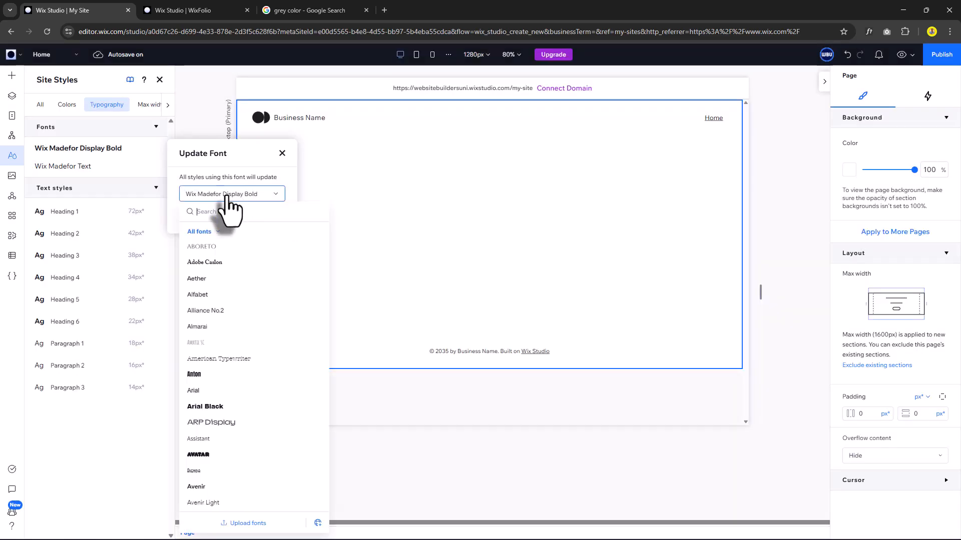
{"action": "type", "text": "jos"}
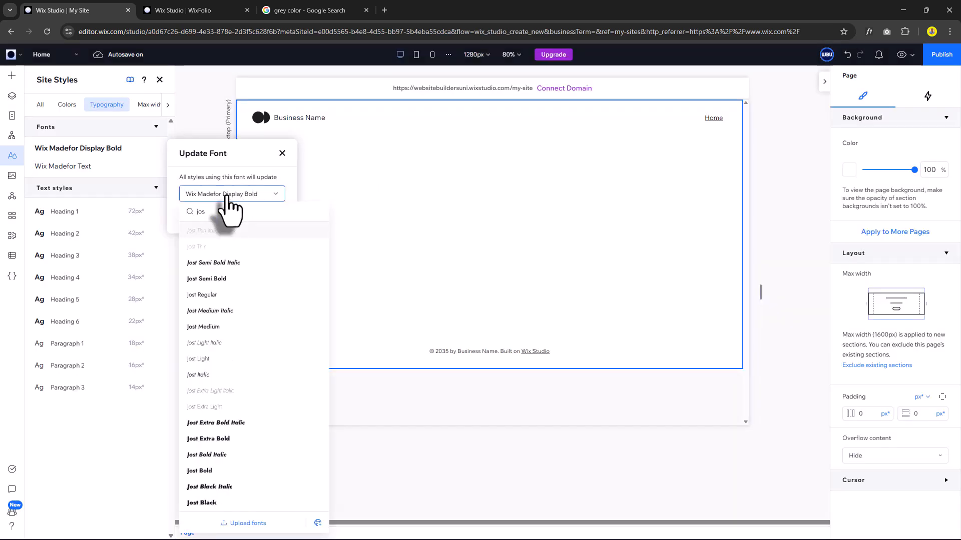
{"action": "type", "text": "t"}
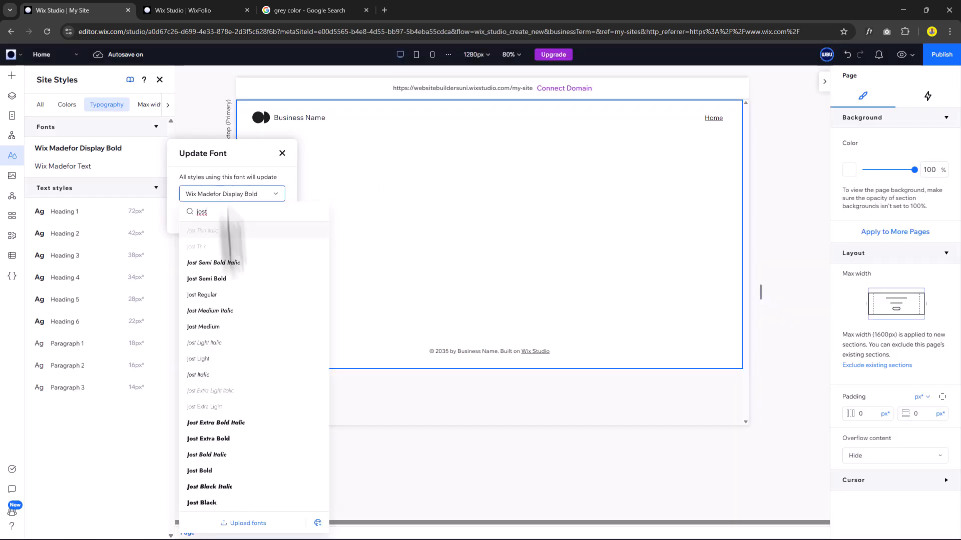
{"action": "left_click", "coordinate": [214, 472]}
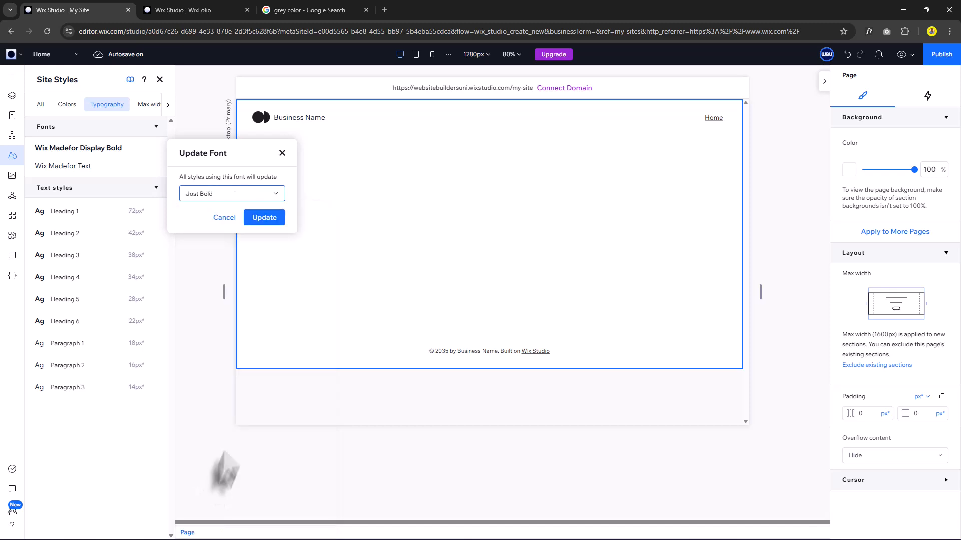
{"action": "left_click", "coordinate": [265, 219]}
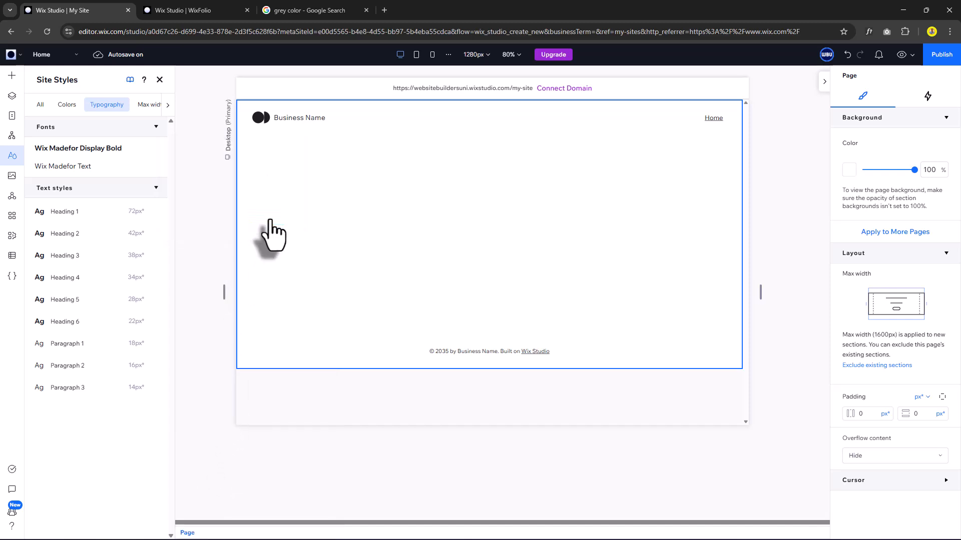
Change the site body text font to Jost Regular.
{"action": "left_click", "coordinate": [78, 170]}
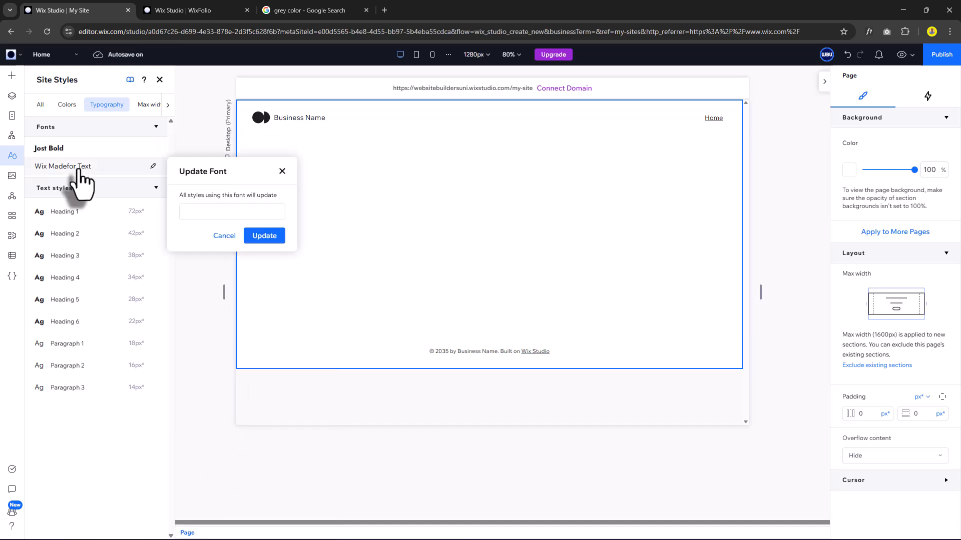
{"action": "left_click", "coordinate": [240, 214]}
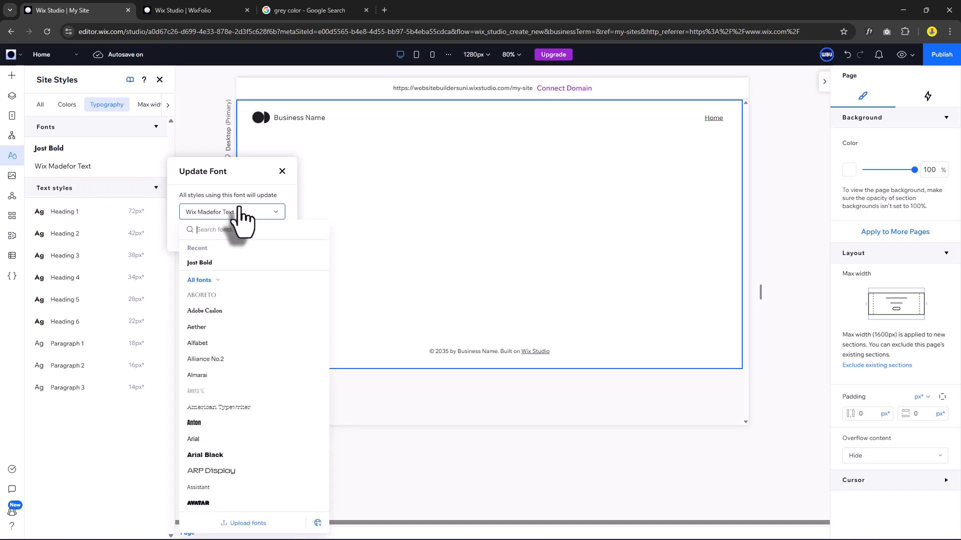
{"action": "type", "text": "jos"}
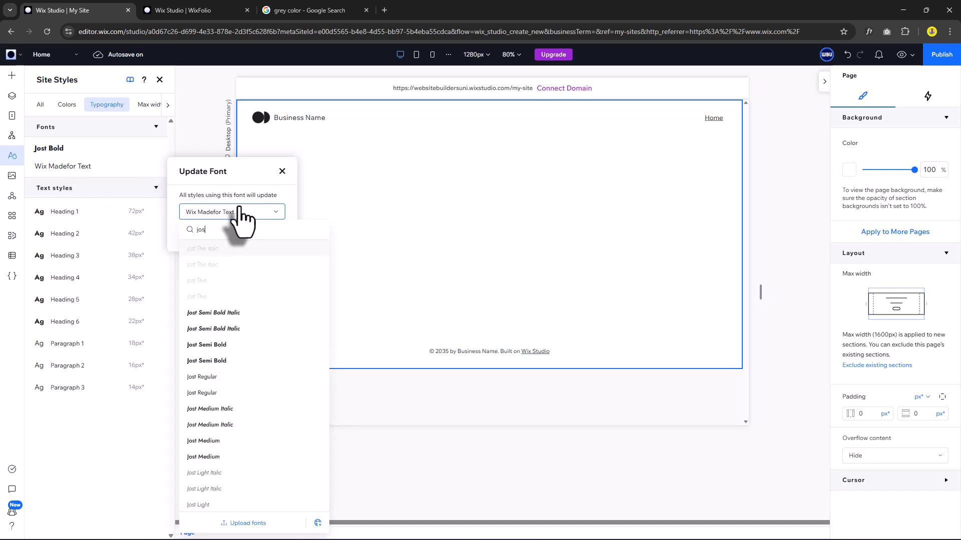
{"action": "left_click", "coordinate": [207, 391]}
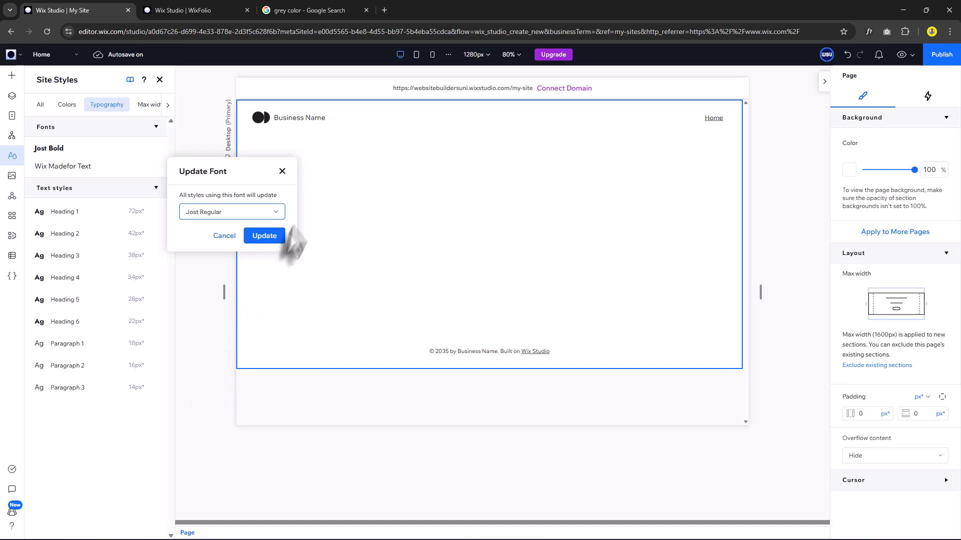
{"action": "left_click", "coordinate": [266, 236]}
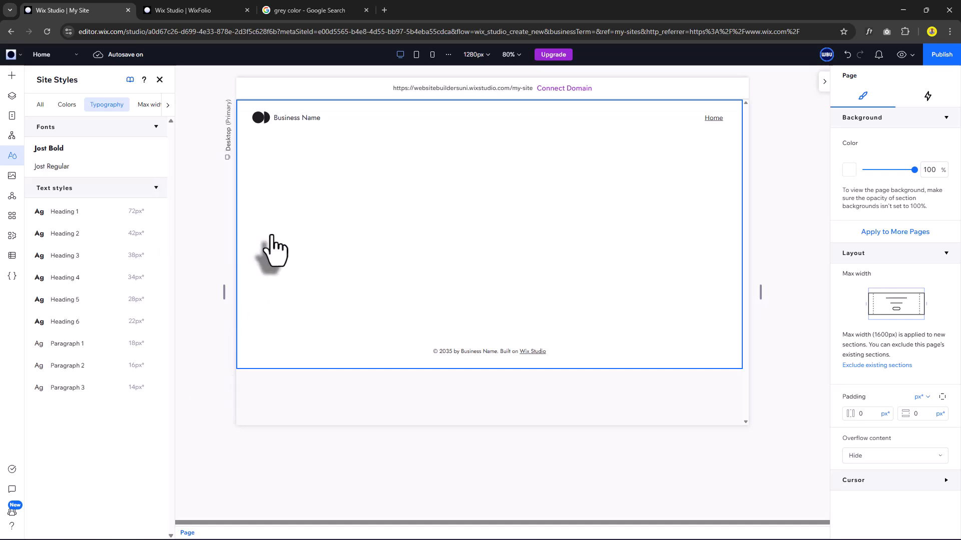
Make the Heading 1 and Heading 2 text styles white.
{"action": "left_click", "coordinate": [73, 221]}
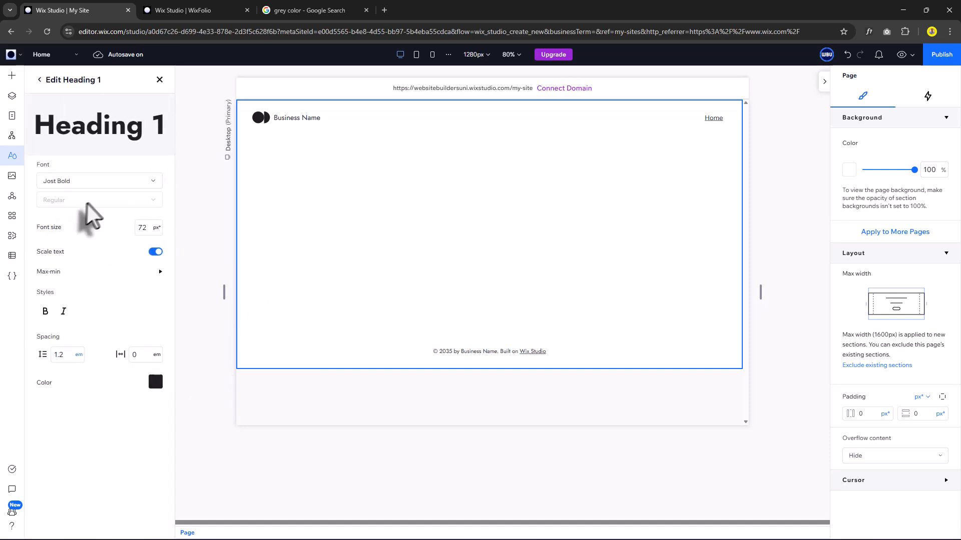
{"action": "left_click", "coordinate": [155, 381]}
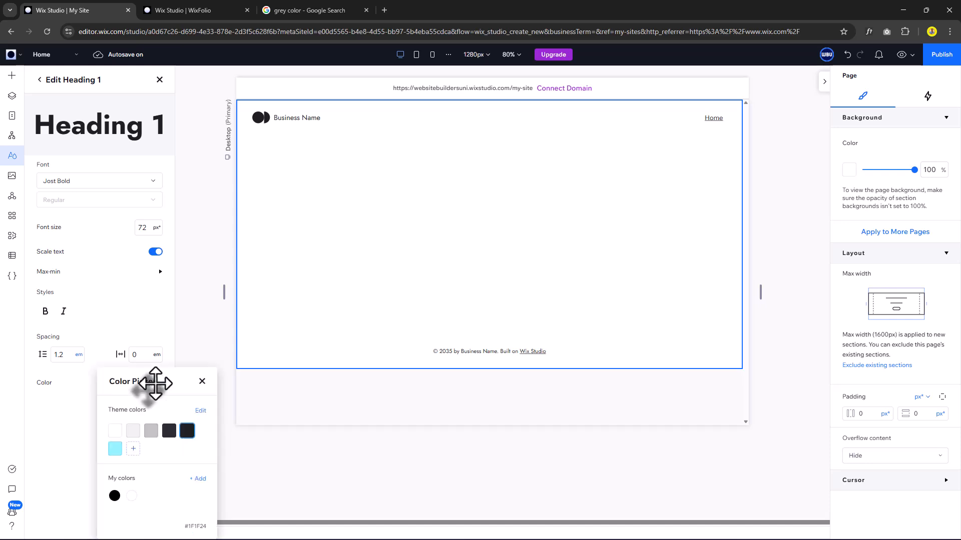
{"action": "left_click", "coordinate": [115, 430]}
{"action": "left_click", "coordinate": [202, 381]}
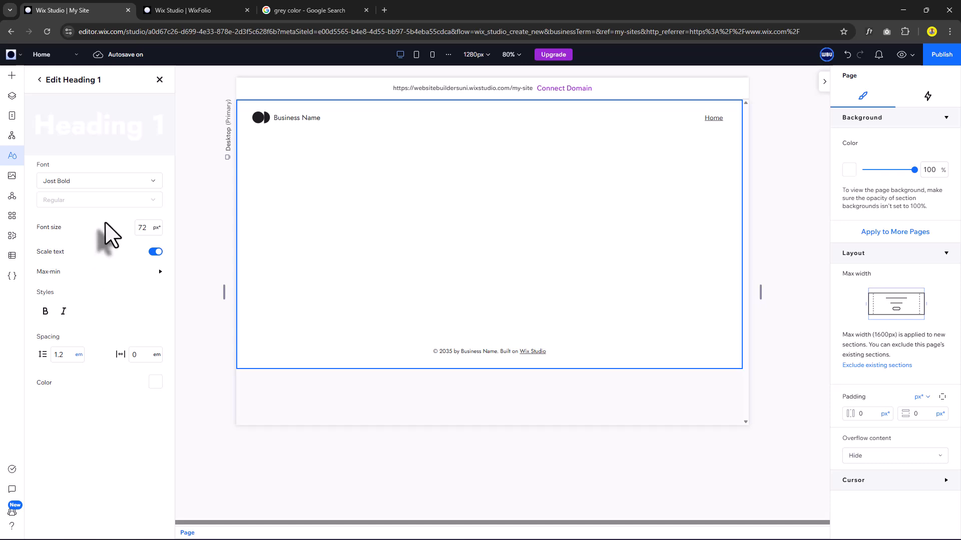
{"action": "left_click", "coordinate": [42, 79]}
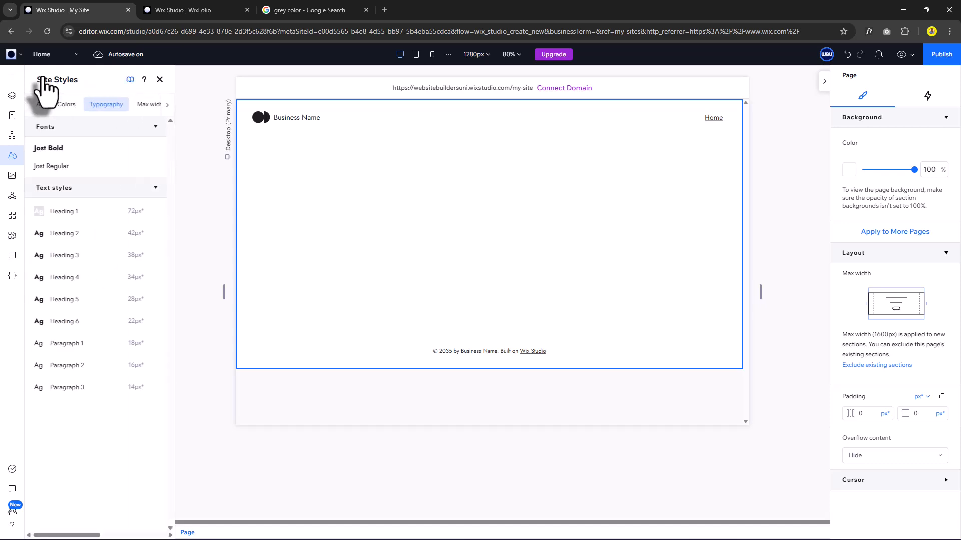
{"action": "left_click", "coordinate": [133, 233]}
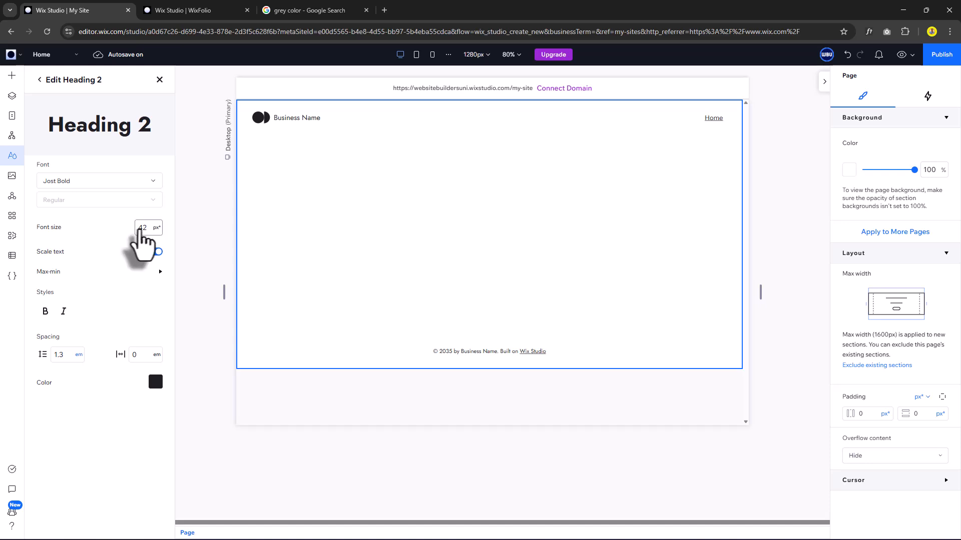
{"action": "left_click", "coordinate": [146, 229]}
{"action": "left_click", "coordinate": [158, 389]}
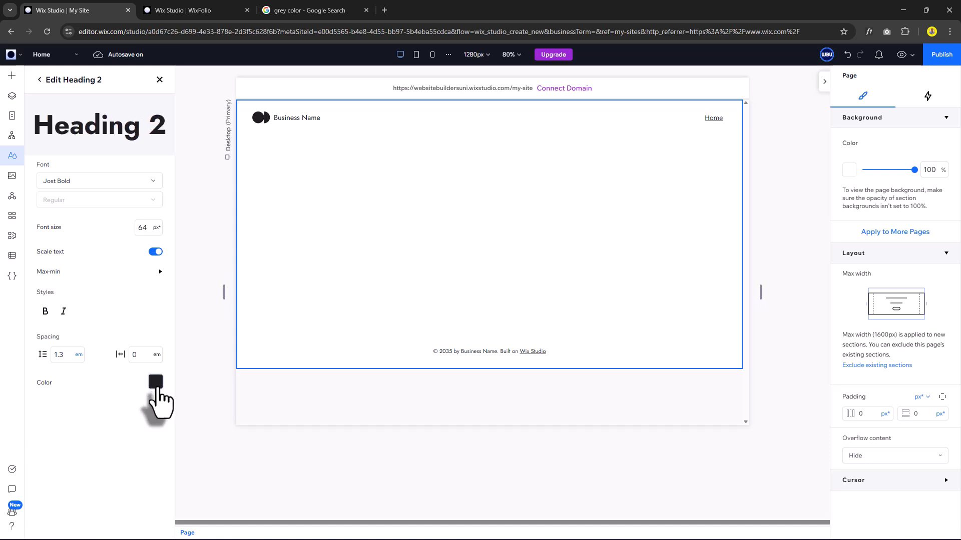
{"action": "left_click", "coordinate": [115, 428]}
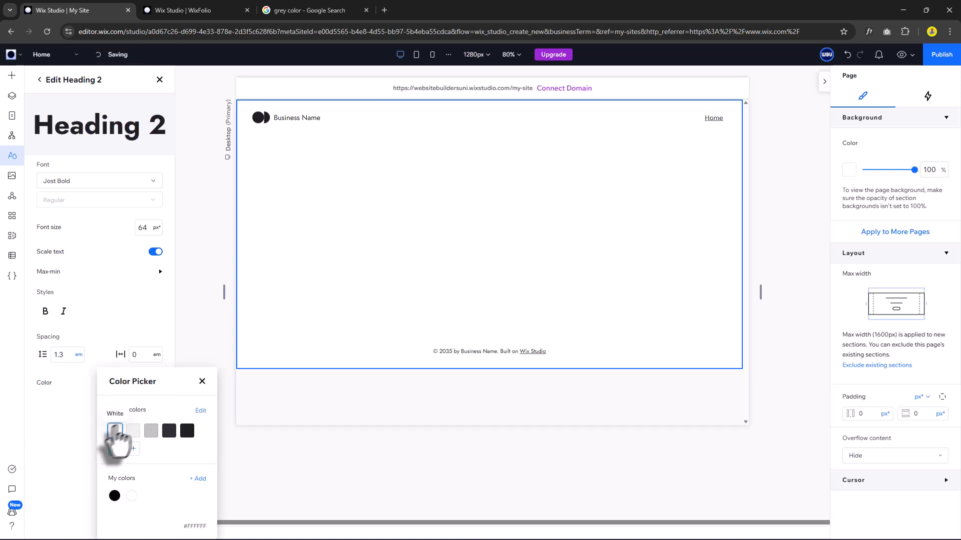
{"action": "left_click", "coordinate": [202, 381]}
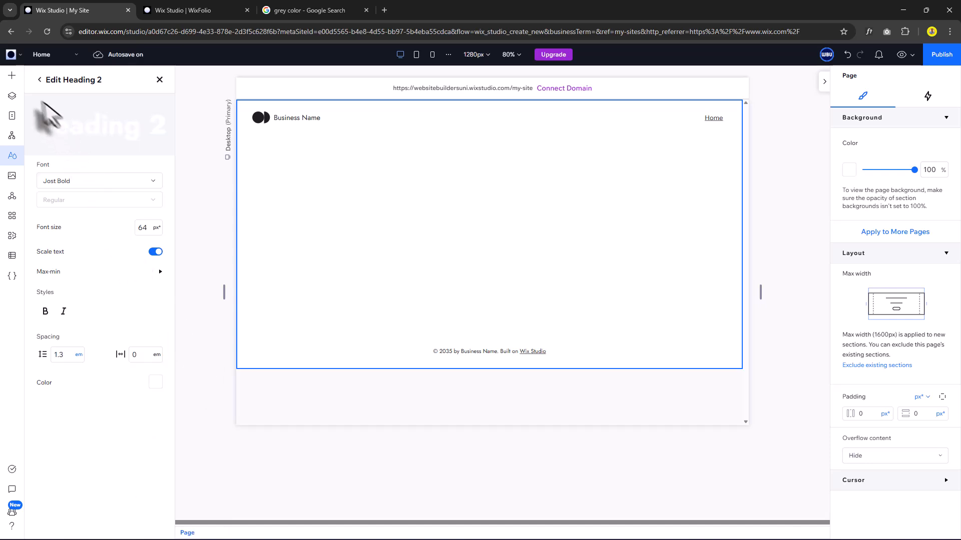
{"action": "left_click", "coordinate": [40, 82]}
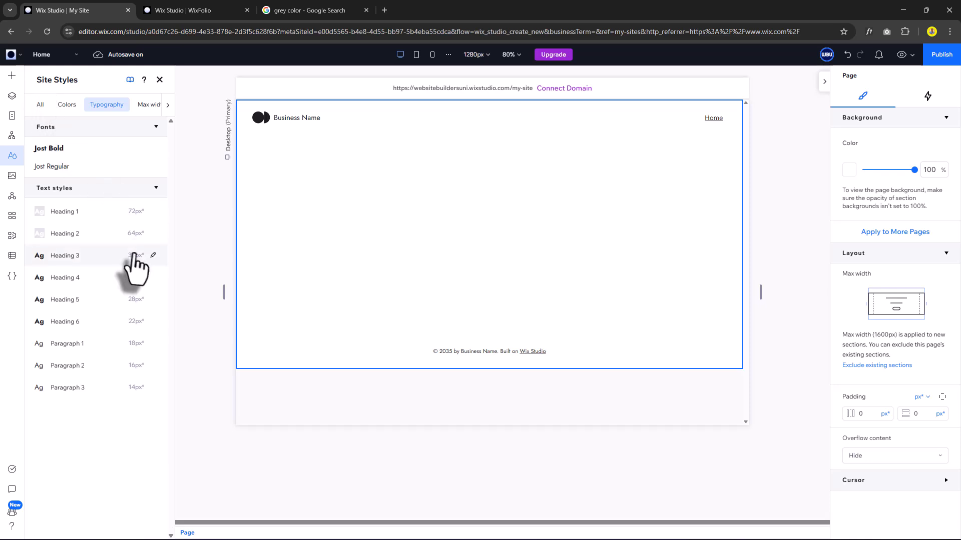
Make the Heading 3 and Heading 4 text styles white.
{"action": "left_click", "coordinate": [152, 254]}
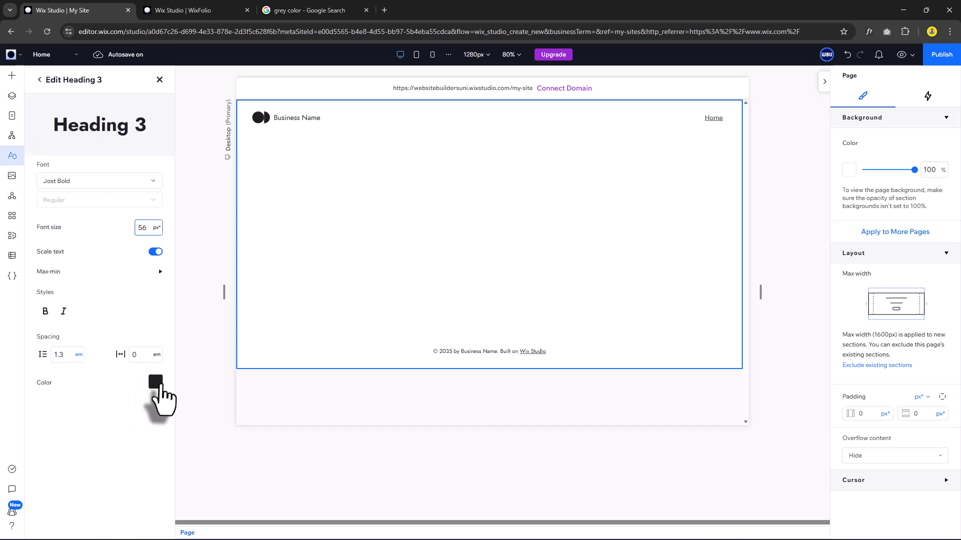
{"action": "left_click", "coordinate": [155, 382]}
{"action": "left_click", "coordinate": [117, 429]}
{"action": "left_click", "coordinate": [201, 380]}
{"action": "left_click", "coordinate": [39, 80]}
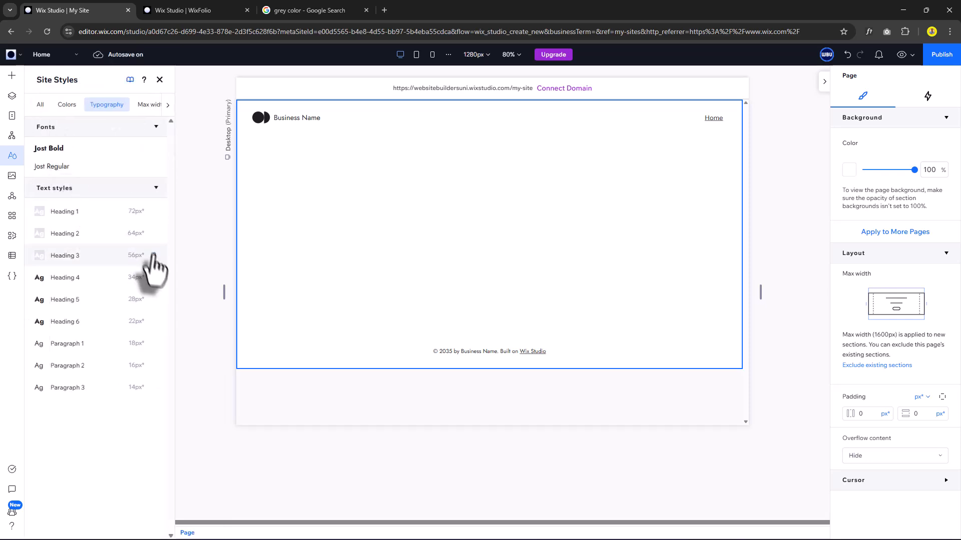
{"action": "left_click", "coordinate": [136, 276]}
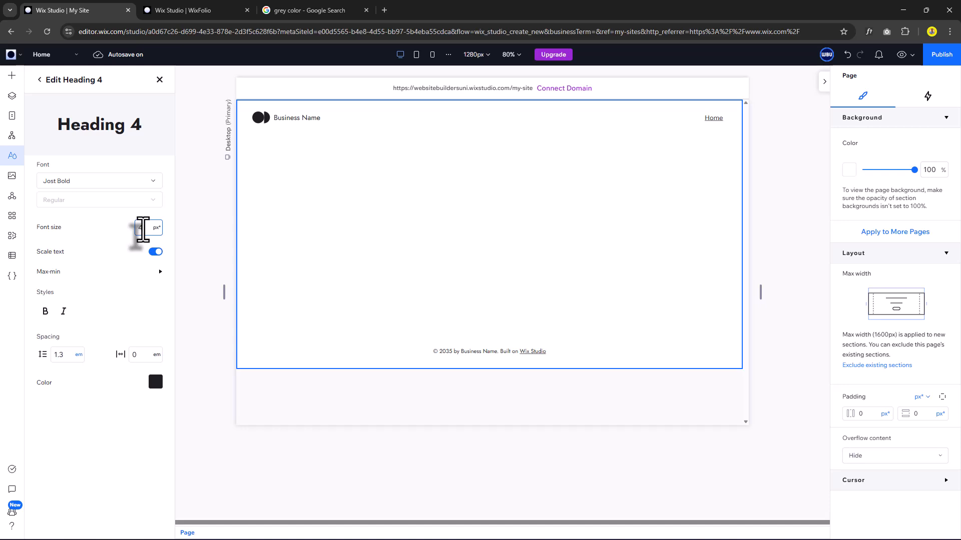
{"action": "left_click", "coordinate": [156, 382]}
{"action": "left_click", "coordinate": [116, 429]}
{"action": "left_click", "coordinate": [201, 382]}
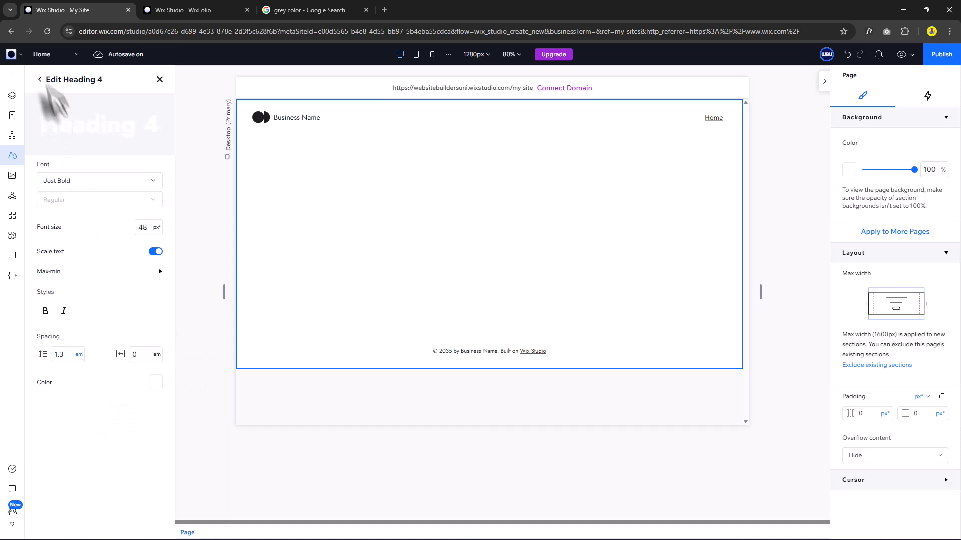
{"action": "left_click", "coordinate": [39, 80]}
Make Headings 5 and 6 white, with Heading 6 at 24px.
{"action": "left_click", "coordinate": [134, 298]}
{"action": "left_click", "coordinate": [144, 228]}
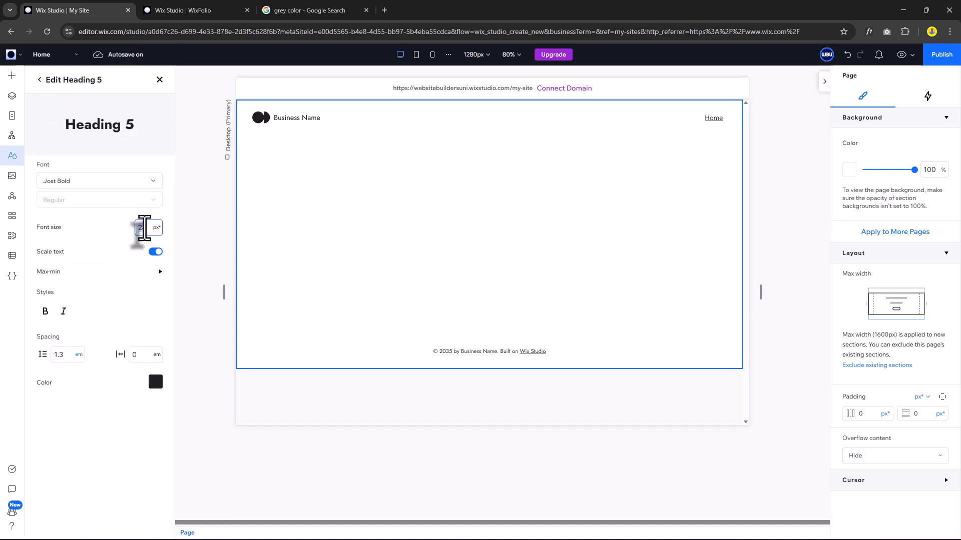
{"action": "left_click", "coordinate": [156, 382]}
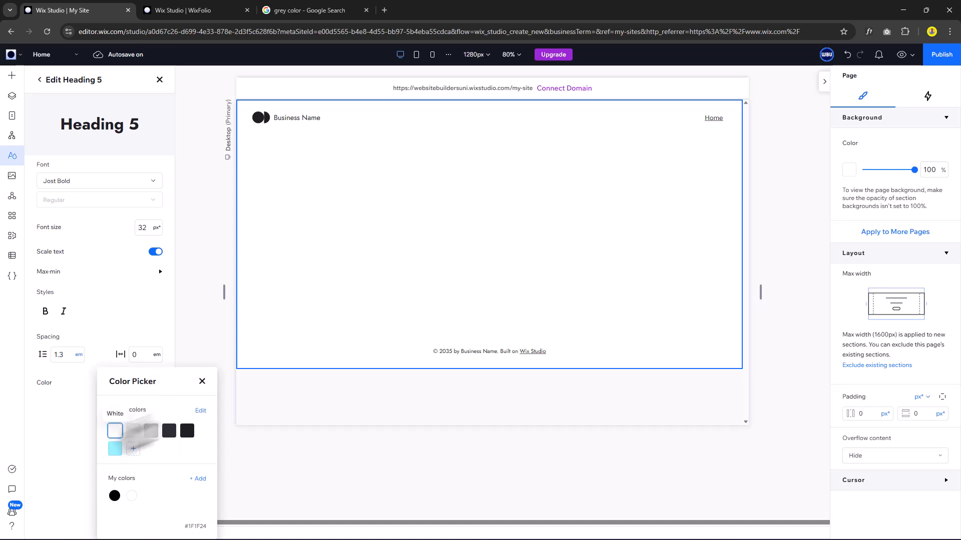
{"action": "left_click", "coordinate": [116, 429]}
{"action": "left_click", "coordinate": [200, 395]}
{"action": "left_click", "coordinate": [40, 80]}
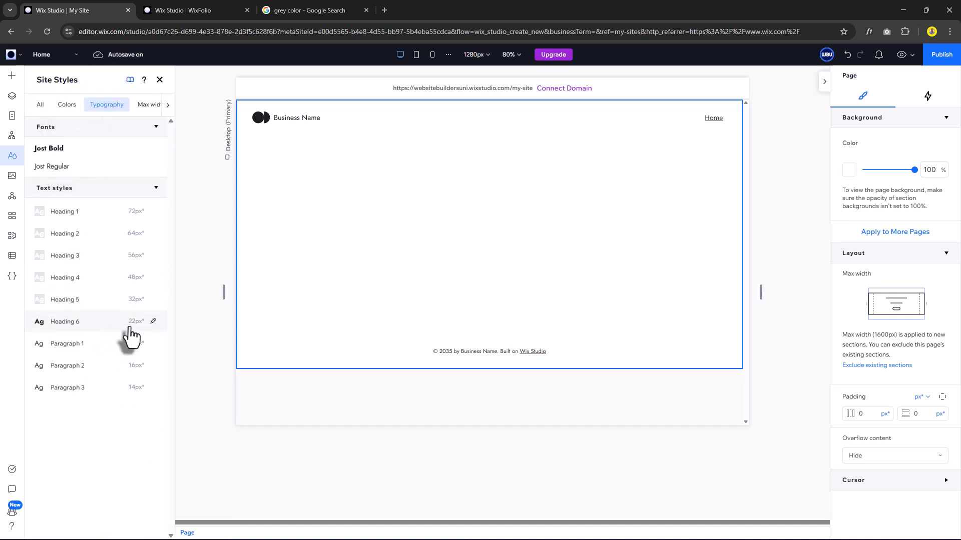
{"action": "left_click", "coordinate": [128, 321]}
{"action": "left_click", "coordinate": [142, 227]}
{"action": "type", "text": "24"}
{"action": "left_click", "coordinate": [155, 381]}
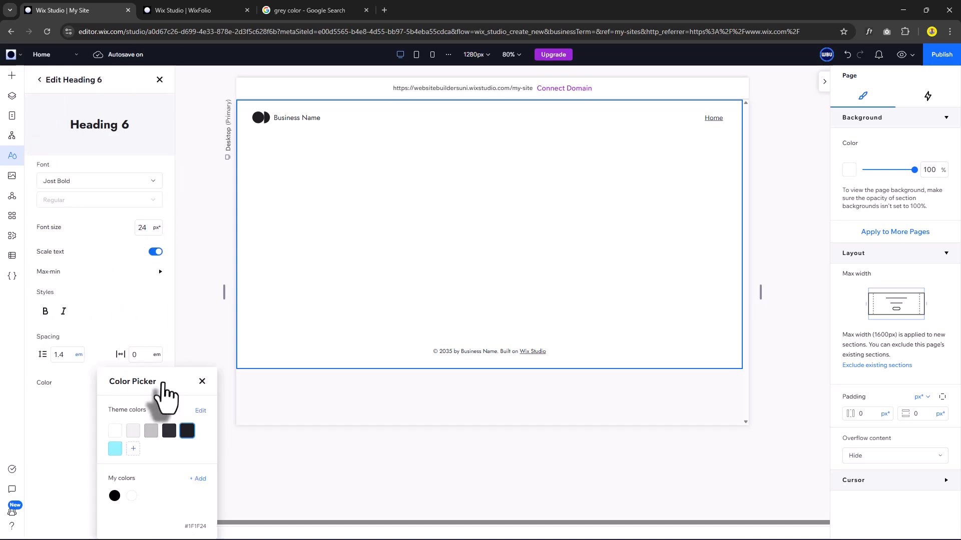
{"action": "left_click", "coordinate": [117, 428]}
{"action": "left_click", "coordinate": [200, 381]}
{"action": "left_click", "coordinate": [39, 79]}
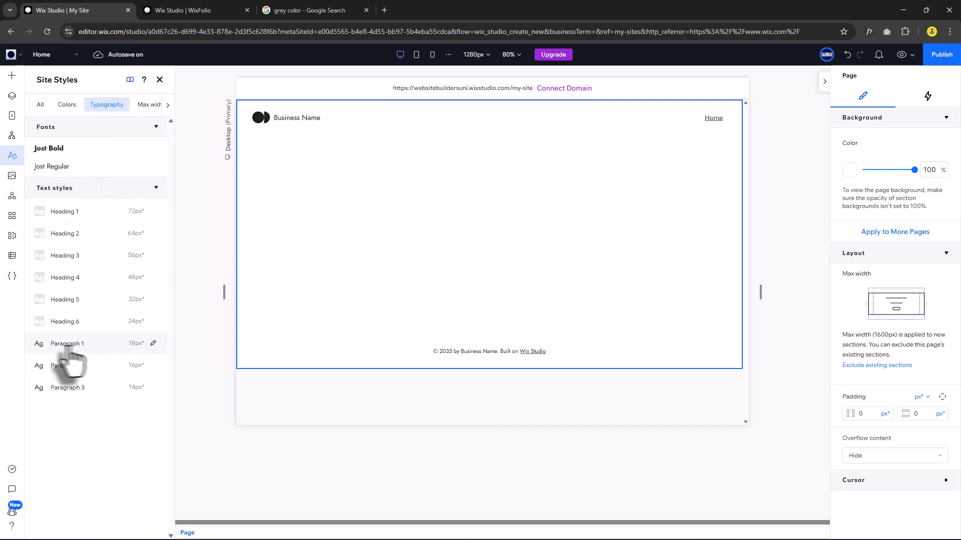
Make Paragraphs 1 and 2 white, with Paragraph 1 at 20px.
{"action": "left_click", "coordinate": [76, 345]}
{"action": "left_click", "coordinate": [143, 228]}
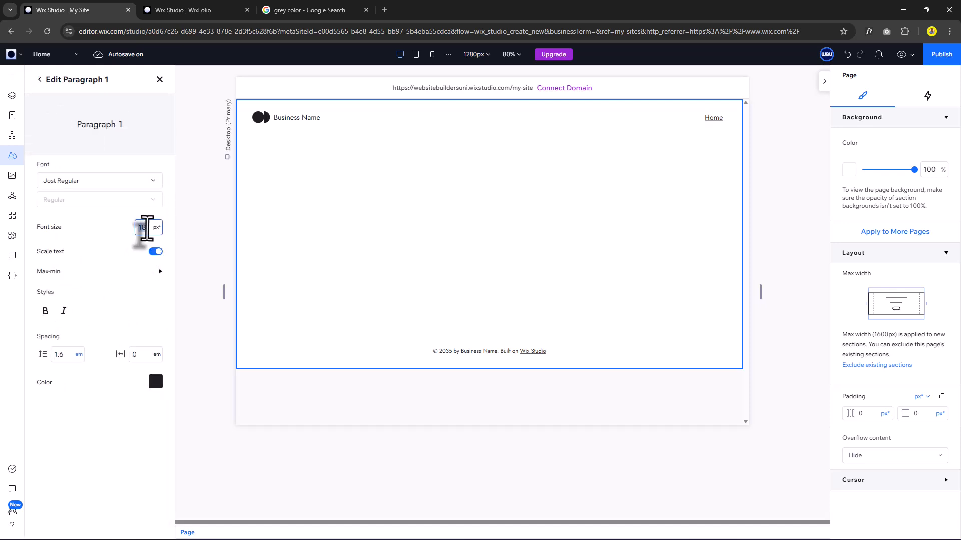
{"action": "left_click", "coordinate": [156, 382]}
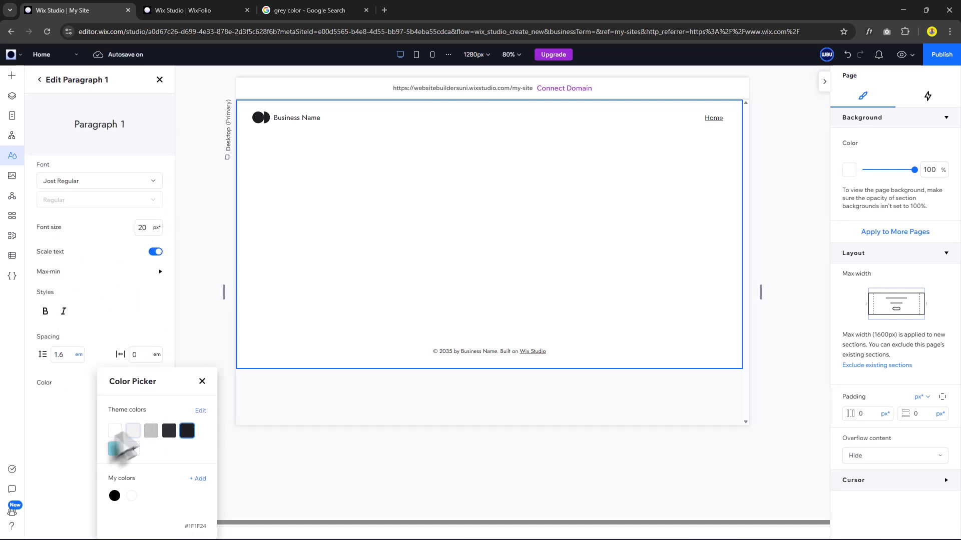
{"action": "left_click", "coordinate": [116, 430]}
{"action": "left_click", "coordinate": [200, 381]}
{"action": "left_click", "coordinate": [40, 79]}
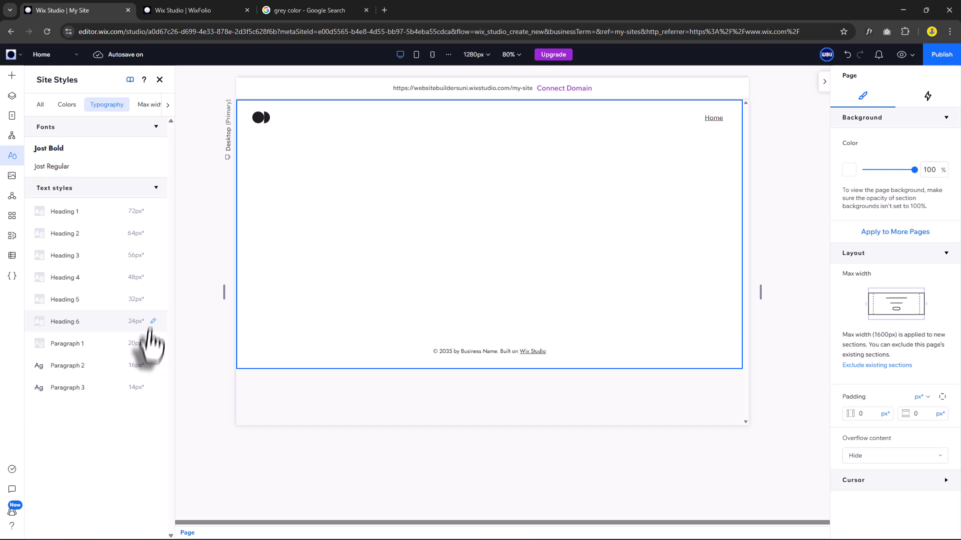
{"action": "left_click", "coordinate": [132, 371]}
{"action": "left_click", "coordinate": [143, 226]}
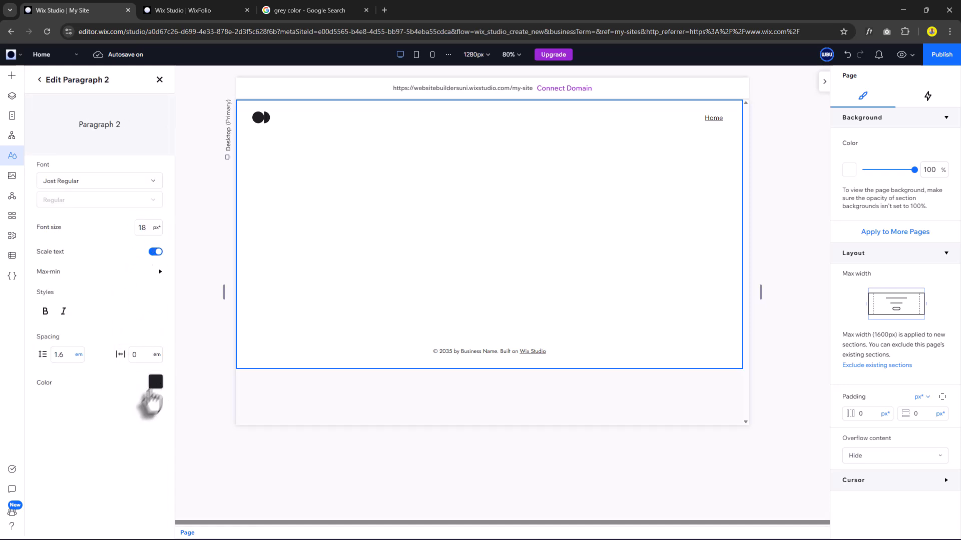
{"action": "left_click", "coordinate": [155, 381]}
{"action": "left_click", "coordinate": [115, 429]}
{"action": "left_click", "coordinate": [210, 395]}
{"action": "left_click", "coordinate": [40, 80]}
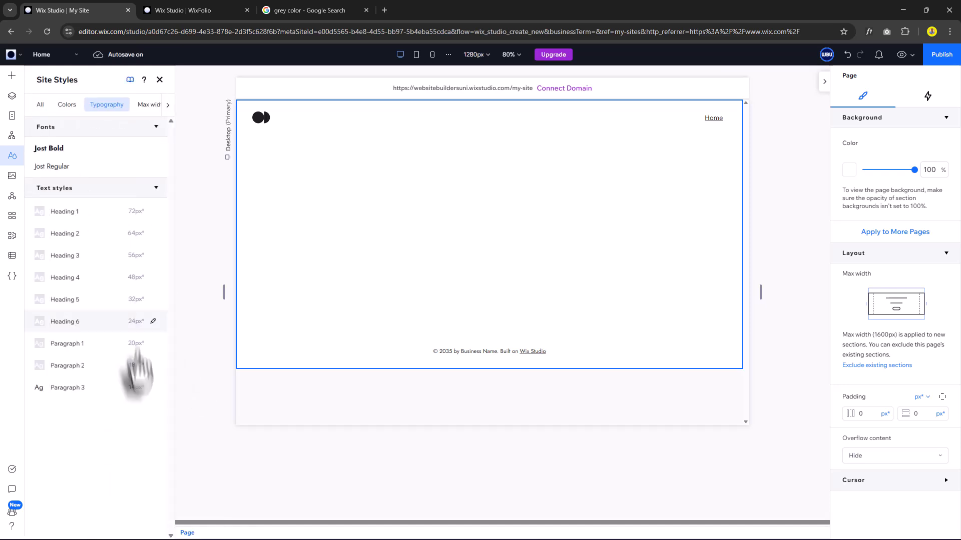
Make Paragraph 3 white at 16px.
{"action": "left_click", "coordinate": [110, 385]}
{"action": "left_click", "coordinate": [144, 227]}
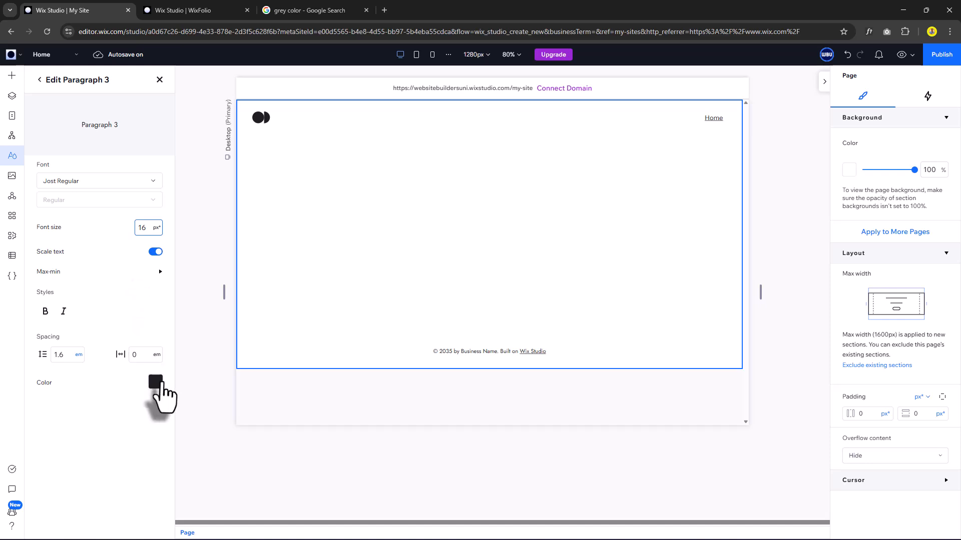
{"action": "left_click", "coordinate": [155, 382]}
{"action": "left_click", "coordinate": [116, 431]}
{"action": "left_click", "coordinate": [172, 379]}
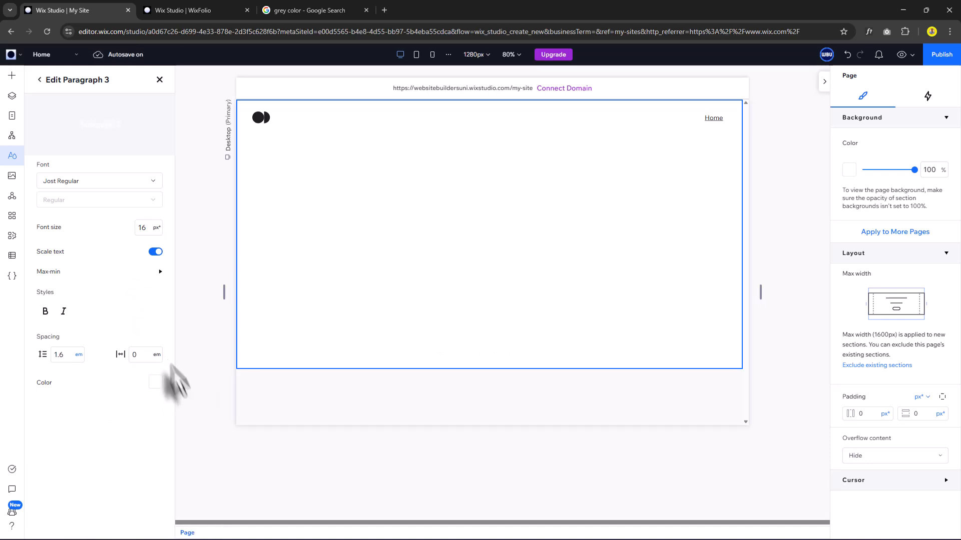
{"action": "left_click", "coordinate": [39, 79]}
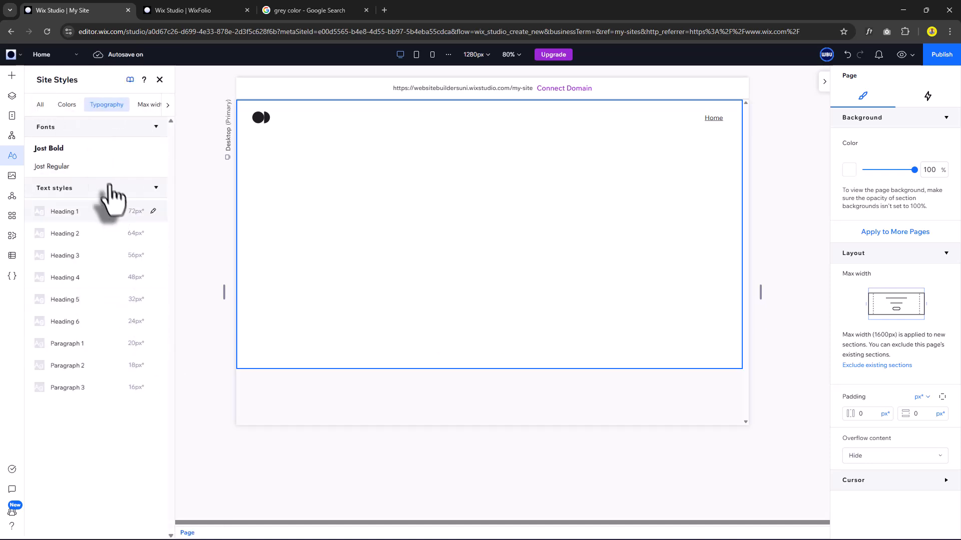
{"action": "left_click", "coordinate": [144, 106]}
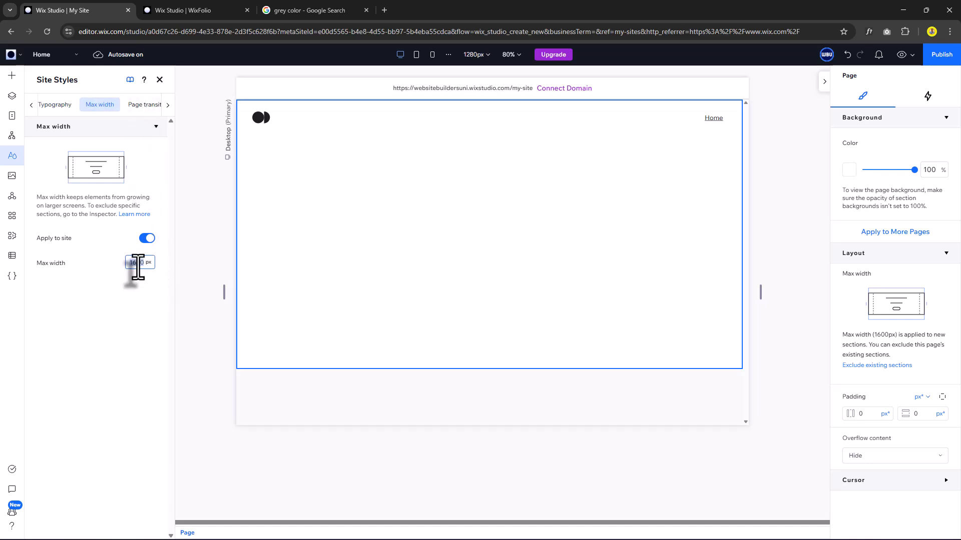
Set the site max width to 1440px and close Site Styles.
{"action": "type", "text": "14"}
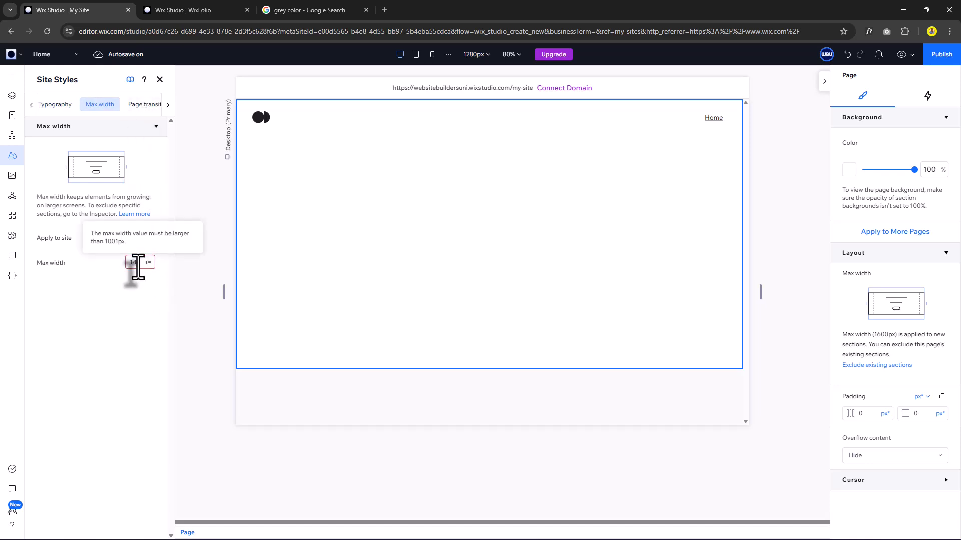
{"action": "type", "text": "00"}
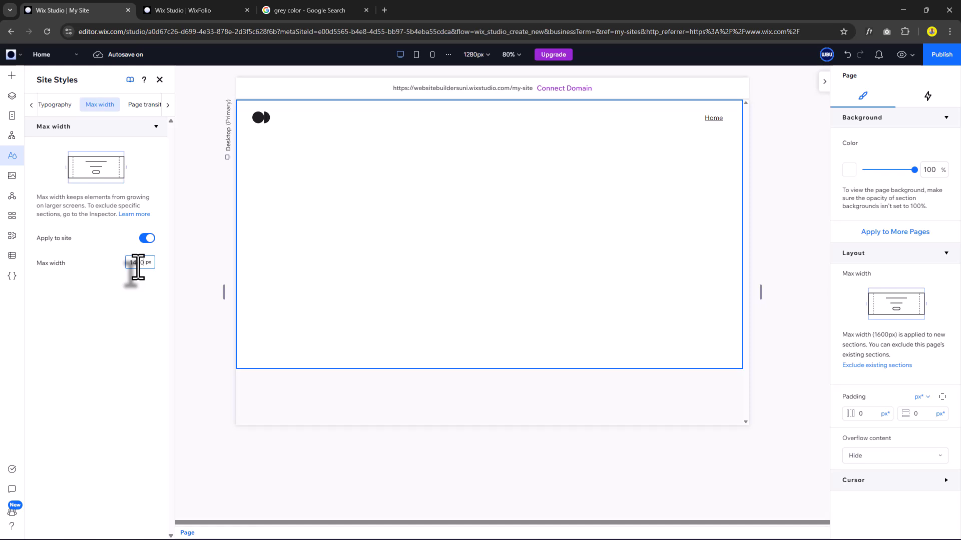
{"action": "left_click", "coordinate": [12, 156]}
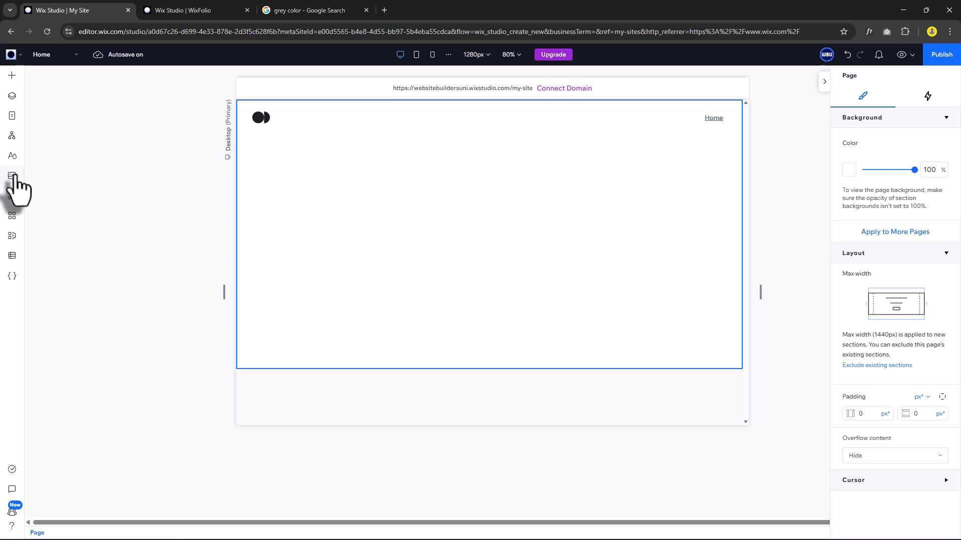
Upload the 16 Portviva images, including the Figma logo, into the media library's Site Files.
{"action": "left_click", "coordinate": [12, 178]}
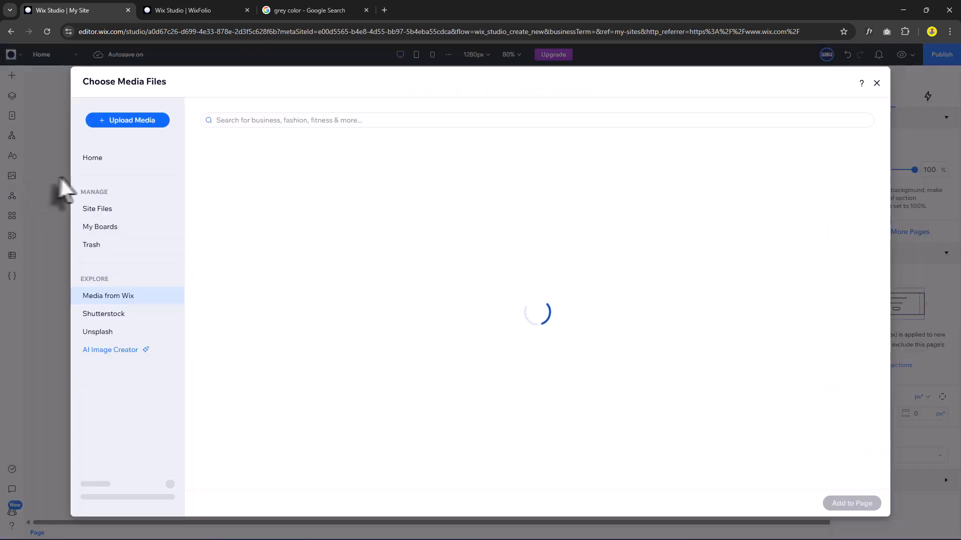
{"action": "left_click", "coordinate": [100, 209]}
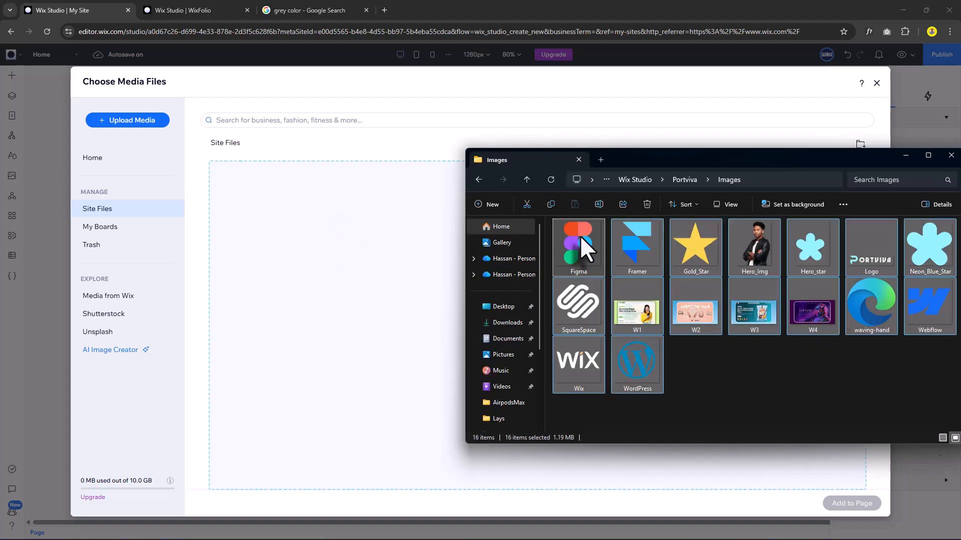
{"action": "left_click_drag", "start_coordinate": [572, 250], "coordinate": [424, 282]}
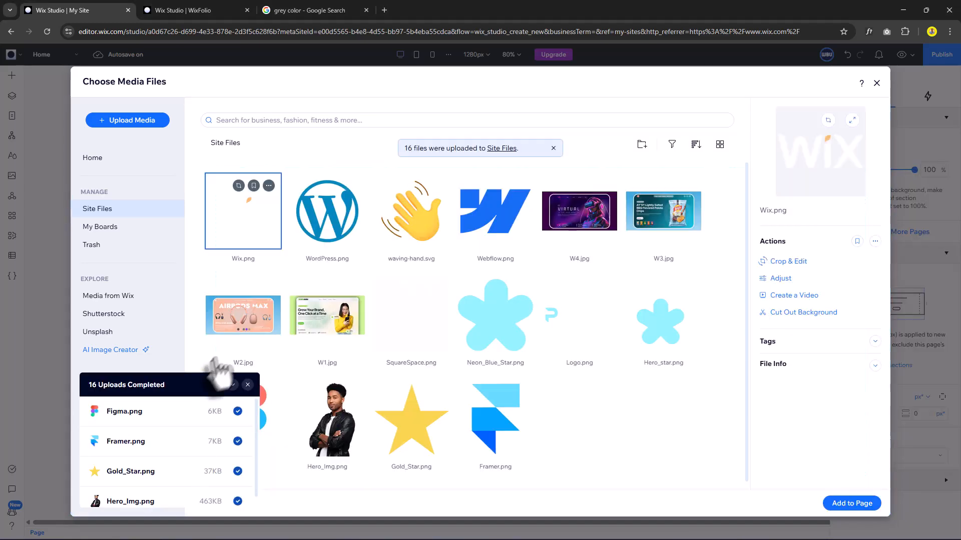
{"action": "left_click", "coordinate": [248, 385]}
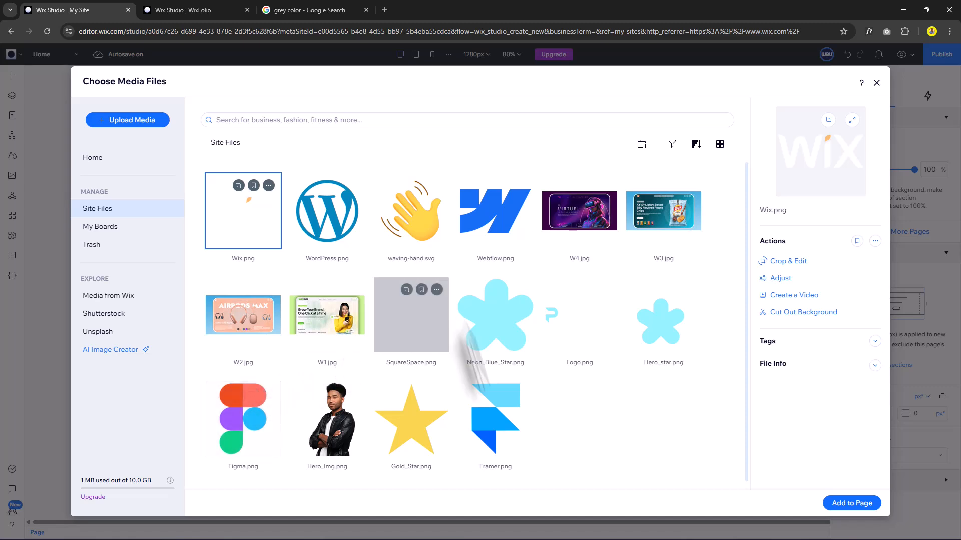
{"action": "left_click", "coordinate": [629, 62]}
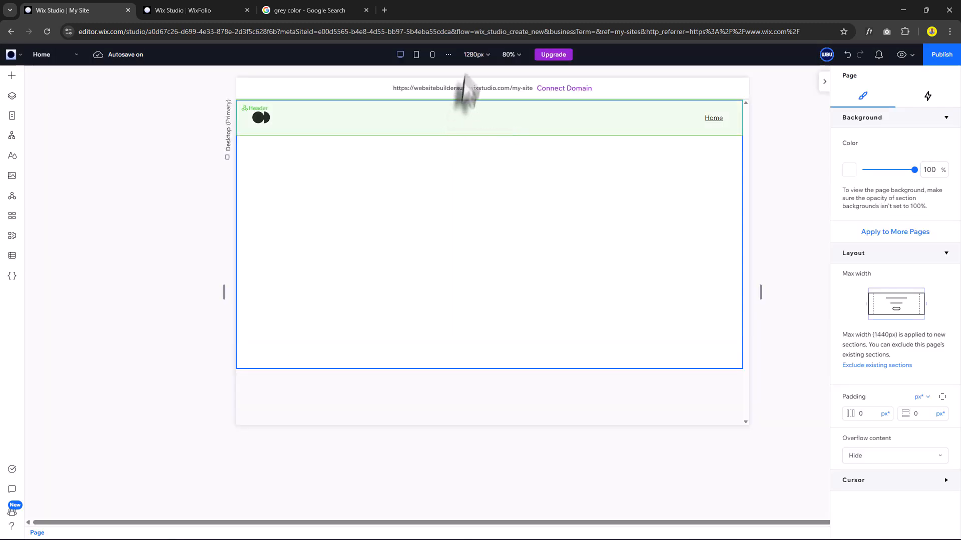
Change the desktop editing breakpoint from 1280px to 1440px.
{"action": "left_click", "coordinate": [478, 55]}
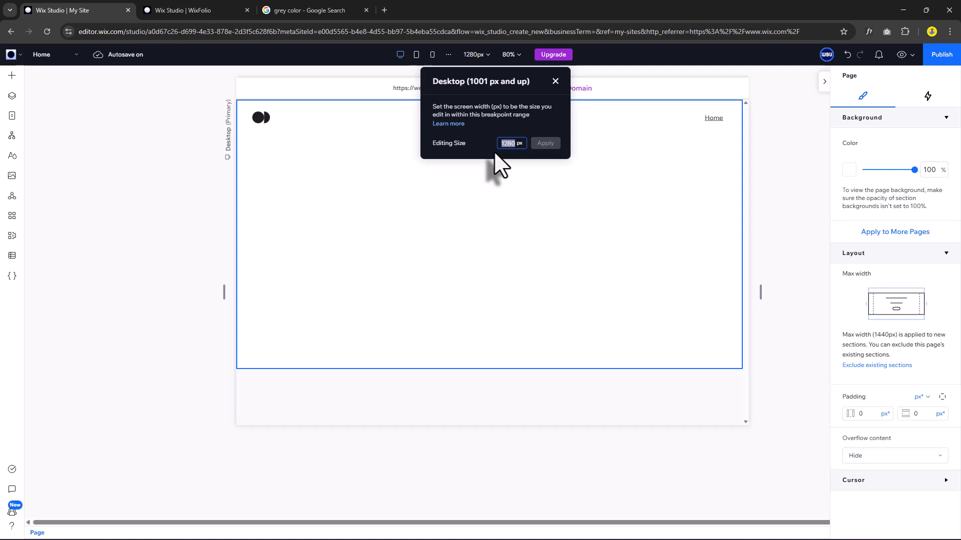
{"action": "type", "text": "1440"}
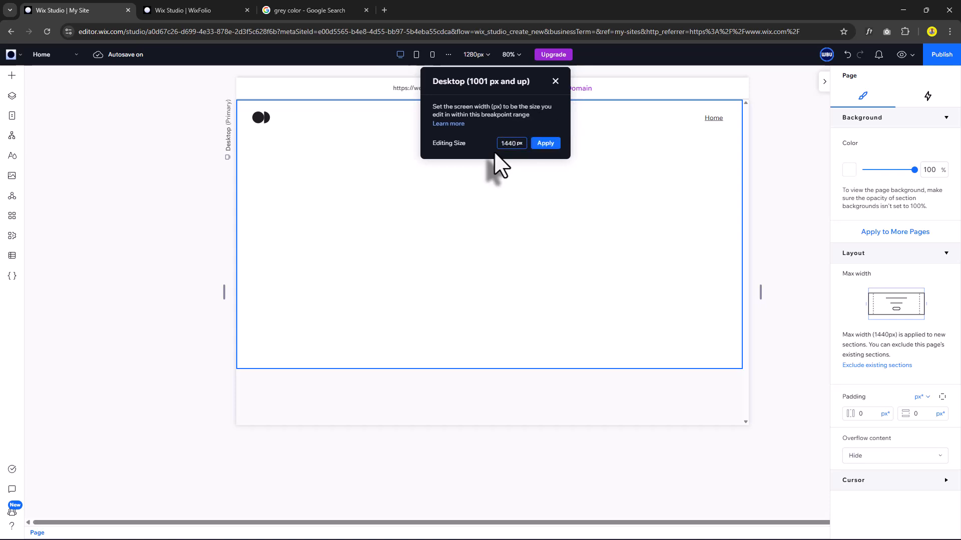
{"action": "left_click", "coordinate": [544, 147]}
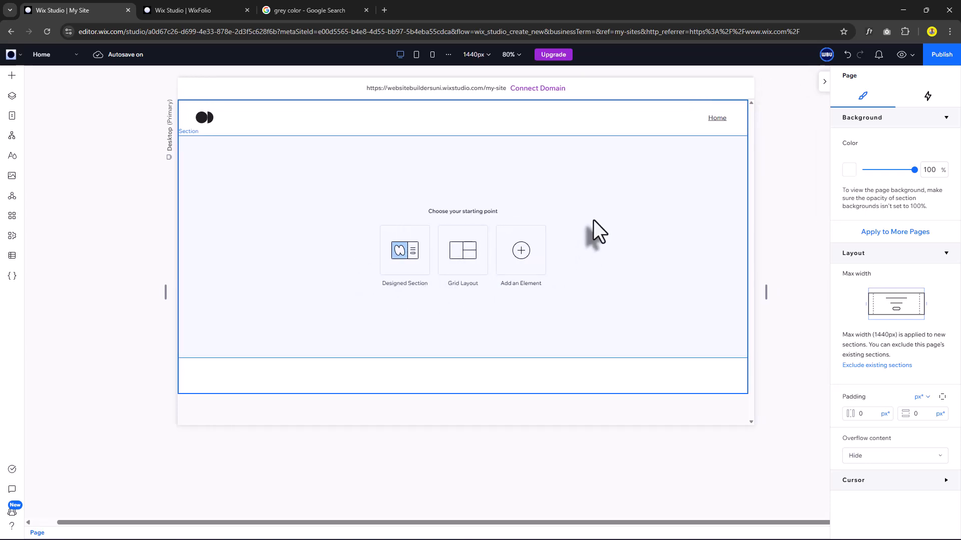
Set the empty first section's responsive behaviour to Fit to screen.
{"action": "left_click", "coordinate": [600, 231]}
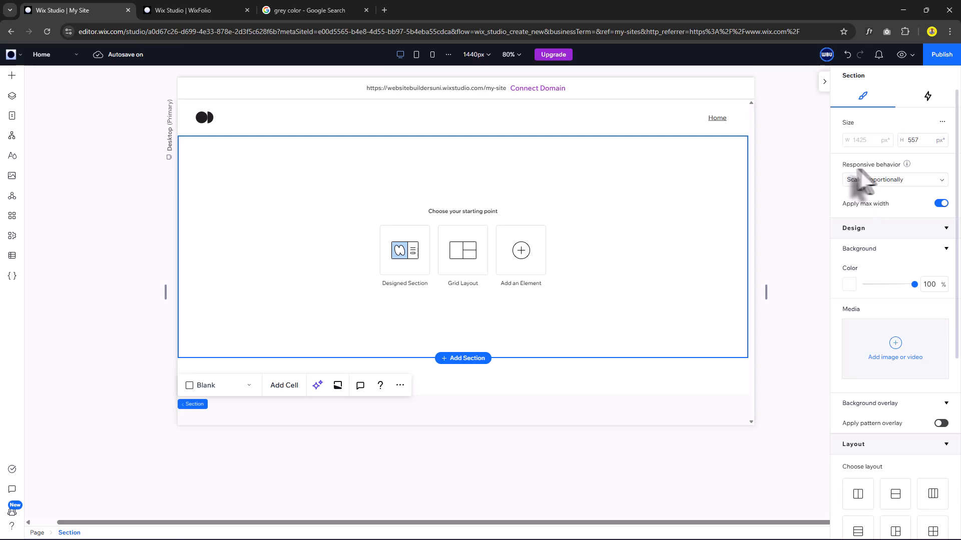
{"action": "left_click", "coordinate": [883, 180]}
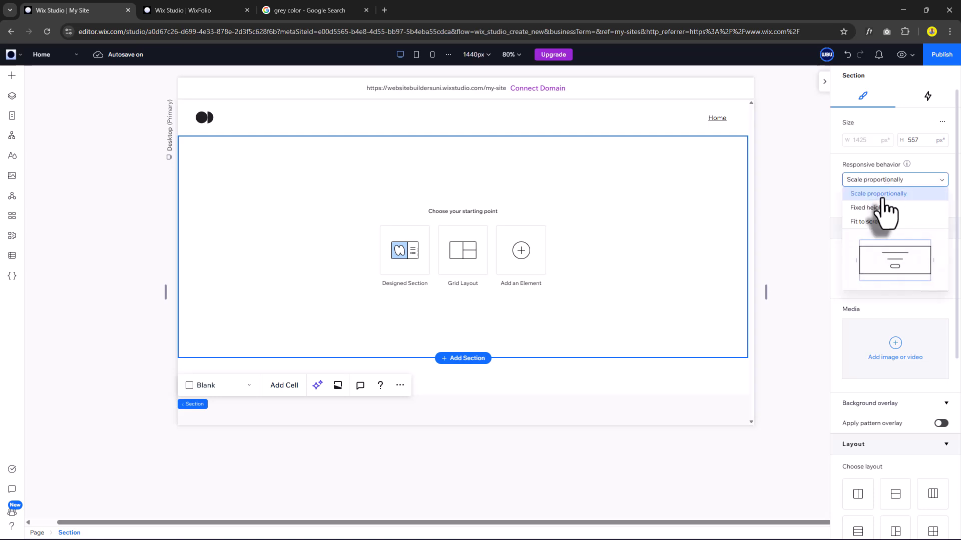
{"action": "left_click", "coordinate": [876, 223]}
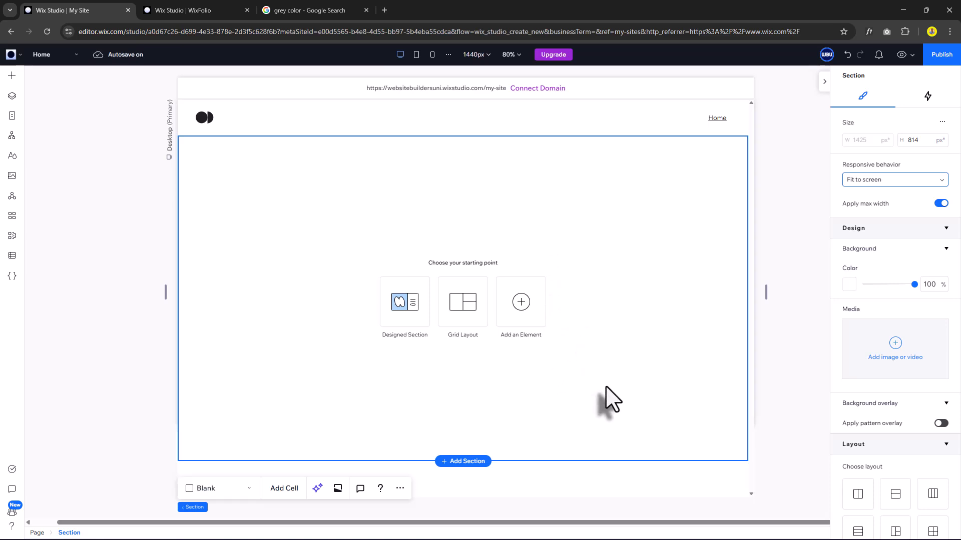
Add a two-column grid to the hero section and fill it with the dark background colour.
{"action": "left_click", "coordinate": [469, 316]}
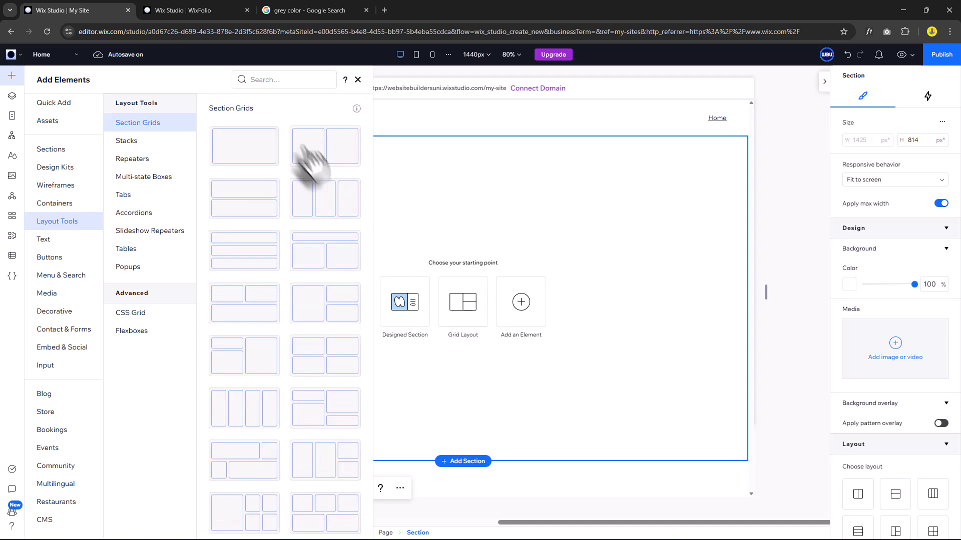
{"action": "left_click_drag", "start_coordinate": [323, 159], "coordinate": [500, 278]}
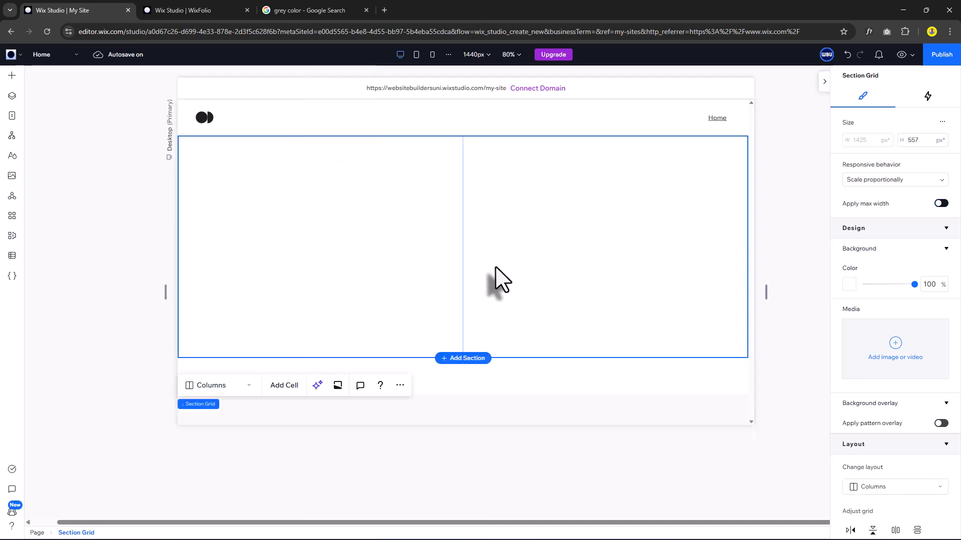
{"action": "left_click", "coordinate": [852, 289]}
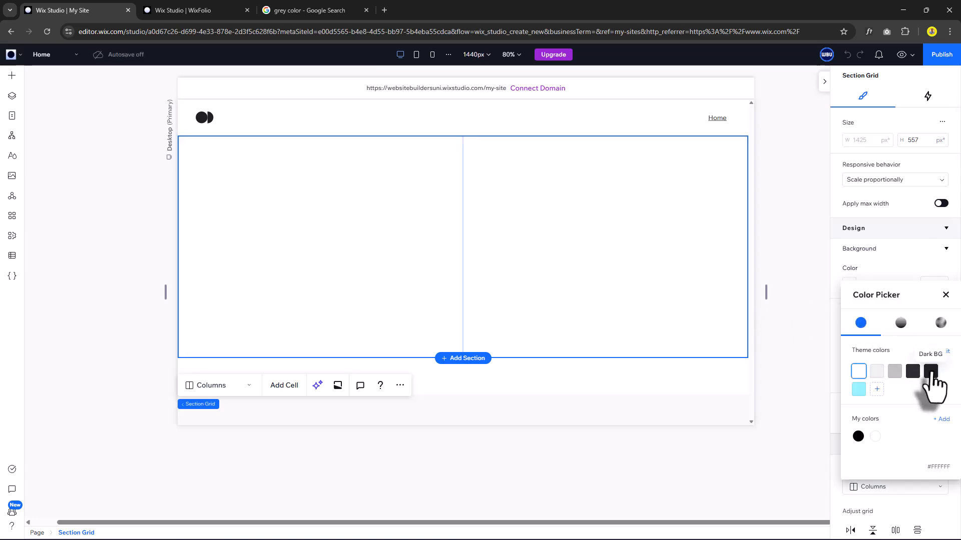
{"action": "left_click", "coordinate": [930, 371]}
{"action": "left_click", "coordinate": [945, 295]}
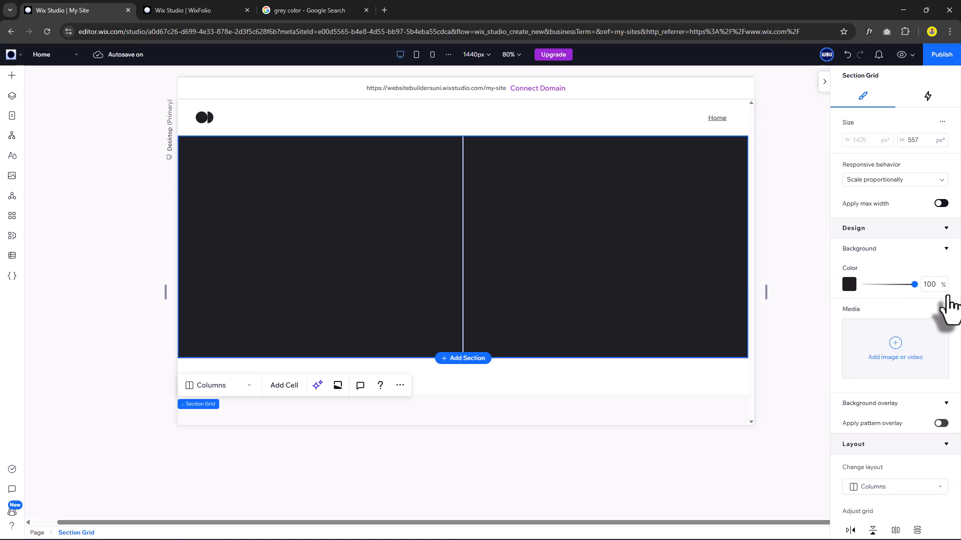
Switch the grid's side padding to 5.6% and make the section fit the screen height.
{"action": "scroll", "coordinate": [887, 393], "scroll_direction": "down", "scroll_amount": 5}
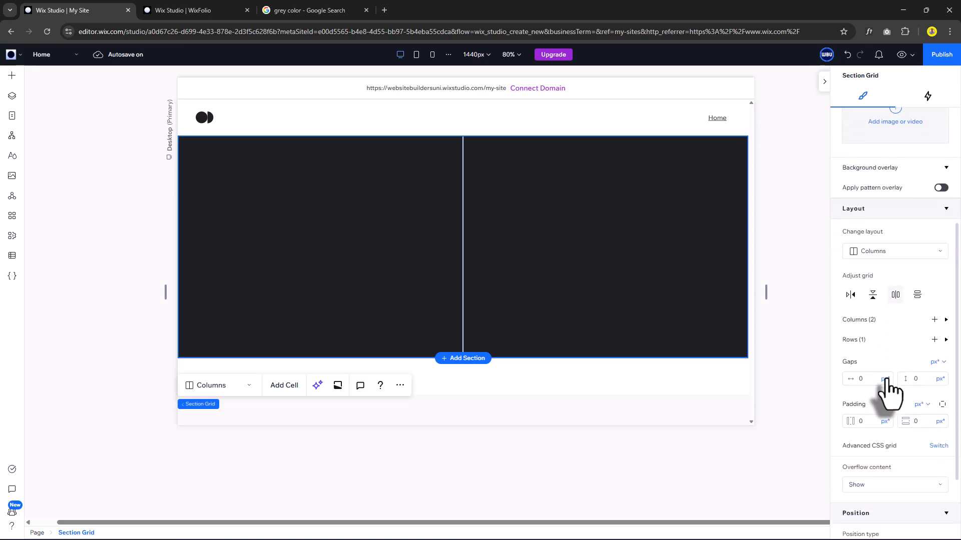
{"action": "scroll", "coordinate": [890, 395], "scroll_direction": "down", "scroll_amount": 1}
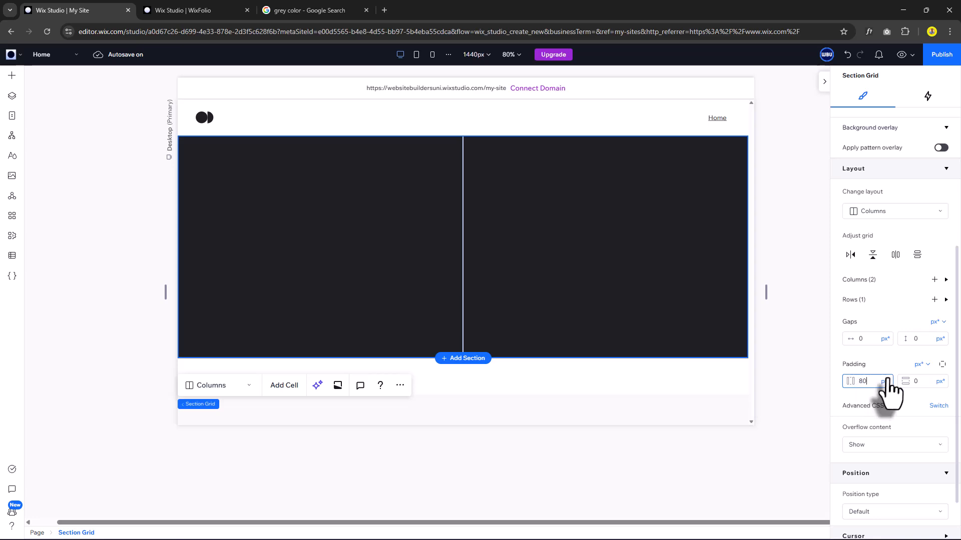
{"action": "left_click", "coordinate": [885, 381]}
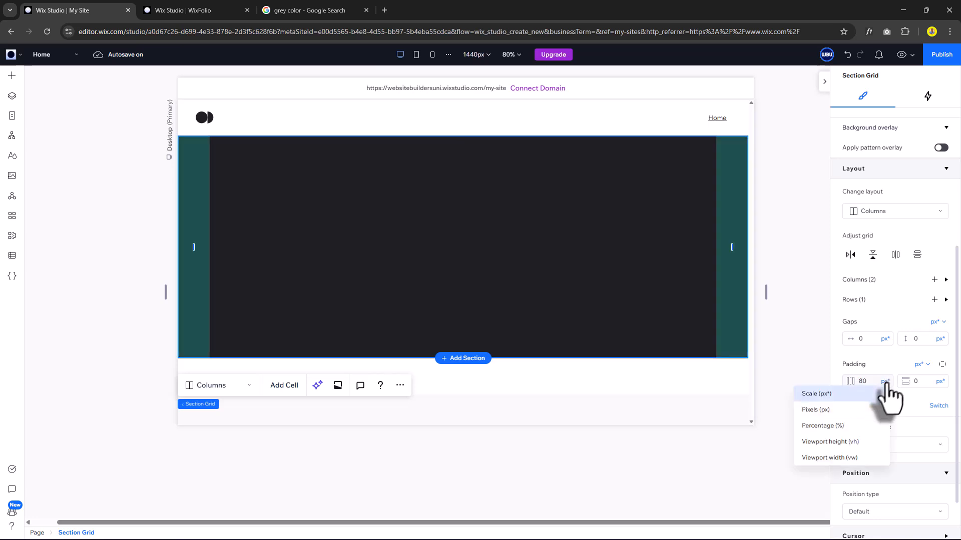
{"action": "left_click", "coordinate": [847, 427]}
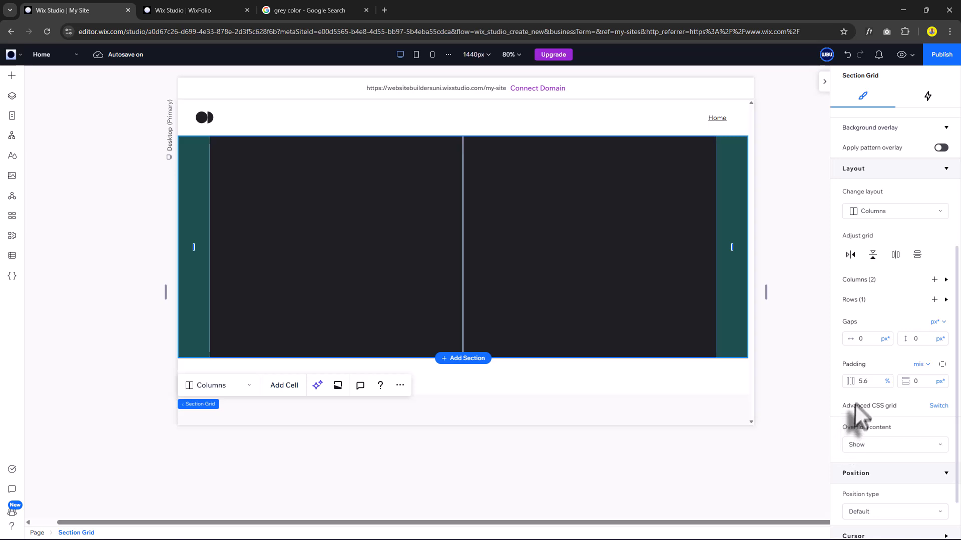
{"action": "scroll", "coordinate": [890, 408], "scroll_direction": "up", "scroll_amount": 5}
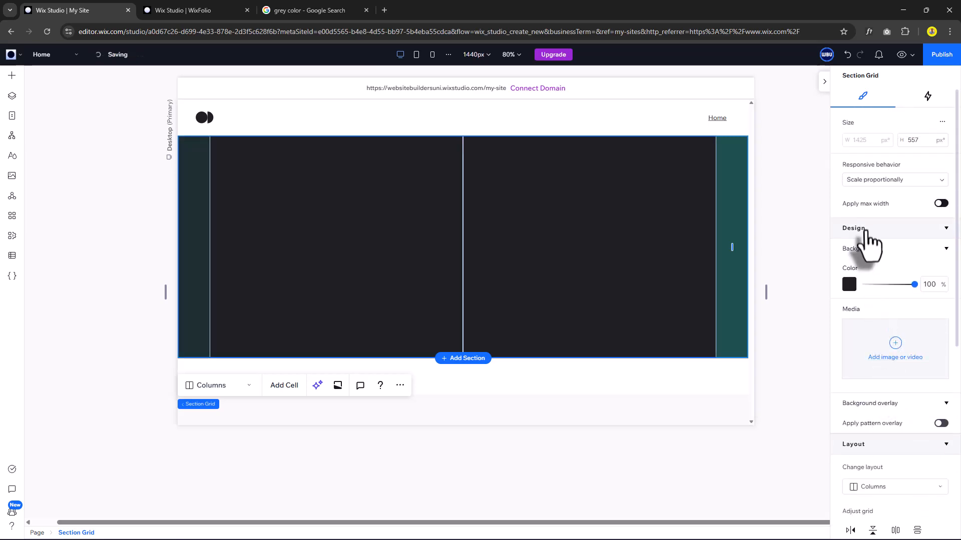
{"action": "left_click", "coordinate": [892, 179]}
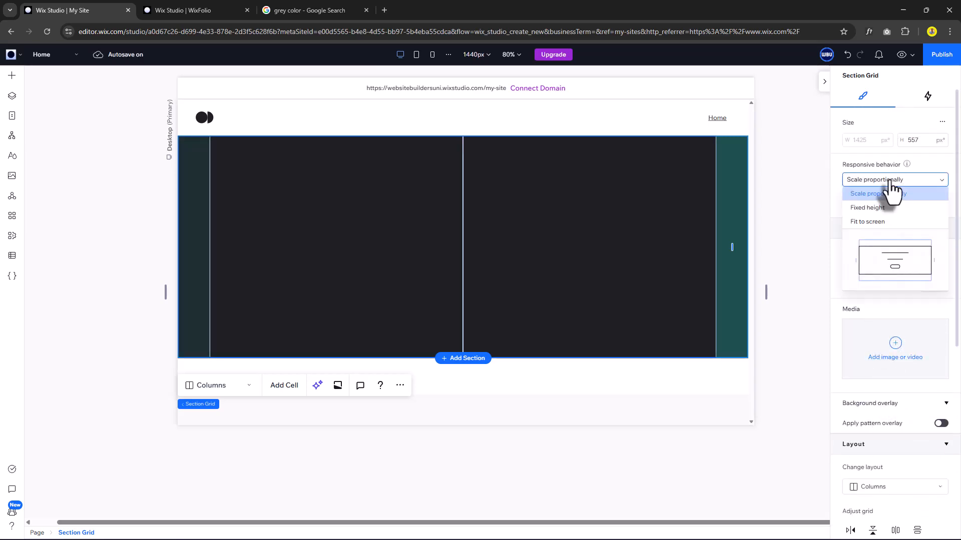
{"action": "left_click", "coordinate": [878, 222]}
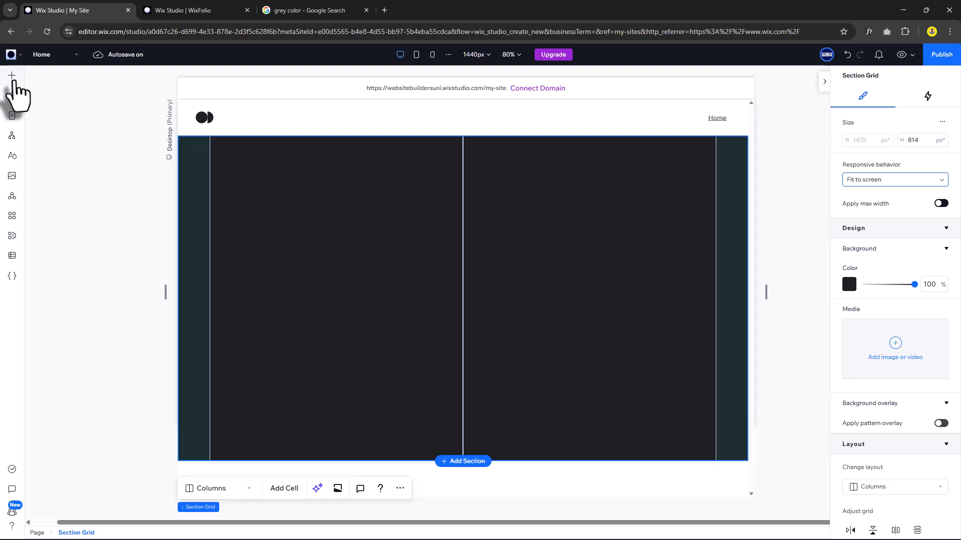
Add a paragraph to the left column and paste in the greeting text.
{"action": "left_click", "coordinate": [12, 76]}
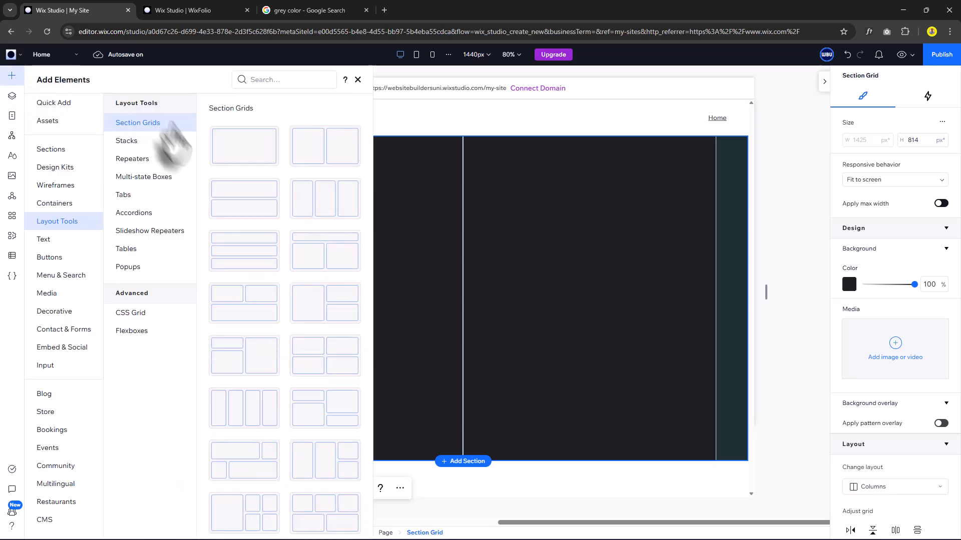
{"action": "left_click", "coordinate": [53, 103]}
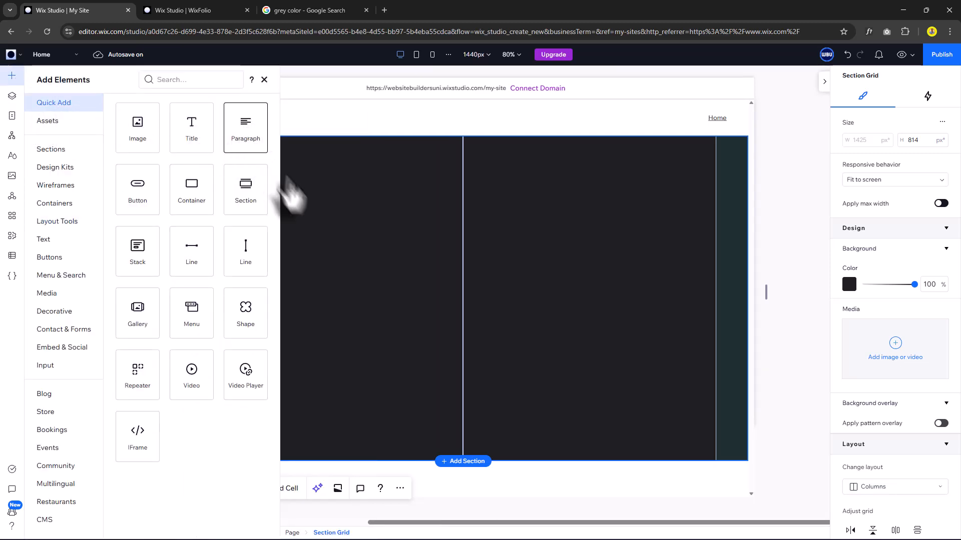
{"action": "left_click_drag", "start_coordinate": [293, 196], "coordinate": [362, 234]}
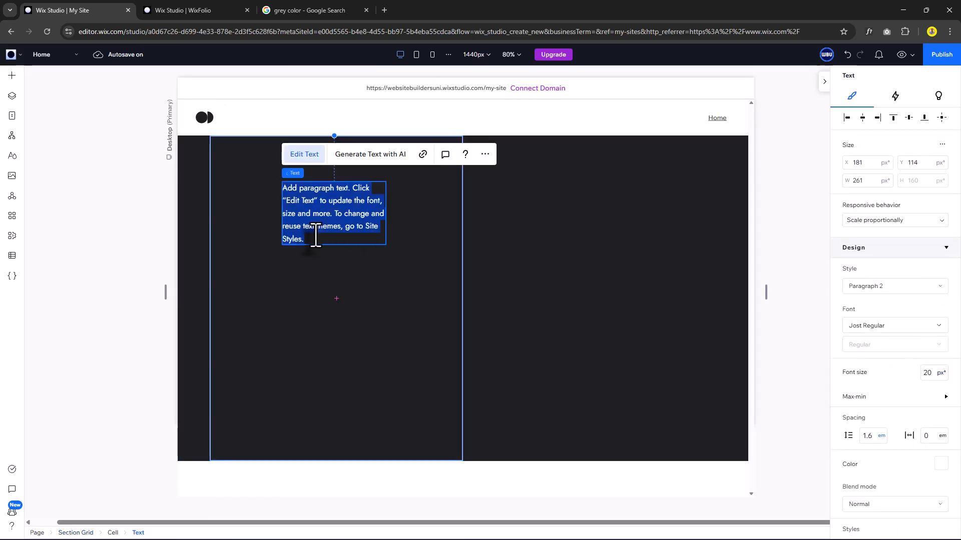
{"action": "type", "text": "Hi there, I’m Markus"}
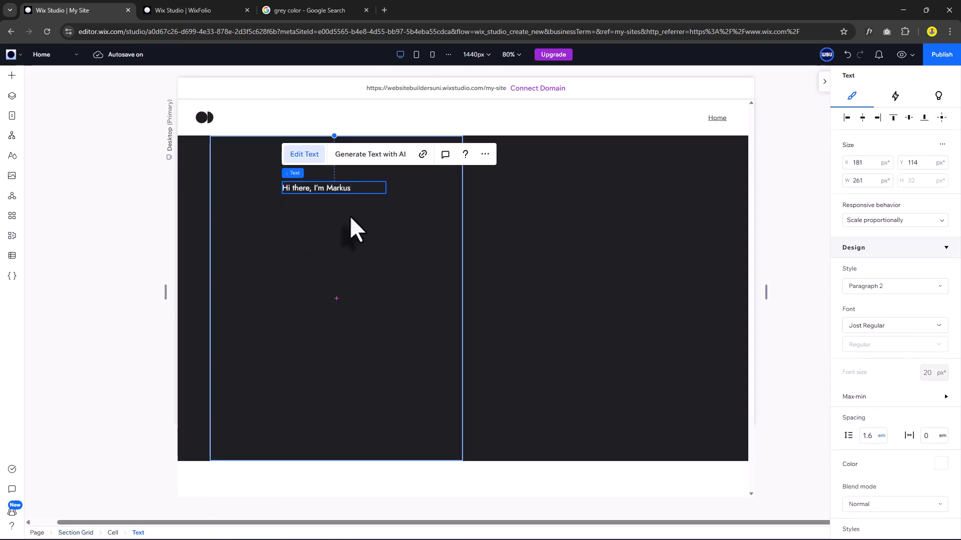
{"action": "left_click", "coordinate": [351, 219]}
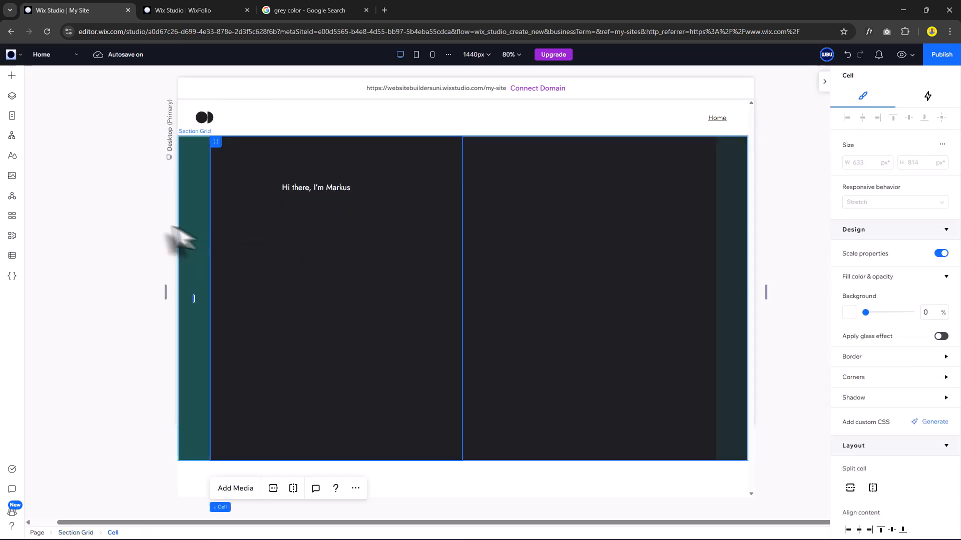
Add waving-hand.svg from Site Files, set its width to 40px, and place it left of the greeting.
{"action": "left_click", "coordinate": [12, 176]}
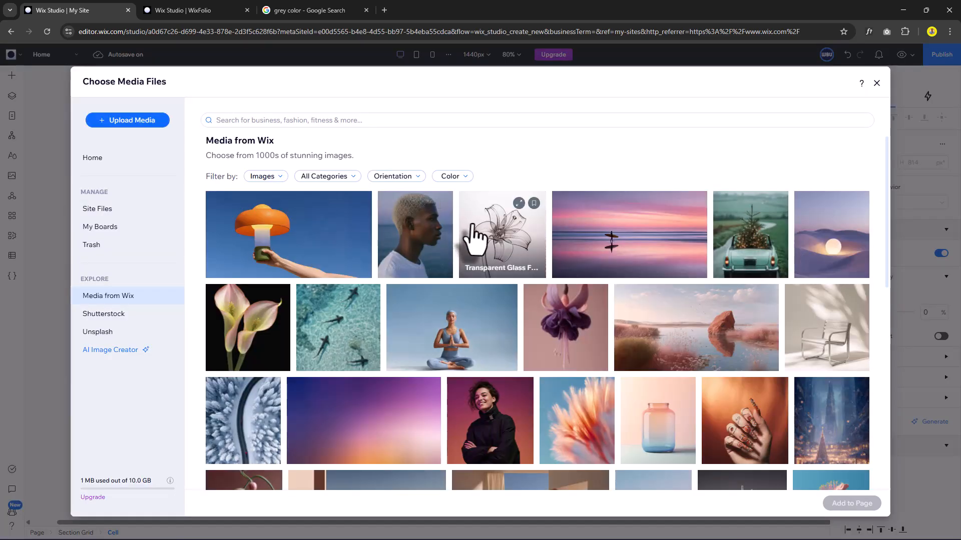
{"action": "left_click", "coordinate": [113, 209]}
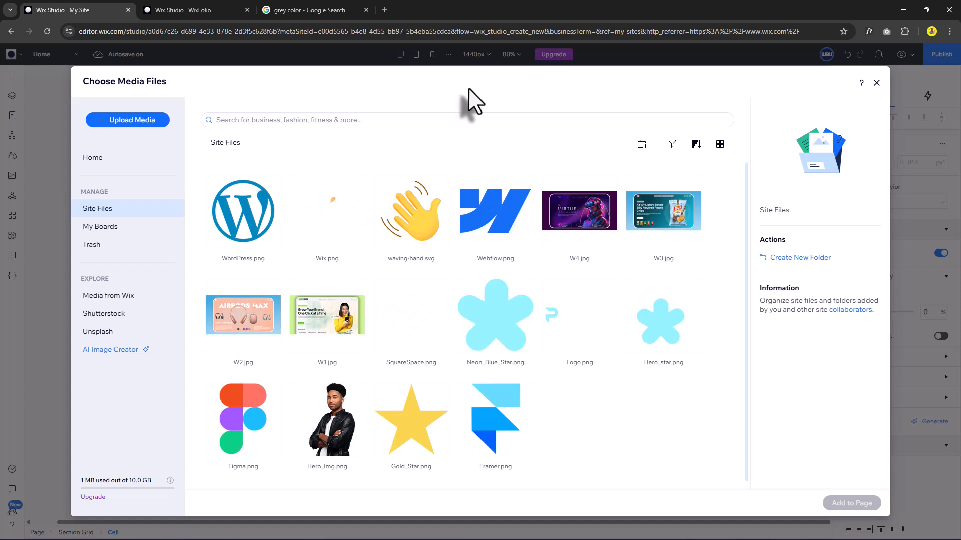
{"action": "left_click_drag", "start_coordinate": [501, 108], "coordinate": [531, 120]}
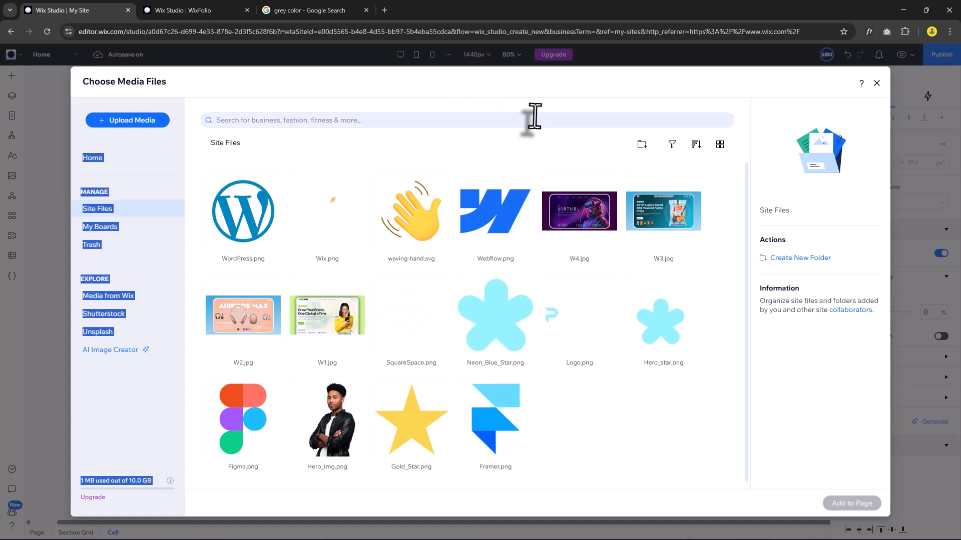
{"action": "double_click", "coordinate": [419, 226]}
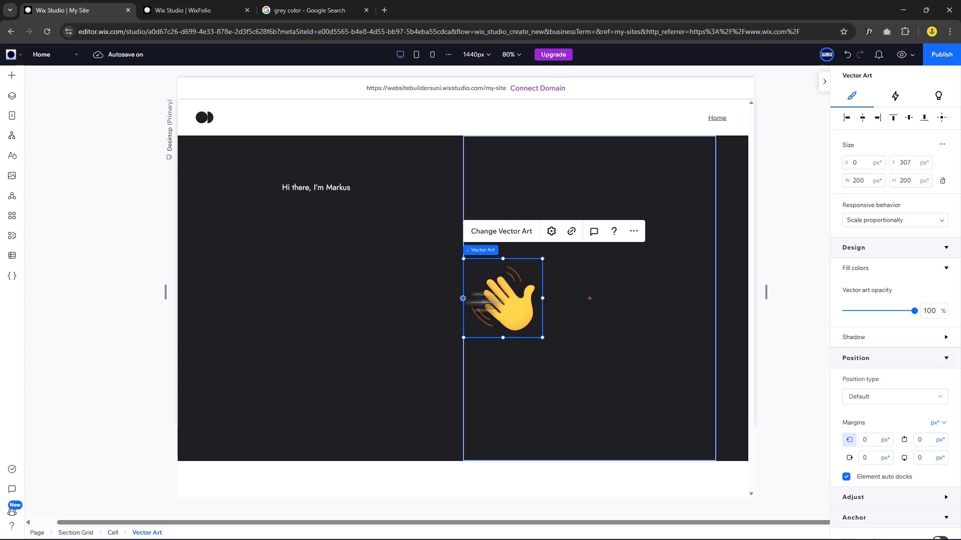
{"action": "left_click_drag", "start_coordinate": [501, 295], "coordinate": [306, 259]}
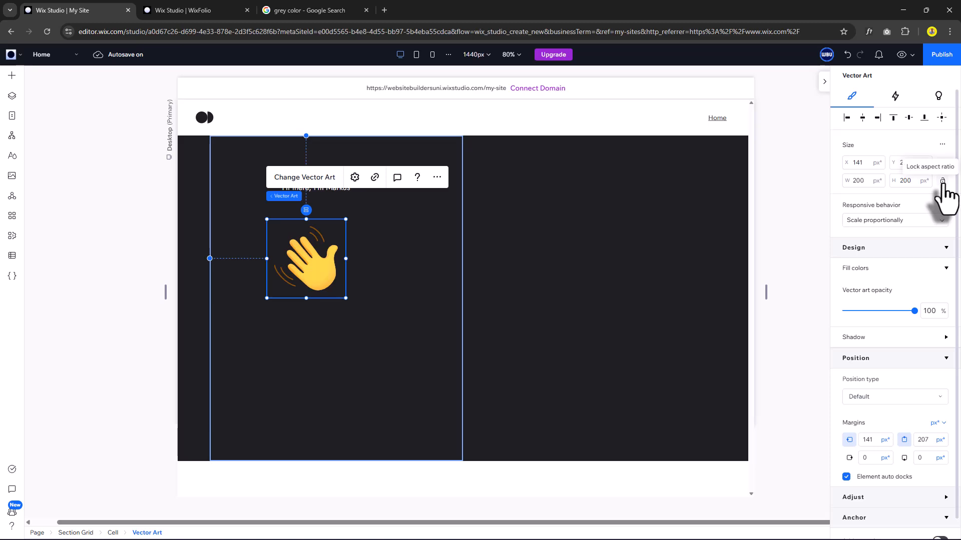
{"action": "left_click", "coordinate": [867, 182]}
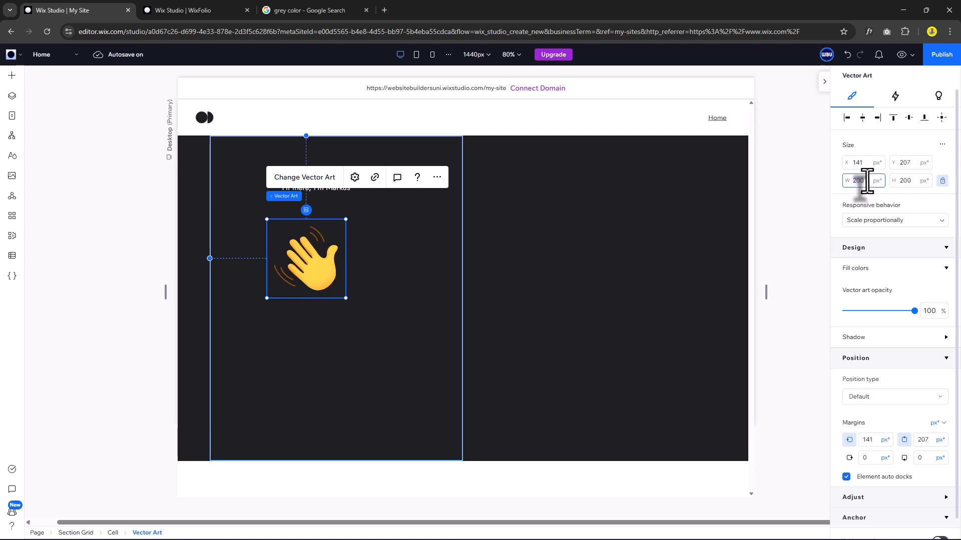
{"action": "type", "text": "40"}
{"action": "key", "text": "Return"}
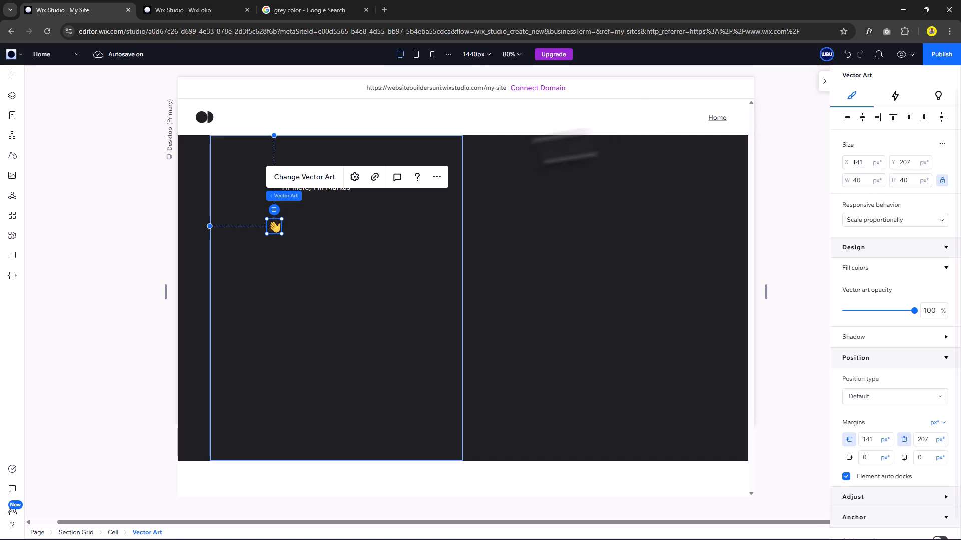
{"action": "left_click_drag", "start_coordinate": [278, 228], "coordinate": [273, 190]}
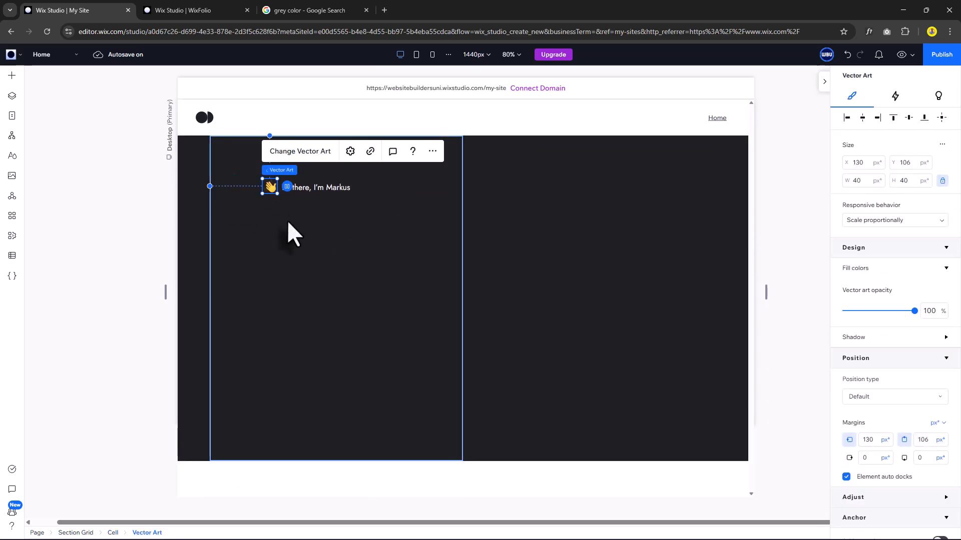
Stack the hand and greeting in a vertically centred row with 8px spacing at the column's top-left.
{"action": "left_click", "coordinate": [311, 186], "text": "shift"}
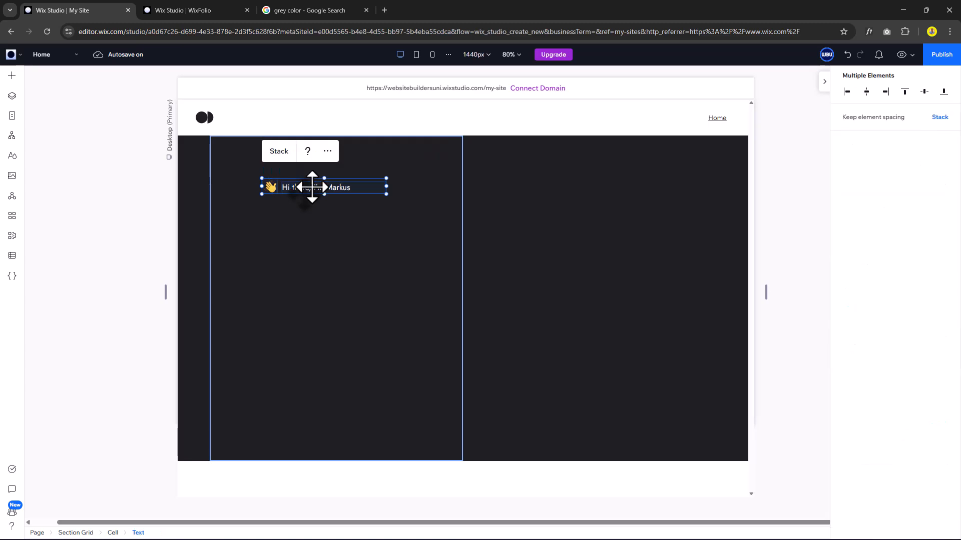
{"action": "left_click", "coordinate": [279, 152]}
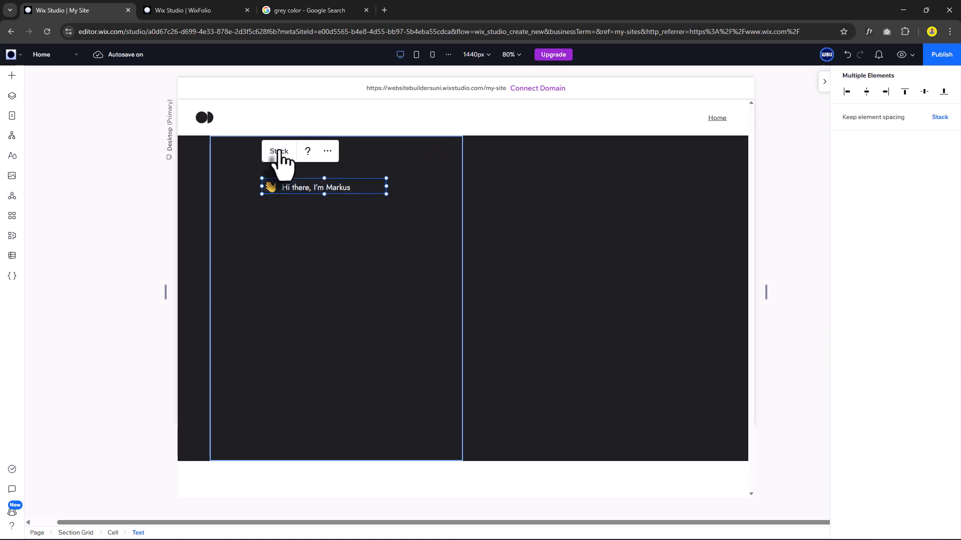
{"action": "scroll", "coordinate": [877, 410], "scroll_direction": "down", "scroll_amount": 4}
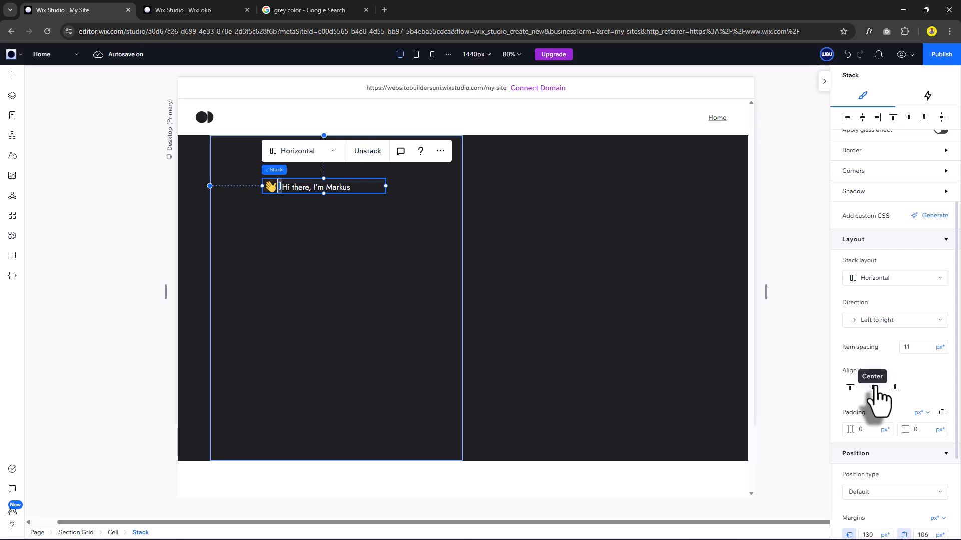
{"action": "left_click", "coordinate": [873, 388]}
{"action": "left_click", "coordinate": [914, 350]}
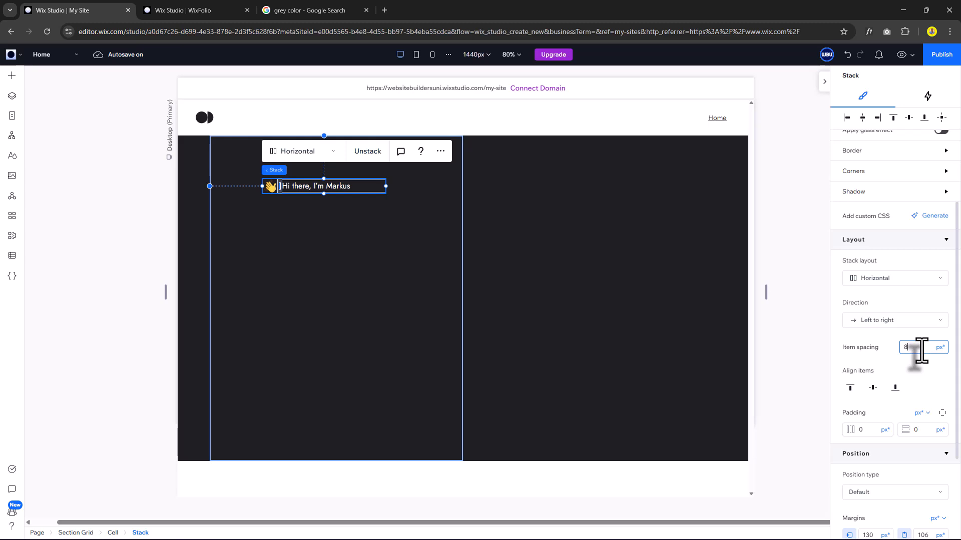
{"action": "left_click_drag", "start_coordinate": [250, 172], "coordinate": [260, 182]}
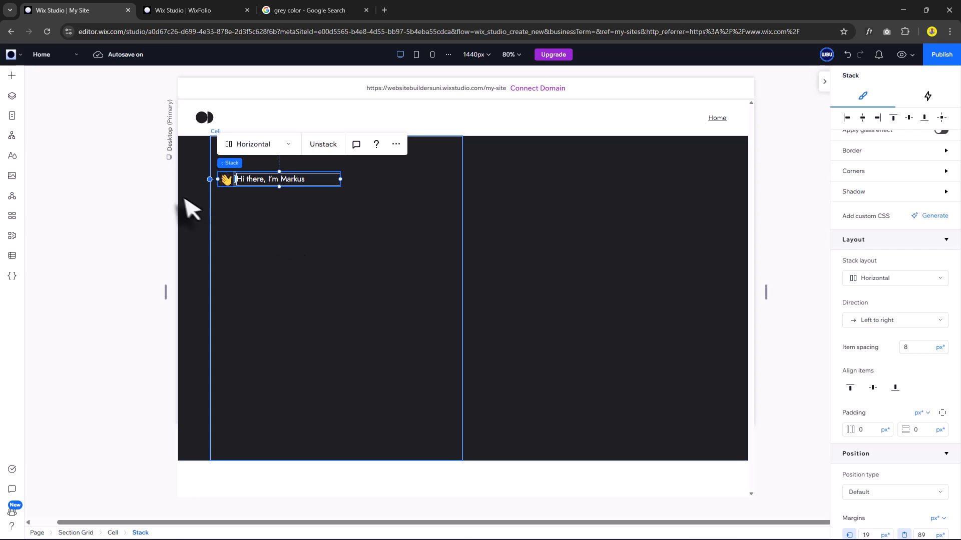
Add a title 'Crafting Intuitive No-Code Websites' below the greeting in the Heading 1 style.
{"action": "left_click", "coordinate": [12, 75]}
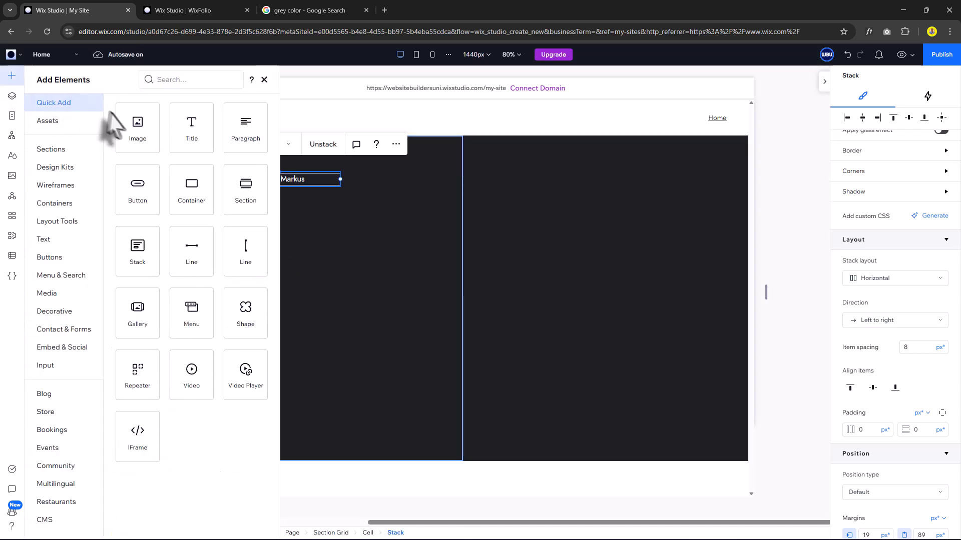
{"action": "left_click_drag", "start_coordinate": [278, 220], "coordinate": [243, 245]}
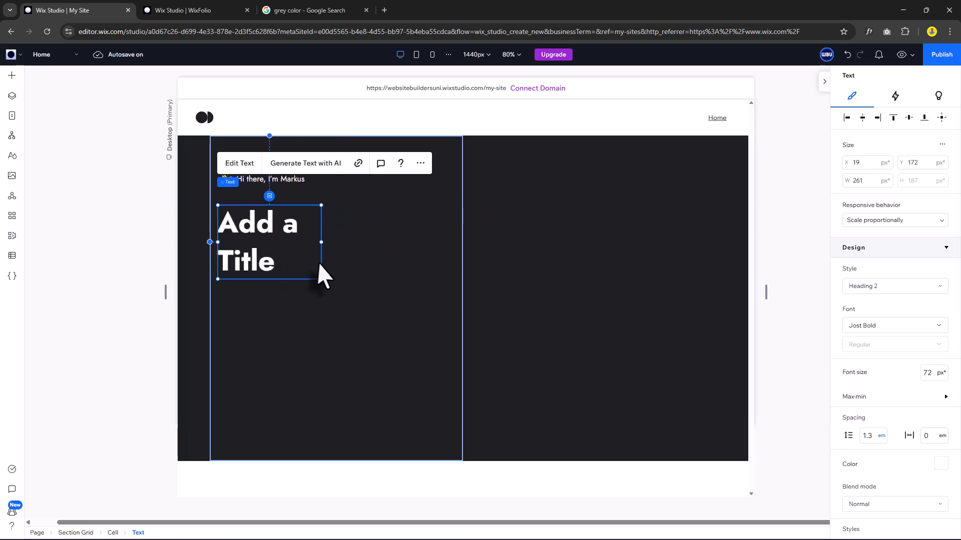
{"action": "left_click_drag", "start_coordinate": [405, 257], "coordinate": [457, 239]}
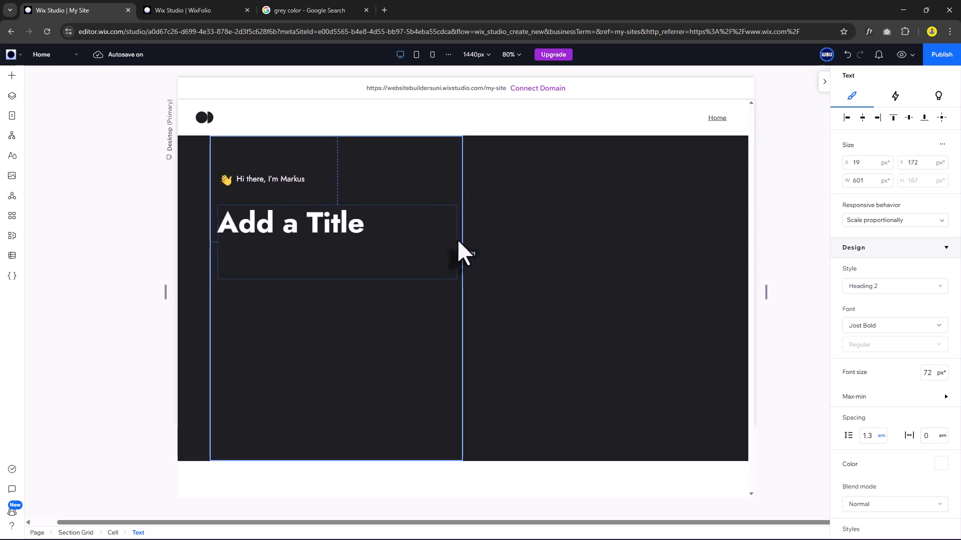
{"action": "double_click", "coordinate": [338, 224]}
{"action": "type", "text": "Crafting Intuitive No-Code Websites"}
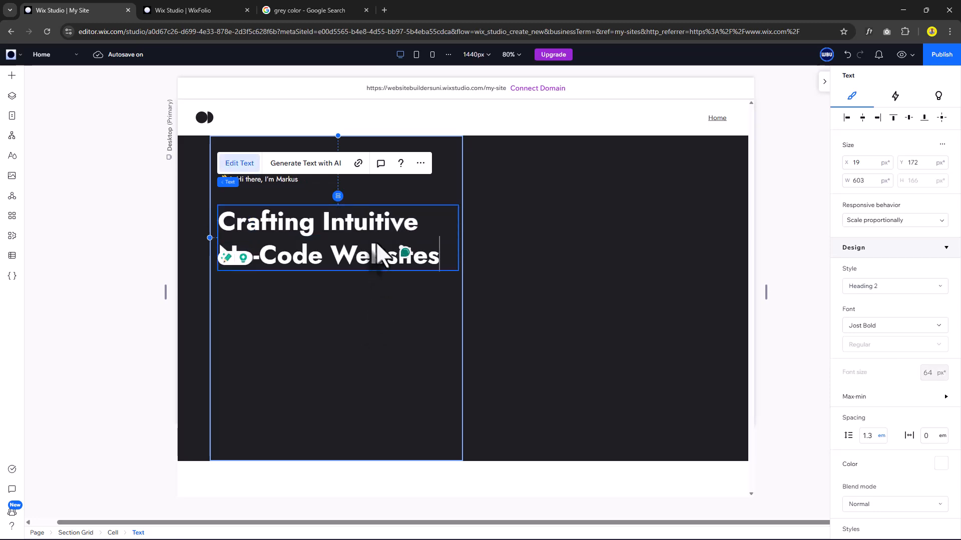
{"action": "left_click", "coordinate": [371, 320]}
{"action": "left_click", "coordinate": [369, 227]}
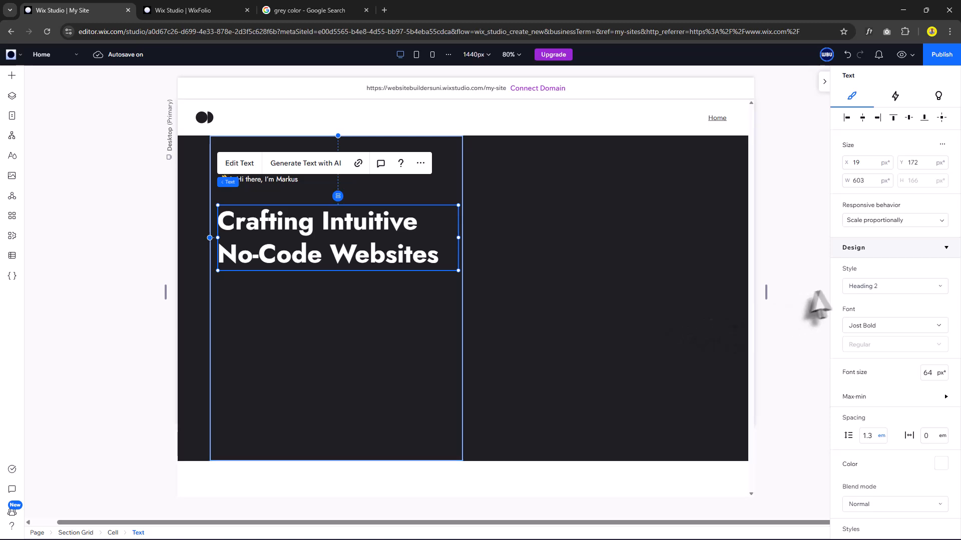
{"action": "left_click", "coordinate": [870, 286]}
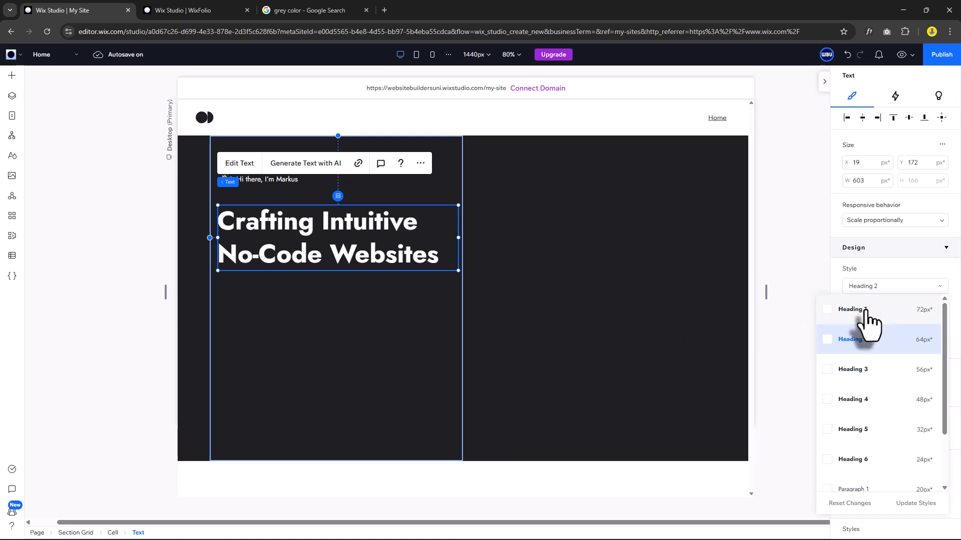
{"action": "left_click", "coordinate": [865, 310]}
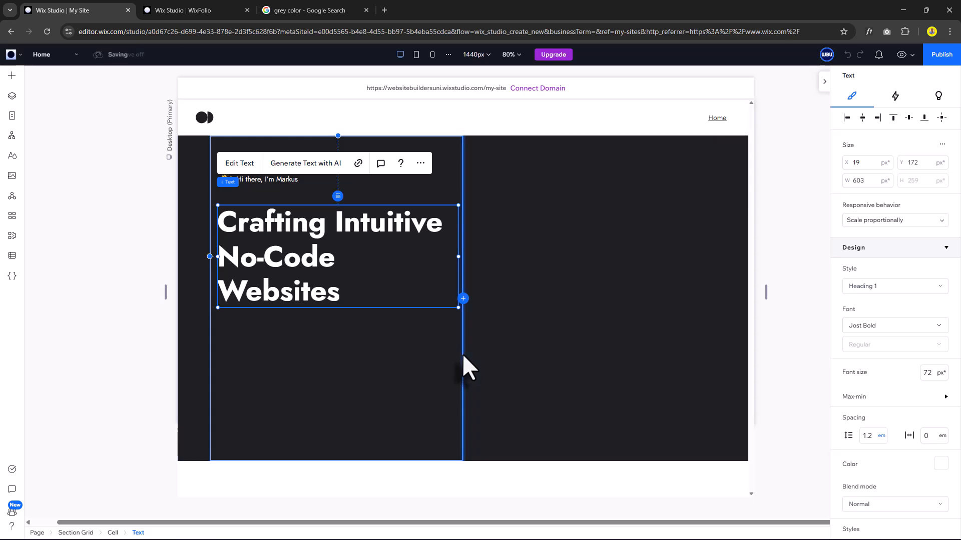
Widen the left column and colour the 'No-Code Websites' line primary blue.
{"action": "left_click_drag", "start_coordinate": [466, 354], "coordinate": [477, 352]}
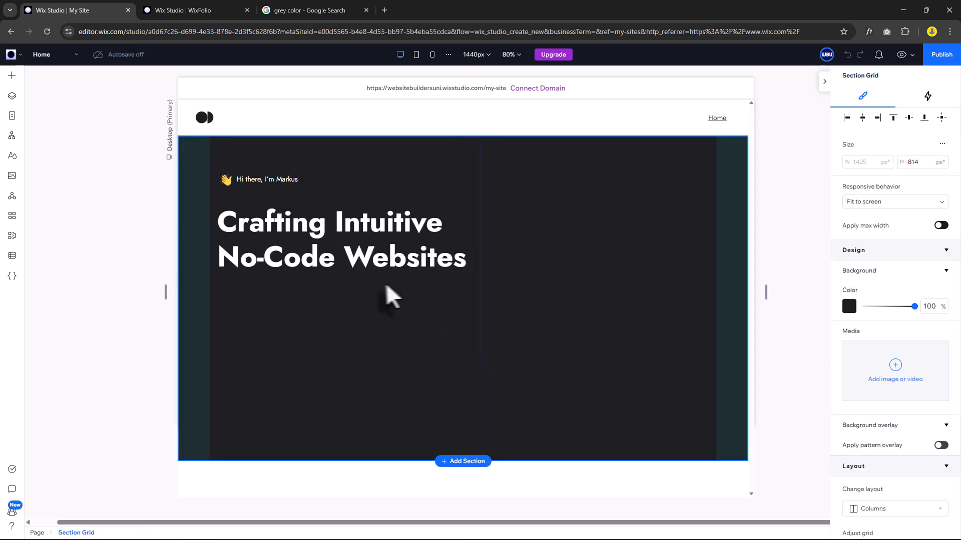
{"action": "left_click", "coordinate": [468, 260]}
{"action": "left_click_drag", "start_coordinate": [468, 260], "coordinate": [218, 262]}
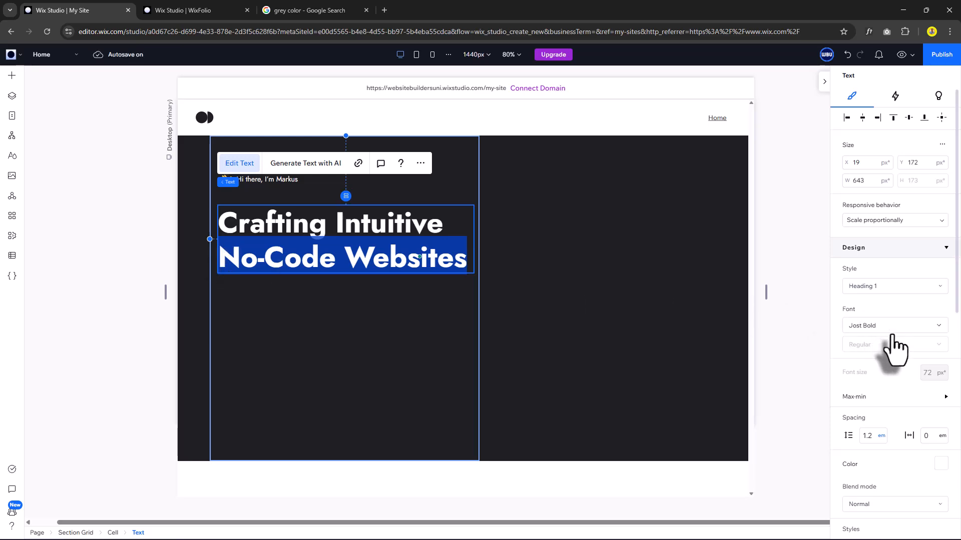
{"action": "scroll", "coordinate": [901, 365], "scroll_direction": "down", "scroll_amount": 2}
{"action": "left_click", "coordinate": [939, 382]}
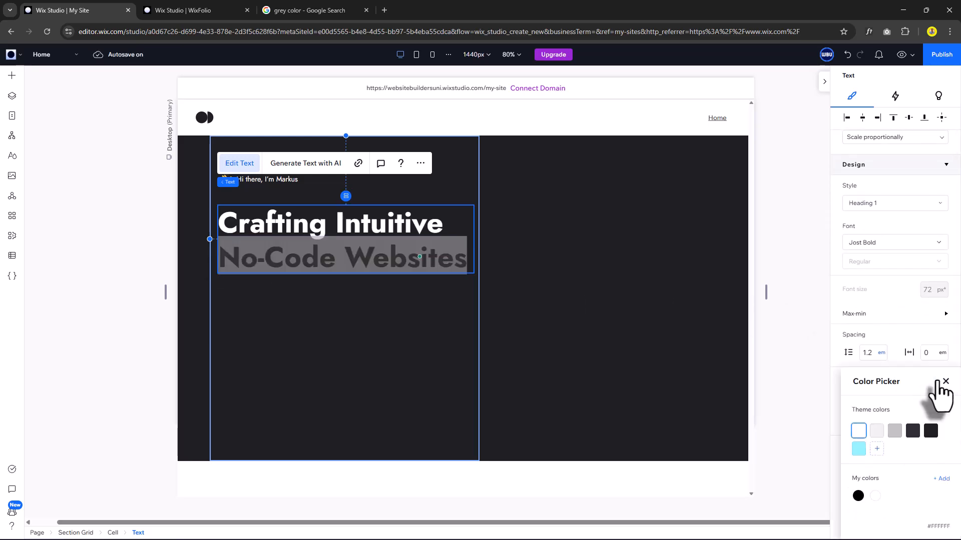
{"action": "left_click", "coordinate": [856, 449]}
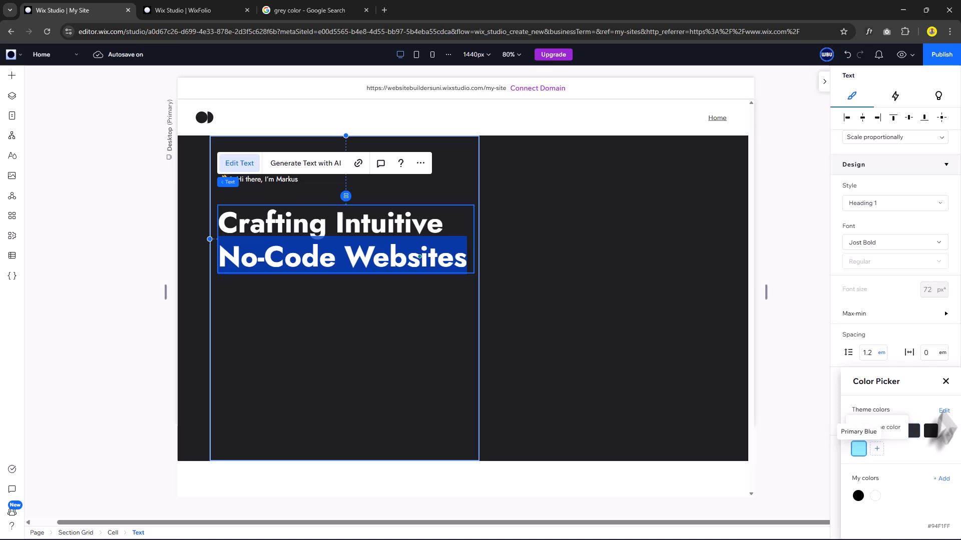
{"action": "left_click", "coordinate": [945, 382]}
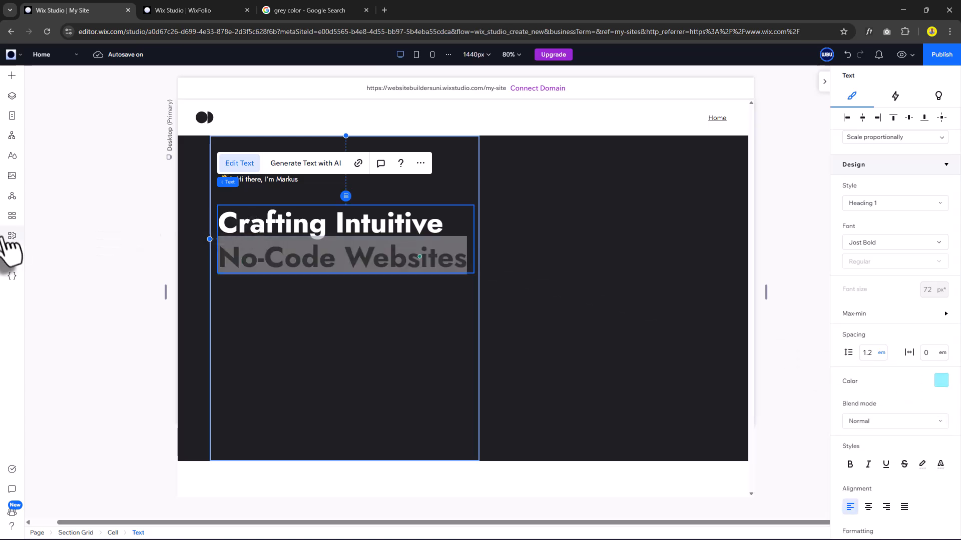
{"action": "left_click", "coordinate": [348, 294]}
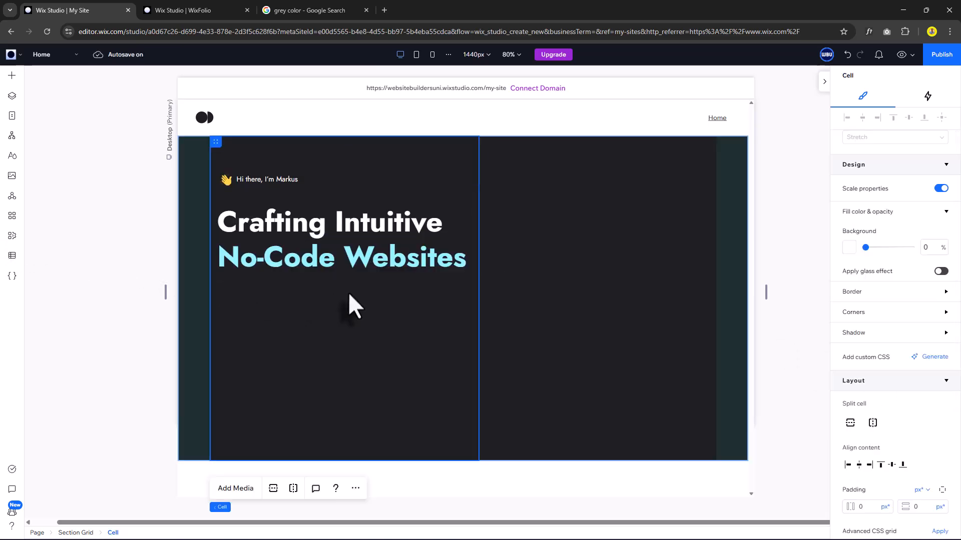
Add a widened two-line paragraph under the heading with the intro about fast, scalable digital products.
{"action": "left_click", "coordinate": [11, 75]}
{"action": "left_click_drag", "start_coordinate": [249, 121], "coordinate": [260, 302]}
{"action": "left_click_drag", "start_coordinate": [322, 294], "coordinate": [468, 292]}
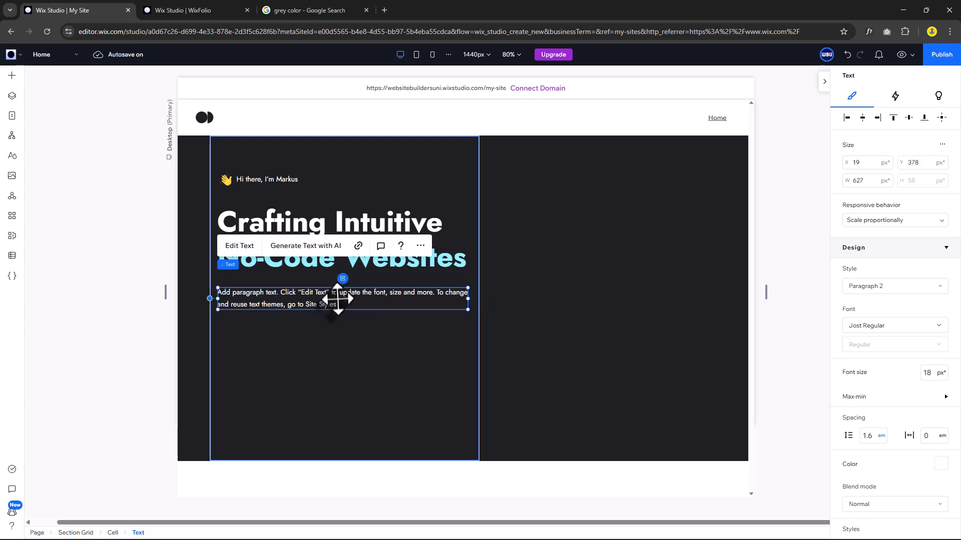
{"action": "double_click", "coordinate": [335, 301]}
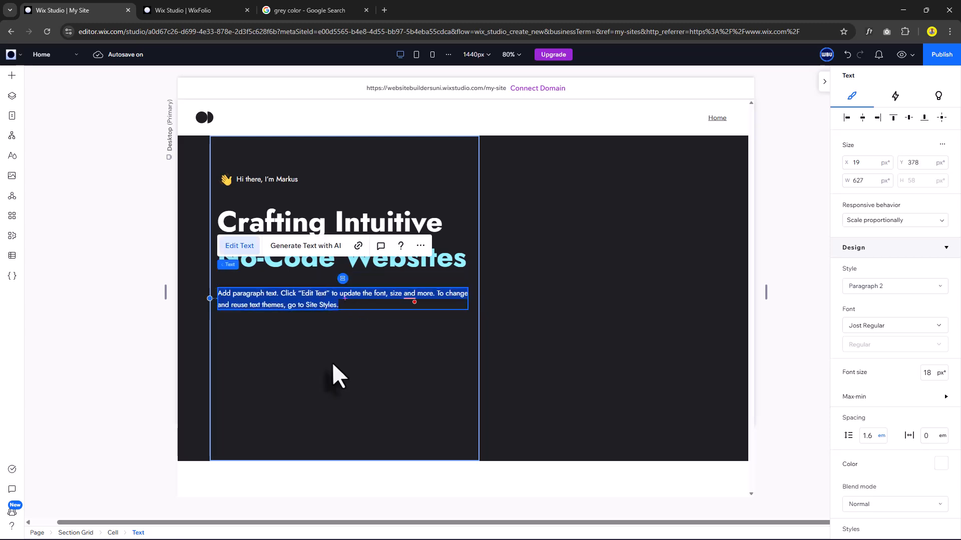
{"action": "type", "text": "I help startups, founders, and growing businesses turn ideas into fast, scalable, and visually stunning digital products."}
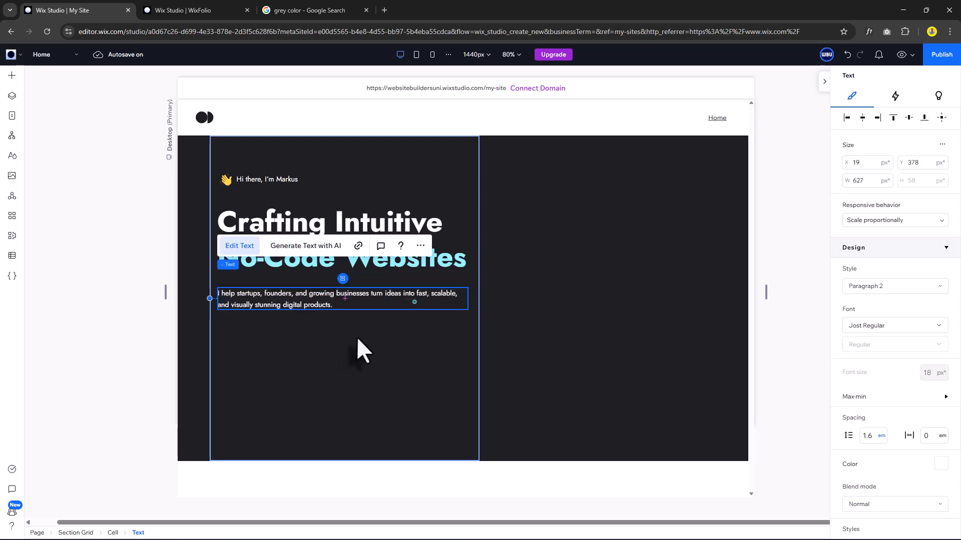
{"action": "left_click", "coordinate": [315, 301]}
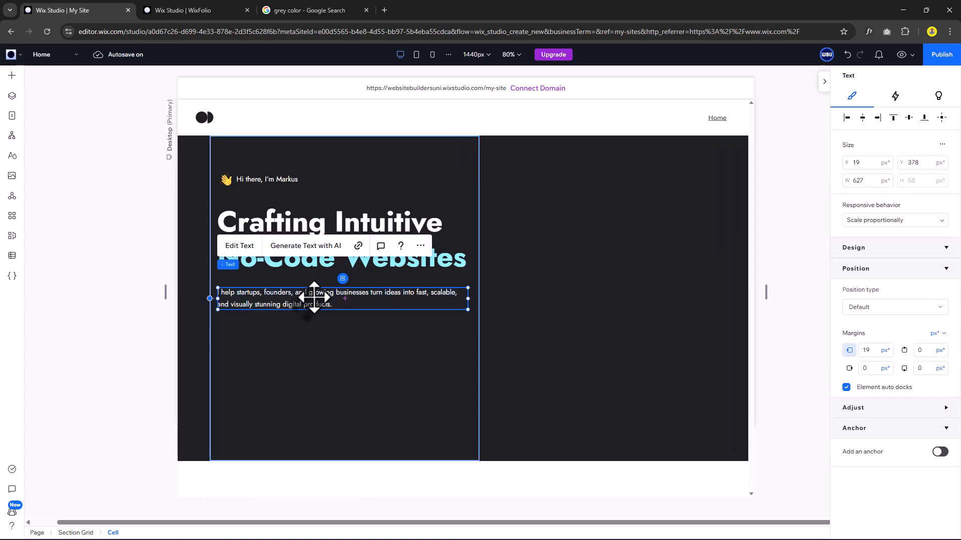
{"action": "left_click_drag", "start_coordinate": [315, 300], "coordinate": [314, 289]}
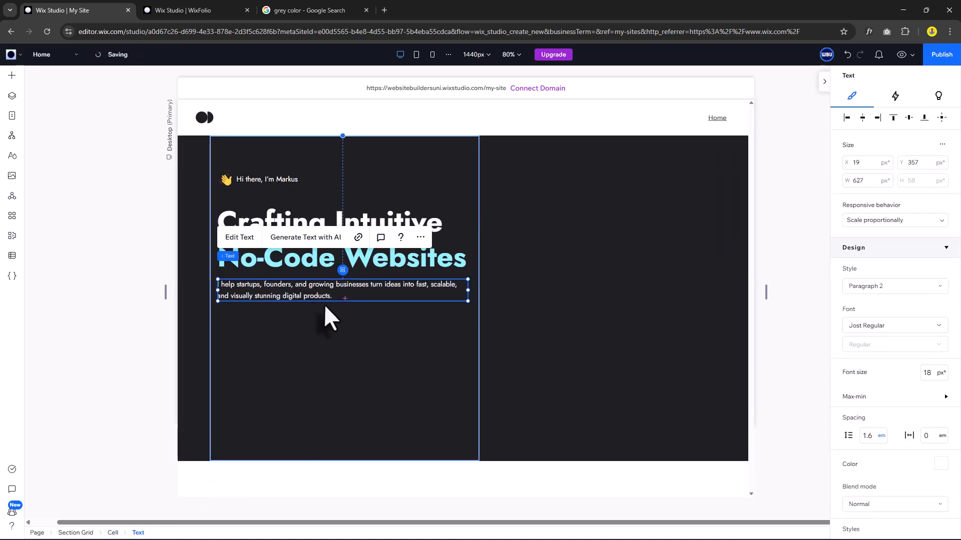
Stack the heading and intro paragraph vertically with 16px item spacing.
{"action": "left_click", "coordinate": [452, 257], "text": "shift"}
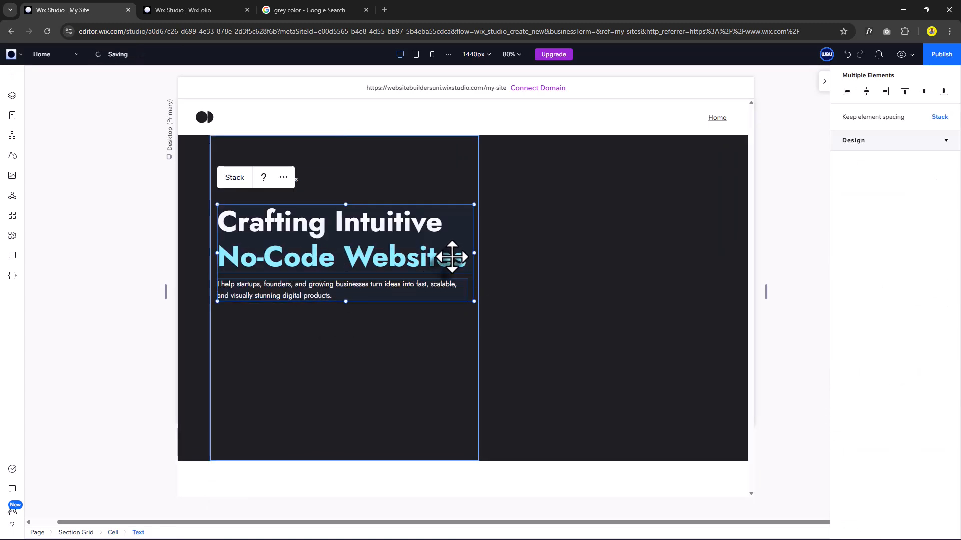
{"action": "left_click", "coordinate": [237, 180]}
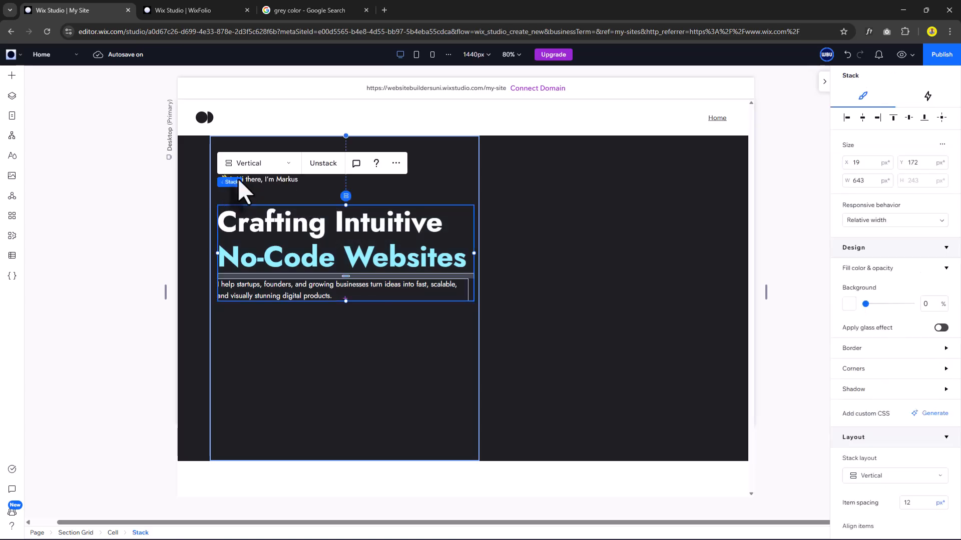
{"action": "scroll", "coordinate": [908, 407], "scroll_direction": "down", "scroll_amount": 4}
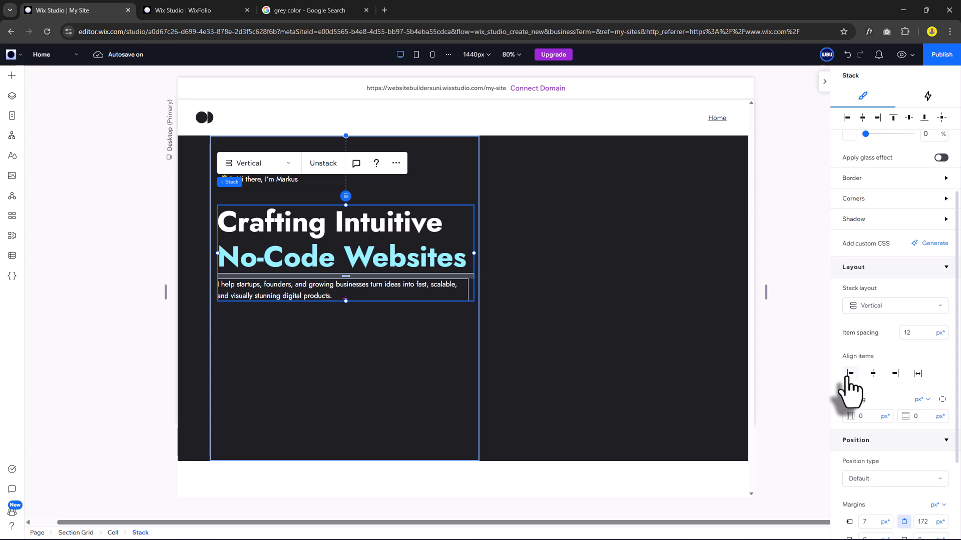
{"action": "left_click", "coordinate": [910, 332]}
{"action": "type", "text": "16"}
{"action": "left_click", "coordinate": [356, 319]}
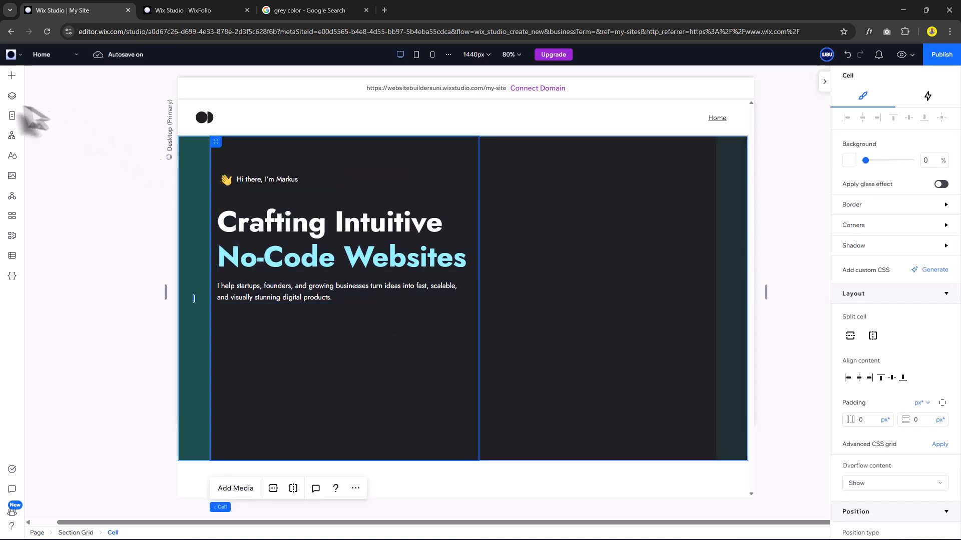
Add a button below the intro text and give it a light-blue background.
{"action": "left_click", "coordinate": [11, 76]}
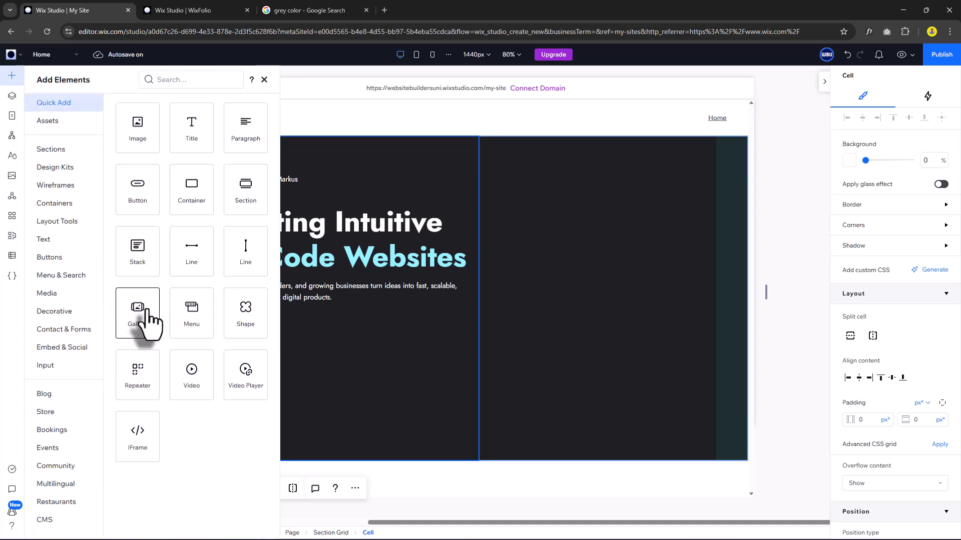
{"action": "left_click_drag", "start_coordinate": [145, 212], "coordinate": [269, 343]}
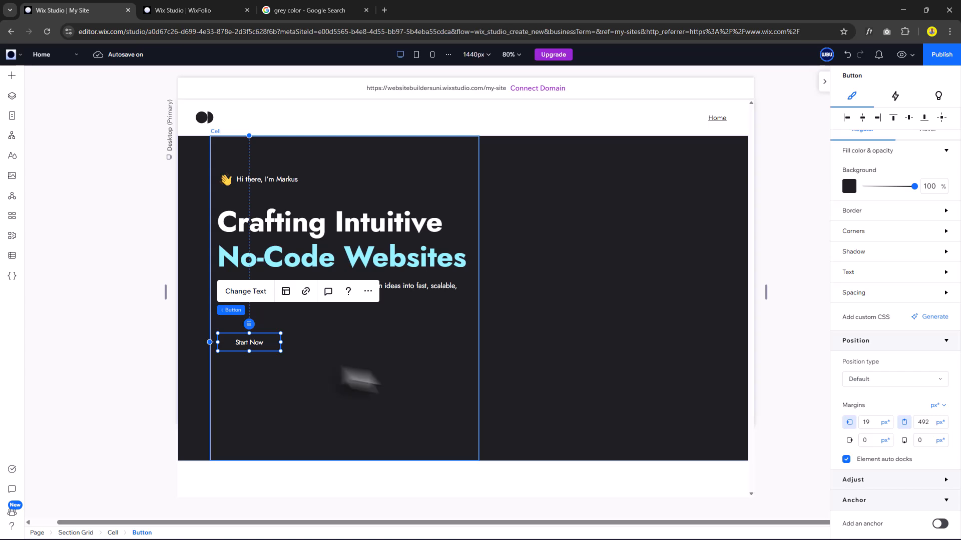
{"action": "scroll", "coordinate": [853, 246], "scroll_direction": "up", "scroll_amount": 1}
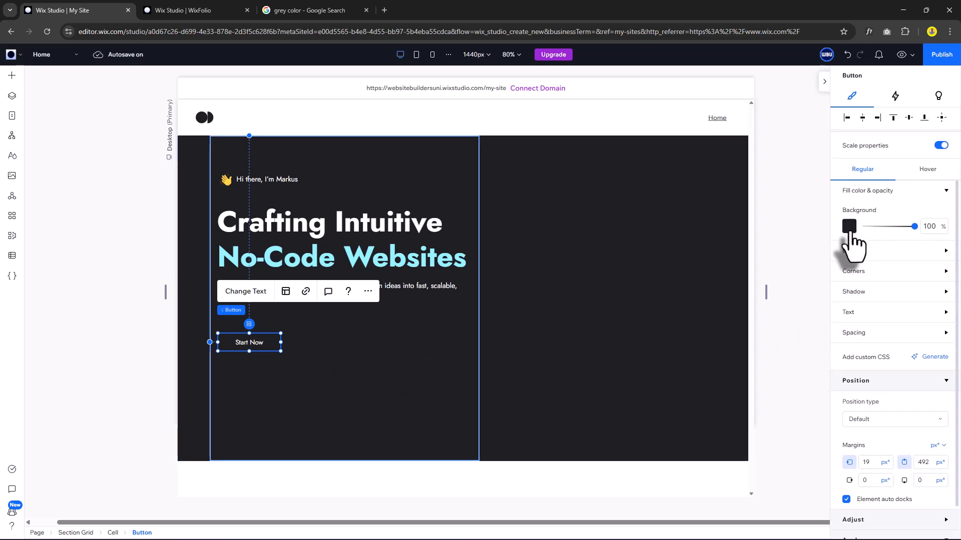
{"action": "left_click", "coordinate": [850, 230]}
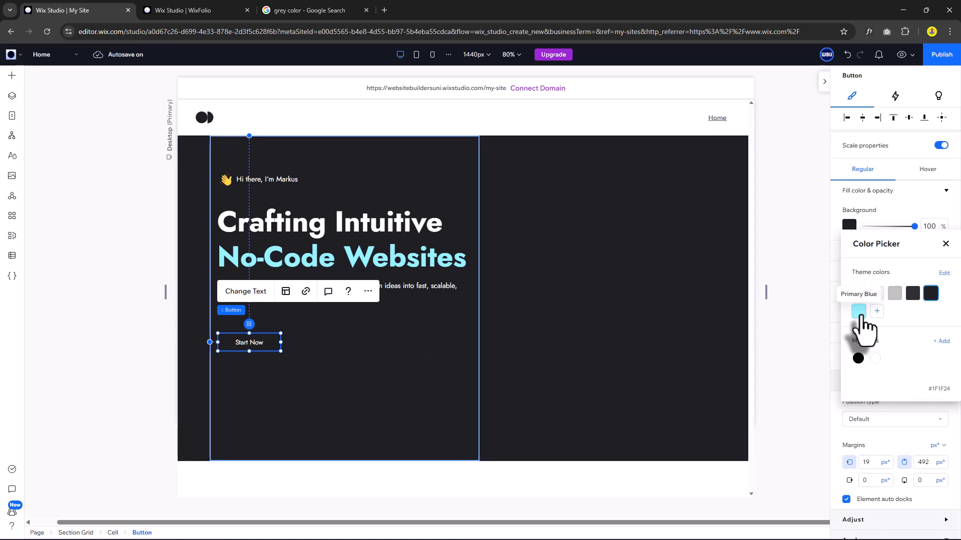
{"action": "left_click", "coordinate": [859, 312]}
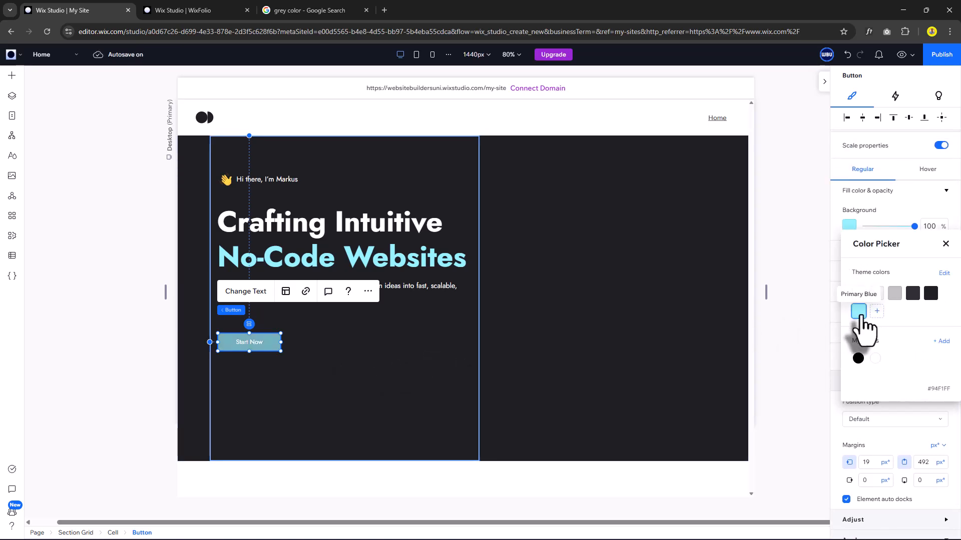
{"action": "left_click", "coordinate": [945, 243]}
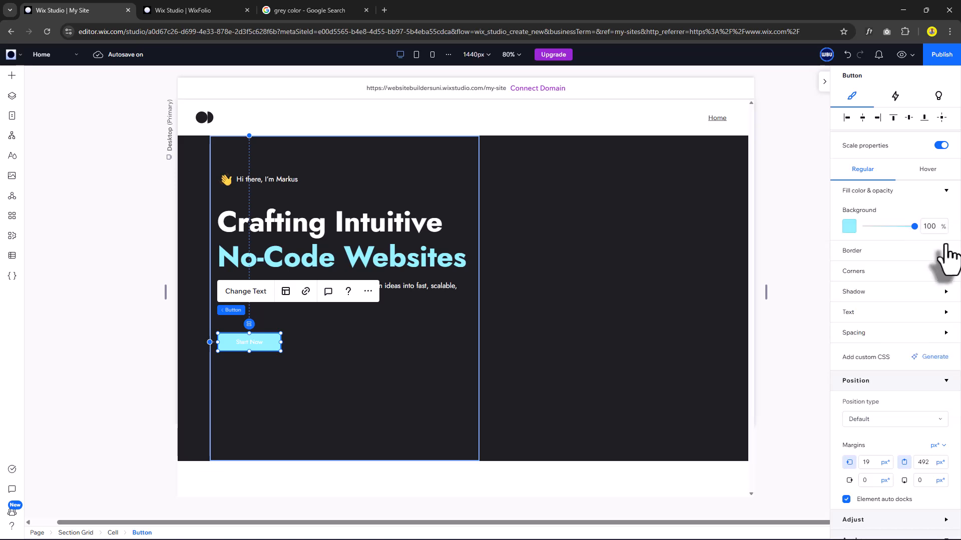
Make the button's text dark and set it to the Paragraph 1 theme.
{"action": "left_click", "coordinate": [871, 314]}
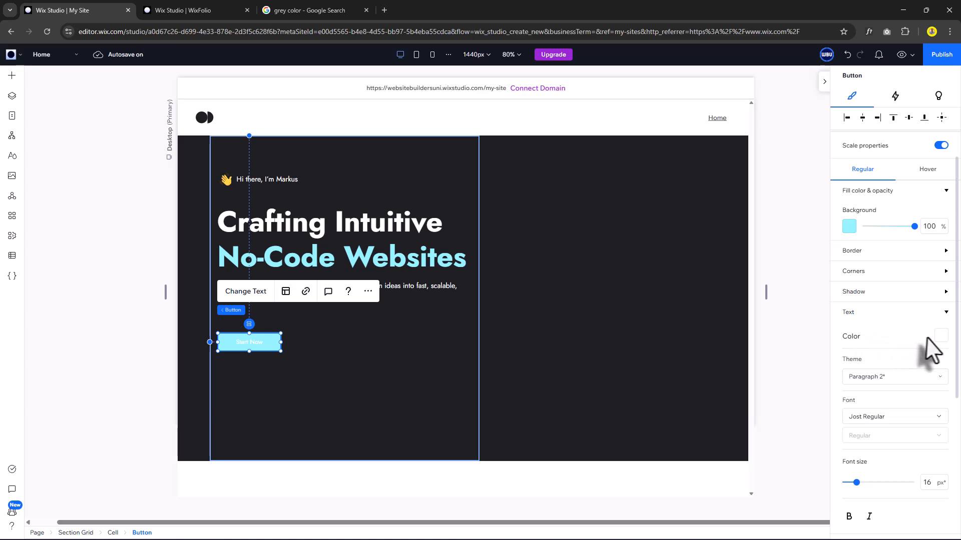
{"action": "left_click", "coordinate": [941, 337]}
{"action": "left_click", "coordinate": [930, 400]}
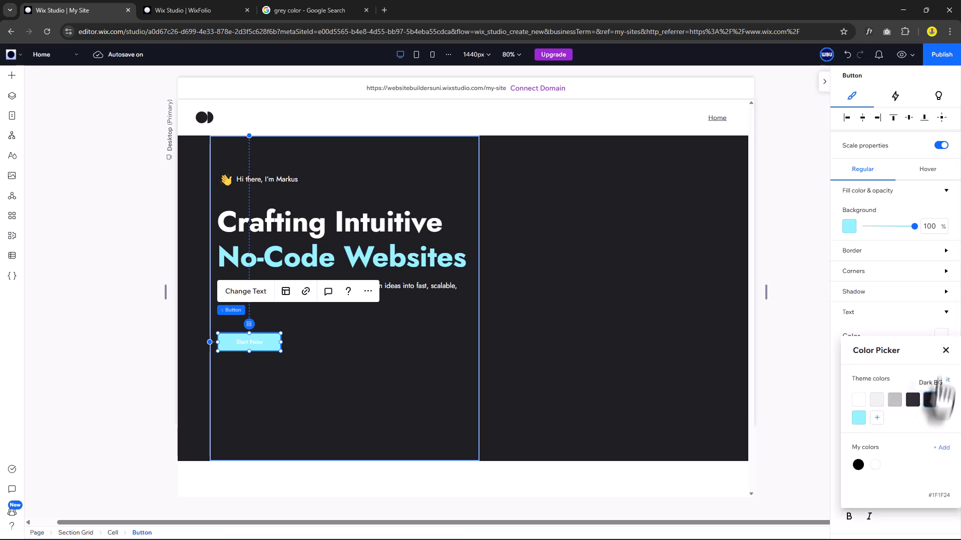
{"action": "left_click", "coordinate": [944, 350]}
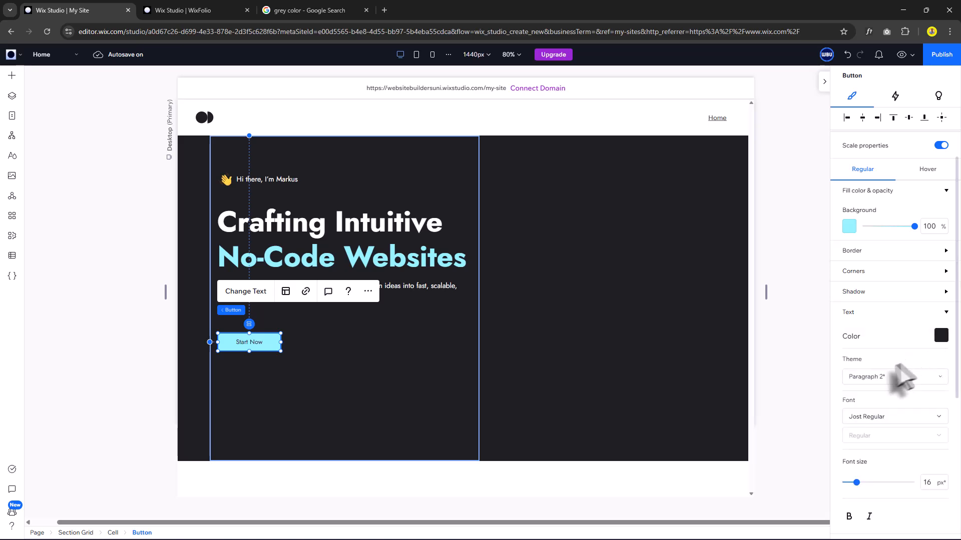
{"action": "left_click", "coordinate": [879, 377]}
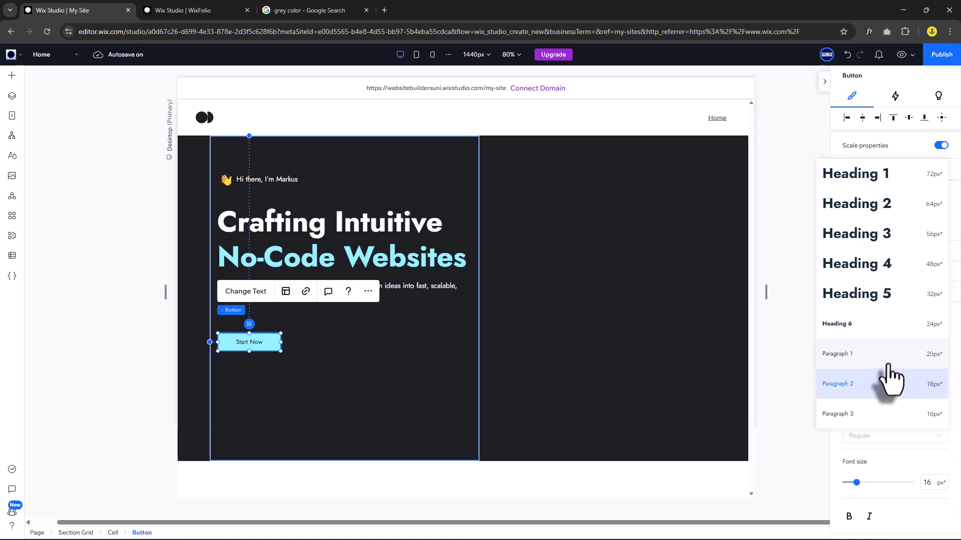
{"action": "left_click", "coordinate": [892, 357]}
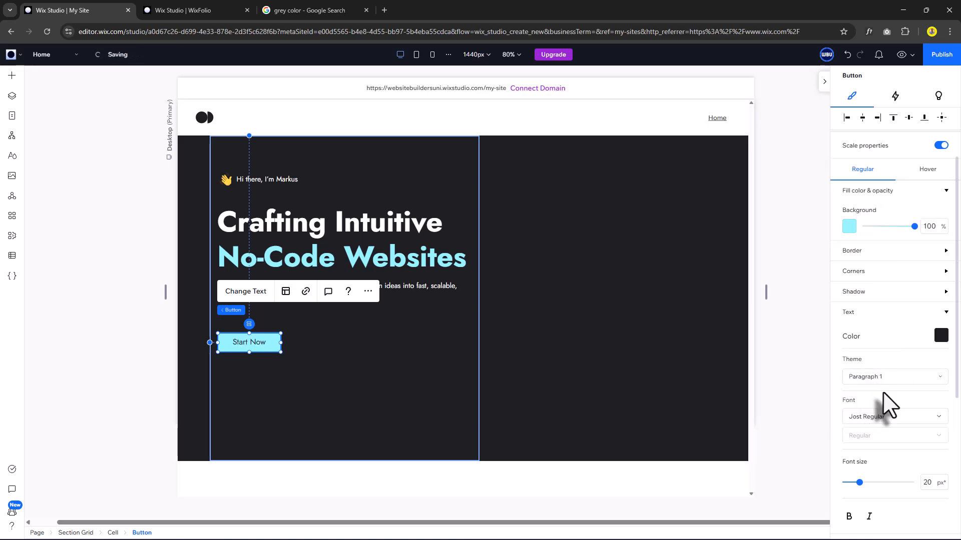
Round all of the button's corners to 12px.
{"action": "left_click", "coordinate": [865, 273]}
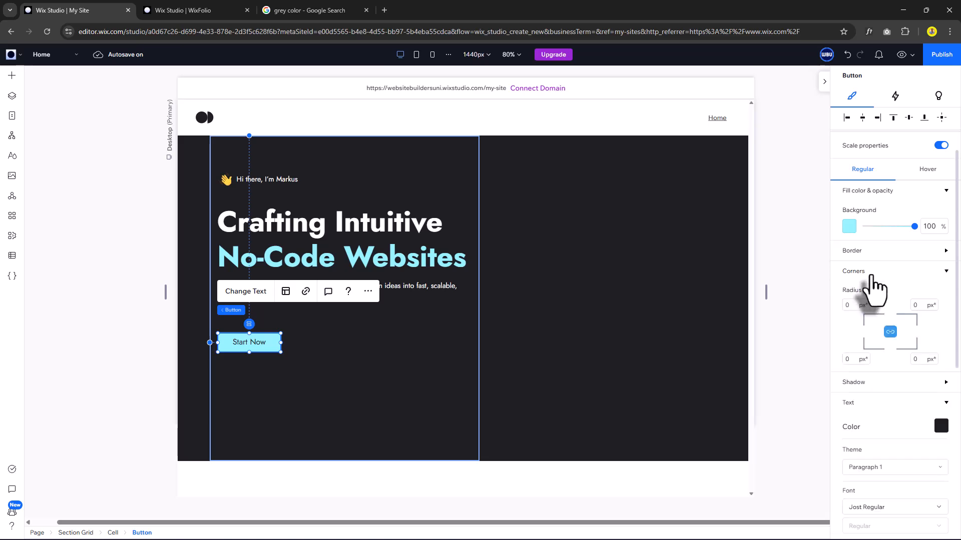
{"action": "left_click", "coordinate": [850, 305]}
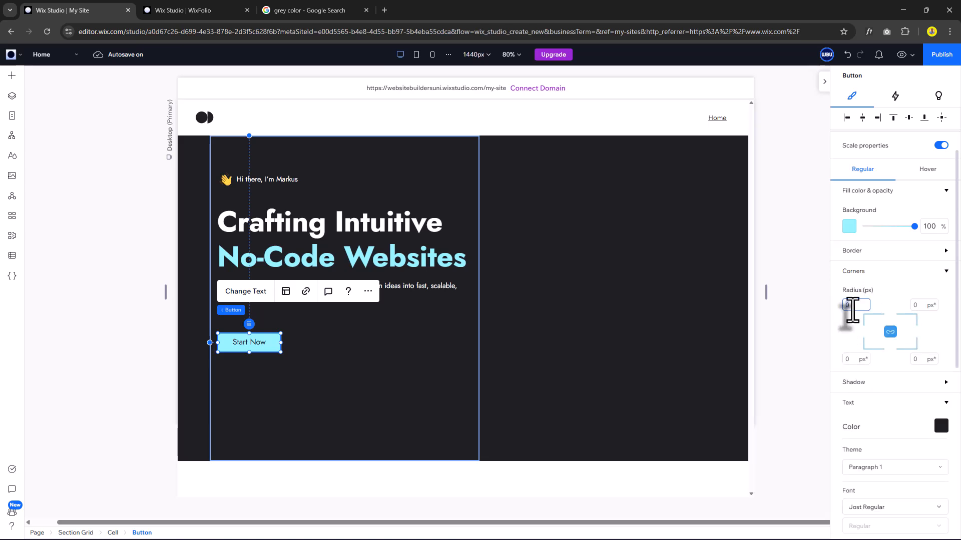
{"action": "type", "text": "12"}
{"action": "key", "text": "Return"}
Change the button label to 'View My Work'.
{"action": "left_click", "coordinate": [260, 292]}
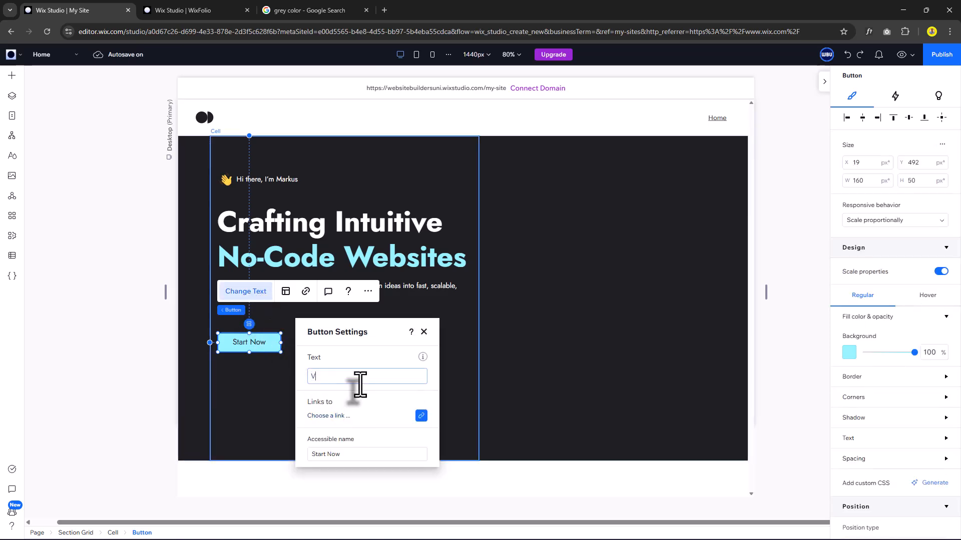
{"action": "type", "text": "View "}
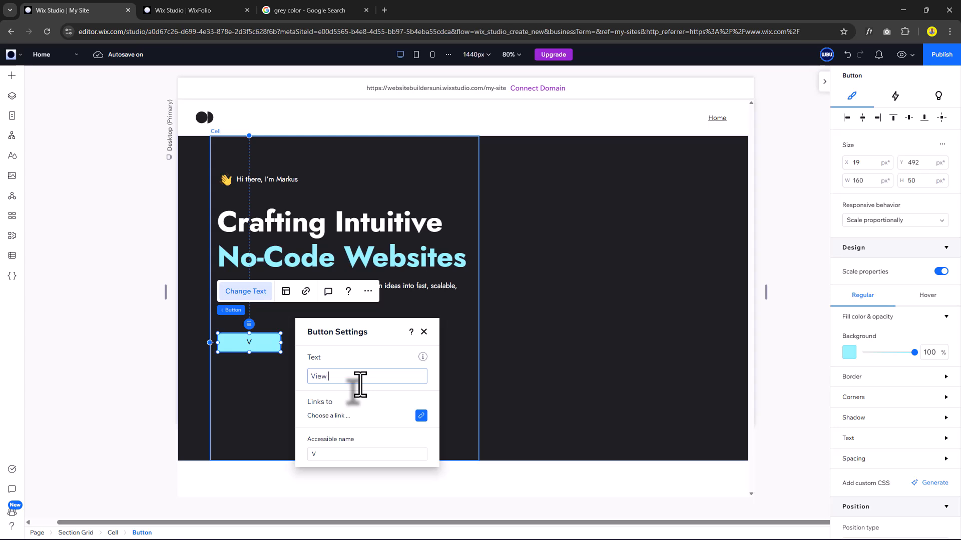
{"action": "type", "text": "My Work"}
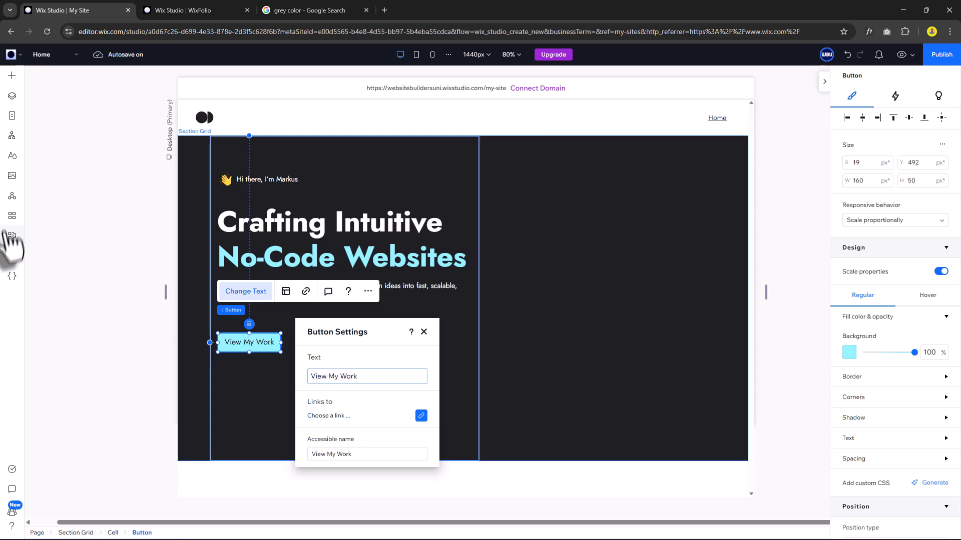
{"action": "left_click", "coordinate": [42, 259]}
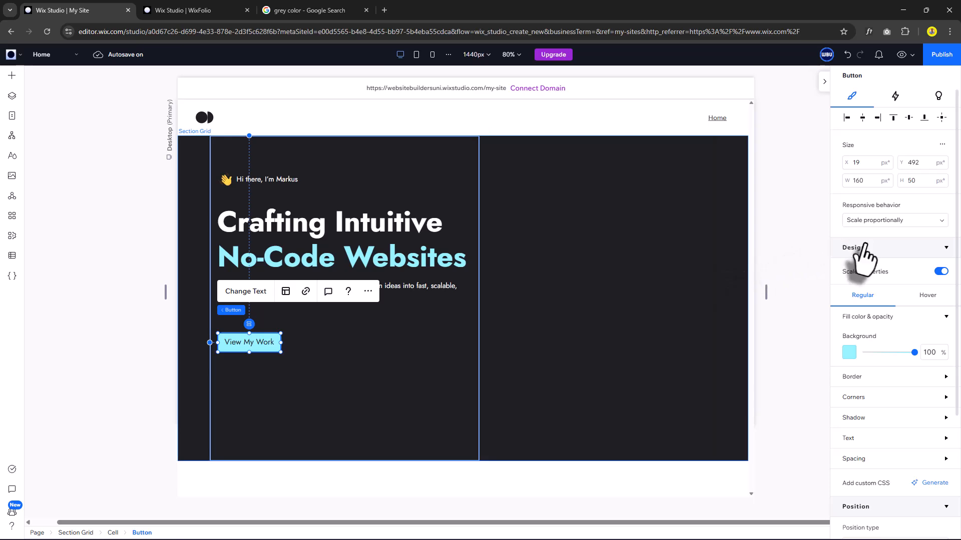
Set the button's hover-state text colour to dark.
{"action": "left_click", "coordinate": [926, 297]}
{"action": "scroll", "coordinate": [938, 311], "scroll_direction": "down", "scroll_amount": 2}
{"action": "left_click", "coordinate": [944, 300]}
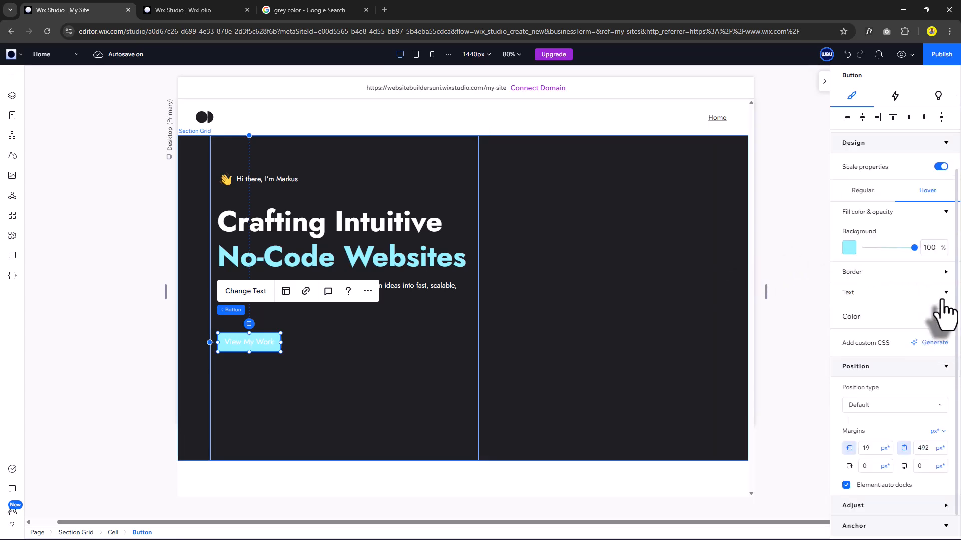
{"action": "left_click", "coordinate": [940, 317]}
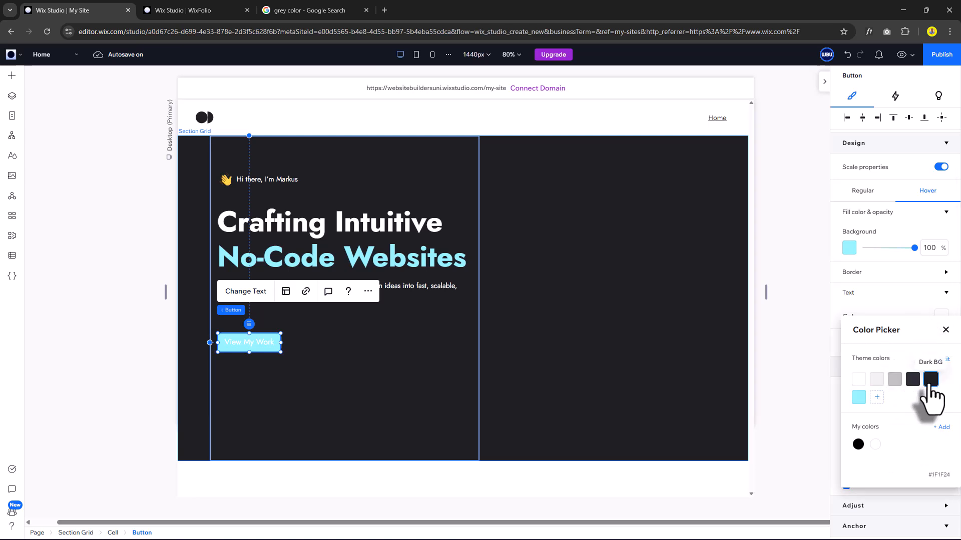
Add a new custom hover animation to the button.
{"action": "left_click", "coordinate": [897, 98]}
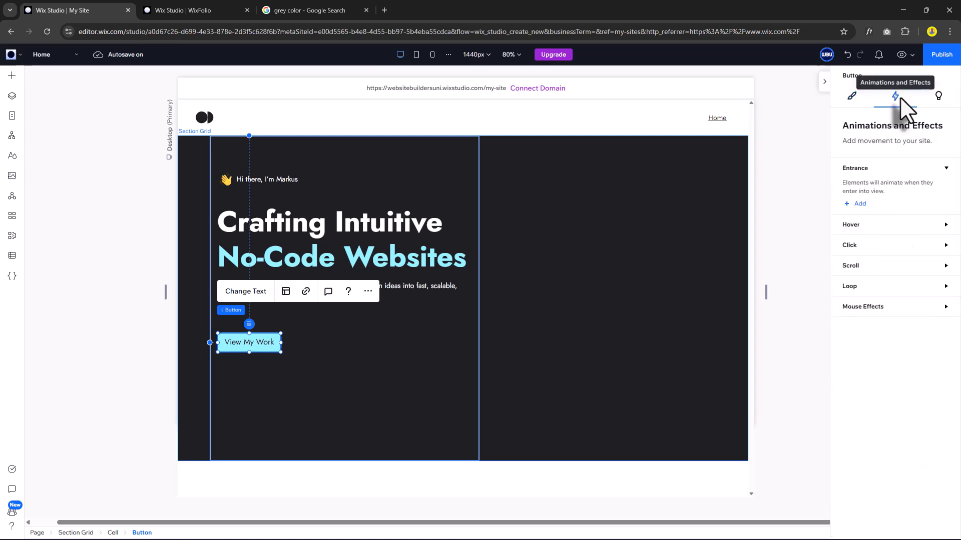
{"action": "left_click", "coordinate": [859, 231]}
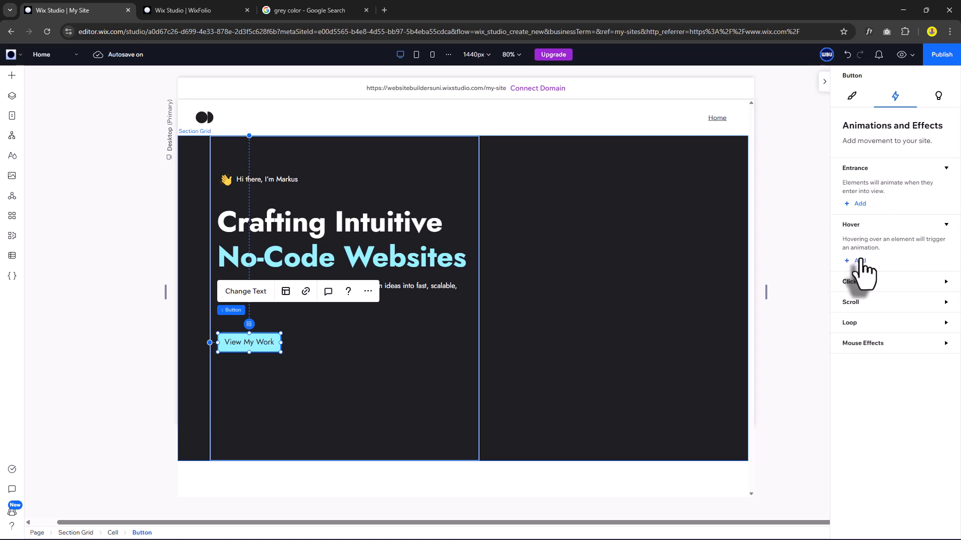
{"action": "left_click", "coordinate": [861, 264]}
{"action": "left_click", "coordinate": [927, 224]}
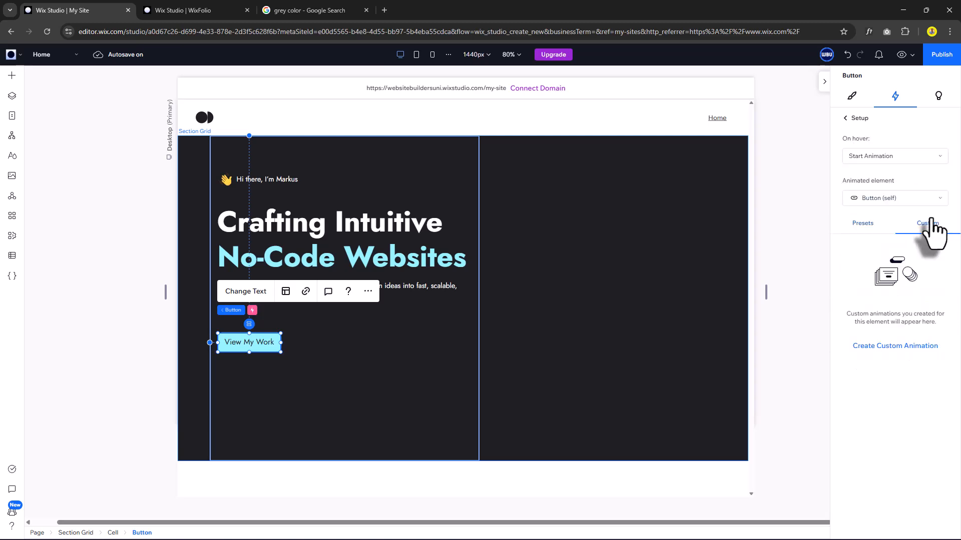
{"action": "left_click", "coordinate": [897, 346]}
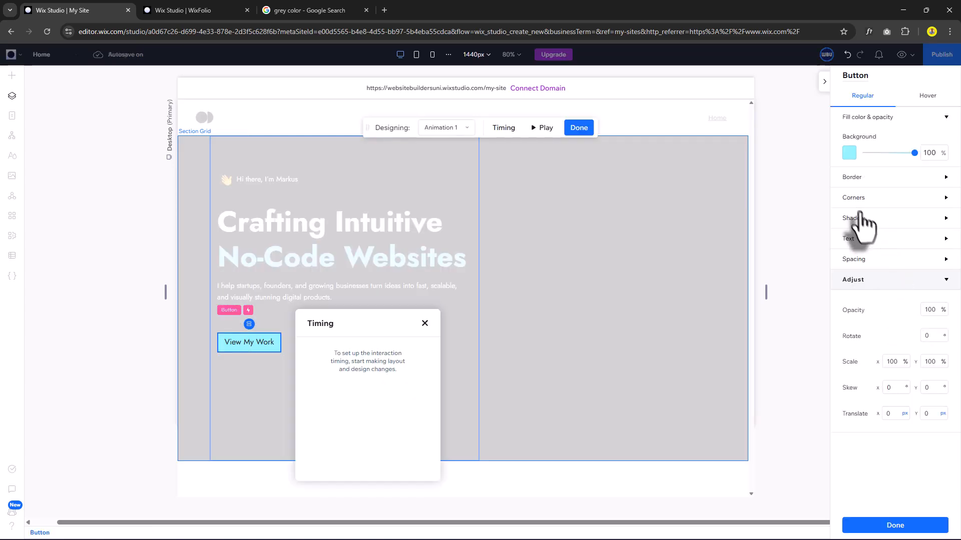
Give the hover animation a light-blue shadow with distance 3, size 3 and blur 15.
{"action": "left_click", "coordinate": [879, 220]}
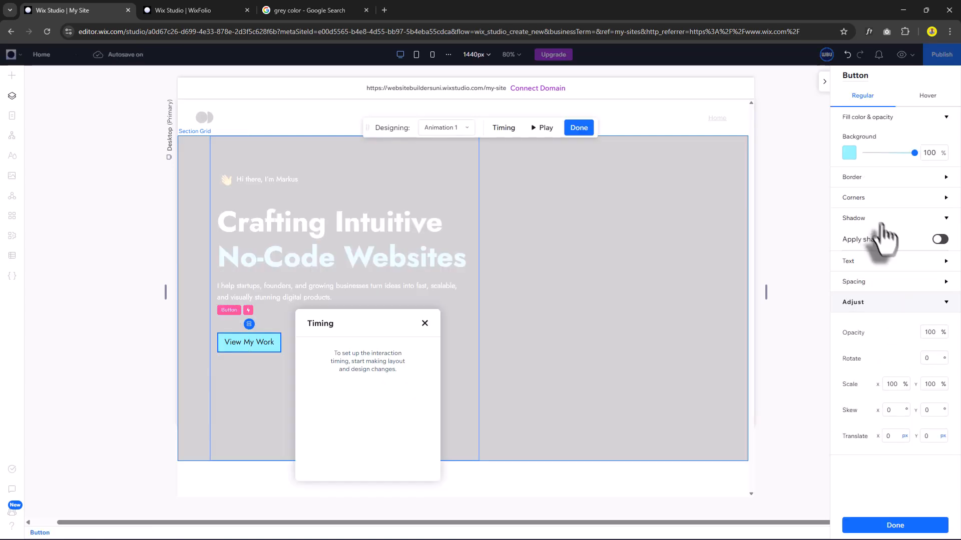
{"action": "left_click", "coordinate": [941, 239]}
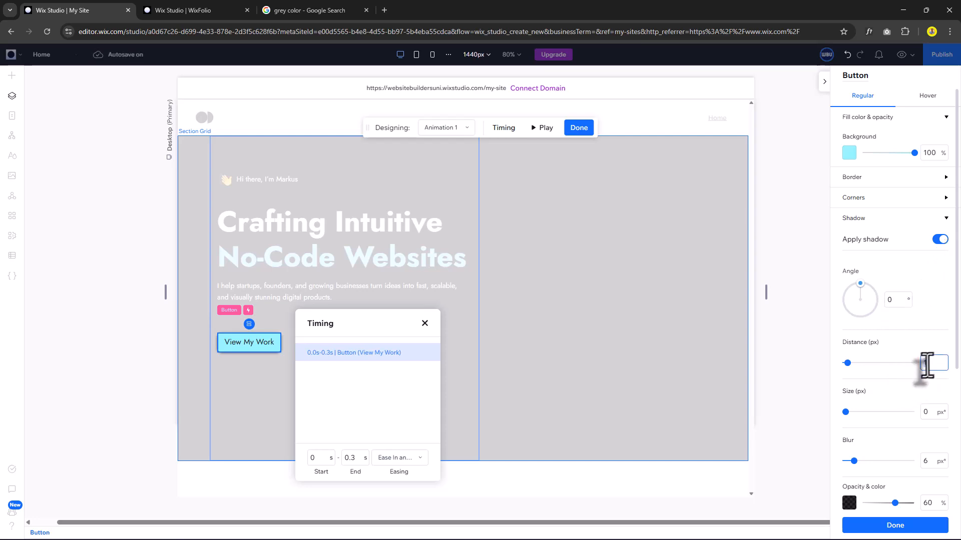
{"action": "type", "text": "3"}
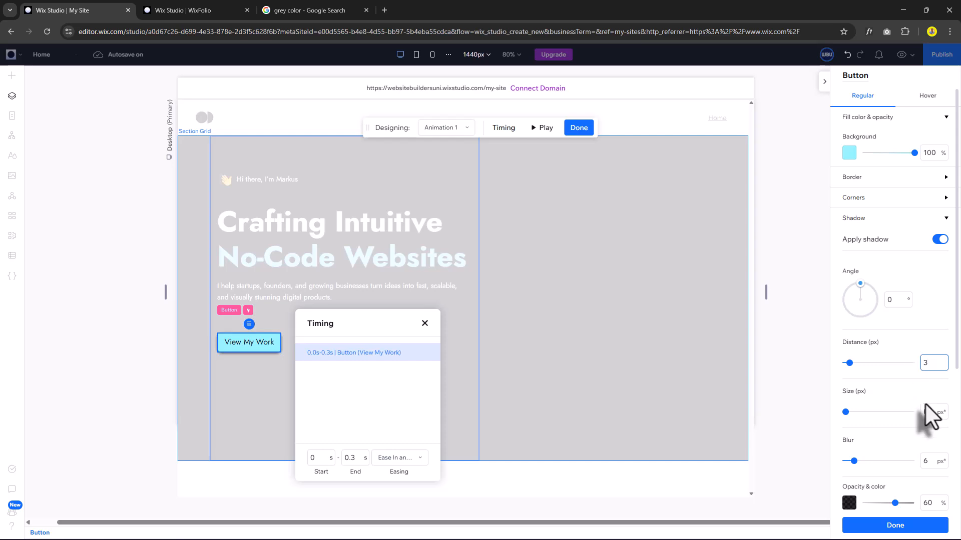
{"action": "left_click", "coordinate": [932, 412]}
{"action": "type", "text": "3"}
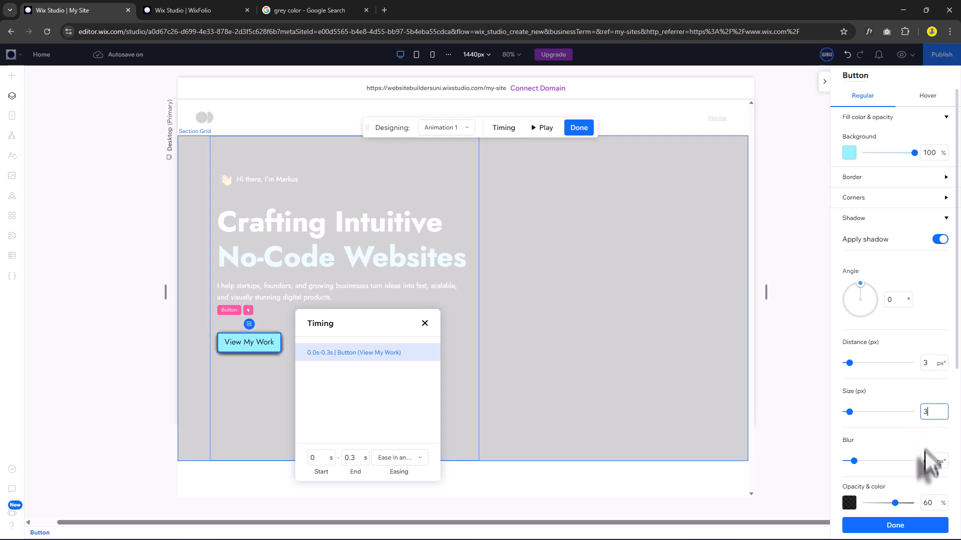
{"action": "left_click", "coordinate": [927, 461]}
{"action": "type", "text": "15"}
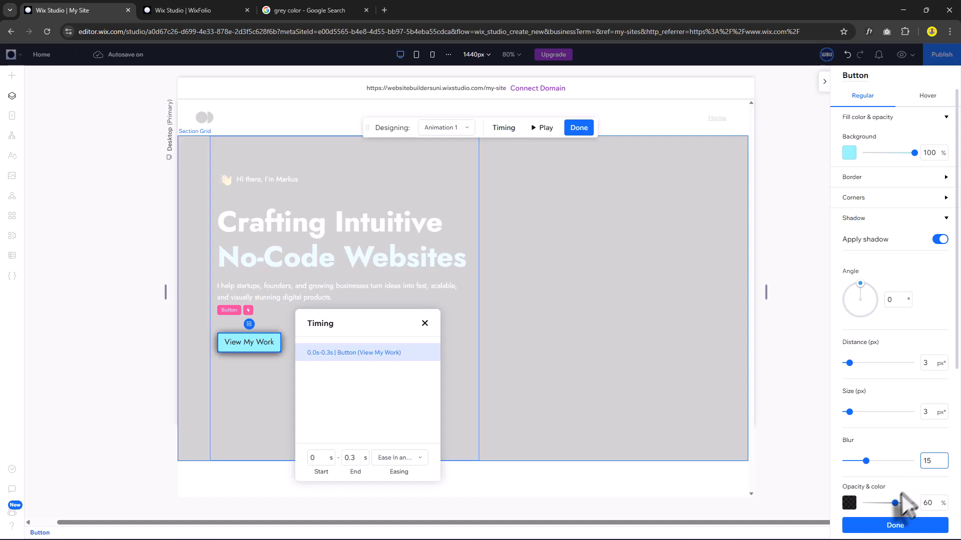
{"action": "left_click", "coordinate": [849, 502]}
{"action": "left_click", "coordinate": [858, 449]}
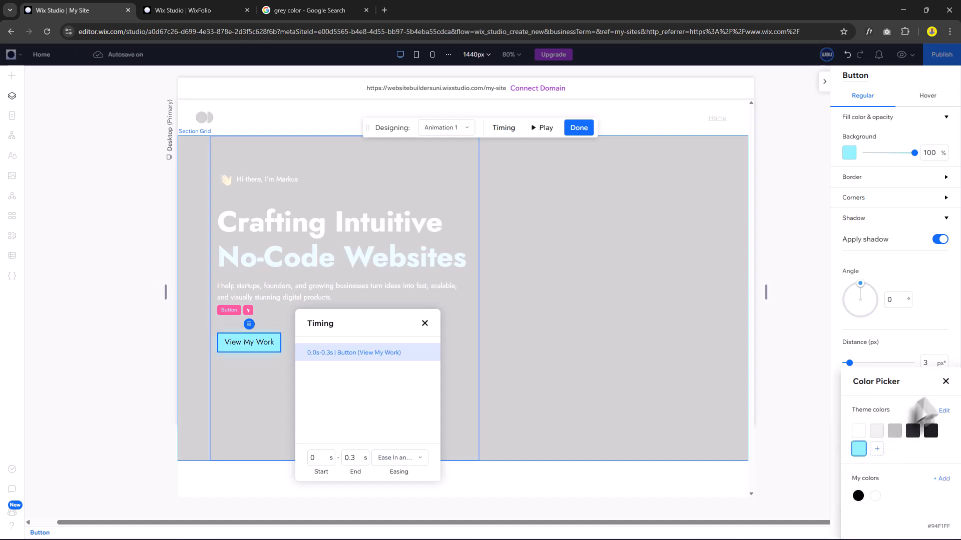
{"action": "left_click", "coordinate": [945, 382]}
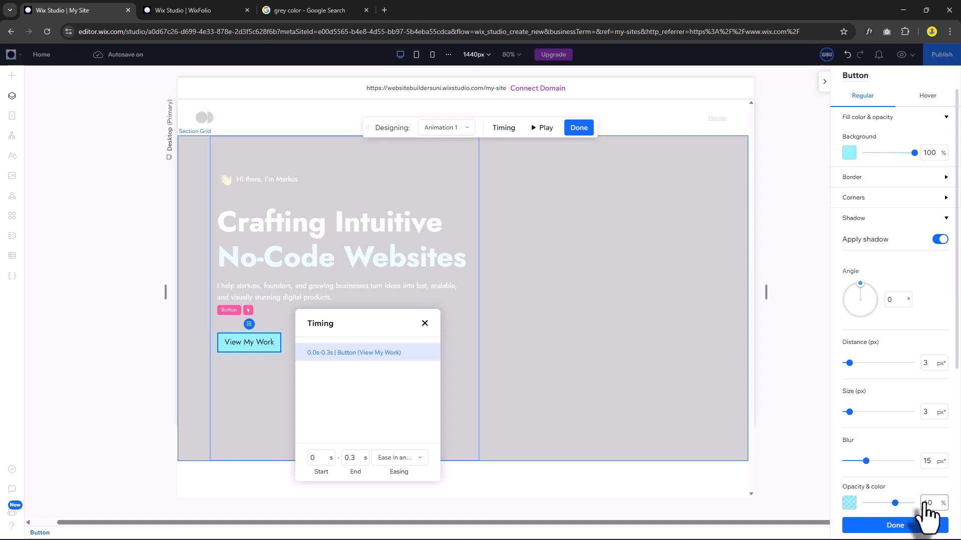
{"action": "left_click", "coordinate": [923, 503]}
Apply 80% shadow opacity, then save the button to Saved Assets as 'Primary Button'.
{"action": "left_click", "coordinate": [904, 525]}
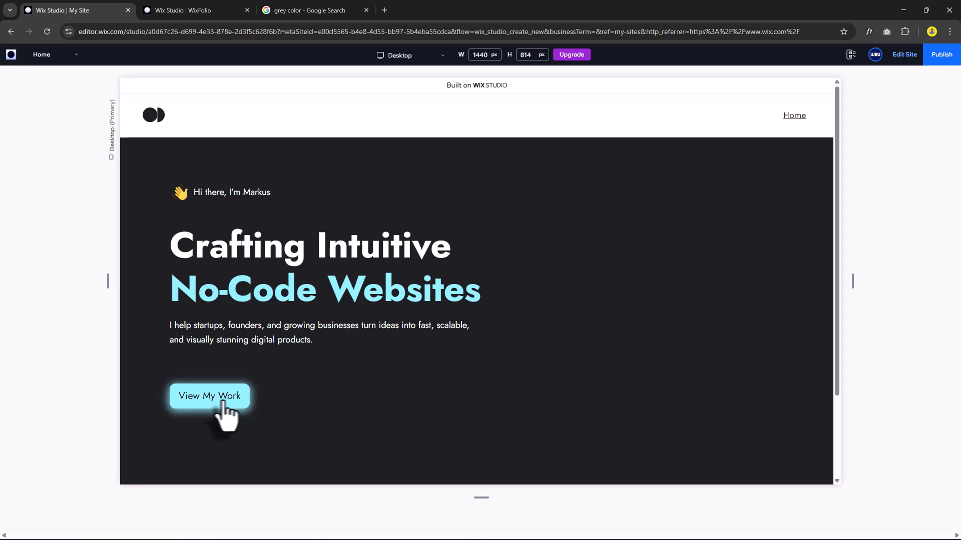
{"action": "key", "text": "Escape"}
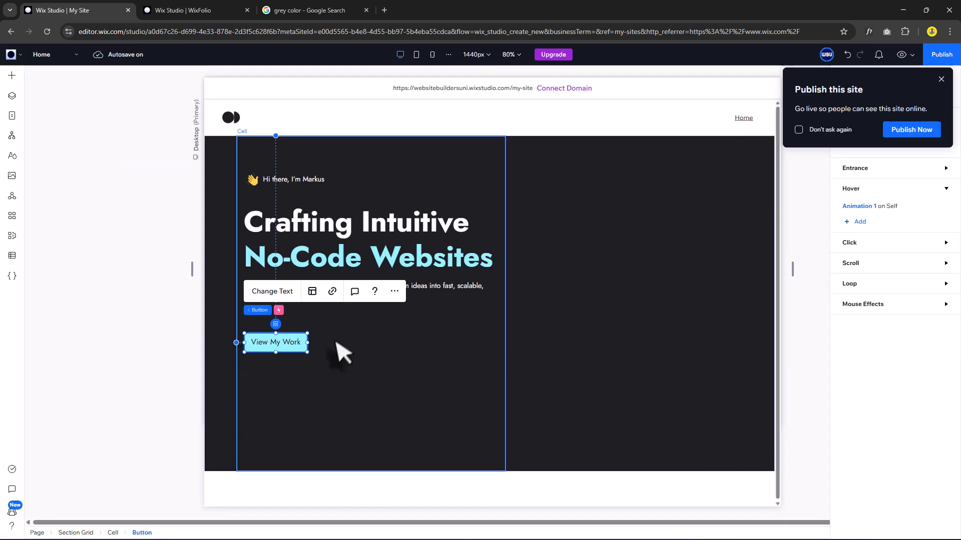
{"action": "right_click", "coordinate": [297, 342]}
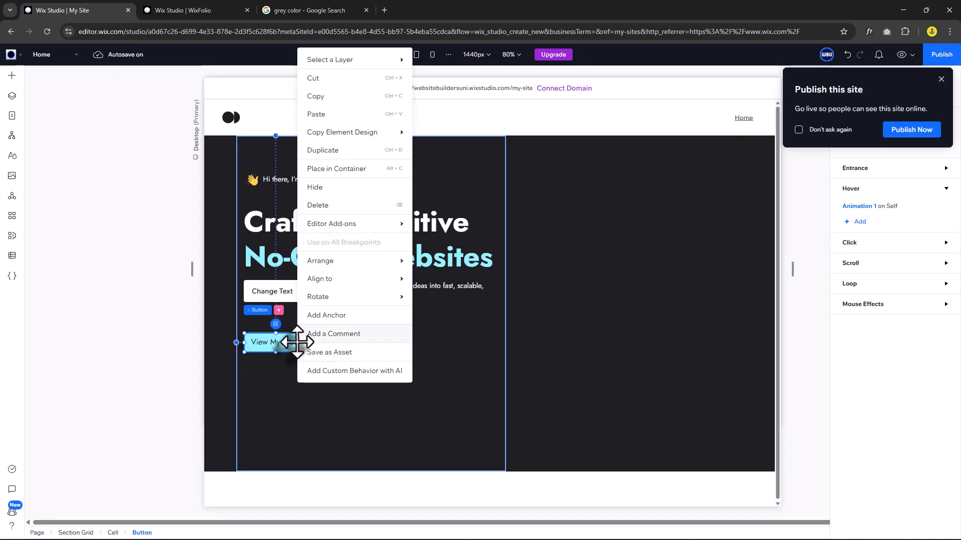
{"action": "left_click", "coordinate": [360, 353]}
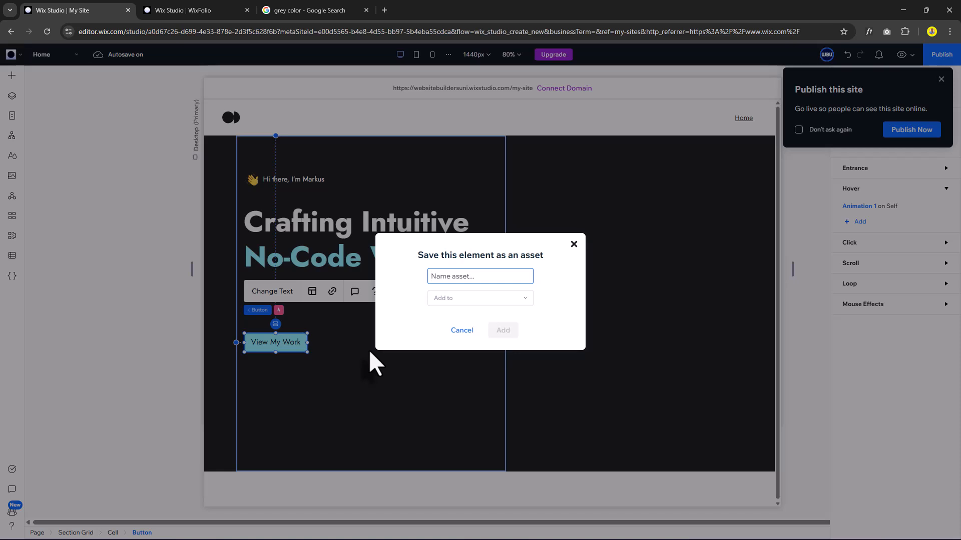
{"action": "type", "text": "Primary Button"}
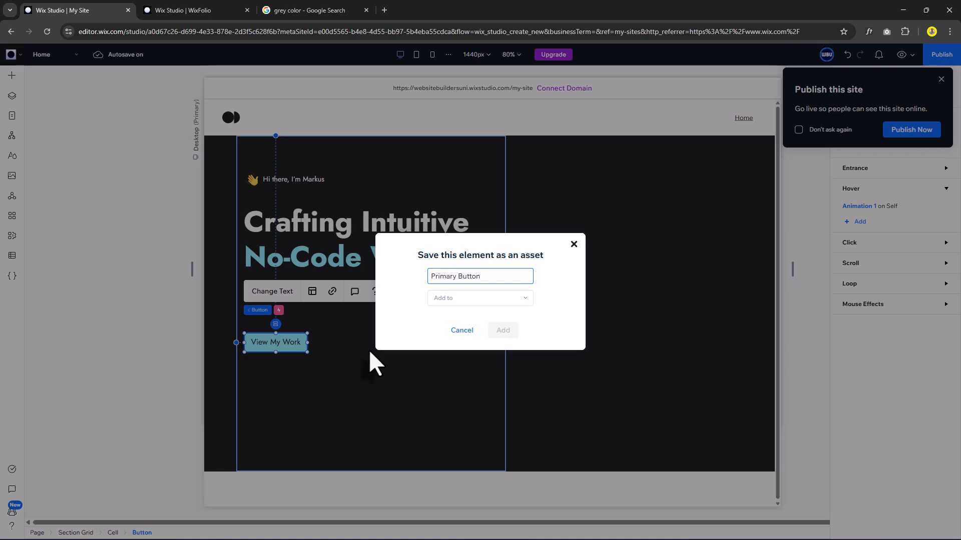
{"action": "left_click", "coordinate": [470, 300]}
{"action": "left_click", "coordinate": [459, 315]}
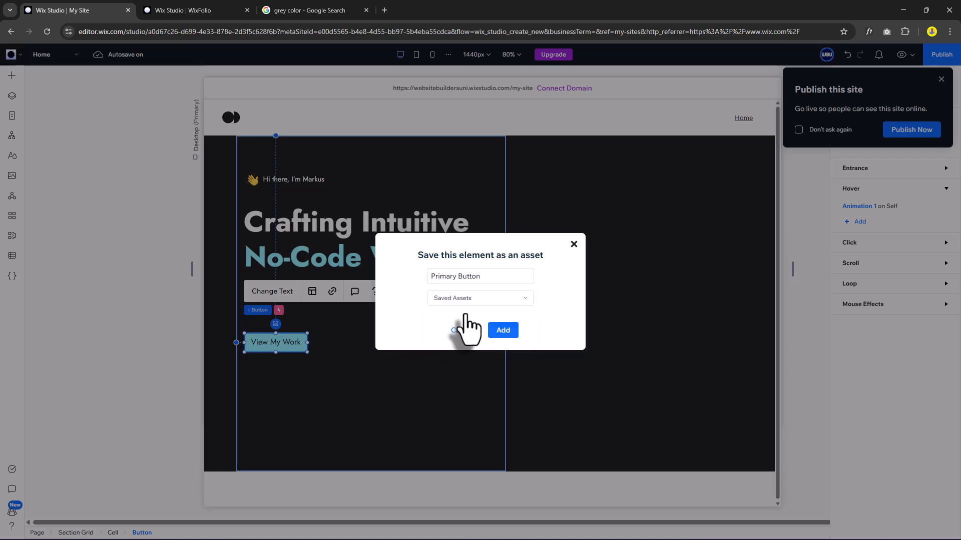
{"action": "left_click", "coordinate": [499, 331]}
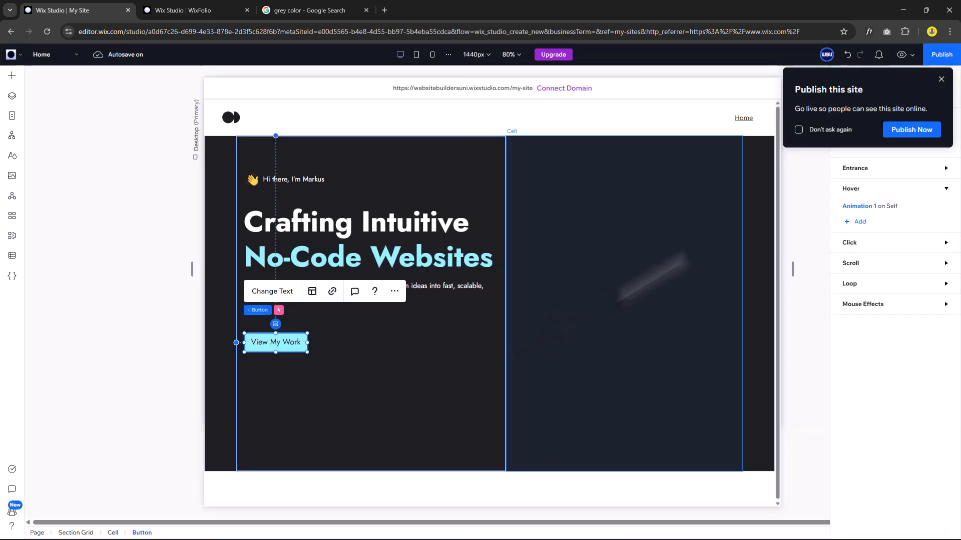
{"action": "left_click", "coordinate": [830, 130]}
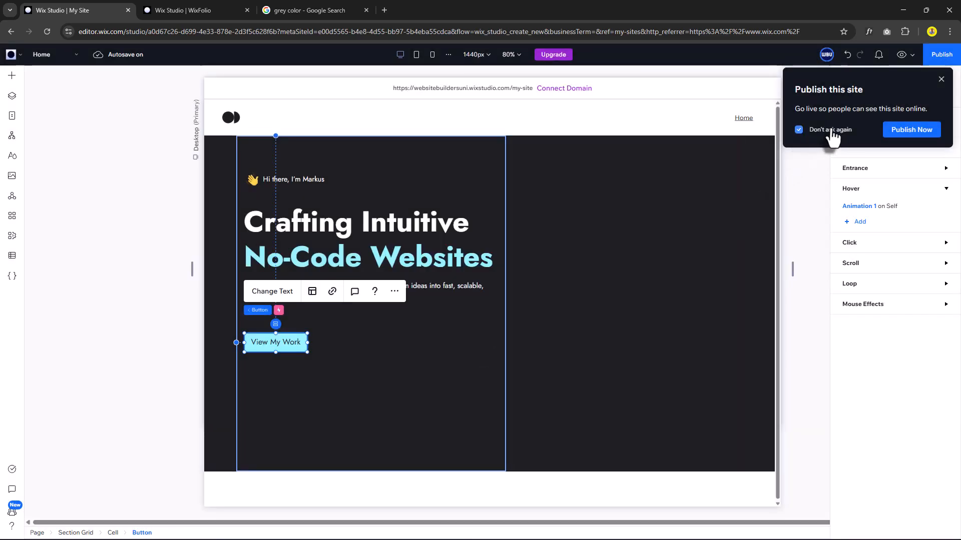
{"action": "left_click", "coordinate": [941, 79]}
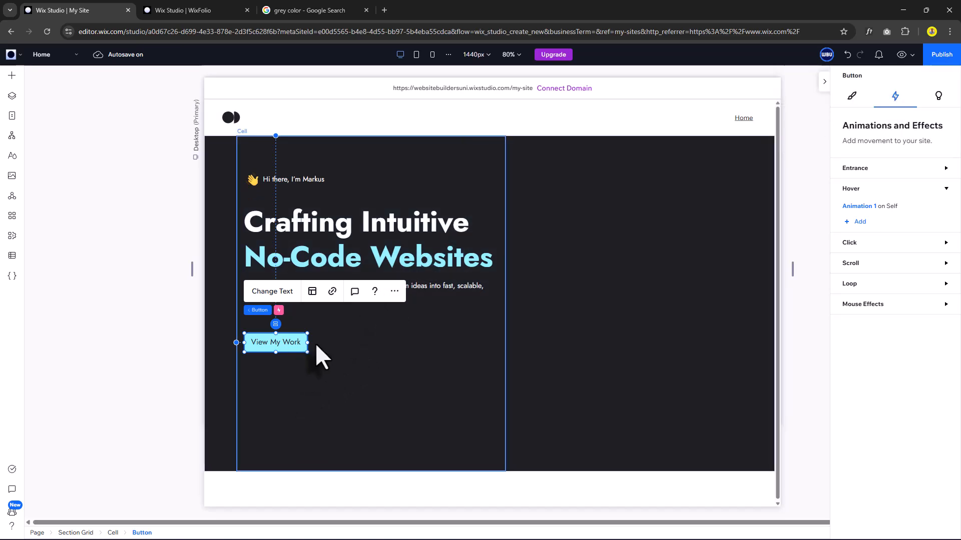
Duplicate the View My Work button beside the original and give the copy a near-black background.
{"action": "key", "text": "ctrl+d"}
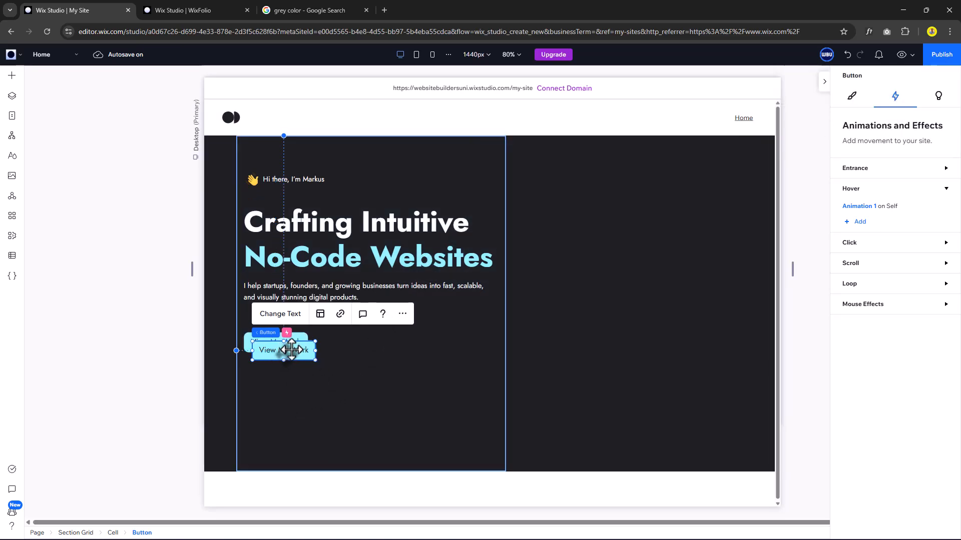
{"action": "left_click_drag", "start_coordinate": [292, 350], "coordinate": [354, 339]}
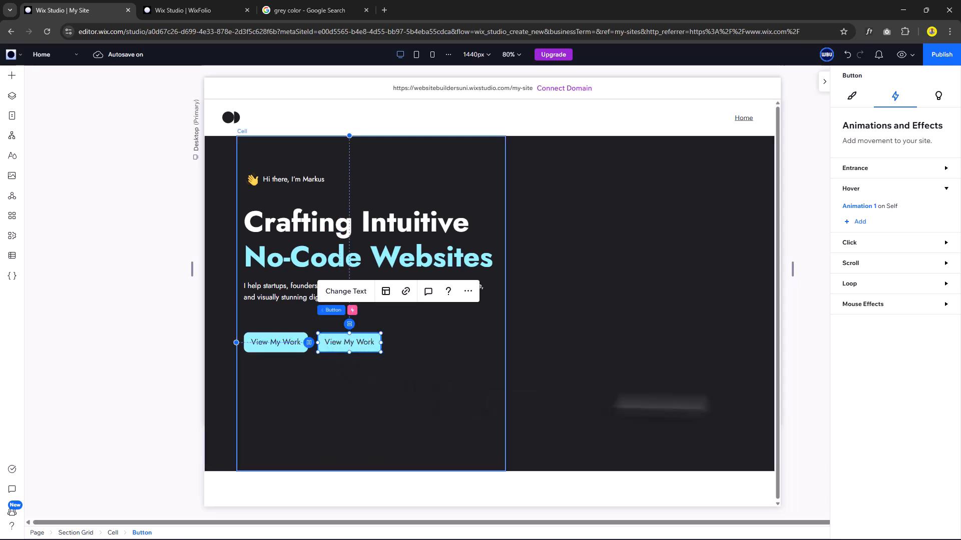
{"action": "left_click", "coordinate": [852, 97]}
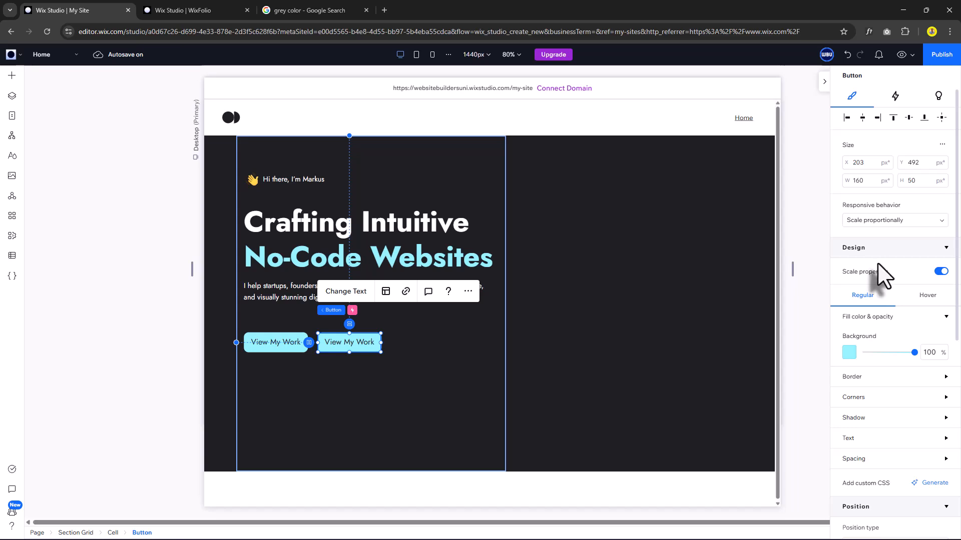
{"action": "left_click", "coordinate": [849, 353]}
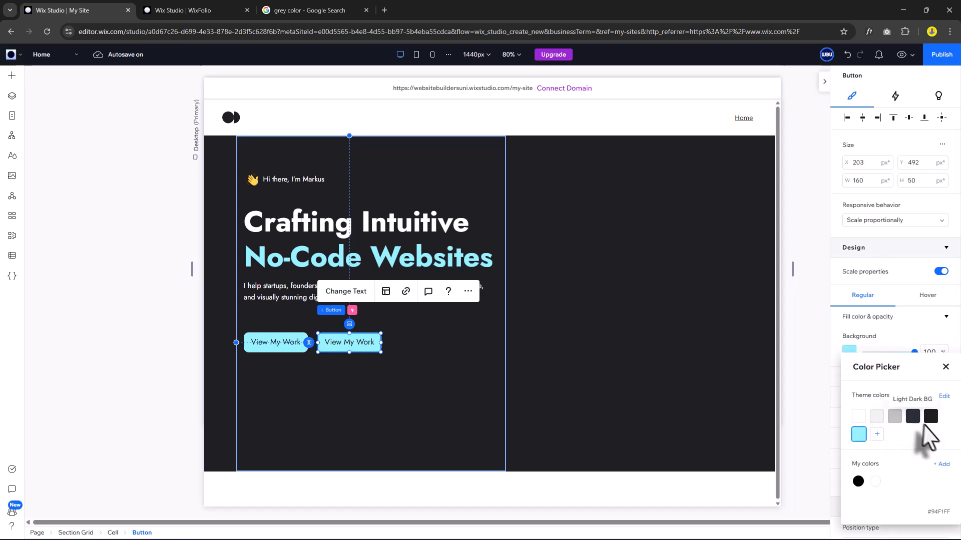
{"action": "left_click", "coordinate": [930, 417]}
{"action": "left_click", "coordinate": [945, 367]}
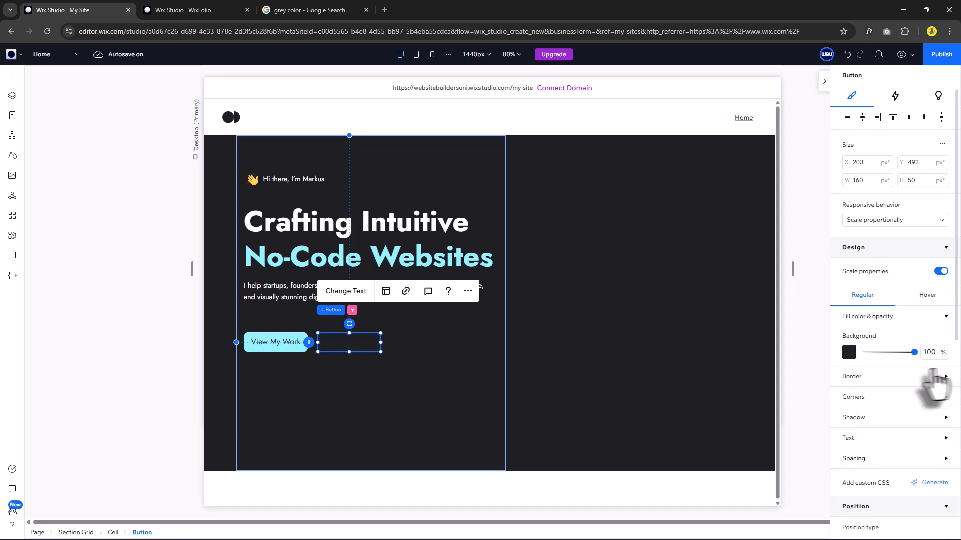
Give the copied button a 2px light-blue border.
{"action": "left_click", "coordinate": [873, 377]}
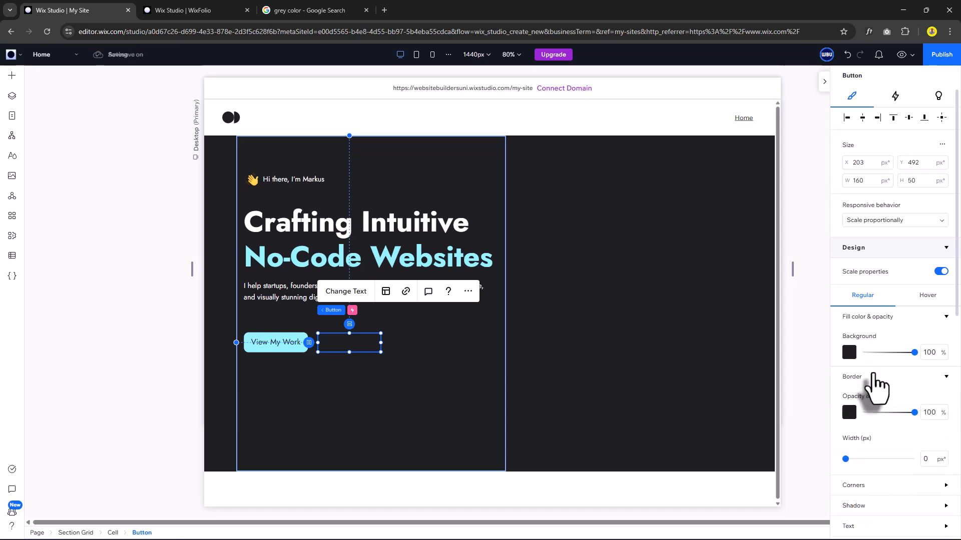
{"action": "left_click", "coordinate": [850, 417]}
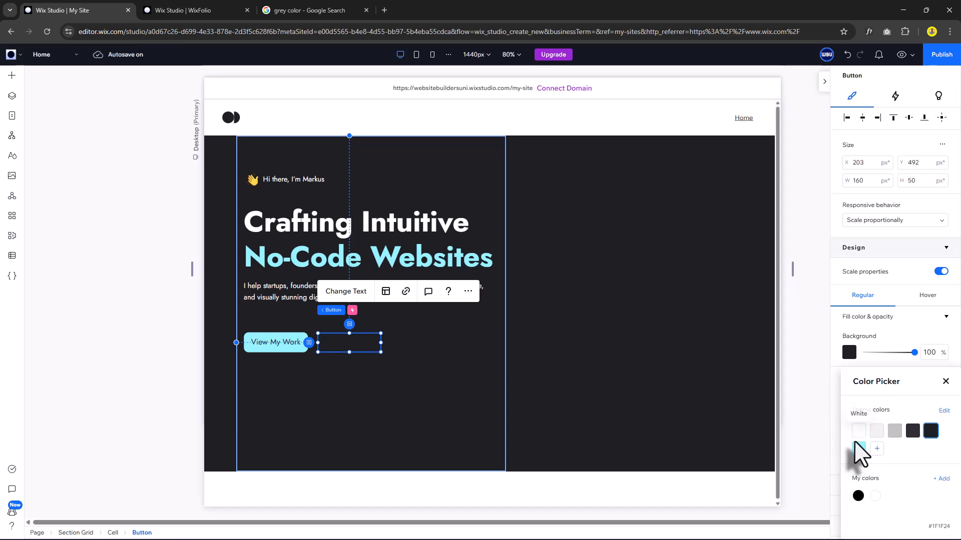
{"action": "left_click", "coordinate": [859, 449]}
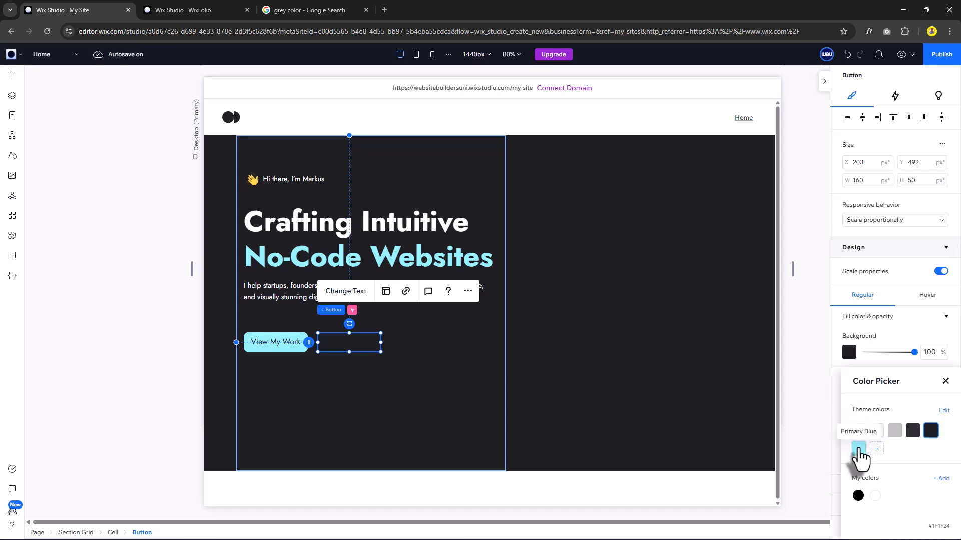
{"action": "left_click", "coordinate": [944, 381]}
{"action": "scroll", "coordinate": [901, 400], "scroll_direction": "down", "scroll_amount": 2}
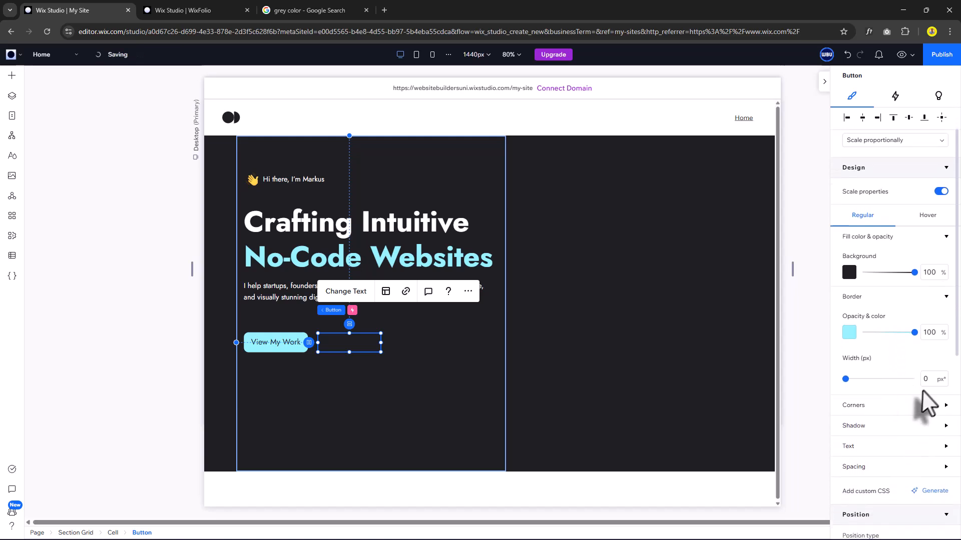
{"action": "left_click", "coordinate": [927, 381]}
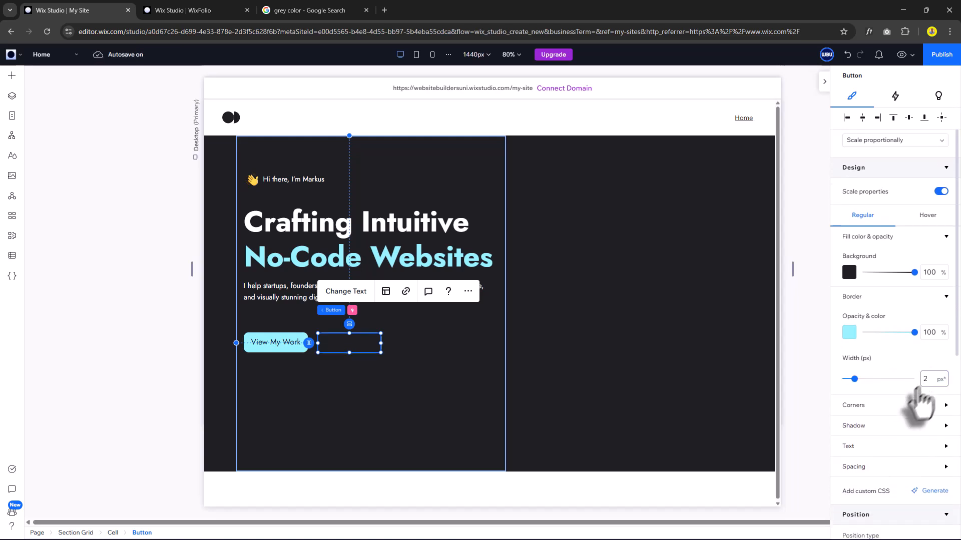
Make the outlined button's text white.
{"action": "left_click", "coordinate": [870, 446]}
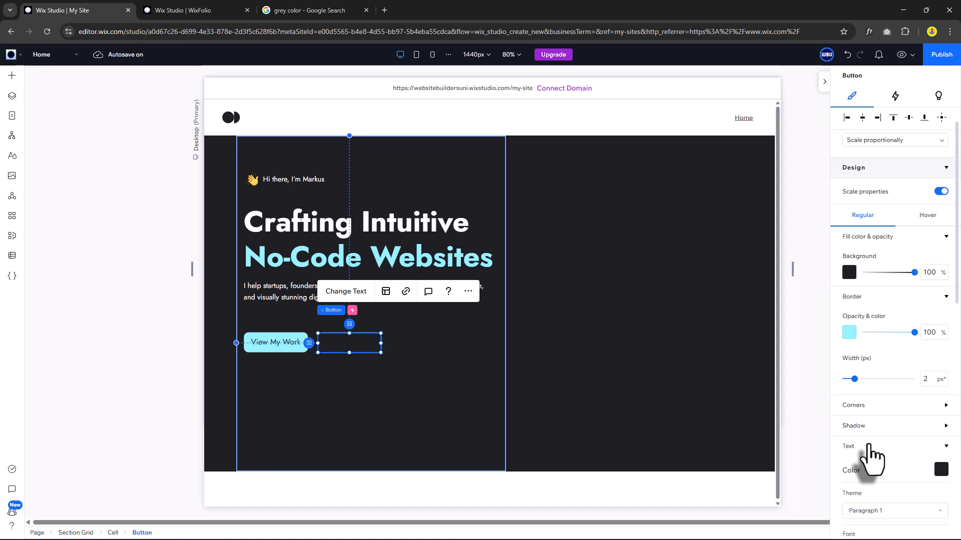
{"action": "scroll", "coordinate": [895, 445], "scroll_direction": "down", "scroll_amount": 2}
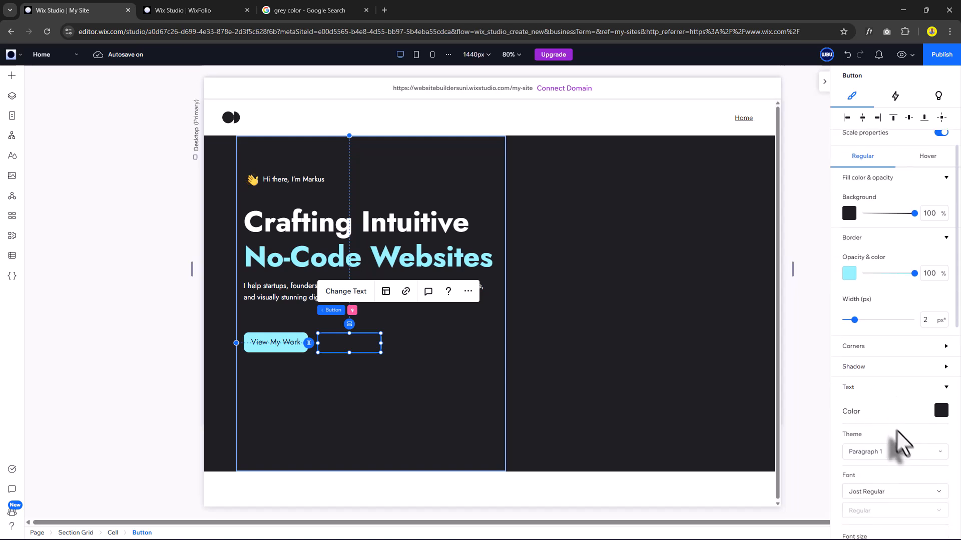
{"action": "left_click", "coordinate": [941, 408]}
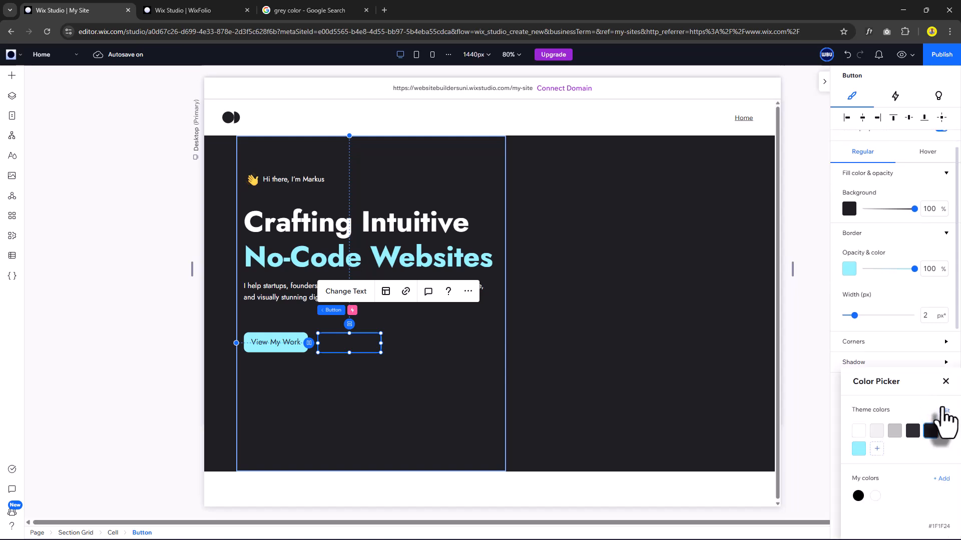
{"action": "left_click", "coordinate": [858, 432]}
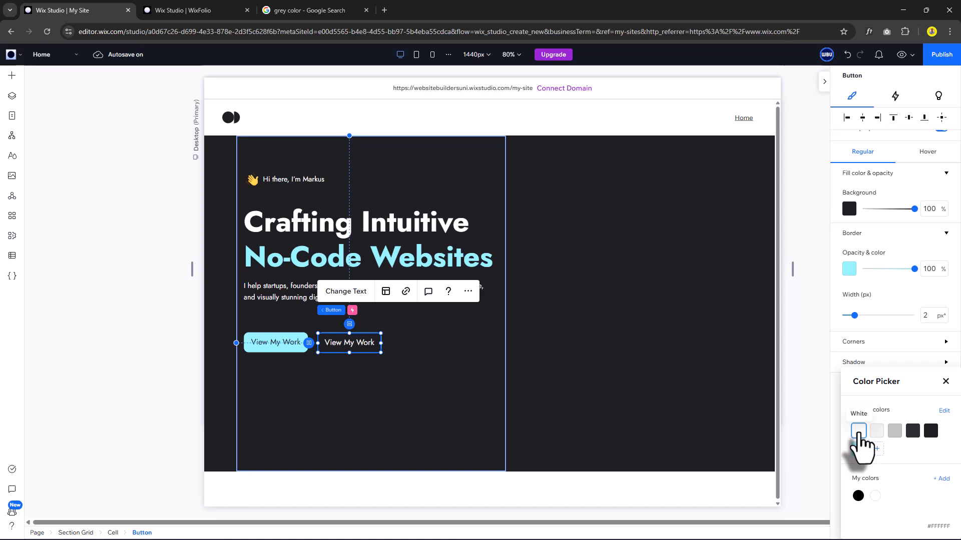
{"action": "left_click", "coordinate": [945, 382]}
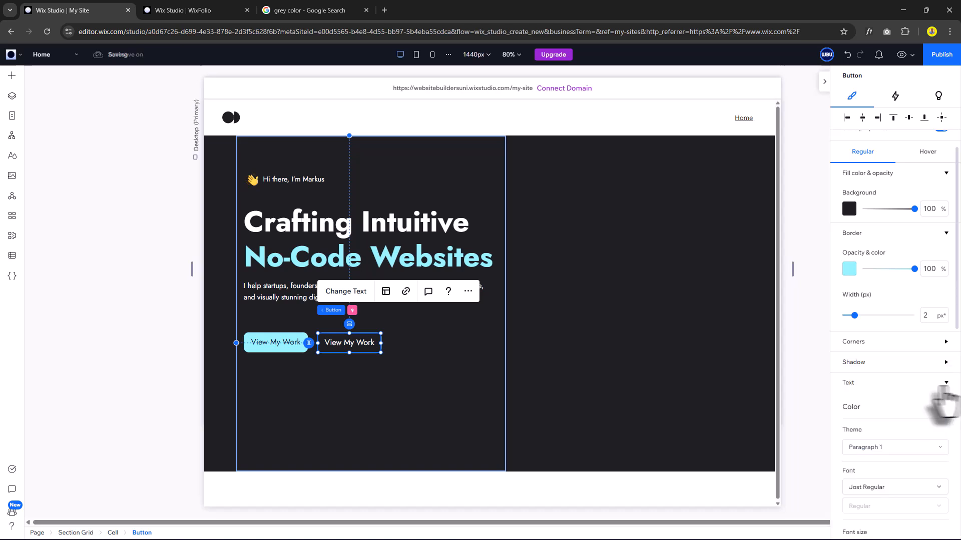
{"action": "left_click", "coordinate": [418, 369]}
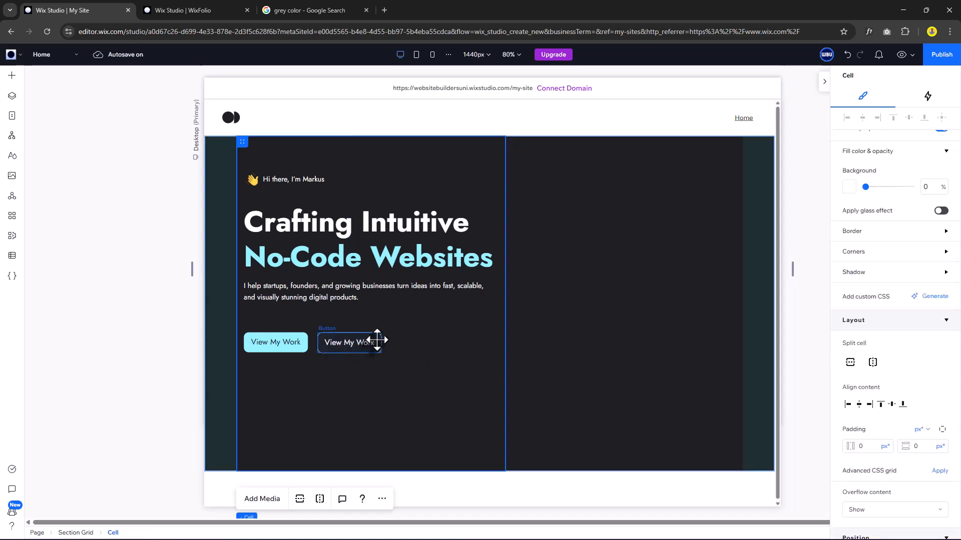
{"action": "left_click", "coordinate": [376, 340]}
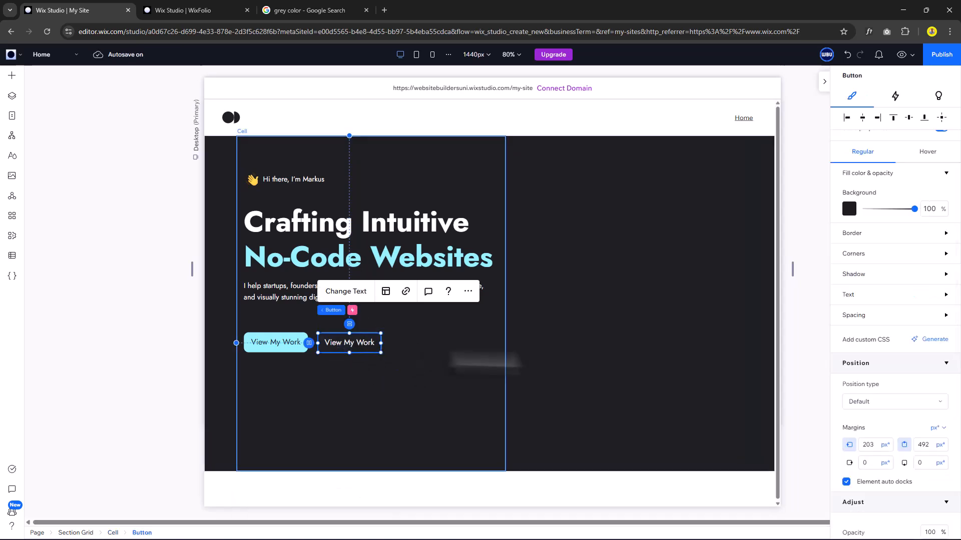
{"action": "left_click", "coordinate": [927, 153]}
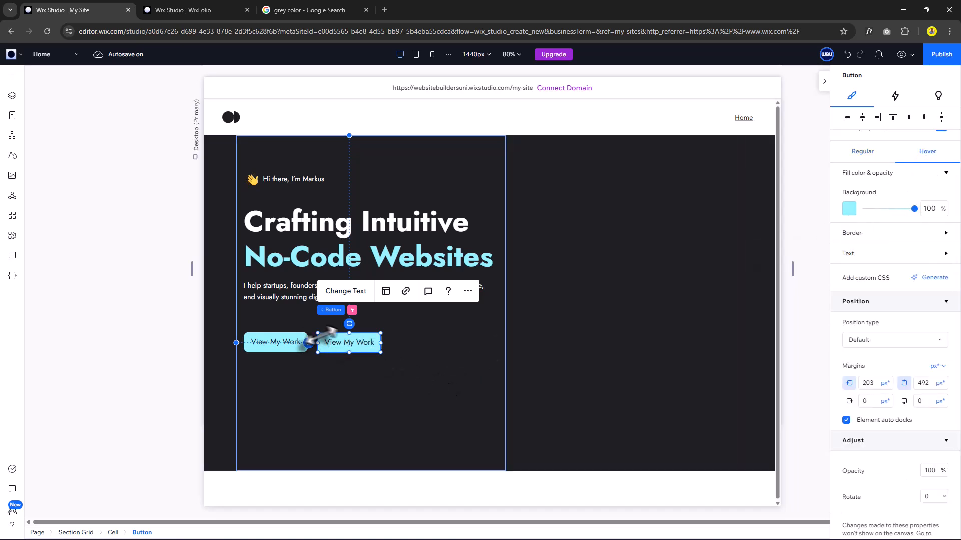
{"action": "left_click", "coordinate": [901, 54]}
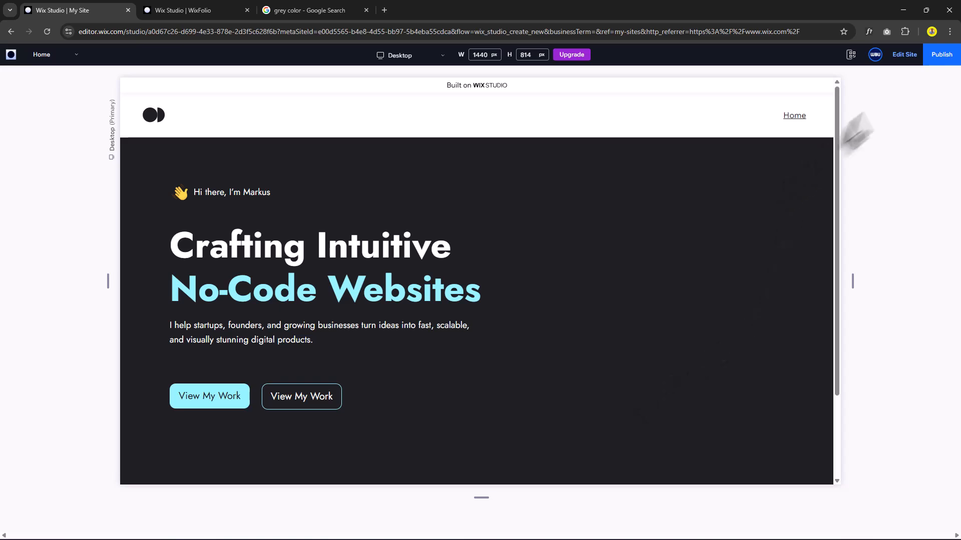
{"action": "left_click", "coordinate": [901, 57]}
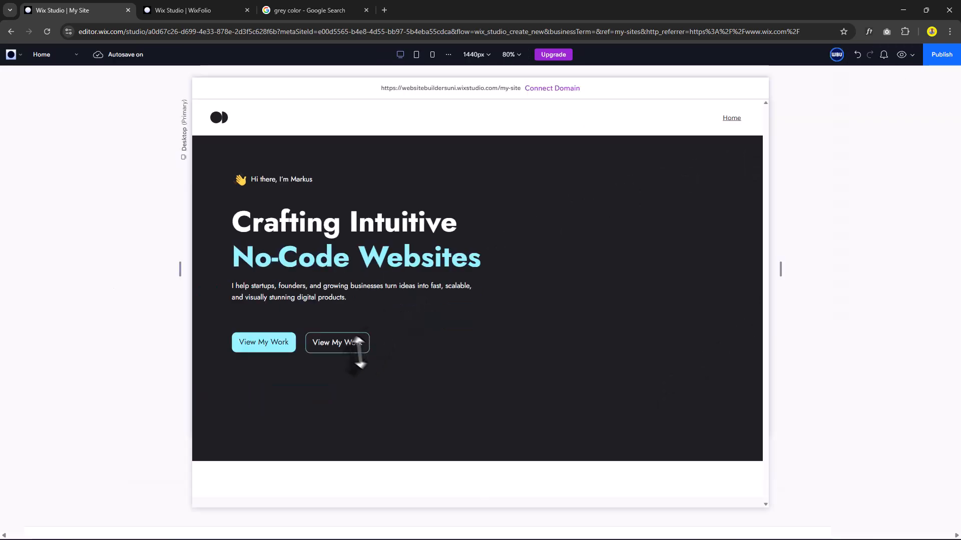
{"action": "left_click", "coordinate": [350, 346]}
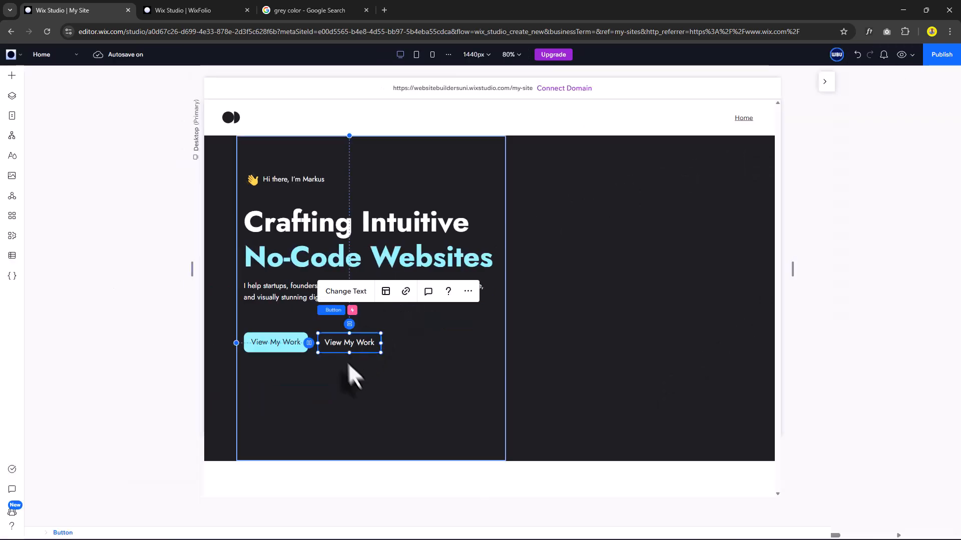
Stack both View My Work buttons horizontally, vertically centred, with 16px item spacing.
{"action": "left_click", "coordinate": [292, 343], "text": "shift"}
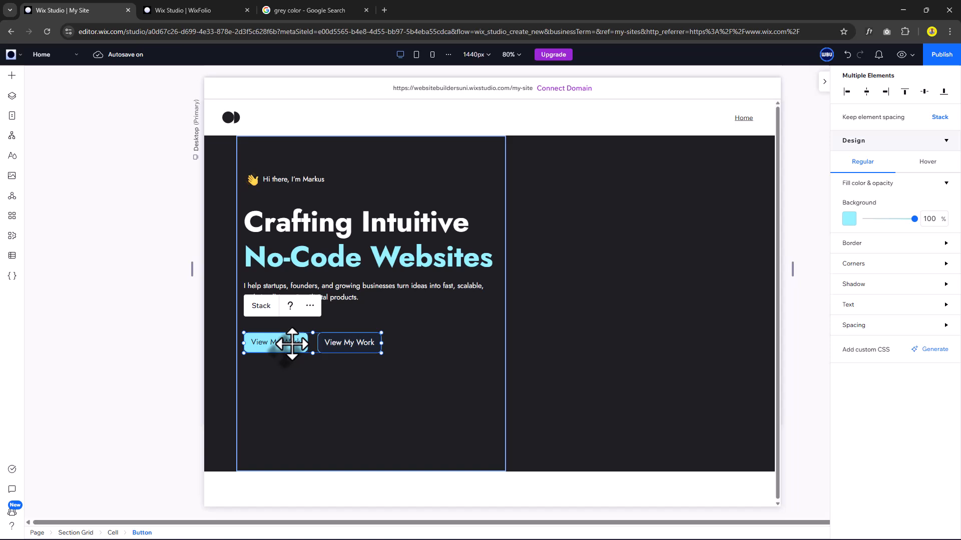
{"action": "left_click", "coordinate": [260, 310]}
{"action": "scroll", "coordinate": [896, 405], "scroll_direction": "down", "scroll_amount": 4}
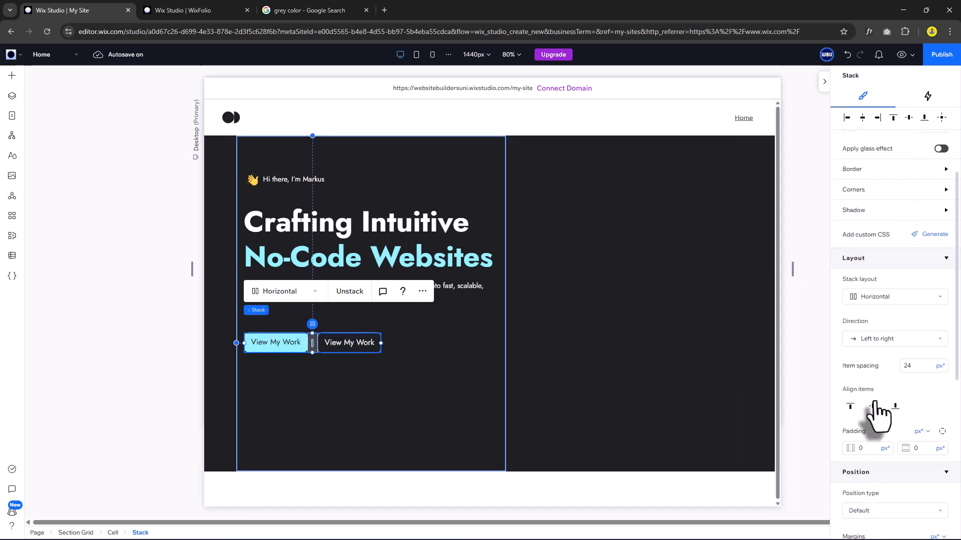
{"action": "left_click", "coordinate": [872, 406]}
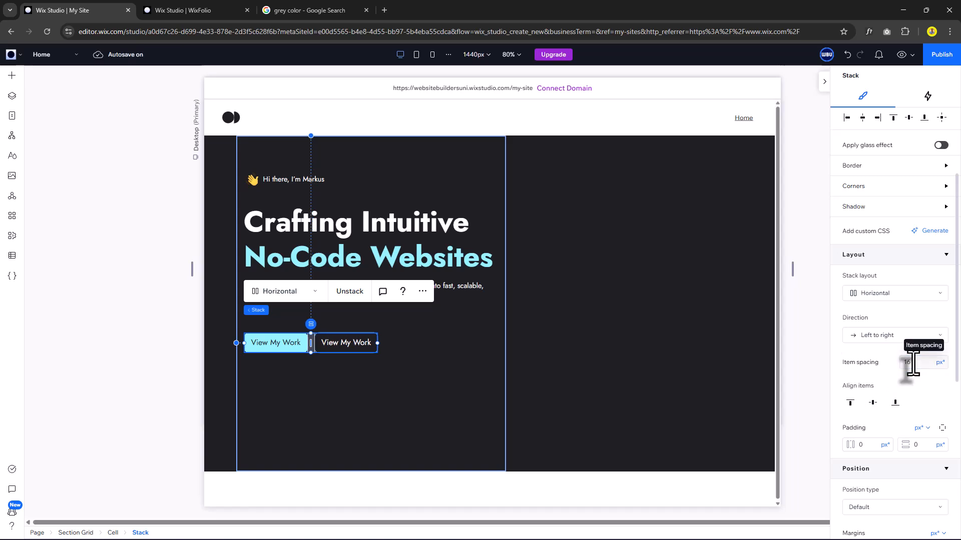
{"action": "left_click", "coordinate": [333, 397]}
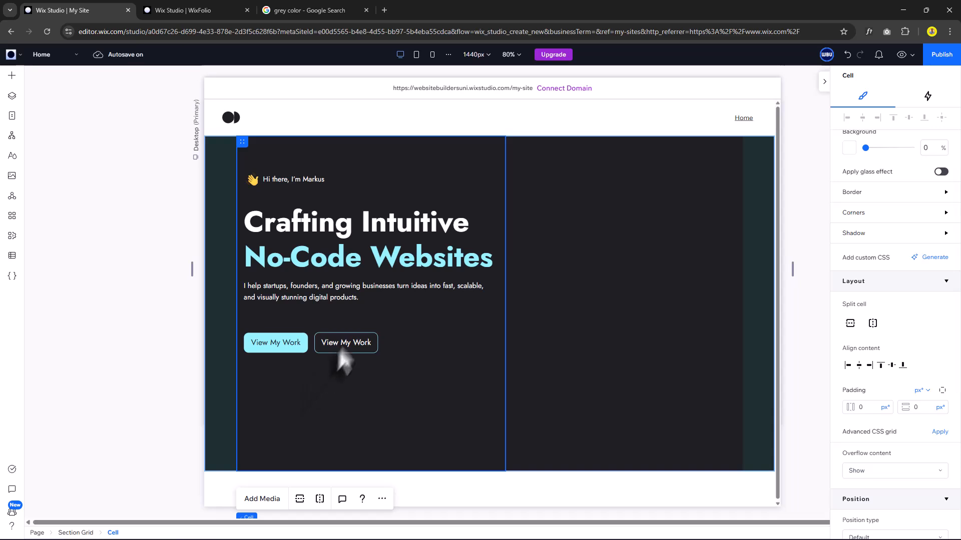
{"action": "left_click", "coordinate": [353, 344]}
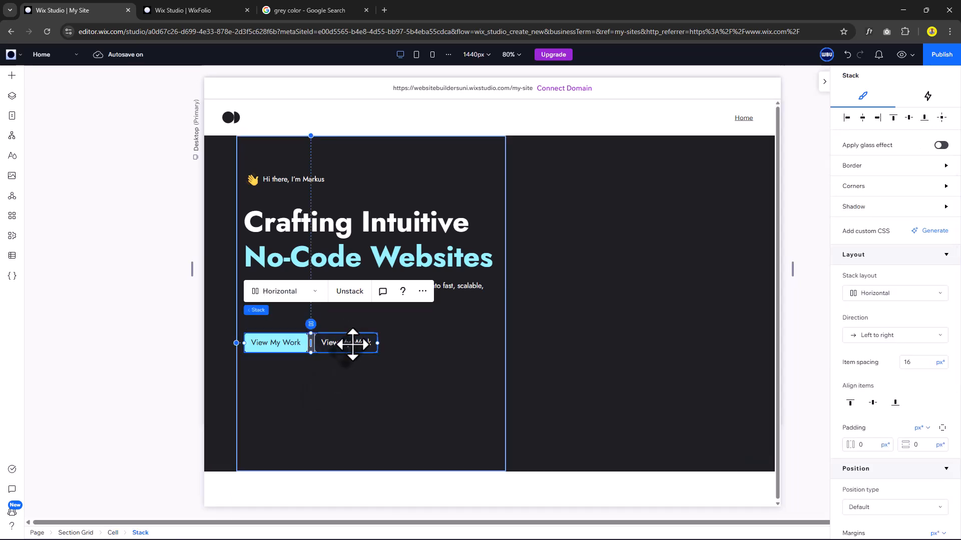
Change the outlined button's label to 'Let's Work Together'.
{"action": "left_click", "coordinate": [353, 344]}
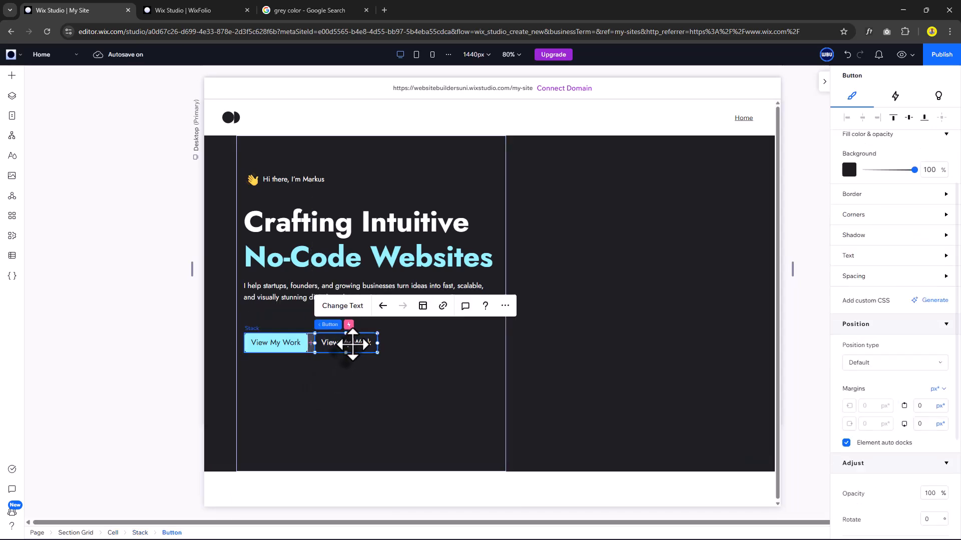
{"action": "left_click", "coordinate": [349, 307]}
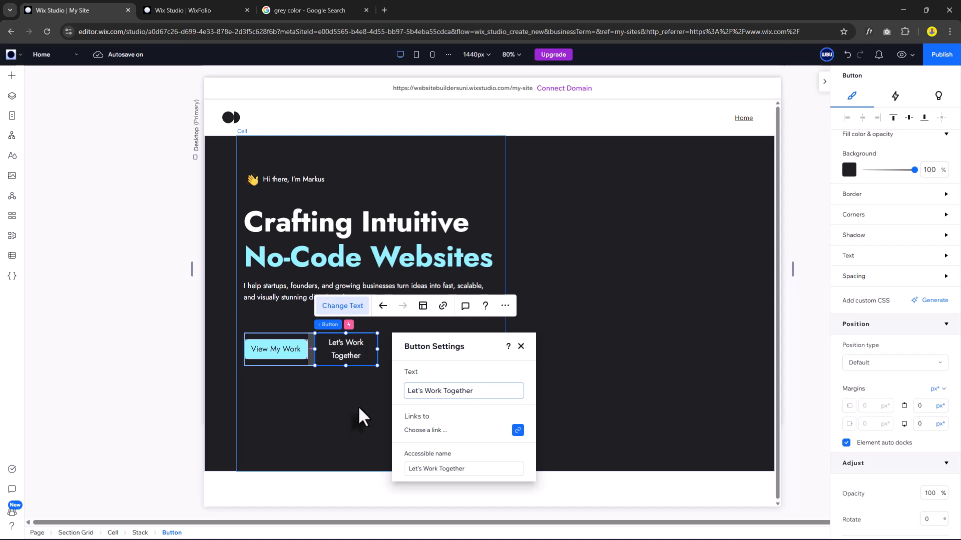
{"action": "left_click", "coordinate": [370, 370]}
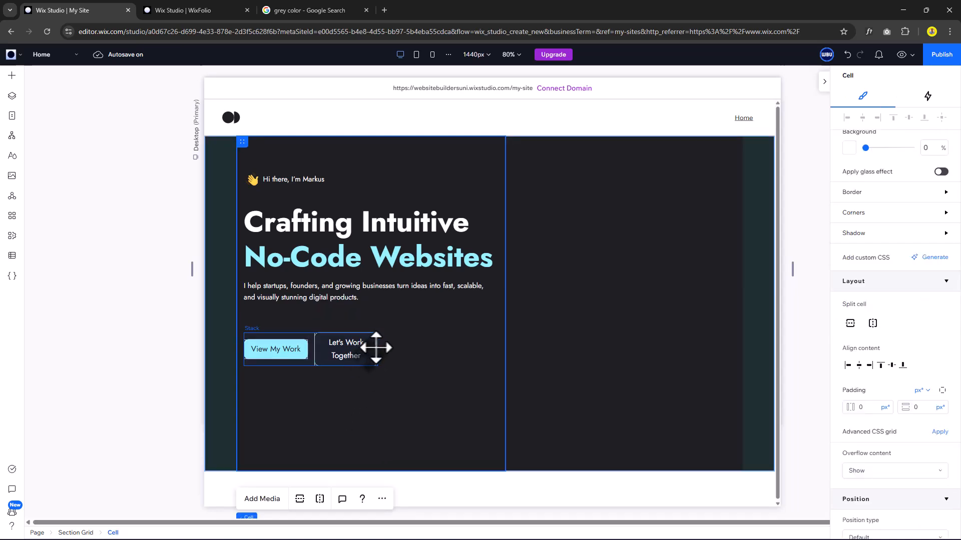
Widen the Let's Work Together button so its label fits on one line.
{"action": "left_click", "coordinate": [375, 347]}
{"action": "left_click", "coordinate": [371, 353]}
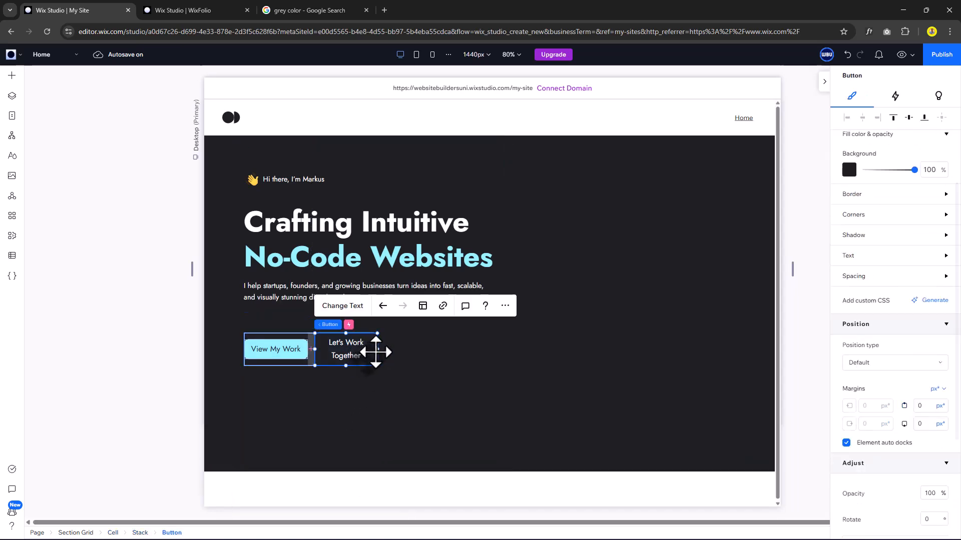
{"action": "left_click_drag", "start_coordinate": [373, 350], "coordinate": [398, 349]}
{"action": "left_click", "coordinate": [349, 409]}
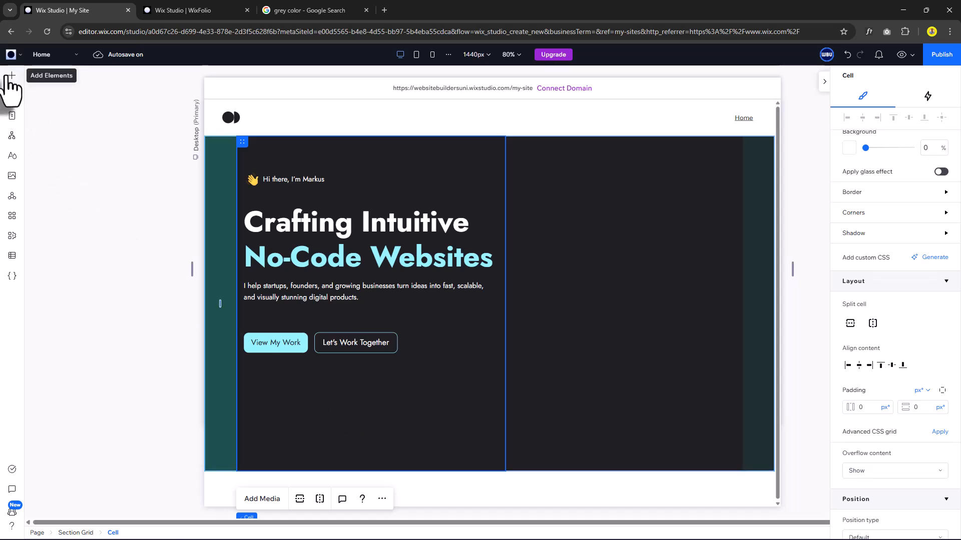
Add a paragraph below the buttons reading '5+ years with professional no-code tools'.
{"action": "left_click", "coordinate": [11, 76]}
{"action": "left_click_drag", "start_coordinate": [246, 131], "coordinate": [396, 401]}
{"action": "double_click", "coordinate": [338, 402]}
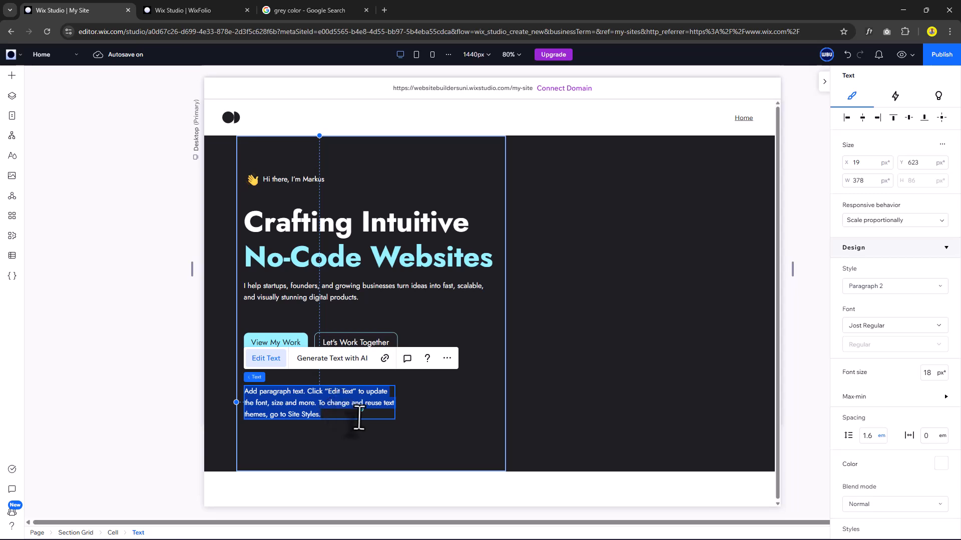
{"action": "type", "text": "5+ years with professional no-code tools"}
Set the experience line's text colour to the Gray theme swatch.
{"action": "scroll", "coordinate": [941, 375], "scroll_direction": "down", "scroll_amount": 2}
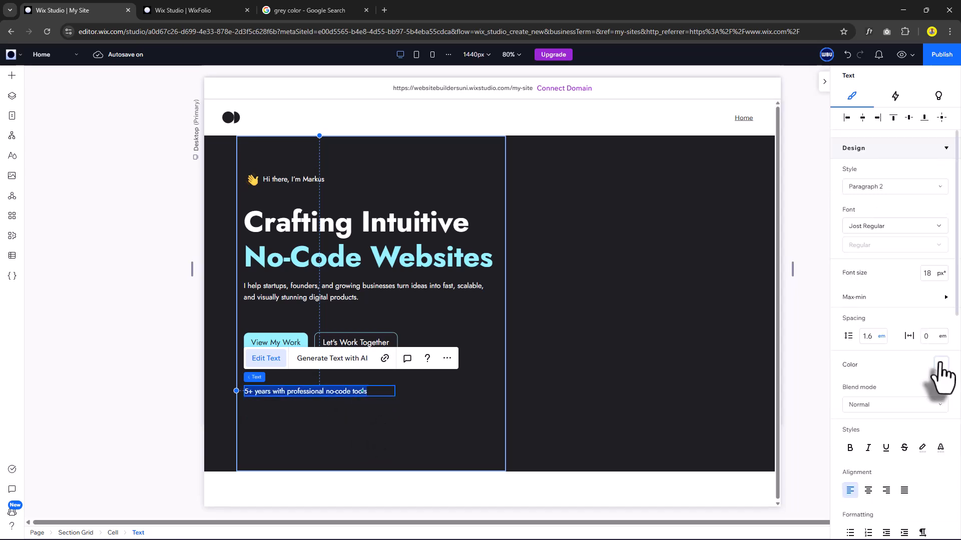
{"action": "left_click", "coordinate": [942, 366]}
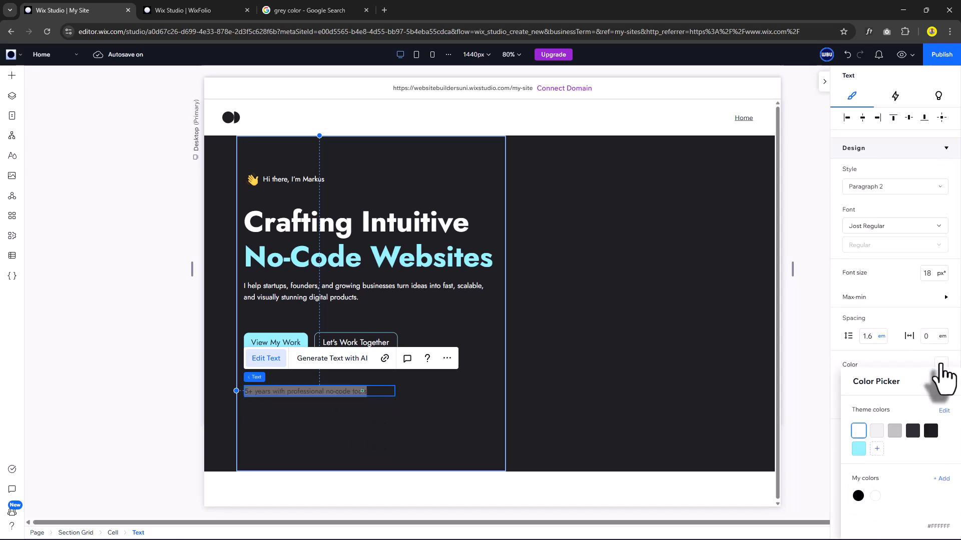
{"action": "left_click", "coordinate": [896, 431]}
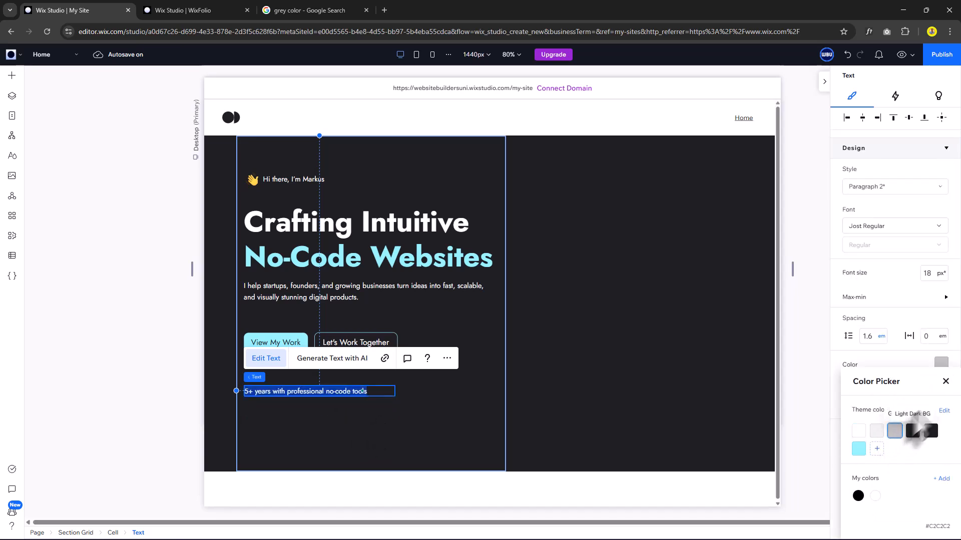
{"action": "left_click", "coordinate": [945, 382]}
{"action": "left_click", "coordinate": [346, 408]}
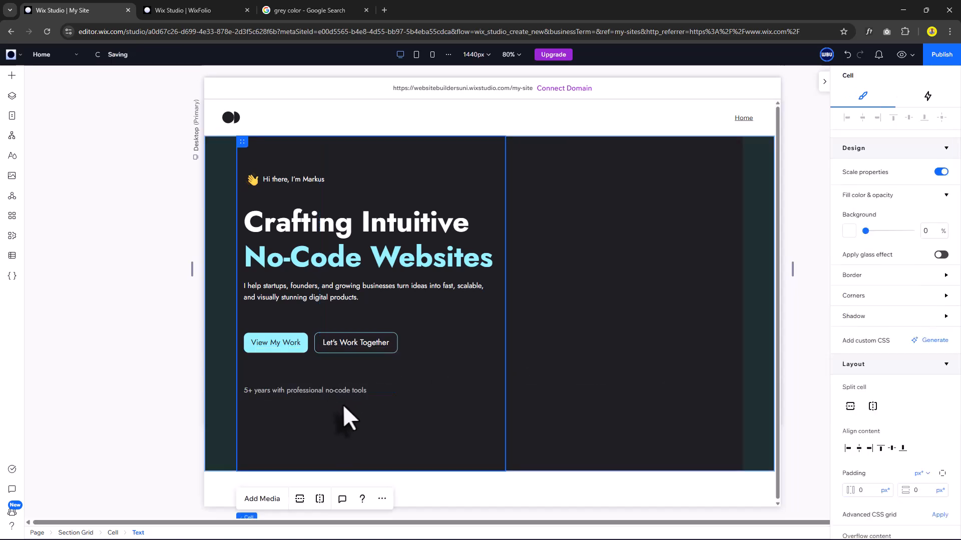
{"action": "left_click", "coordinate": [14, 180]}
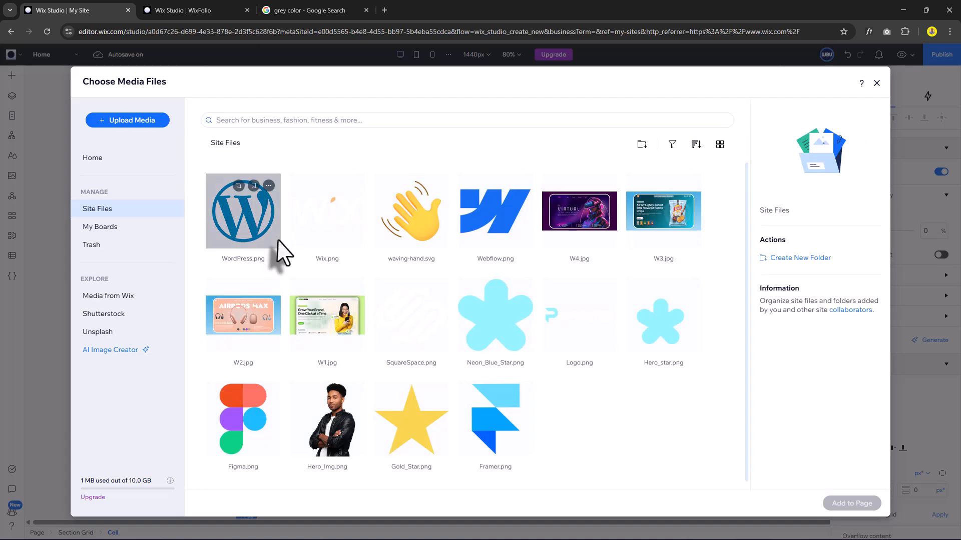
Add Figma.png from Site Files and place it in the left column below the experience line.
{"action": "double_click", "coordinate": [244, 424]}
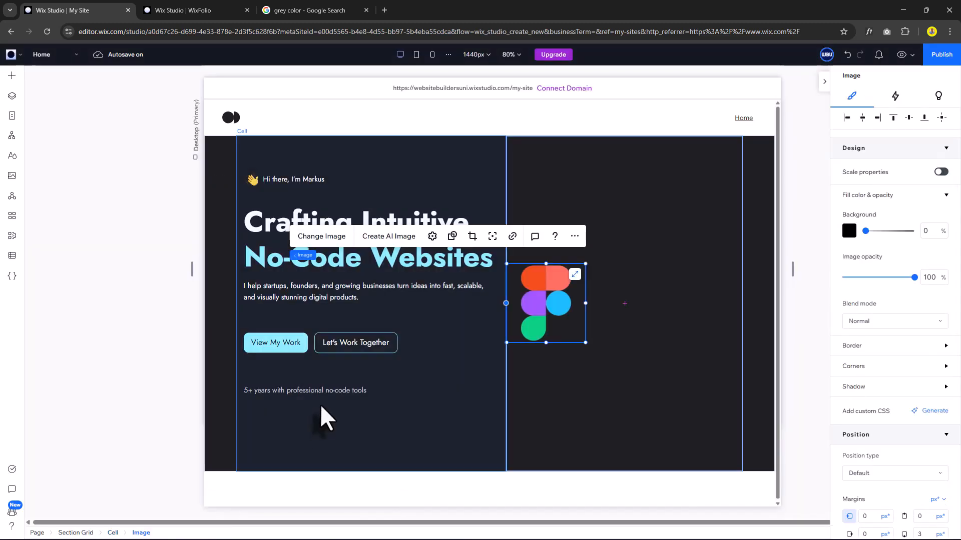
{"action": "left_click_drag", "start_coordinate": [550, 297], "coordinate": [386, 440]}
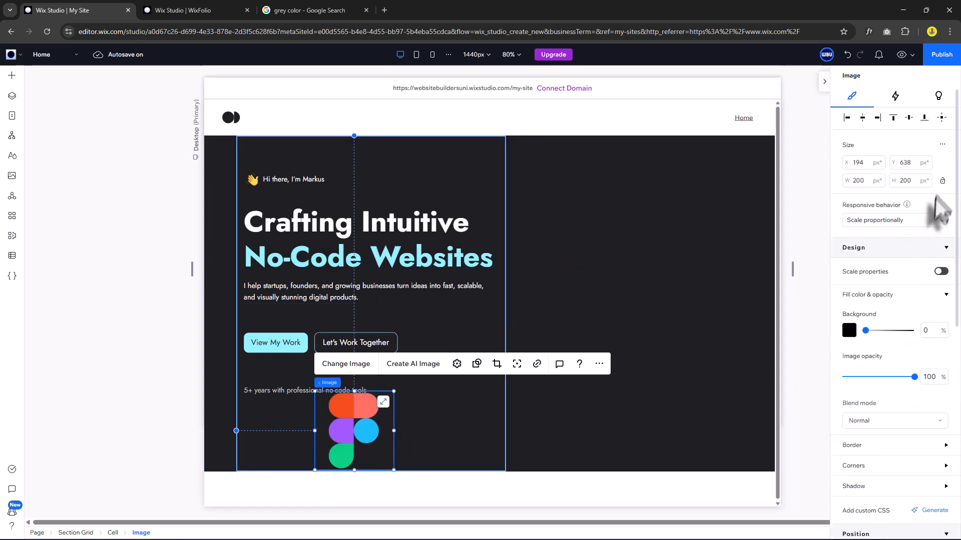
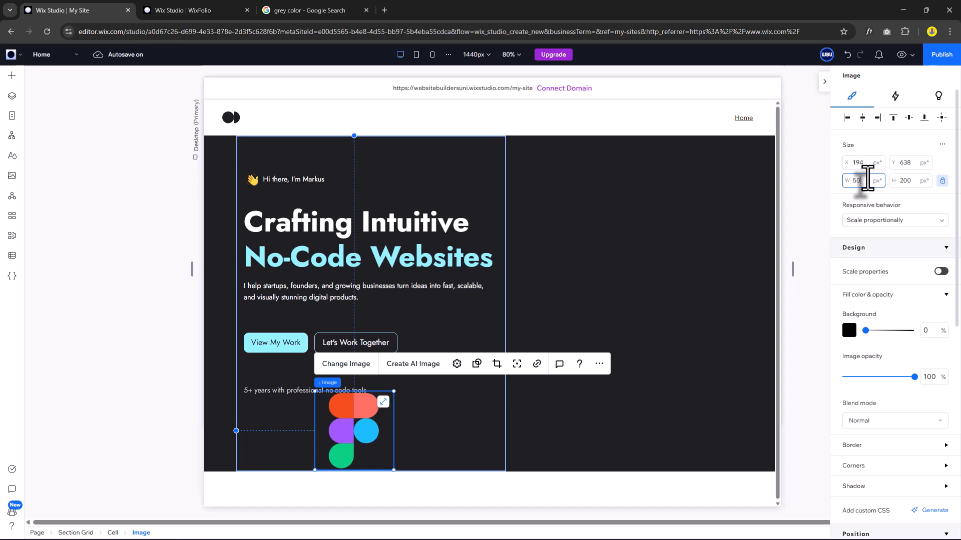
Resize the Figma logo to 50 px wide below the experience line and add a Framer copy beside it.
{"action": "key", "text": "Return"}
{"action": "left_click_drag", "start_coordinate": [324, 402], "coordinate": [259, 415]}
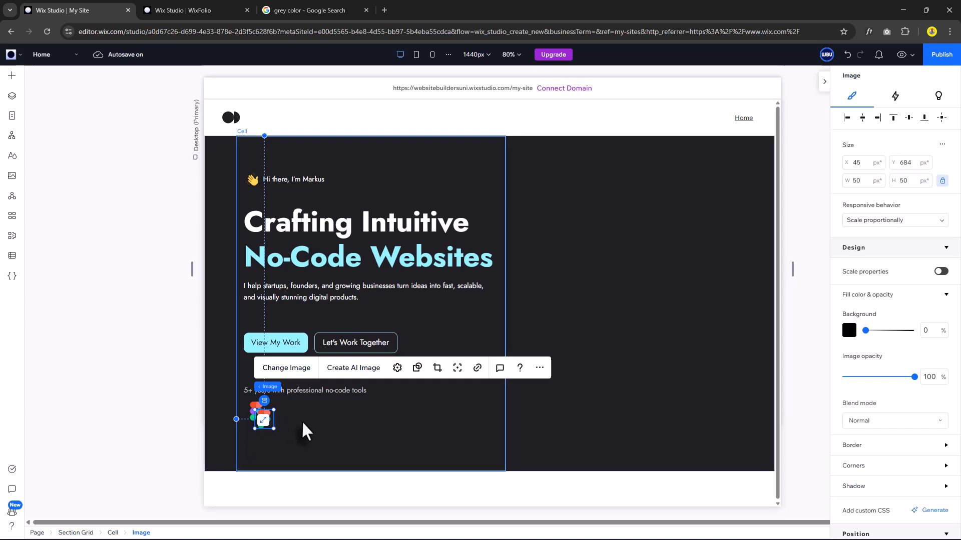
{"action": "left_click", "coordinate": [301, 420]}
{"action": "left_click", "coordinate": [280, 414]}
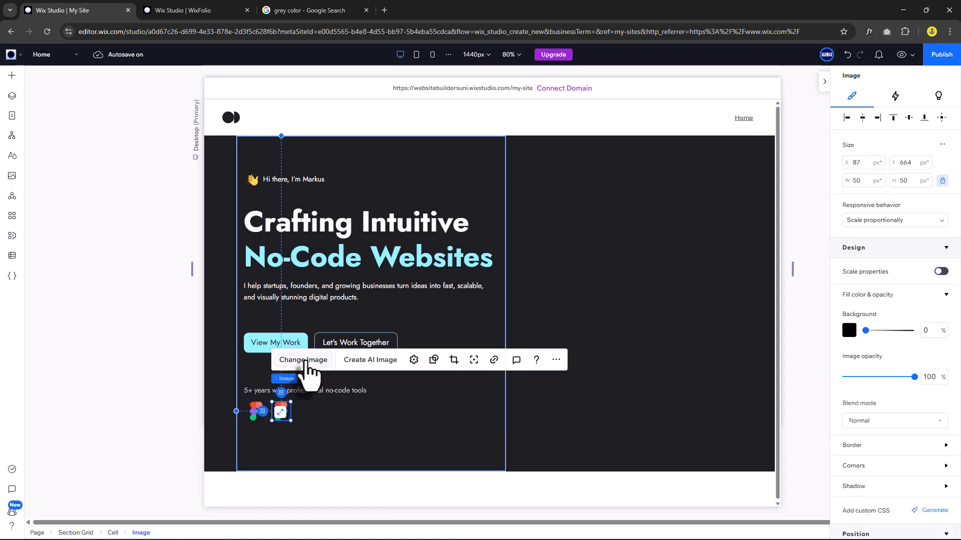
{"action": "left_click", "coordinate": [306, 362]}
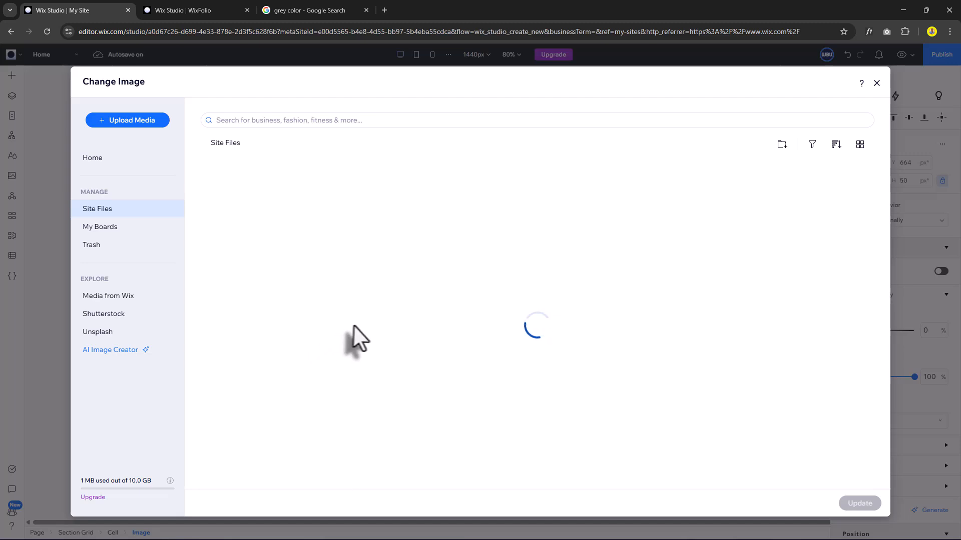
{"action": "left_click", "coordinate": [497, 418]}
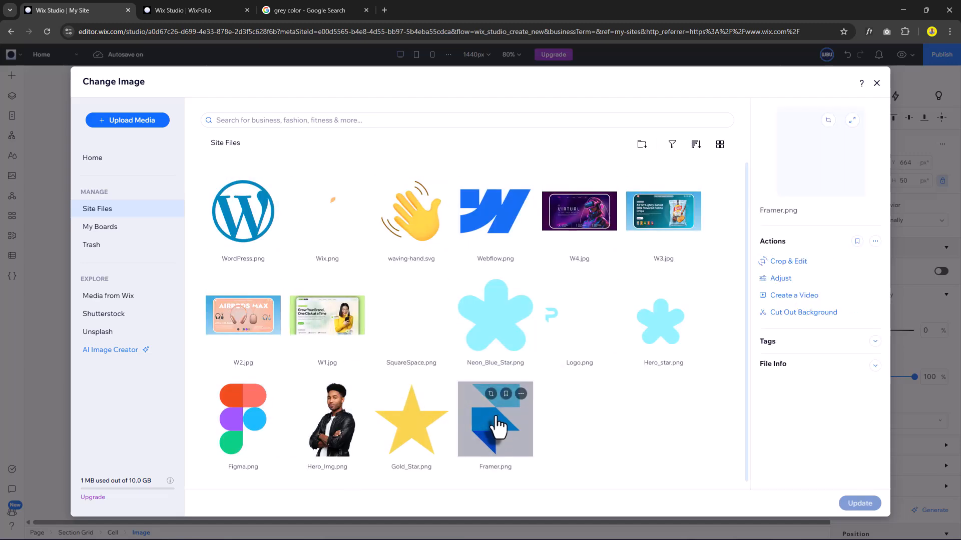
{"action": "double_click", "coordinate": [497, 419]}
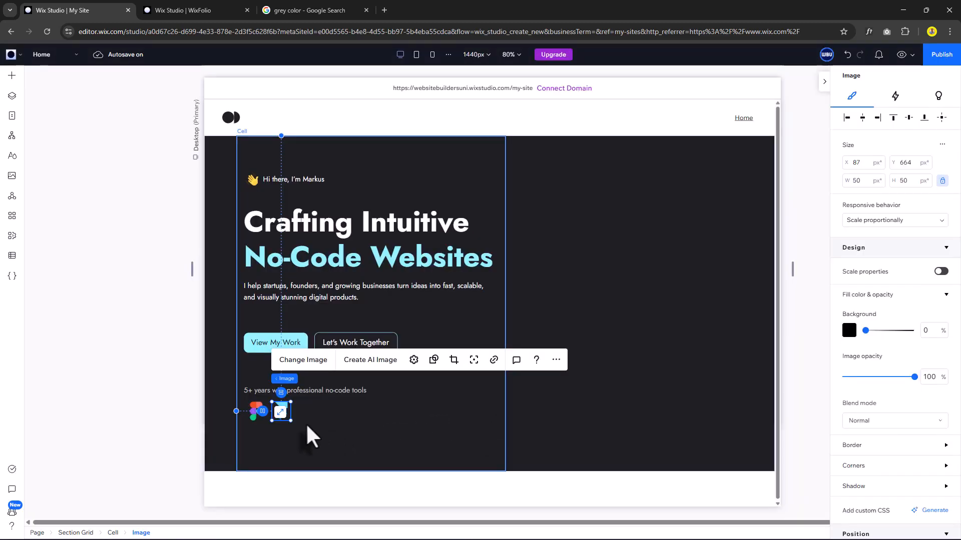
Add Webflow and Wix logo copies to the right of the Framer logo.
{"action": "left_click_drag", "start_coordinate": [284, 411], "coordinate": [314, 413]}
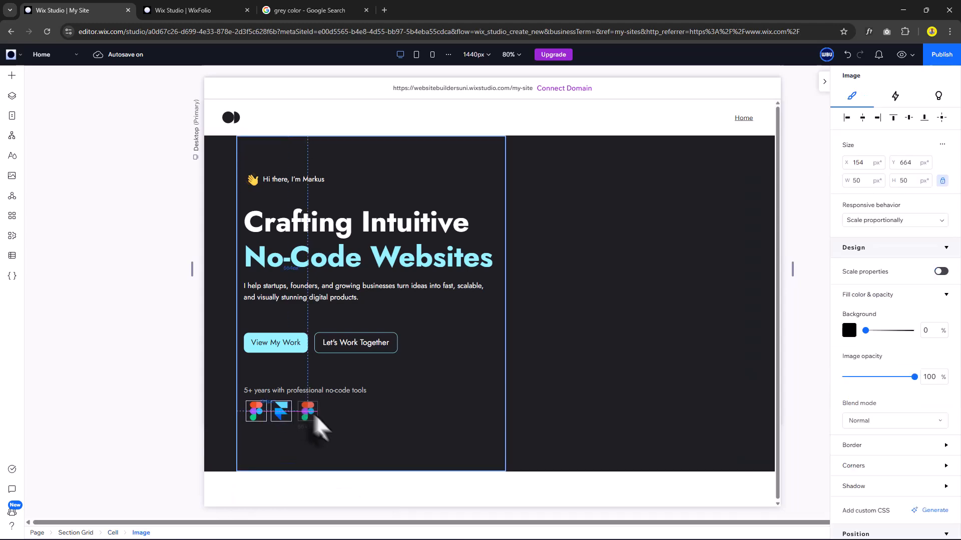
{"action": "left_click", "coordinate": [334, 361]}
{"action": "double_click", "coordinate": [495, 226]}
{"action": "left_click", "coordinate": [332, 406]}
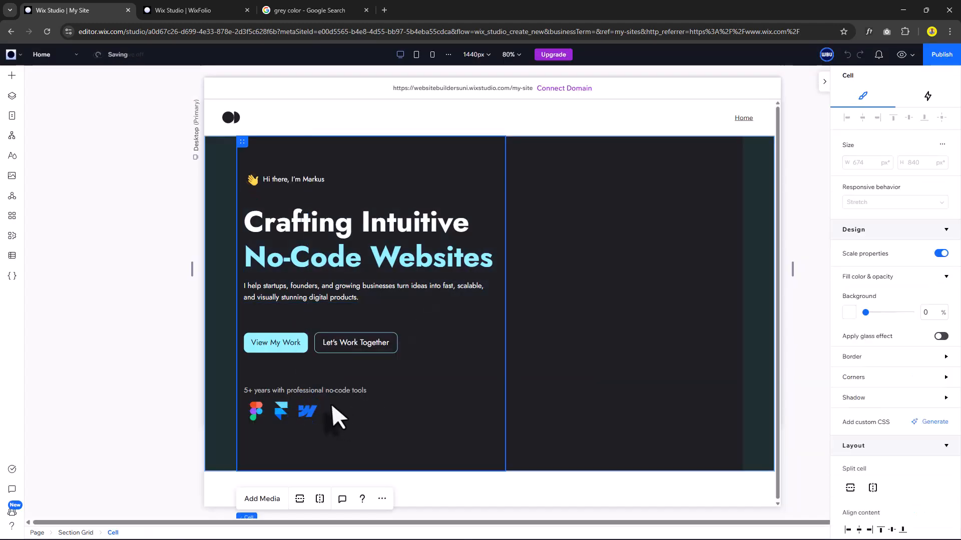
{"action": "left_click", "coordinate": [337, 417]}
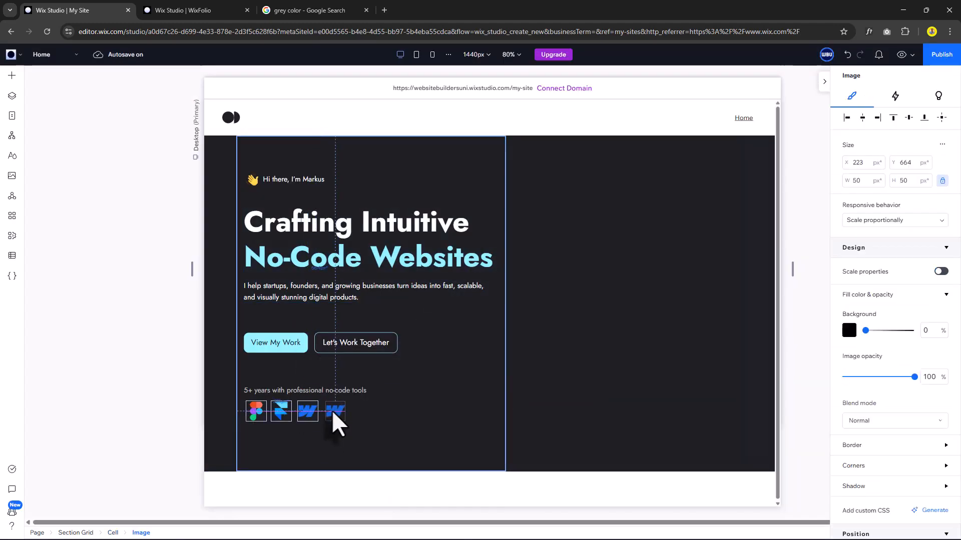
{"action": "left_click", "coordinate": [360, 360]}
{"action": "double_click", "coordinate": [328, 211]}
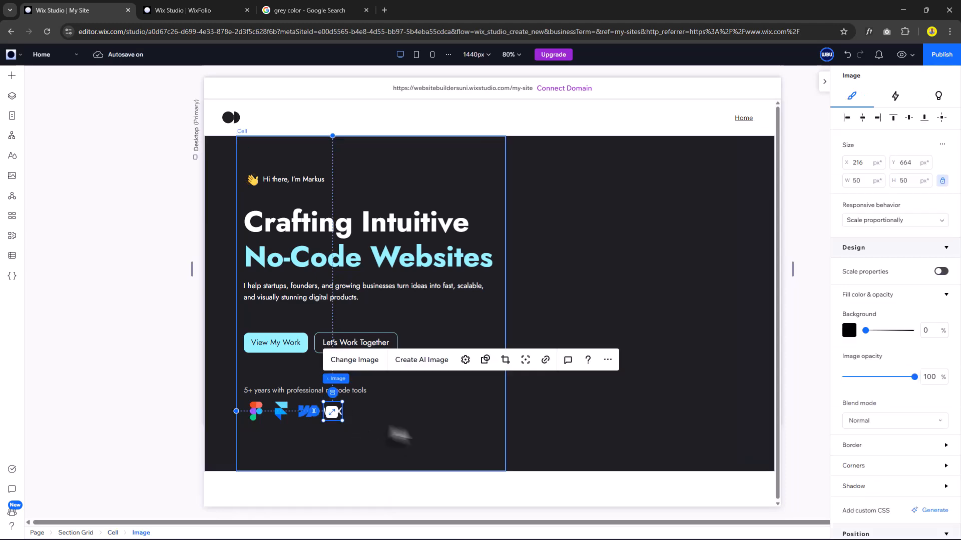
Add Squarespace and WordPress logo copies to complete the six-icon row, then select all six.
{"action": "left_click", "coordinate": [362, 436]}
{"action": "left_click", "coordinate": [337, 415]}
{"action": "left_click", "coordinate": [354, 429]}
{"action": "left_click_drag", "start_coordinate": [334, 417], "coordinate": [359, 417]}
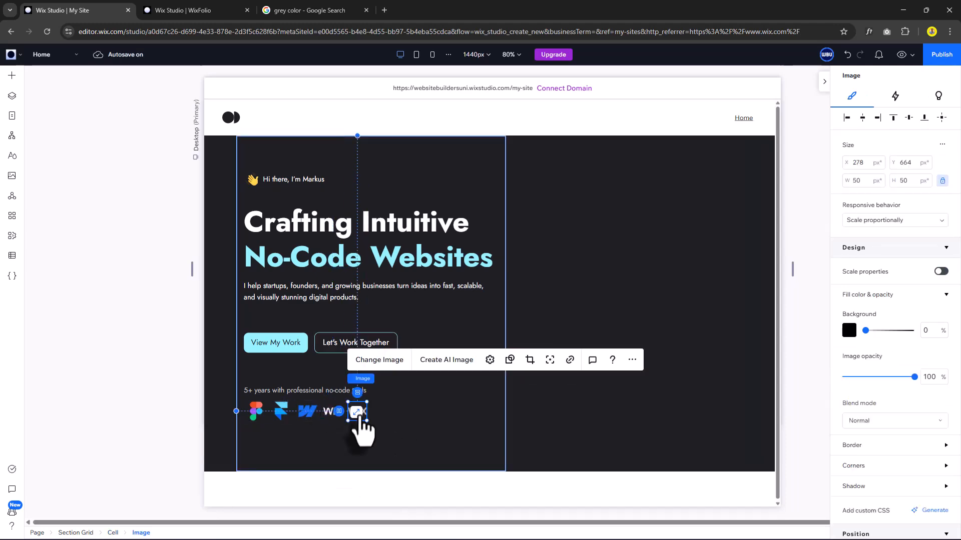
{"action": "left_click", "coordinate": [380, 360]}
{"action": "double_click", "coordinate": [405, 331]}
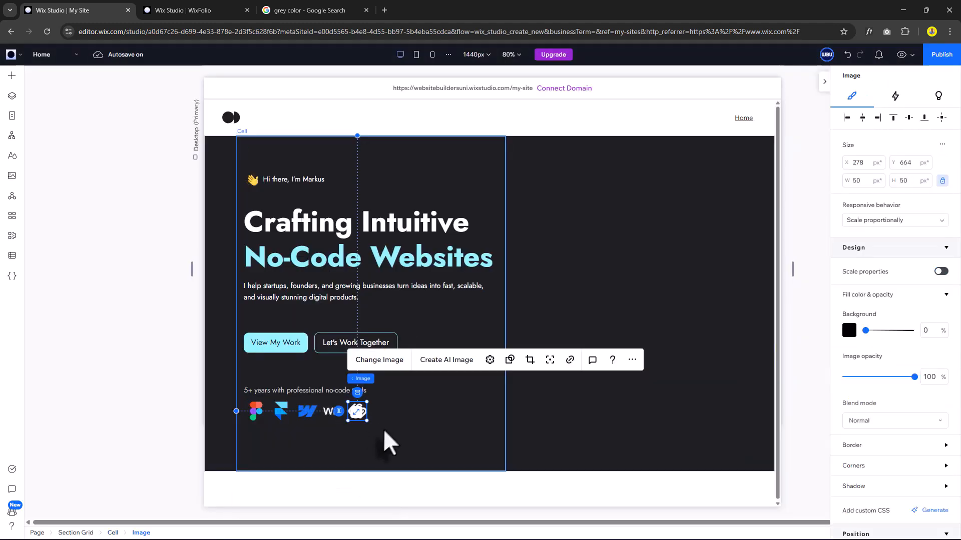
{"action": "key", "text": "ctrl+d"}
{"action": "left_click_drag", "start_coordinate": [365, 419], "coordinate": [382, 412]}
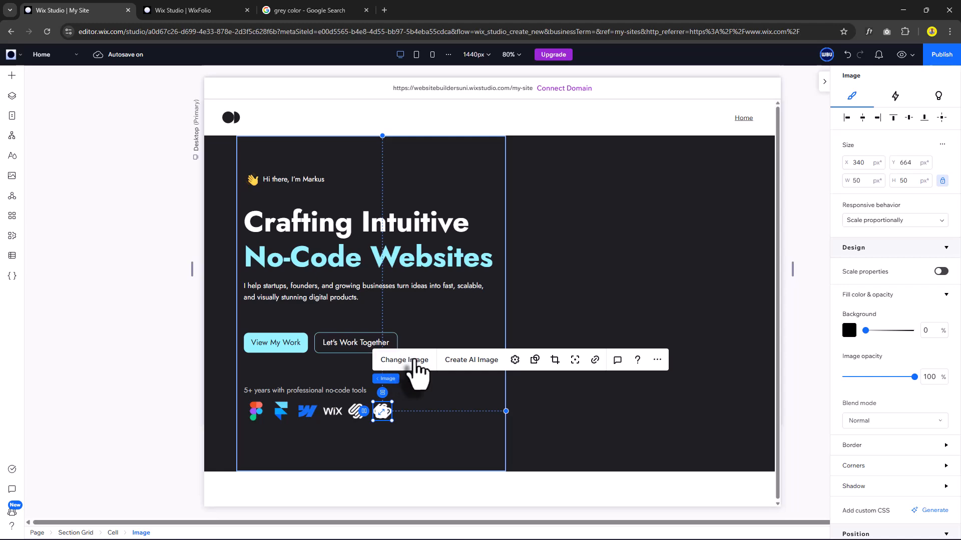
{"action": "left_click", "coordinate": [404, 360]}
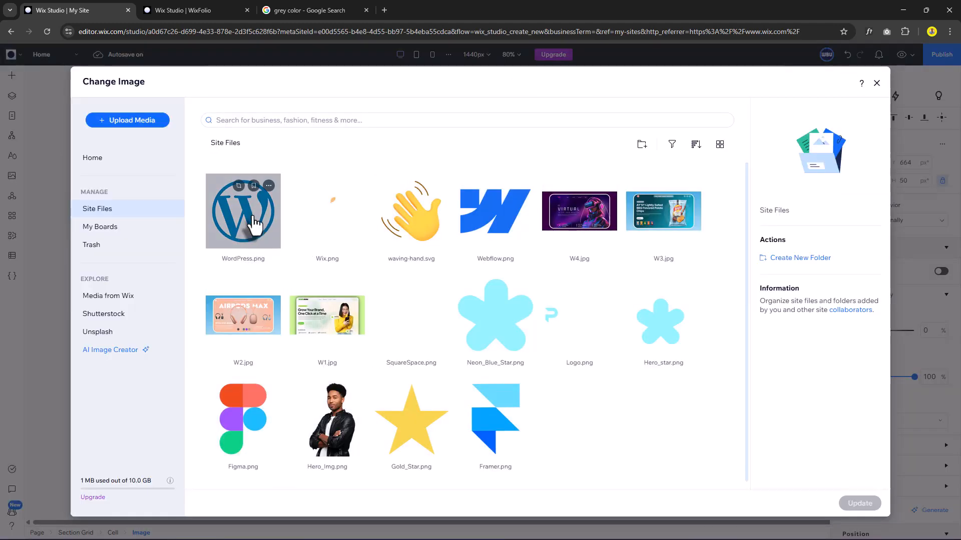
{"action": "double_click", "coordinate": [253, 222]}
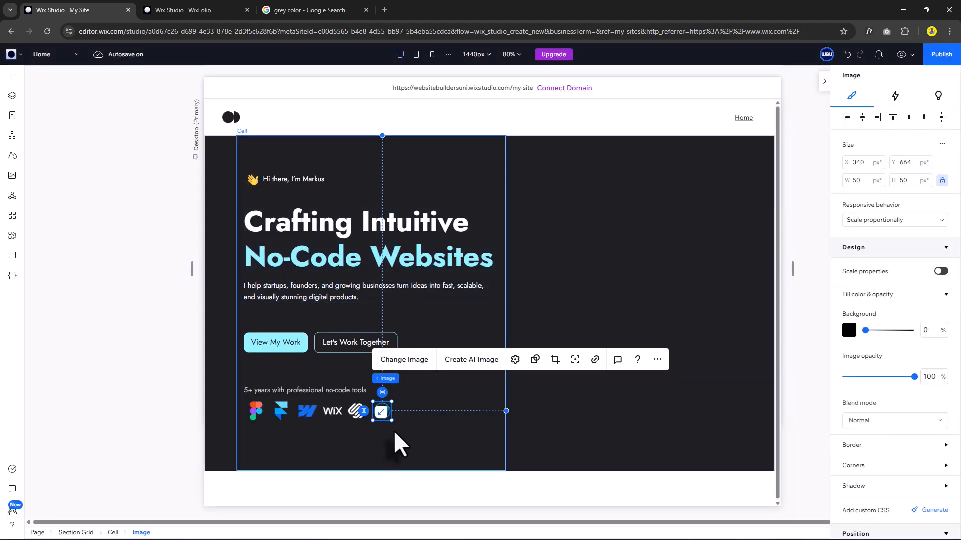
{"action": "left_click_drag", "start_coordinate": [408, 427], "coordinate": [249, 407]}
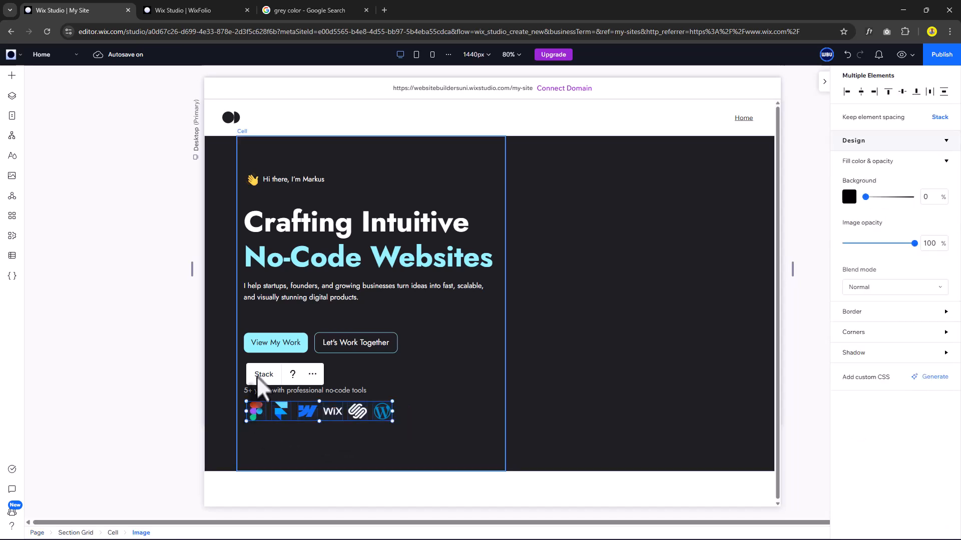
Stack the six tool logos horizontally with 16 px item spacing.
{"action": "left_click", "coordinate": [263, 376]}
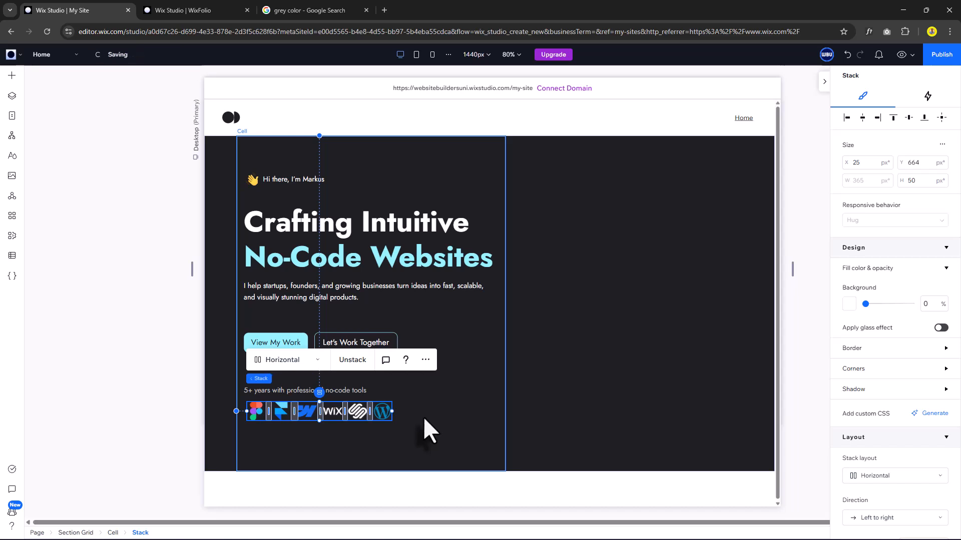
{"action": "scroll", "coordinate": [910, 455], "scroll_direction": "down", "scroll_amount": 2}
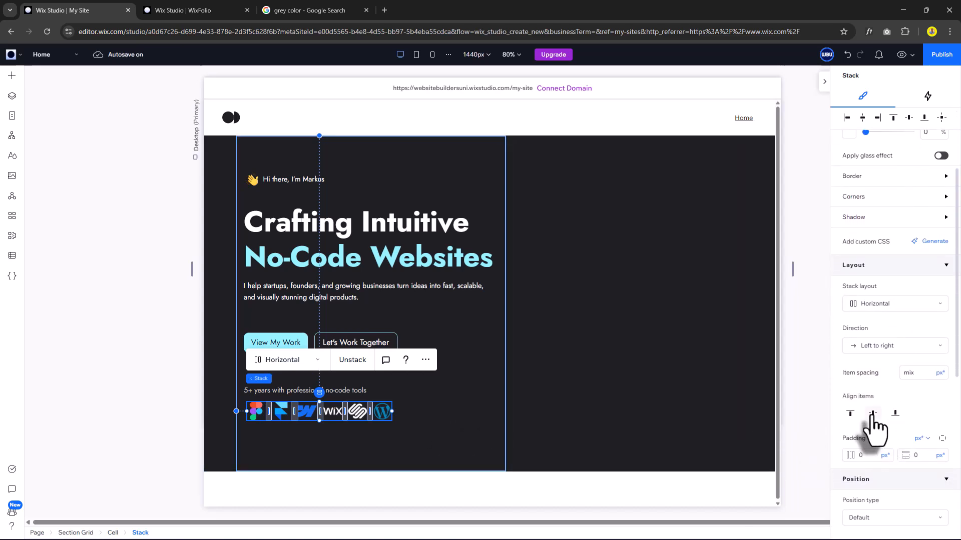
{"action": "left_click", "coordinate": [916, 373]}
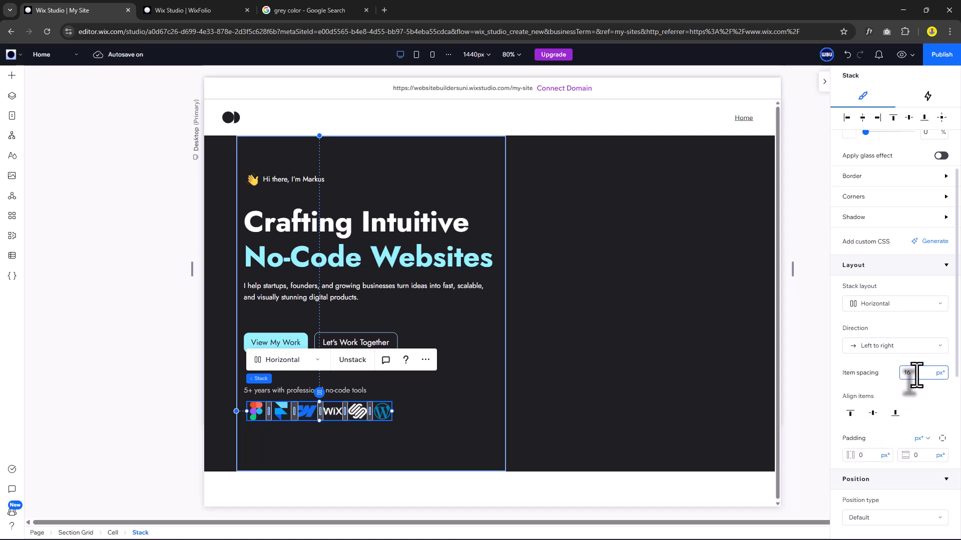
{"action": "type", "text": "16"}
{"action": "key", "text": "Return"}
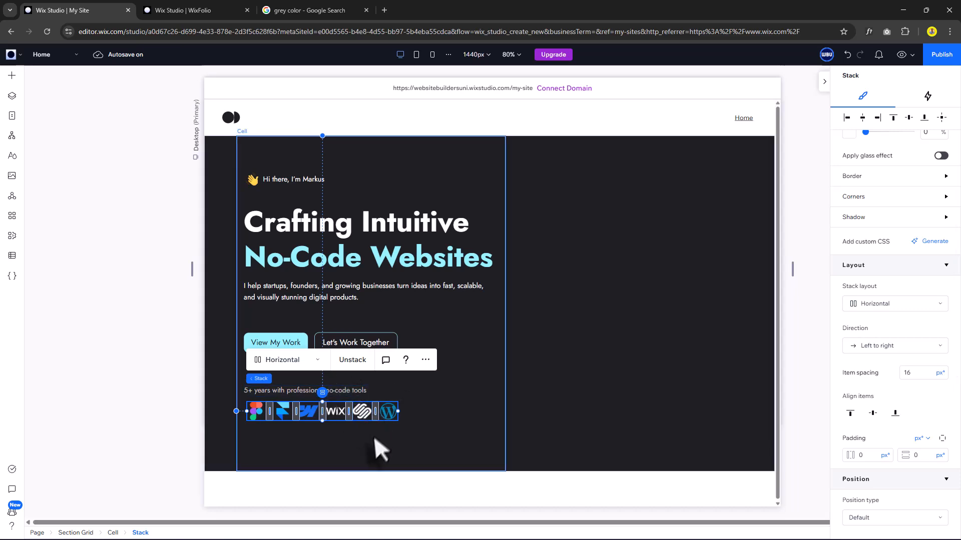
{"action": "left_click", "coordinate": [298, 393], "text": "shift"}
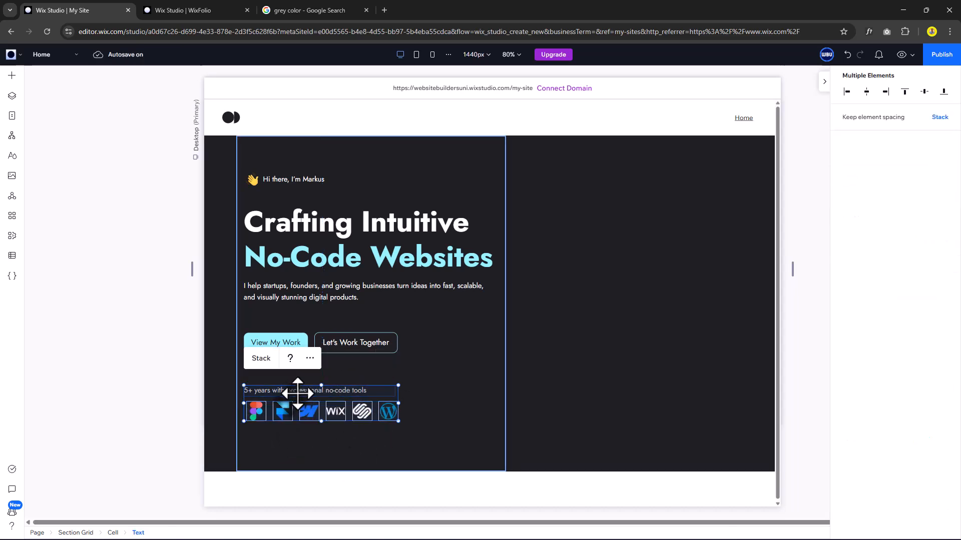
Stack the experience line above the logo row, left-aligned with 16 px spacing.
{"action": "left_click", "coordinate": [261, 358]}
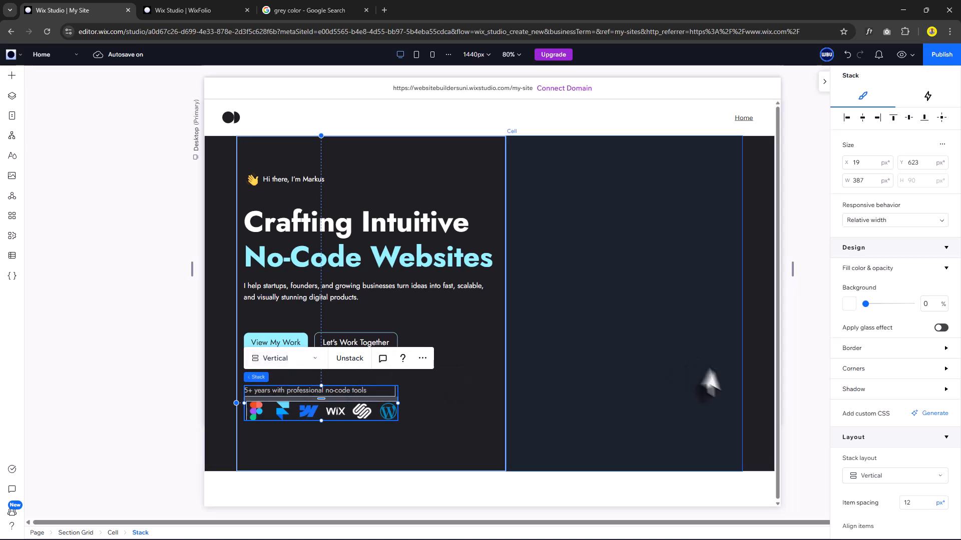
{"action": "scroll", "coordinate": [870, 445], "scroll_direction": "down", "scroll_amount": 2}
{"action": "scroll", "coordinate": [880, 447], "scroll_direction": "down", "scroll_amount": 1}
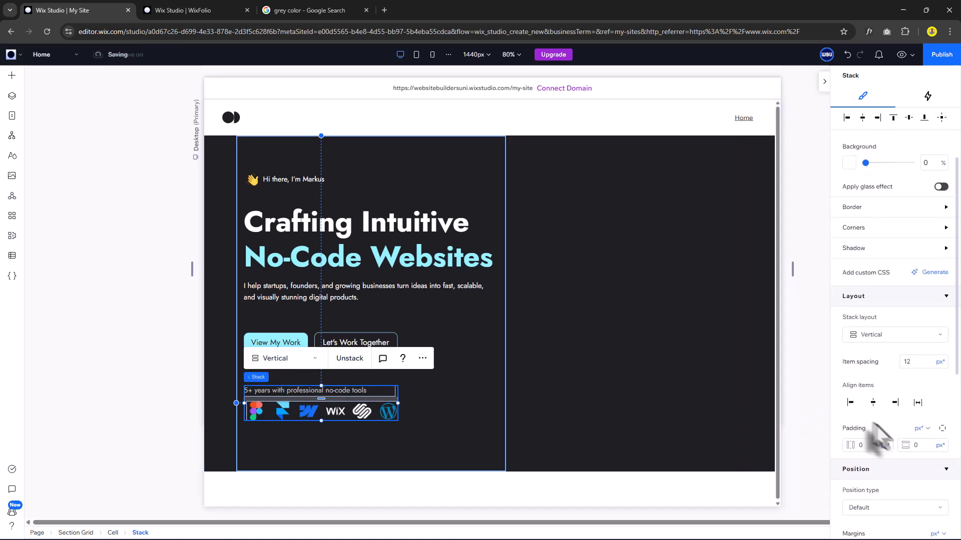
{"action": "left_click", "coordinate": [850, 400]}
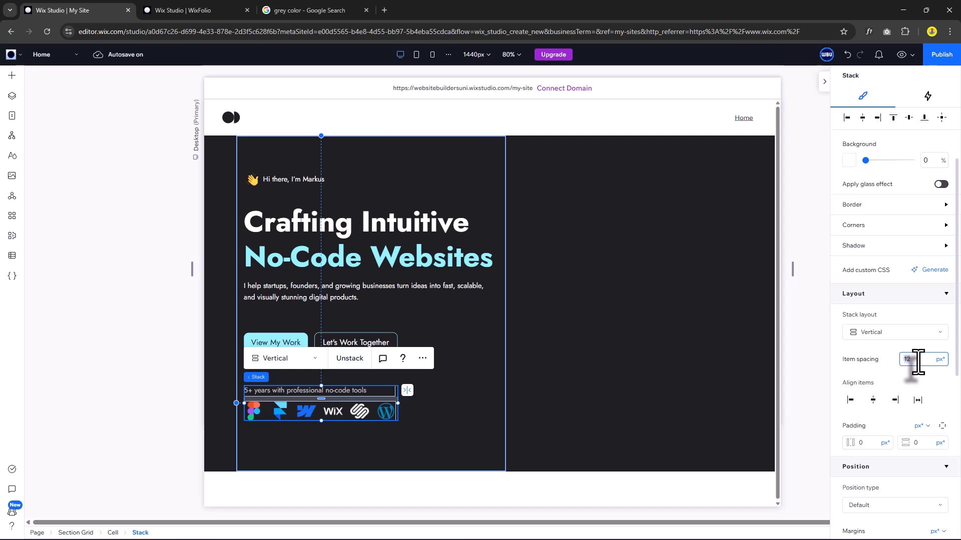
{"action": "key", "text": "Return"}
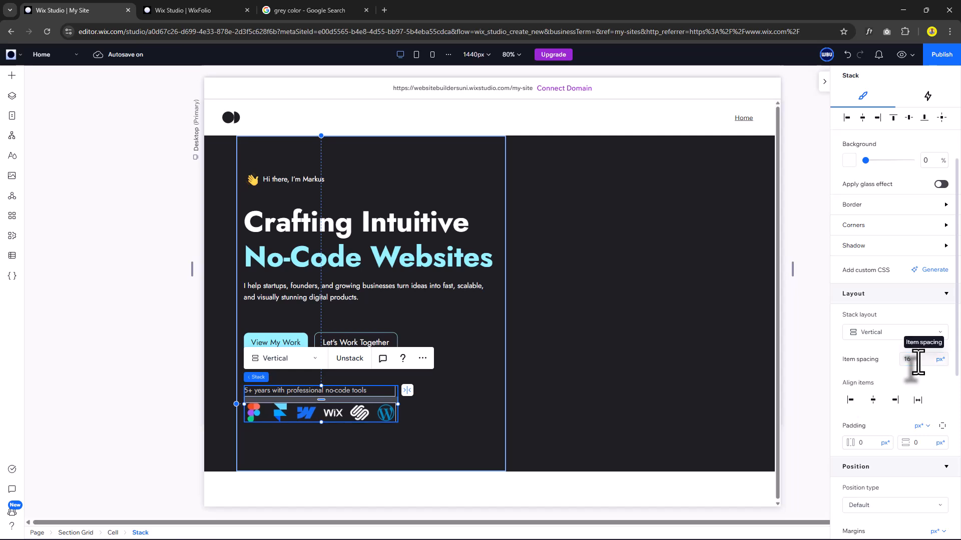
Select the experience-and-logos stack together with the two buttons.
{"action": "left_click", "coordinate": [425, 429]}
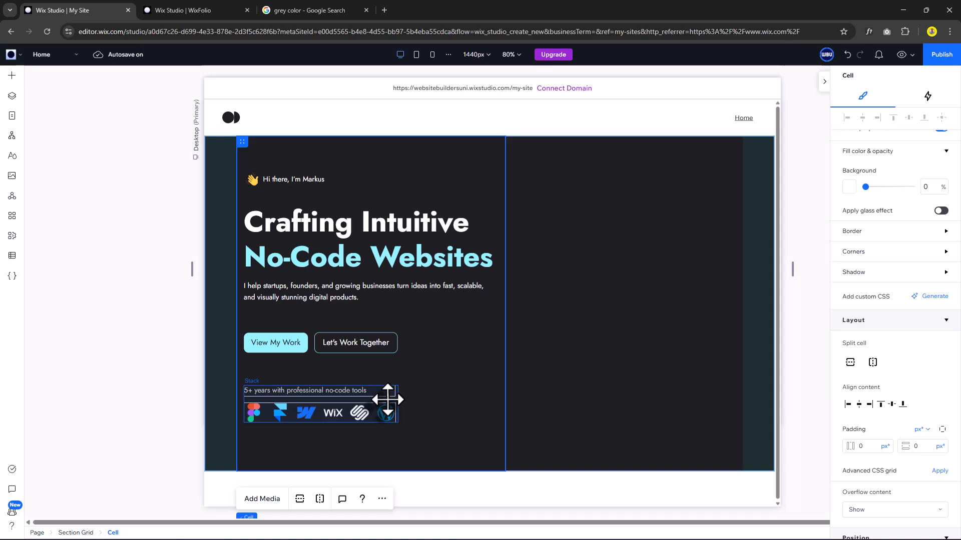
{"action": "left_click", "coordinate": [388, 399]}
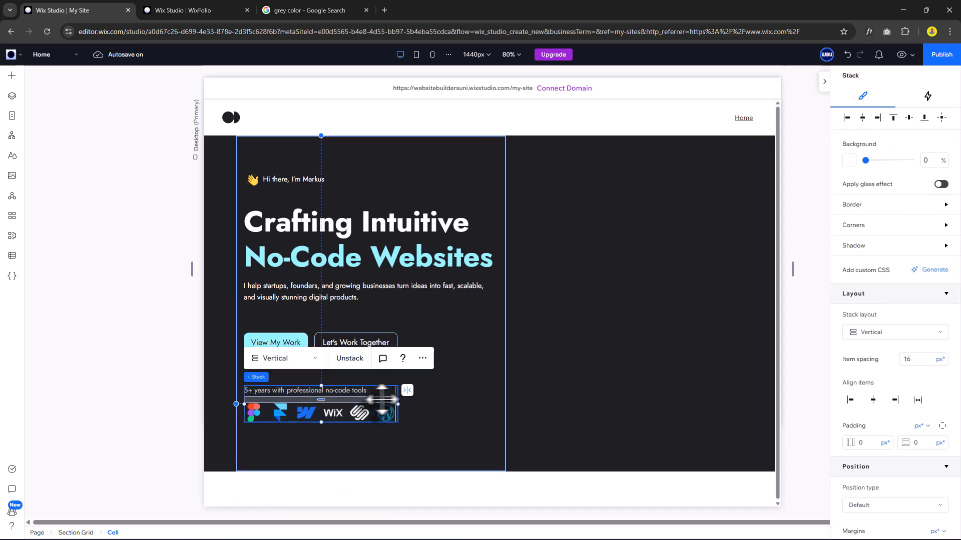
{"action": "left_click", "coordinate": [312, 338], "text": "shift"}
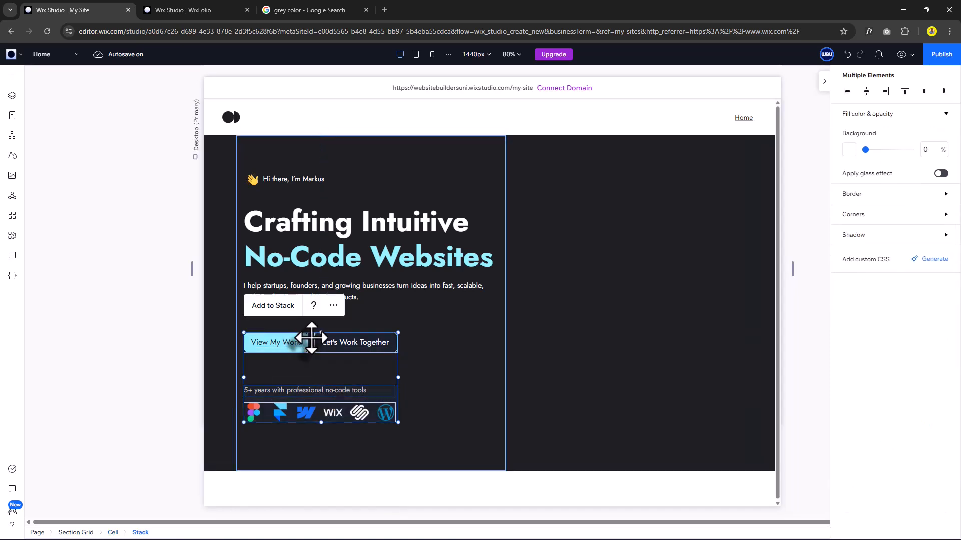
Stack the greeting, heading, paragraph, buttons and tools row together, aligned to the left.
{"action": "left_click", "coordinate": [331, 273], "text": "shift"}
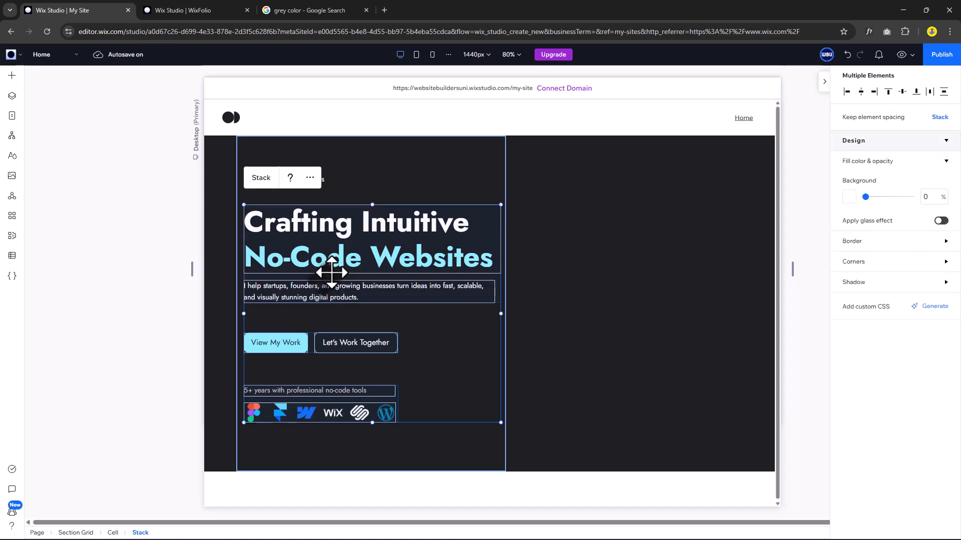
{"action": "left_click", "coordinate": [325, 181], "text": "shift"}
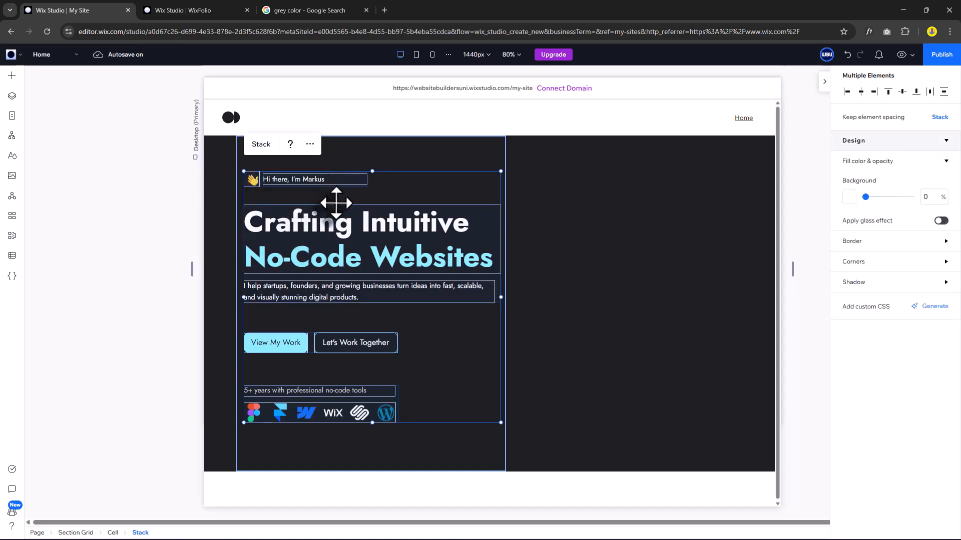
{"action": "left_click", "coordinate": [261, 144]}
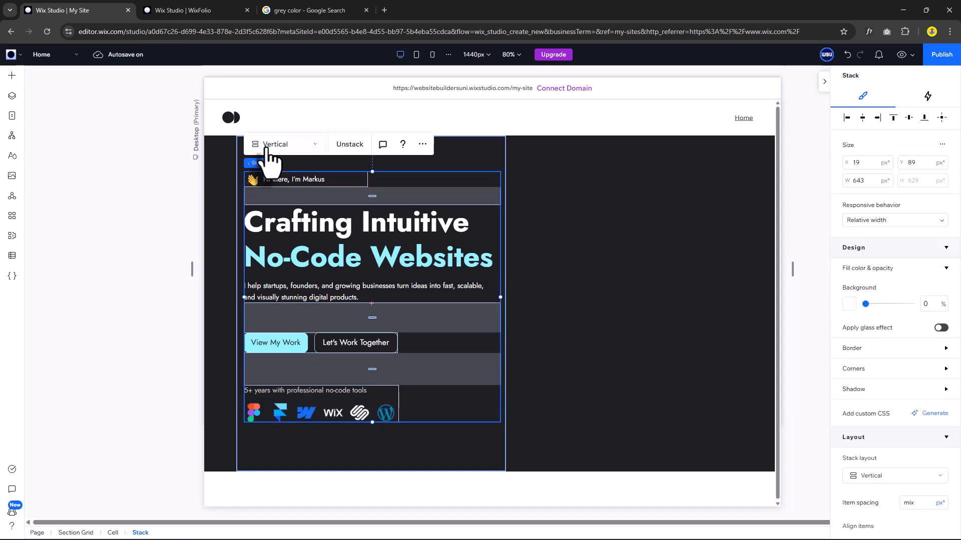
{"action": "left_click", "coordinate": [849, 120]}
Reduce the gap above the buttons to 50 px.
{"action": "scroll", "coordinate": [850, 375], "scroll_direction": "down", "scroll_amount": 4}
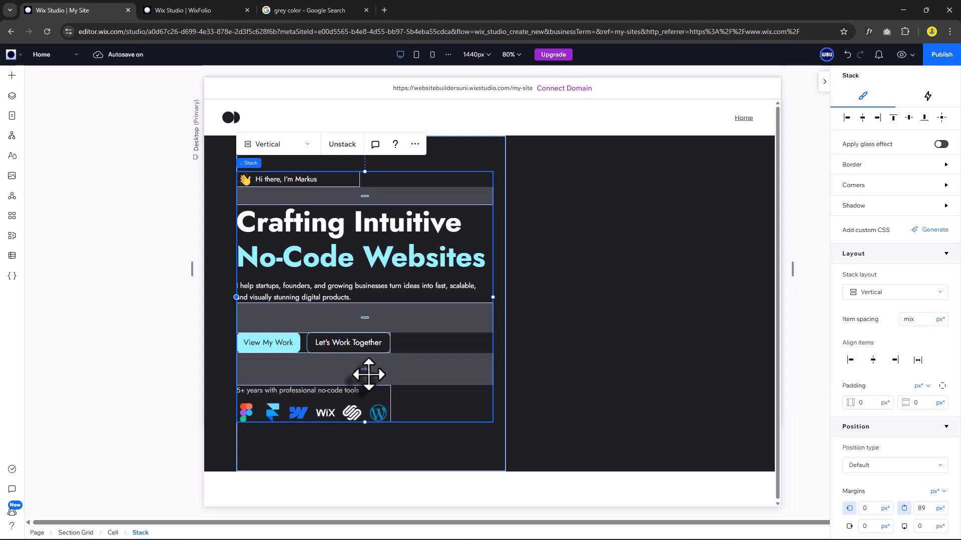
{"action": "left_click_drag", "start_coordinate": [363, 372], "coordinate": [363, 371]}
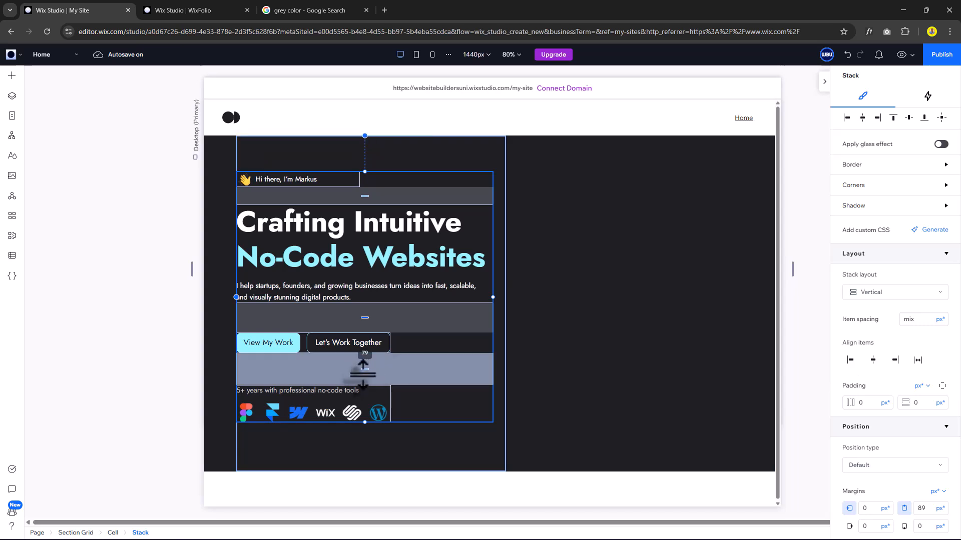
{"action": "left_click_drag", "start_coordinate": [365, 320], "coordinate": [365, 310]}
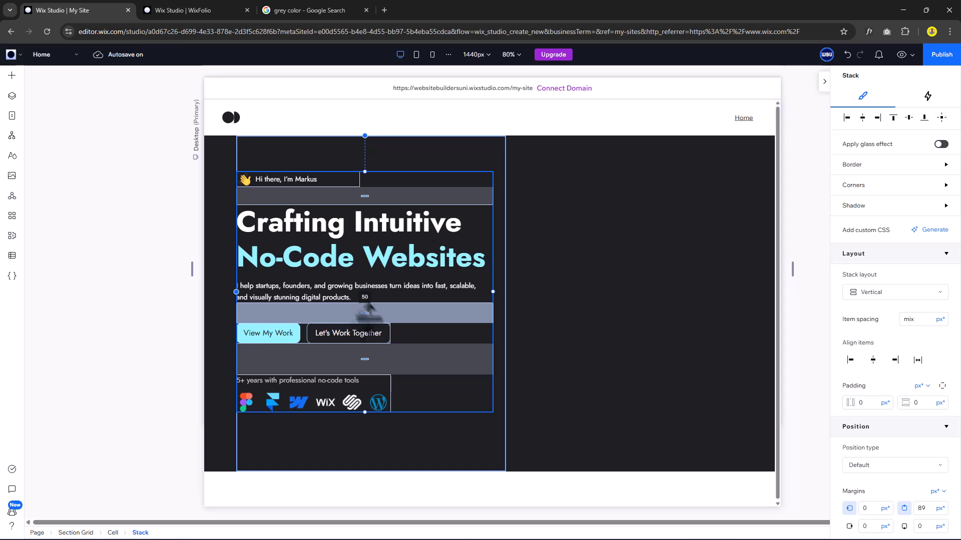
{"action": "left_click_drag", "start_coordinate": [373, 354], "coordinate": [382, 360]}
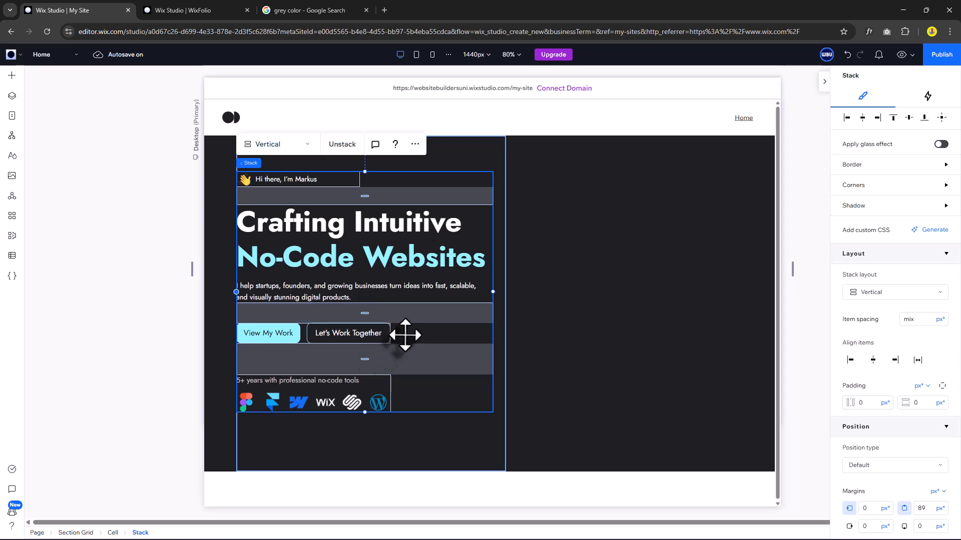
{"action": "left_click", "coordinate": [608, 341]}
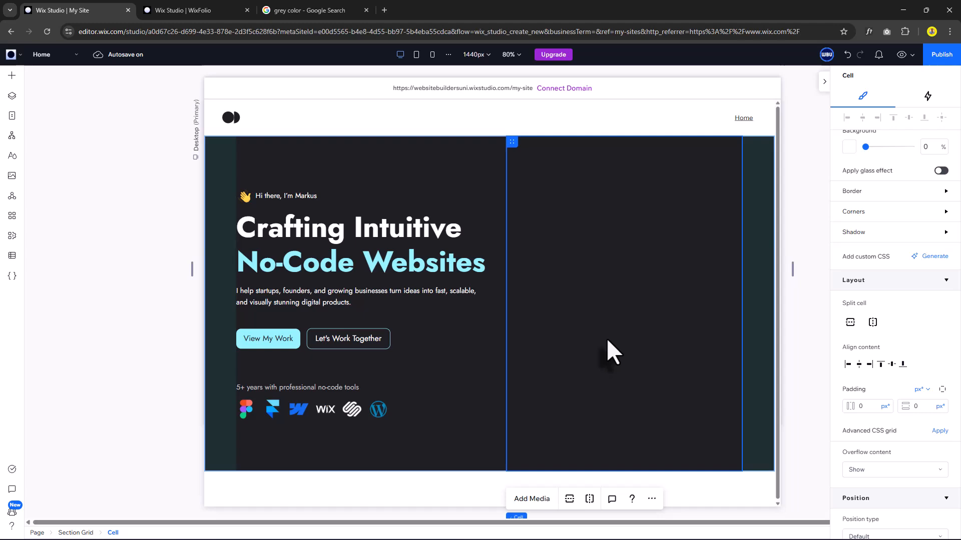
Place the Hero_Img.png portrait in the right hero cell with Hero_star.png layered behind it.
{"action": "left_click", "coordinate": [541, 500]}
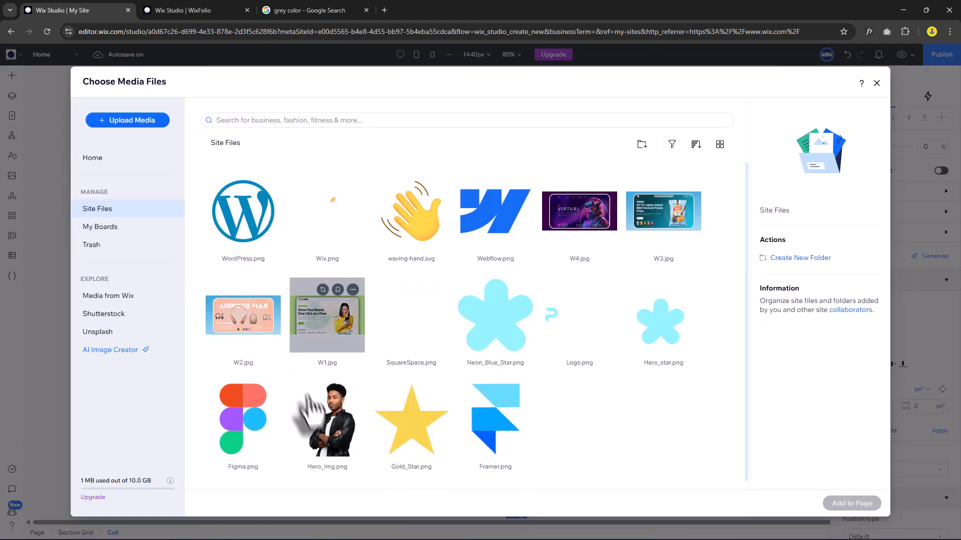
{"action": "double_click", "coordinate": [343, 419]}
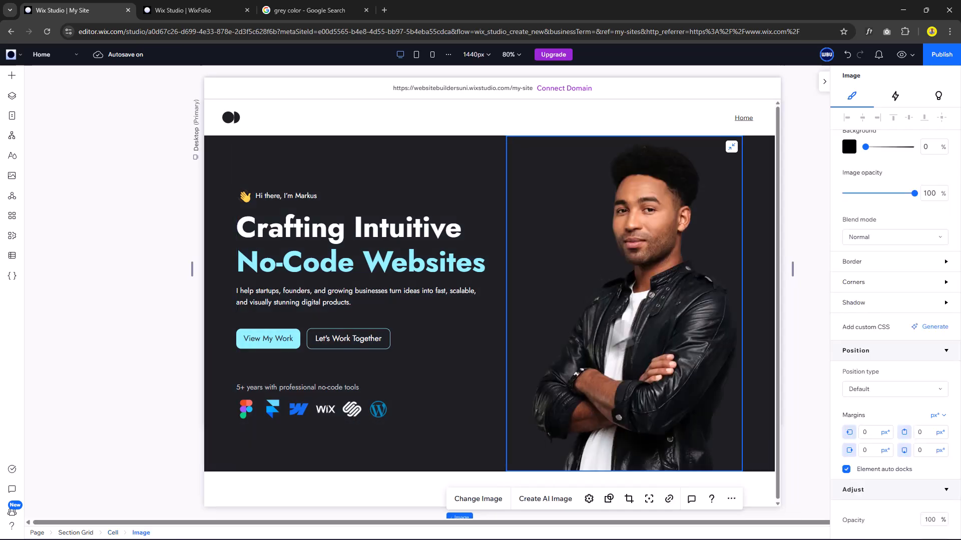
{"action": "left_click", "coordinate": [515, 465]}
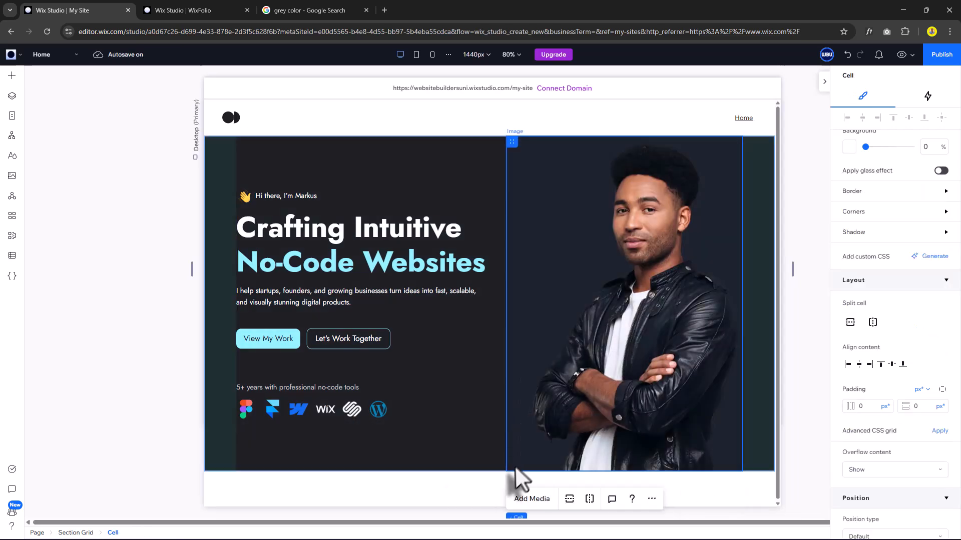
{"action": "left_click", "coordinate": [532, 498]}
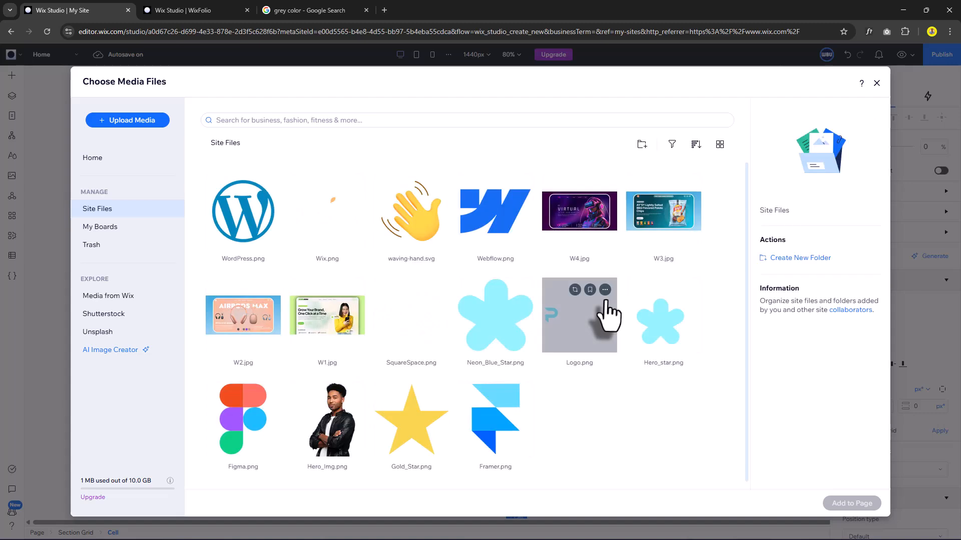
{"action": "double_click", "coordinate": [662, 335]}
{"action": "left_click", "coordinate": [662, 336]}
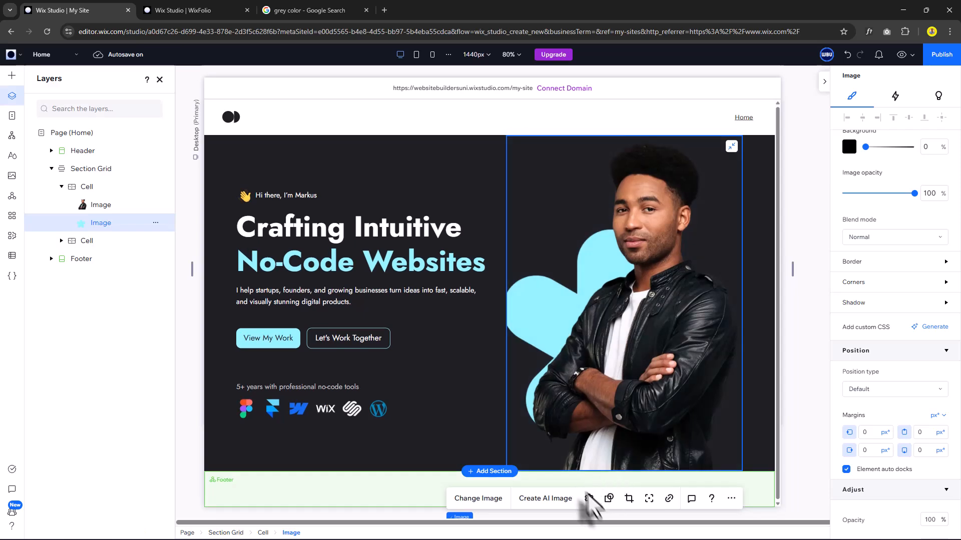
Set the star image's display mode to Fit to bounding box.
{"action": "left_click", "coordinate": [589, 500]}
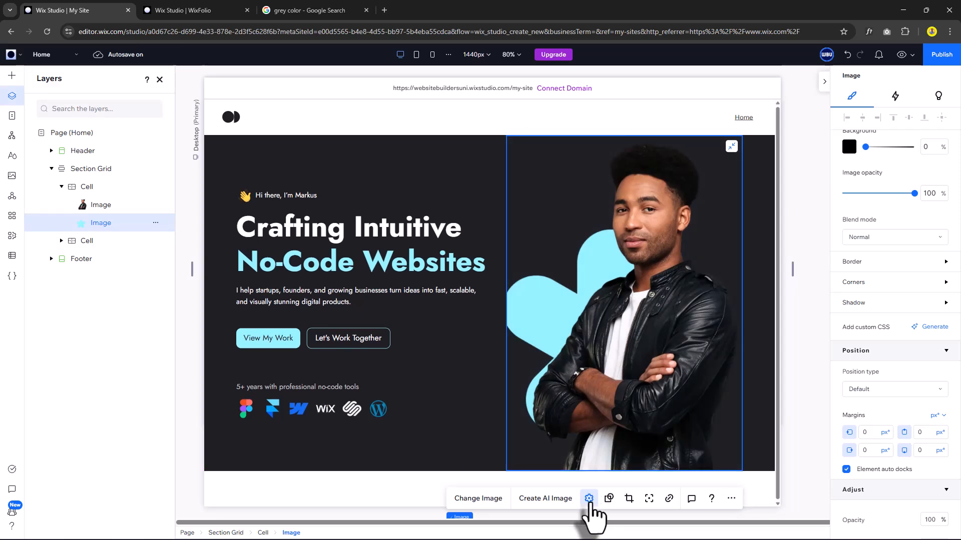
{"action": "left_click", "coordinate": [825, 295]}
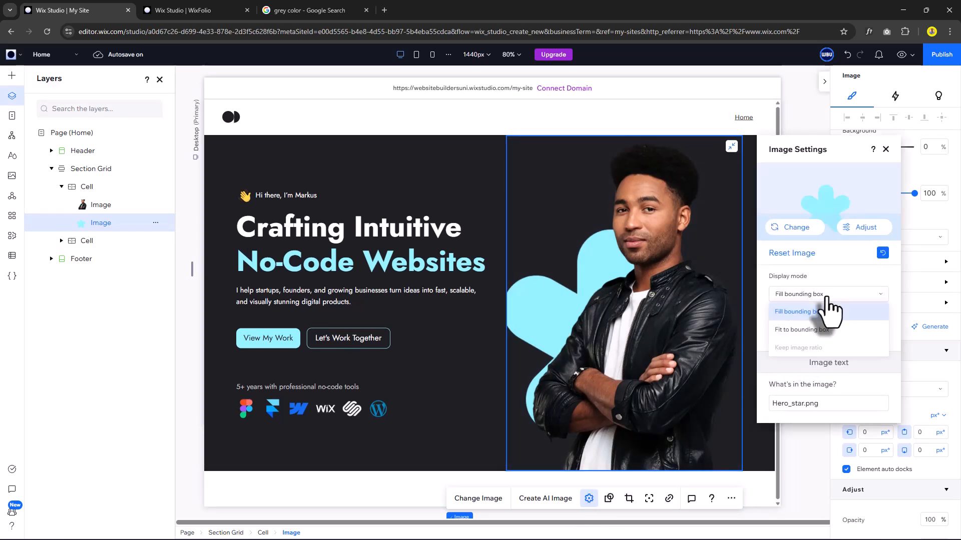
{"action": "left_click", "coordinate": [819, 330]}
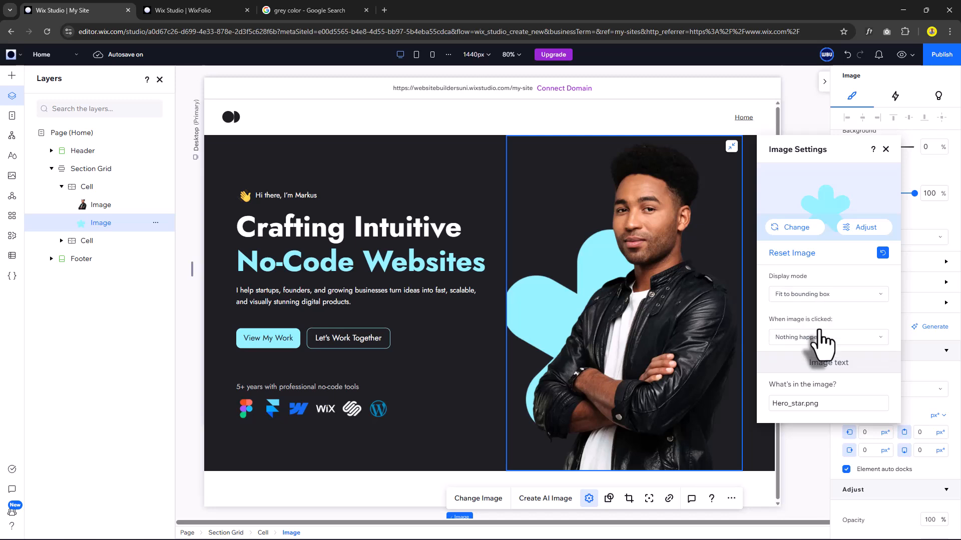
Rename the hero's first two inner stacks Hello and text in Layers.
{"action": "left_click", "coordinate": [250, 194]}
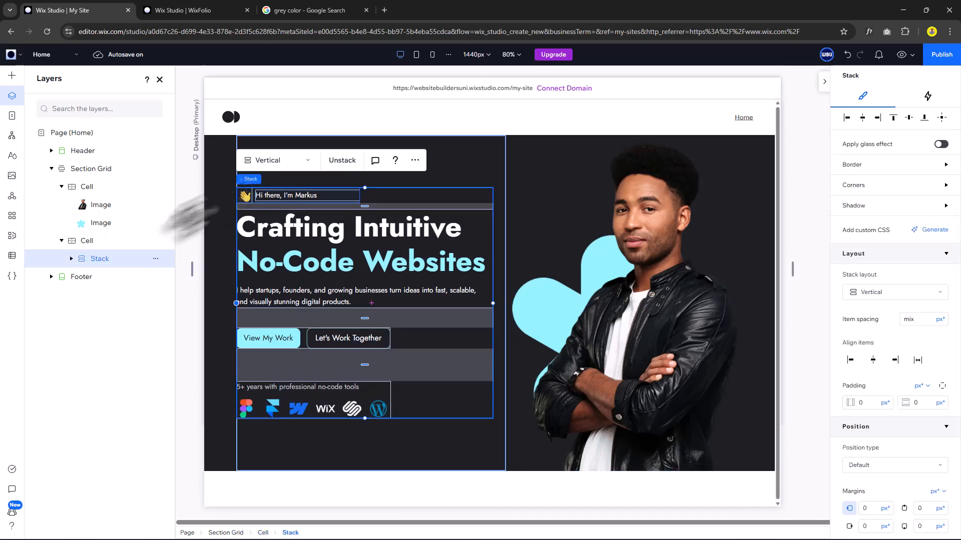
{"action": "left_click", "coordinate": [72, 259]}
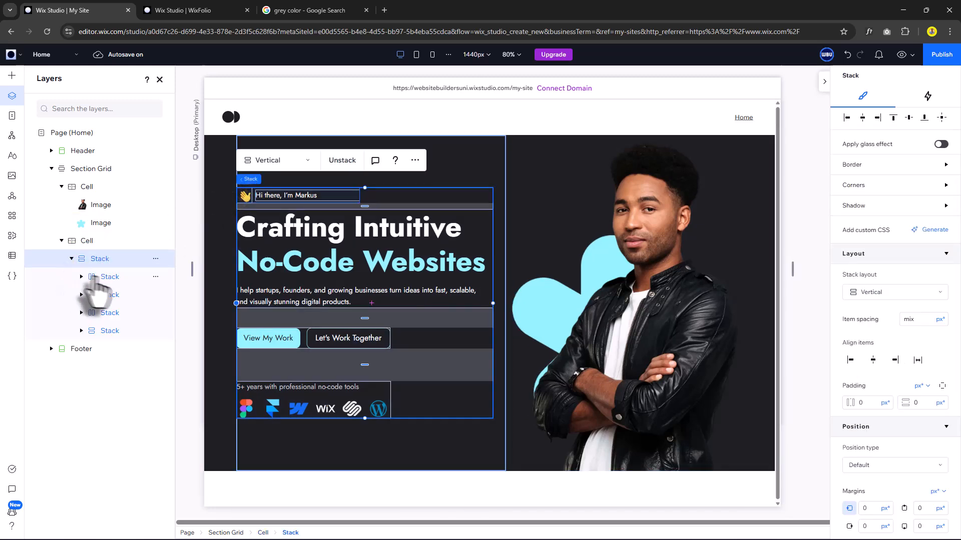
{"action": "double_click", "coordinate": [111, 277]}
{"action": "type", "text": "Hello"}
{"action": "left_click", "coordinate": [112, 295]}
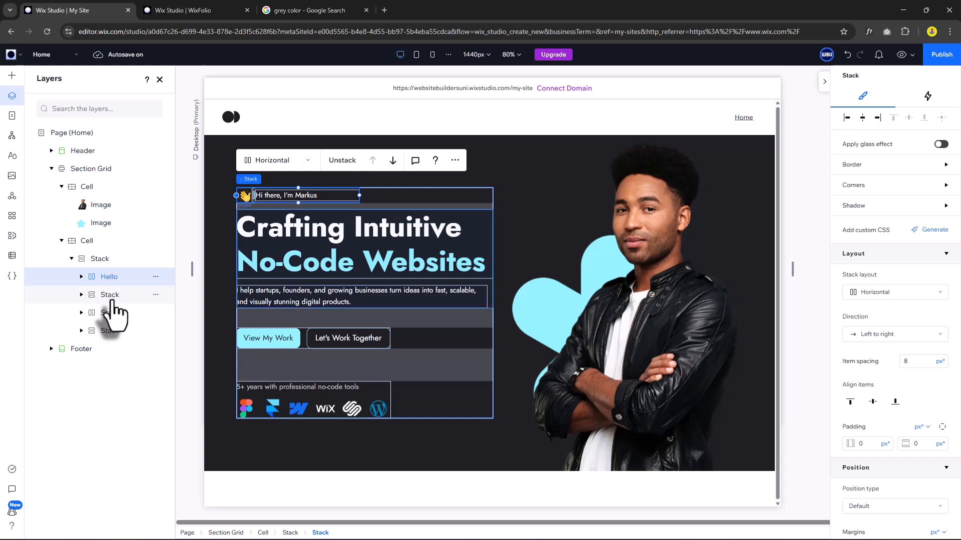
{"action": "double_click", "coordinate": [110, 295]}
{"action": "type", "text": "text"}
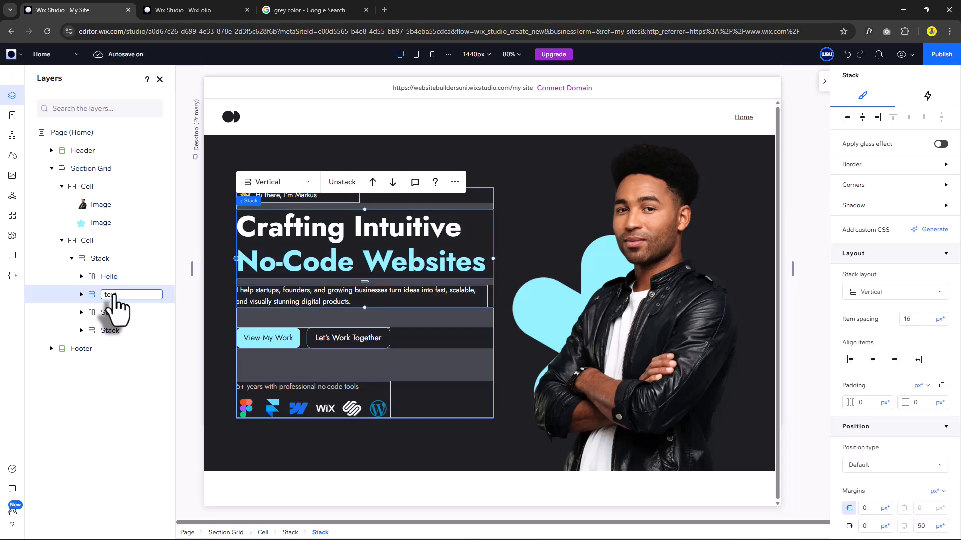
Rename the buttons and tools stacks CTA Buttons and Tools.
{"action": "left_click", "coordinate": [113, 314]}
{"action": "double_click", "coordinate": [110, 314]}
{"action": "type", "text": "CTA Buttons"}
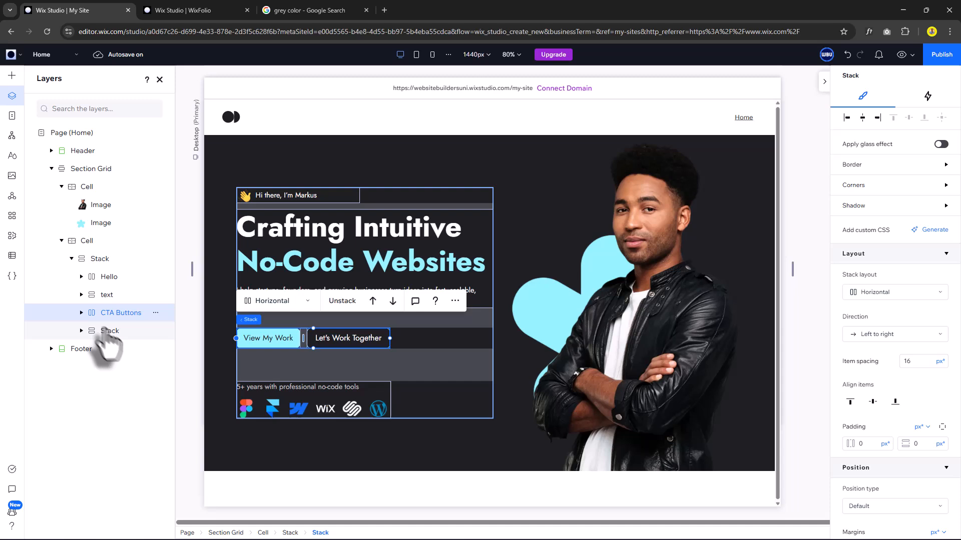
{"action": "left_click", "coordinate": [111, 331]}
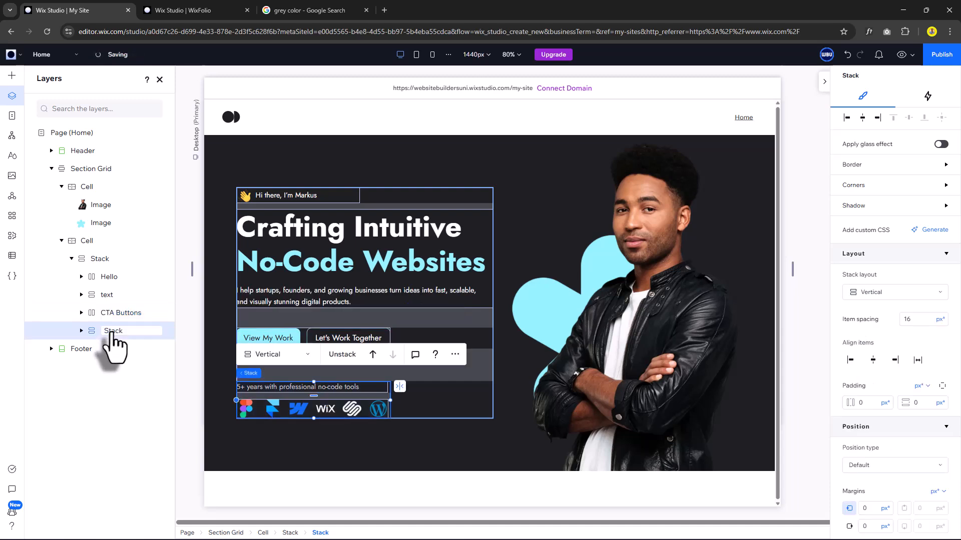
{"action": "double_click", "coordinate": [110, 331]}
{"action": "type", "text": "Tools"}
{"action": "key", "text": "Return"}
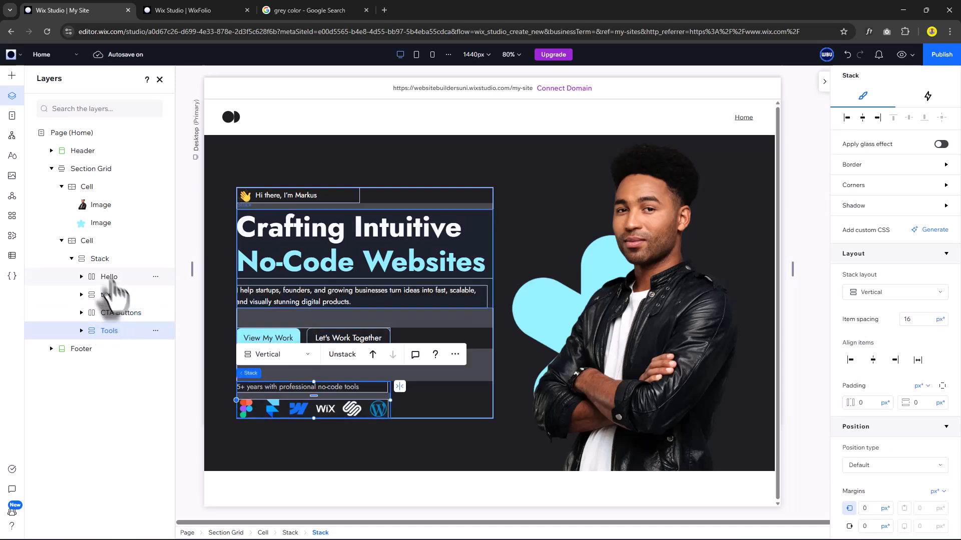
{"action": "left_click", "coordinate": [112, 279]}
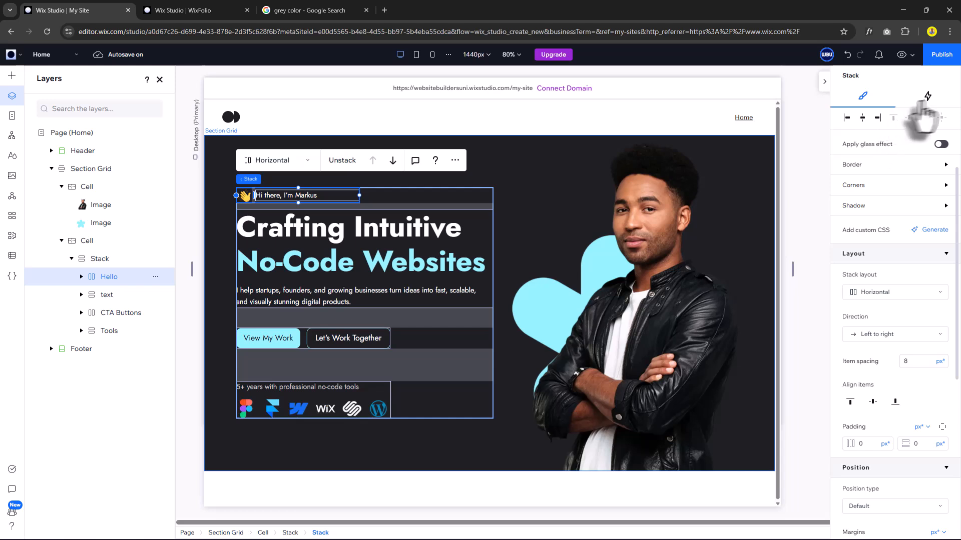
Give the Hello stack a 1.2 s Slide entrance from top and preview it.
{"action": "left_click", "coordinate": [927, 98]}
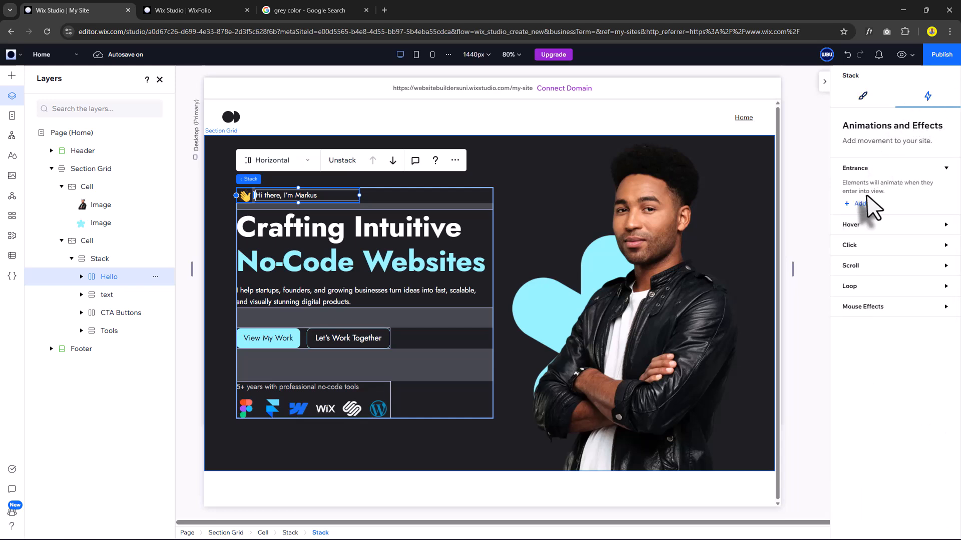
{"action": "left_click", "coordinate": [856, 204]}
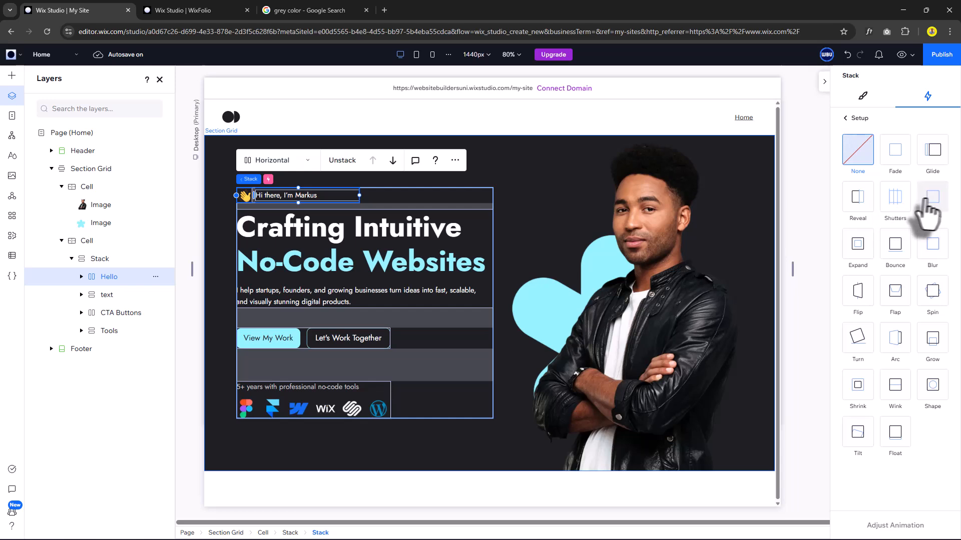
{"action": "left_click", "coordinate": [934, 208]}
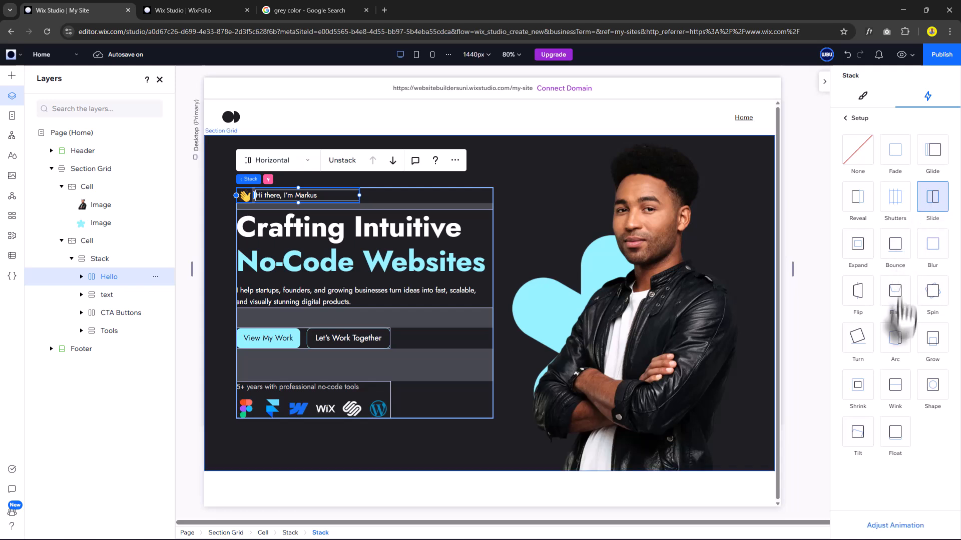
{"action": "left_click", "coordinate": [907, 525]}
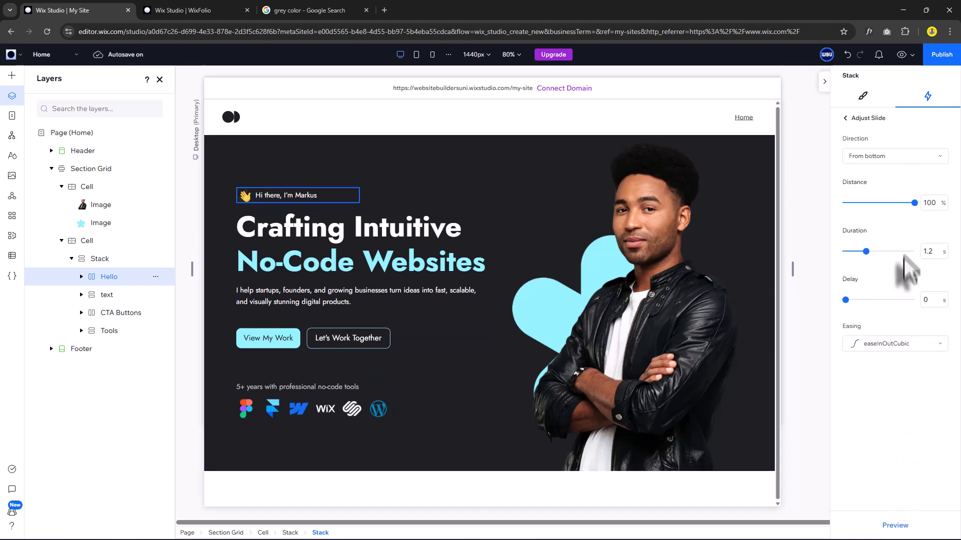
{"action": "left_click", "coordinate": [884, 159]}
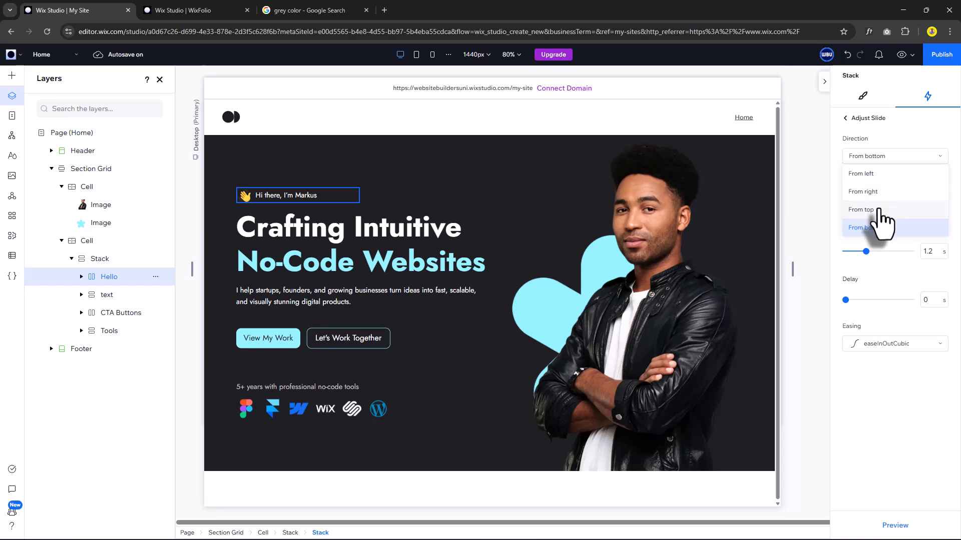
{"action": "left_click", "coordinate": [879, 215]}
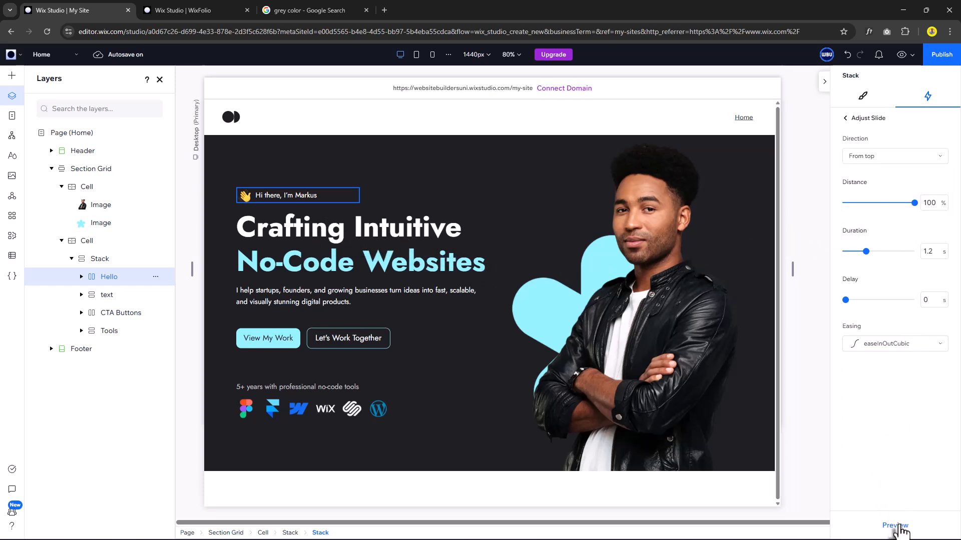
{"action": "left_click", "coordinate": [898, 528]}
{"action": "left_click", "coordinate": [899, 526]}
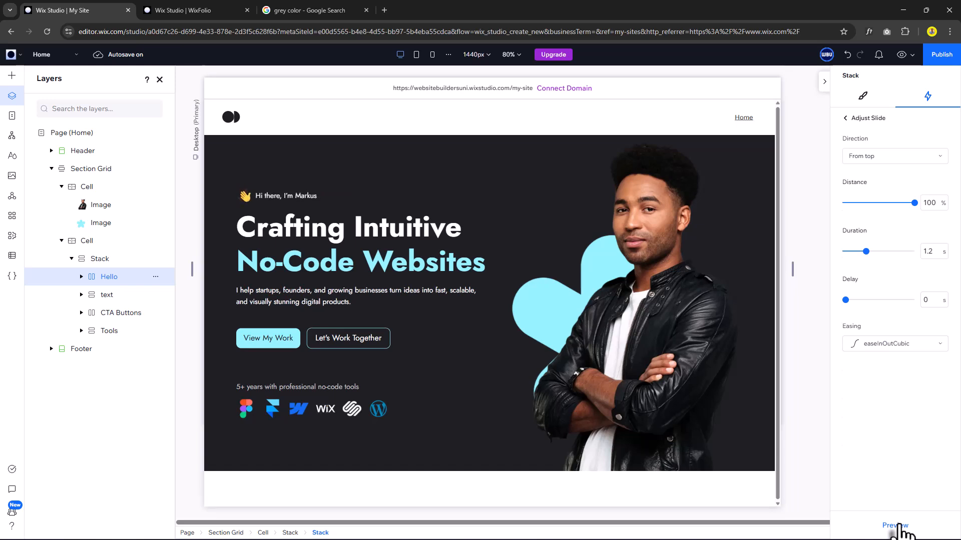
{"action": "left_click", "coordinate": [107, 295]}
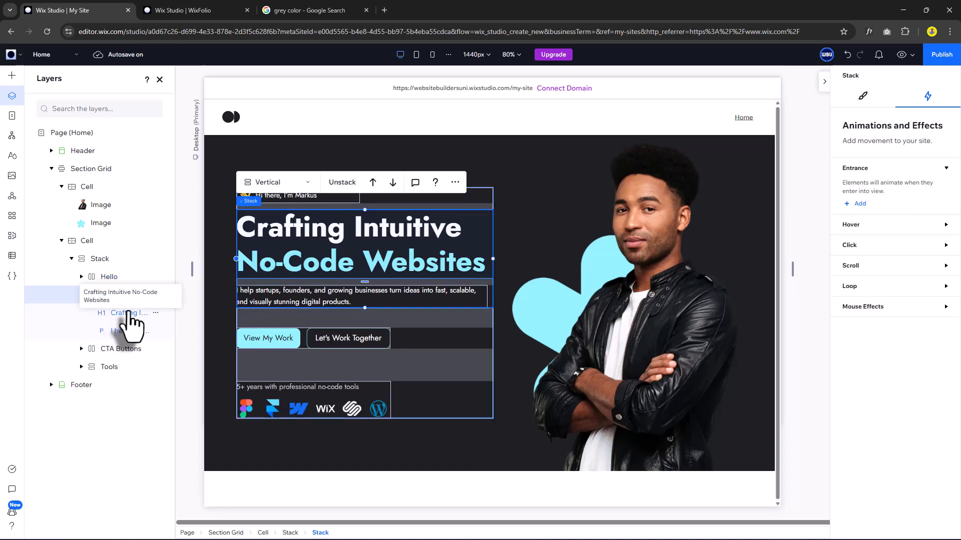
Give the heading a Slide entrance with 1.5 s duration and 0.15 s delay, then preview it.
{"action": "left_click", "coordinate": [129, 313]}
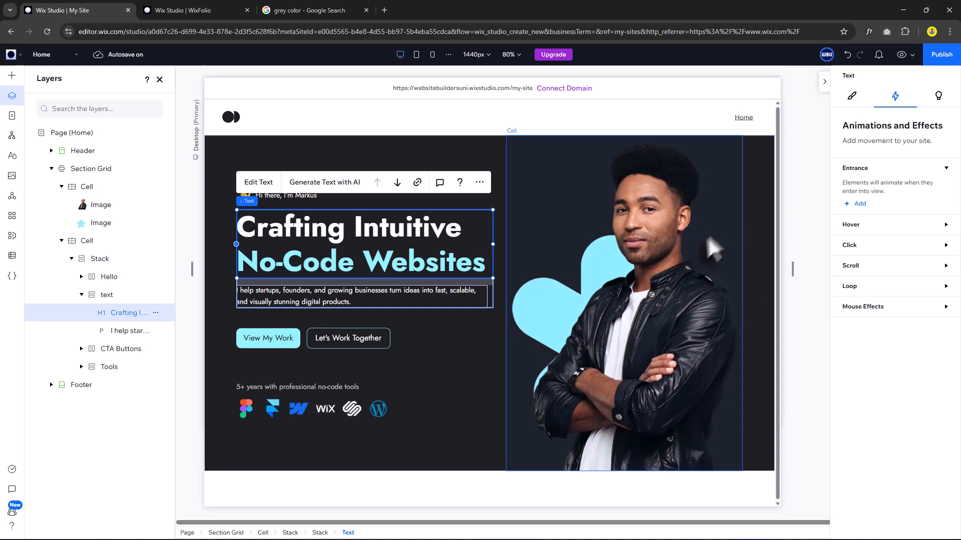
{"action": "left_click", "coordinate": [856, 204]}
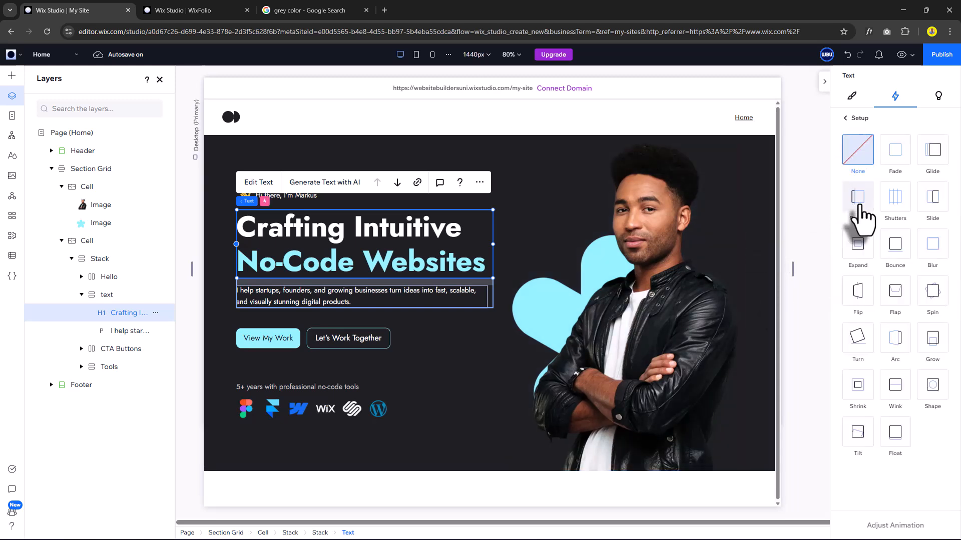
{"action": "left_click", "coordinate": [934, 197]}
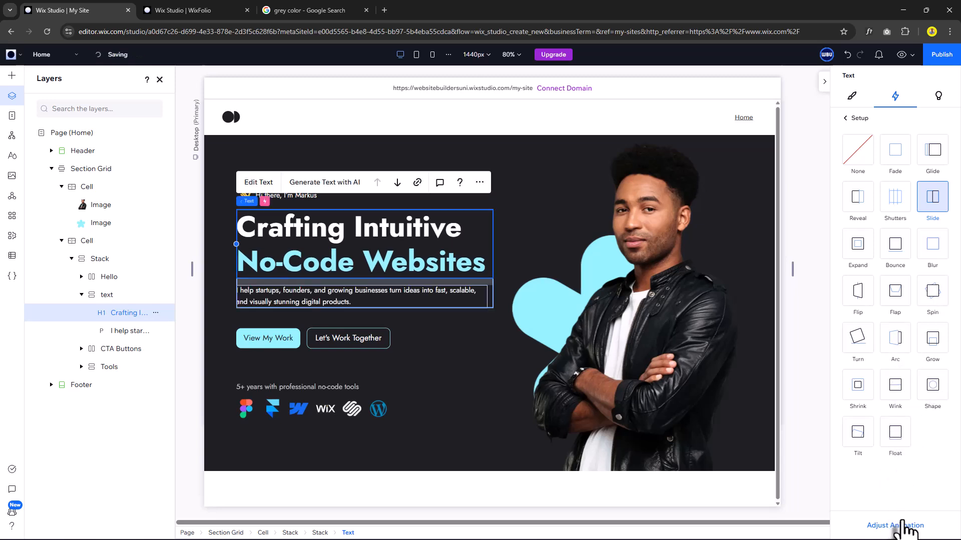
{"action": "left_click", "coordinate": [895, 525]}
{"action": "left_click", "coordinate": [928, 251]}
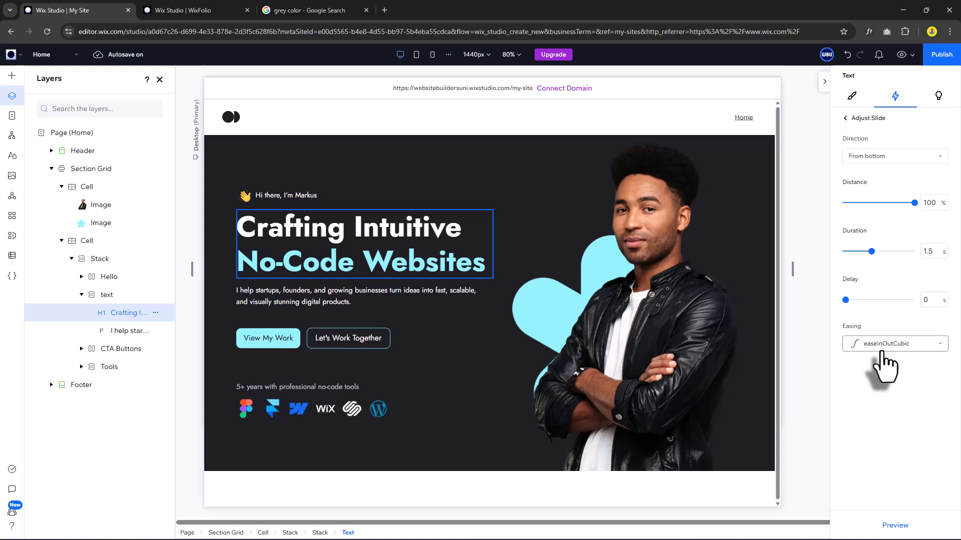
{"action": "left_click", "coordinate": [933, 300]}
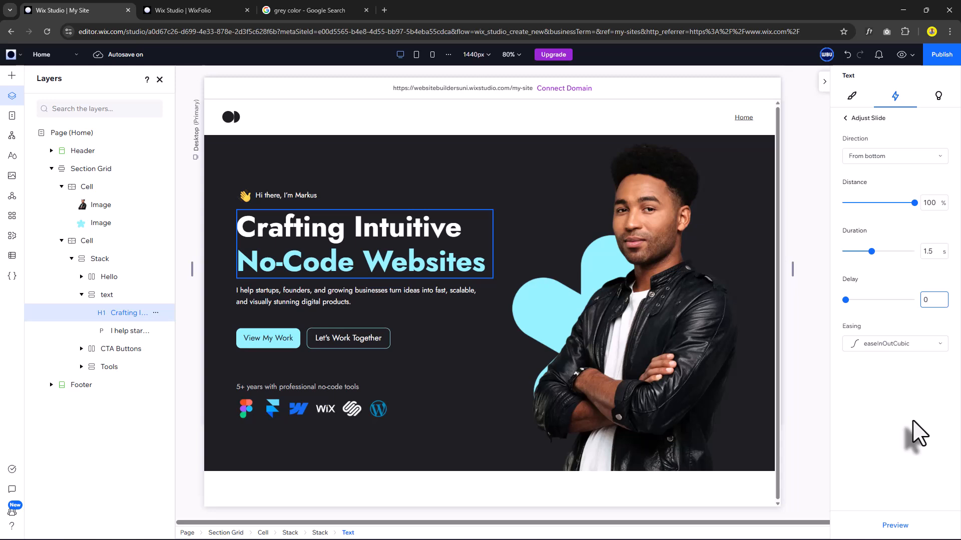
{"action": "key", "text": "Return"}
{"action": "left_click", "coordinate": [900, 527]}
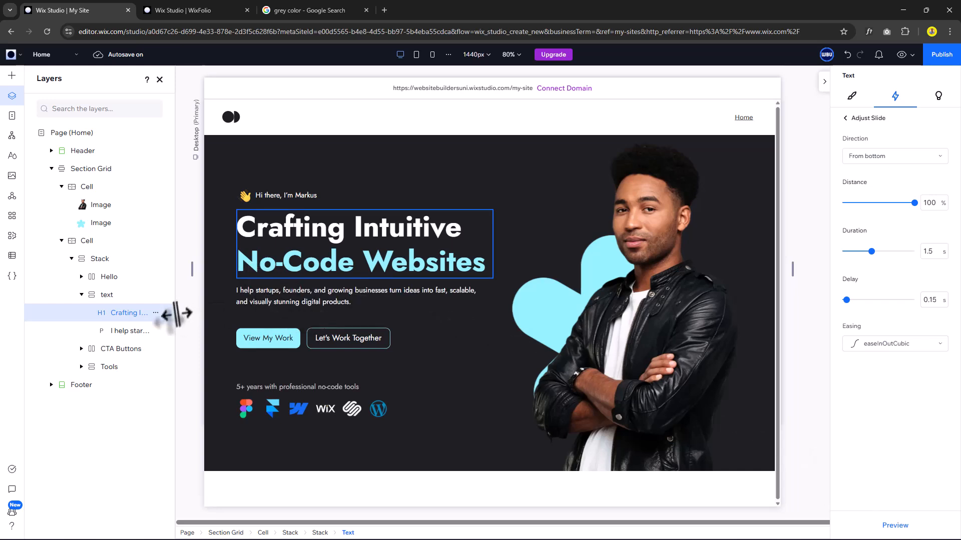
{"action": "left_click", "coordinate": [141, 336]}
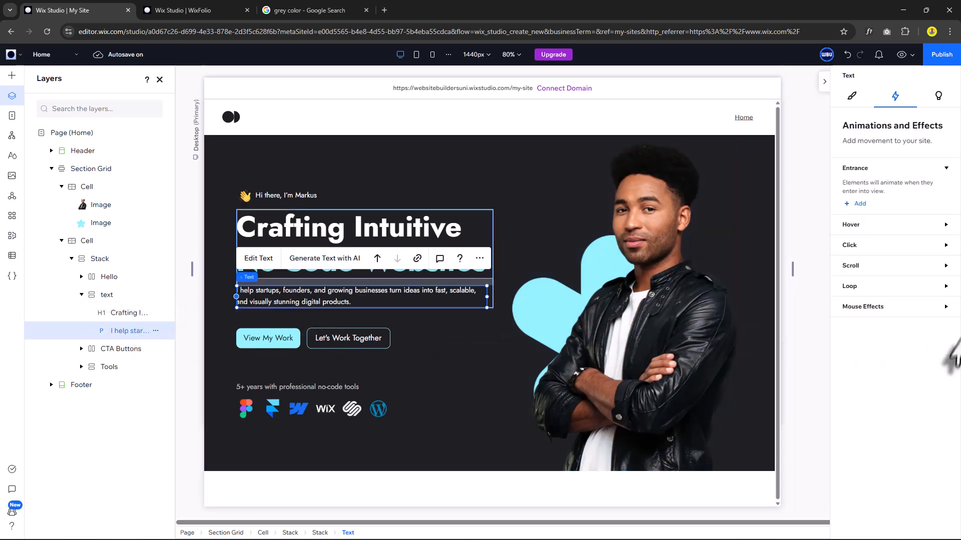
Give the intro paragraph a Slide entrance with 1.5 s duration and 0.3 s delay.
{"action": "left_click", "coordinate": [859, 204]}
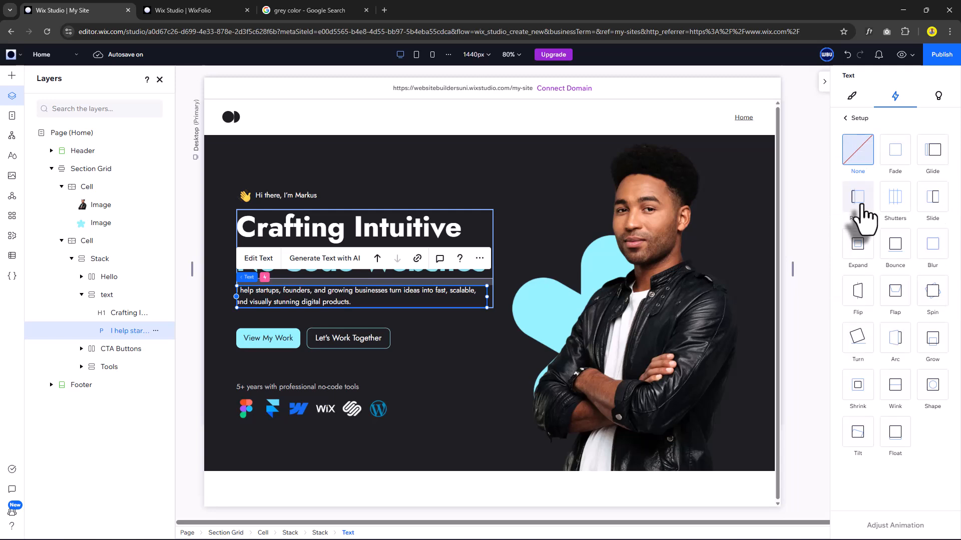
{"action": "left_click", "coordinate": [934, 204]}
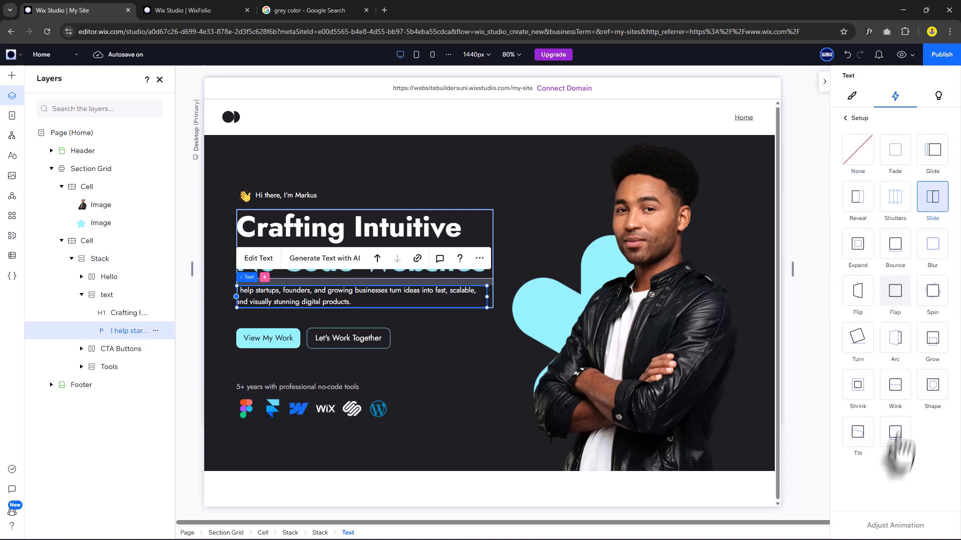
{"action": "left_click", "coordinate": [895, 526]}
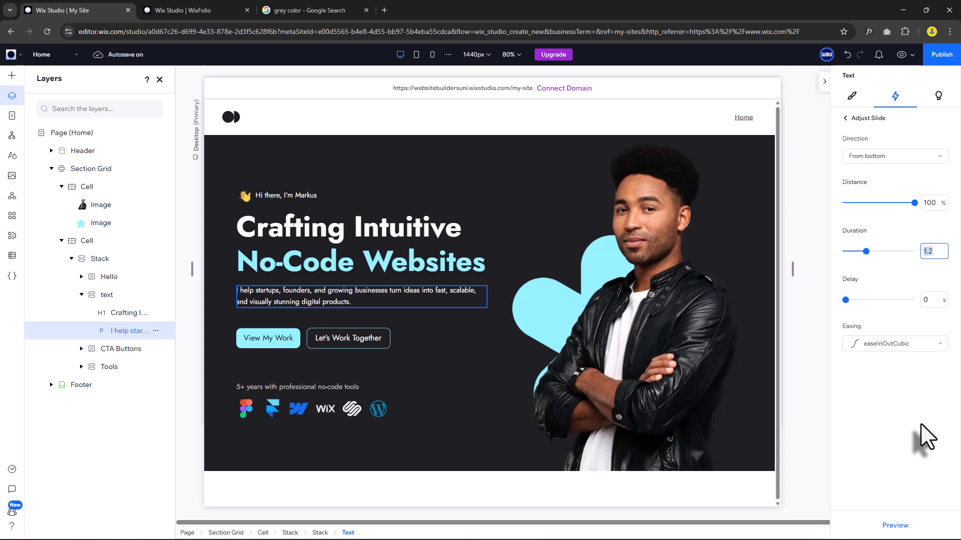
{"action": "key", "text": "Return"}
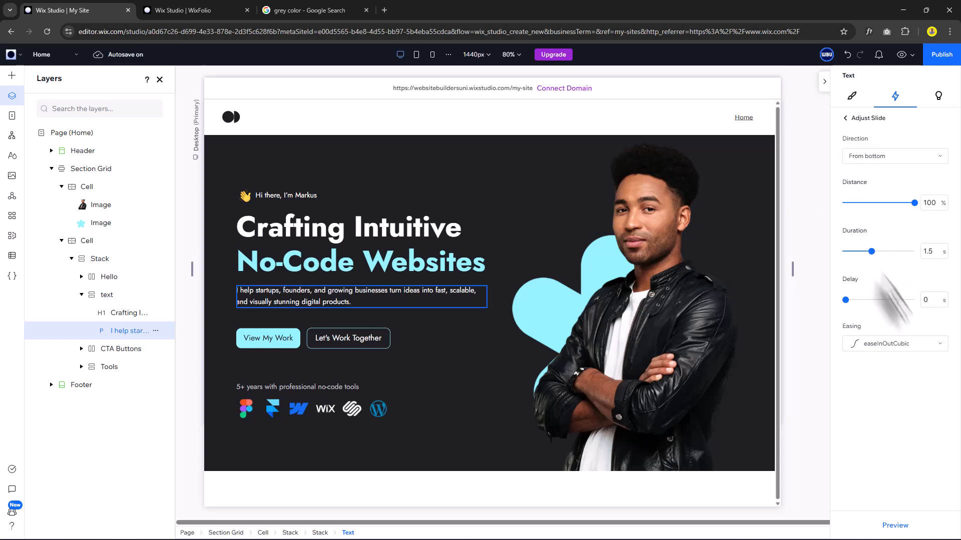
{"action": "left_click", "coordinate": [928, 302]}
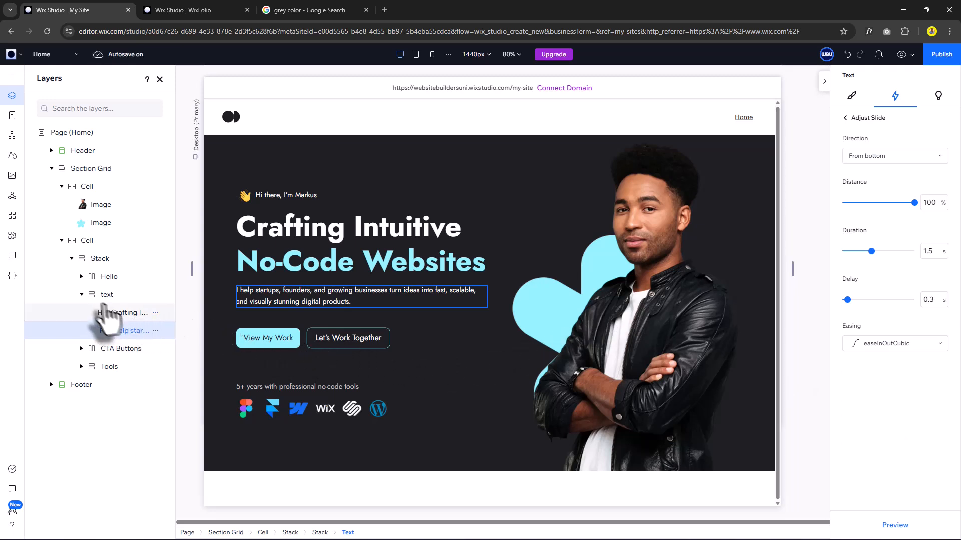
{"action": "left_click", "coordinate": [81, 295]}
{"action": "left_click", "coordinate": [107, 313]}
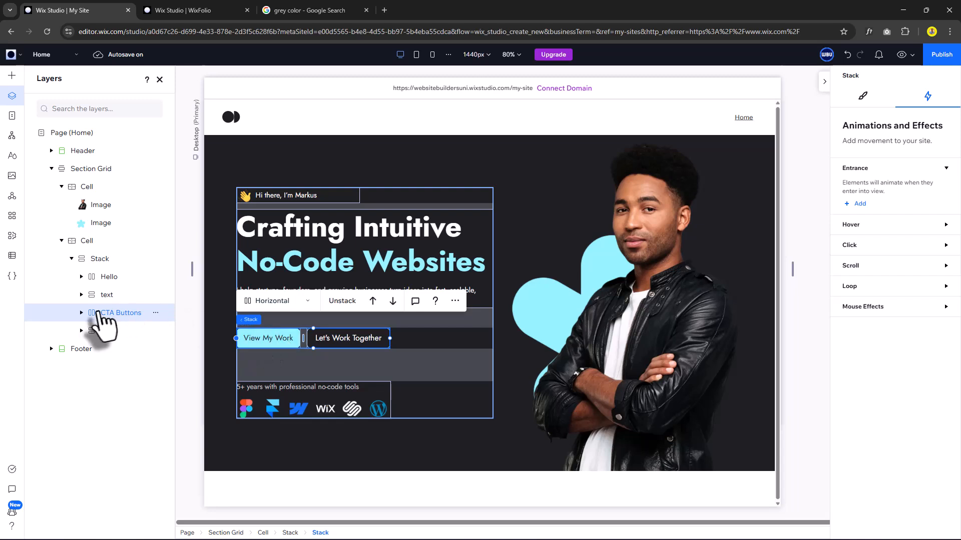
Give the View My Work button a 1.2 s Slide entrance from bottom with a 0.45 s delay.
{"action": "left_click", "coordinate": [82, 313]}
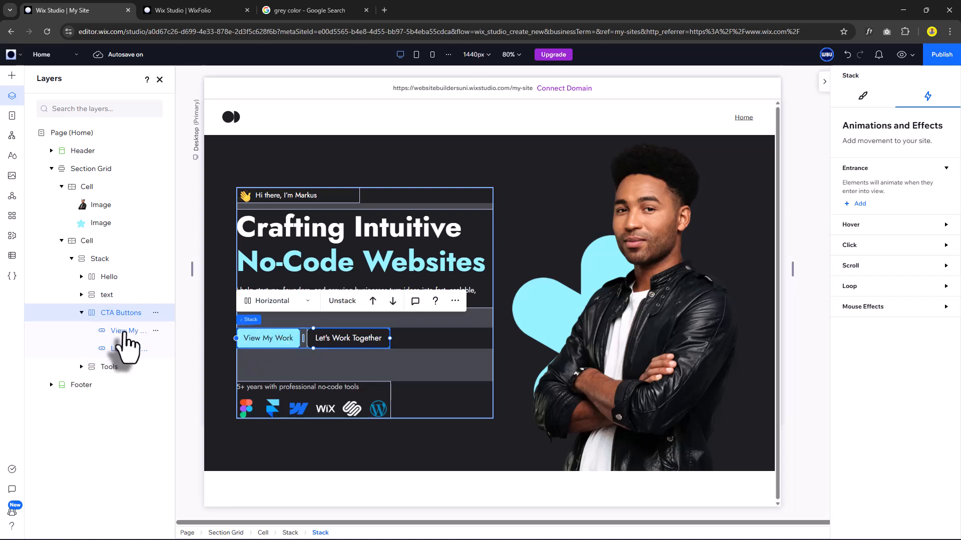
{"action": "left_click", "coordinate": [124, 332]}
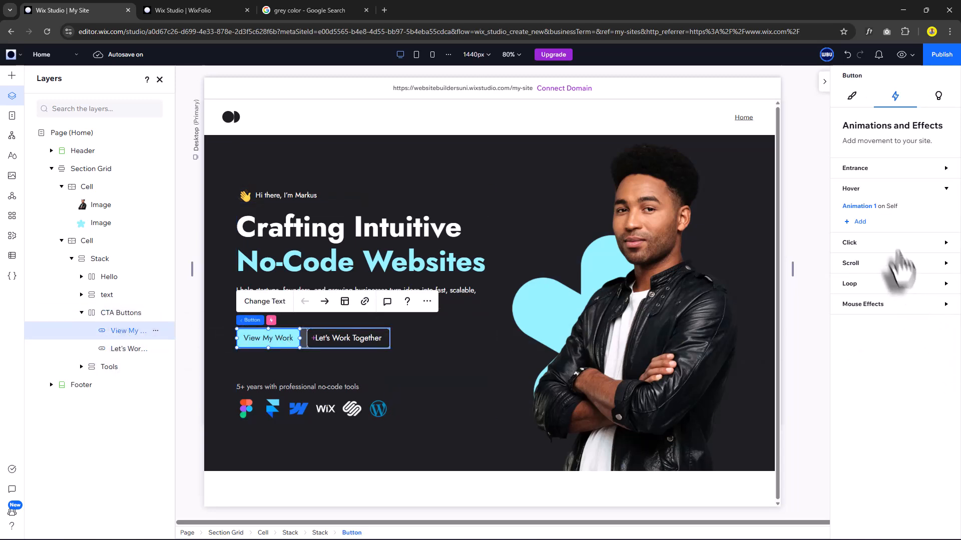
{"action": "left_click", "coordinate": [866, 169]}
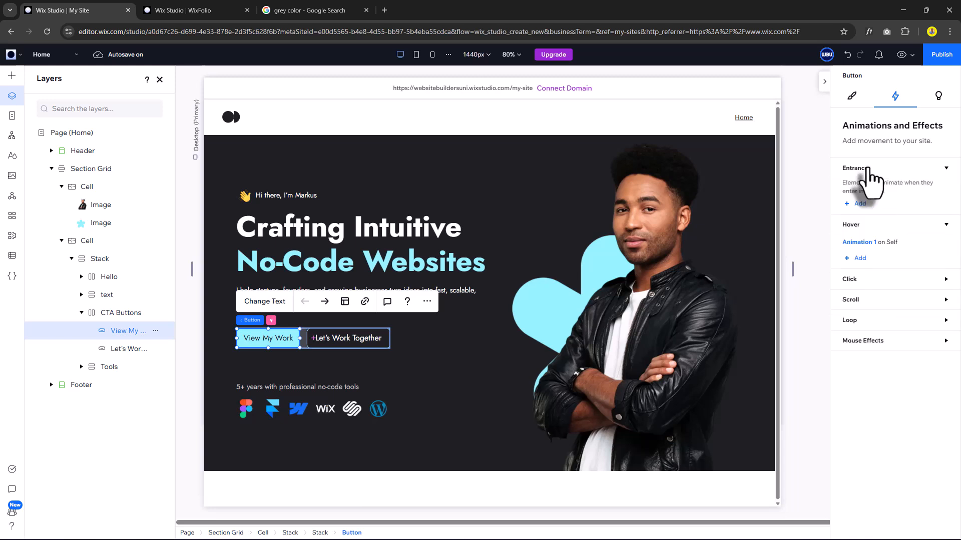
{"action": "left_click", "coordinate": [859, 205]}
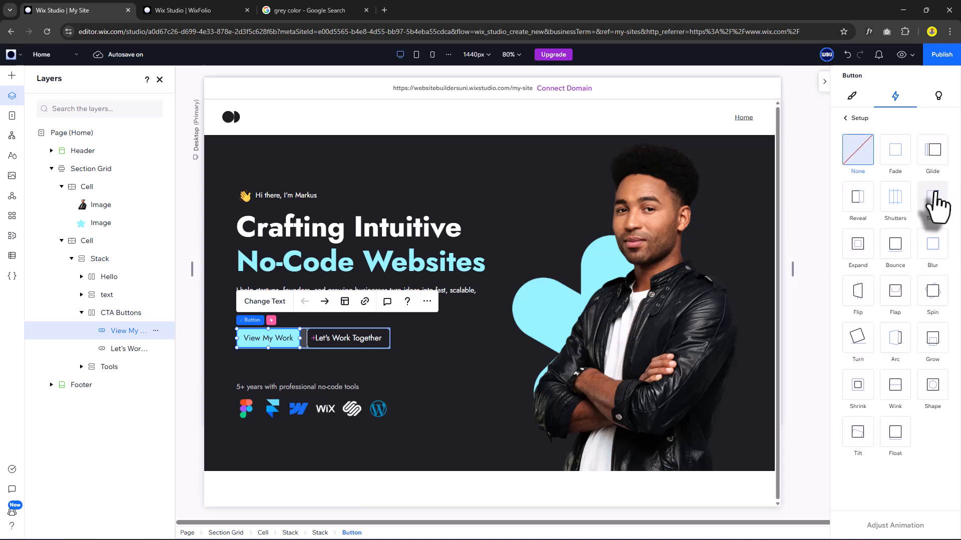
{"action": "left_click", "coordinate": [930, 200]}
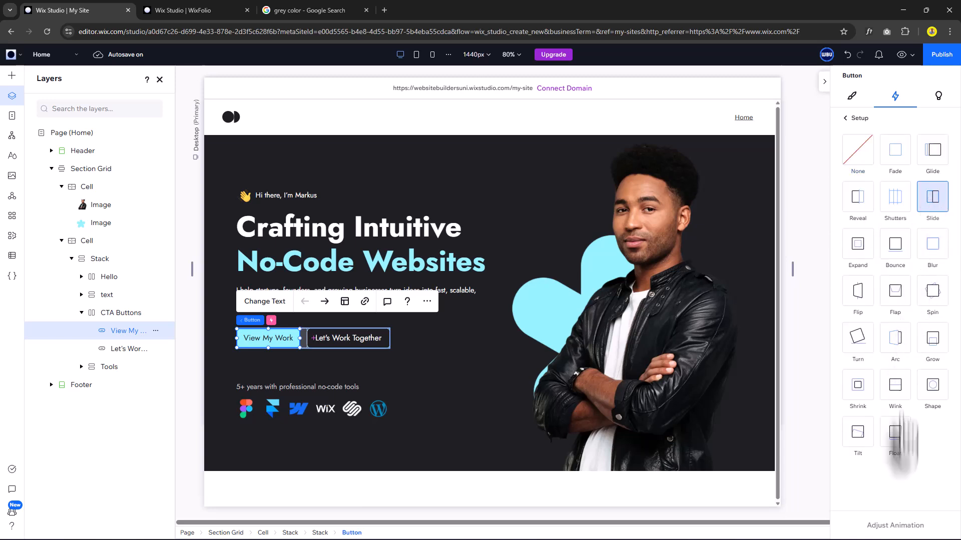
{"action": "left_click", "coordinate": [897, 525]}
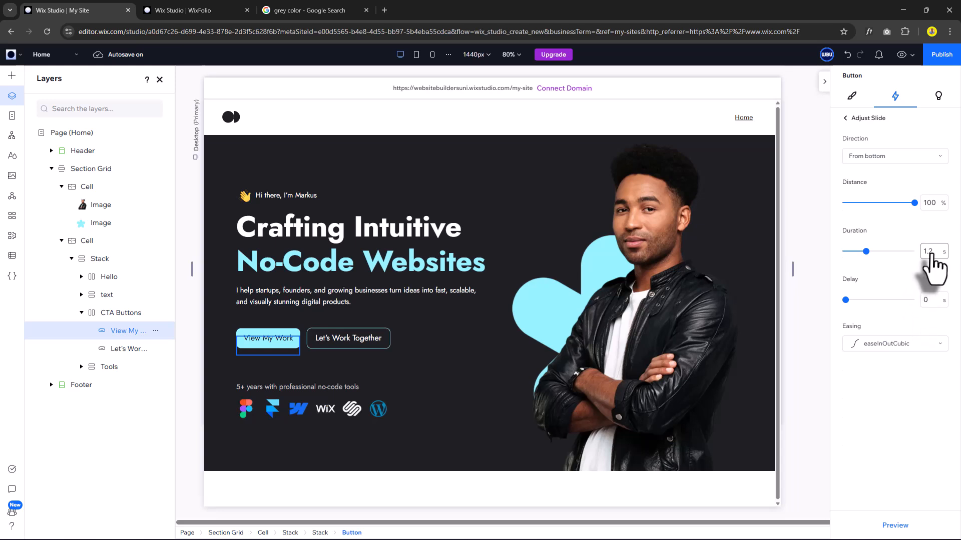
{"action": "left_click", "coordinate": [928, 300]}
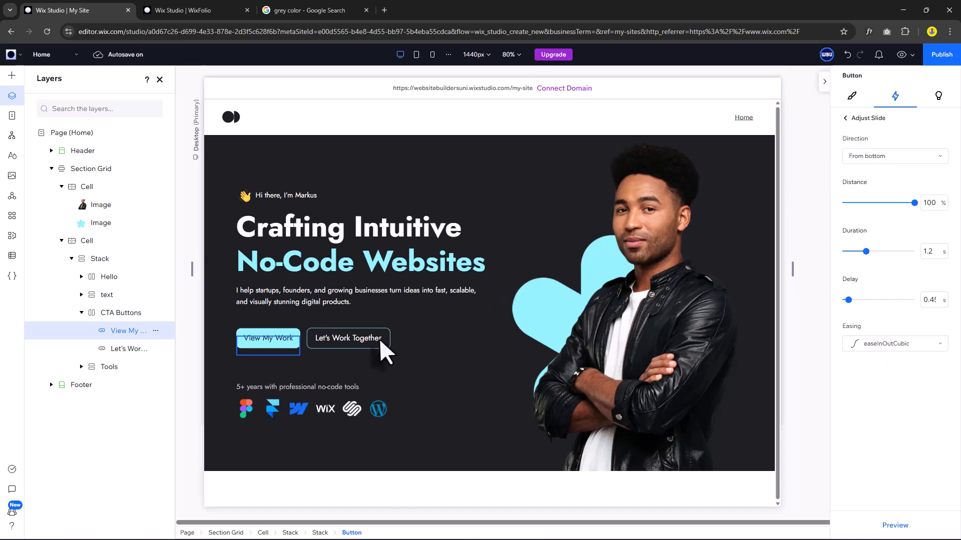
Give the Let's Work Together button a 1.2 s Slide entrance starting after a 0.6 s delay.
{"action": "left_click", "coordinate": [130, 350]}
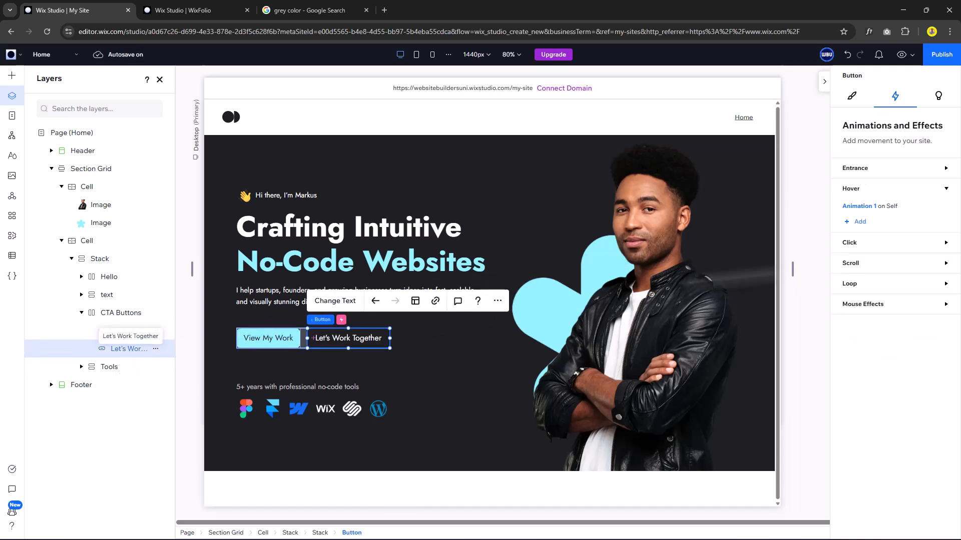
{"action": "left_click", "coordinate": [896, 169]}
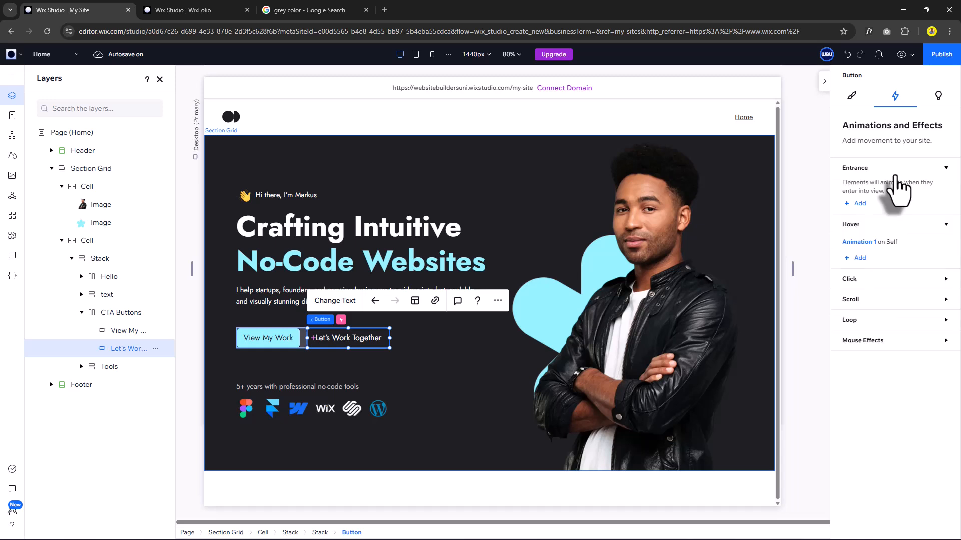
{"action": "left_click", "coordinate": [859, 203]}
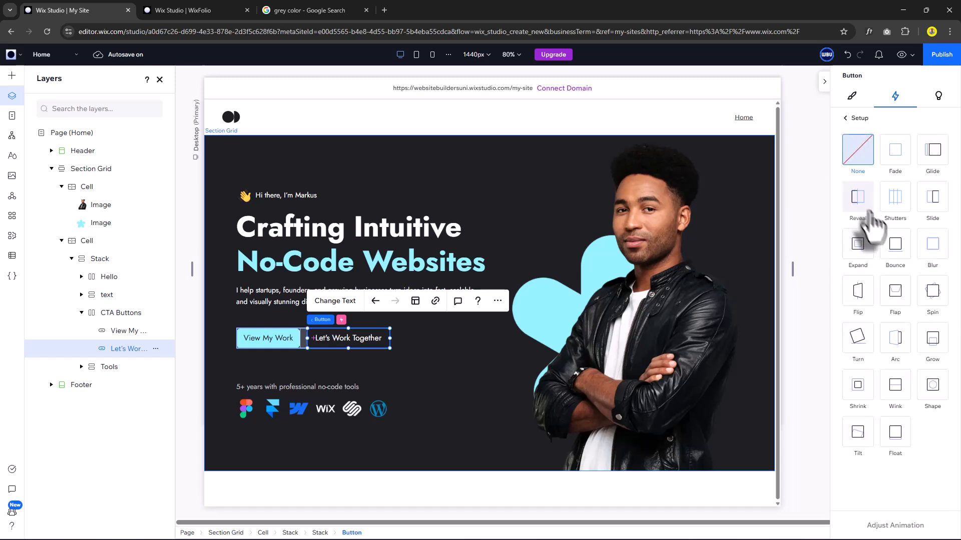
{"action": "left_click", "coordinate": [934, 212]}
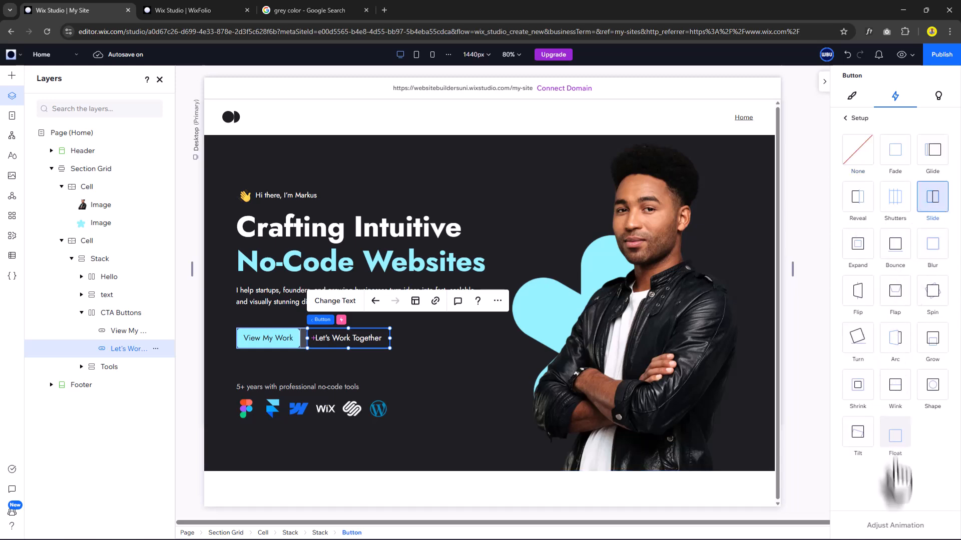
{"action": "left_click", "coordinate": [893, 525]}
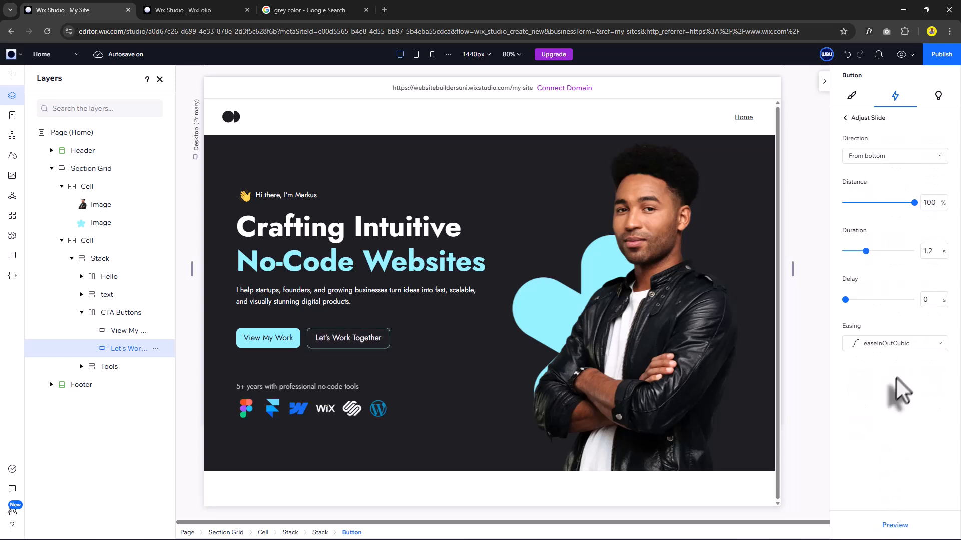
{"action": "left_click", "coordinate": [928, 300]}
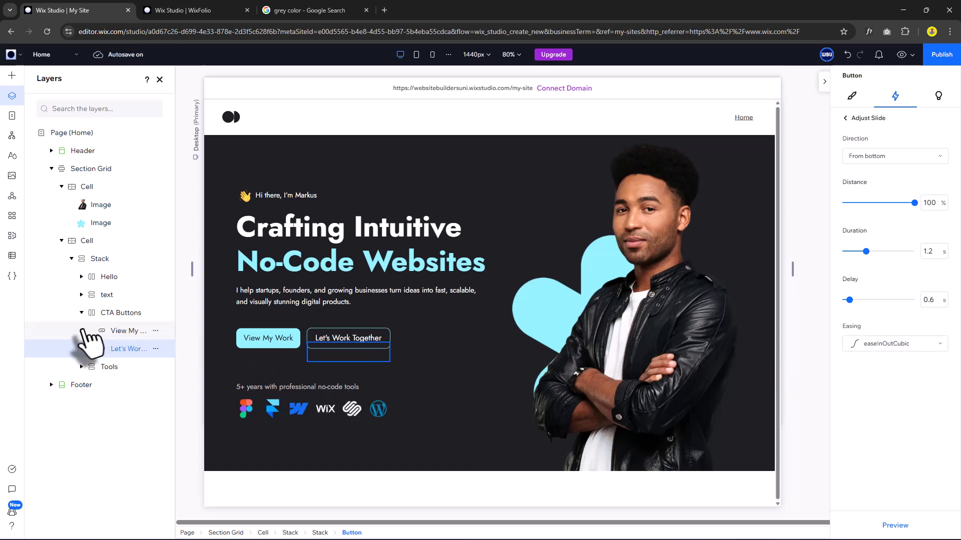
{"action": "left_click", "coordinate": [82, 314]}
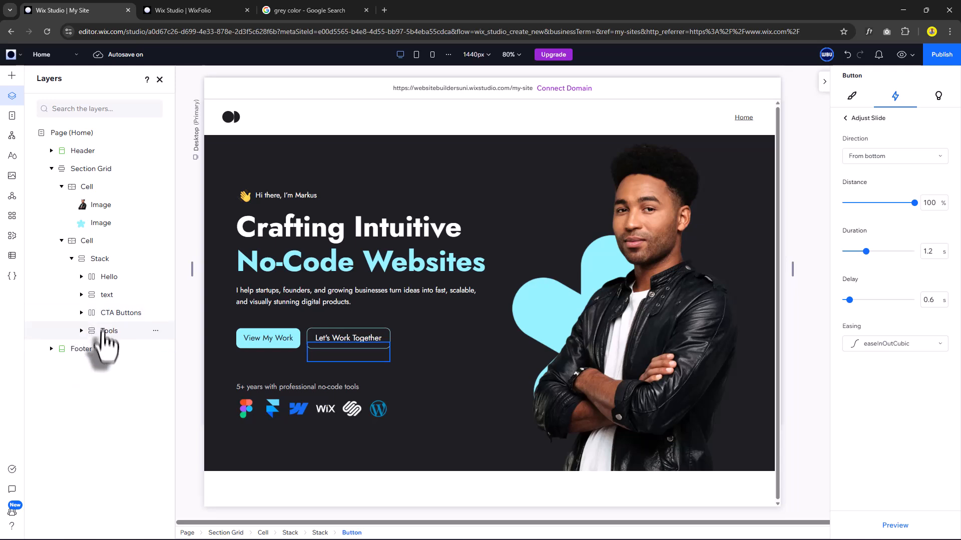
{"action": "left_click", "coordinate": [110, 332]}
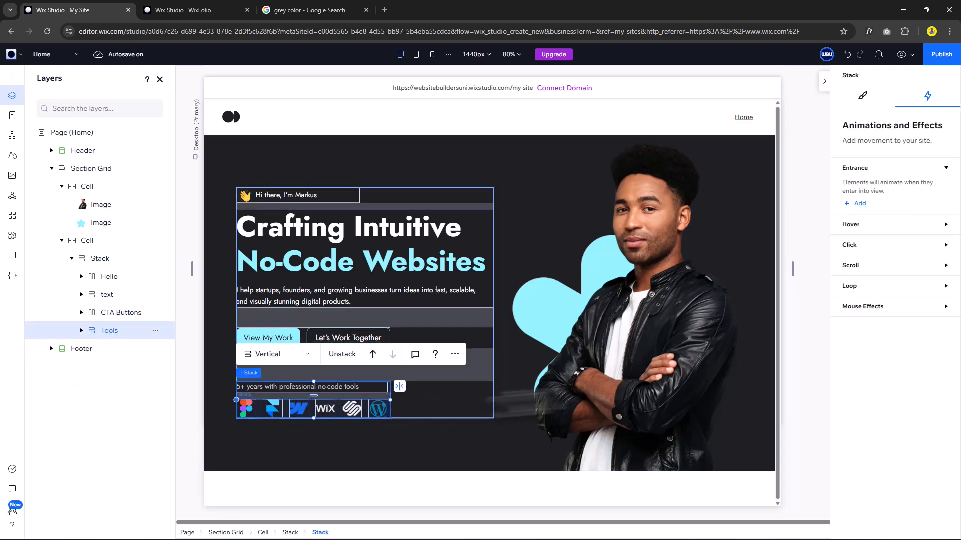
Add a Slide entrance to the Tools stack with direction set to From left.
{"action": "left_click", "coordinate": [857, 203]}
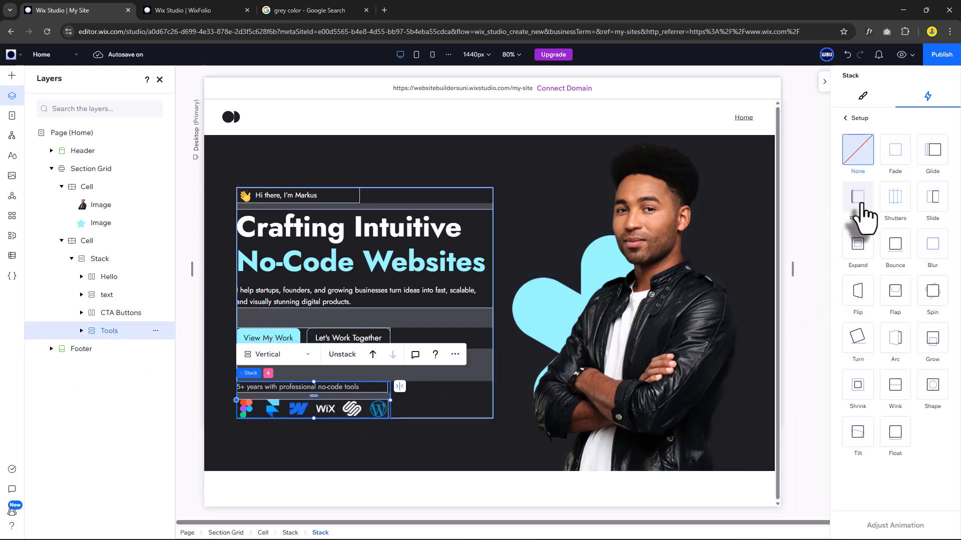
{"action": "left_click", "coordinate": [920, 203]}
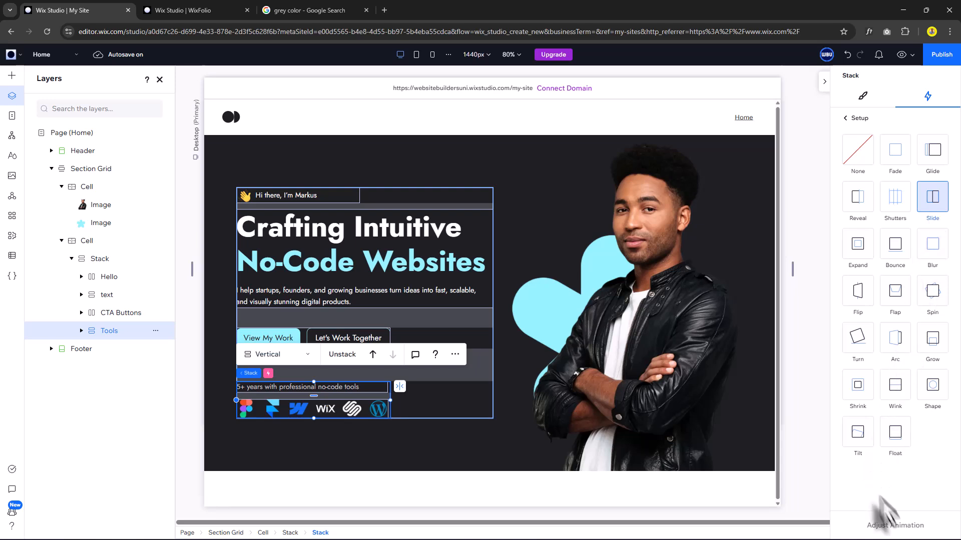
{"action": "left_click", "coordinate": [902, 530]}
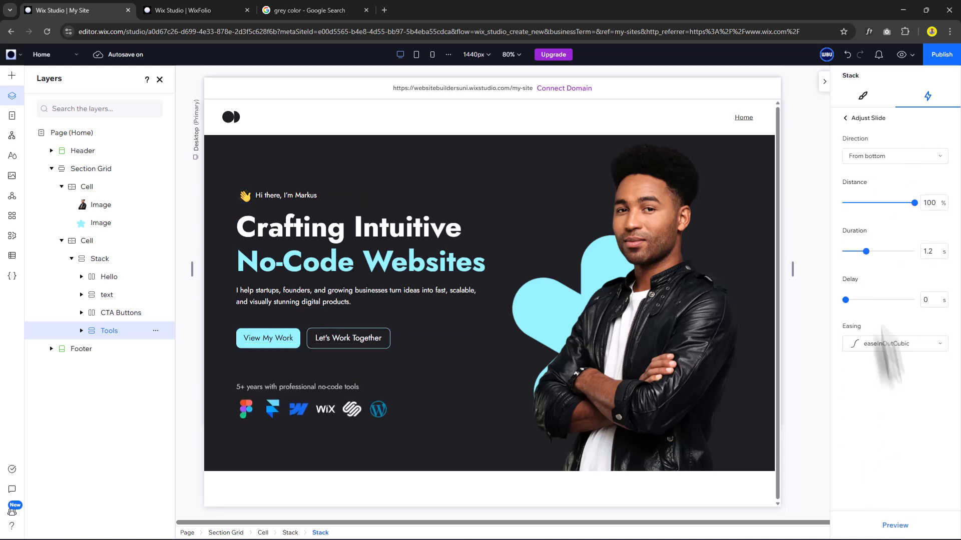
{"action": "left_click", "coordinate": [882, 157]}
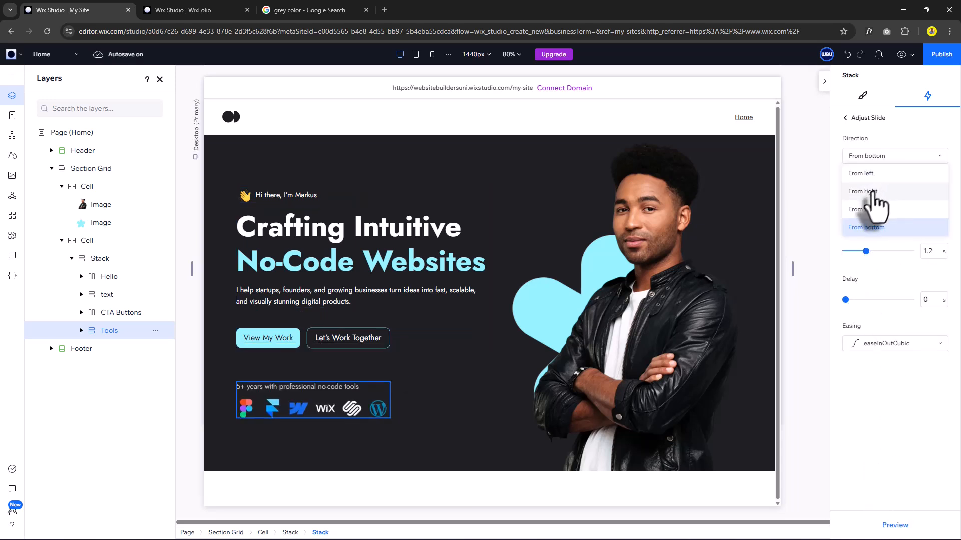
{"action": "left_click", "coordinate": [871, 174]}
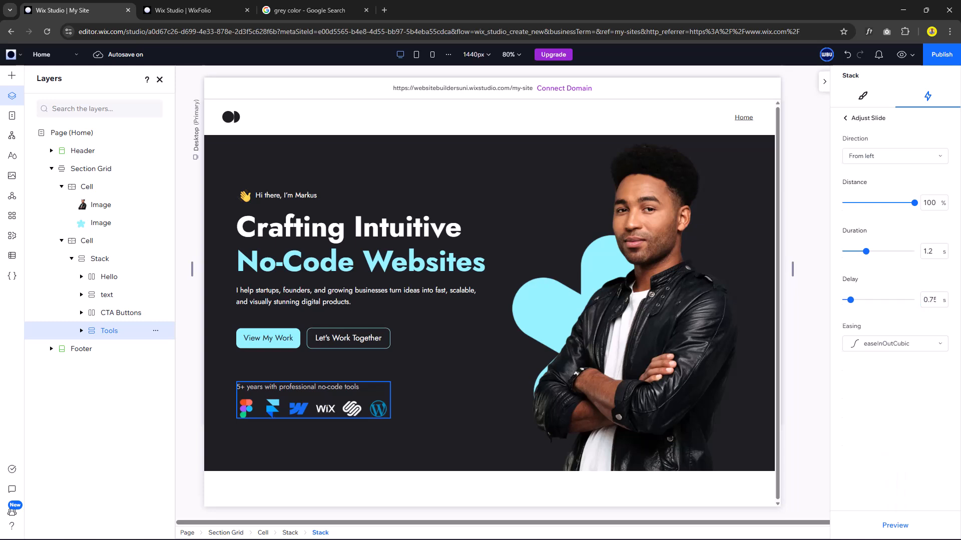
Preview the Tools stack's slide and set its duration to 1.5 s.
{"action": "left_click", "coordinate": [896, 527]}
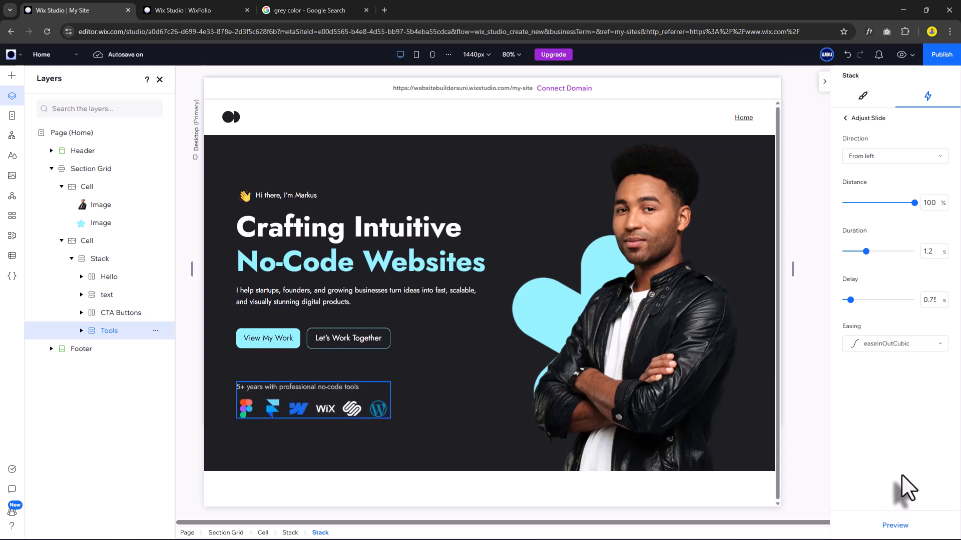
{"action": "left_click", "coordinate": [929, 253]}
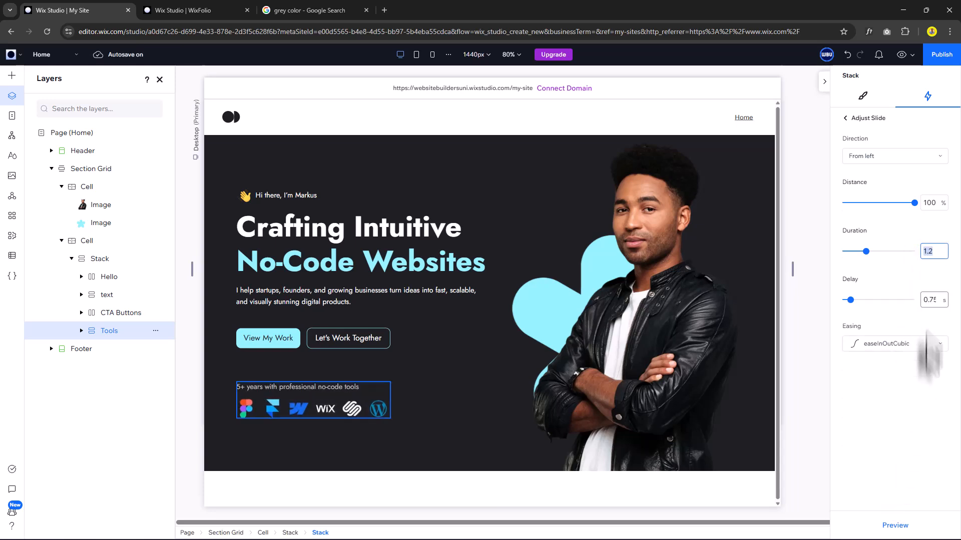
{"action": "type", "text": "1"}
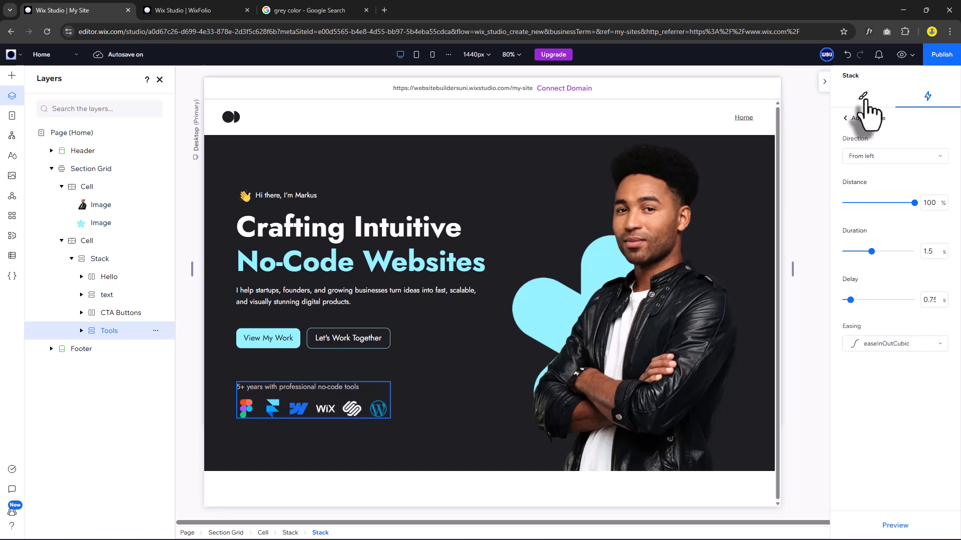
{"action": "left_click", "coordinate": [862, 95]}
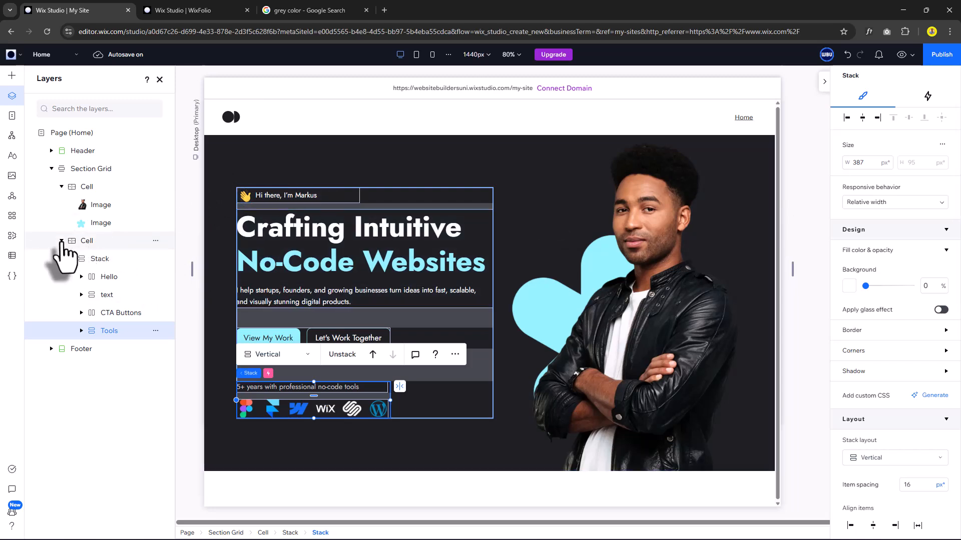
{"action": "left_click", "coordinate": [61, 240]}
Give the hero portrait photo a Fade entrance with a 0.1 s delay.
{"action": "left_click", "coordinate": [100, 205]}
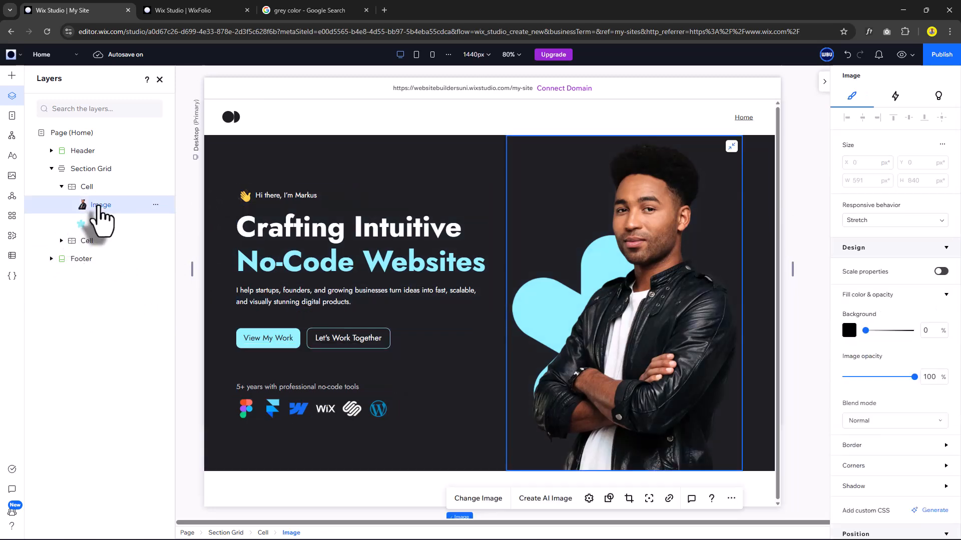
{"action": "left_click", "coordinate": [895, 96]}
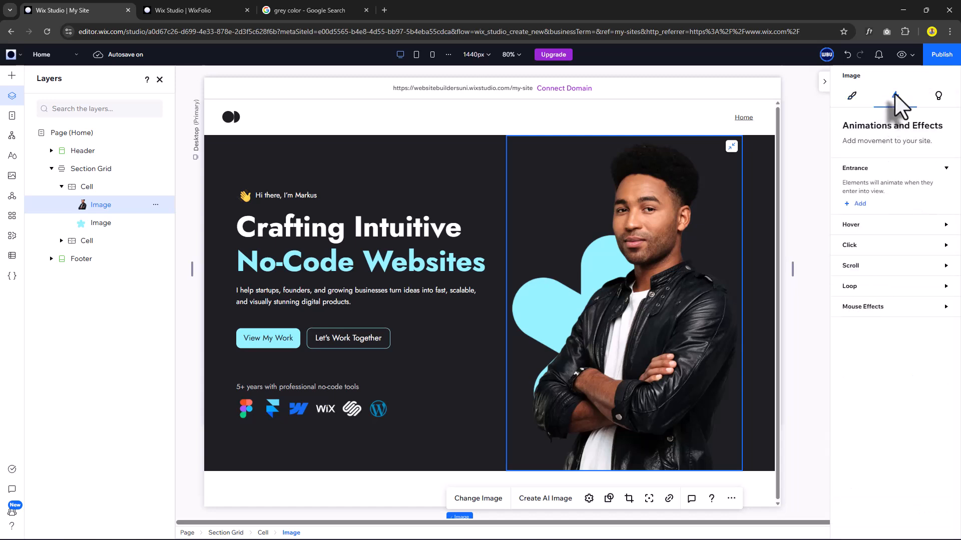
{"action": "left_click", "coordinate": [862, 205]}
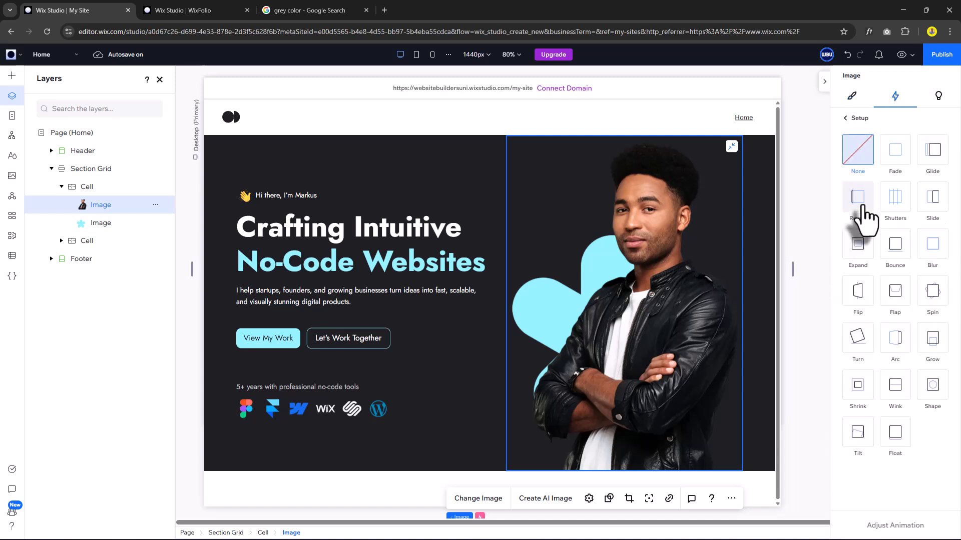
{"action": "left_click", "coordinate": [896, 156]}
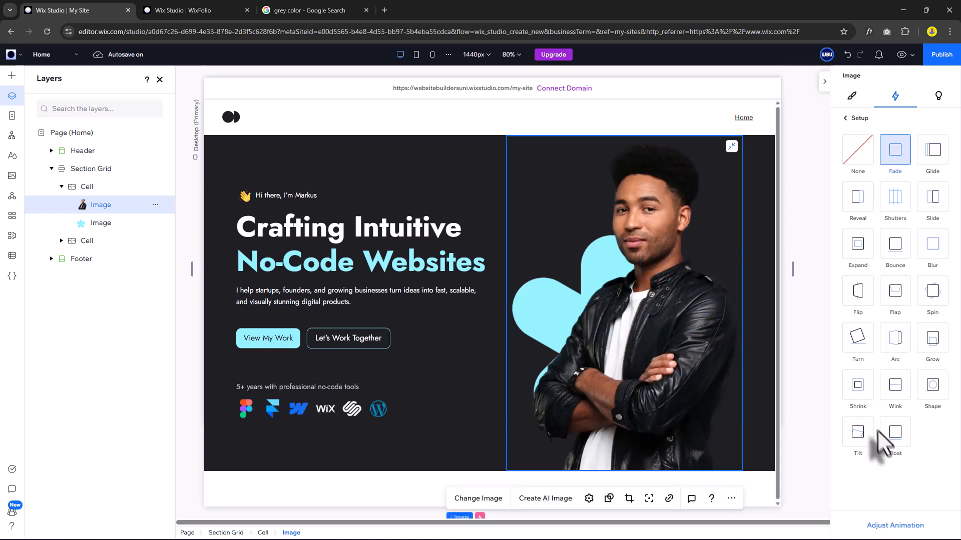
{"action": "left_click", "coordinate": [896, 525]}
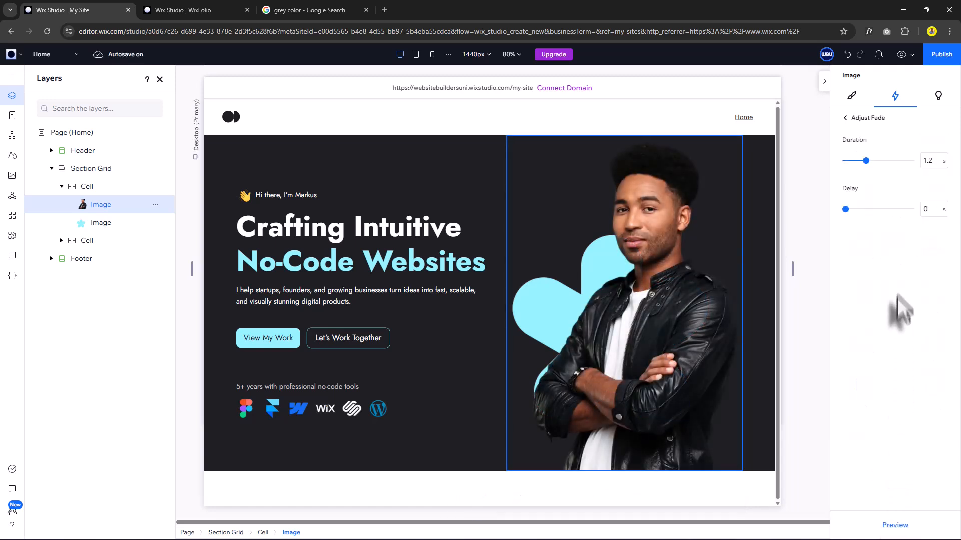
{"action": "left_click", "coordinate": [931, 210]}
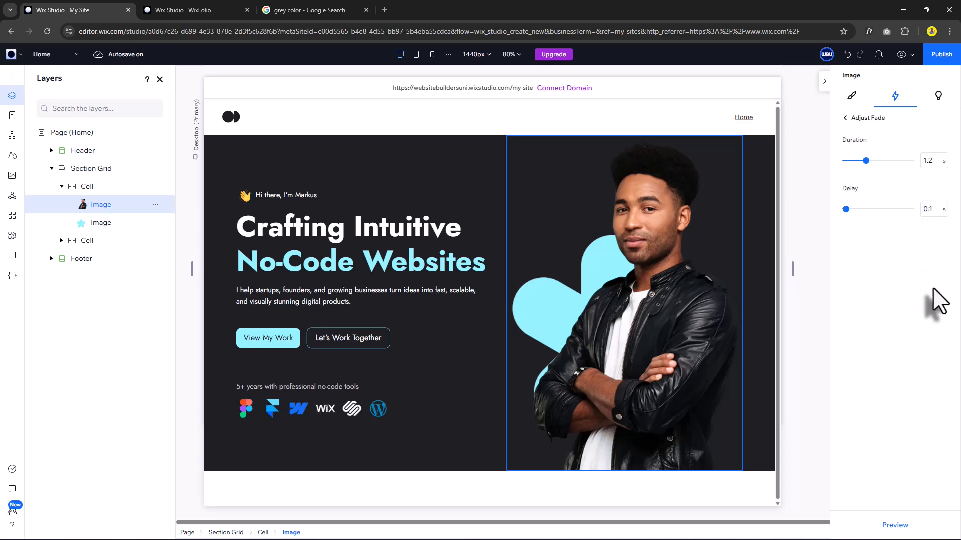
{"action": "left_click", "coordinate": [103, 224]}
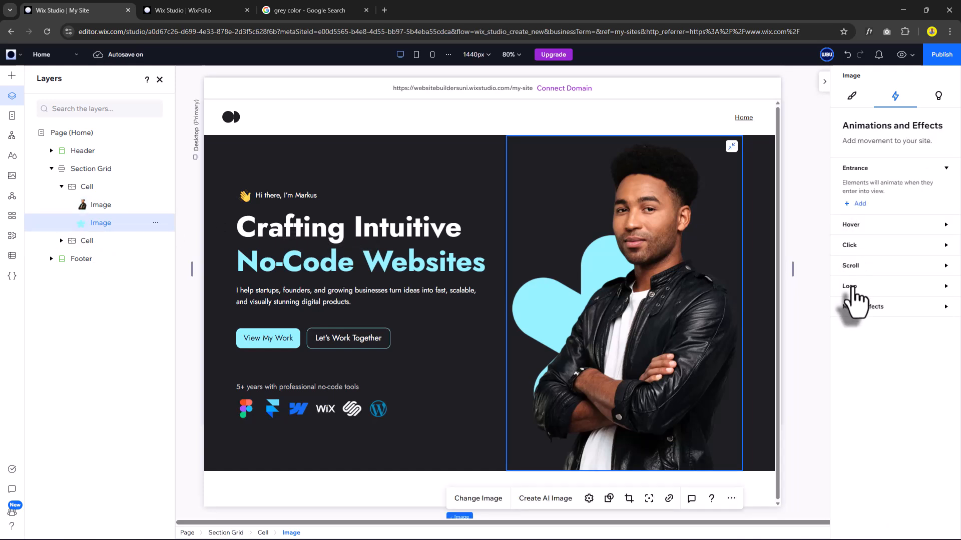
Add a looping Spin animation to the blue star shape with a 50 s duration.
{"action": "left_click", "coordinate": [854, 314]}
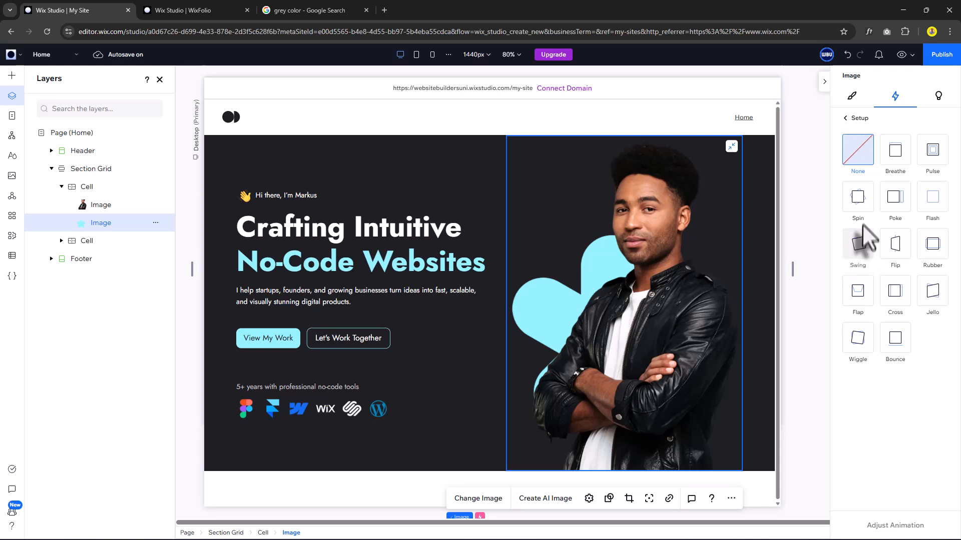
{"action": "left_click", "coordinate": [858, 201]}
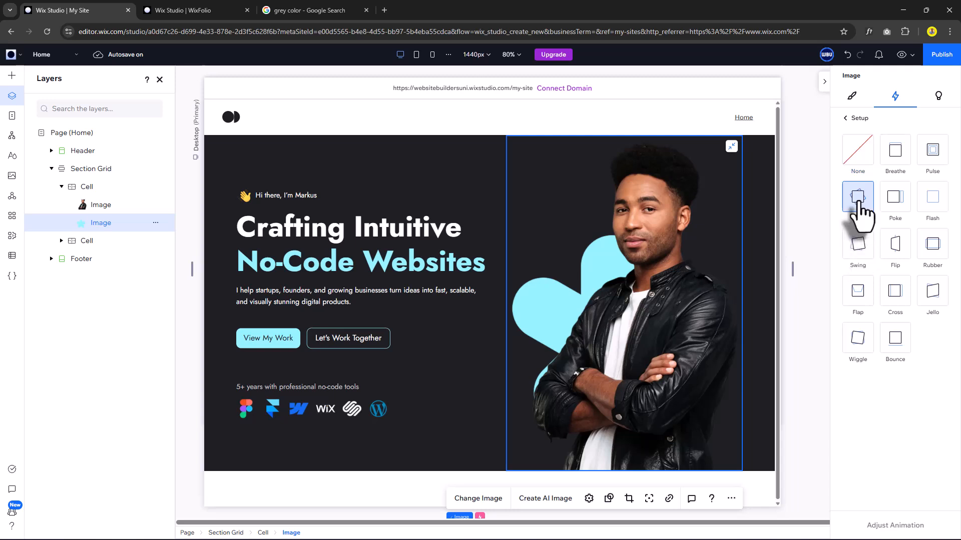
{"action": "left_click", "coordinate": [898, 526]}
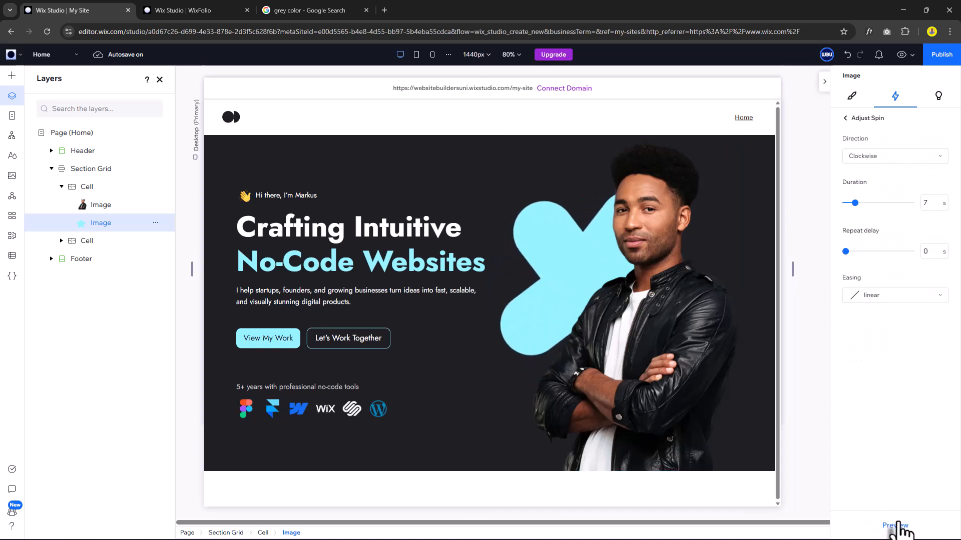
{"action": "left_click", "coordinate": [924, 204]}
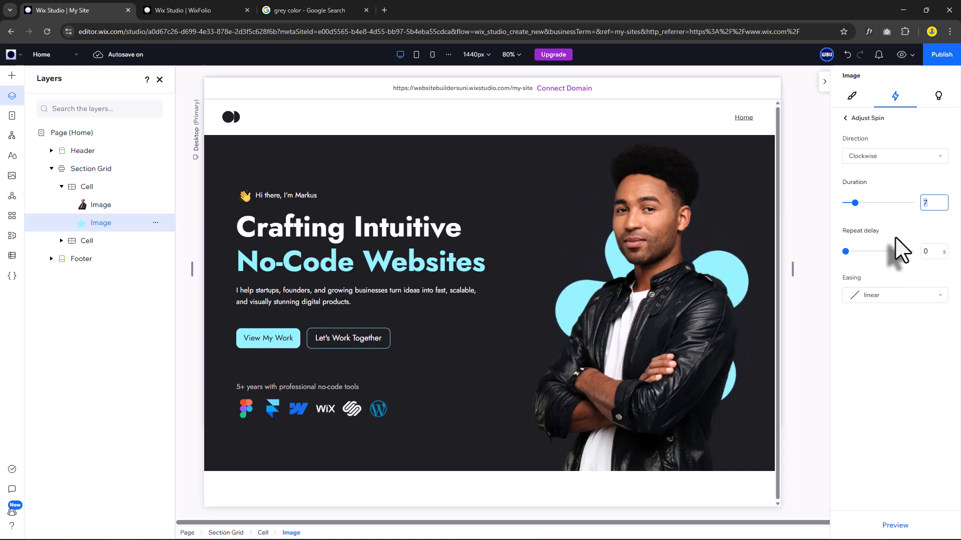
{"action": "type", "text": "50"}
{"action": "key", "text": "Return"}
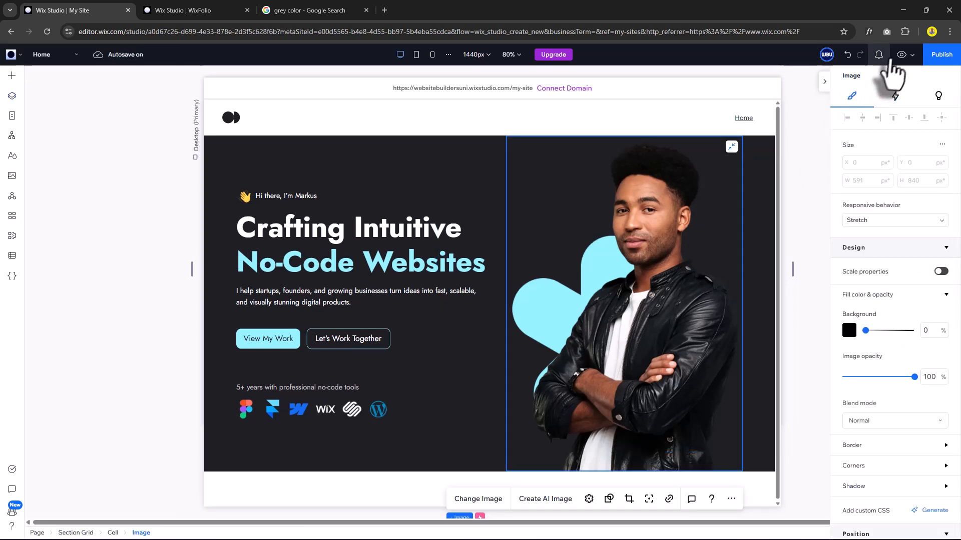
{"action": "left_click", "coordinate": [900, 55]}
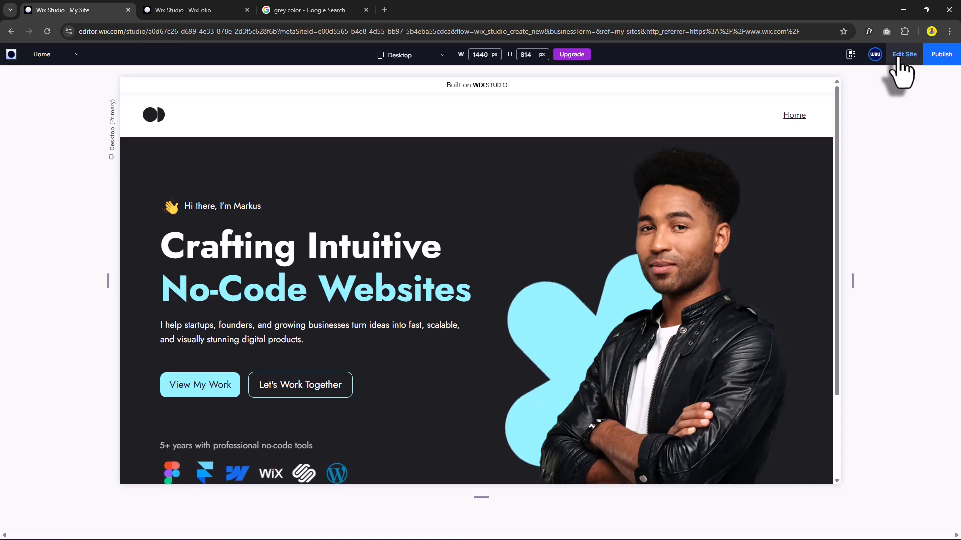
{"action": "scroll", "coordinate": [539, 269], "scroll_direction": "down", "scroll_amount": 2}
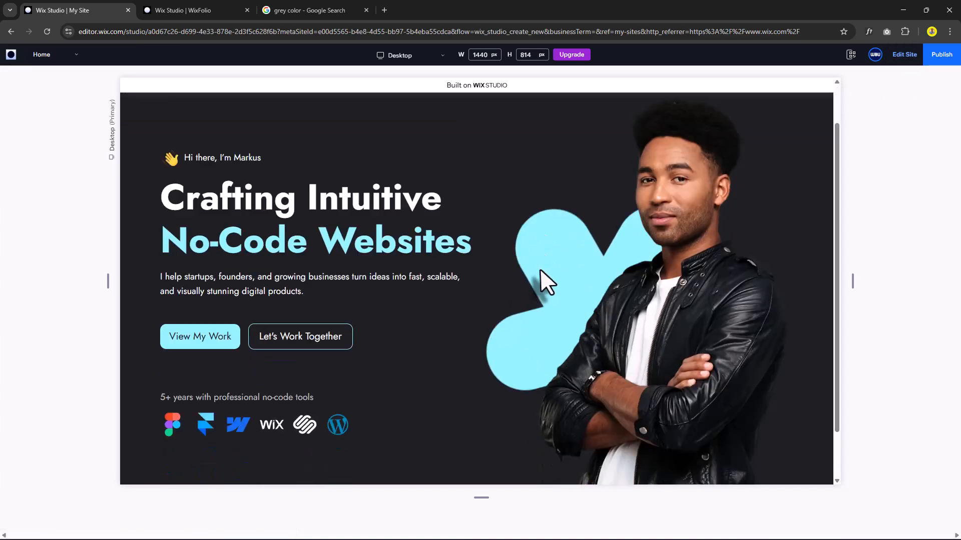
{"action": "scroll", "coordinate": [539, 268], "scroll_direction": "up", "scroll_amount": 2}
{"action": "scroll", "coordinate": [539, 268], "scroll_direction": "down", "scroll_amount": 1}
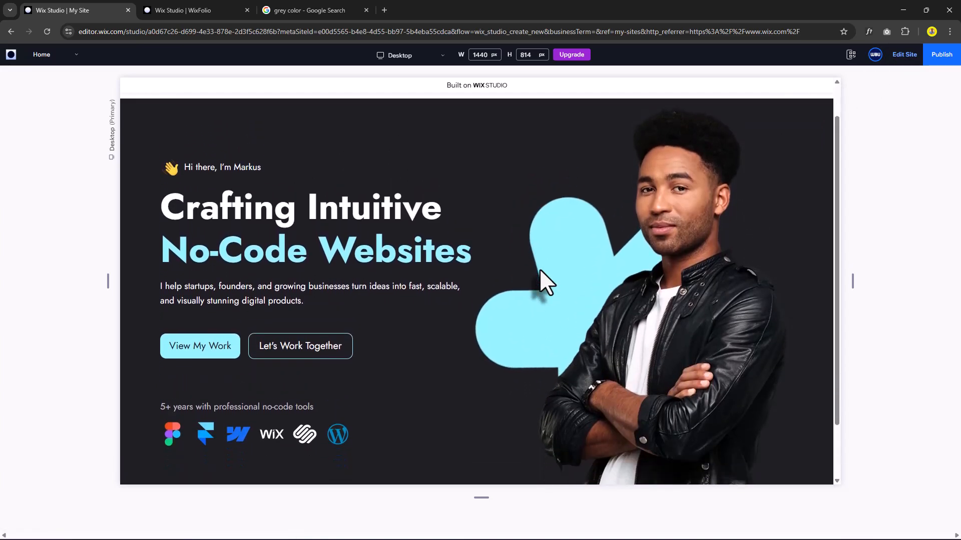
{"action": "scroll", "coordinate": [539, 269], "scroll_direction": "up", "scroll_amount": 1}
{"action": "scroll", "coordinate": [539, 269], "scroll_direction": "down", "scroll_amount": 1}
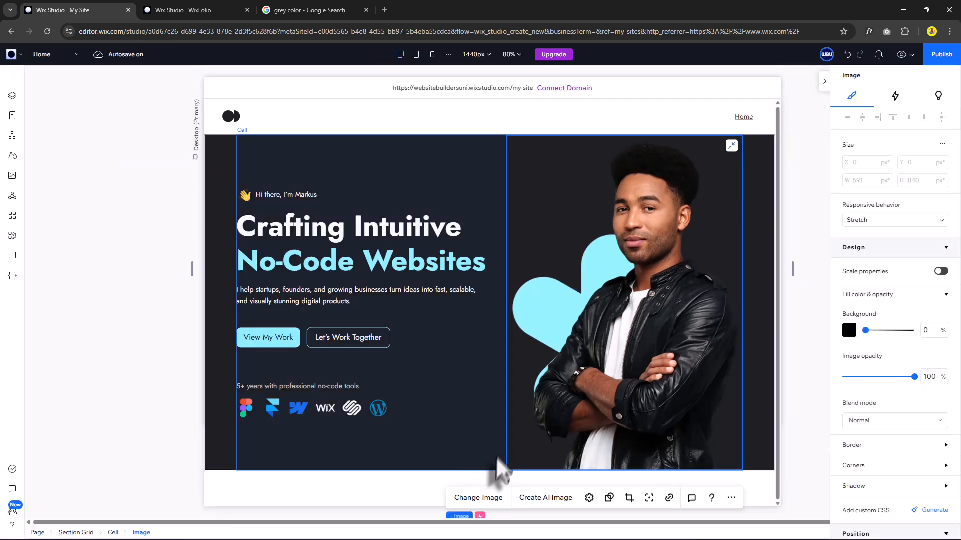
Add a blank section below the hero, 160 px tall, with the dark background colour.
{"action": "left_click", "coordinate": [493, 471]}
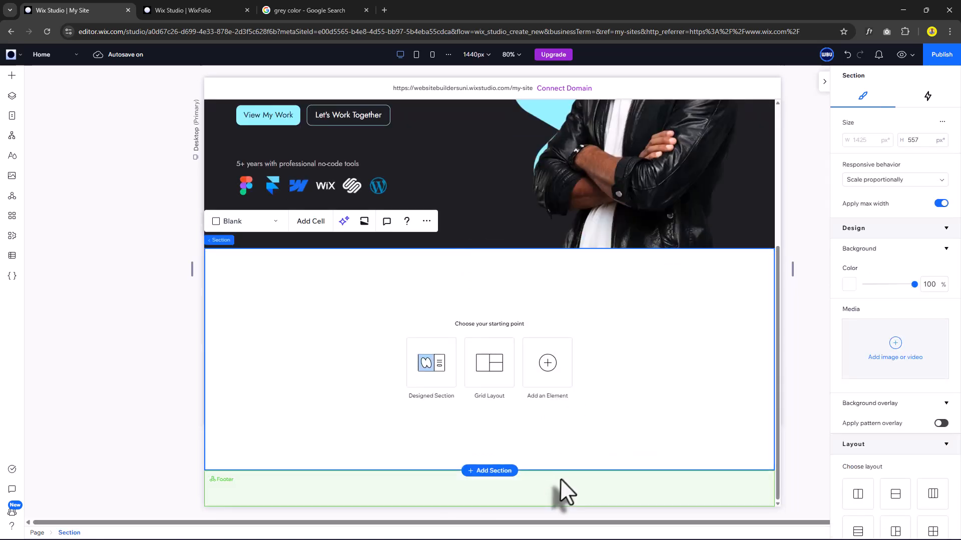
{"action": "left_click_drag", "start_coordinate": [560, 471], "coordinate": [550, 312]}
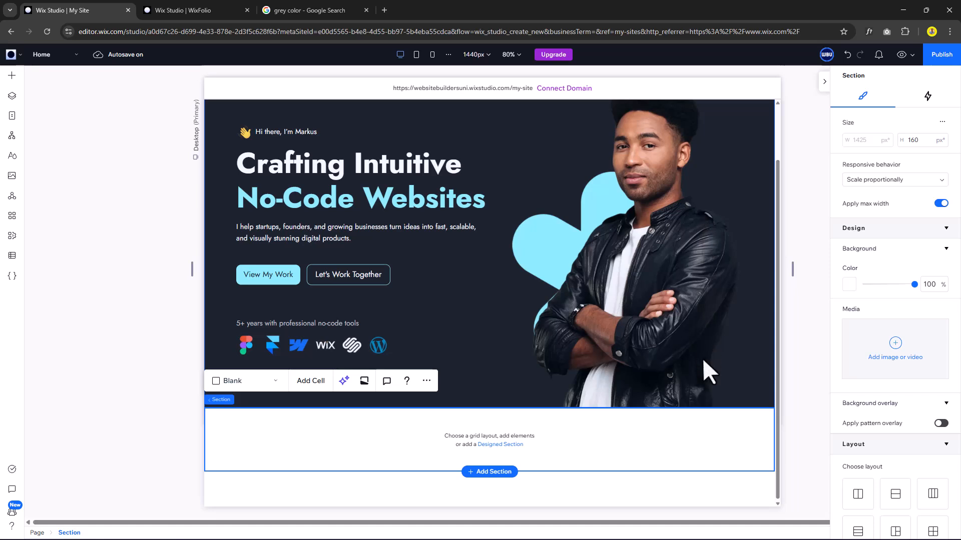
{"action": "left_click", "coordinate": [849, 284]}
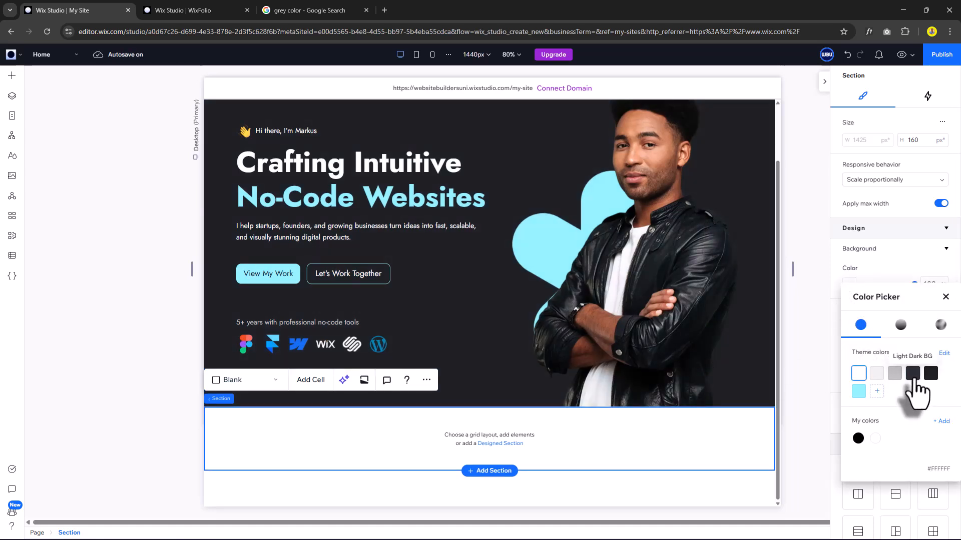
{"action": "left_click", "coordinate": [912, 375]}
{"action": "left_click", "coordinate": [945, 296]}
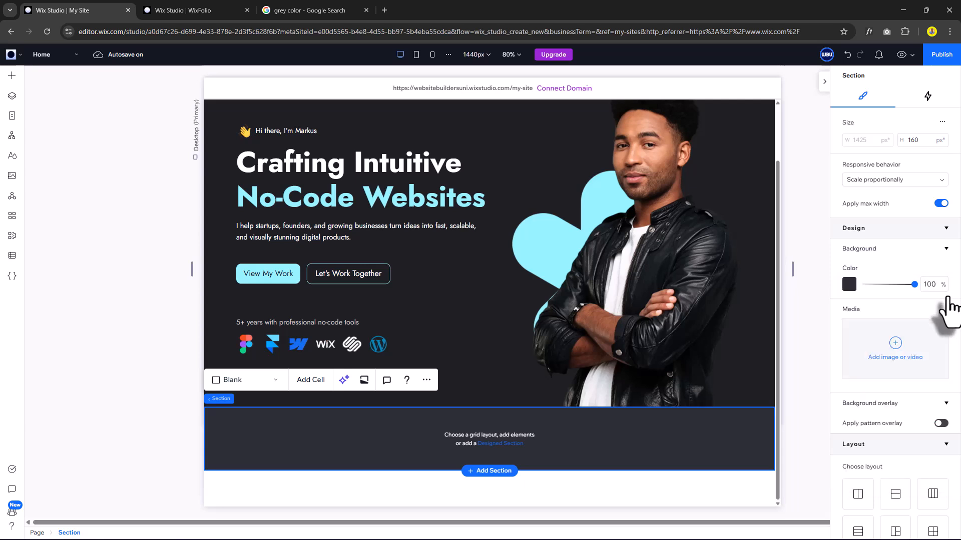
Set the section's horizontal padding to 80 and switch it to percentage (5.6%).
{"action": "scroll", "coordinate": [861, 403], "scroll_direction": "down", "scroll_amount": 5}
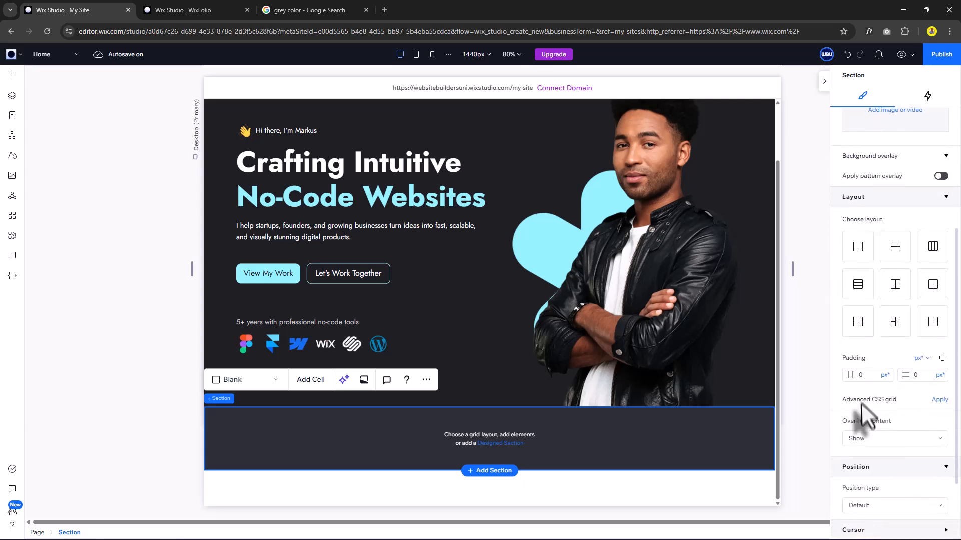
{"action": "left_click", "coordinate": [885, 386]}
{"action": "left_click", "coordinate": [884, 374]}
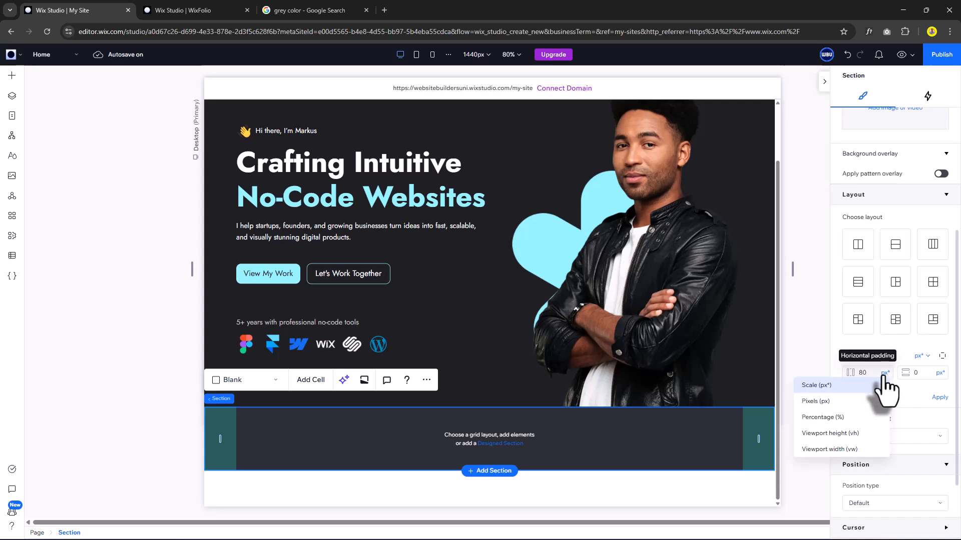
{"action": "left_click", "coordinate": [845, 418]}
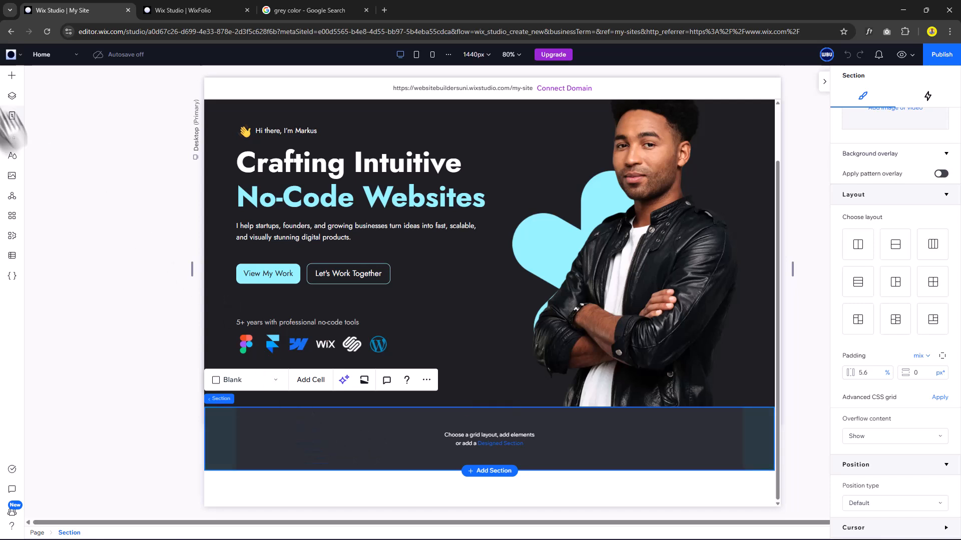
{"action": "left_click", "coordinate": [12, 75]}
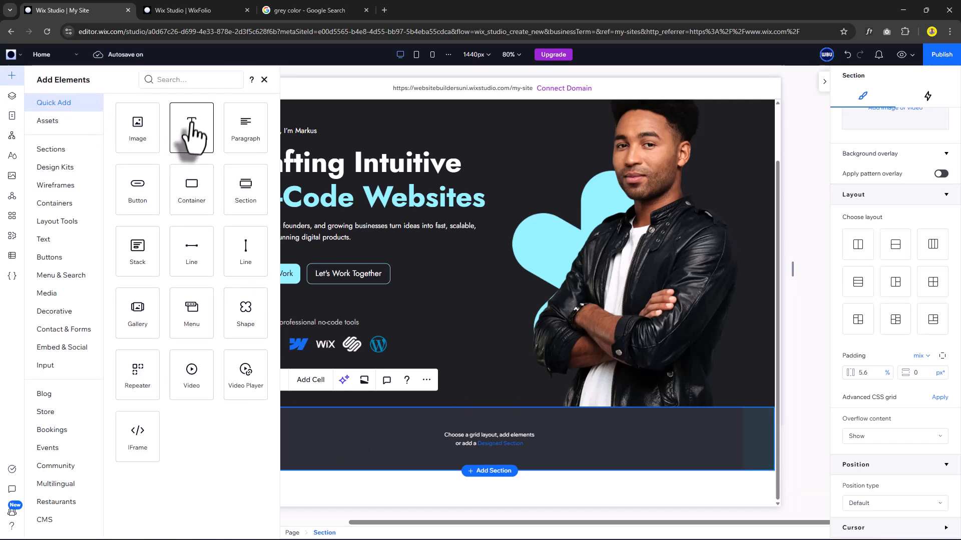
Place a 5+ Title in the new section and make it hug its content.
{"action": "left_click_drag", "start_coordinate": [300, 350], "coordinate": [344, 439]}
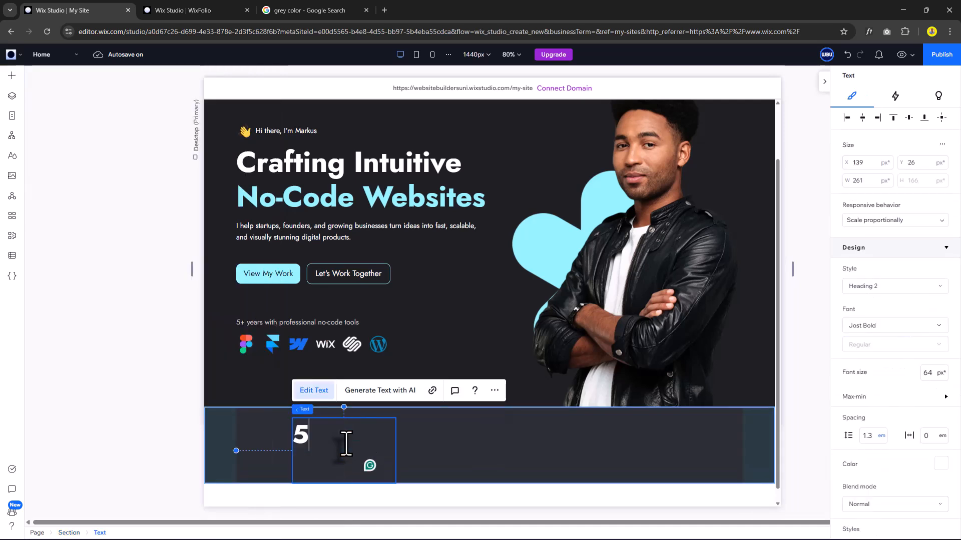
{"action": "scroll", "coordinate": [346, 444], "scroll_direction": "up", "scroll_amount": 1}
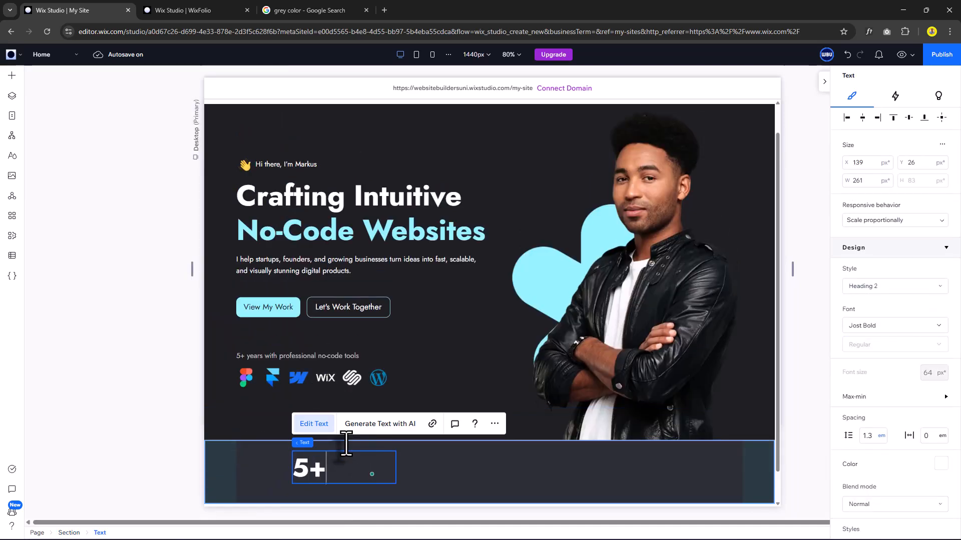
{"action": "left_click", "coordinate": [889, 221]}
{"action": "left_click", "coordinate": [857, 290]}
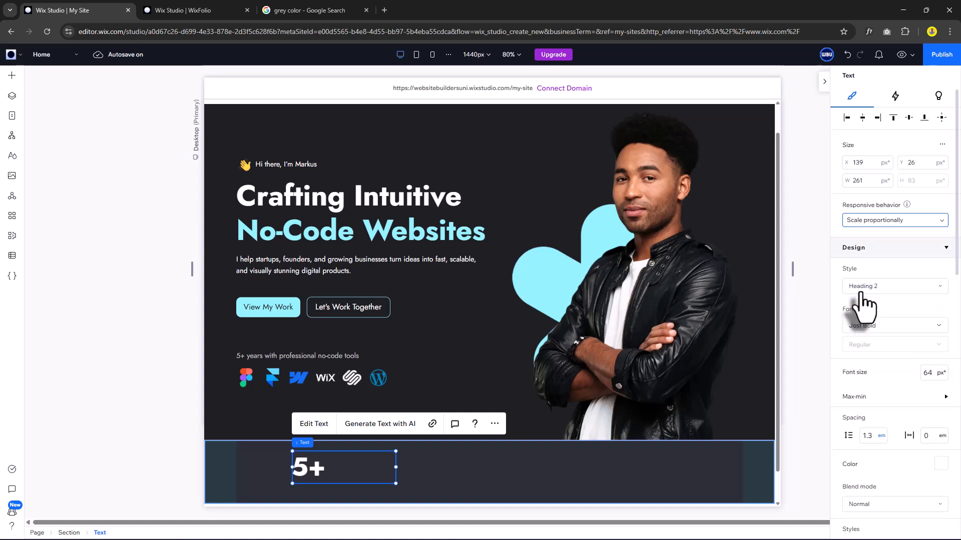
Colour the plus sign in 5+ Primary Blue.
{"action": "double_click", "coordinate": [313, 468]}
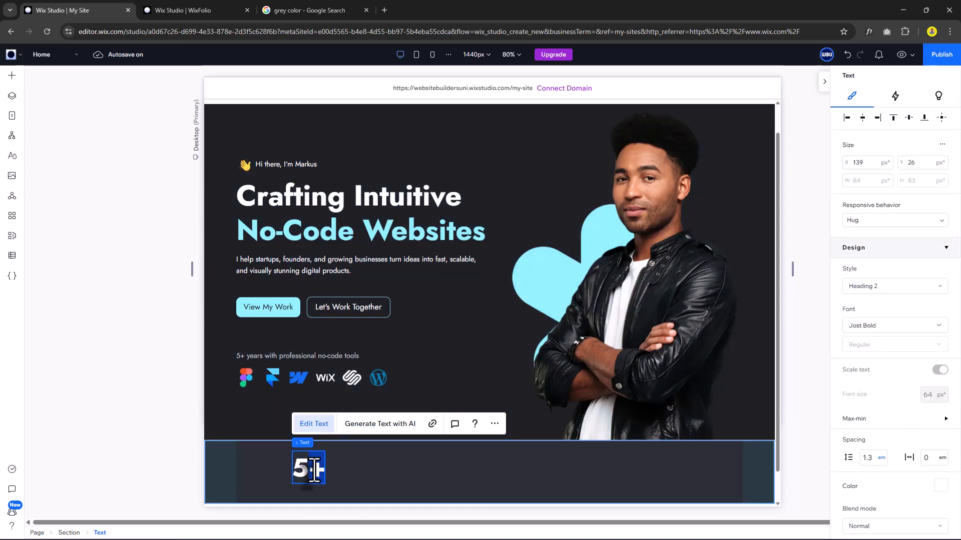
{"action": "scroll", "coordinate": [911, 405], "scroll_direction": "down", "scroll_amount": 3}
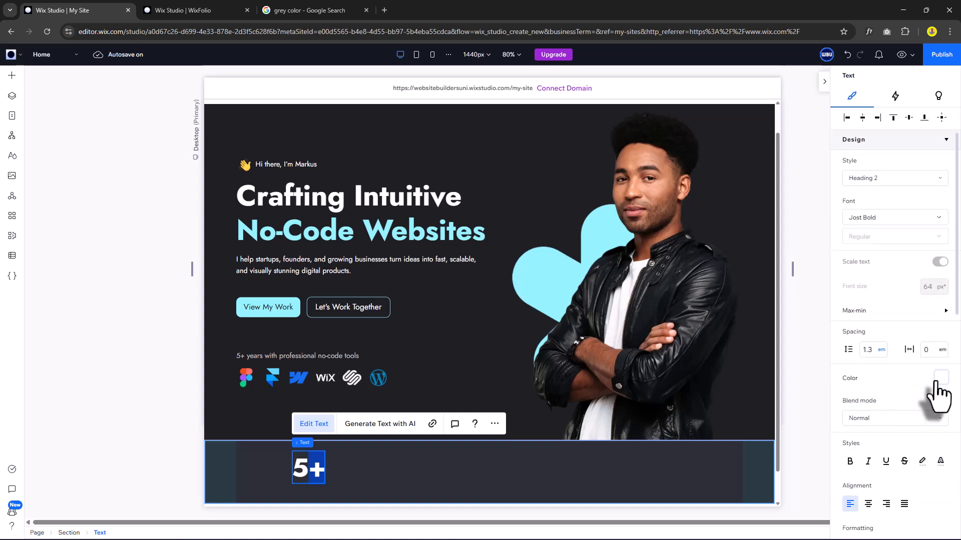
{"action": "left_click", "coordinate": [940, 379]}
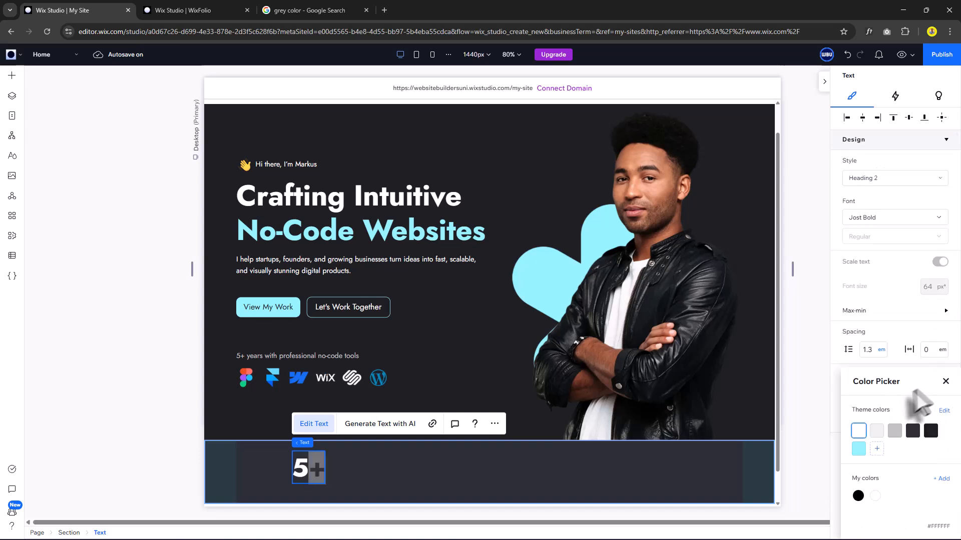
{"action": "left_click", "coordinate": [858, 449]}
{"action": "left_click", "coordinate": [945, 382]}
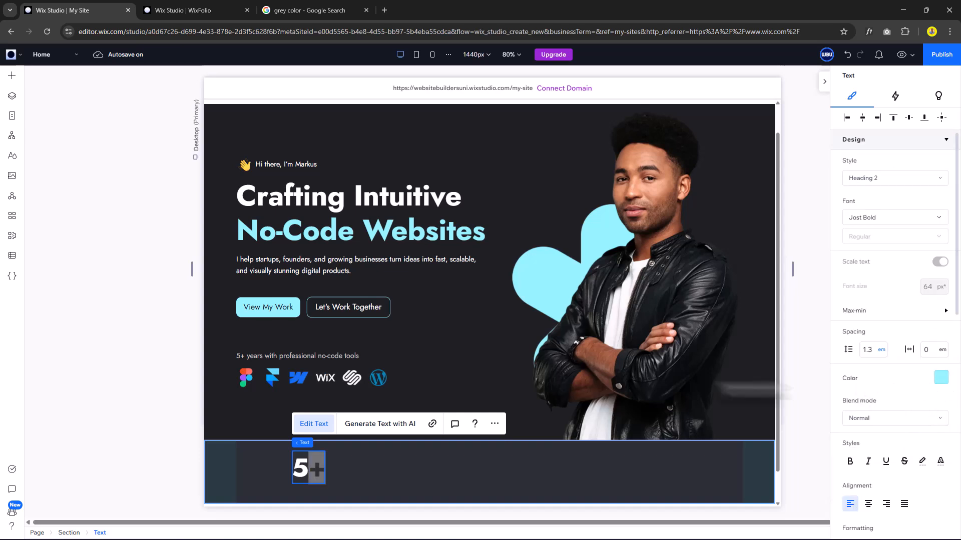
{"action": "key", "text": "Escape"}
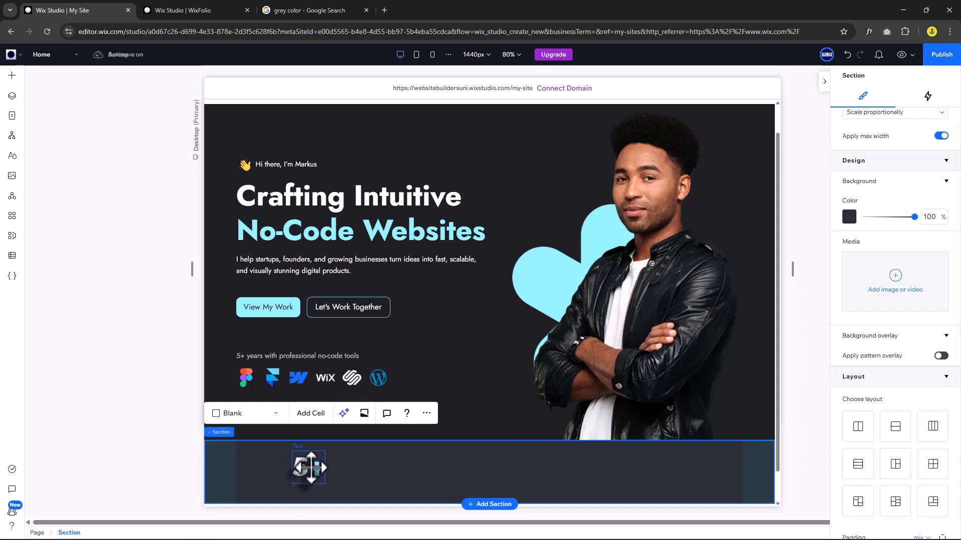
Add a paragraph beside the 5+ heading reading 'Years Of'.
{"action": "left_click", "coordinate": [11, 76]}
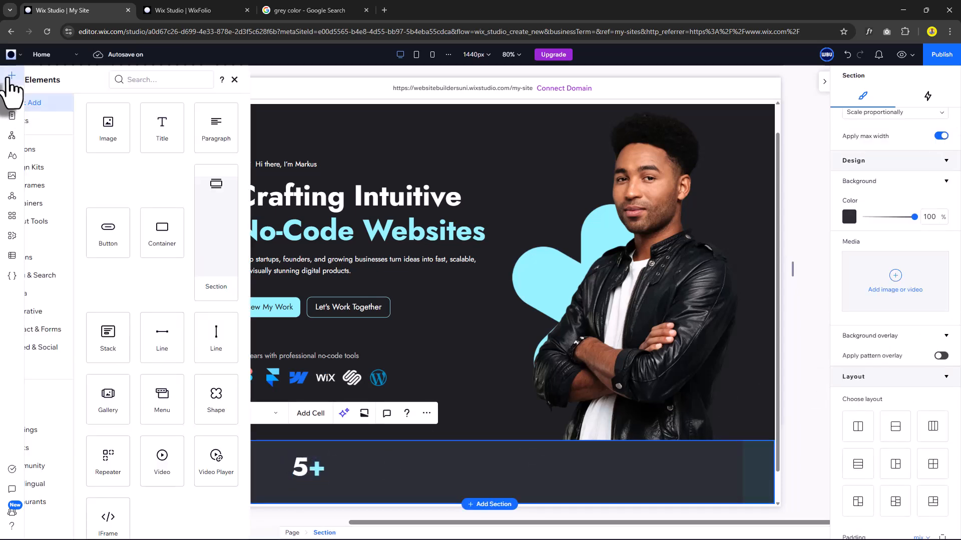
{"action": "left_click_drag", "start_coordinate": [231, 139], "coordinate": [380, 470]}
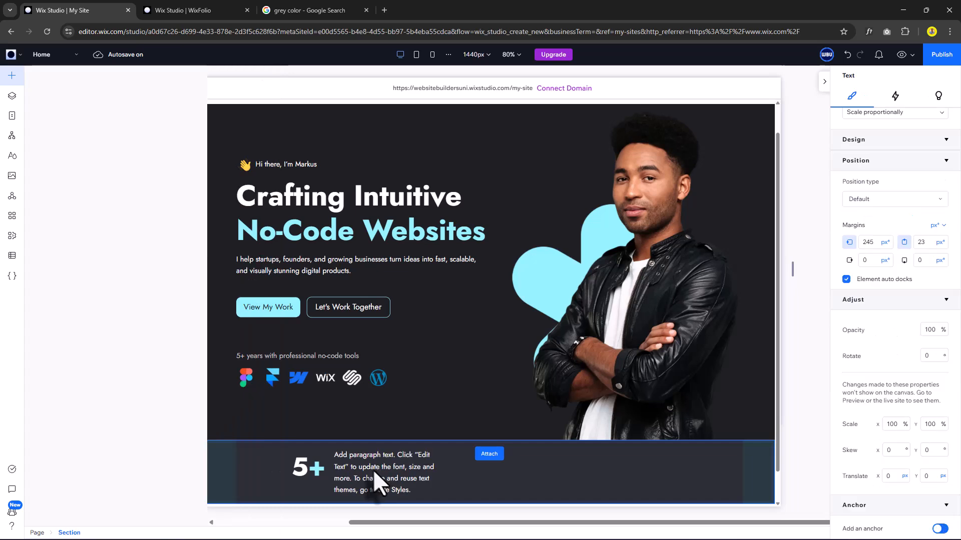
{"action": "double_click", "coordinate": [370, 467]}
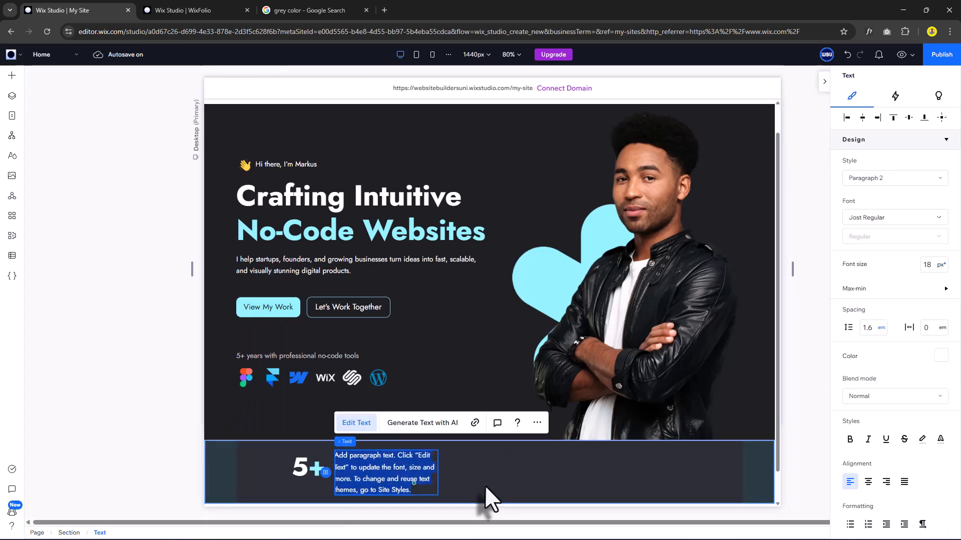
{"action": "type", "text": "Years"}
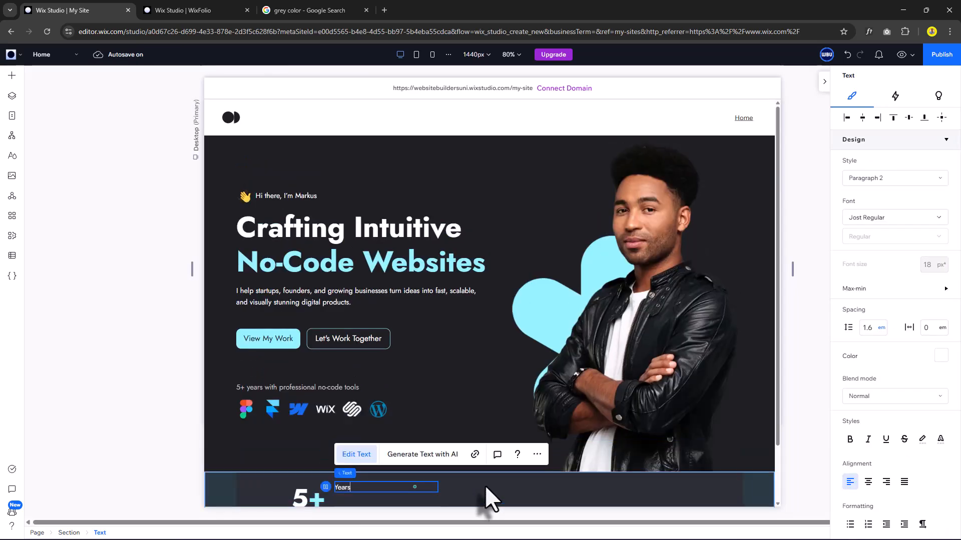
{"action": "type", "text": " Of"}
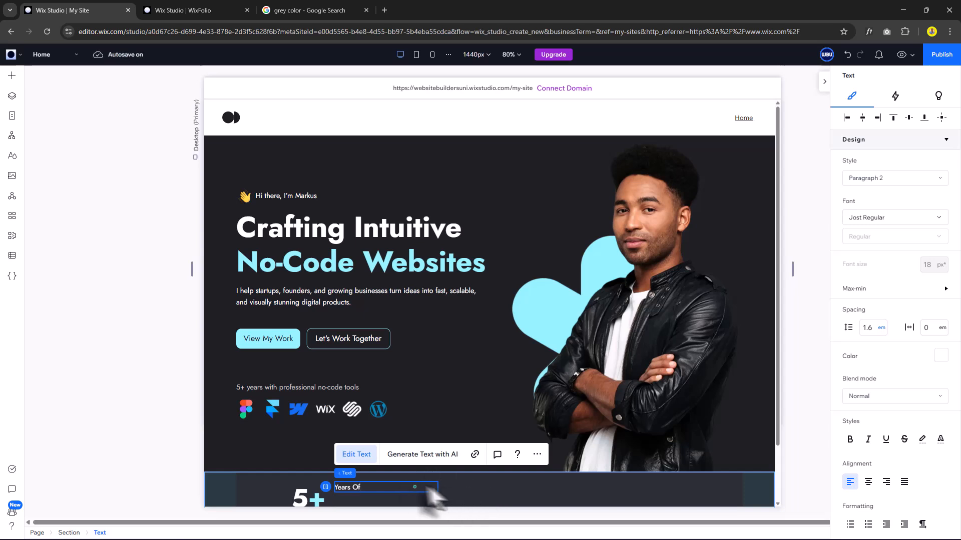
{"action": "left_click", "coordinate": [378, 485]}
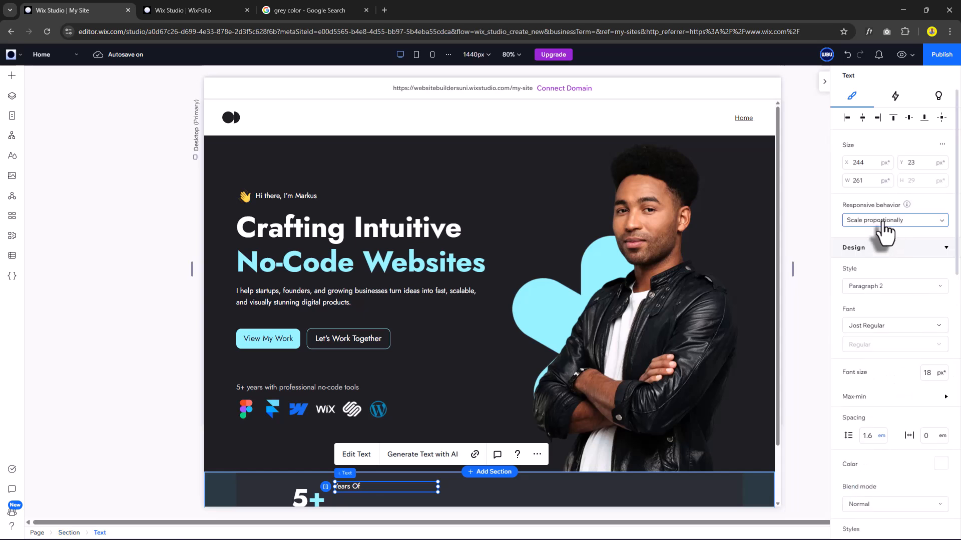
Set the Years Of paragraph to Hug, Paragraph 2 style, and the gray theme colour.
{"action": "left_click", "coordinate": [880, 221]}
{"action": "left_click", "coordinate": [856, 290]}
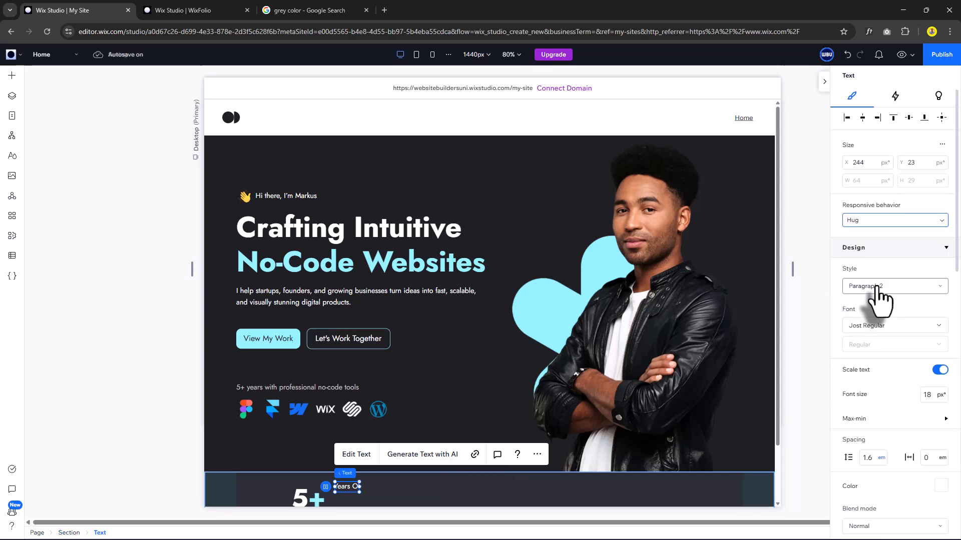
{"action": "left_click", "coordinate": [877, 288]}
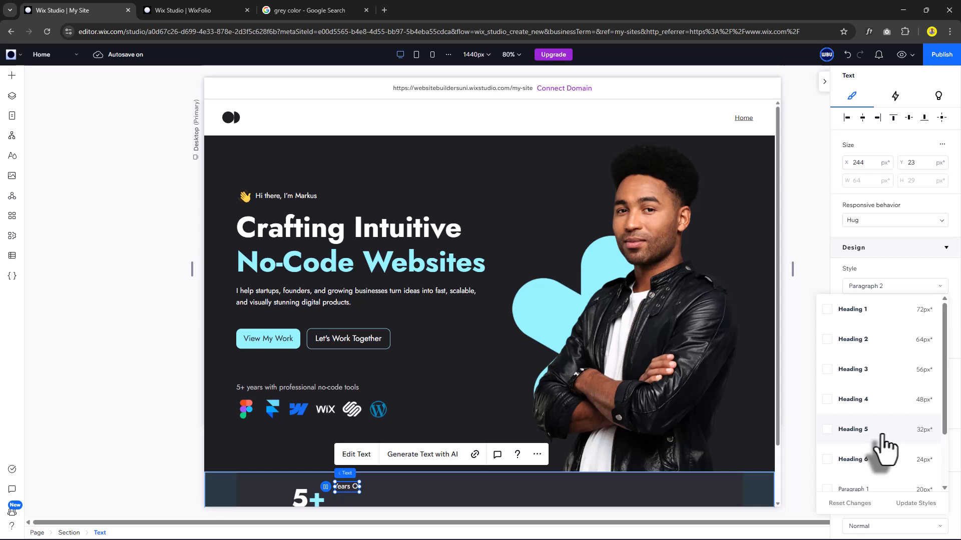
{"action": "scroll", "coordinate": [883, 447], "scroll_direction": "down", "scroll_amount": 2}
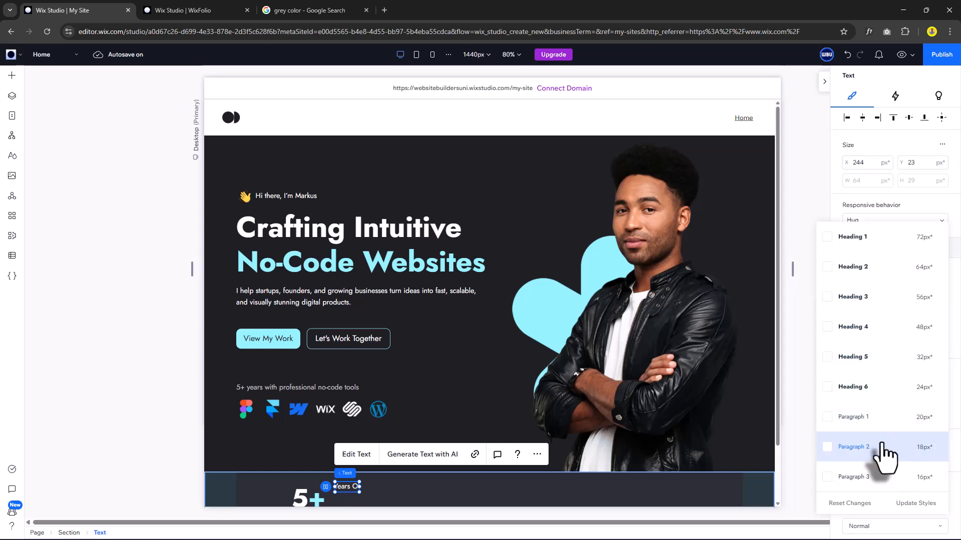
{"action": "left_click", "coordinate": [883, 447]}
{"action": "scroll", "coordinate": [884, 422], "scroll_direction": "down", "scroll_amount": 3}
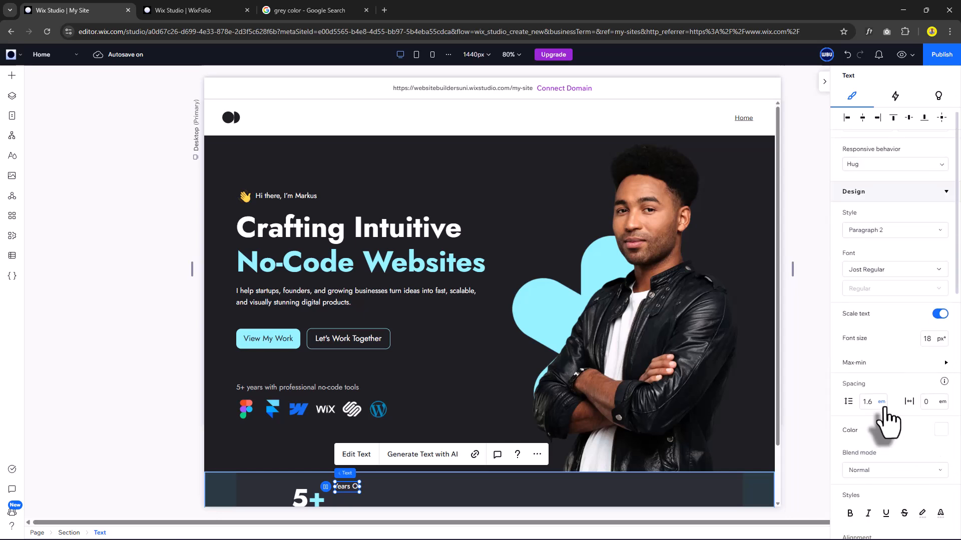
{"action": "left_click", "coordinate": [937, 413]}
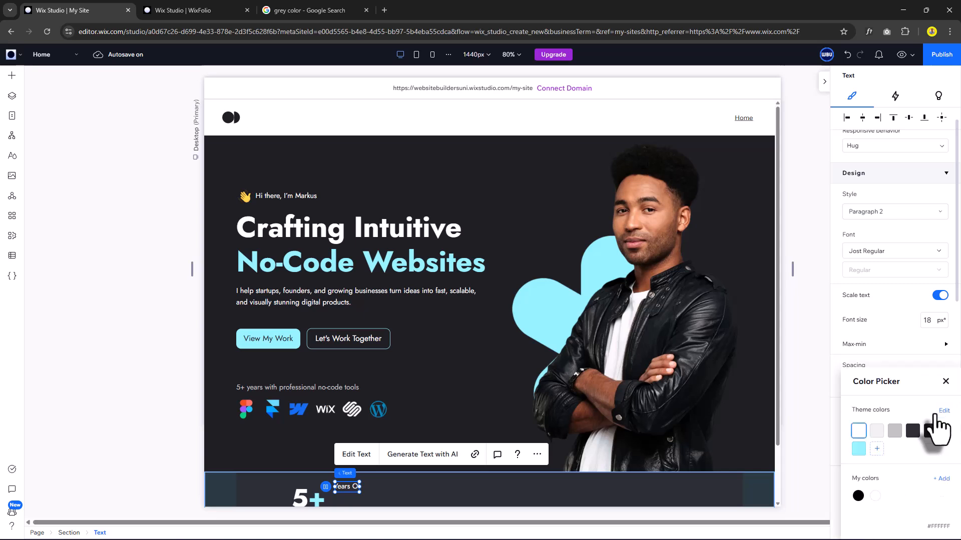
{"action": "left_click", "coordinate": [895, 431]}
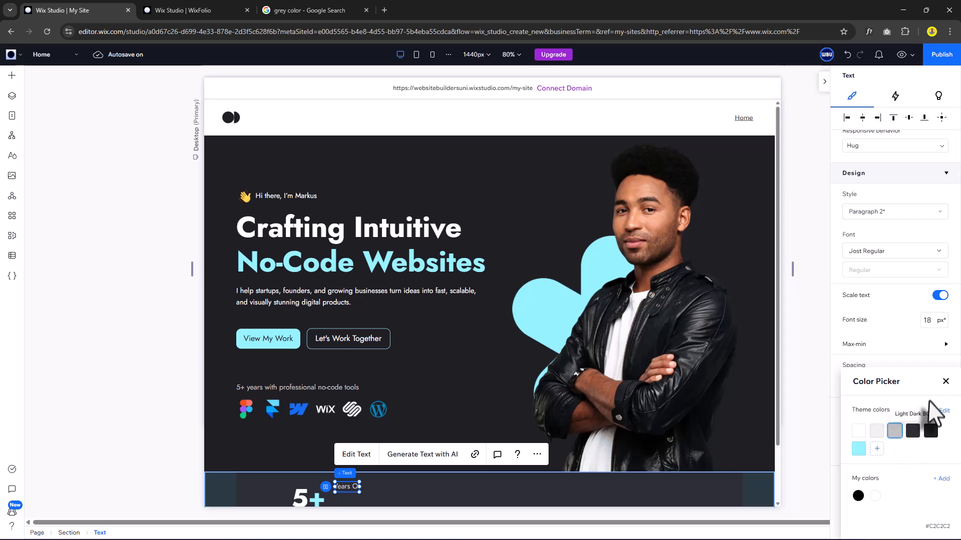
{"action": "left_click", "coordinate": [945, 382]}
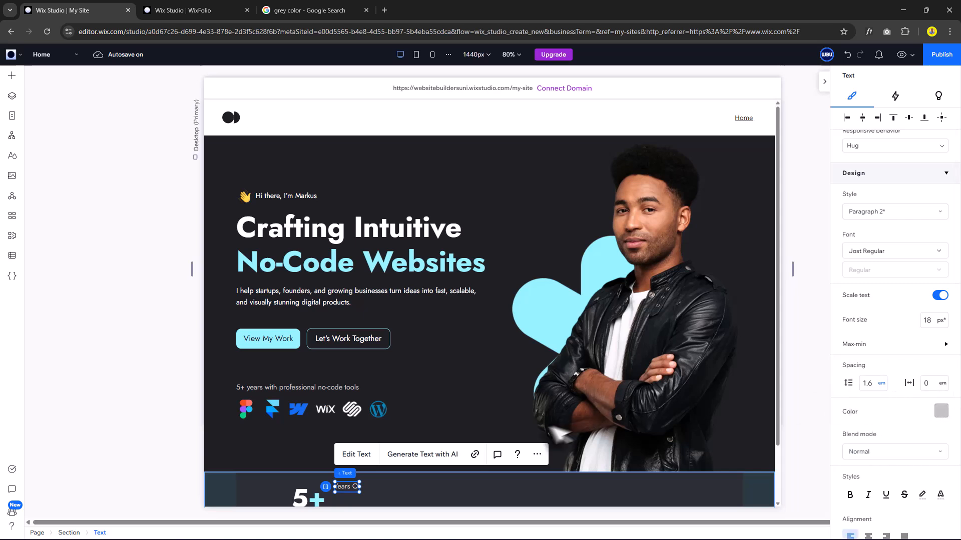
{"action": "scroll", "coordinate": [345, 429], "scroll_direction": "down", "scroll_amount": 2}
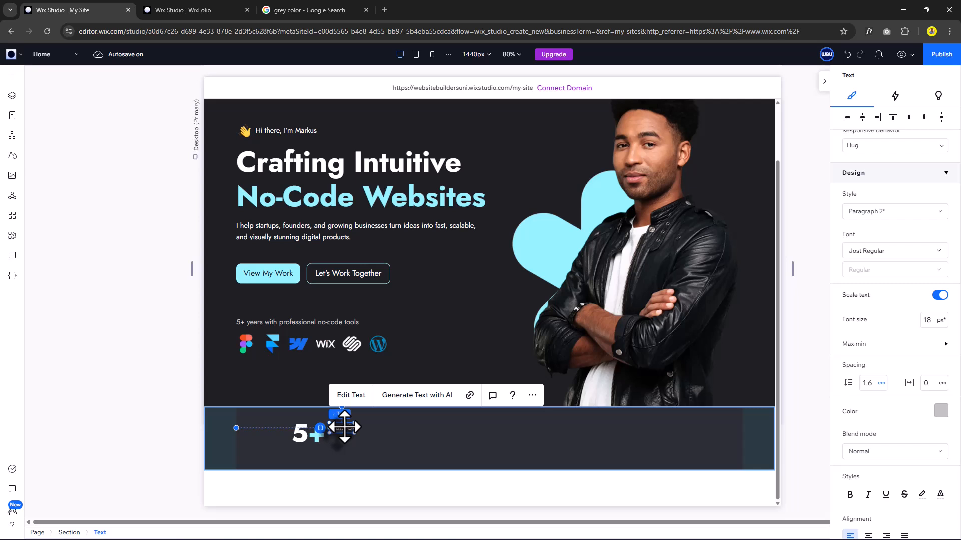
Make the Experience line beside 5+ white with the Heading 6 style (Jost Bold, 24 px).
{"action": "left_click_drag", "start_coordinate": [344, 428], "coordinate": [361, 445]}
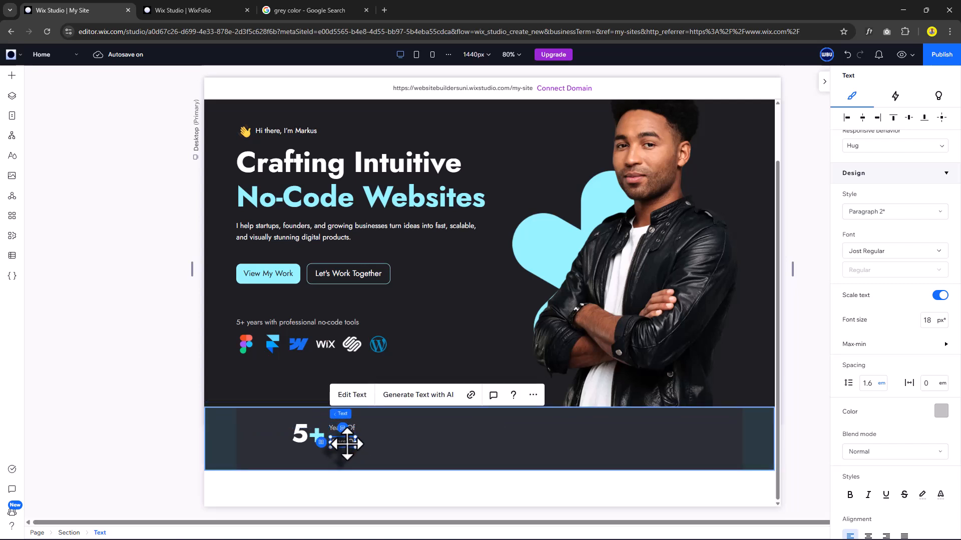
{"action": "double_click", "coordinate": [347, 443]}
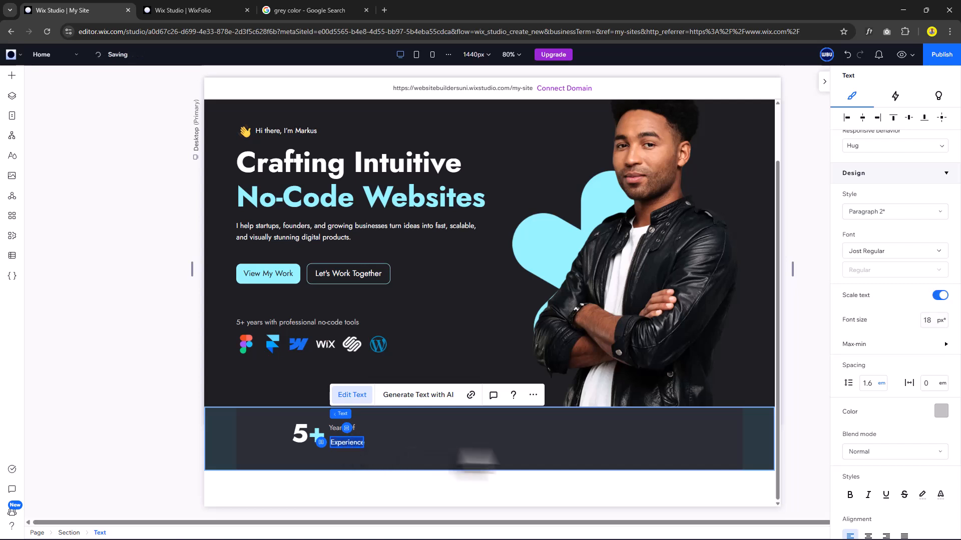
{"action": "scroll", "coordinate": [933, 451], "scroll_direction": "down", "scroll_amount": 3}
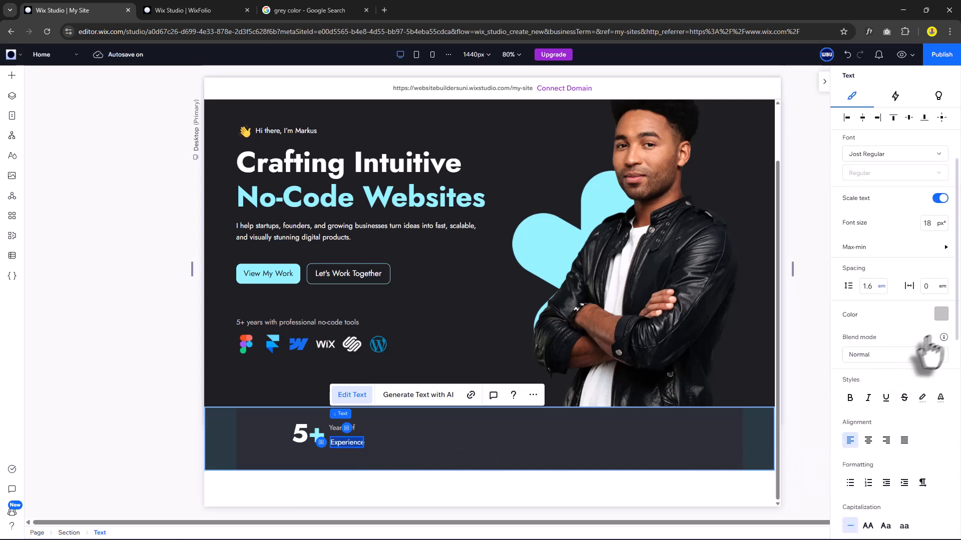
{"action": "left_click", "coordinate": [943, 314]}
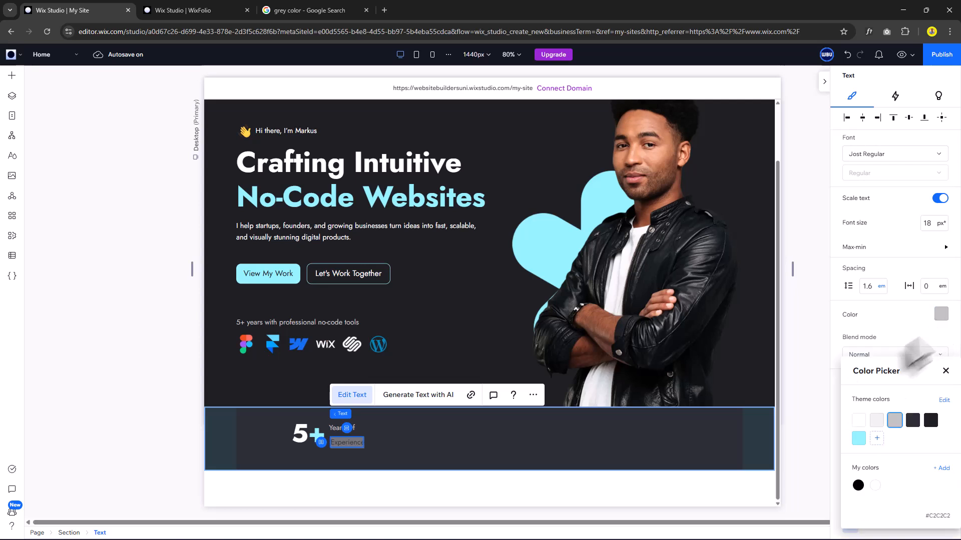
{"action": "left_click", "coordinate": [859, 421]}
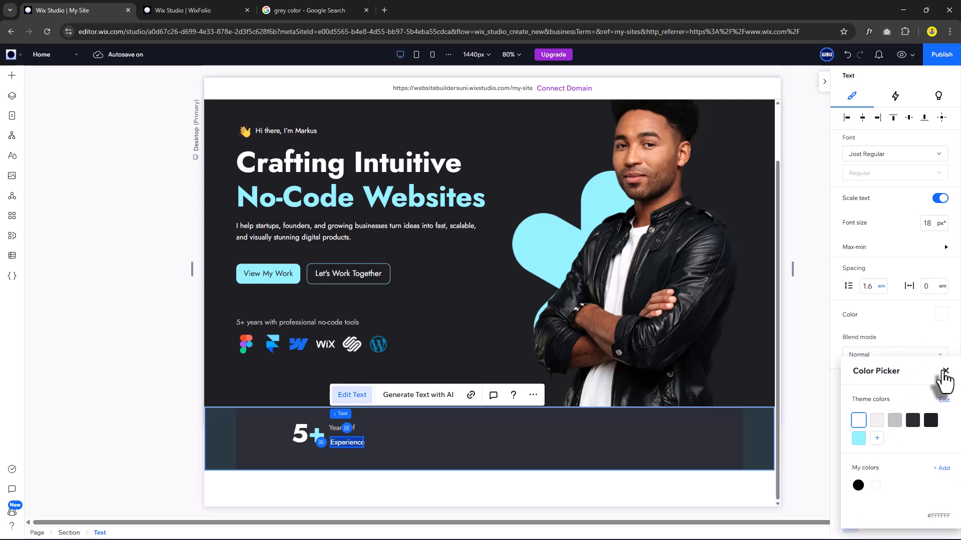
{"action": "left_click", "coordinate": [945, 372]}
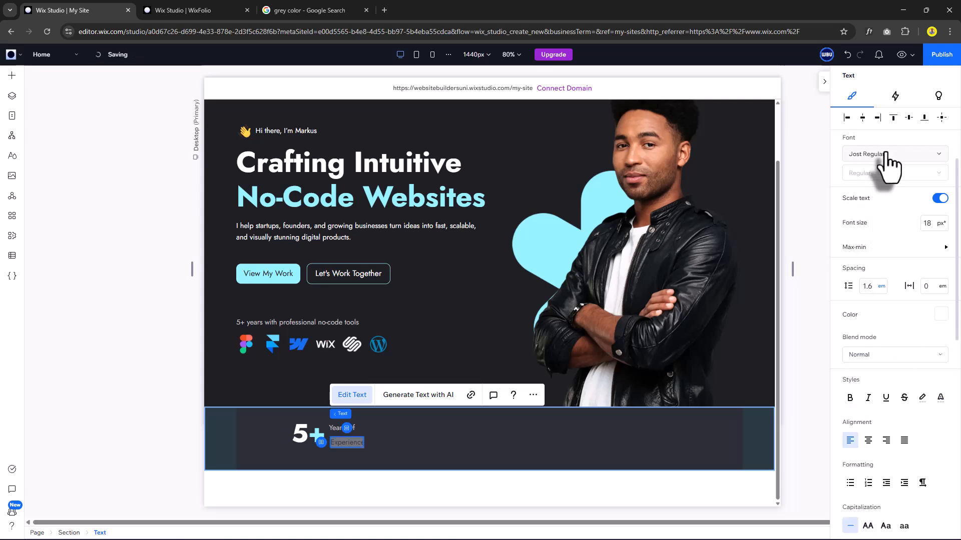
{"action": "scroll", "coordinate": [885, 190], "scroll_direction": "up", "scroll_amount": 3}
{"action": "left_click", "coordinate": [886, 244]}
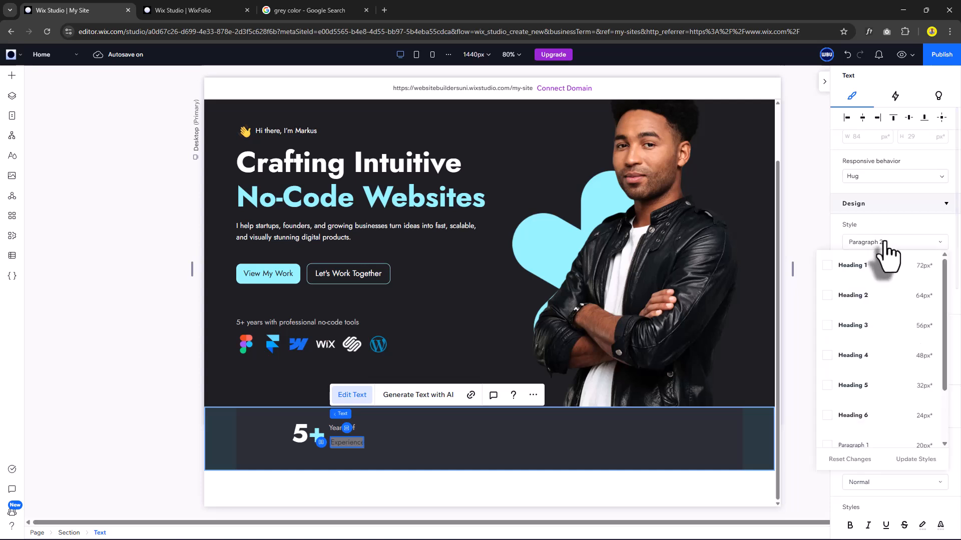
{"action": "left_click", "coordinate": [856, 418]}
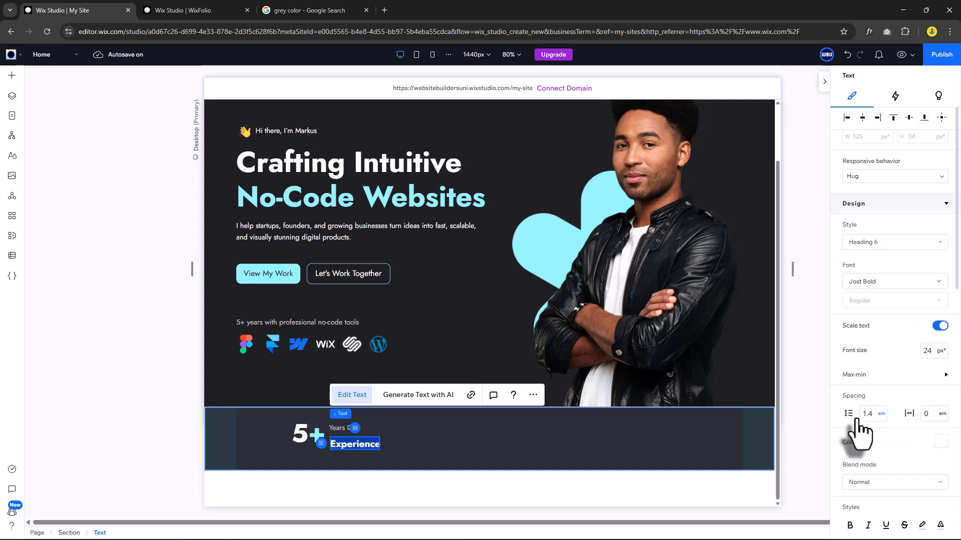
{"action": "left_click", "coordinate": [390, 434]}
{"action": "left_click", "coordinate": [369, 442]}
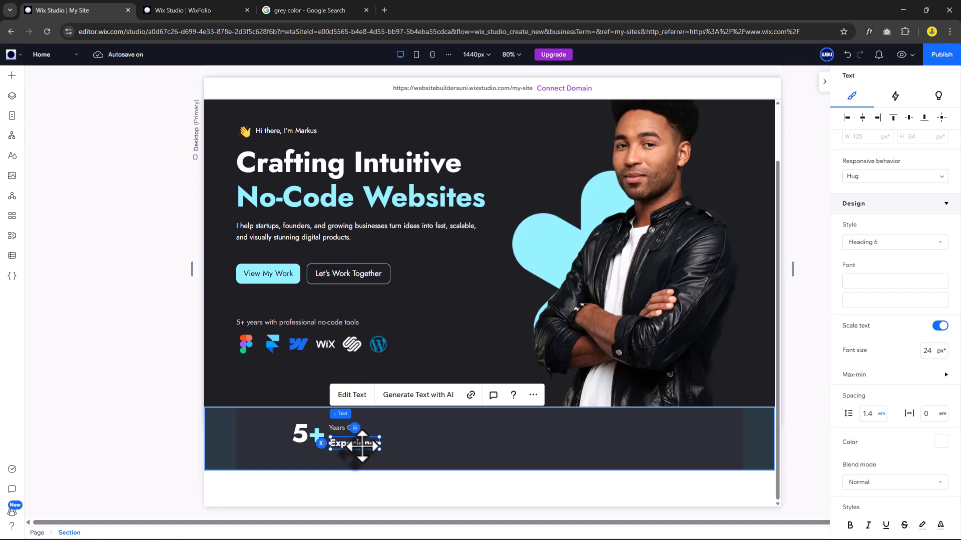
Stack Years Of and Experience vertically, aligned left.
{"action": "left_click", "coordinate": [335, 428], "text": "shift"}
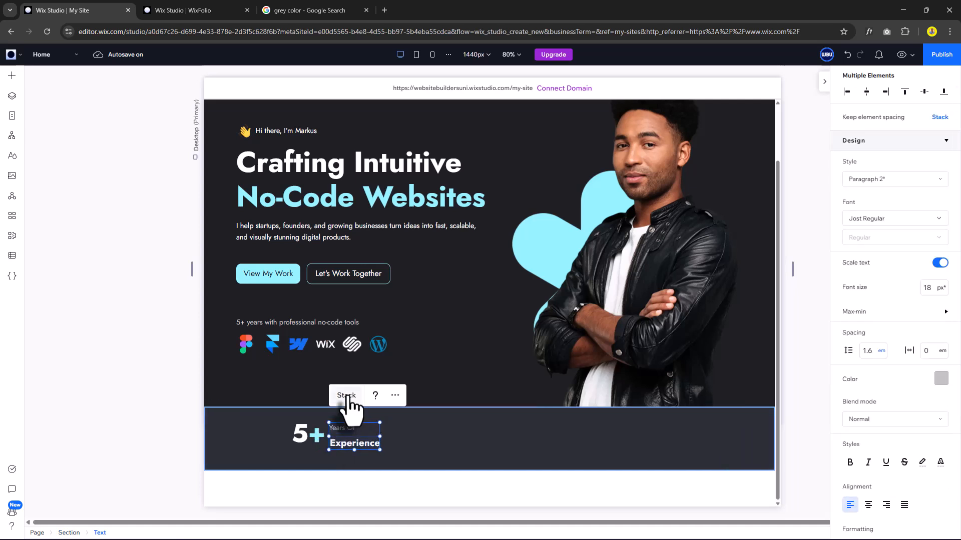
{"action": "left_click", "coordinate": [347, 395]}
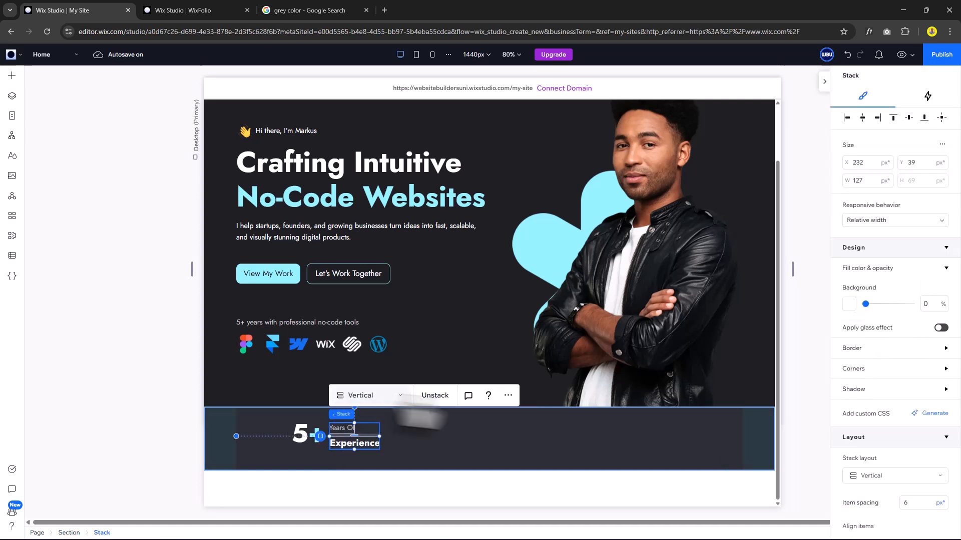
{"action": "scroll", "coordinate": [855, 400], "scroll_direction": "down", "scroll_amount": 3}
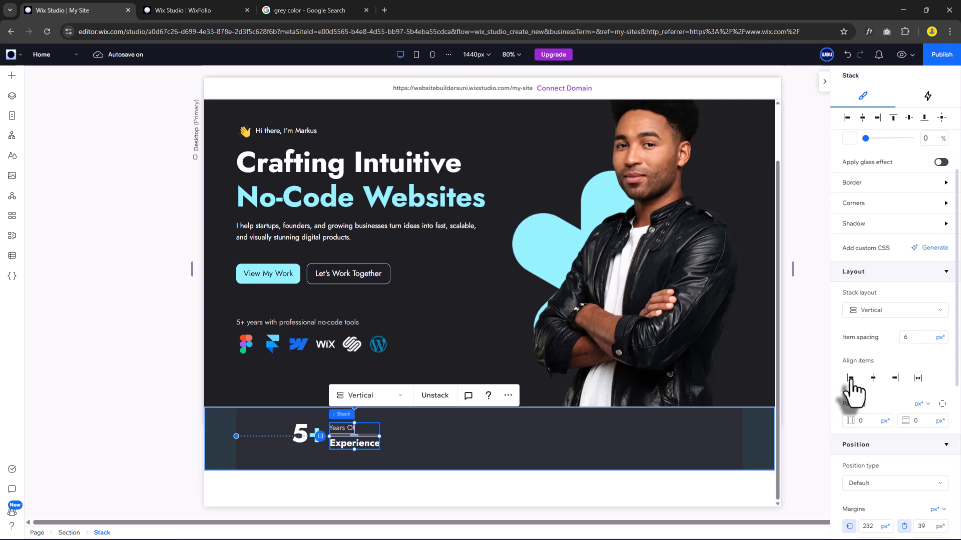
{"action": "left_click", "coordinate": [850, 379]}
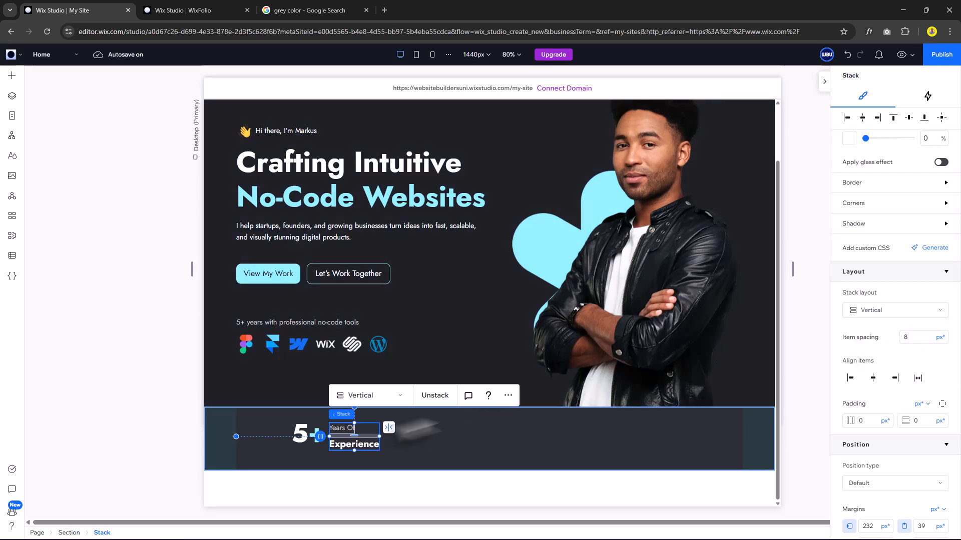
Stack 5+ beside its label horizontally, items centred with 12 px spacing.
{"action": "left_click", "coordinate": [312, 435], "text": "shift"}
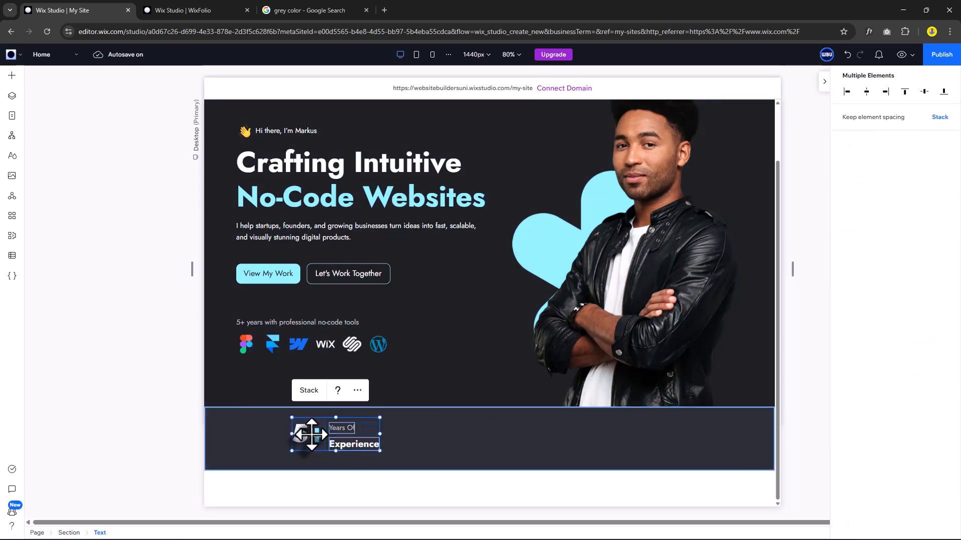
{"action": "left_click", "coordinate": [308, 391]}
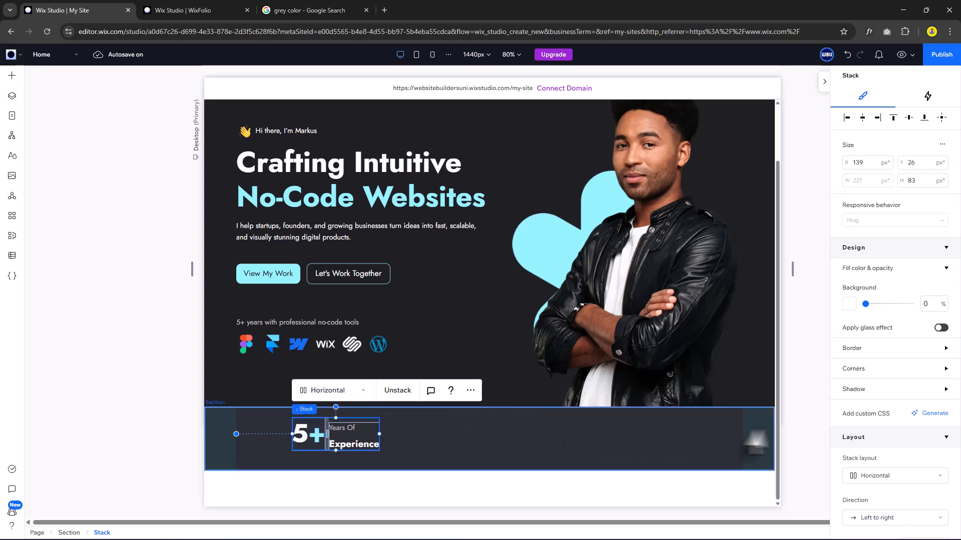
{"action": "scroll", "coordinate": [892, 423], "scroll_direction": "down", "scroll_amount": 3}
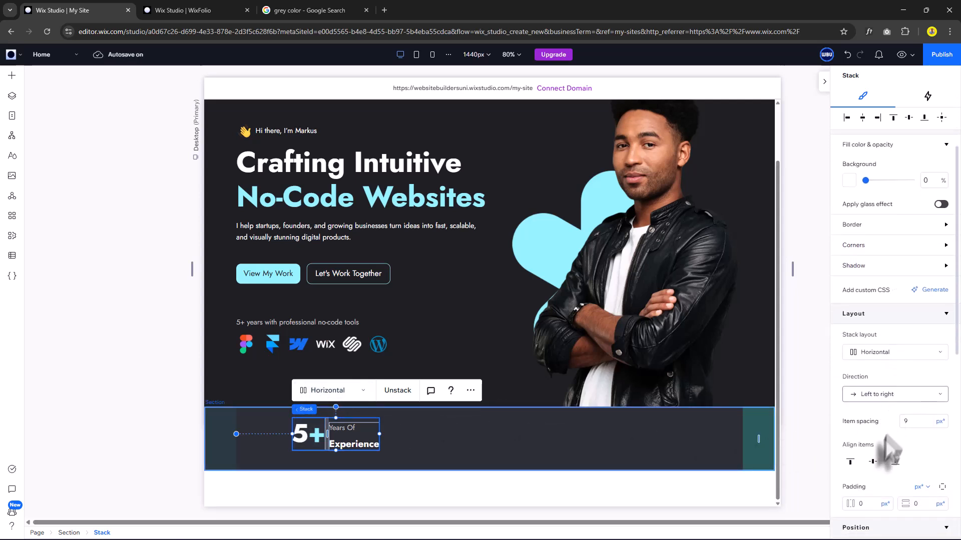
{"action": "left_click", "coordinate": [872, 462]}
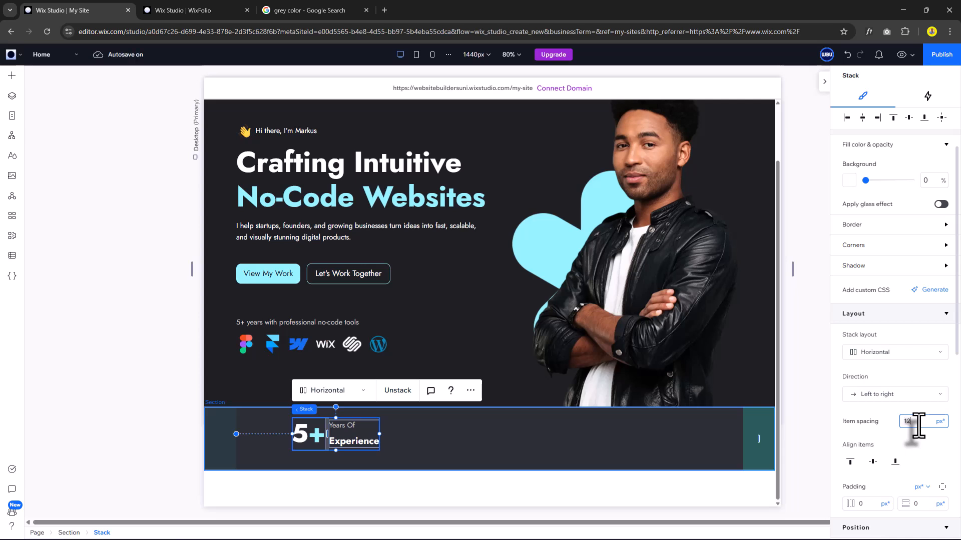
{"action": "key", "text": "Return"}
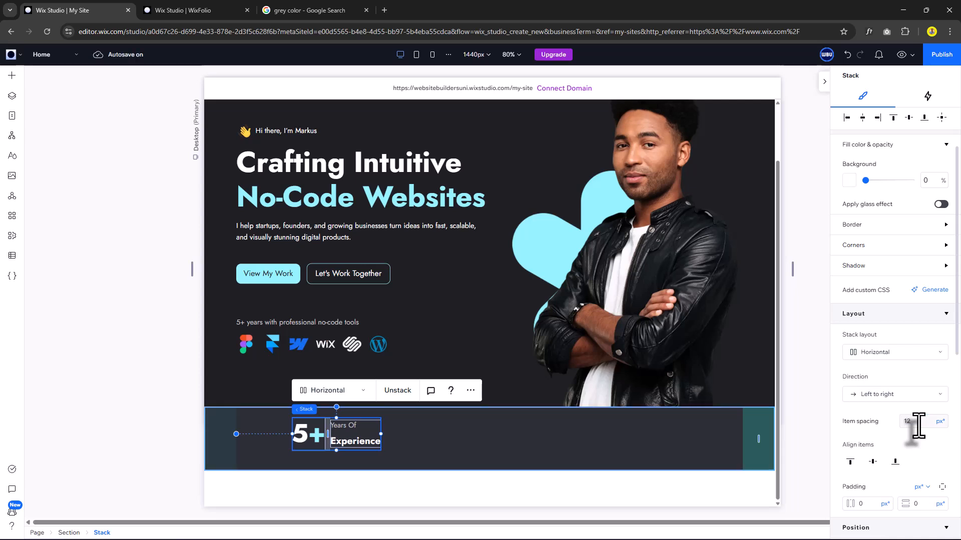
{"action": "left_click", "coordinate": [446, 437]}
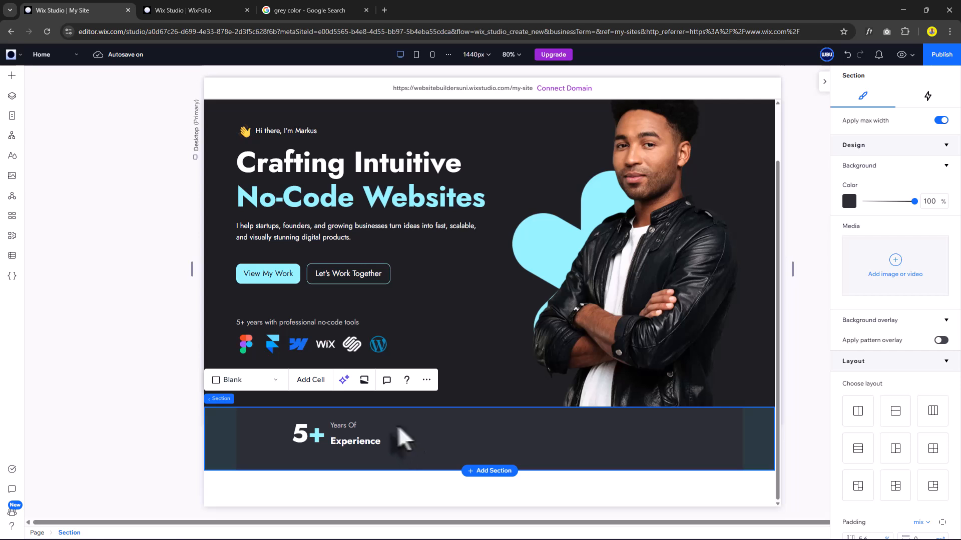
Move the 5+ stat to the strip's left edge and copy it as 150+ Projects Completed.
{"action": "left_click_drag", "start_coordinate": [346, 431], "coordinate": [295, 435]}
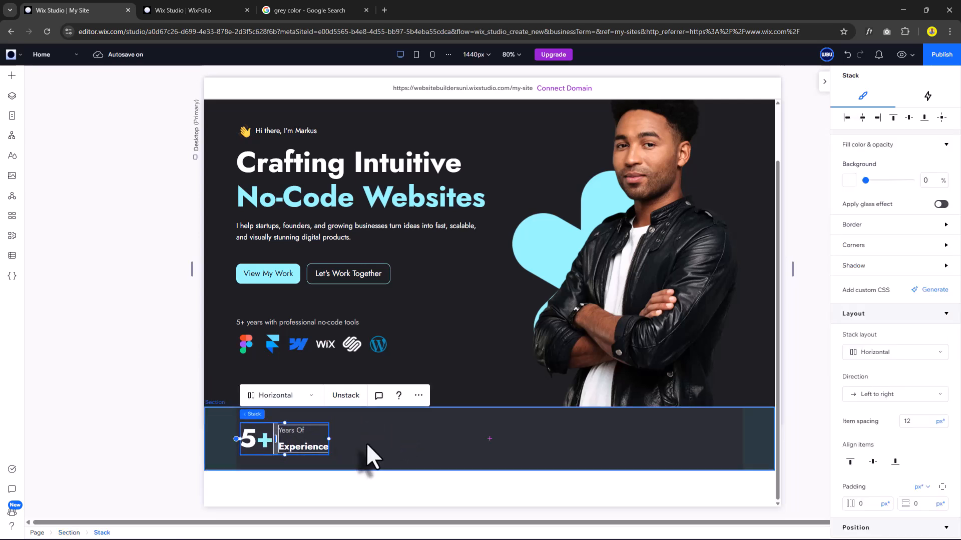
{"action": "mouse_move", "coordinate": [366, 442]}
{"action": "left_mouse_down"}
{"action": "mouse_move", "coordinate": [334, 467]}
{"action": "mouse_move", "coordinate": [313, 458]}
{"action": "mouse_move", "coordinate": [359, 439]}
{"action": "left_mouse_up"}
{"action": "double_click", "coordinate": [342, 438]}
{"action": "type", "text": "15"}
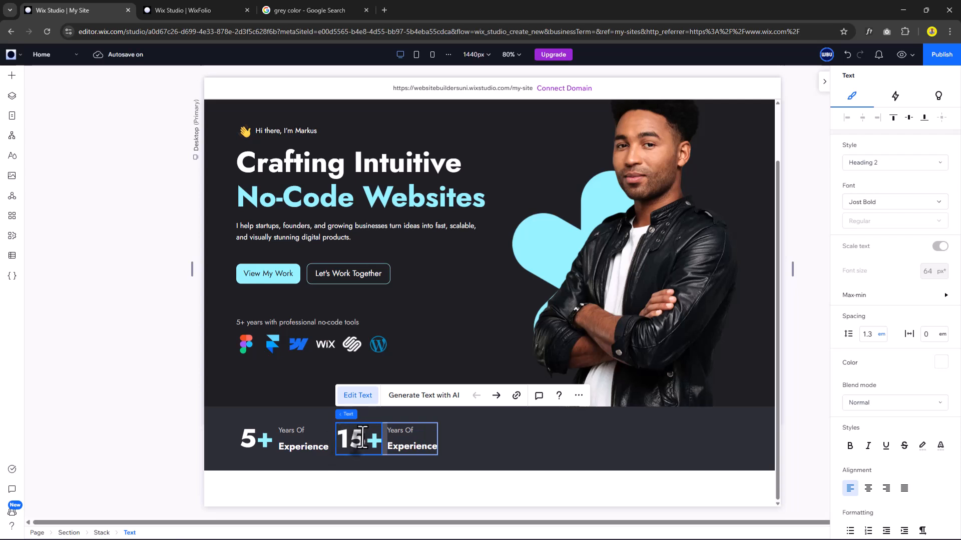
{"action": "type", "text": "0"}
{"action": "double_click", "coordinate": [422, 433]}
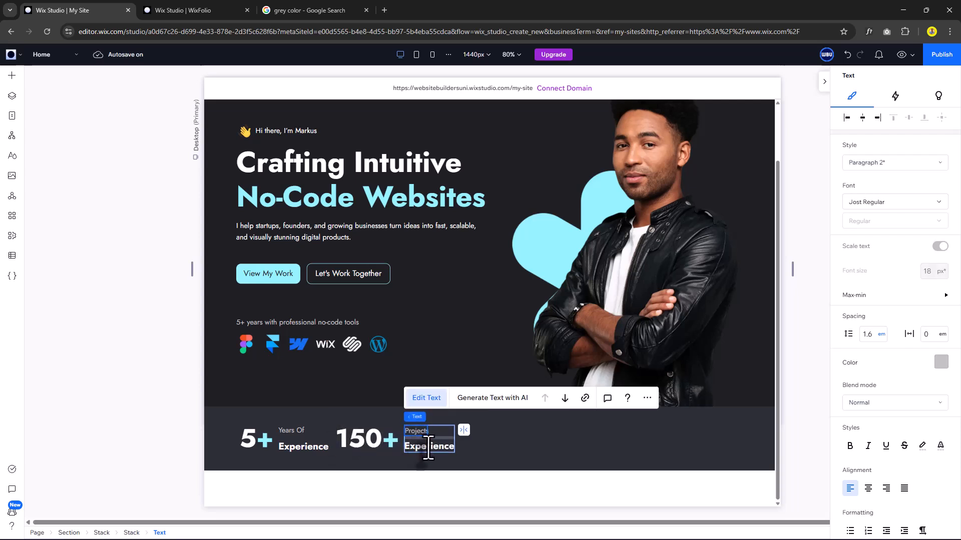
{"action": "double_click", "coordinate": [428, 448]}
{"action": "type", "text": "Completed"}
{"action": "left_click", "coordinate": [492, 444]}
Duplicate the 150+ Projects Completed stat and move the copy further right.
{"action": "left_click", "coordinate": [432, 436]}
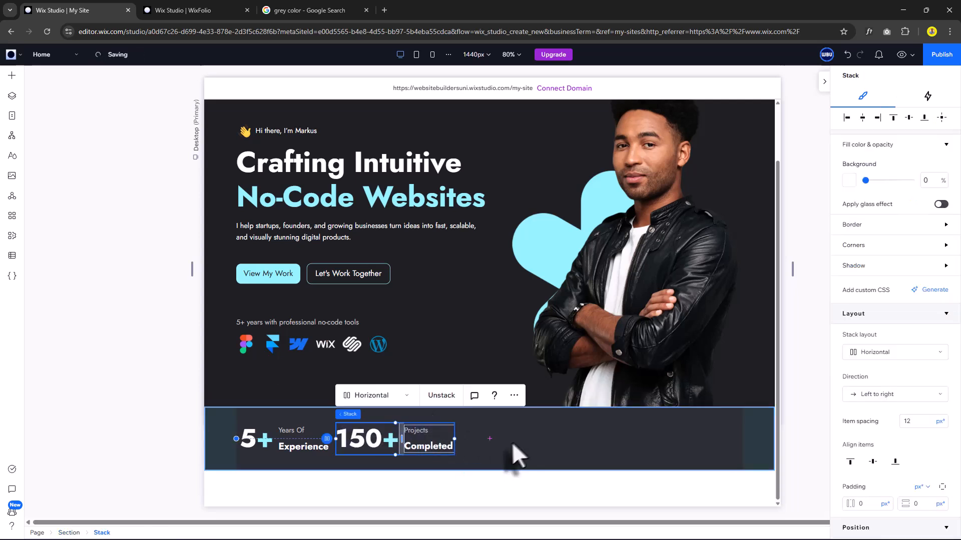
{"action": "key", "text": "ctrl+d"}
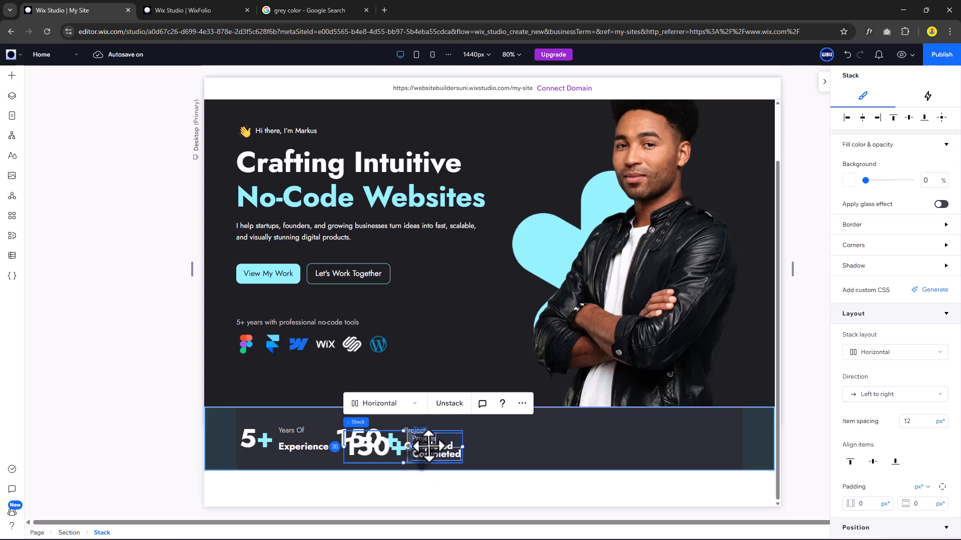
{"action": "left_click_drag", "start_coordinate": [430, 445], "coordinate": [550, 440]}
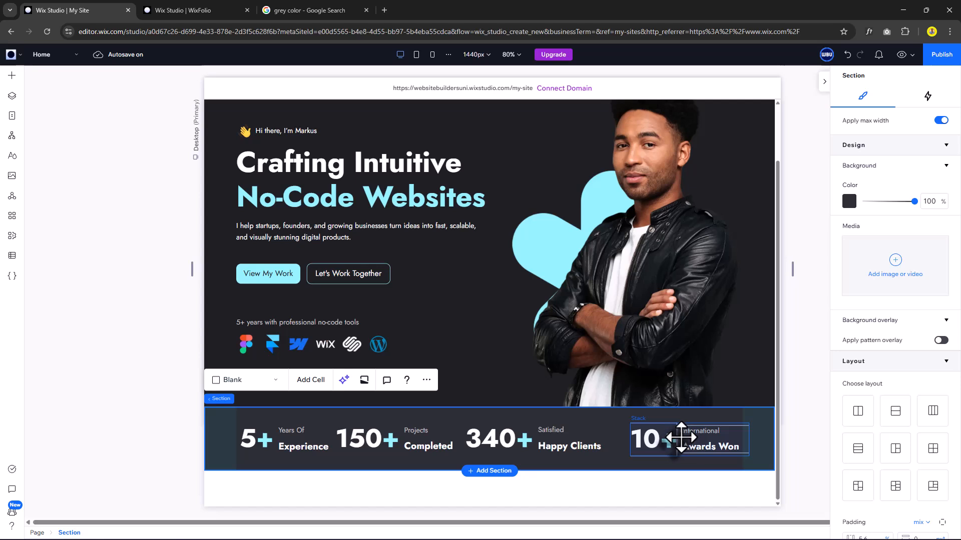
Group the 10+, 340+, 150+ and 5+ stats into one horizontal stack with items centred.
{"action": "left_click", "coordinate": [681, 438]}
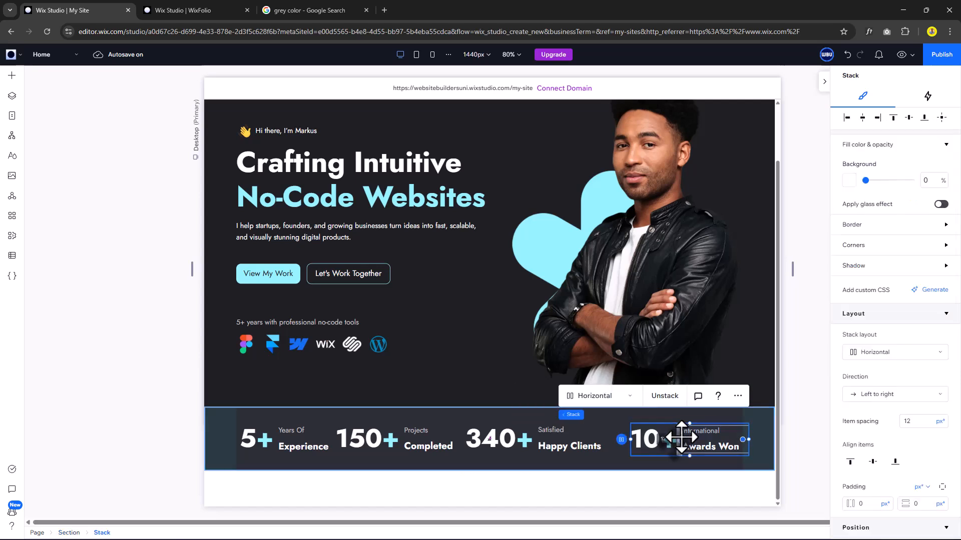
{"action": "left_click", "coordinate": [535, 438], "text": "shift"}
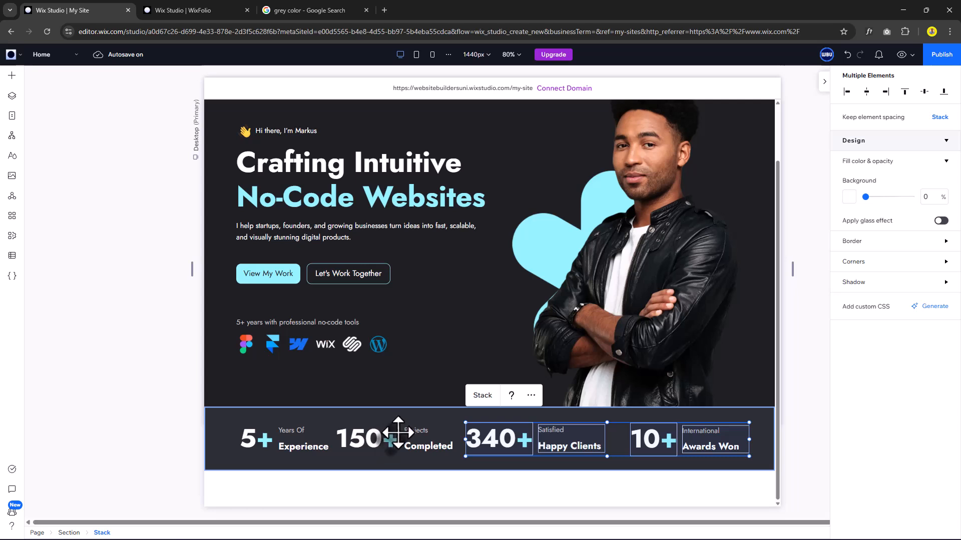
{"action": "left_click", "coordinate": [398, 433], "text": "shift"}
{"action": "left_click", "coordinate": [270, 434], "text": "shift"}
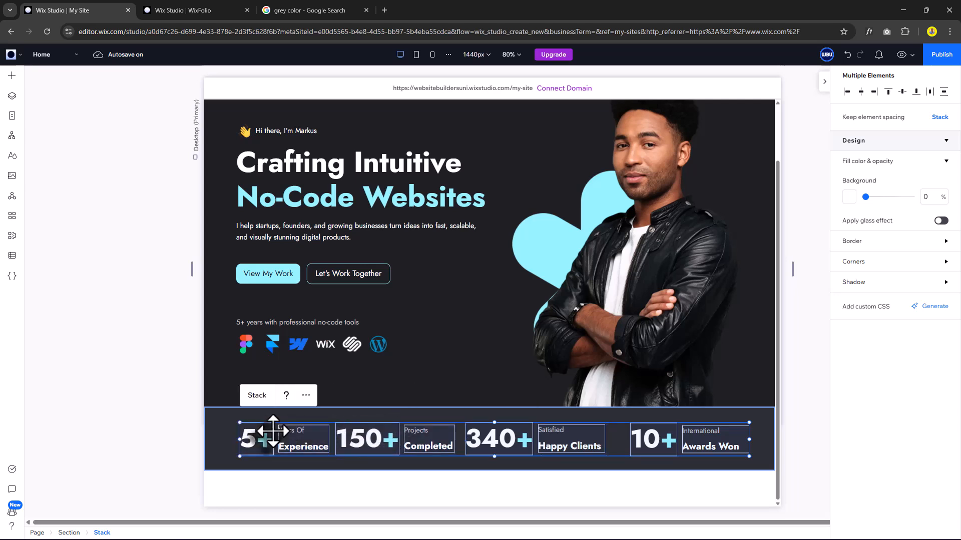
{"action": "left_click", "coordinate": [257, 395]}
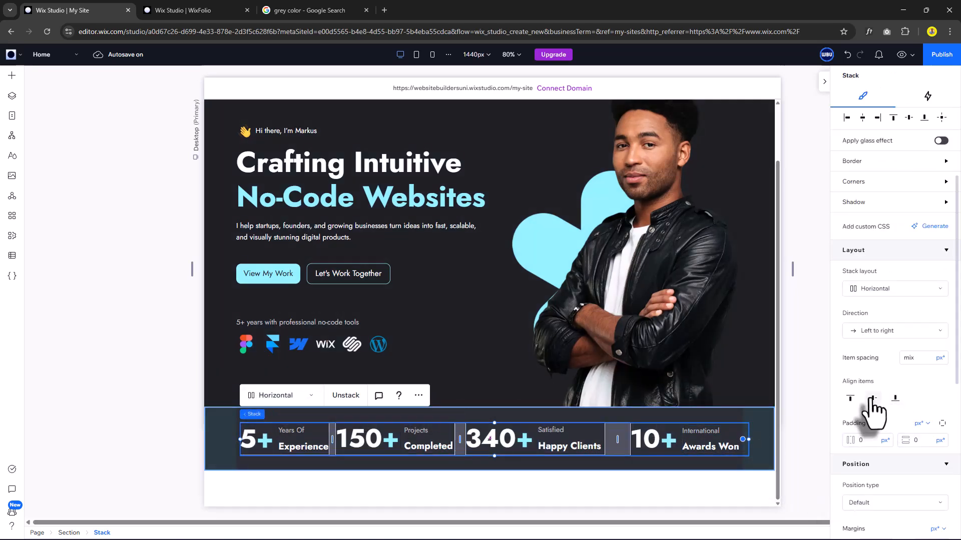
{"action": "left_click", "coordinate": [872, 399]}
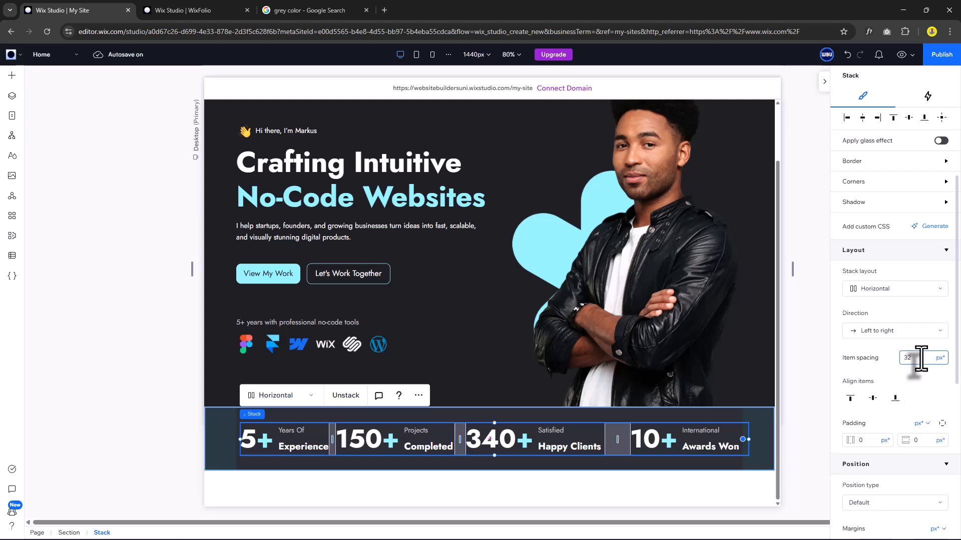
{"action": "scroll", "coordinate": [913, 200], "scroll_direction": "up", "scroll_amount": 3}
Apply a Shutters entrance animation to the stats row and open its adjustment settings.
{"action": "left_click", "coordinate": [927, 97]}
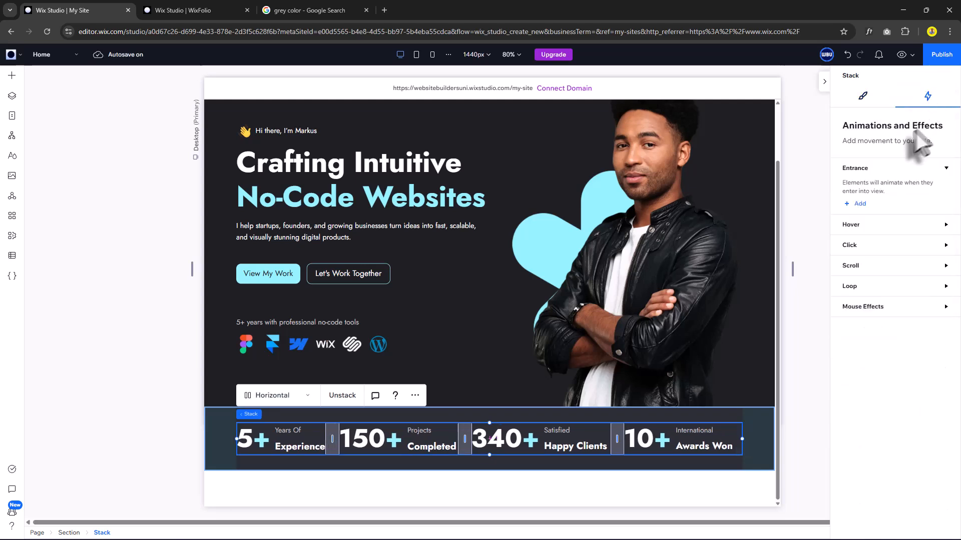
{"action": "left_click", "coordinate": [860, 203]}
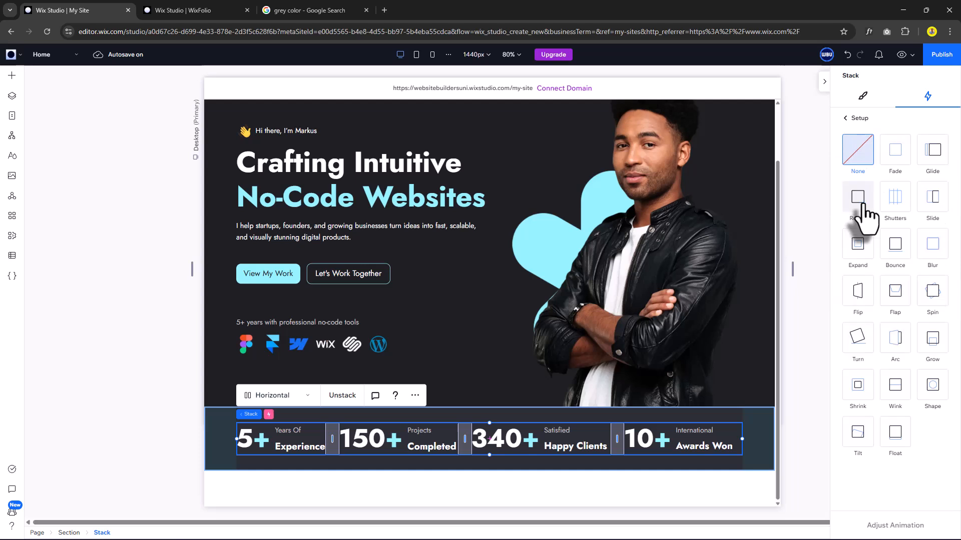
{"action": "left_click", "coordinate": [897, 199]}
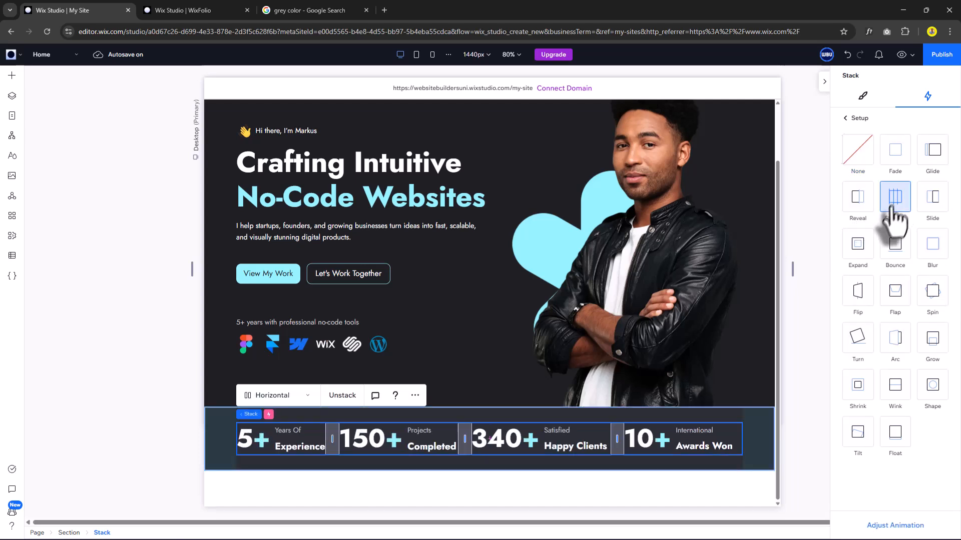
{"action": "left_click", "coordinate": [903, 525]}
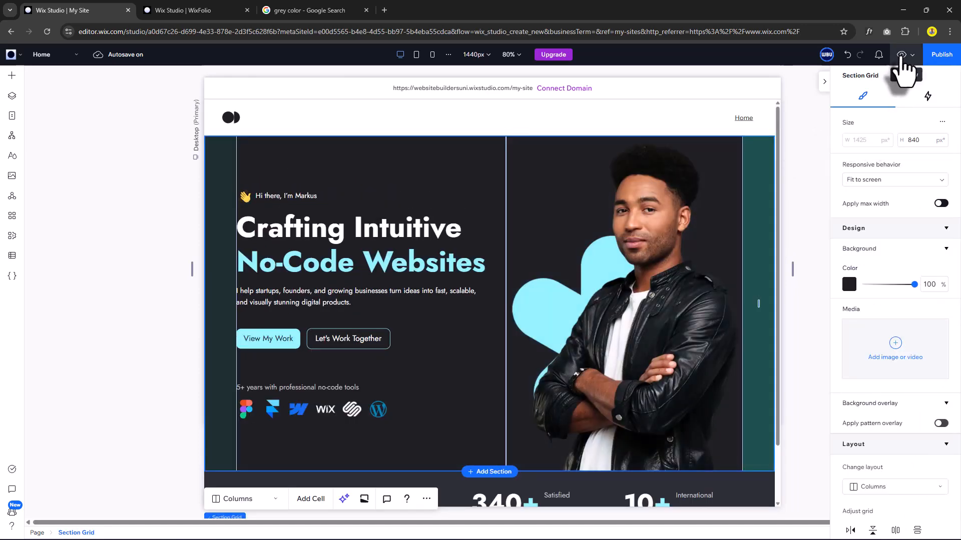
{"action": "left_click", "coordinate": [901, 55]}
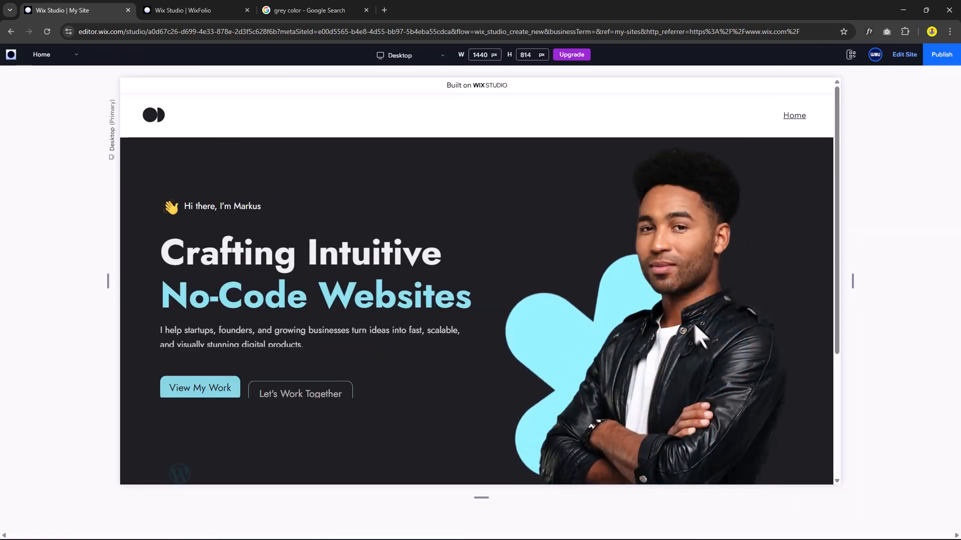
{"action": "scroll", "coordinate": [560, 320], "scroll_direction": "down", "scroll_amount": 3}
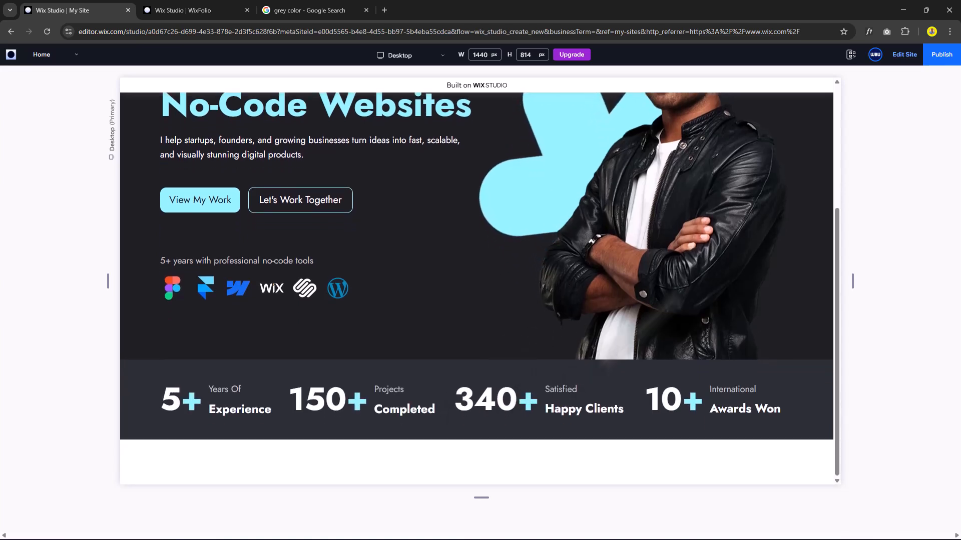
{"action": "left_click", "coordinate": [901, 55]}
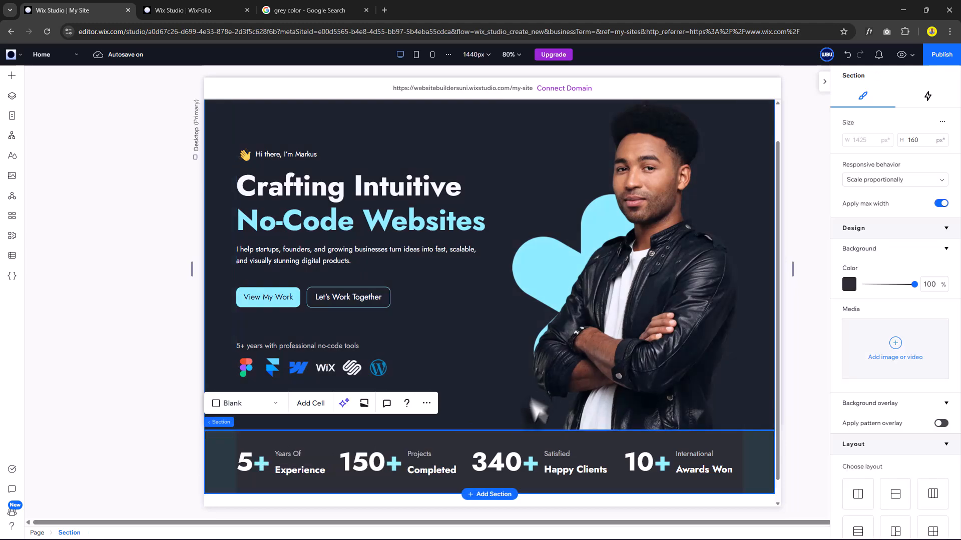
Add a new section below the stats strip with the dark theme background colour.
{"action": "scroll", "coordinate": [498, 503], "scroll_direction": "down", "scroll_amount": 1}
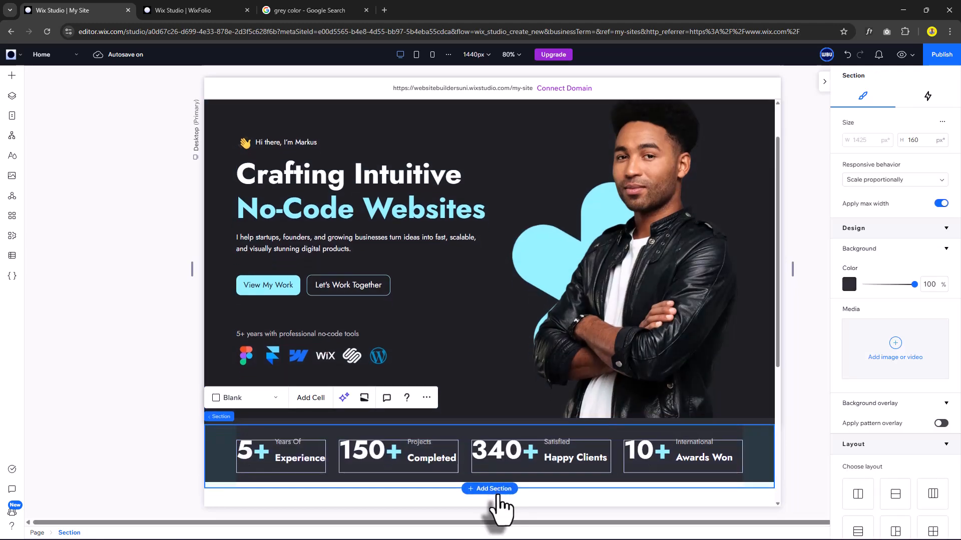
{"action": "scroll", "coordinate": [501, 495], "scroll_direction": "down", "scroll_amount": 5}
{"action": "left_click", "coordinate": [550, 409]}
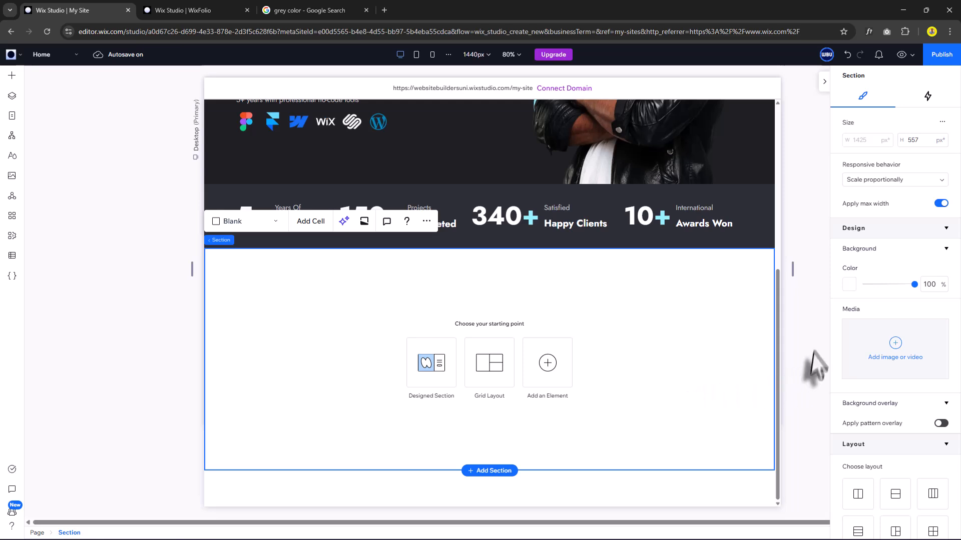
{"action": "left_click", "coordinate": [849, 285]}
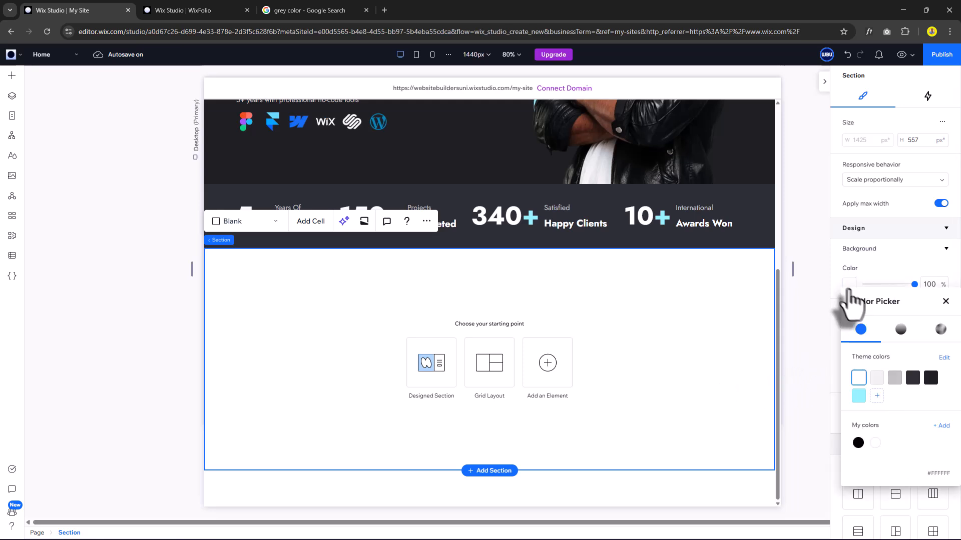
{"action": "left_click", "coordinate": [931, 381]}
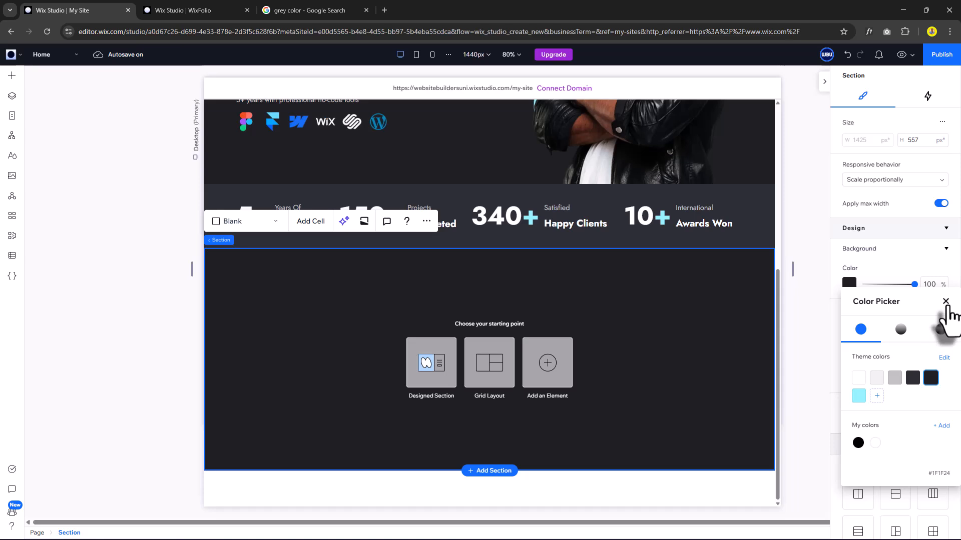
{"action": "left_click", "coordinate": [946, 303]}
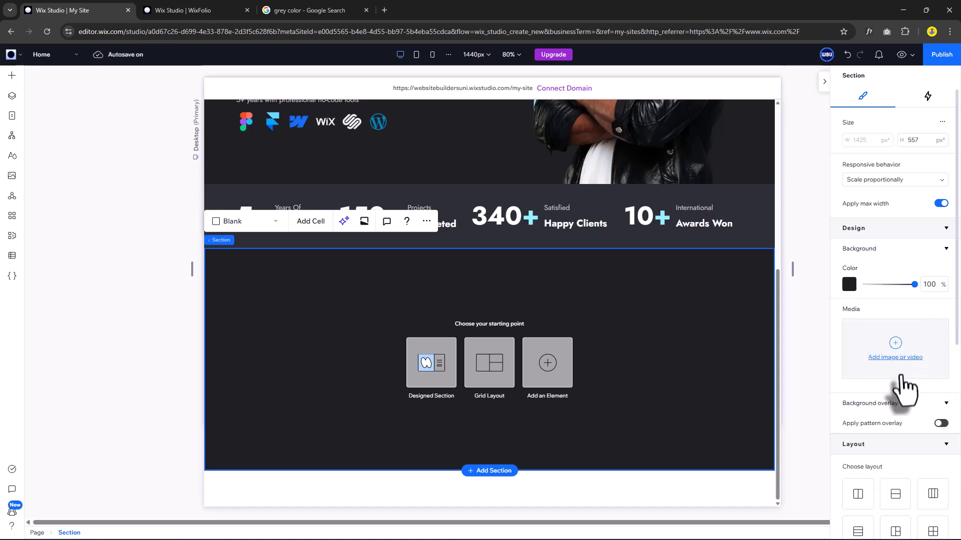
Set the section's horizontal padding to 5.6% and vertical padding to 60 px.
{"action": "scroll", "coordinate": [890, 380], "scroll_direction": "down", "scroll_amount": 5}
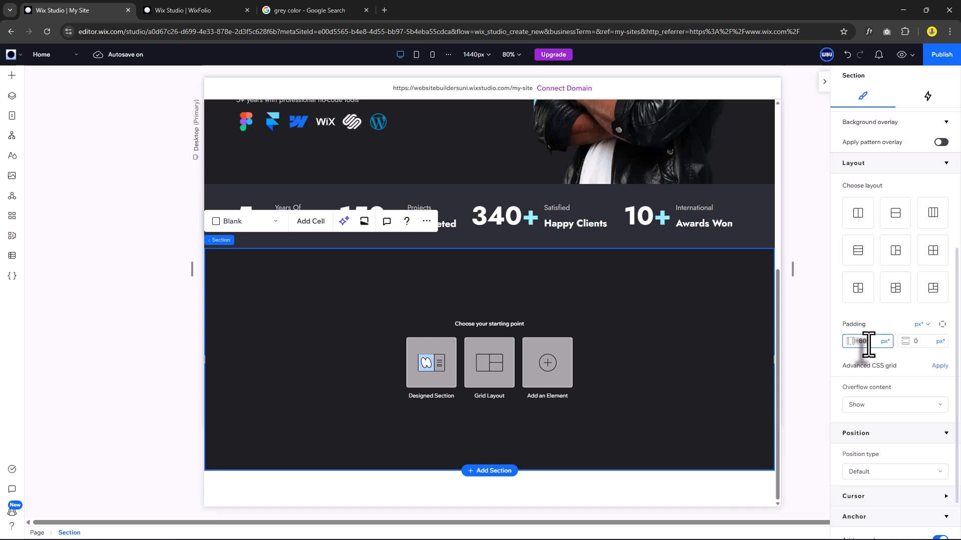
{"action": "key", "text": "Return"}
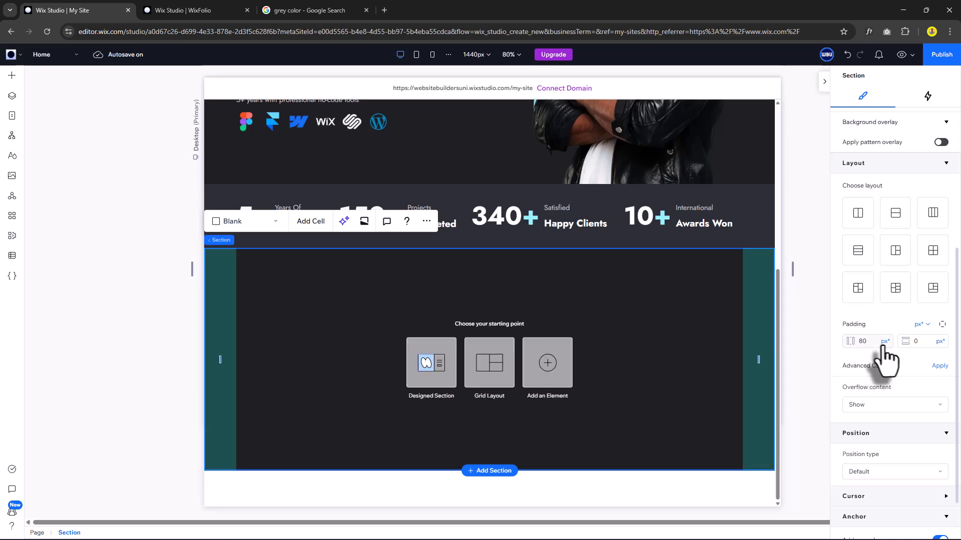
{"action": "left_click", "coordinate": [884, 343]}
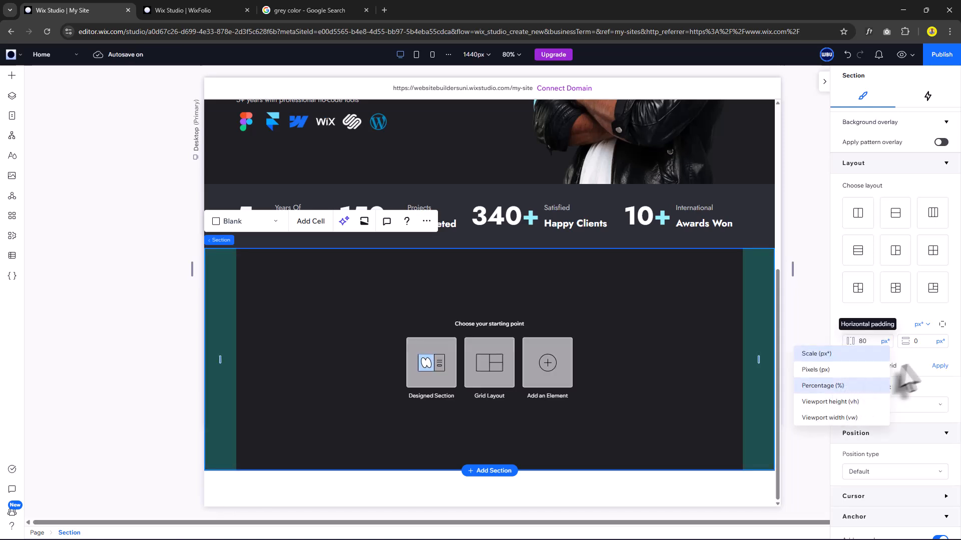
{"action": "left_click", "coordinate": [883, 386]}
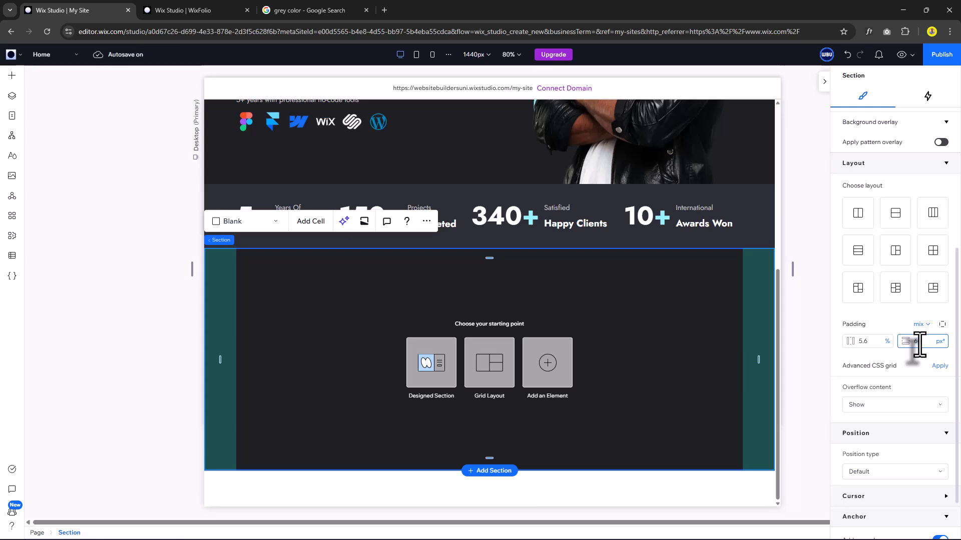
{"action": "key", "text": "Return"}
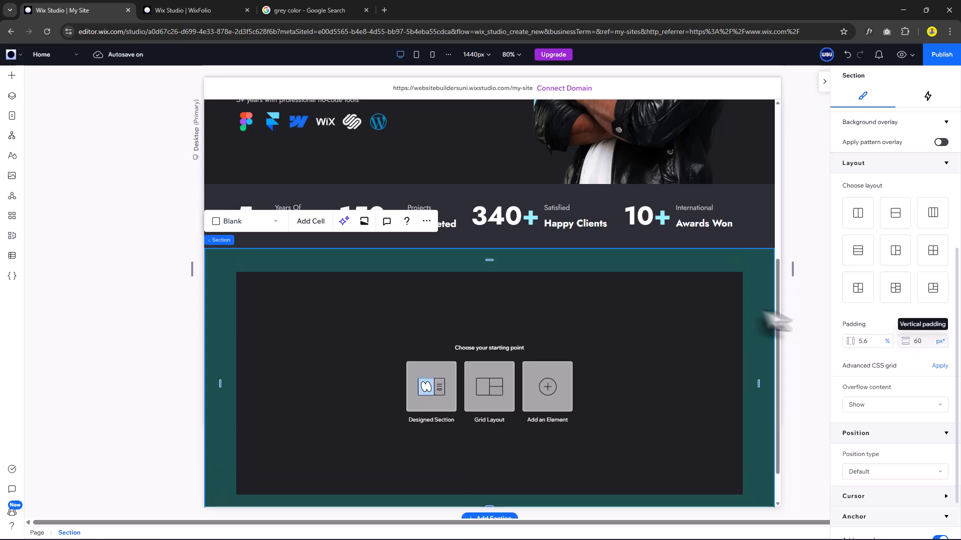
{"action": "scroll", "coordinate": [615, 352], "scroll_direction": "down", "scroll_amount": 1}
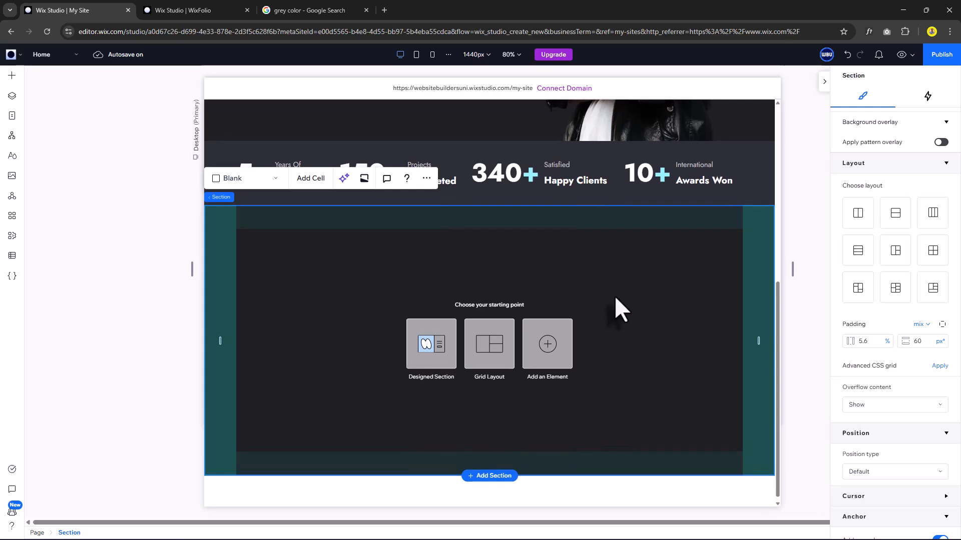
Add a centred 'My Awesome Services' paragraph at the top of the new section.
{"action": "left_click", "coordinate": [12, 75]}
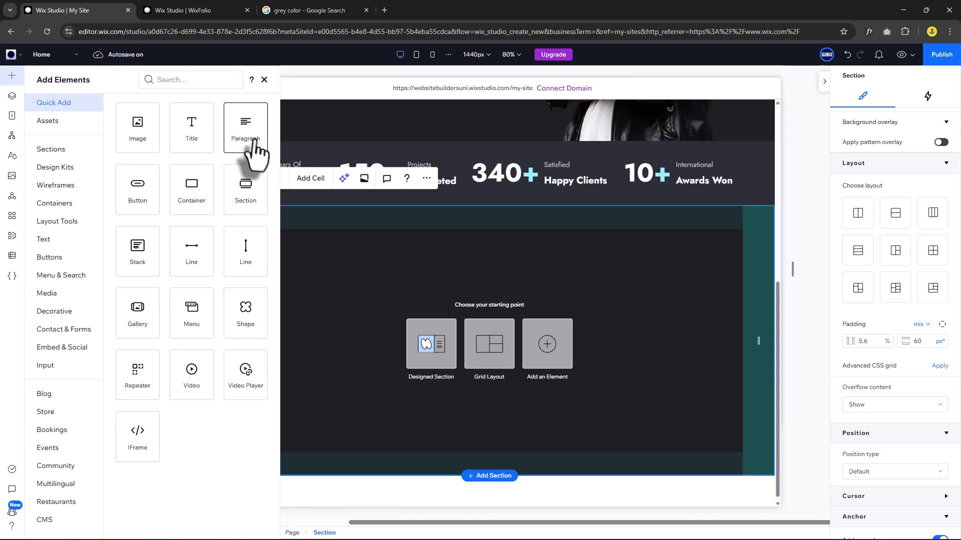
{"action": "left_click_drag", "start_coordinate": [250, 138], "coordinate": [501, 278]}
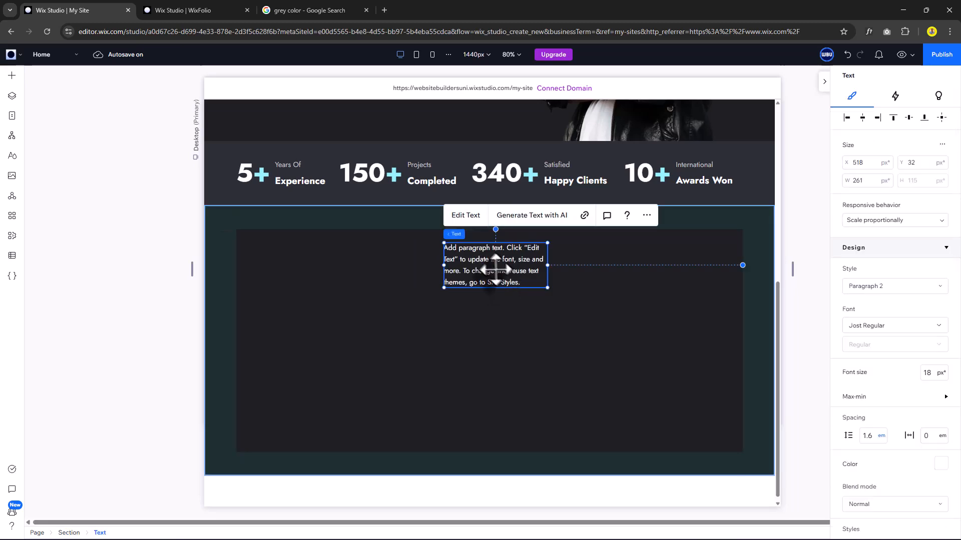
{"action": "double_click", "coordinate": [494, 271]}
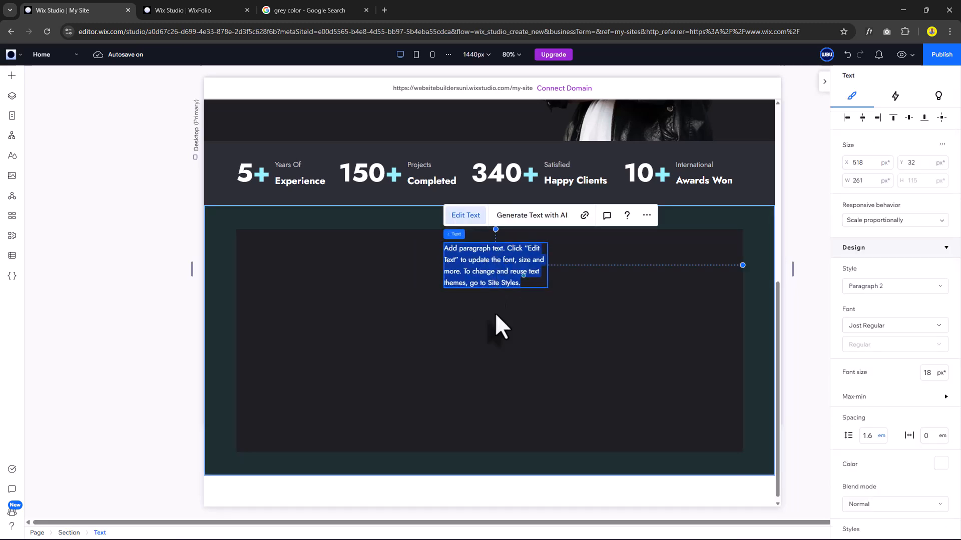
{"action": "type", "text": "My A"}
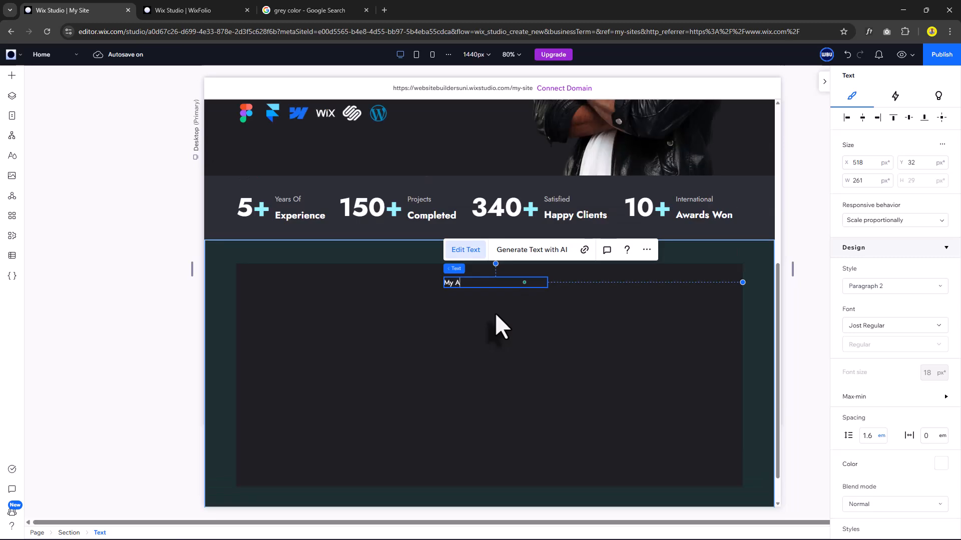
{"action": "type", "text": "wesome Services"}
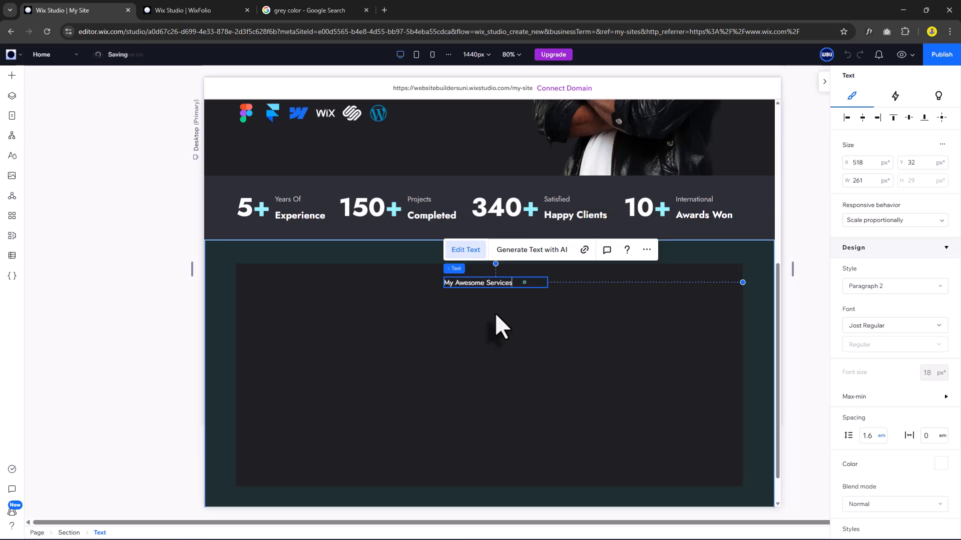
{"action": "left_click", "coordinate": [495, 313]}
{"action": "double_click", "coordinate": [490, 285]}
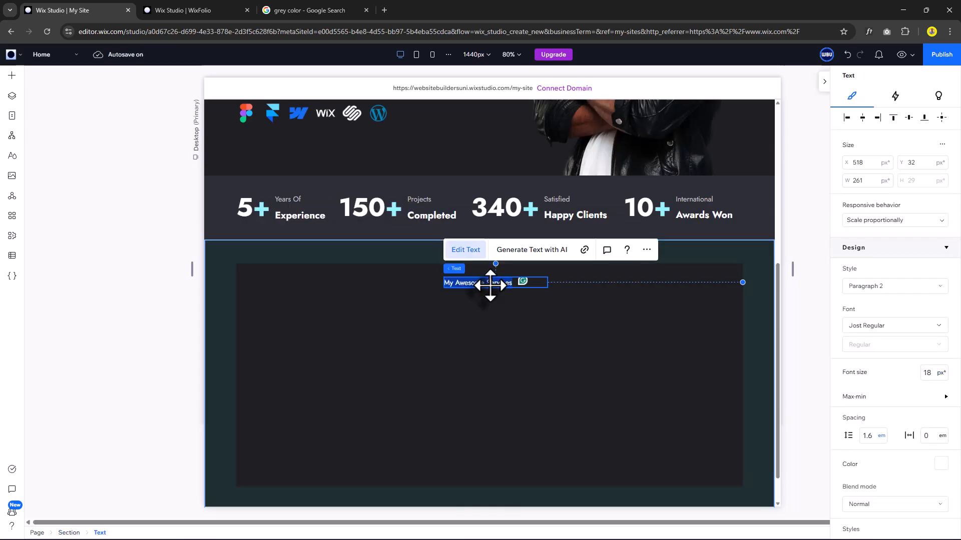
{"action": "scroll", "coordinate": [886, 365], "scroll_direction": "down", "scroll_amount": 4}
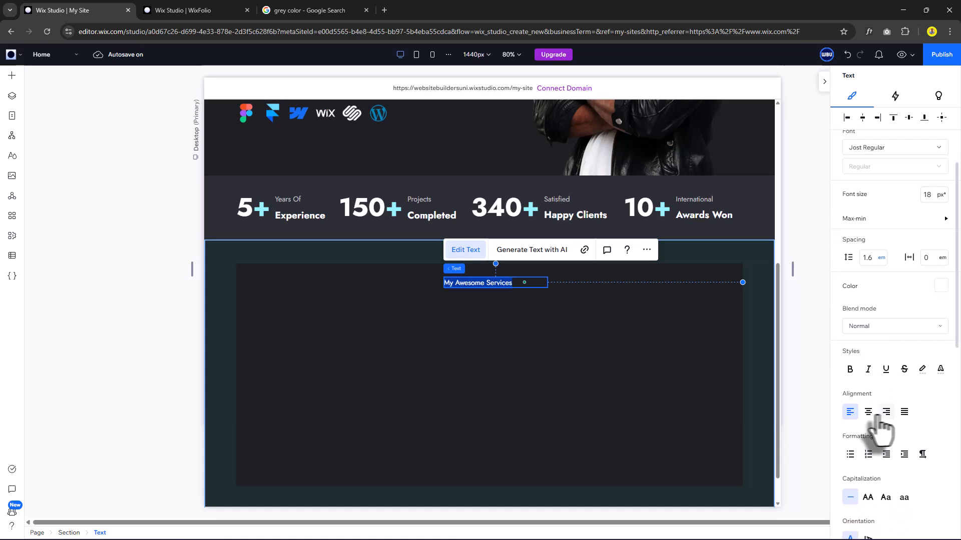
{"action": "left_click", "coordinate": [868, 411]}
Add a widened 'No-Code Website Services' title below it, styled as Heading 3.
{"action": "left_click", "coordinate": [12, 75]}
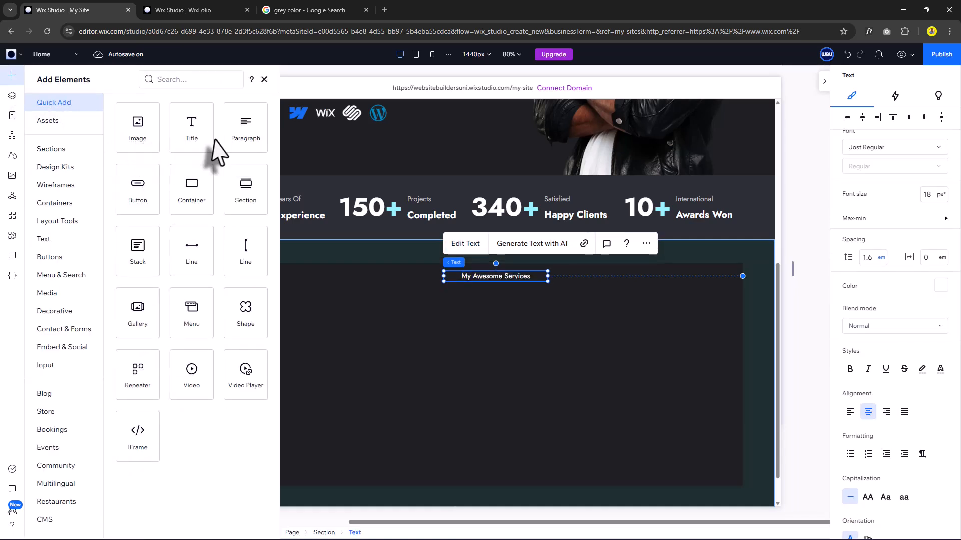
{"action": "left_click_drag", "start_coordinate": [194, 140], "coordinate": [485, 328]}
{"action": "double_click", "coordinate": [478, 313]}
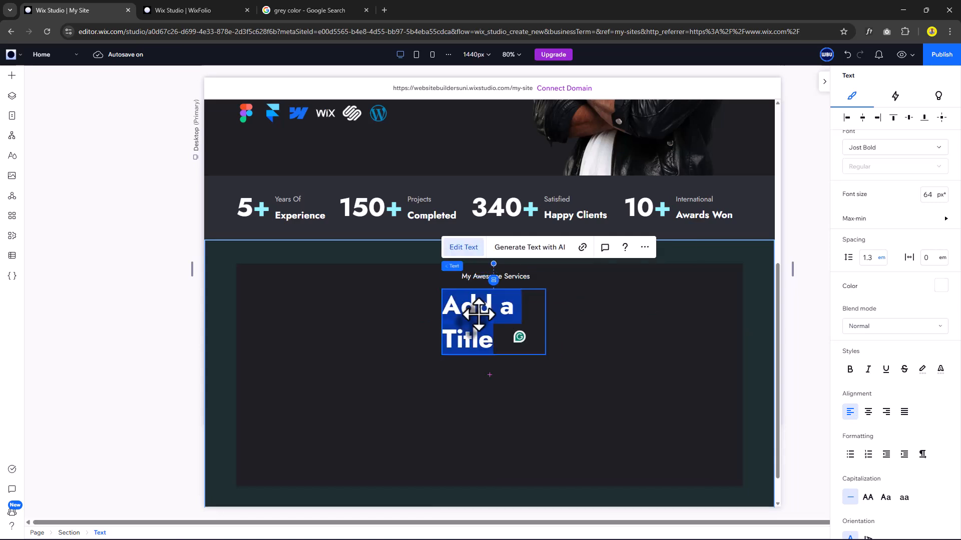
{"action": "type", "text": "No-Code Website Services"}
{"action": "scroll", "coordinate": [541, 320], "scroll_direction": "down", "scroll_amount": 1}
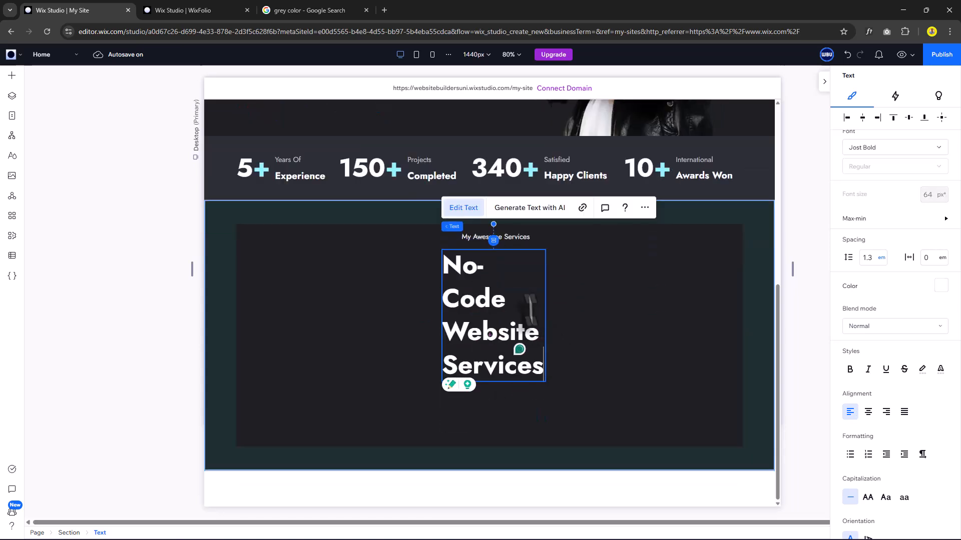
{"action": "key", "text": "Escape"}
{"action": "left_click_drag", "start_coordinate": [609, 308], "coordinate": [703, 281]}
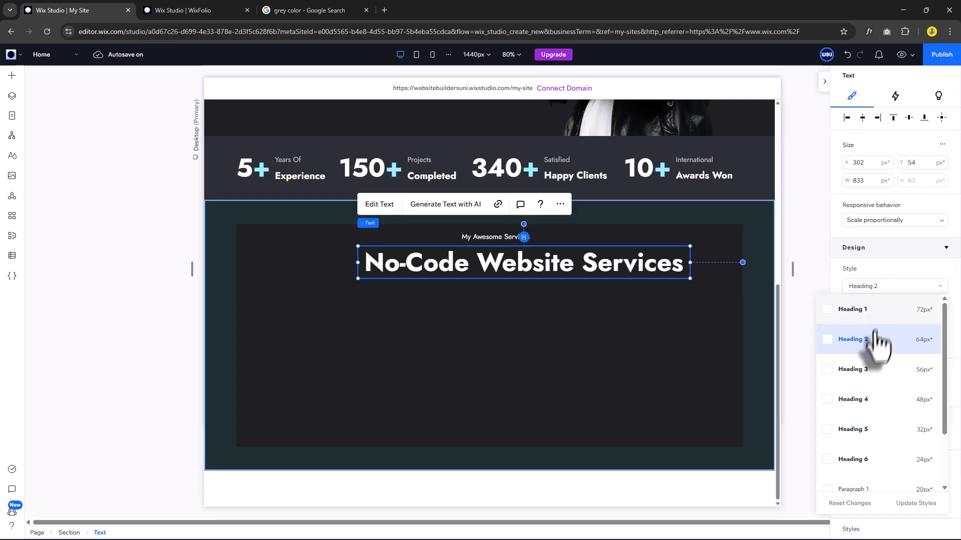
{"action": "left_click", "coordinate": [864, 370]}
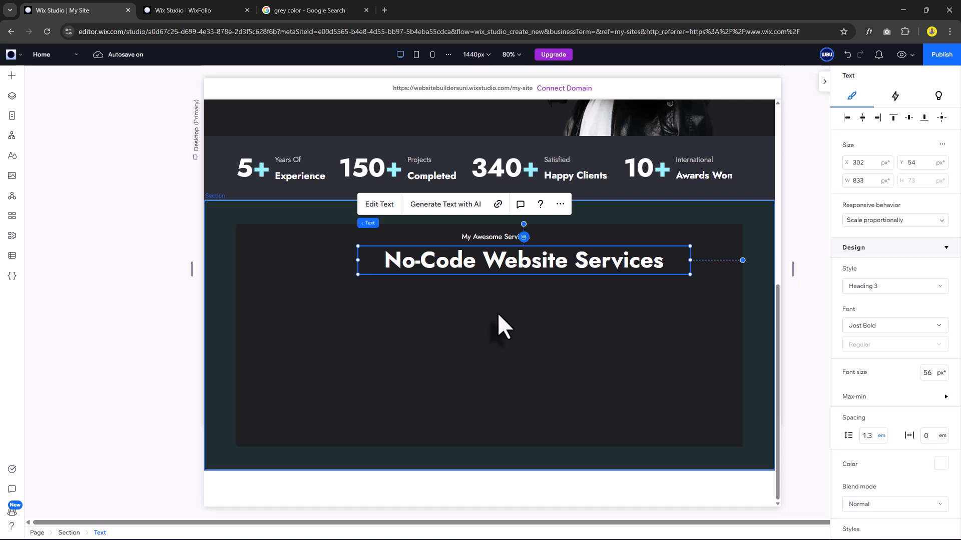
{"action": "left_click", "coordinate": [499, 316]}
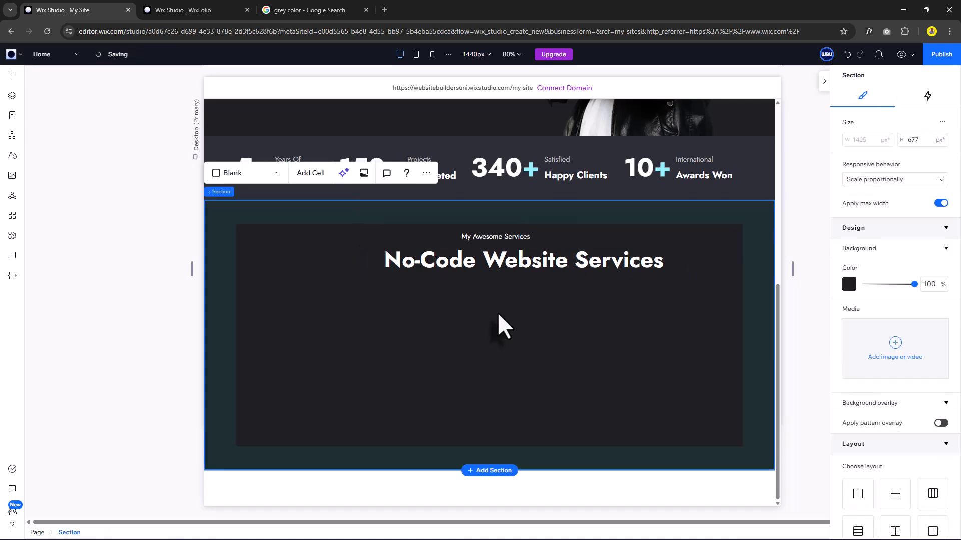
Add a centred description paragraph under the title with the pasted services sentence.
{"action": "left_click", "coordinate": [12, 75]}
{"action": "left_click_drag", "start_coordinate": [247, 135], "coordinate": [656, 293]}
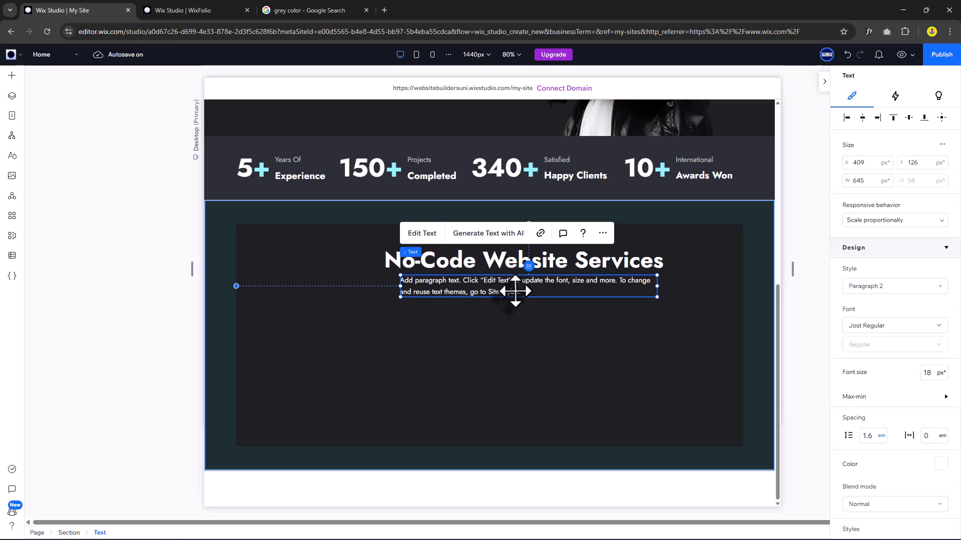
{"action": "scroll", "coordinate": [872, 457], "scroll_direction": "down", "scroll_amount": 3}
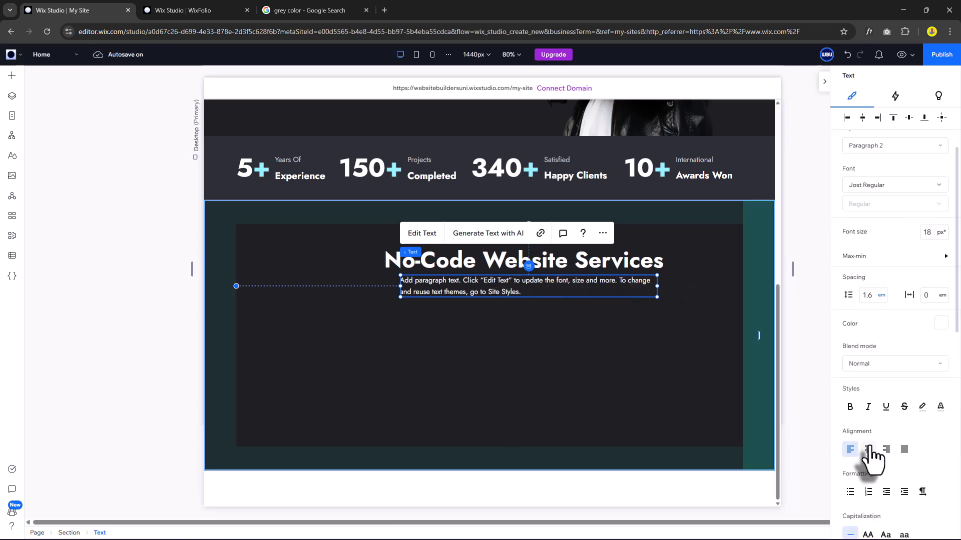
{"action": "left_click", "coordinate": [868, 449]}
{"action": "key", "text": "Return"}
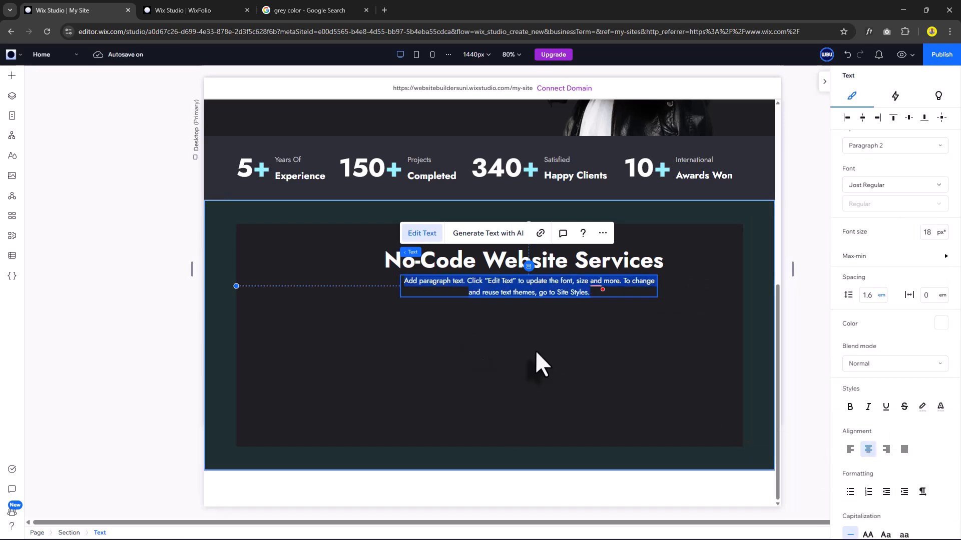
{"action": "type", "text": "From concept to launch, I create modern, performance-driven websites using Framer, Webflow, and no-code tools built for speed and scalability."}
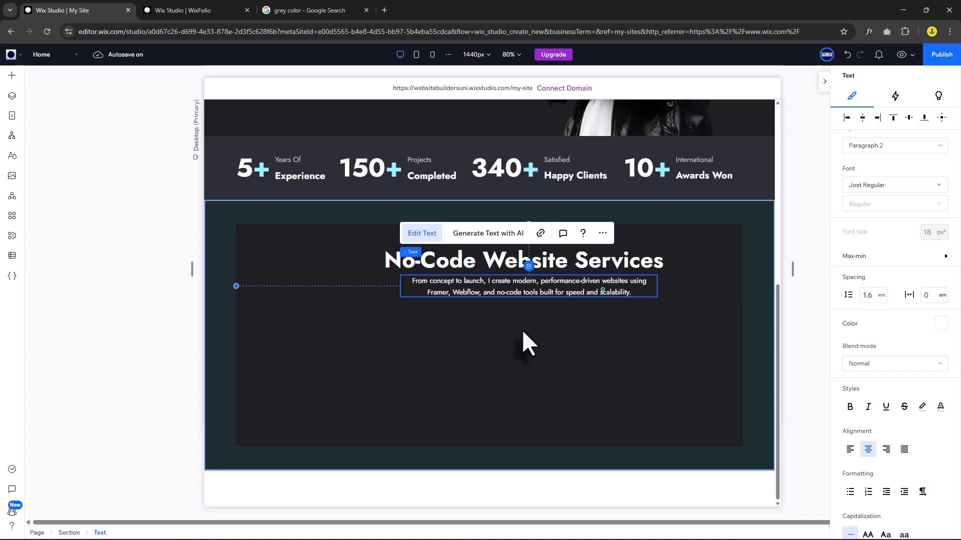
{"action": "left_click", "coordinate": [524, 316]}
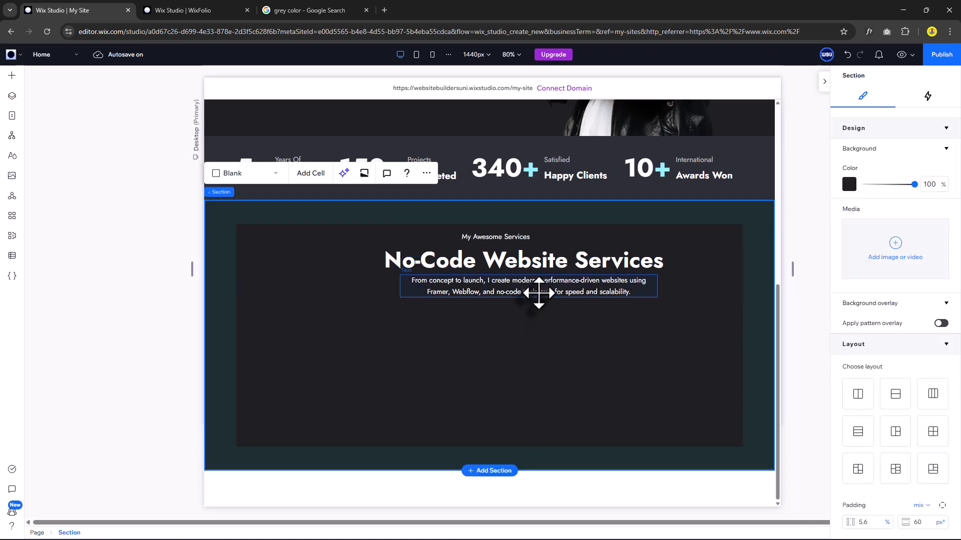
Stack label, heading and description vertically, centred, 16 px apart, at the section's top centre.
{"action": "left_click", "coordinate": [539, 287]}
{"action": "left_click", "coordinate": [547, 261], "text": "shift"}
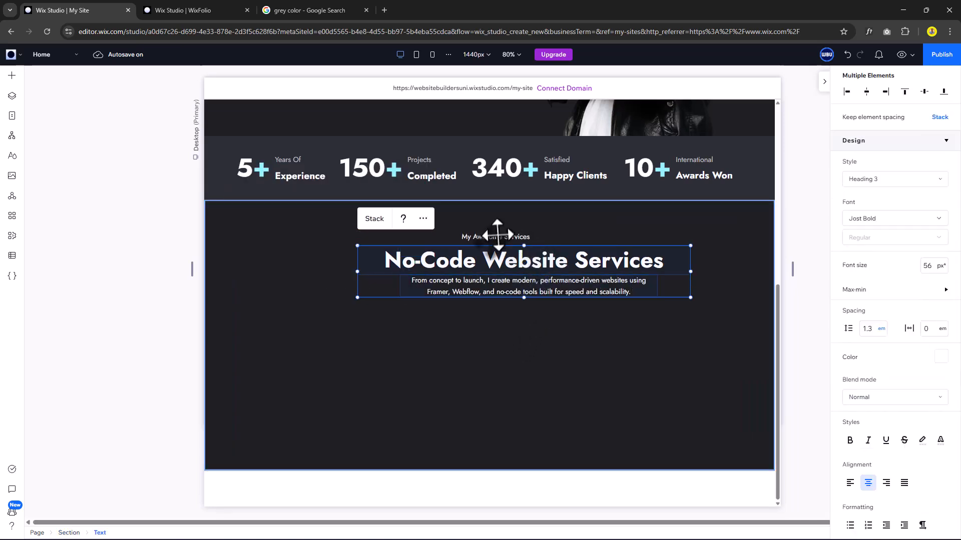
{"action": "left_click", "coordinate": [503, 238], "text": "shift"}
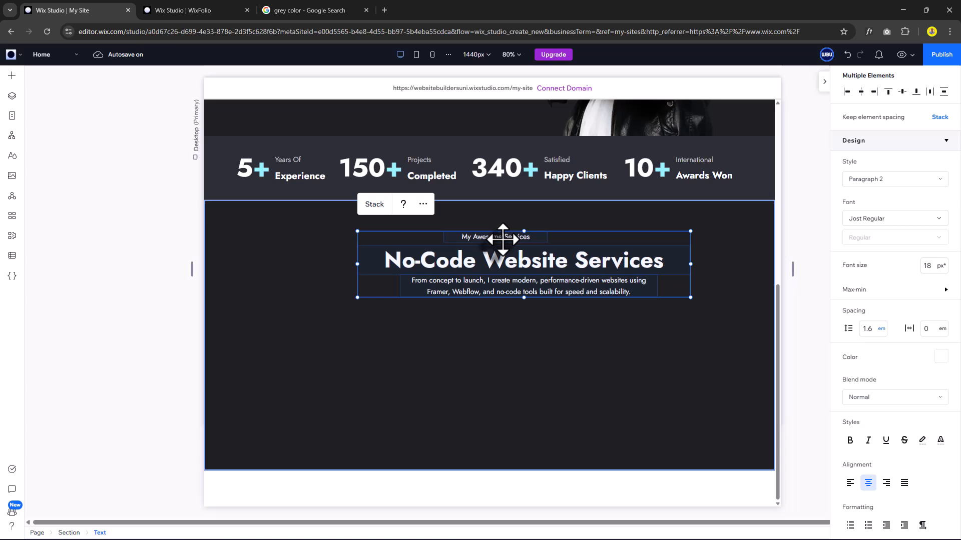
{"action": "left_click", "coordinate": [376, 206]}
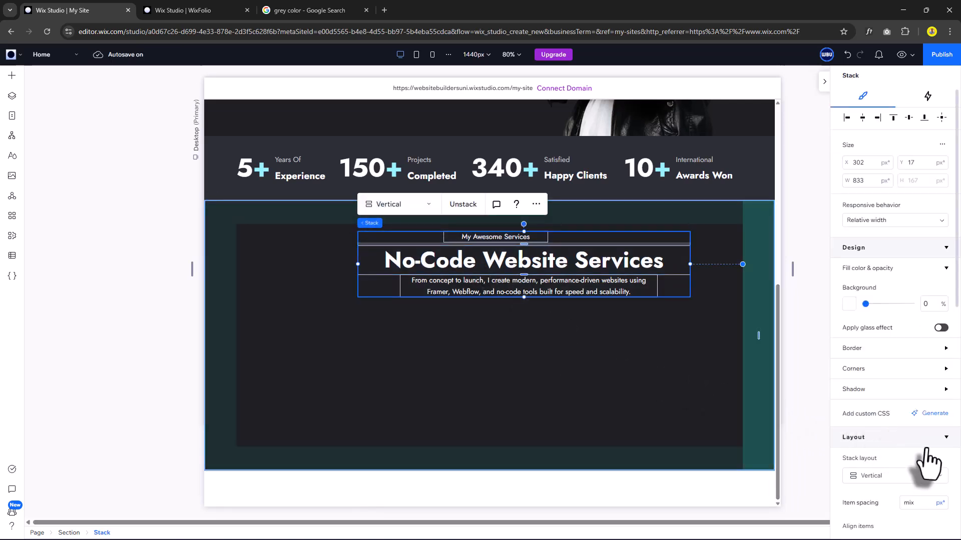
{"action": "scroll", "coordinate": [901, 450], "scroll_direction": "down", "scroll_amount": 3}
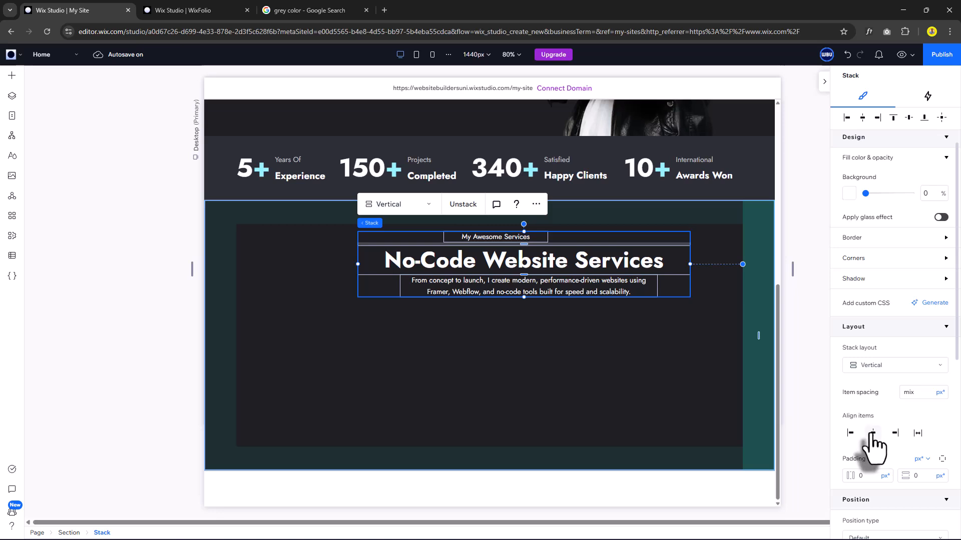
{"action": "left_click", "coordinate": [872, 433]}
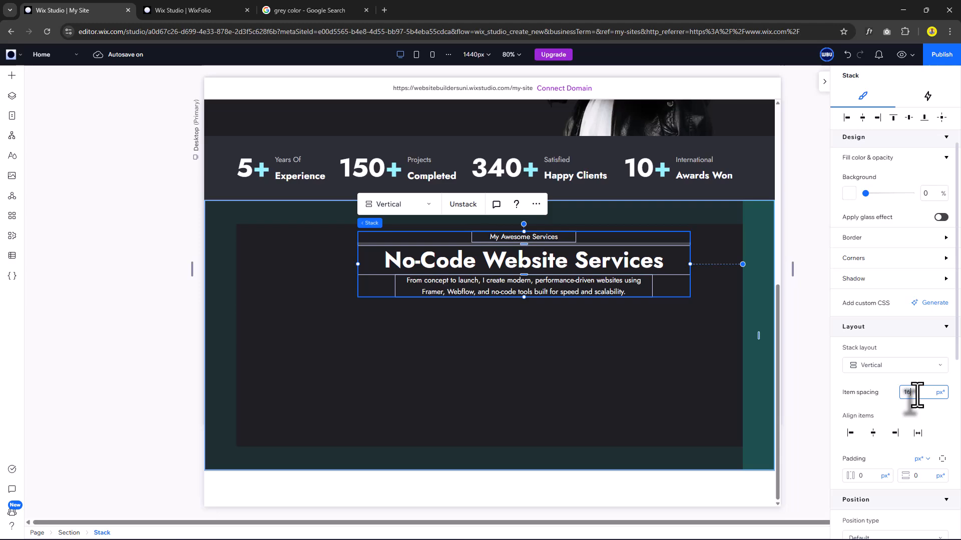
{"action": "key", "text": "Return"}
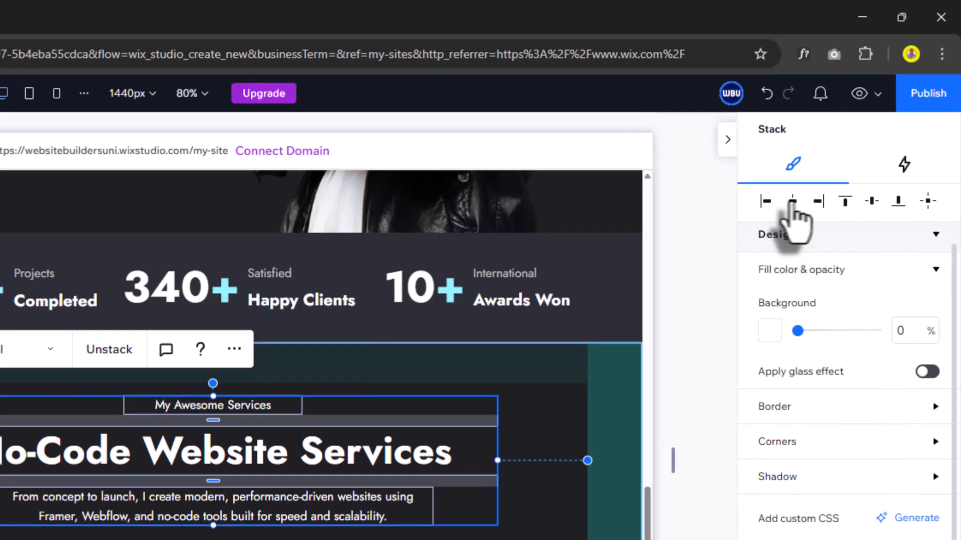
{"action": "left_click", "coordinate": [792, 202]}
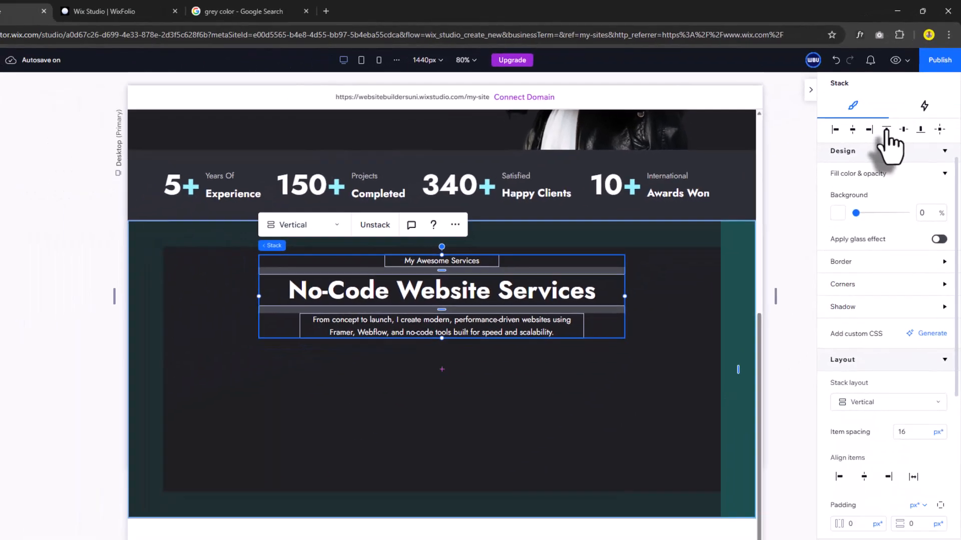
{"action": "left_click", "coordinate": [886, 131]}
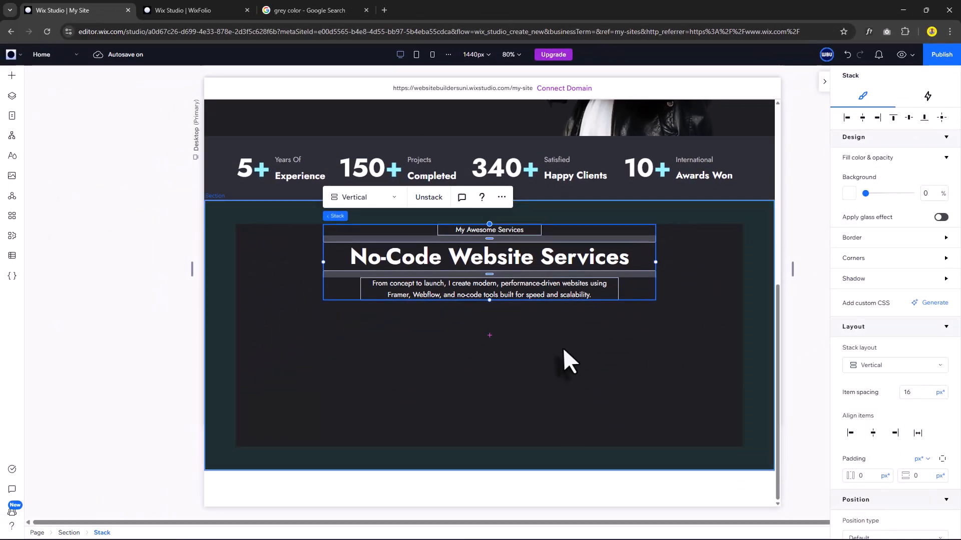
{"action": "left_click", "coordinate": [563, 347]}
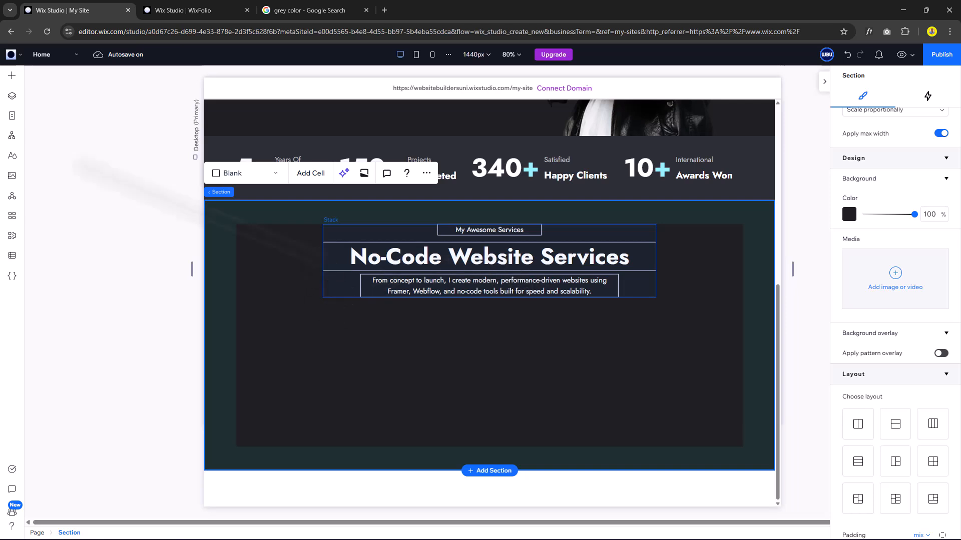
Rename the services stack layer to 'Heading' and its section to 'Services Section'.
{"action": "left_click", "coordinate": [352, 270]}
{"action": "left_click", "coordinate": [12, 96]}
{"action": "double_click", "coordinate": [86, 297]}
{"action": "type", "text": "Headin"}
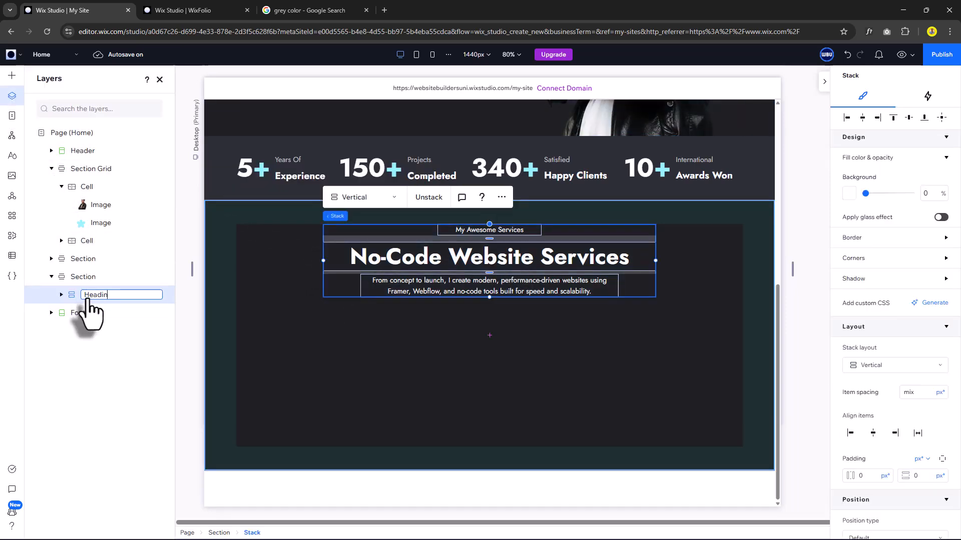
{"action": "type", "text": "g"}
{"action": "double_click", "coordinate": [86, 276]}
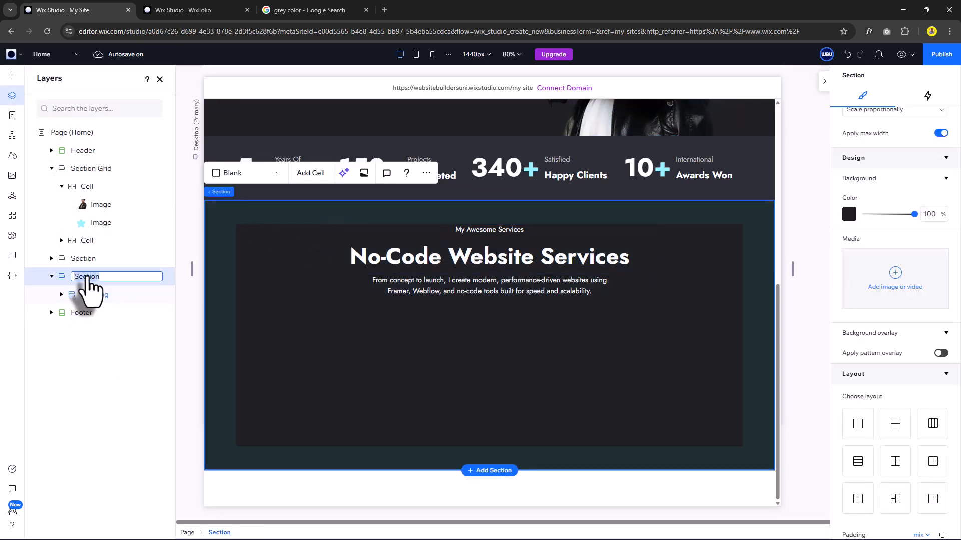
{"action": "type", "text": "Services Section"}
{"action": "key", "text": "Return"}
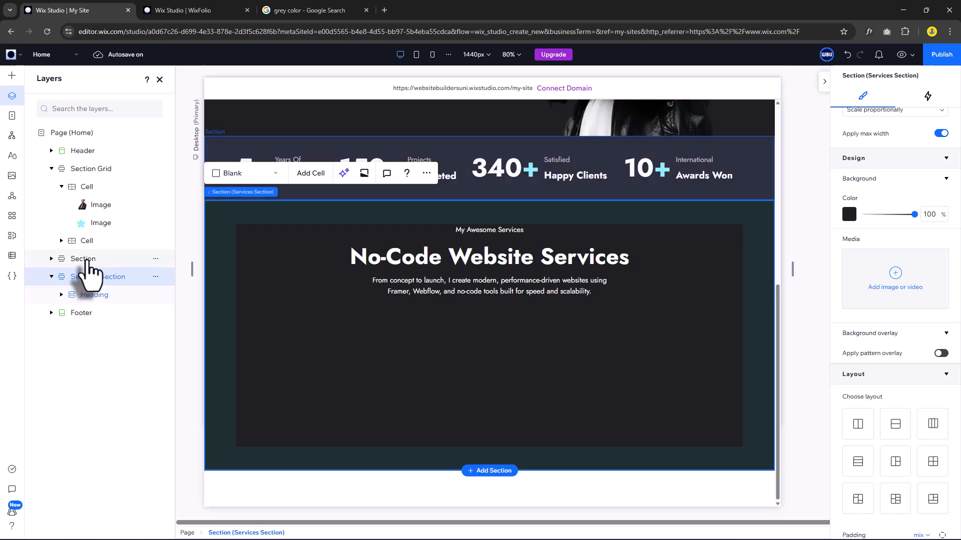
Rename the stats section layer to 'Stats' and the hero grid layer to 'Hero Section'.
{"action": "double_click", "coordinate": [88, 258]}
{"action": "key", "text": "Return"}
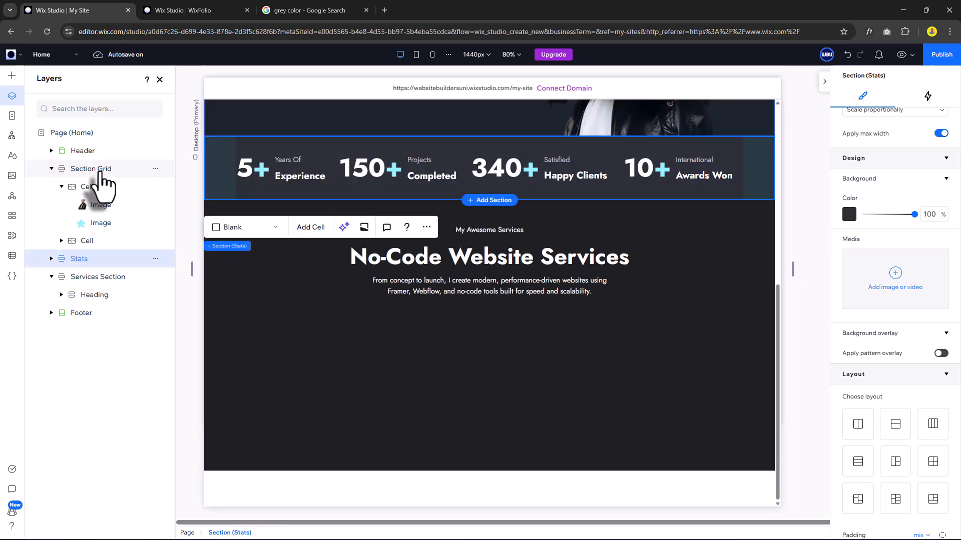
{"action": "double_click", "coordinate": [102, 170]}
{"action": "type", "text": "Hero Section"}
{"action": "key", "text": "Return"}
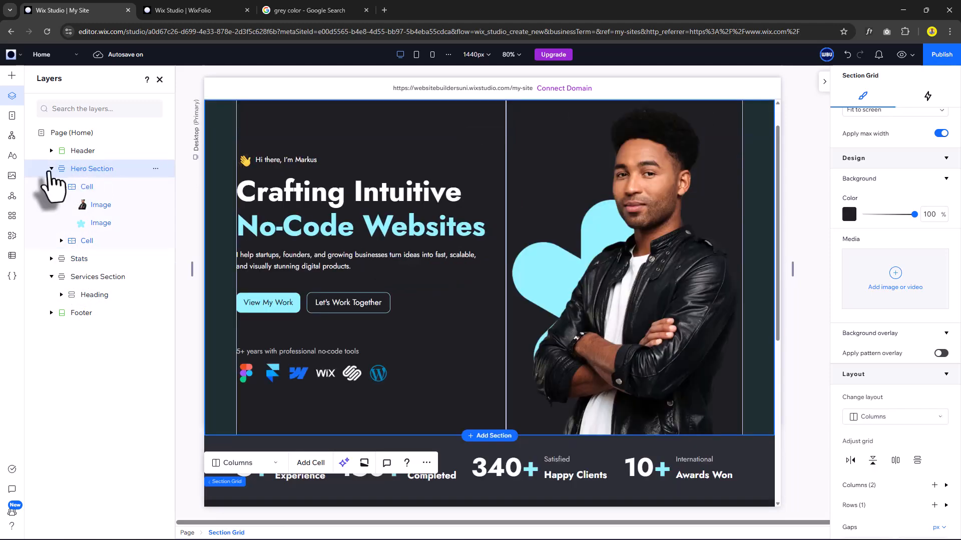
{"action": "left_click", "coordinate": [51, 169]}
{"action": "left_click", "coordinate": [100, 204]}
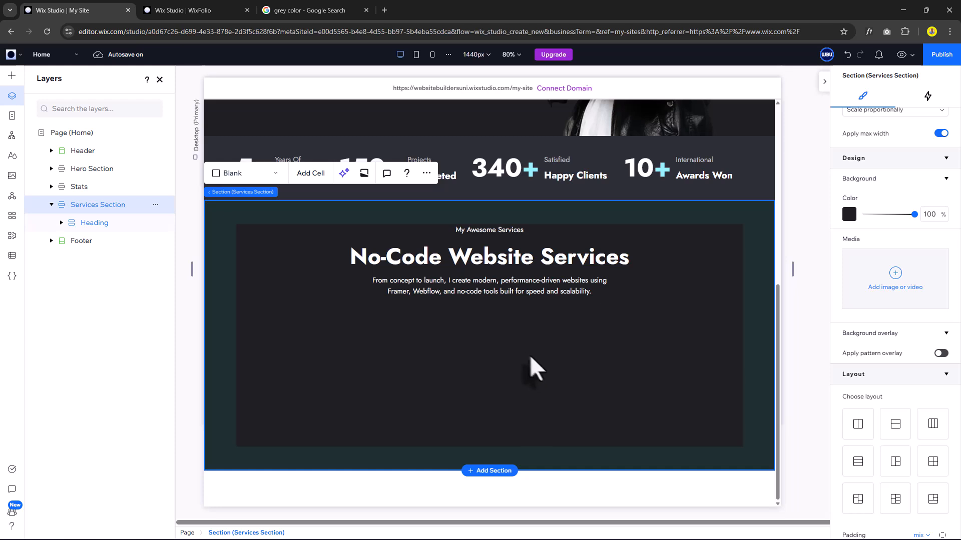
Drop a three-card Repeater into the services section below the description.
{"action": "left_click", "coordinate": [11, 76]}
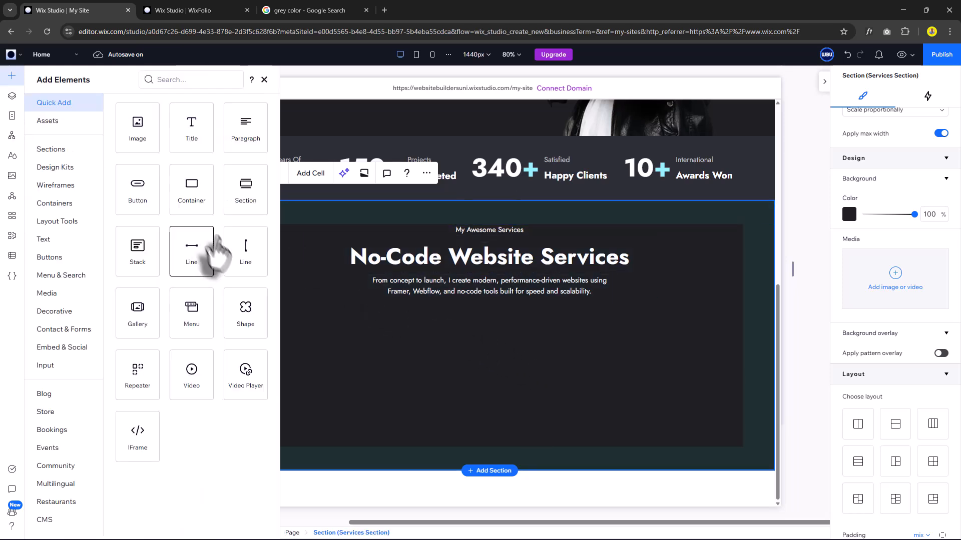
{"action": "left_click_drag", "start_coordinate": [134, 373], "coordinate": [448, 358]}
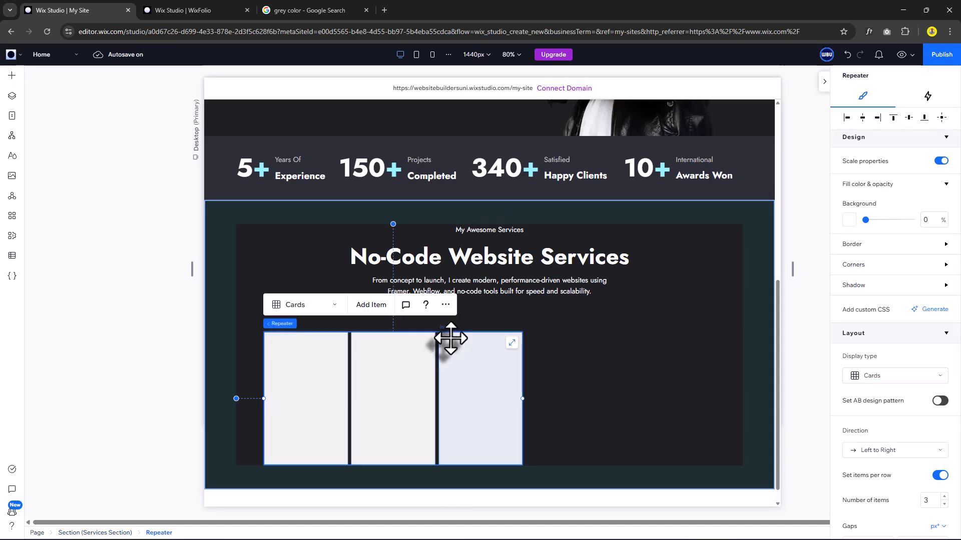
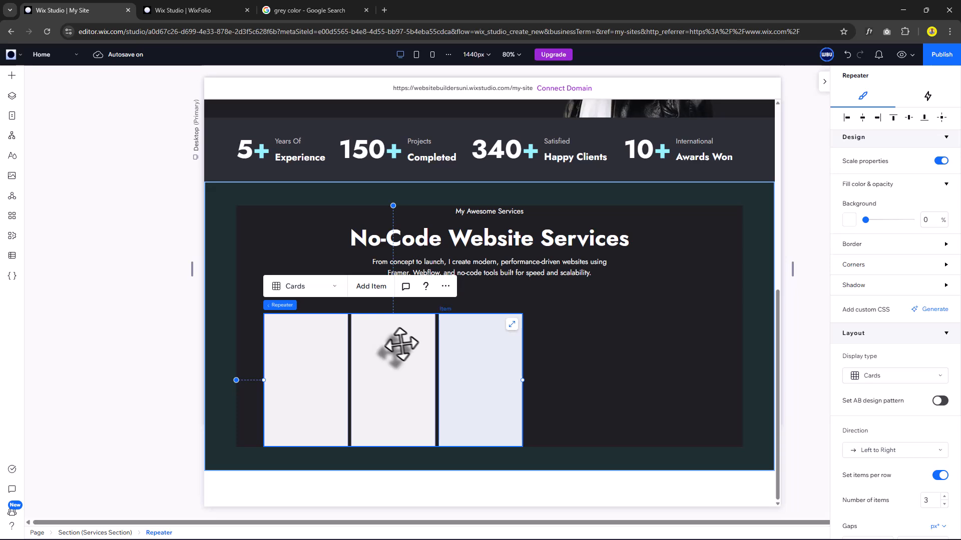
Add three more cards to make six, and set the repeater width to 1280 px.
{"action": "left_click", "coordinate": [369, 285]}
{"action": "left_click", "coordinate": [369, 285]}
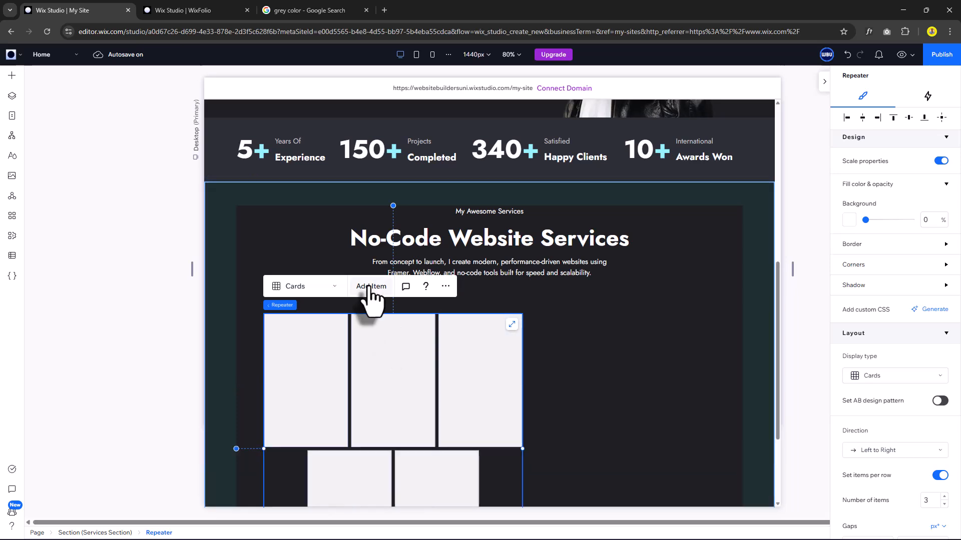
{"action": "left_click", "coordinate": [369, 285]}
{"action": "scroll", "coordinate": [424, 302], "scroll_direction": "down", "scroll_amount": 1}
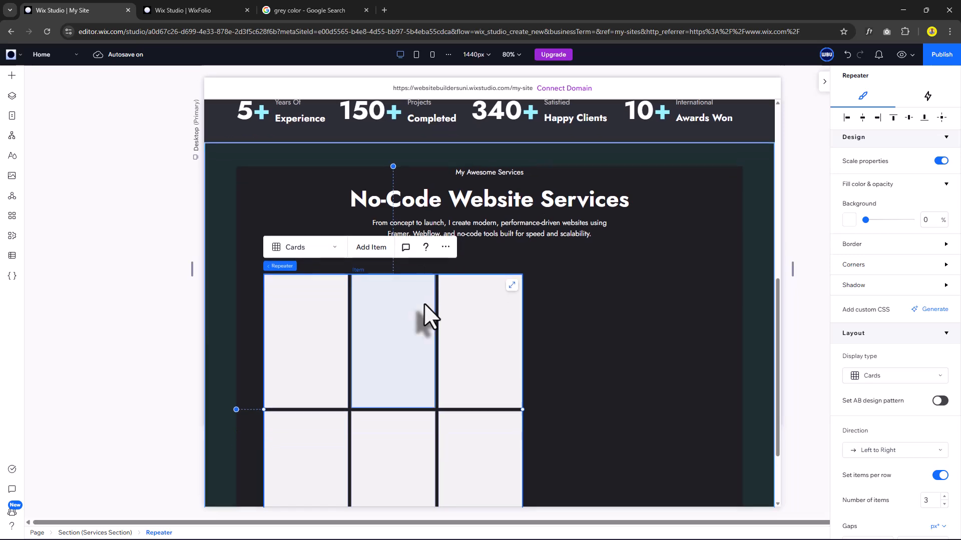
{"action": "scroll", "coordinate": [904, 246], "scroll_direction": "up", "scroll_amount": 3}
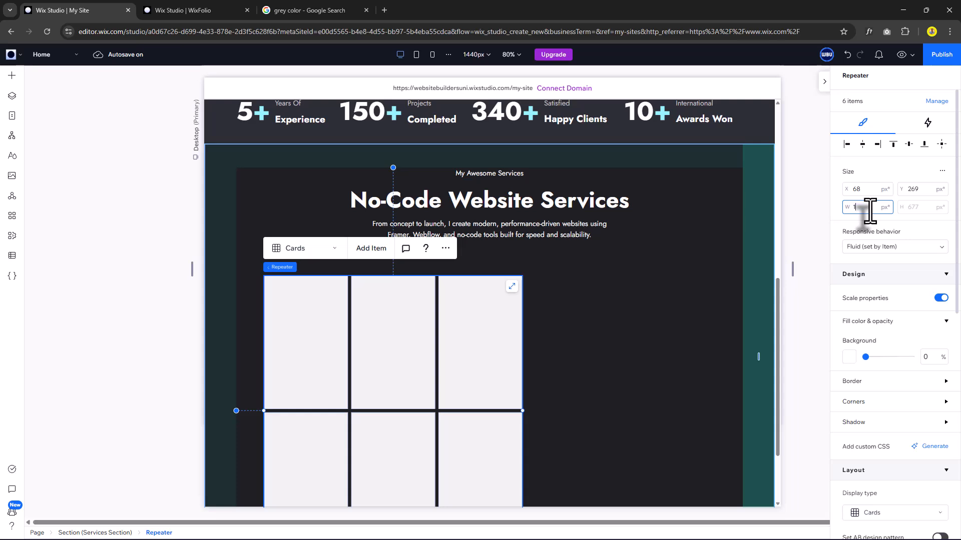
{"action": "key", "text": "Return"}
Turn off Set items per row and set both horizontal and vertical card gaps to 40 px.
{"action": "scroll", "coordinate": [889, 328], "scroll_direction": "down", "scroll_amount": 5}
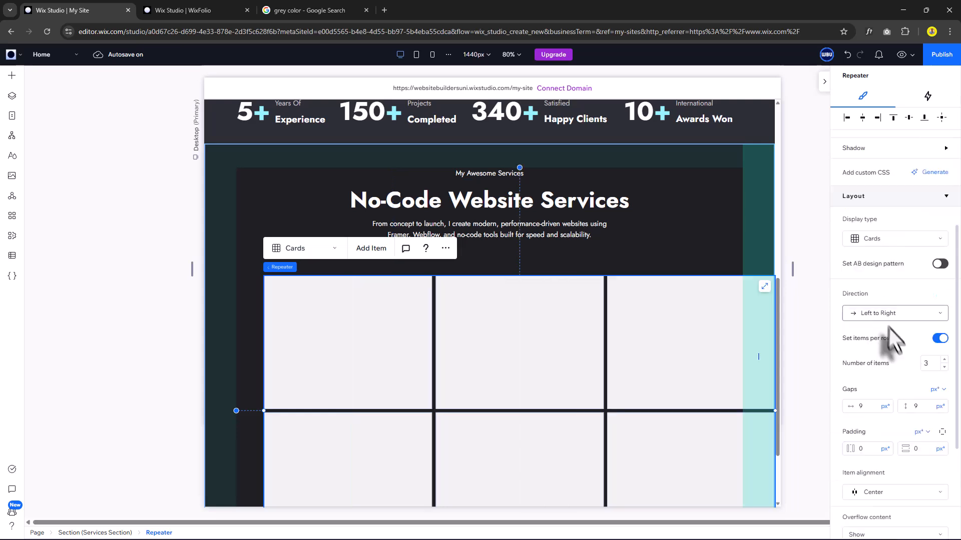
{"action": "left_click", "coordinate": [937, 339]}
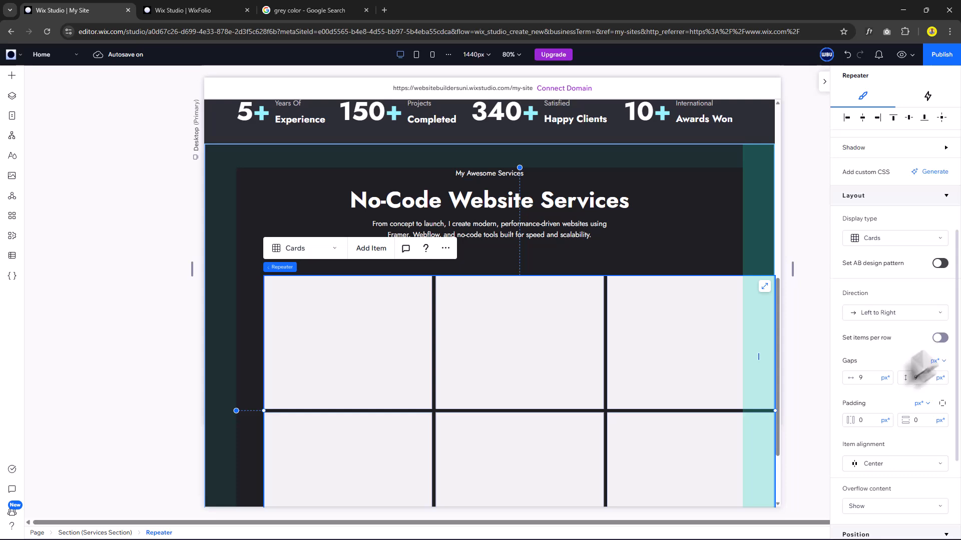
{"action": "left_click", "coordinate": [864, 378]}
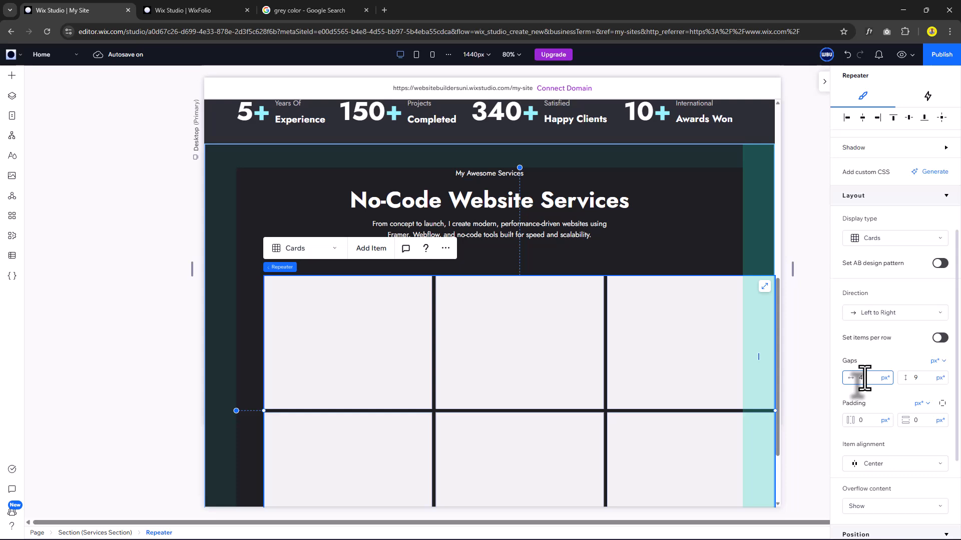
{"action": "type", "text": "40"}
{"action": "key", "text": "Return"}
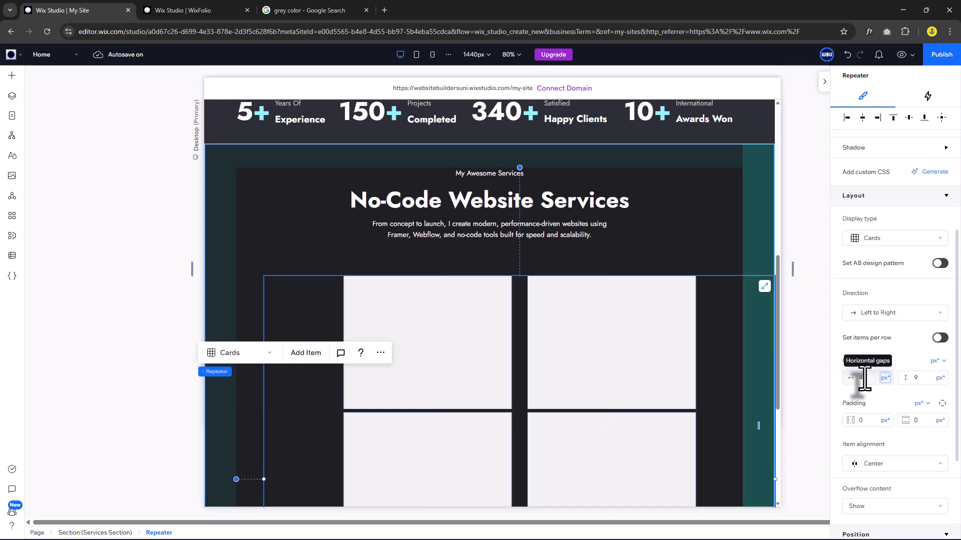
{"action": "left_click", "coordinate": [915, 378]}
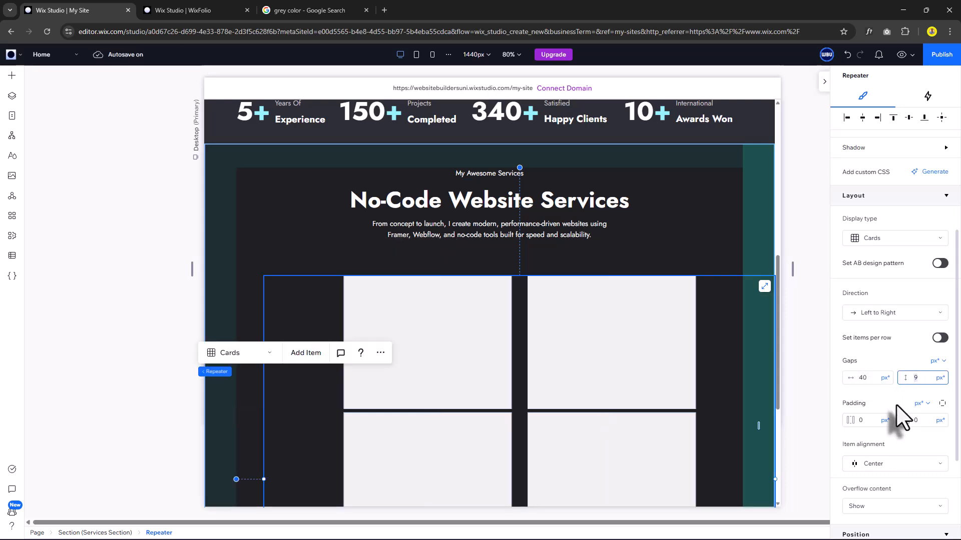
{"action": "type", "text": "40"}
{"action": "key", "text": "Return"}
{"action": "left_click", "coordinate": [439, 317]}
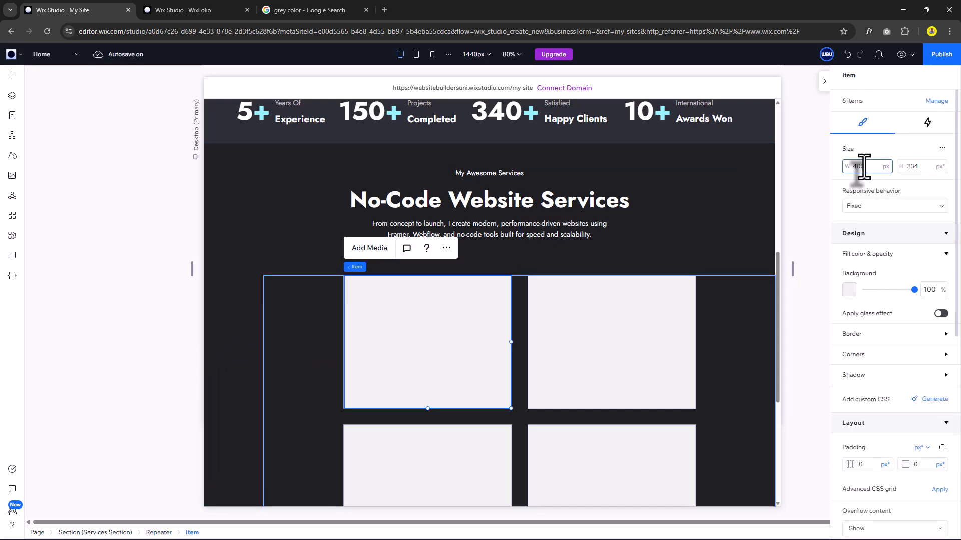
Make the cards 400 × 400 px and centre the repeater horizontally in the section.
{"action": "left_click", "coordinate": [915, 167]}
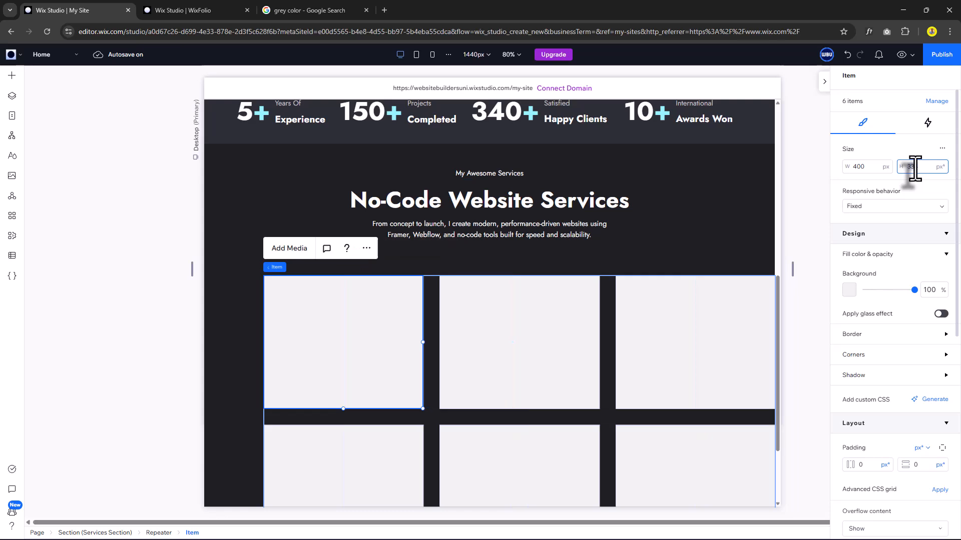
{"action": "key", "text": "Return"}
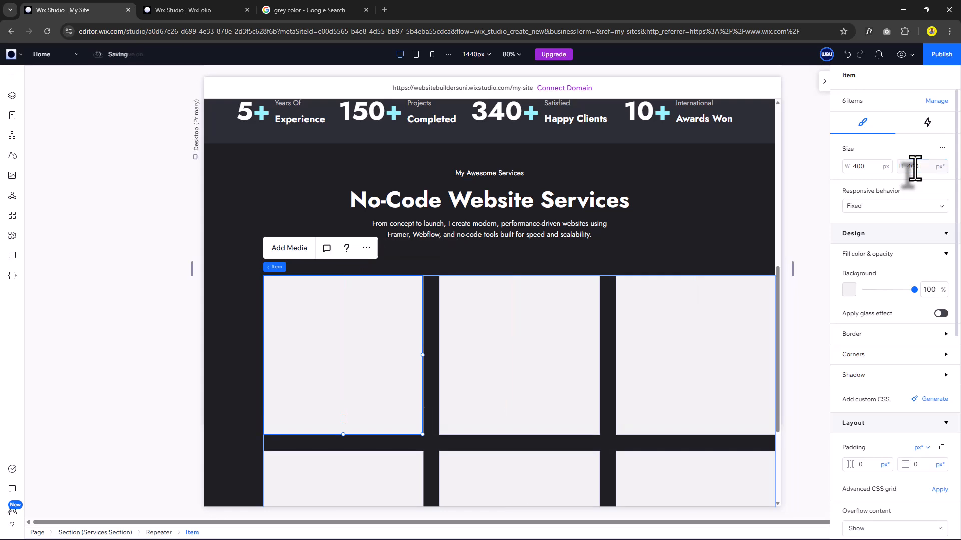
{"action": "left_click", "coordinate": [607, 292]}
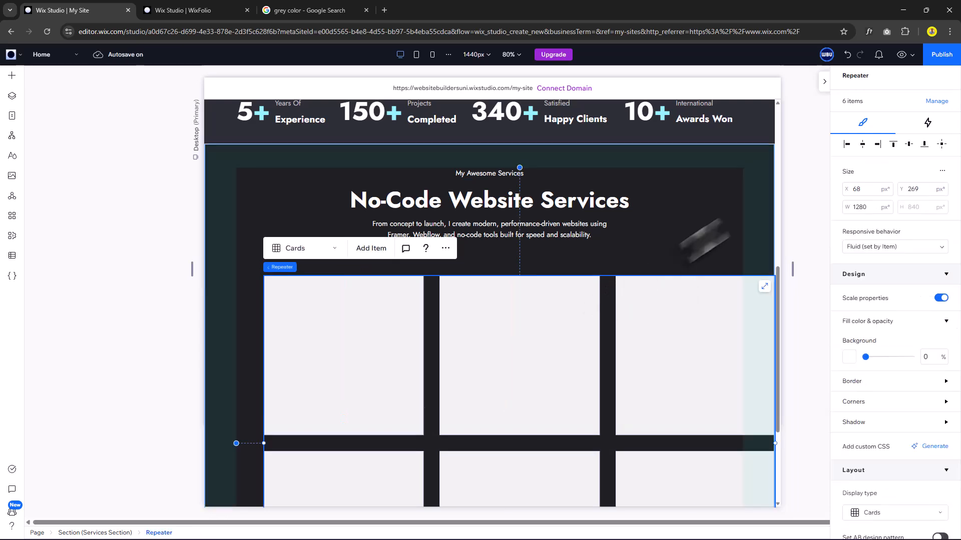
{"action": "left_click", "coordinate": [862, 145]}
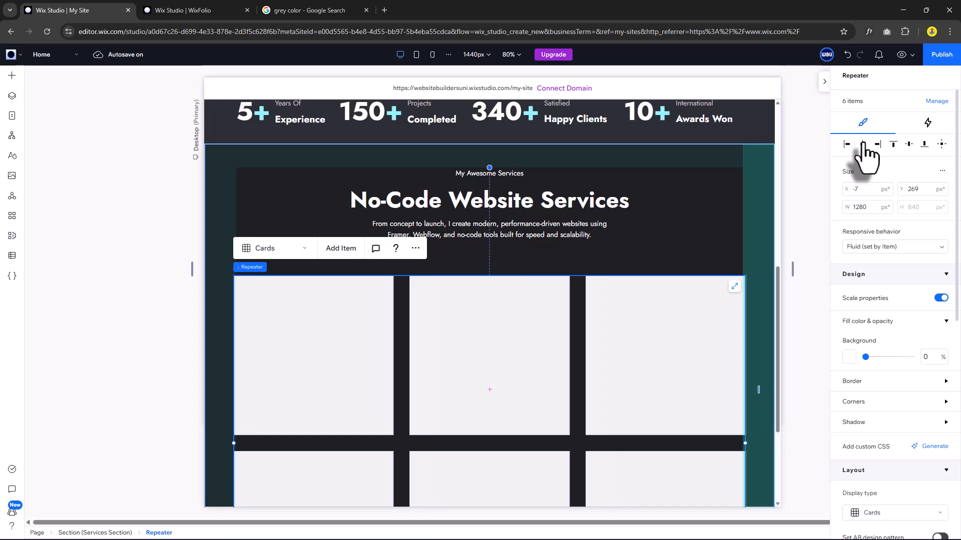
Give the cards 32 px padding and drop their background opacity to 0%.
{"action": "scroll", "coordinate": [555, 360], "scroll_direction": "down", "scroll_amount": 2}
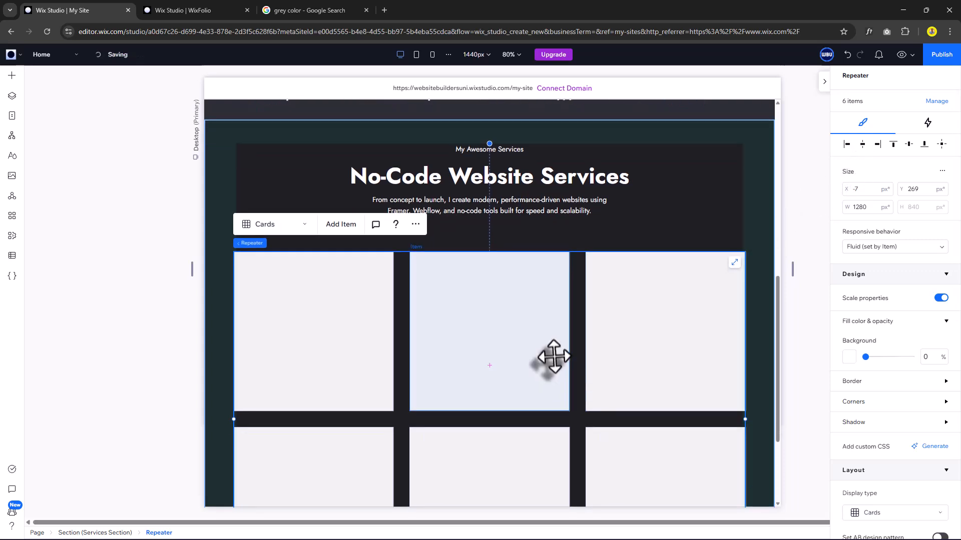
{"action": "scroll", "coordinate": [306, 313], "scroll_direction": "down", "scroll_amount": 1}
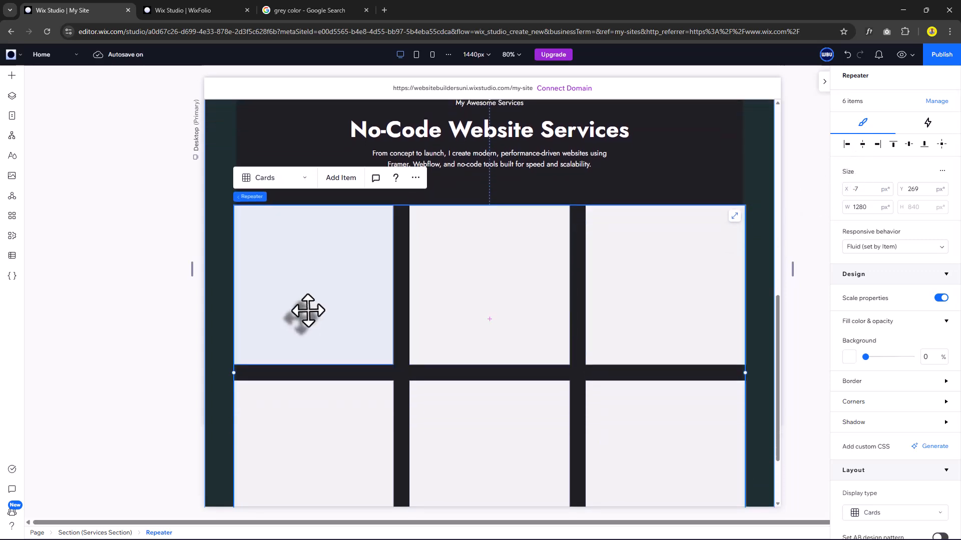
{"action": "left_click", "coordinate": [311, 311]}
{"action": "scroll", "coordinate": [901, 369], "scroll_direction": "down", "scroll_amount": 2}
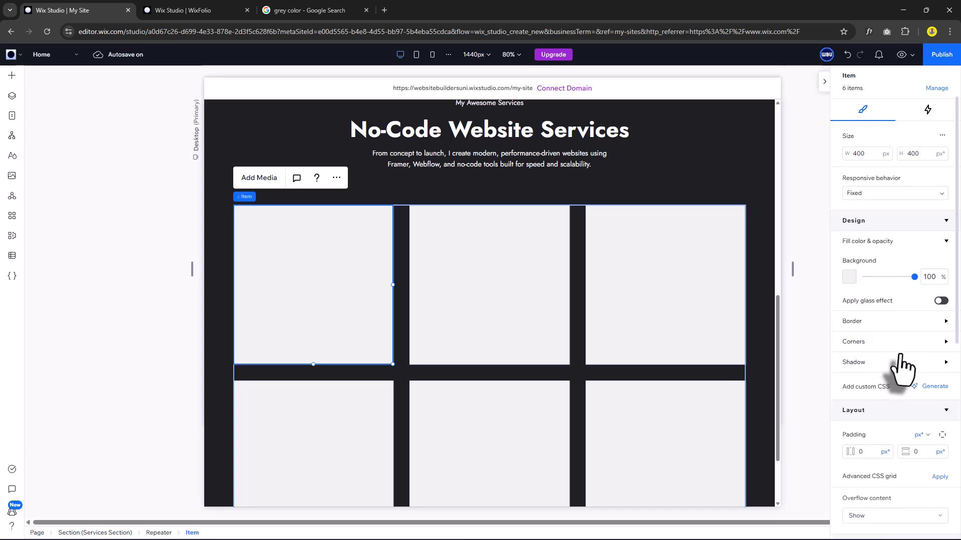
{"action": "scroll", "coordinate": [901, 368], "scroll_direction": "down", "scroll_amount": 1}
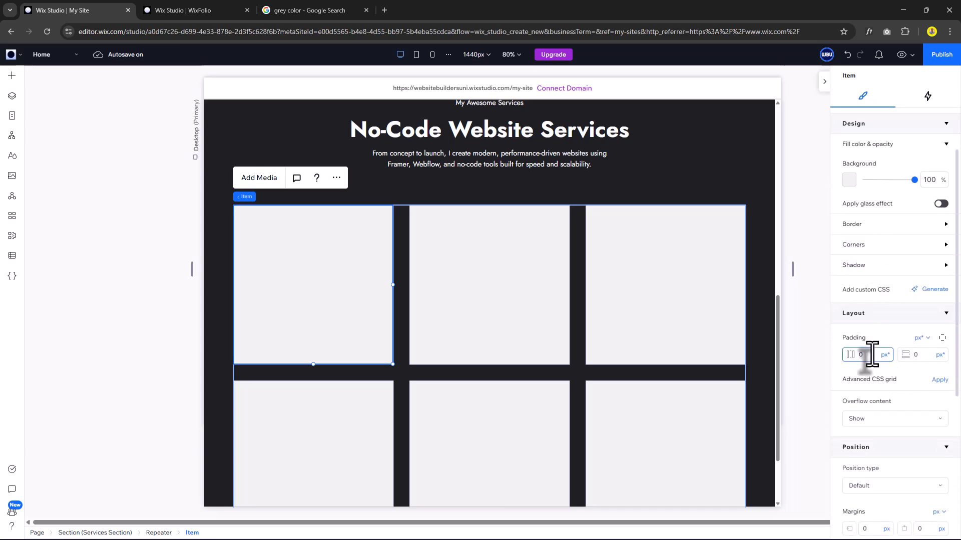
{"action": "left_click", "coordinate": [918, 355]}
{"action": "type", "text": "3"}
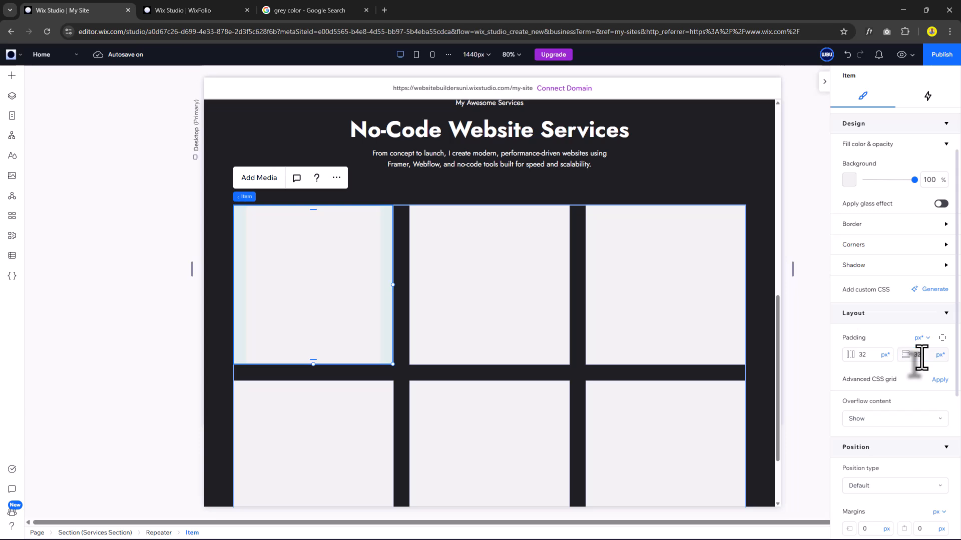
{"action": "type", "text": "2"}
{"action": "key", "text": "Return"}
{"action": "scroll", "coordinate": [906, 280], "scroll_direction": "up", "scroll_amount": 2}
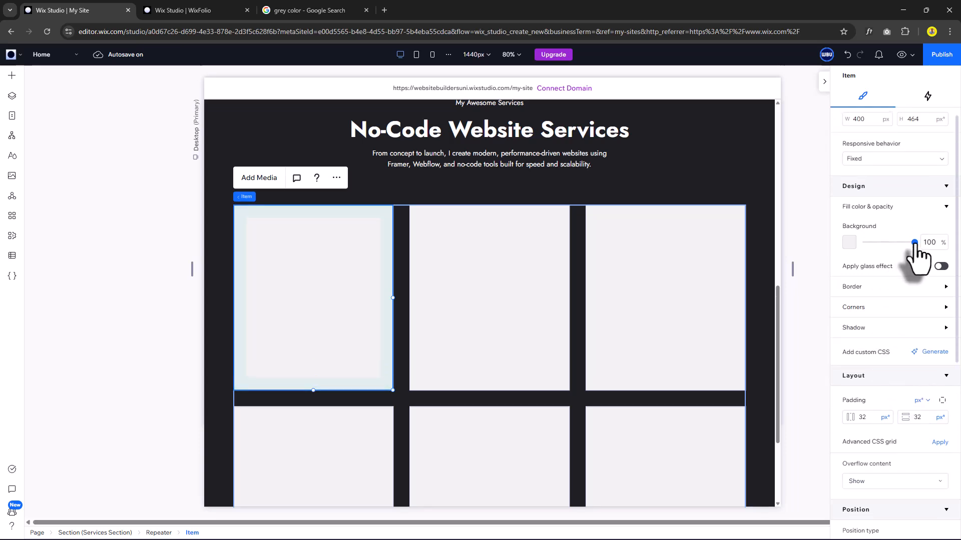
{"action": "left_click_drag", "start_coordinate": [914, 243], "coordinate": [849, 247]}
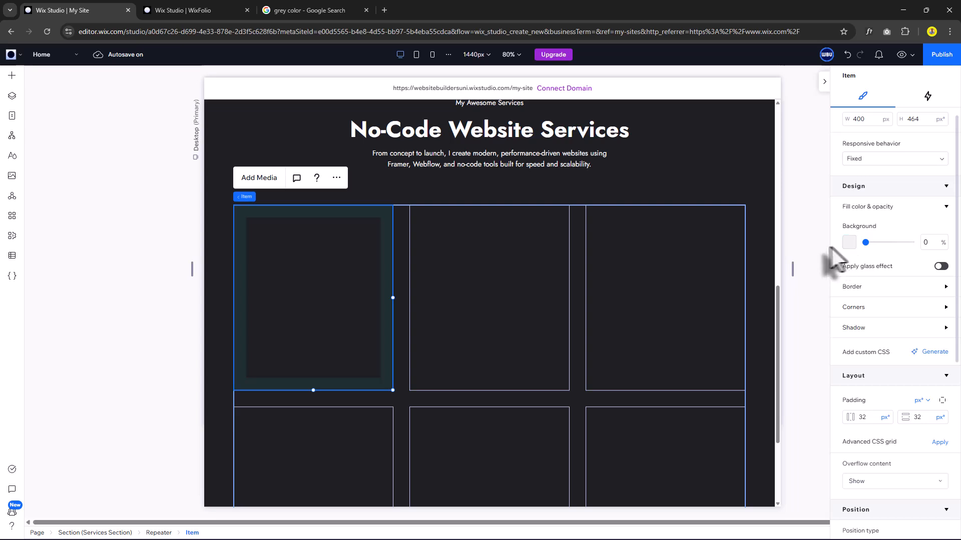
{"action": "left_click", "coordinate": [11, 76]}
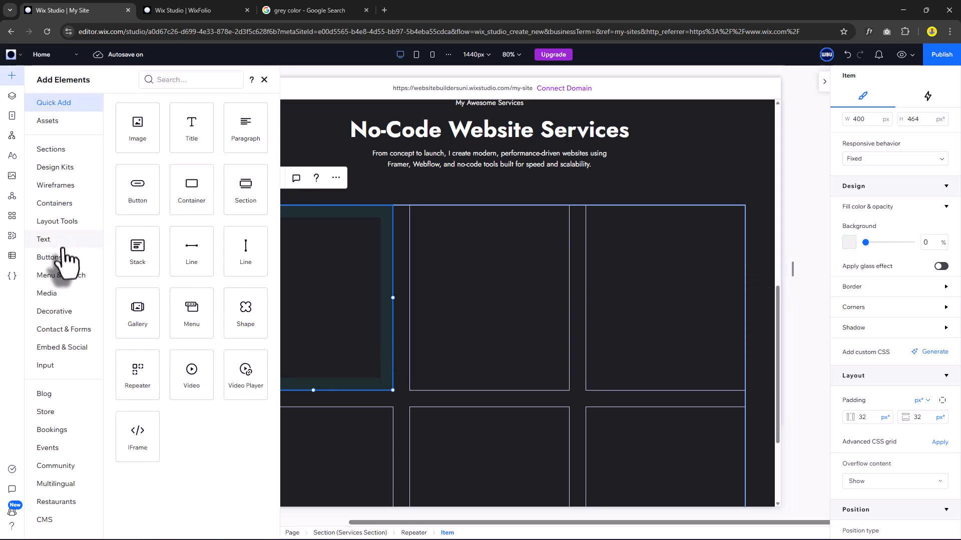
Drop a Single Image into the first card and resize it to 150 px wide with locked proportions.
{"action": "left_click", "coordinate": [48, 293]}
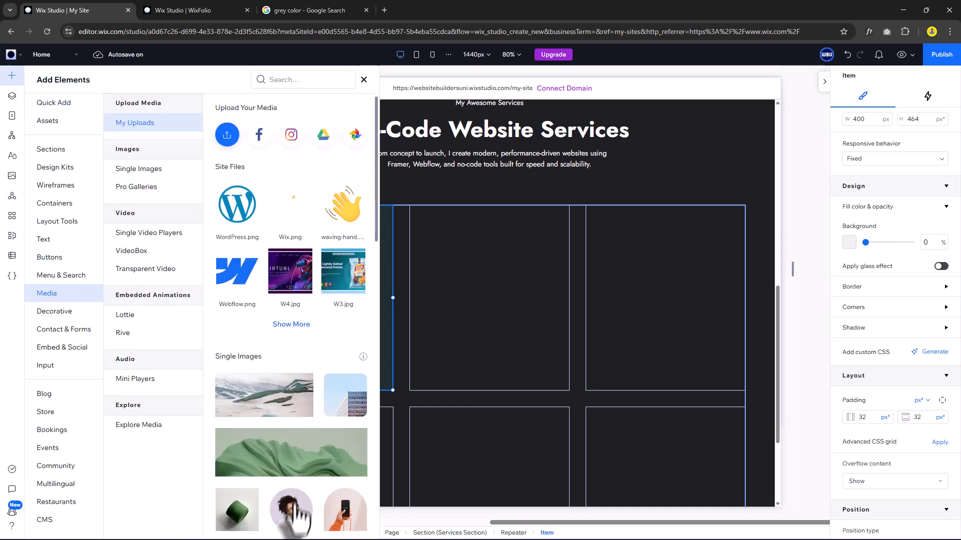
{"action": "left_click_drag", "start_coordinate": [295, 520], "coordinate": [448, 331]}
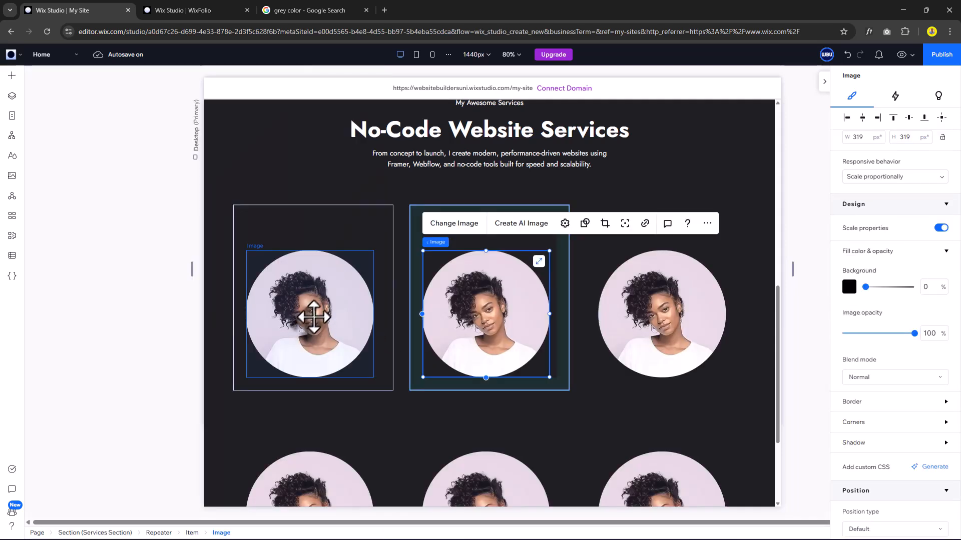
{"action": "left_click_drag", "start_coordinate": [314, 316], "coordinate": [320, 275]}
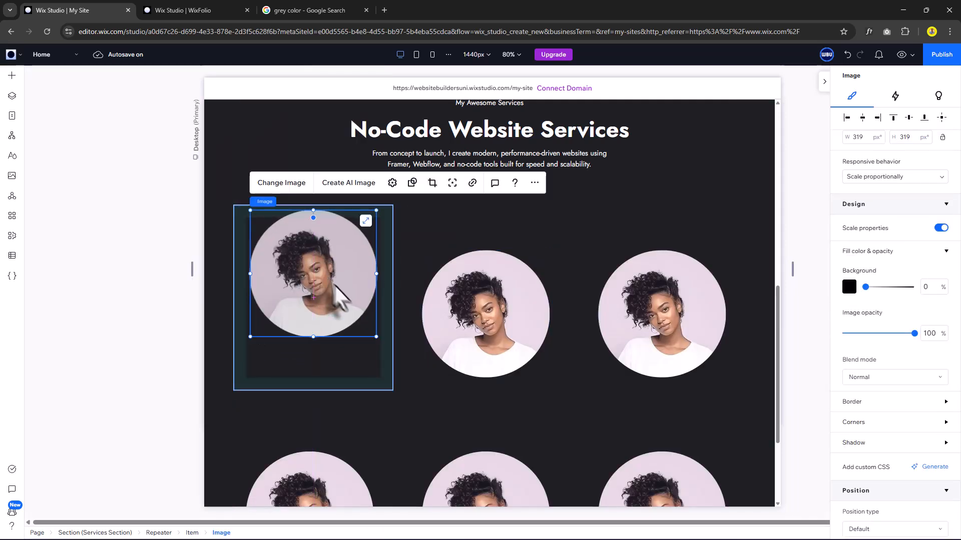
{"action": "left_click", "coordinate": [942, 181]}
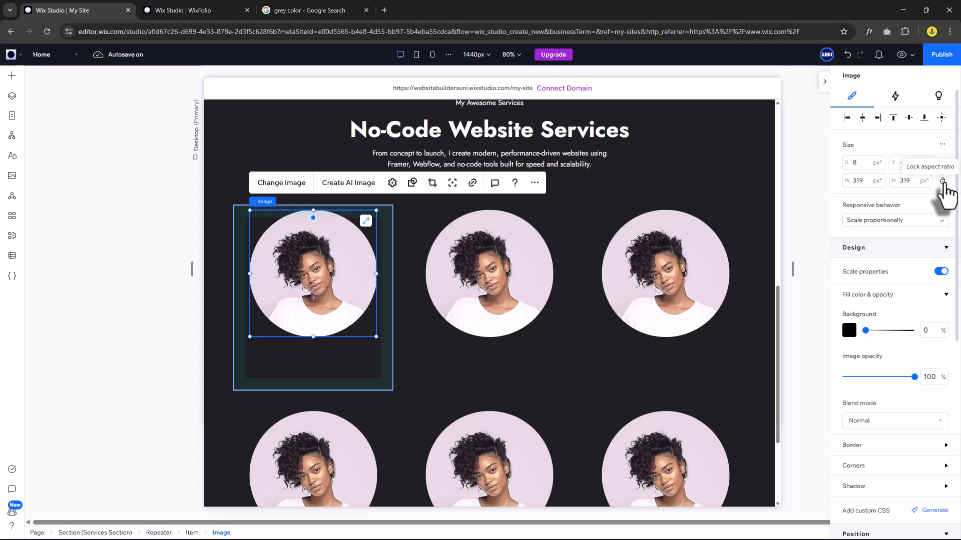
{"action": "left_click", "coordinate": [861, 181]}
{"action": "type", "text": "150"}
{"action": "key", "text": "Return"}
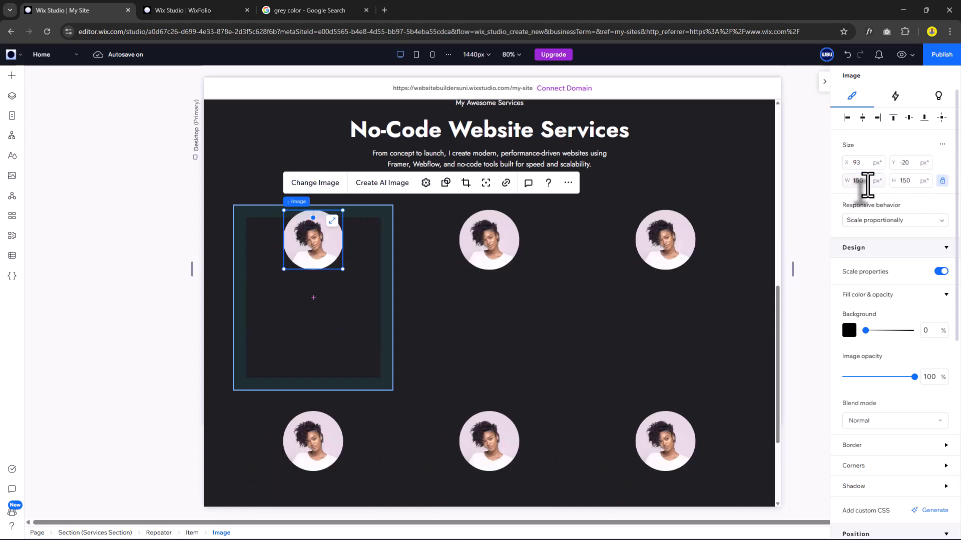
Move the portrait near the top of the card and drop a title element below it.
{"action": "left_click", "coordinate": [337, 293]}
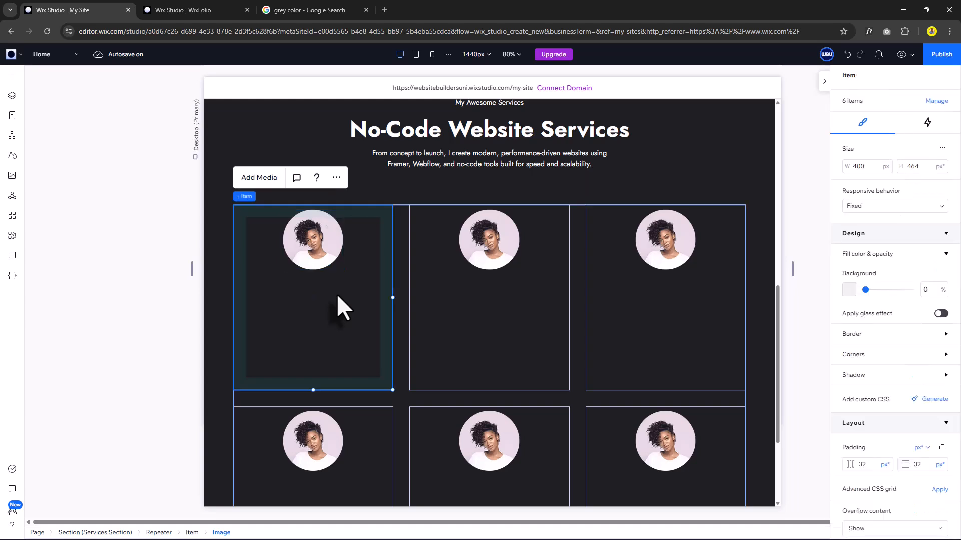
{"action": "left_click", "coordinate": [328, 240]}
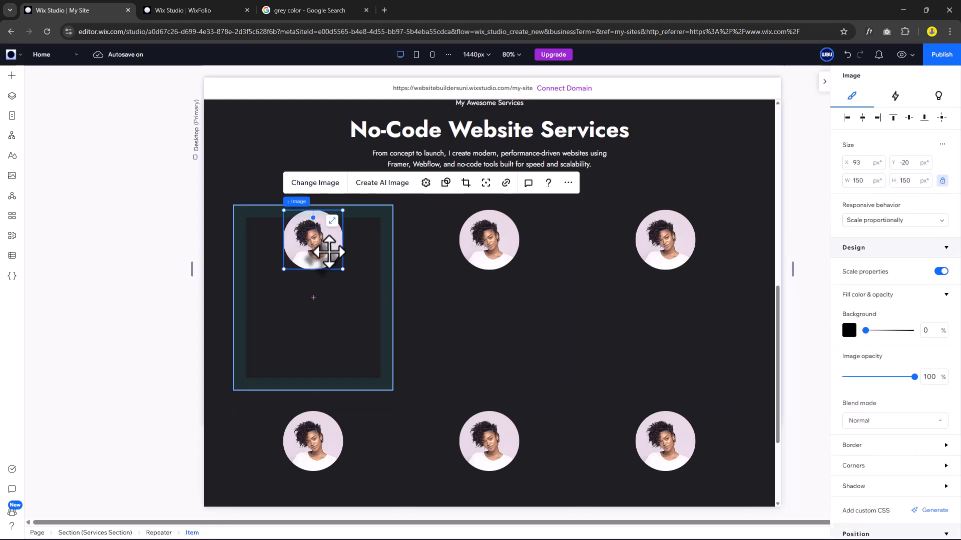
{"action": "left_click_drag", "start_coordinate": [328, 241], "coordinate": [325, 256]}
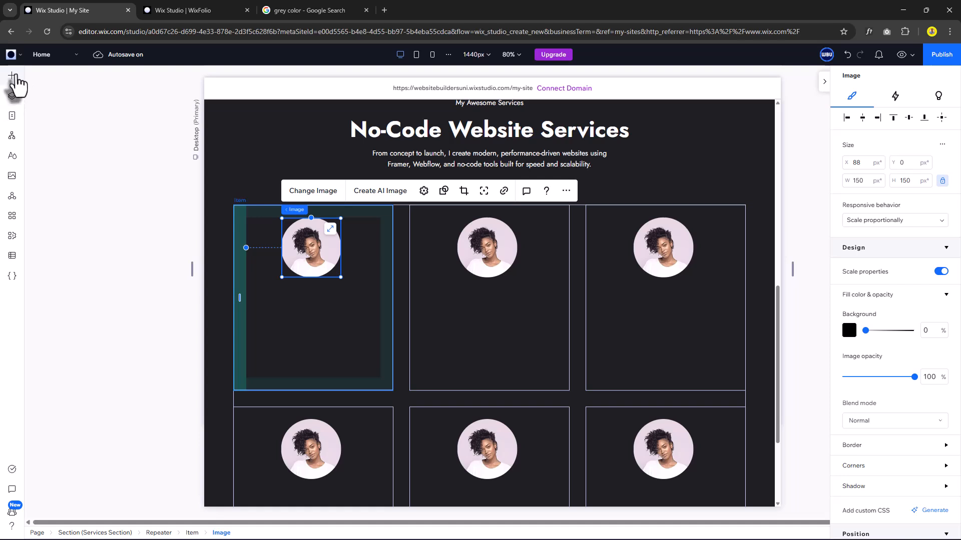
{"action": "left_click", "coordinate": [12, 75]}
{"action": "left_click_drag", "start_coordinate": [197, 133], "coordinate": [299, 309]}
Make the card title a centred Heading 6 reading 'Framer Website Design & Development', copied from Word.
{"action": "double_click", "coordinate": [298, 307]}
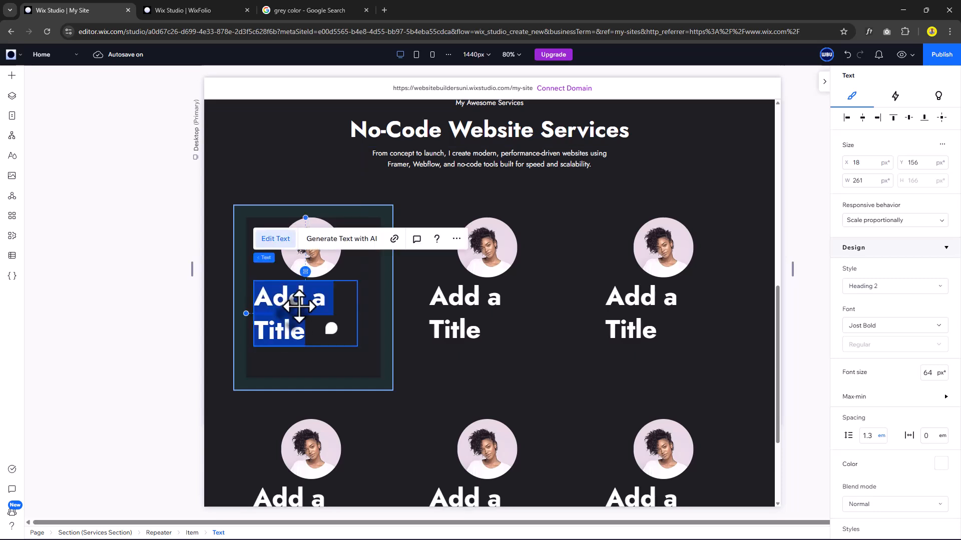
{"action": "left_click", "coordinate": [883, 286]}
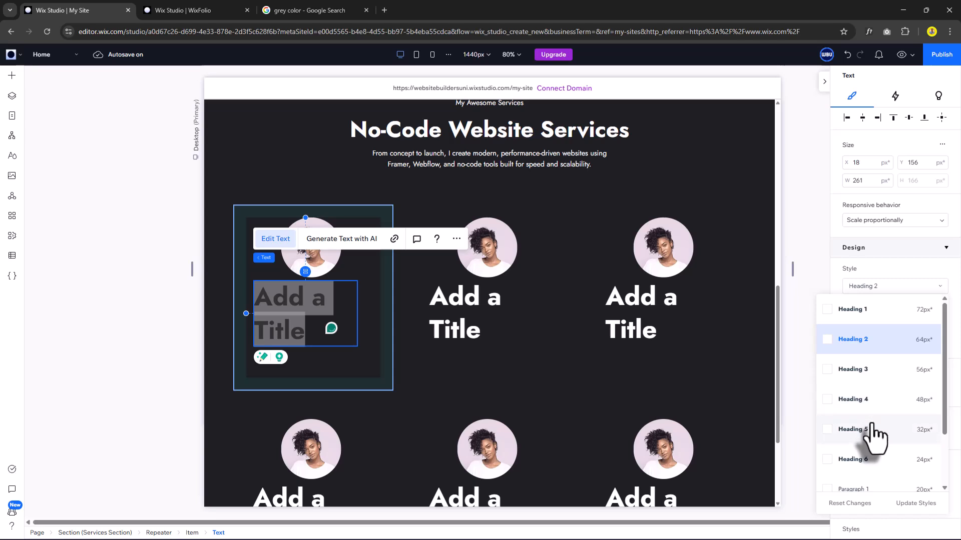
{"action": "left_click", "coordinate": [870, 459]}
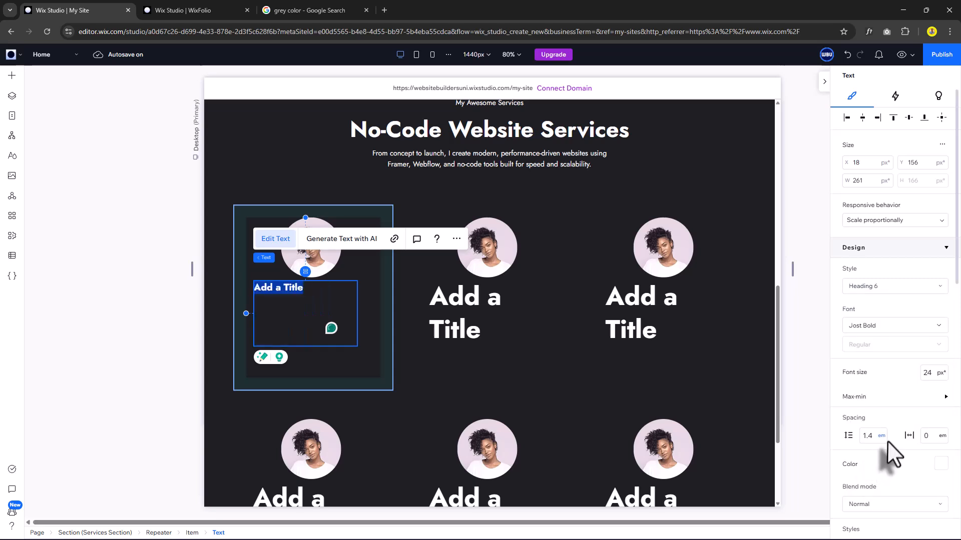
{"action": "scroll", "coordinate": [888, 450], "scroll_direction": "down", "scroll_amount": 3}
{"action": "left_click", "coordinate": [868, 460]}
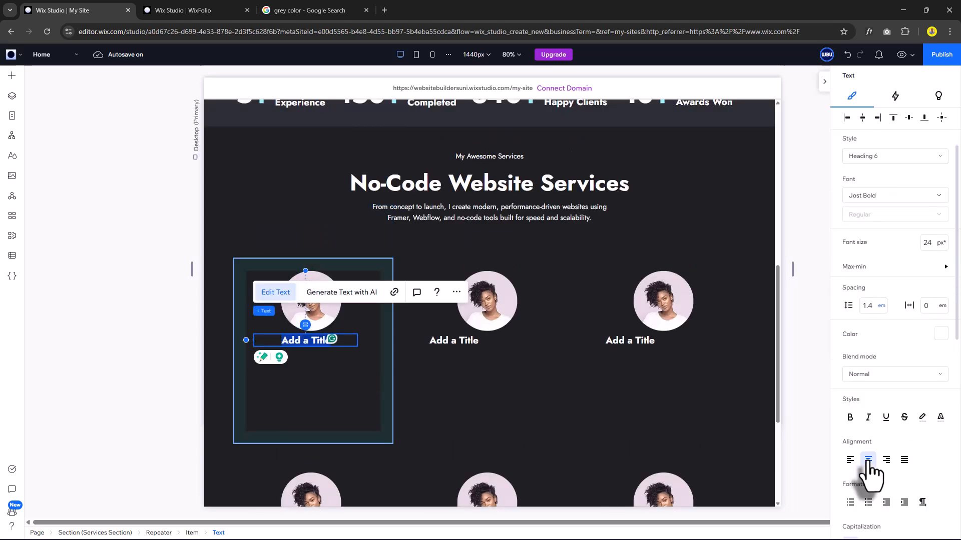
{"action": "key", "text": "alt+Tab"}
{"action": "left_click_drag", "start_coordinate": [441, 319], "coordinate": [259, 323]}
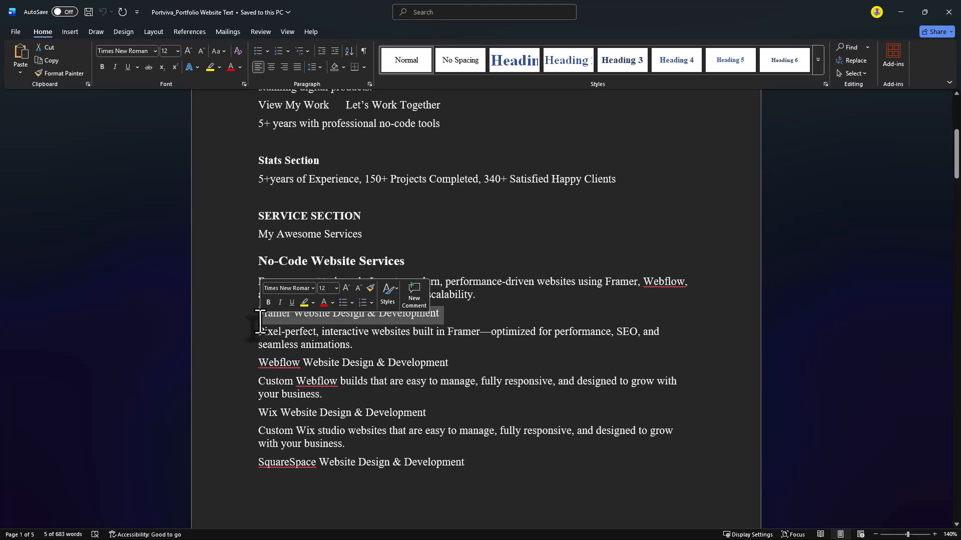
{"action": "key", "text": "ctrl+c"}
{"action": "key", "text": "alt+Tab"}
{"action": "key", "text": "ctrl+v"}
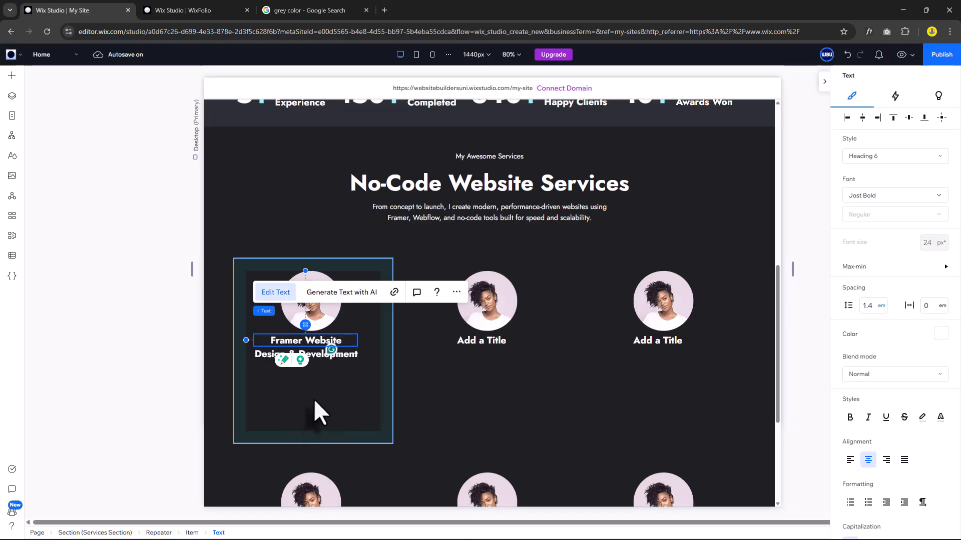
Add a paragraph with the pasted Framer description, then select the image, title and paragraph together.
{"action": "left_click", "coordinate": [313, 398]}
{"action": "left_click", "coordinate": [11, 76]}
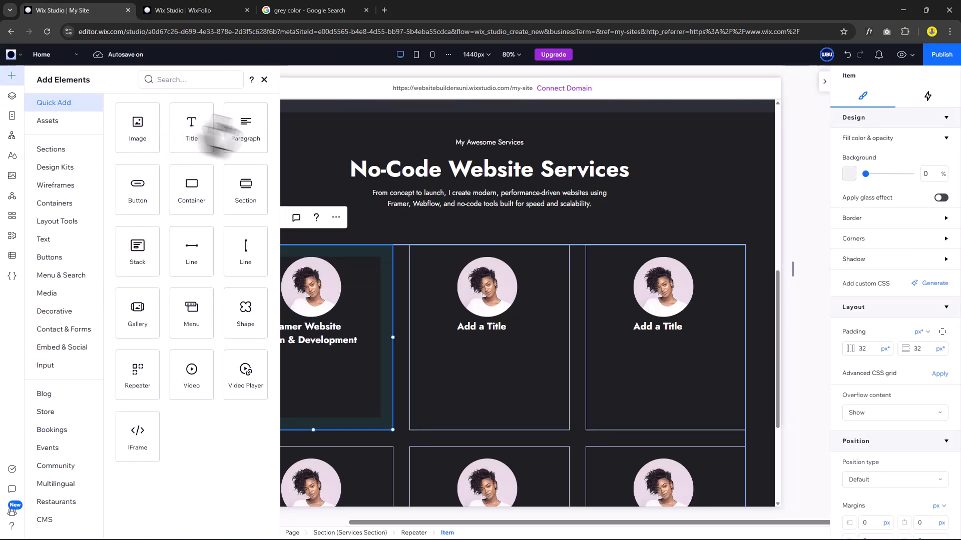
{"action": "mouse_move", "coordinate": [305, 360]}
{"action": "left_mouse_down"}
{"action": "mouse_move", "coordinate": [350, 380]}
{"action": "mouse_move", "coordinate": [315, 376]}
{"action": "left_mouse_up"}
{"action": "left_click", "coordinate": [348, 381]}
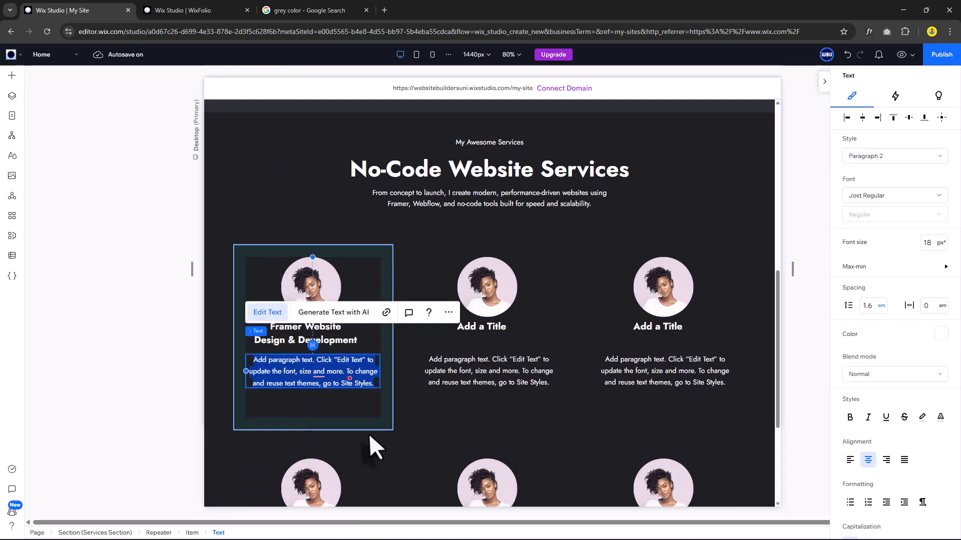
{"action": "key", "text": "ctrl+v"}
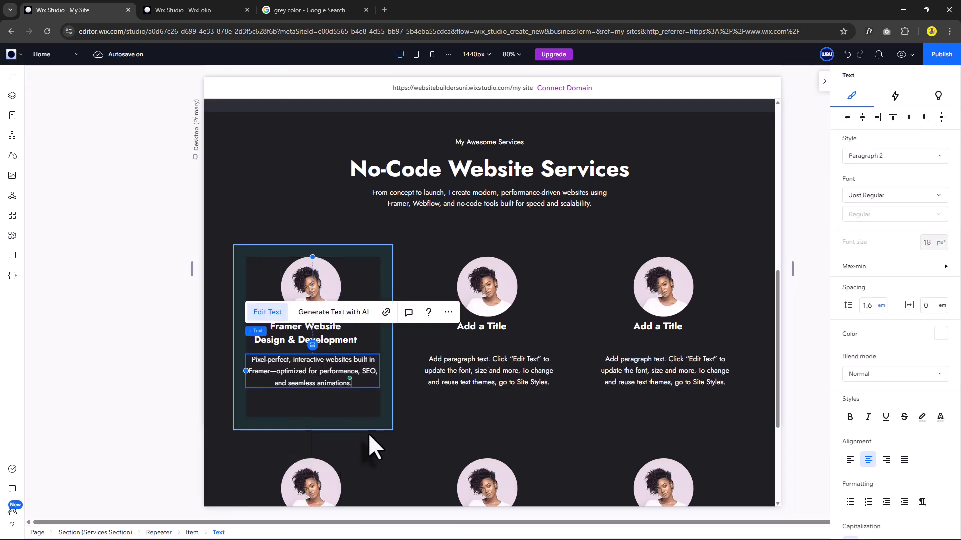
{"action": "left_click", "coordinate": [359, 404]}
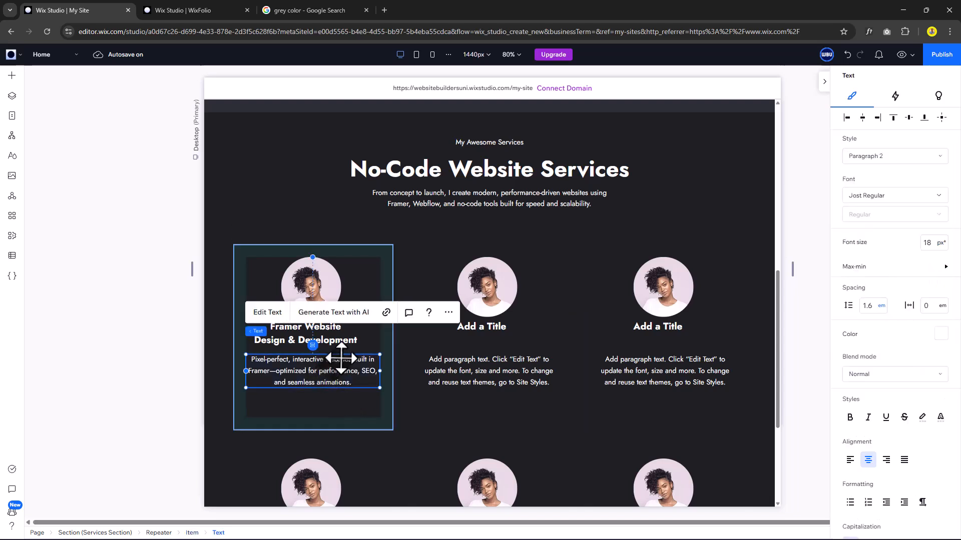
{"action": "left_click", "coordinate": [343, 340], "text": "shift"}
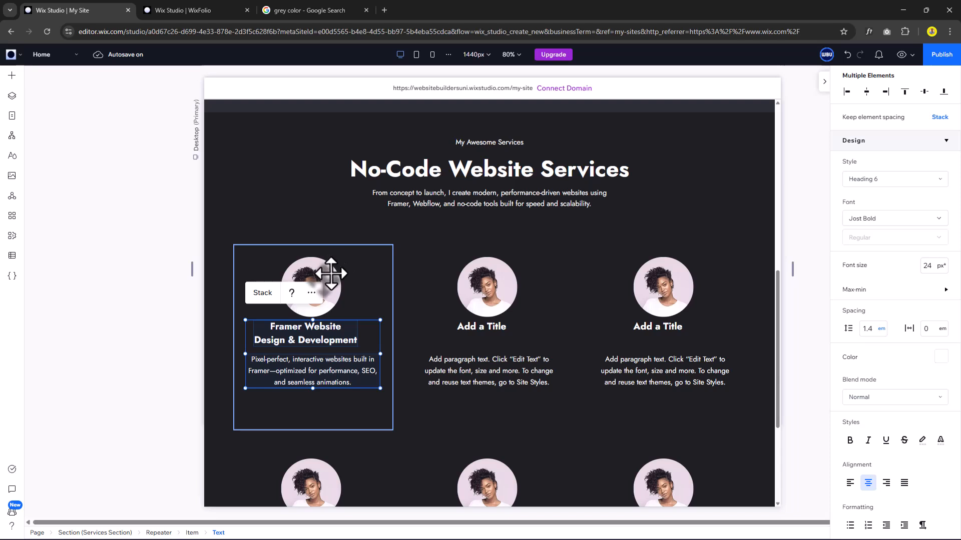
{"action": "left_click", "coordinate": [331, 274], "text": "shift"}
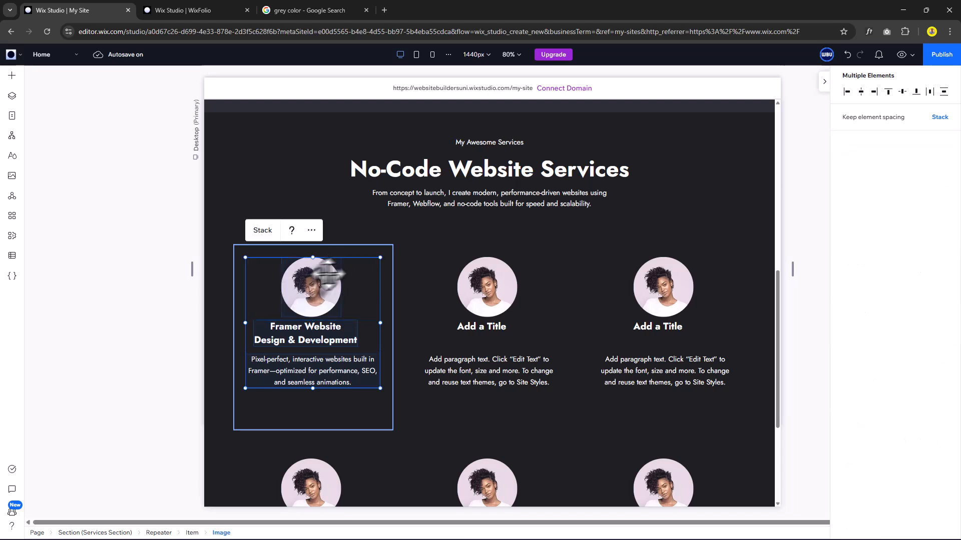
Stack the image, title and paragraph, centred in the card with wider spacing between them.
{"action": "left_click", "coordinate": [262, 230]}
{"action": "left_click", "coordinate": [873, 393]}
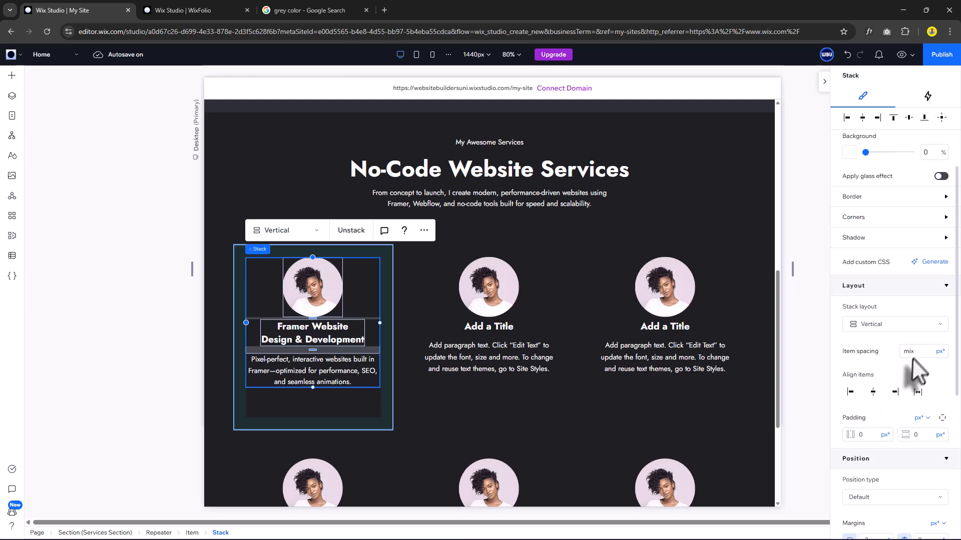
{"action": "left_click_drag", "start_coordinate": [313, 318], "coordinate": [313, 332]}
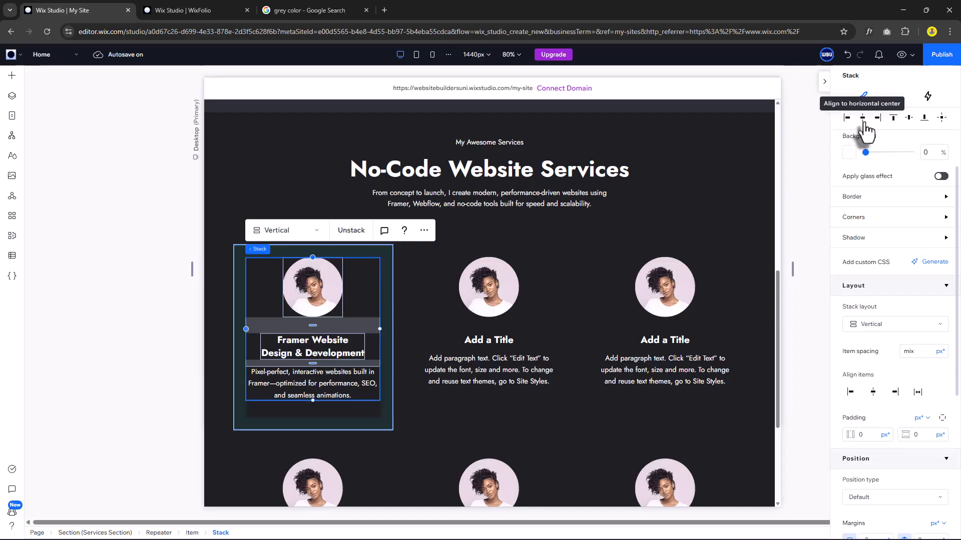
{"action": "left_click", "coordinate": [908, 118]}
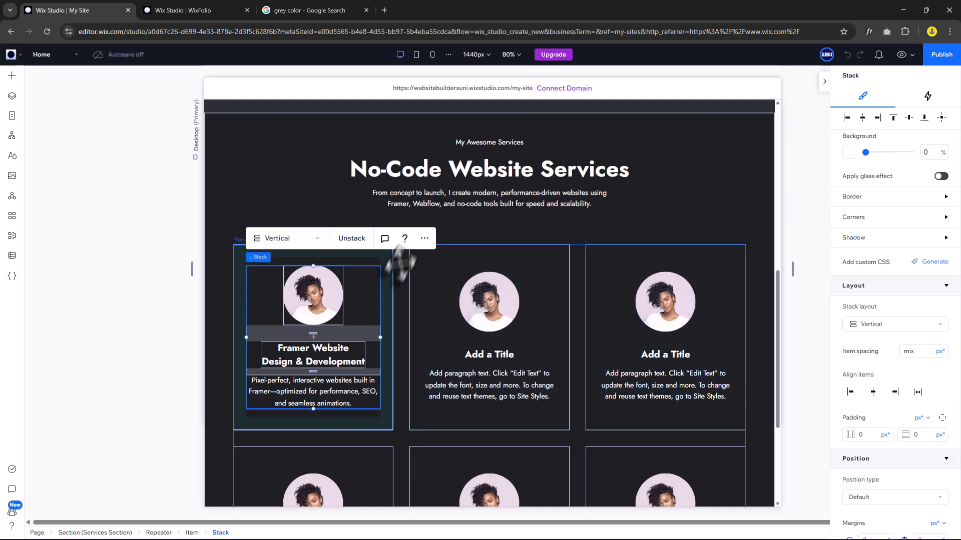
Swap the first card's portrait for a platform logo, then stack the section heading with the cards.
{"action": "left_click", "coordinate": [401, 278]}
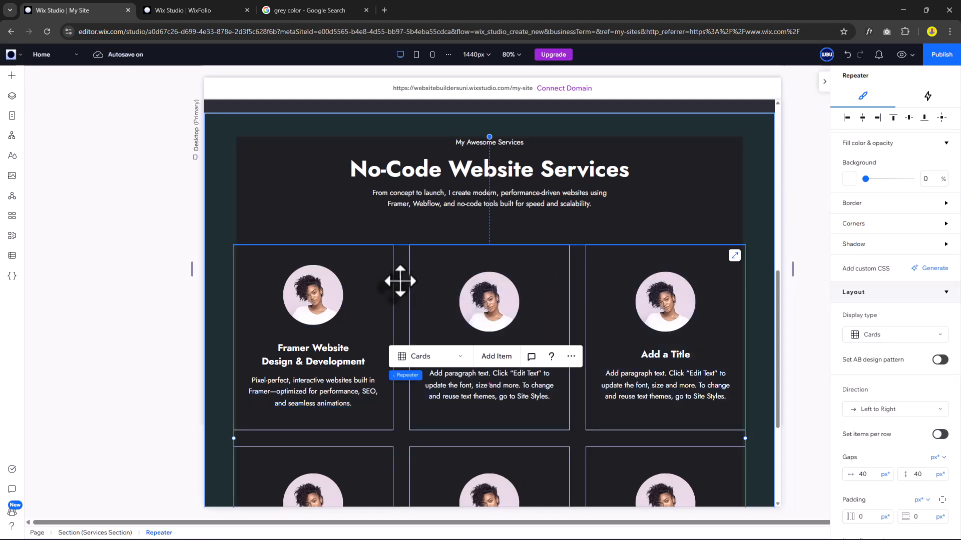
{"action": "left_click", "coordinate": [330, 303]}
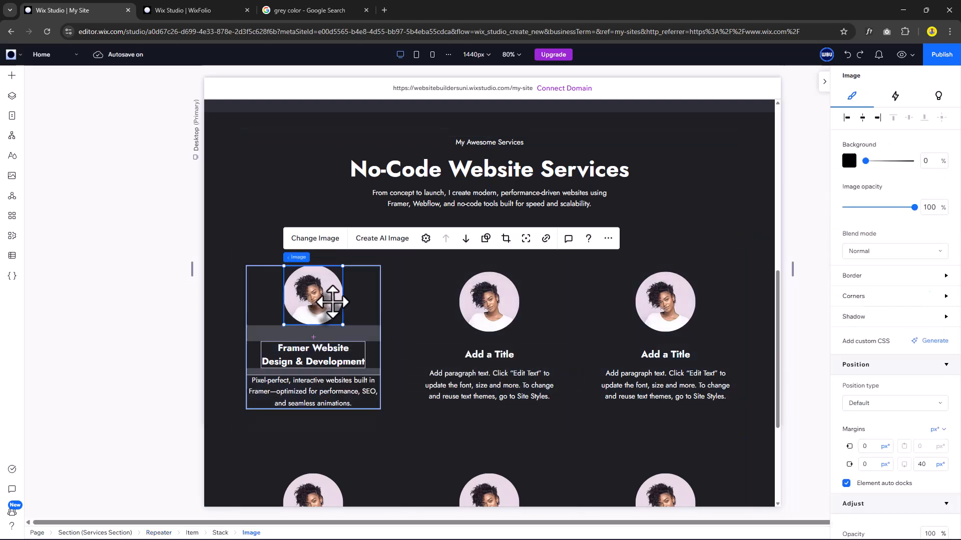
{"action": "left_click", "coordinate": [330, 239]}
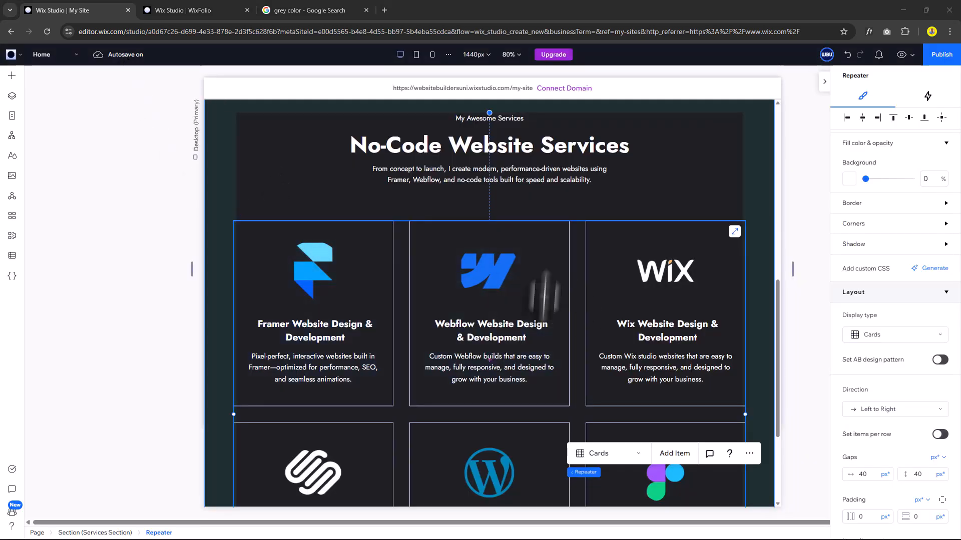
{"action": "scroll", "coordinate": [582, 292], "scroll_direction": "up", "scroll_amount": 1}
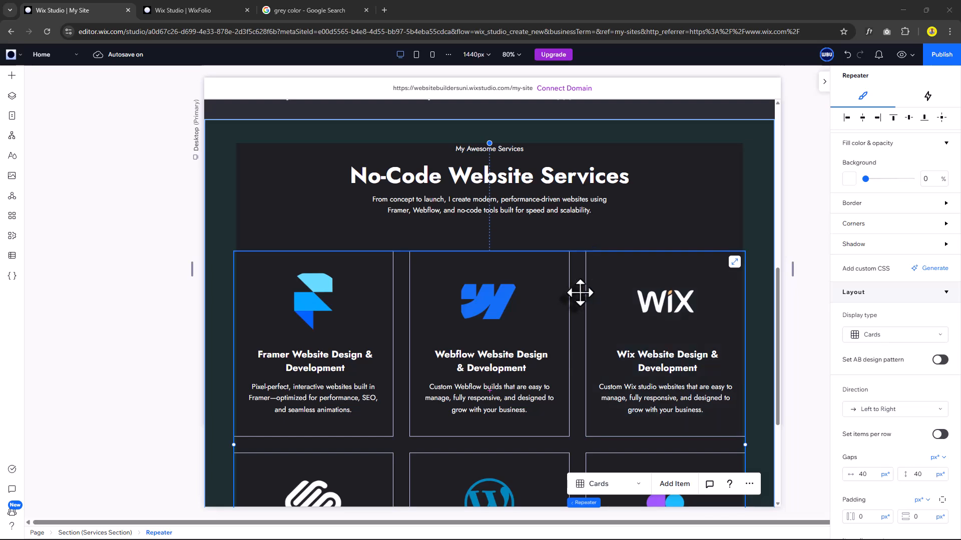
{"action": "left_click", "coordinate": [645, 177], "text": "shift"}
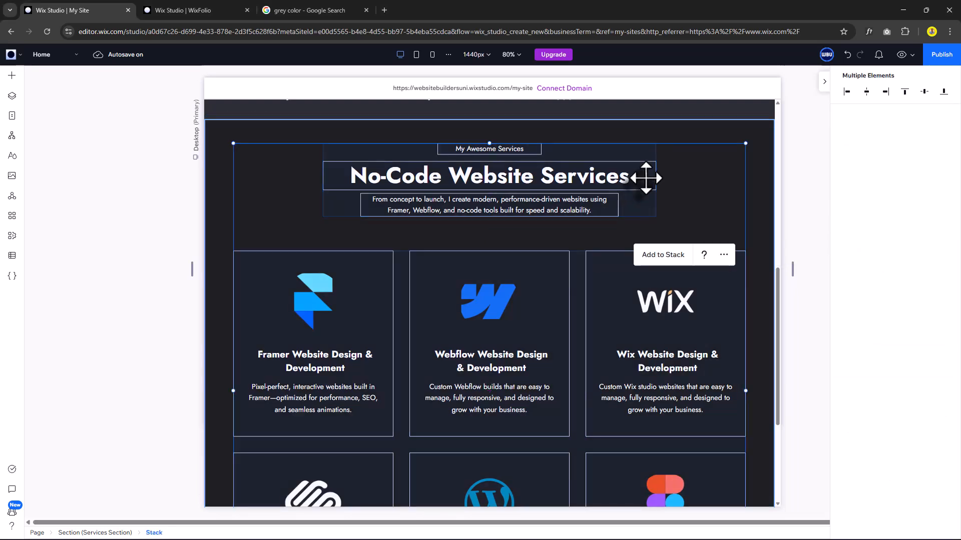
{"action": "left_click", "coordinate": [660, 256]}
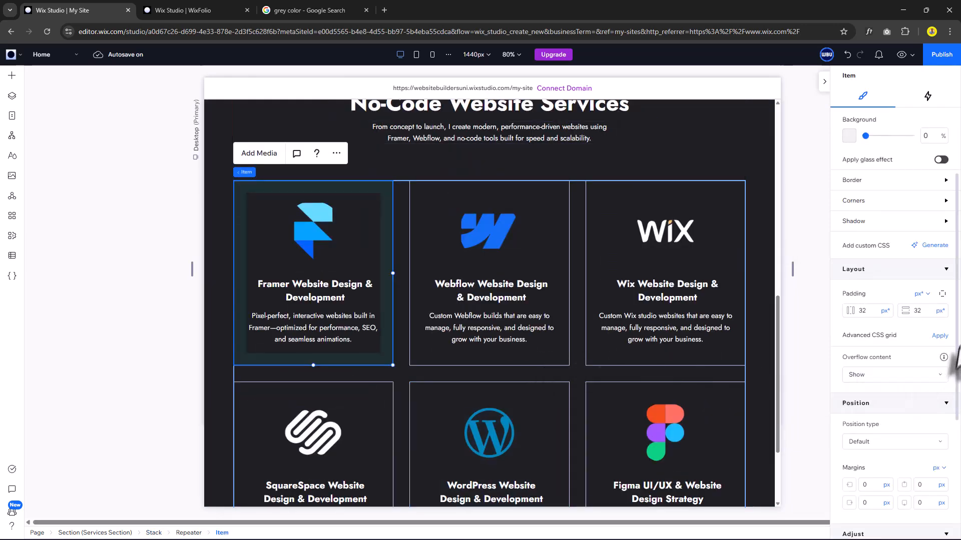
Add an Expand entrance animation to the cards at 70% scale and preview it.
{"action": "left_click", "coordinate": [928, 96]}
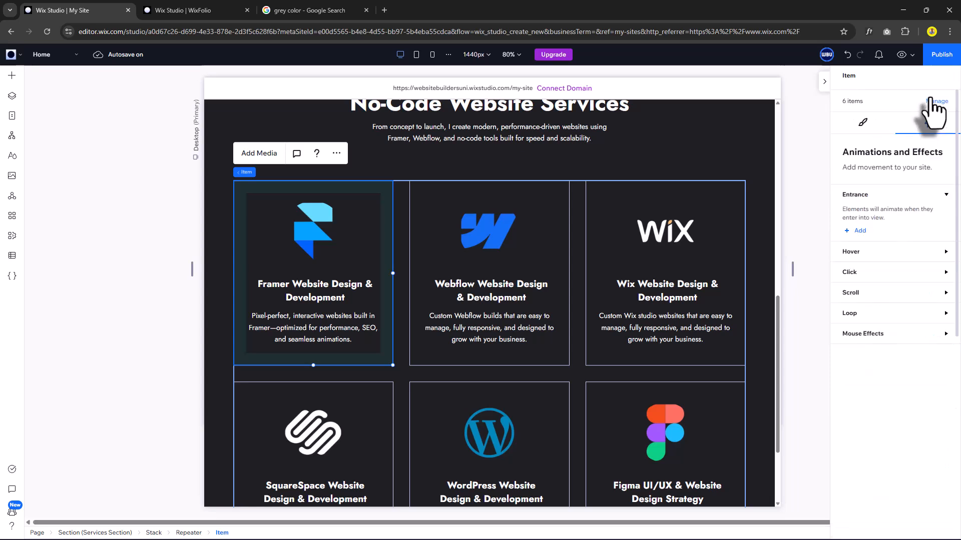
{"action": "left_click", "coordinate": [858, 230]}
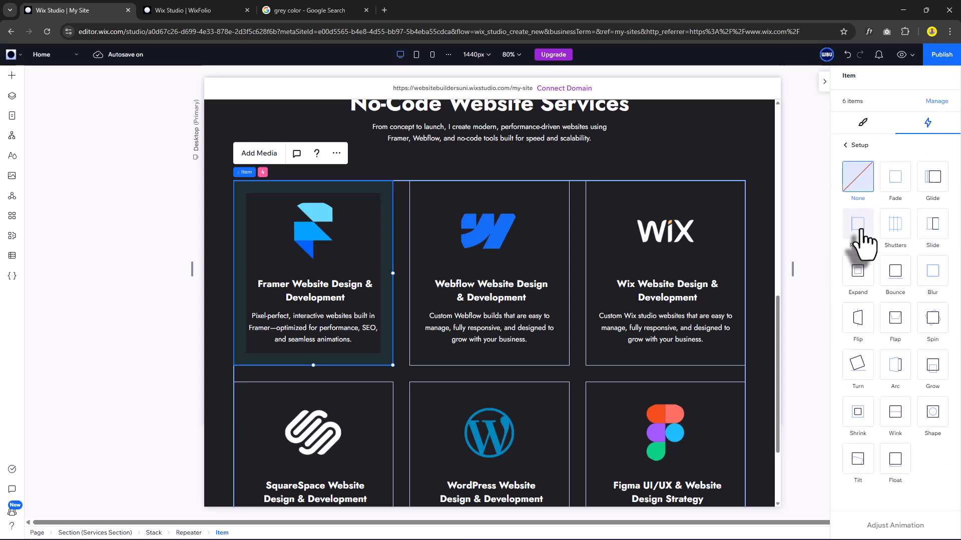
{"action": "left_click", "coordinate": [861, 274]}
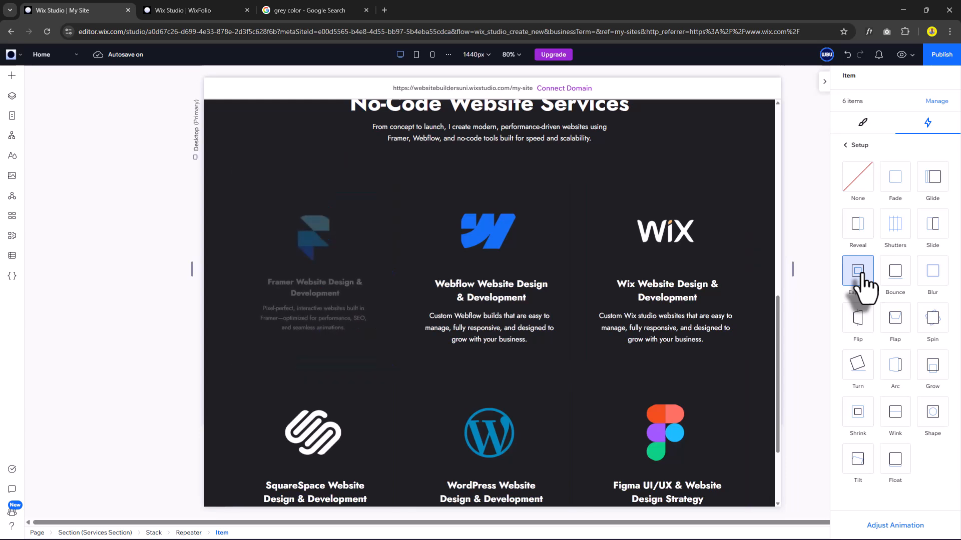
{"action": "left_click", "coordinate": [911, 527]}
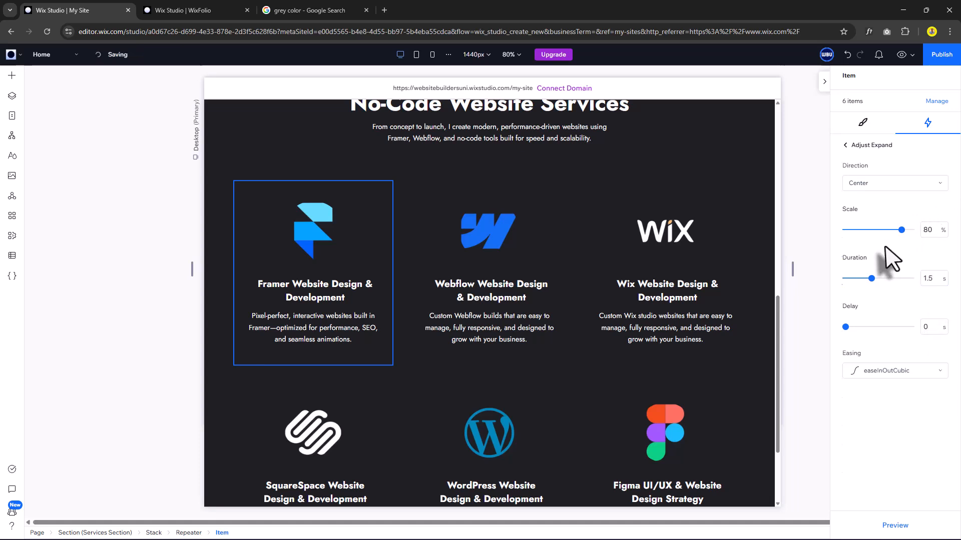
{"action": "left_click", "coordinate": [926, 231]}
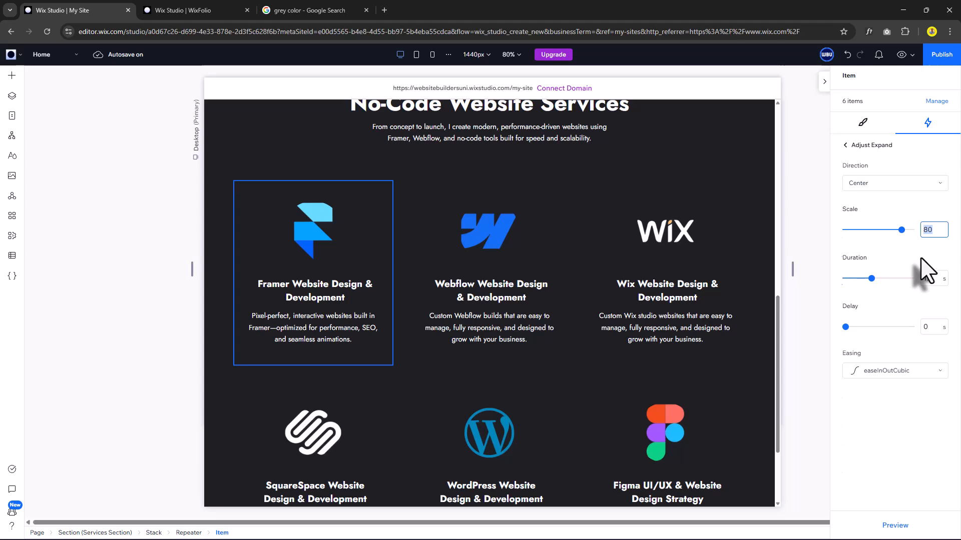
{"action": "left_click", "coordinate": [920, 259]}
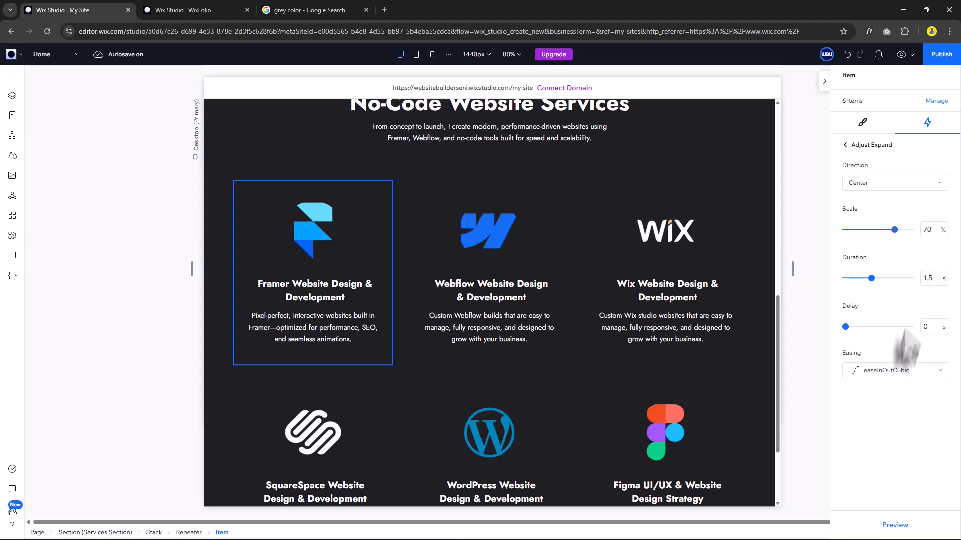
{"action": "left_click", "coordinate": [900, 526]}
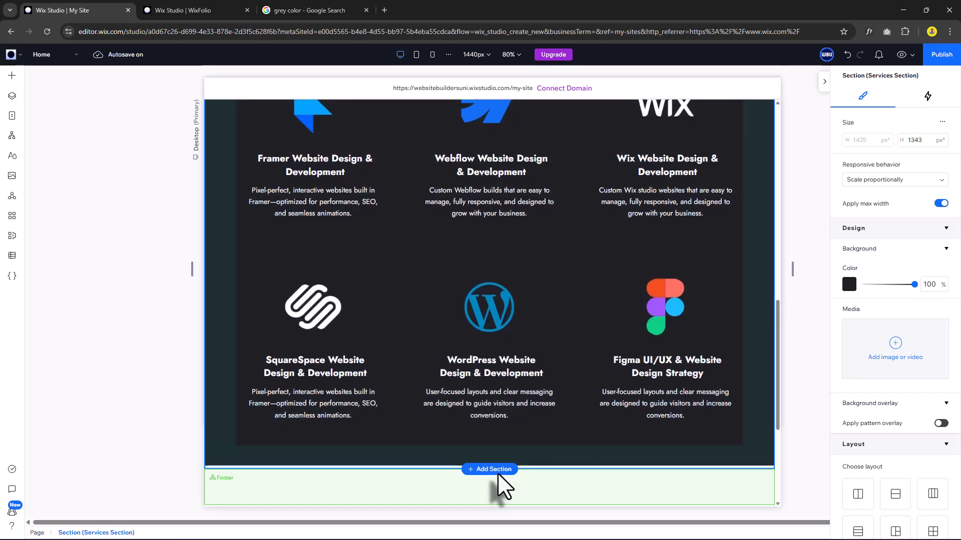
Add a blank section below Services with the dark theme background colour.
{"action": "left_click", "coordinate": [499, 474]}
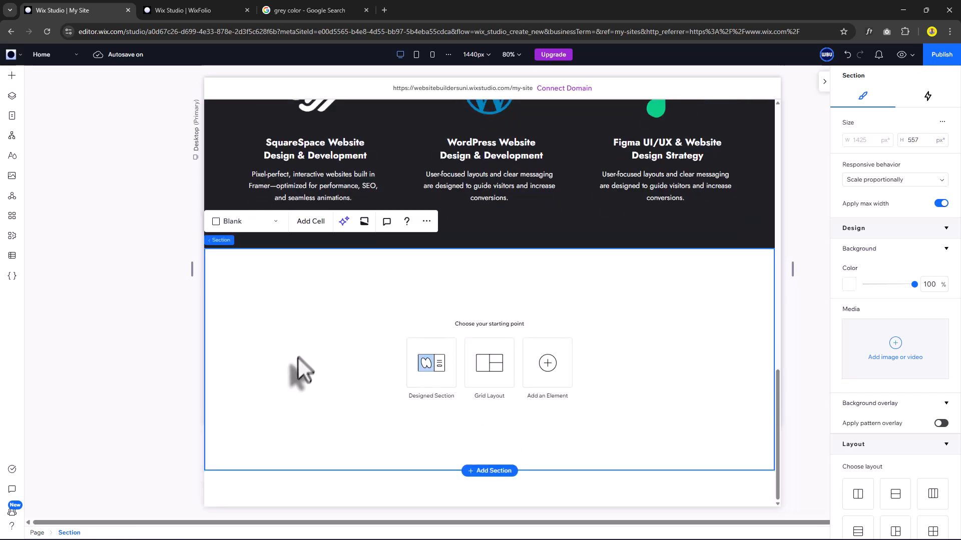
{"action": "left_click", "coordinate": [849, 284]}
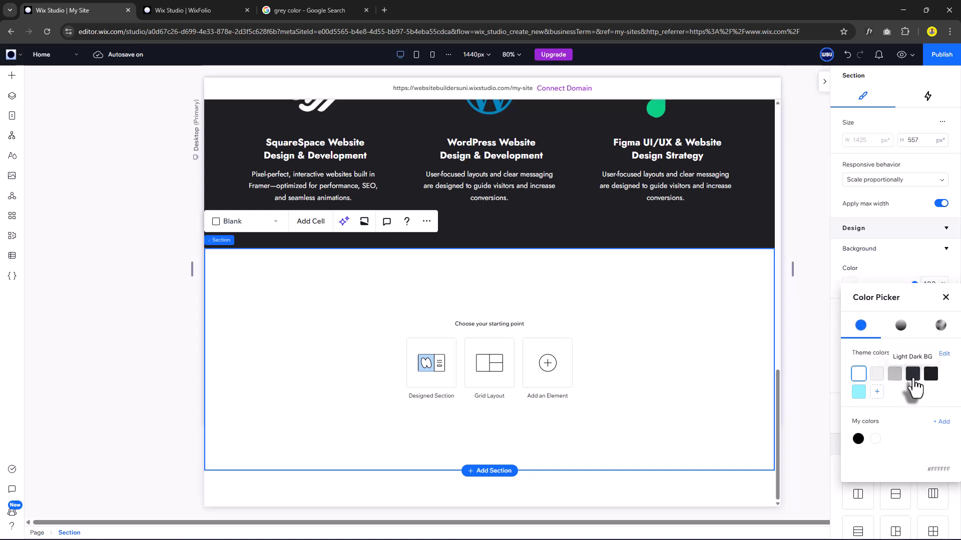
{"action": "left_click", "coordinate": [912, 374]}
{"action": "left_click", "coordinate": [946, 297]}
{"action": "scroll", "coordinate": [872, 425], "scroll_direction": "down", "scroll_amount": 5}
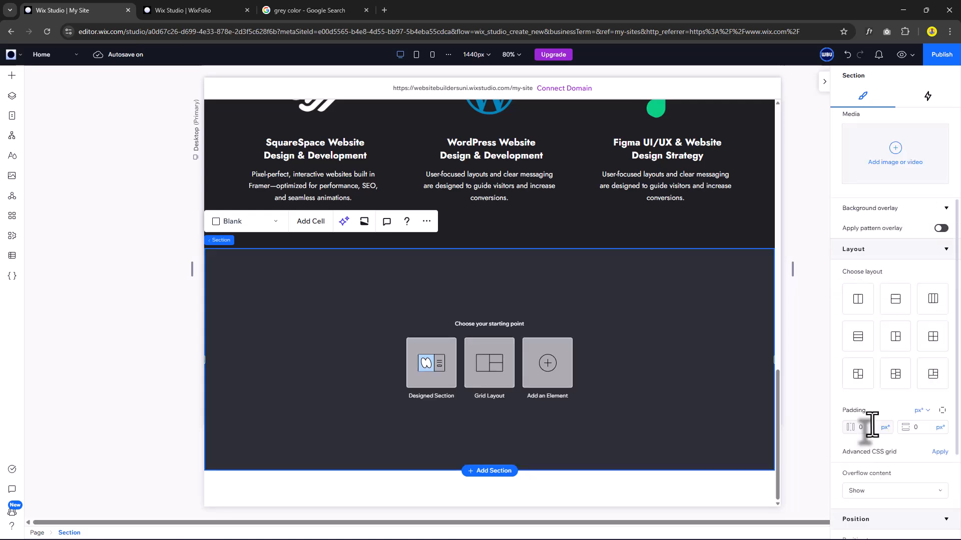
Set the section padding to 5.6% horizontally and 60 px vertically.
{"action": "left_click", "coordinate": [871, 428]}
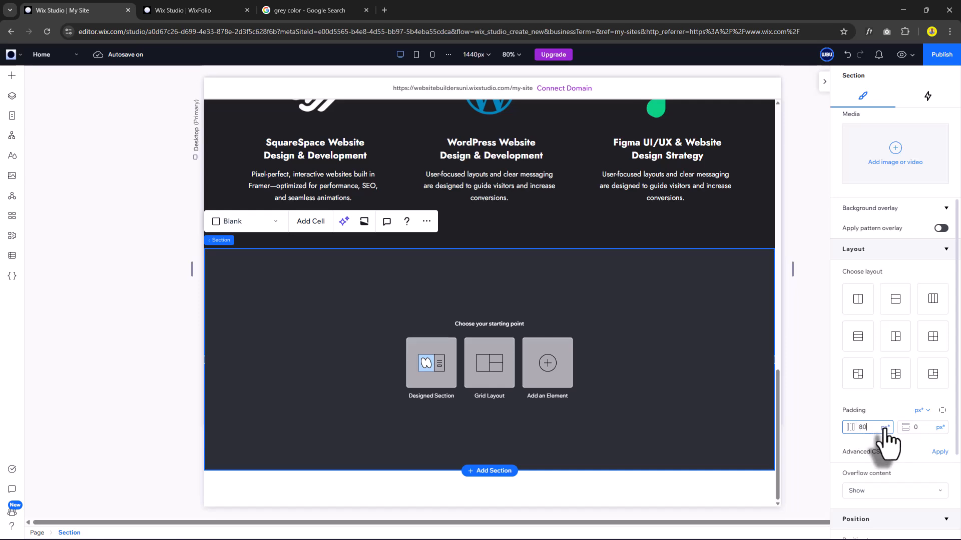
{"action": "type", "text": "80"}
{"action": "key", "text": "Return"}
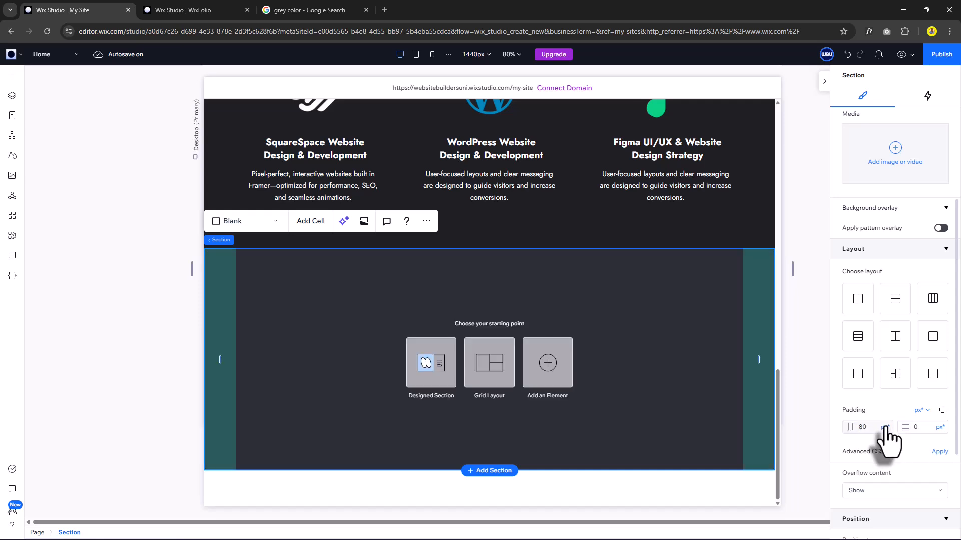
{"action": "left_click", "coordinate": [884, 428]}
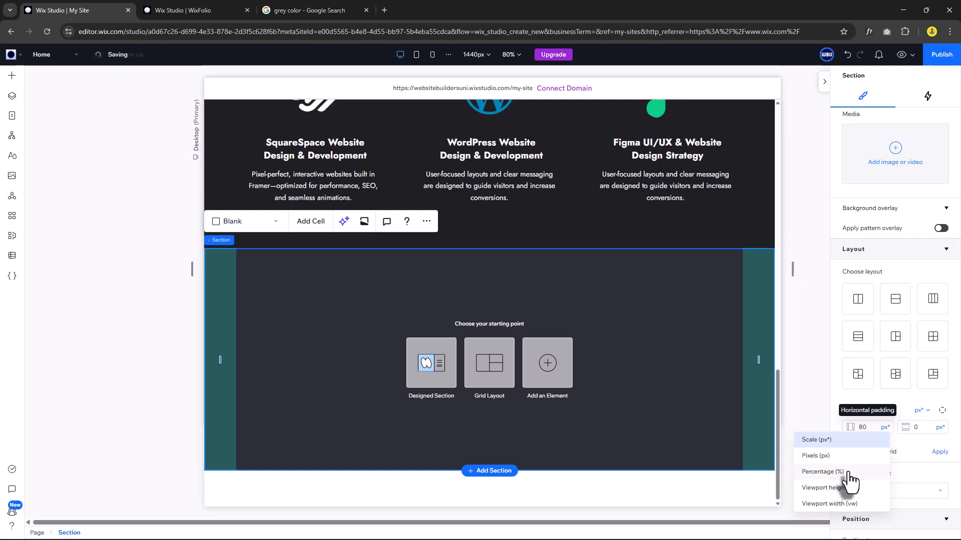
{"action": "left_click", "coordinate": [847, 472]}
{"action": "left_click", "coordinate": [925, 428]}
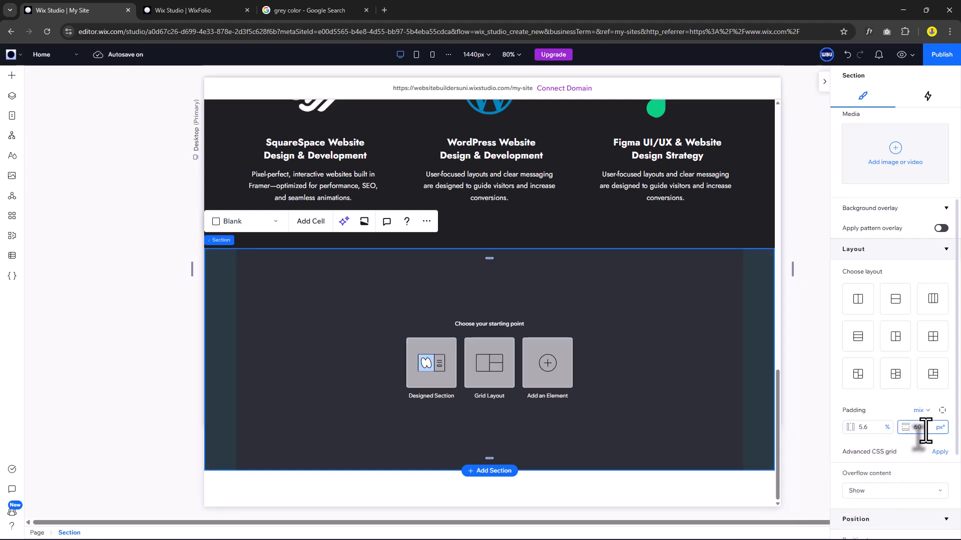
{"action": "scroll", "coordinate": [624, 340], "scroll_direction": "up", "scroll_amount": 10}
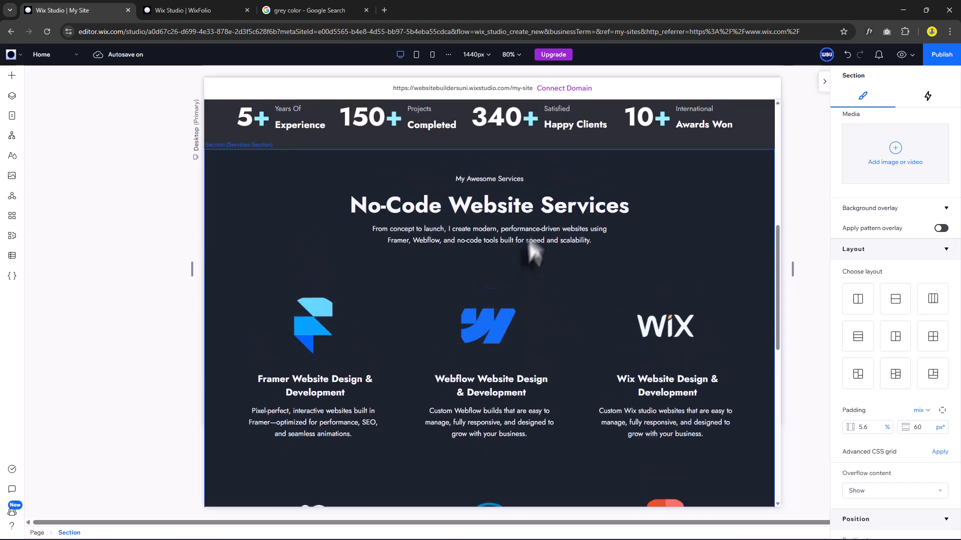
Make the 'My Awesome Services' label the light-blue theme colour.
{"action": "double_click", "coordinate": [511, 181]}
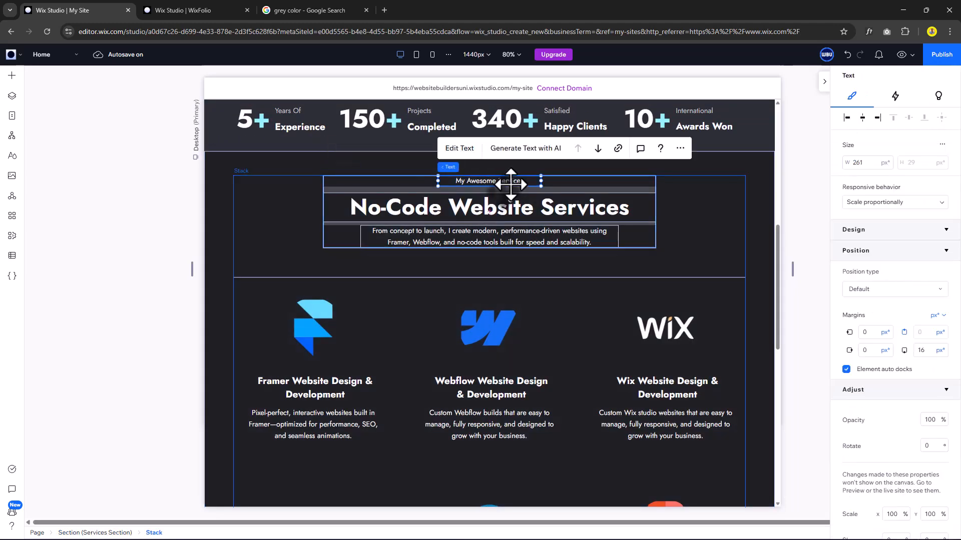
{"action": "left_click", "coordinate": [941, 445]}
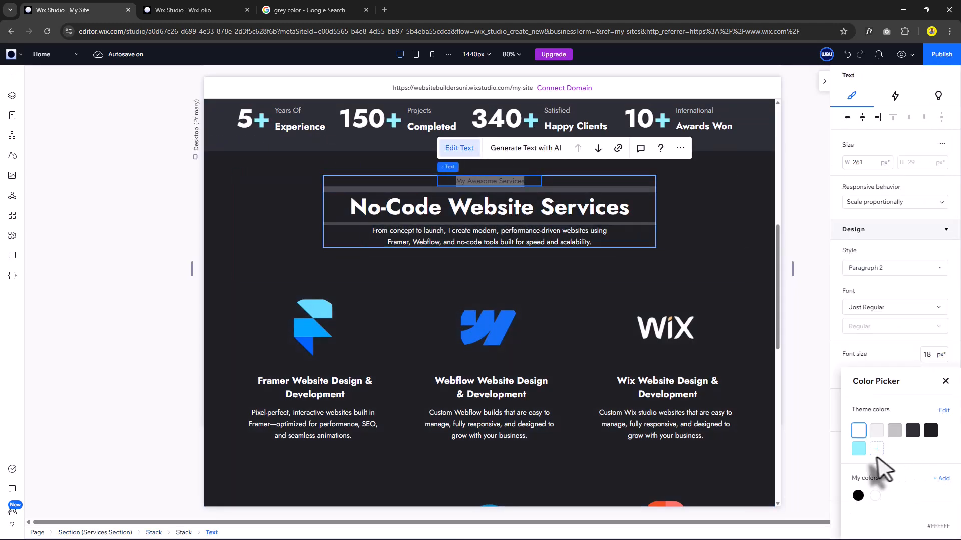
{"action": "left_click", "coordinate": [859, 449]}
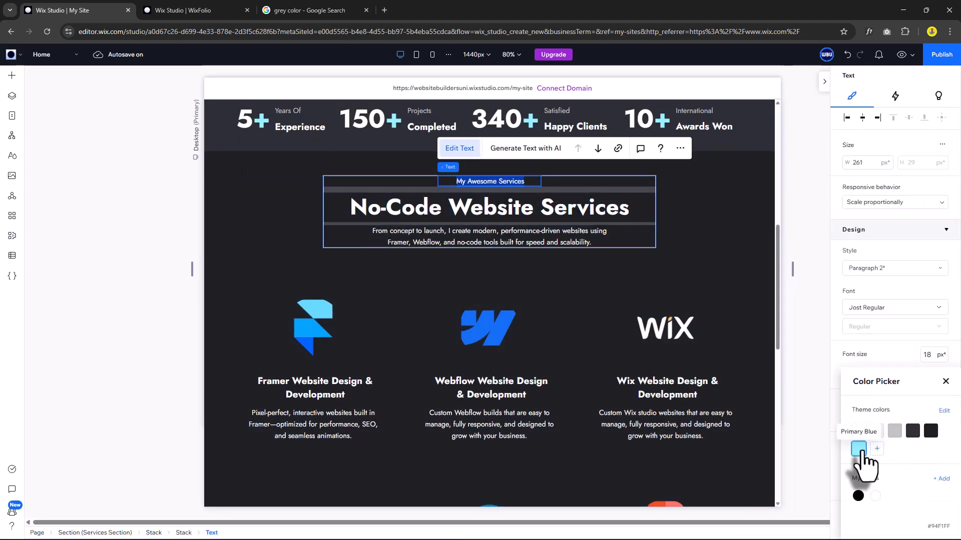
{"action": "left_click", "coordinate": [945, 382]}
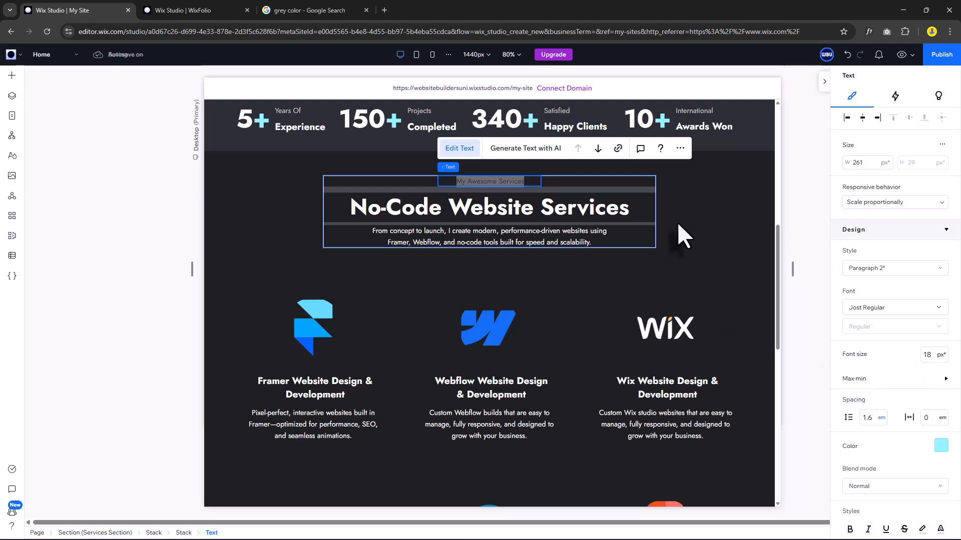
Copy the services Heading block from the layers panel and paste it into the new empty section.
{"action": "left_click", "coordinate": [665, 223]}
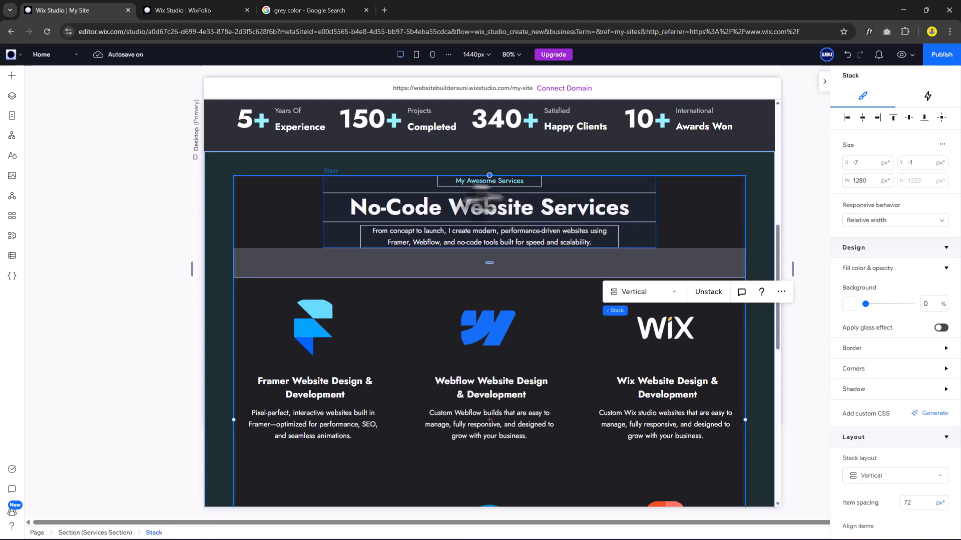
{"action": "left_click", "coordinate": [12, 97]}
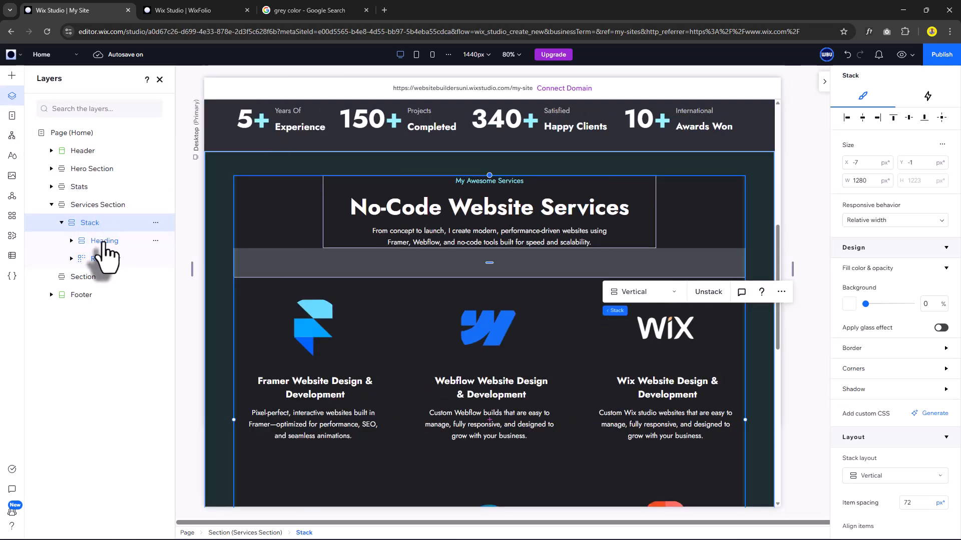
{"action": "right_click", "coordinate": [104, 243]}
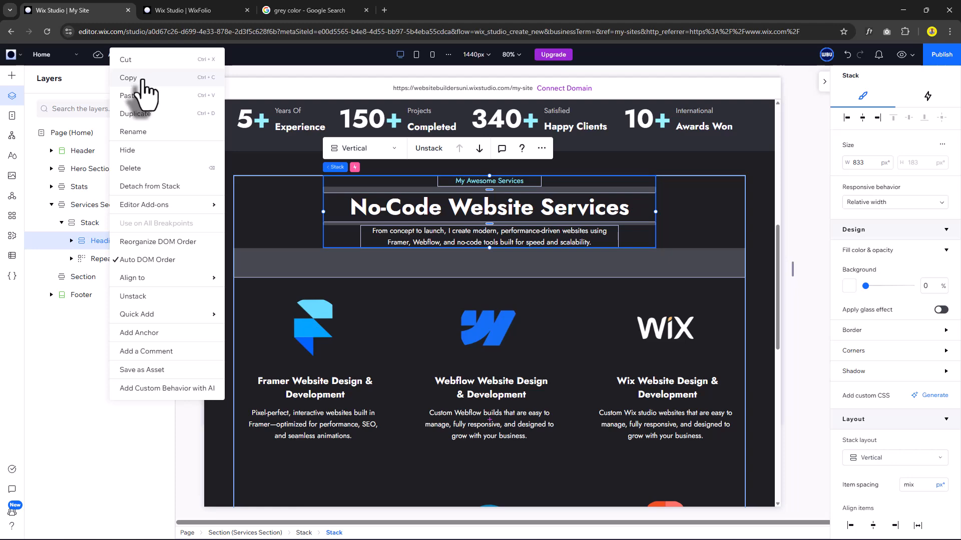
{"action": "left_click", "coordinate": [134, 80]}
{"action": "scroll", "coordinate": [519, 322], "scroll_direction": "down", "scroll_amount": 8}
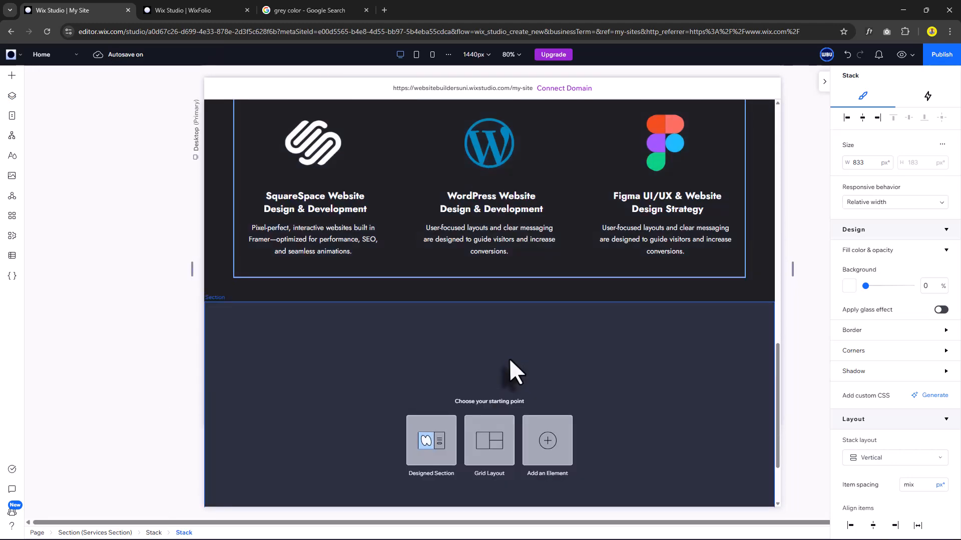
{"action": "left_click", "coordinate": [508, 361]}
{"action": "key", "text": "ctrl+v"}
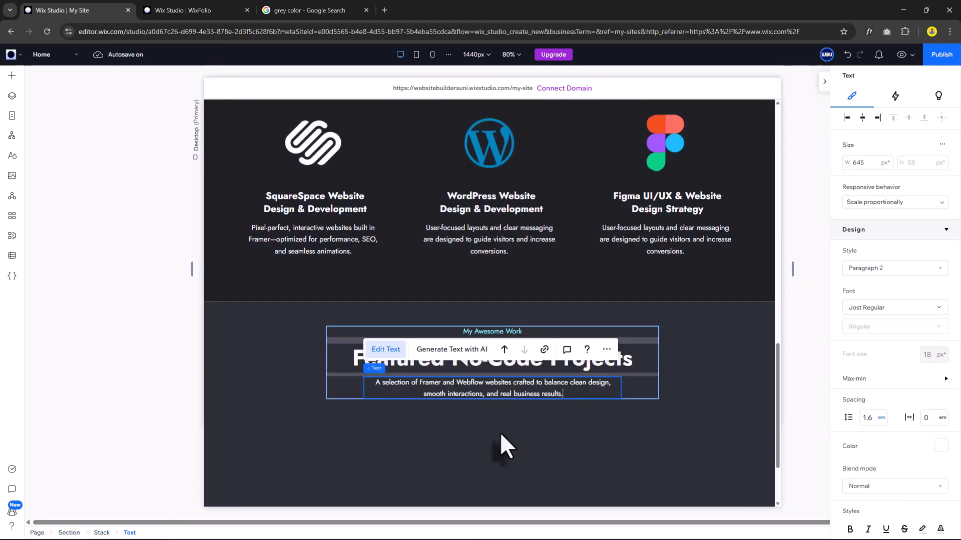
{"action": "scroll", "coordinate": [499, 432], "scroll_direction": "down", "scroll_amount": 2}
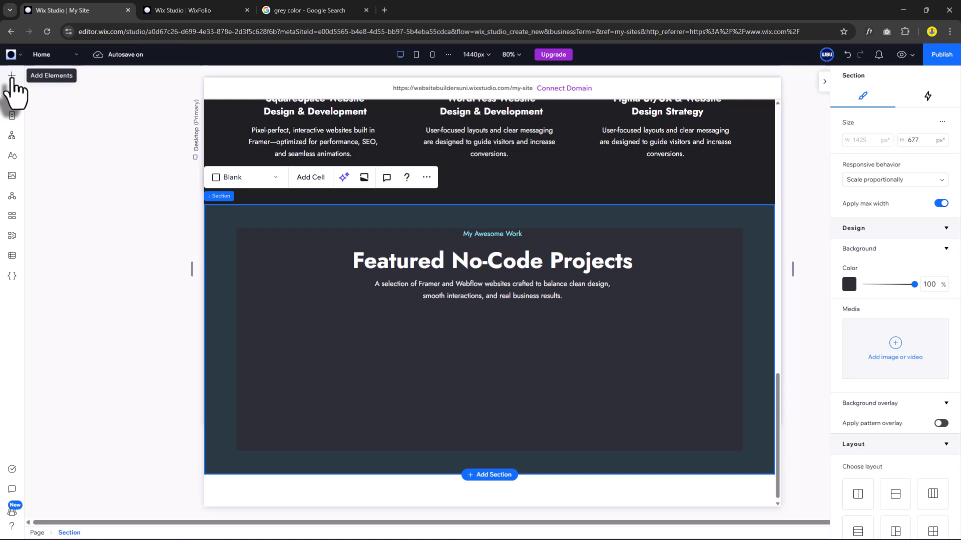
Drop a repeater into the new section, add a fourth card, and widen it to 1280 px.
{"action": "left_click", "coordinate": [12, 75]}
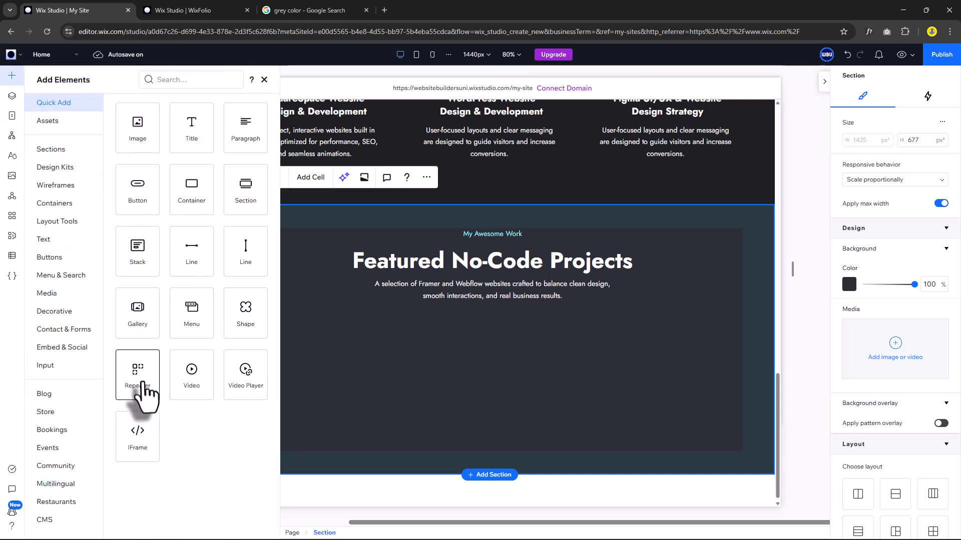
{"action": "left_click_drag", "start_coordinate": [135, 385], "coordinate": [451, 395]}
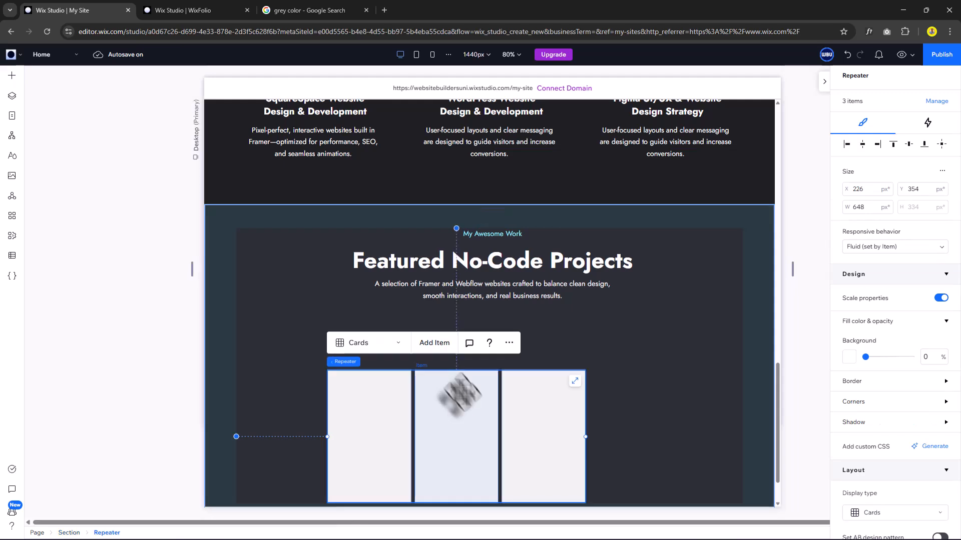
{"action": "scroll", "coordinate": [473, 403], "scroll_direction": "down", "scroll_amount": 1}
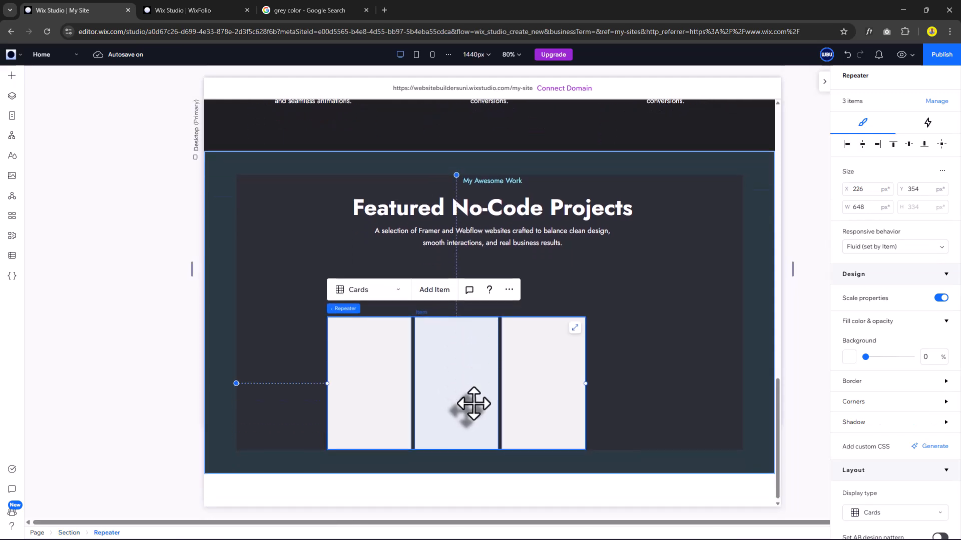
{"action": "left_click", "coordinate": [440, 290]}
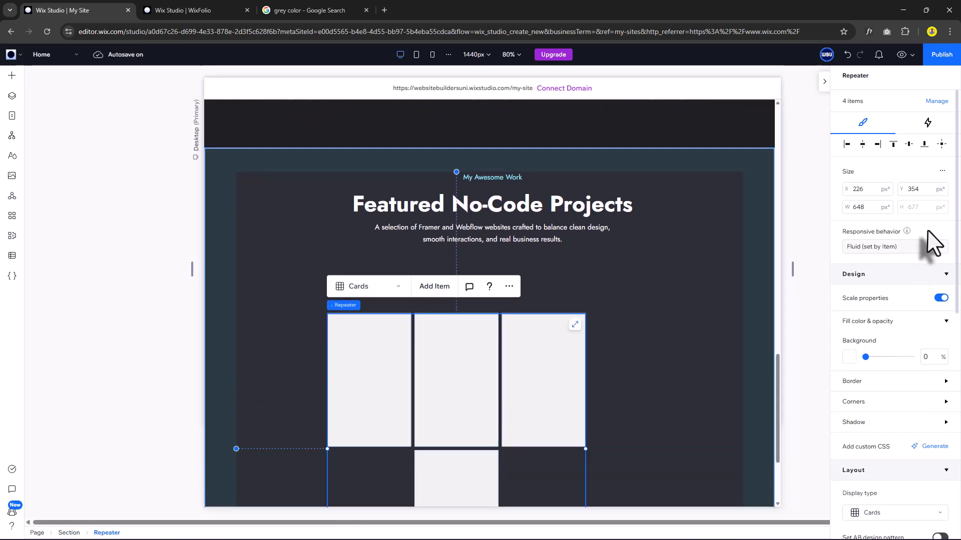
{"action": "left_click", "coordinate": [869, 207]}
{"action": "type", "text": "12"}
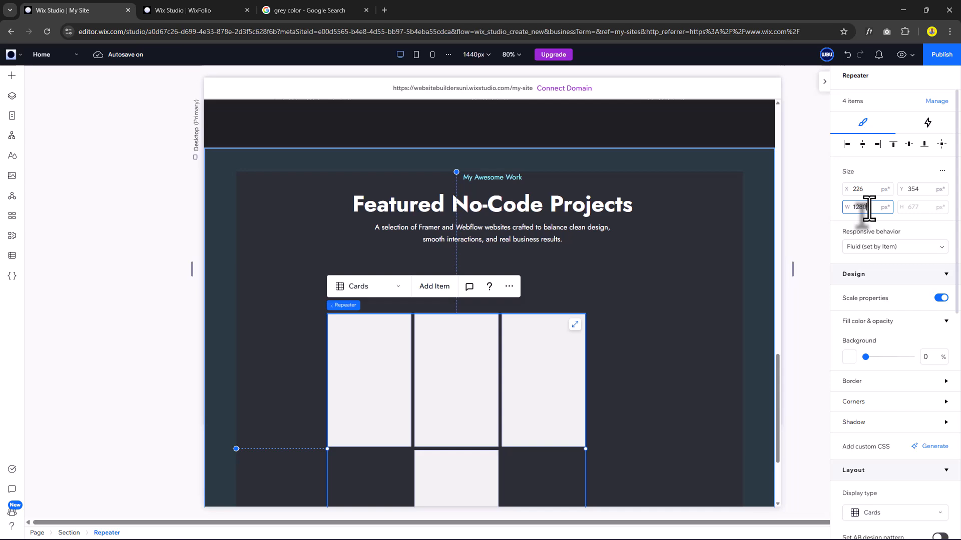
{"action": "type", "text": "80"}
{"action": "key", "text": "Return"}
Turn off Set items per row, set both card gaps to 48 px, and centre the repeater.
{"action": "scroll", "coordinate": [899, 348], "scroll_direction": "down", "scroll_amount": 5}
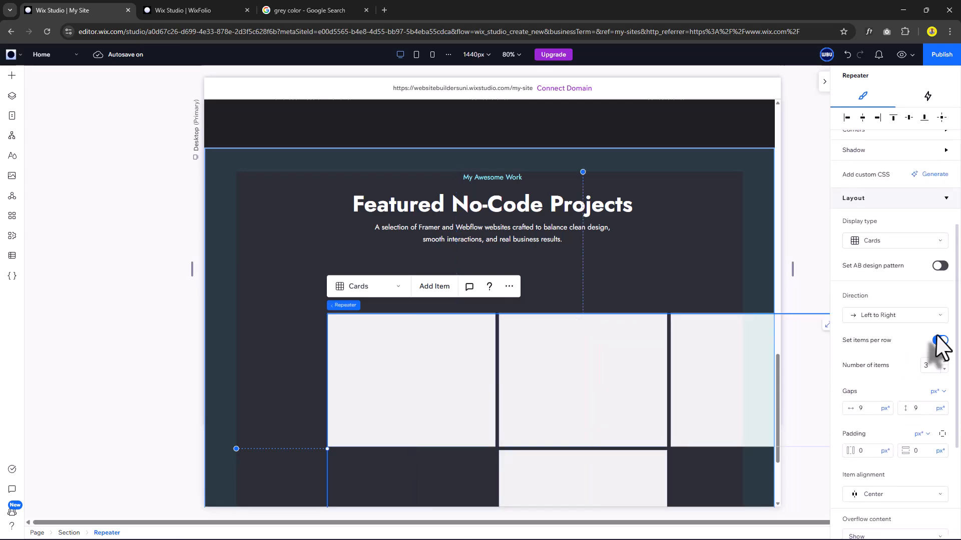
{"action": "left_click", "coordinate": [939, 341]}
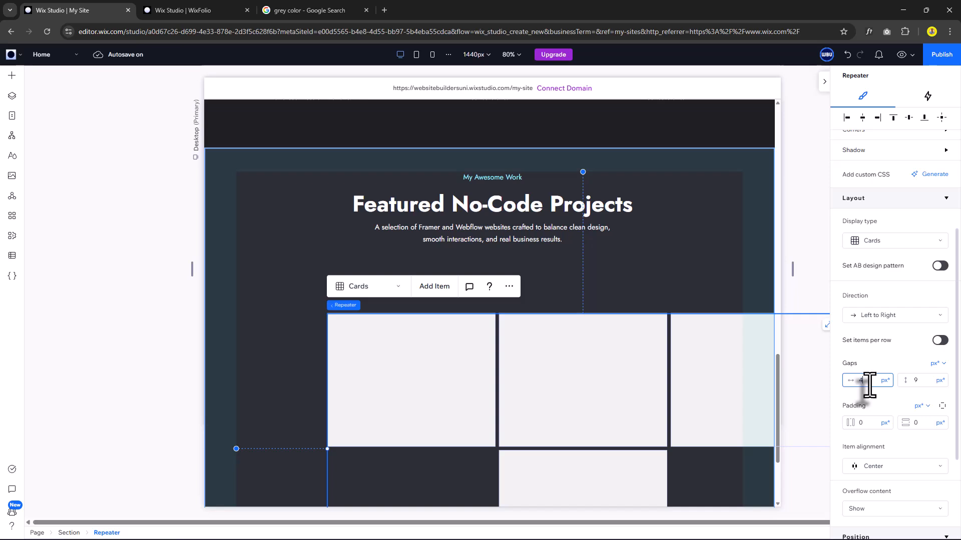
{"action": "key", "text": "Tab"}
{"action": "type", "text": "48"}
{"action": "key", "text": "Return"}
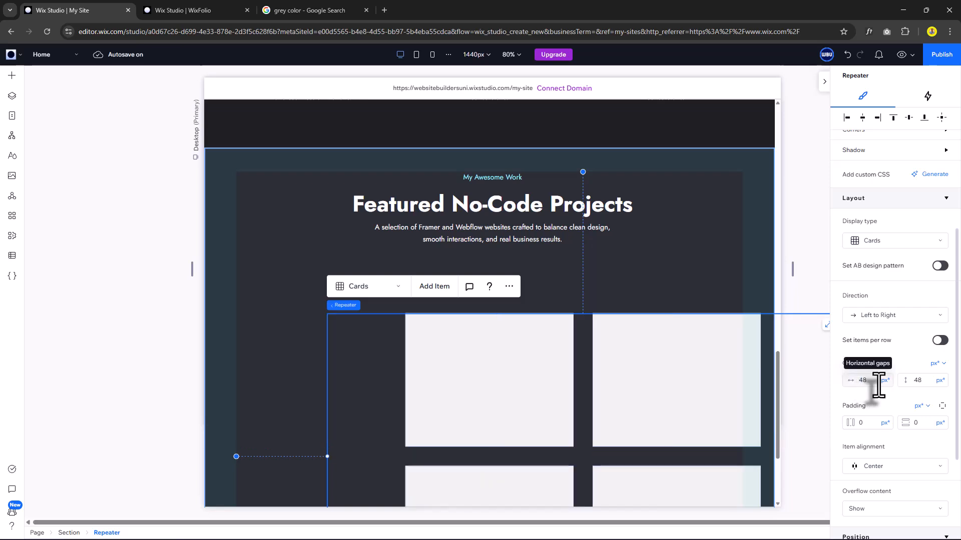
{"action": "scroll", "coordinate": [891, 369], "scroll_direction": "up", "scroll_amount": 1}
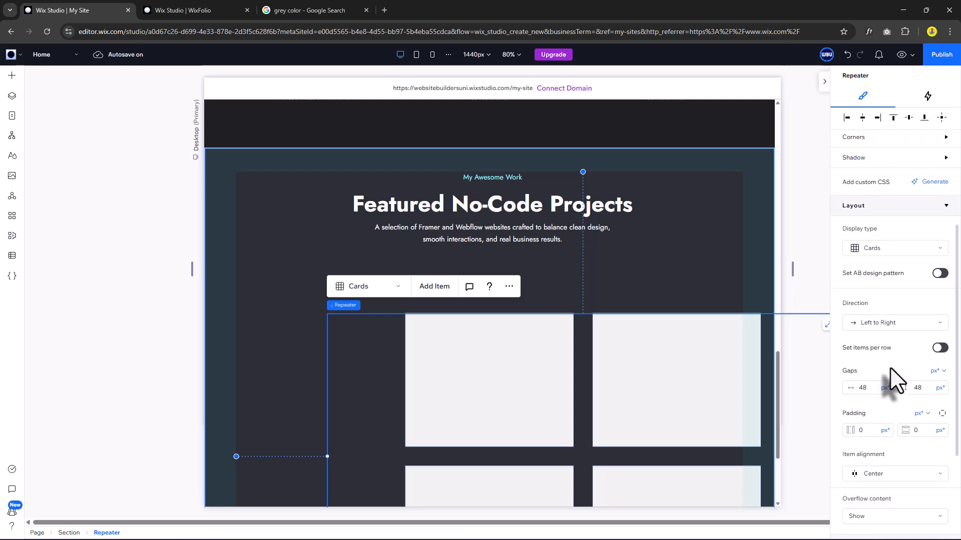
{"action": "scroll", "coordinate": [891, 381], "scroll_direction": "up", "scroll_amount": 5}
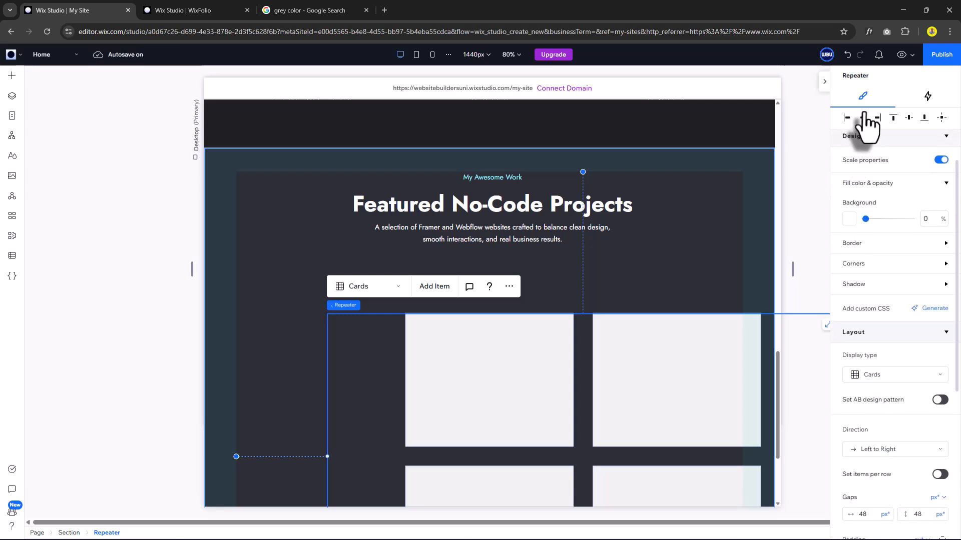
{"action": "left_click", "coordinate": [863, 117]}
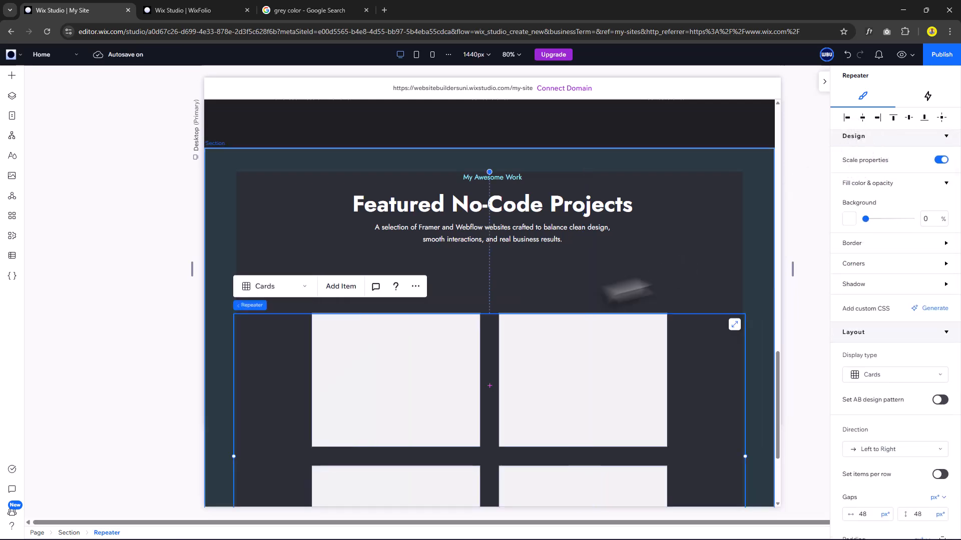
Resize the repeater cards to 600 px wide and 500 px tall.
{"action": "left_click", "coordinate": [443, 351]}
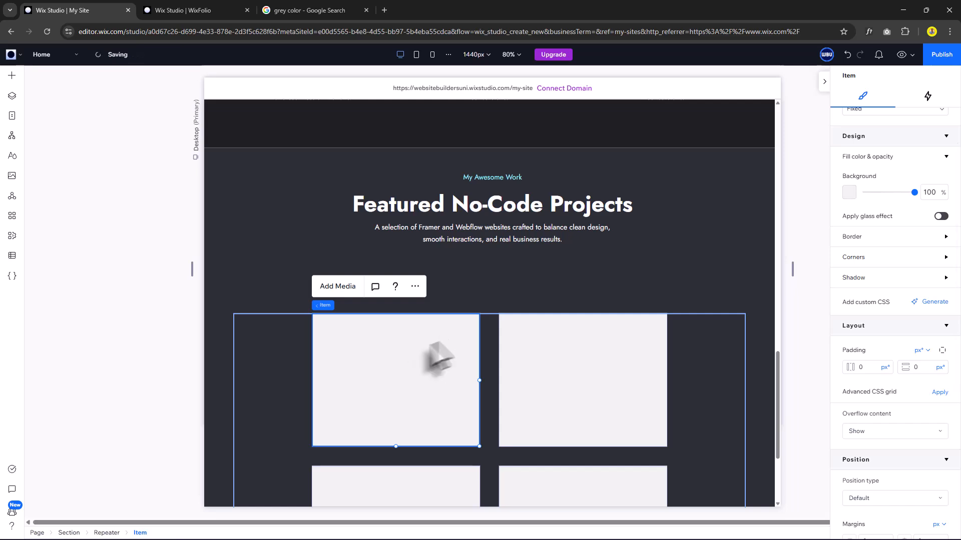
{"action": "scroll", "coordinate": [893, 237], "scroll_direction": "up", "scroll_amount": 3}
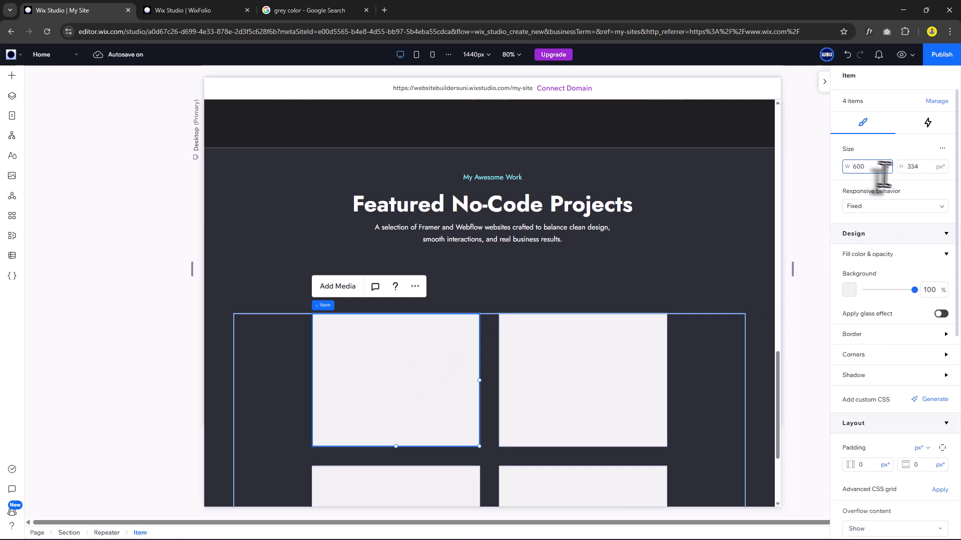
{"action": "left_click", "coordinate": [917, 169]}
{"action": "type", "text": "500"}
{"action": "key", "text": "Return"}
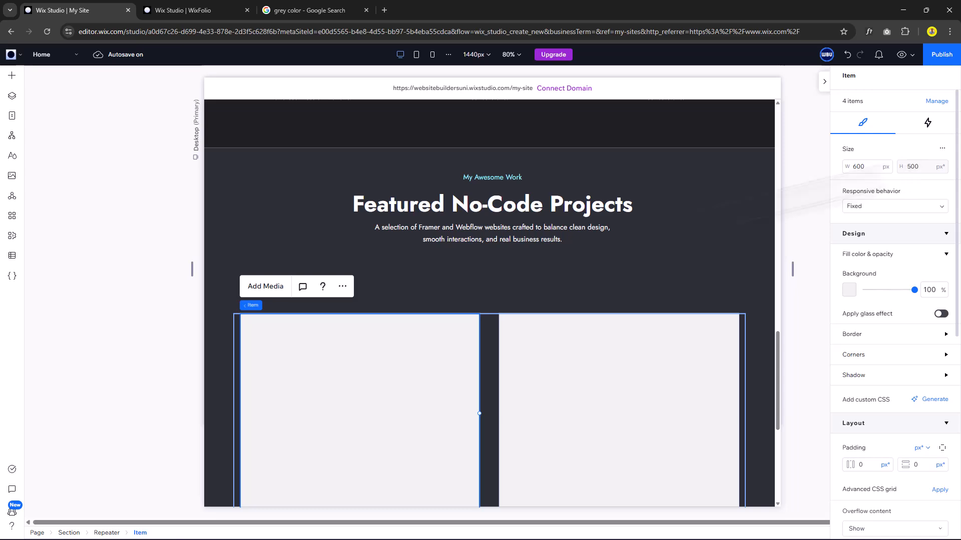
{"action": "scroll", "coordinate": [485, 306], "scroll_direction": "down", "scroll_amount": 3}
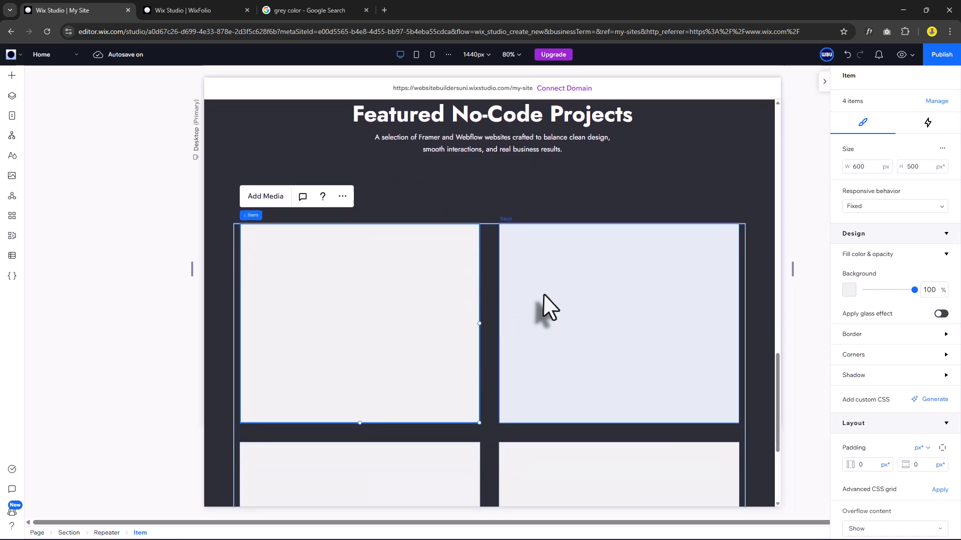
Give the cards the dark theme background, 24 px corner radius and 32 px padding.
{"action": "left_click", "coordinate": [847, 292]}
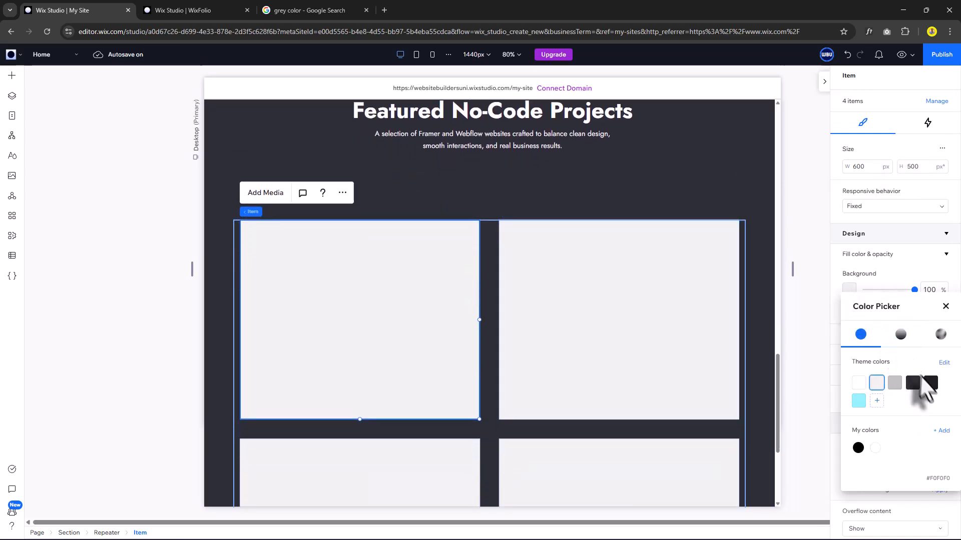
{"action": "left_click", "coordinate": [930, 383]}
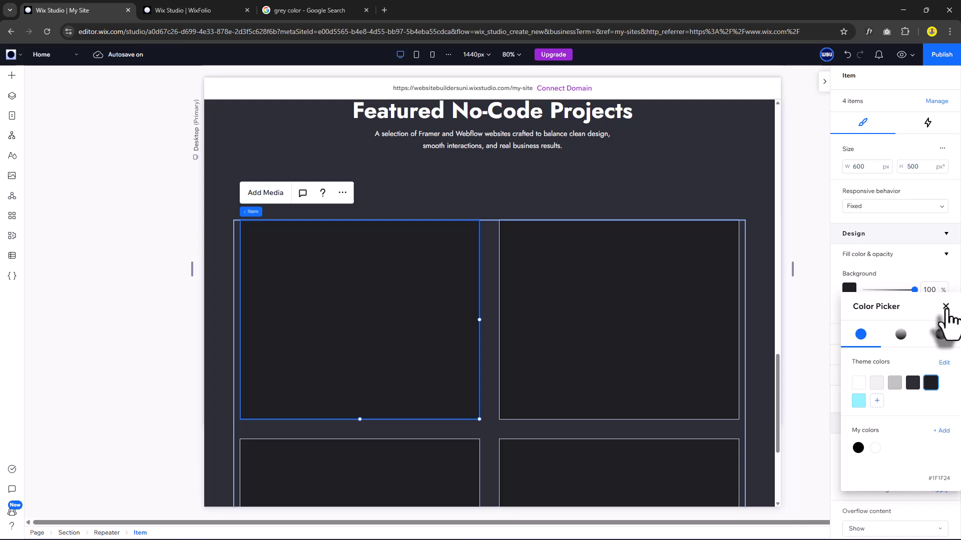
{"action": "left_click", "coordinate": [945, 307]}
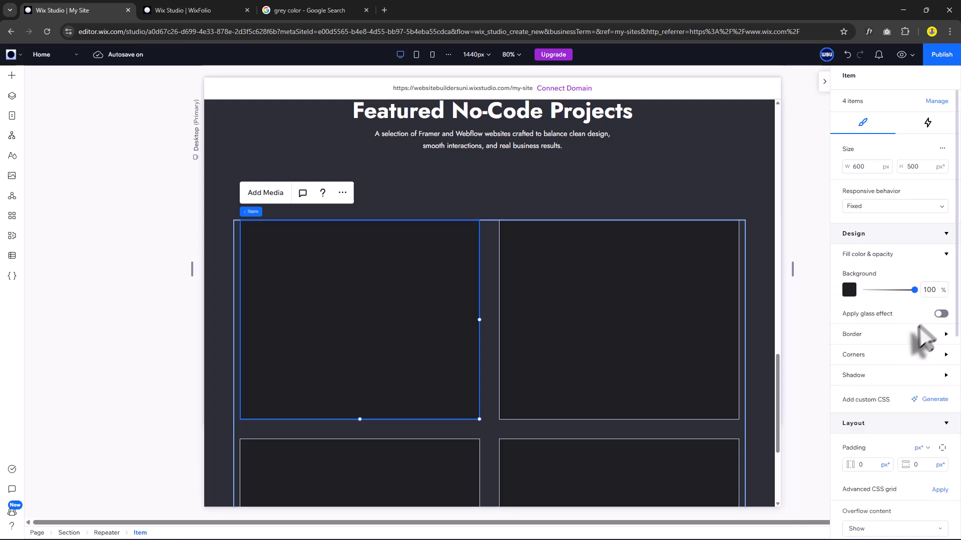
{"action": "left_click", "coordinate": [863, 355]}
{"action": "left_click", "coordinate": [853, 389]}
{"action": "type", "text": "24"}
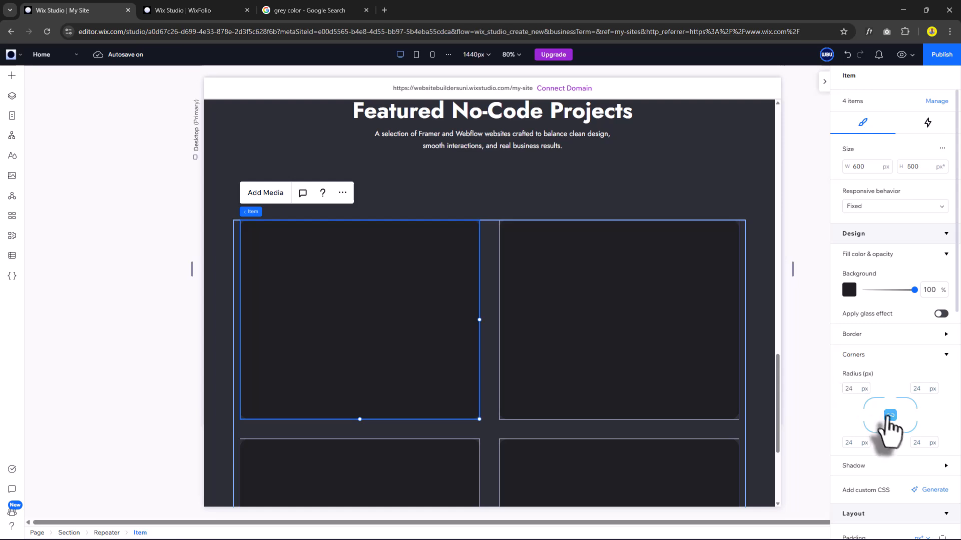
{"action": "scroll", "coordinate": [889, 421], "scroll_direction": "down", "scroll_amount": 3}
{"action": "left_click", "coordinate": [867, 441]}
{"action": "type", "text": "32"}
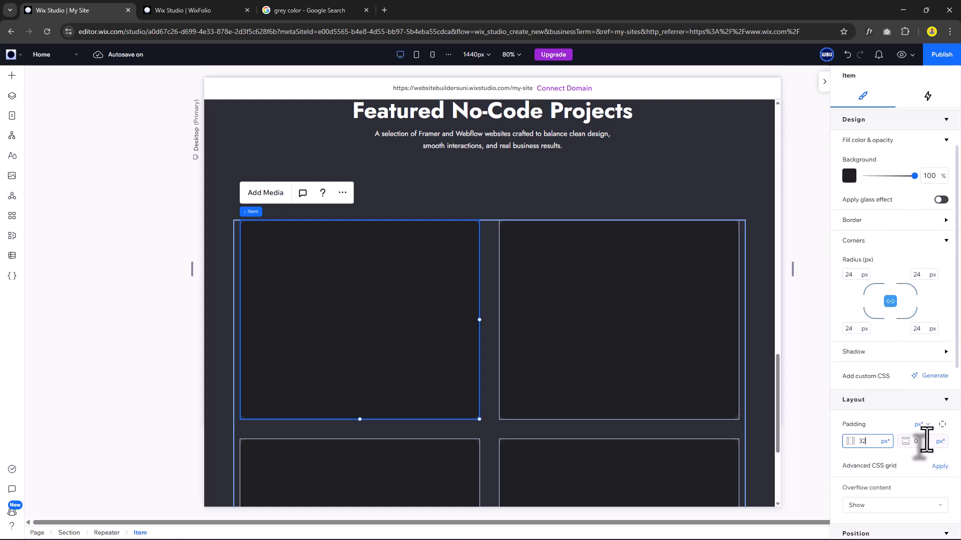
{"action": "left_click", "coordinate": [924, 442]}
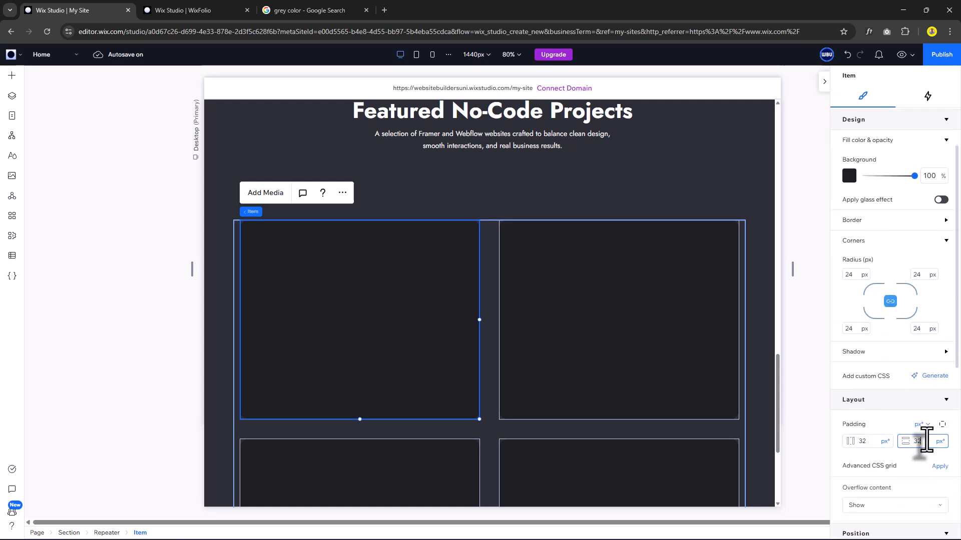
Add an image to the first card, placed at the top and stretched across the card's full width.
{"action": "type", "text": "32"}
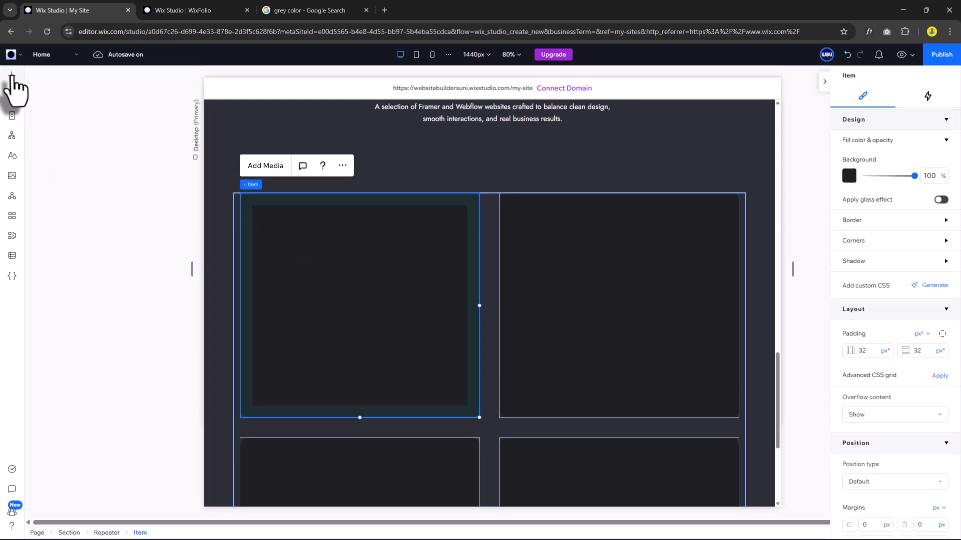
{"action": "left_click", "coordinate": [12, 76]}
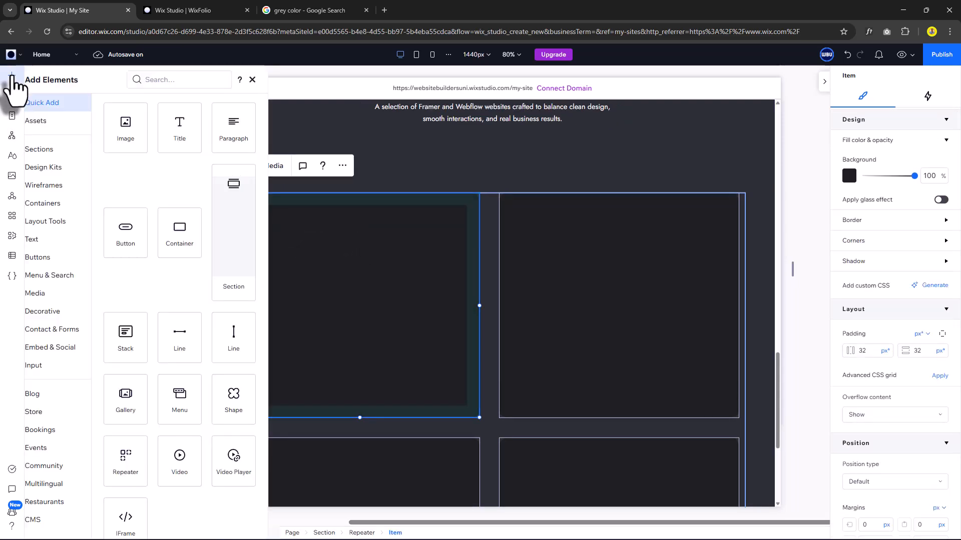
{"action": "left_click_drag", "start_coordinate": [136, 140], "coordinate": [388, 258]}
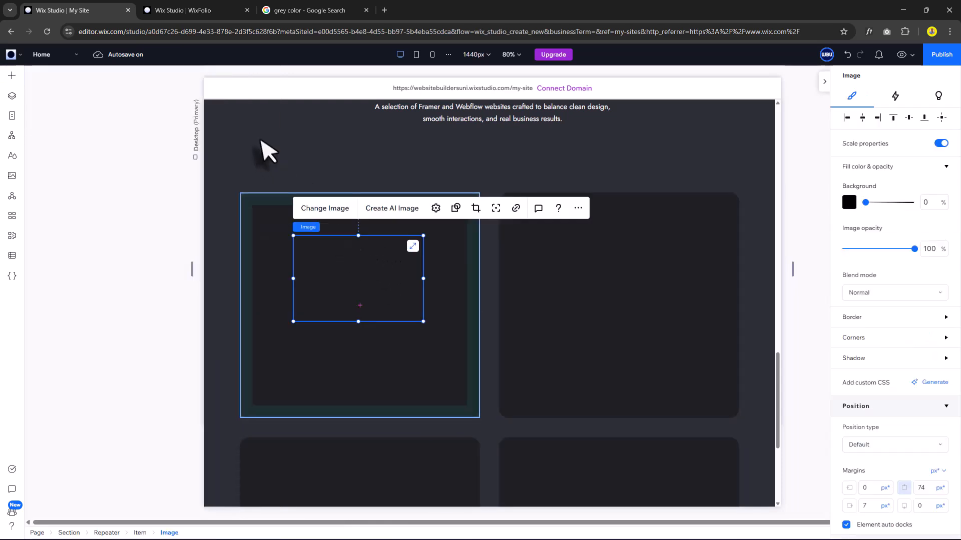
{"action": "left_click_drag", "start_coordinate": [334, 274], "coordinate": [293, 246]}
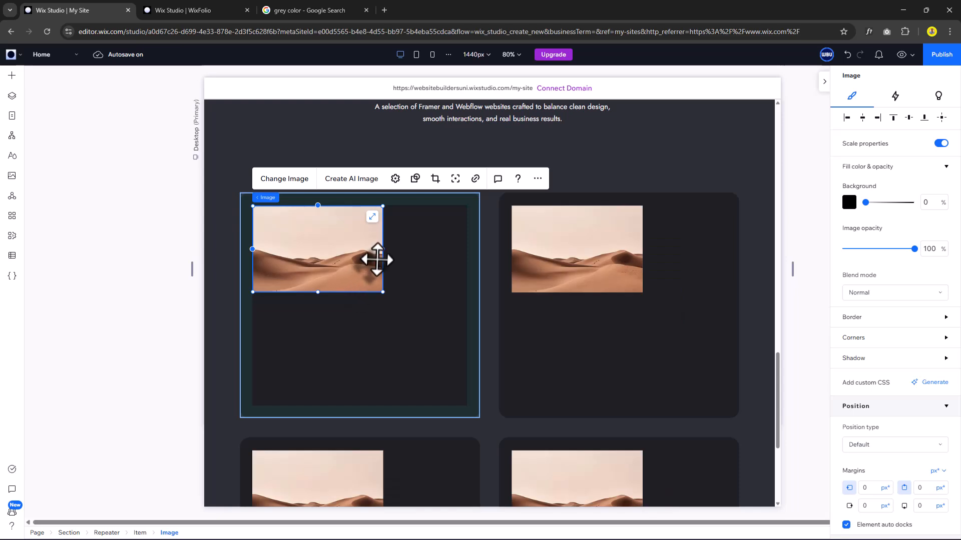
{"action": "left_click_drag", "start_coordinate": [383, 254], "coordinate": [467, 256]}
{"action": "left_click_drag", "start_coordinate": [359, 292], "coordinate": [359, 337]}
Round the image's corners to 8 px.
{"action": "left_click", "coordinate": [854, 337]}
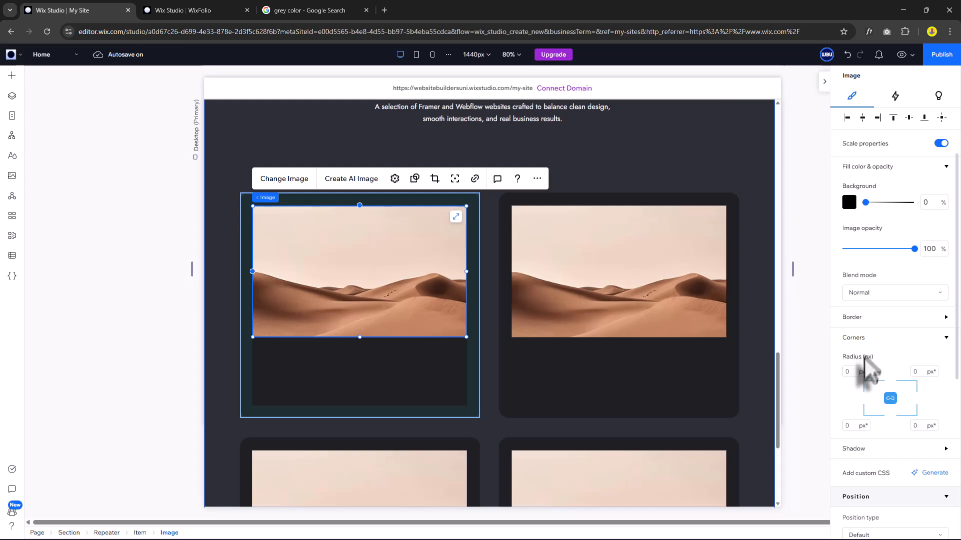
{"action": "left_click", "coordinate": [849, 373]}
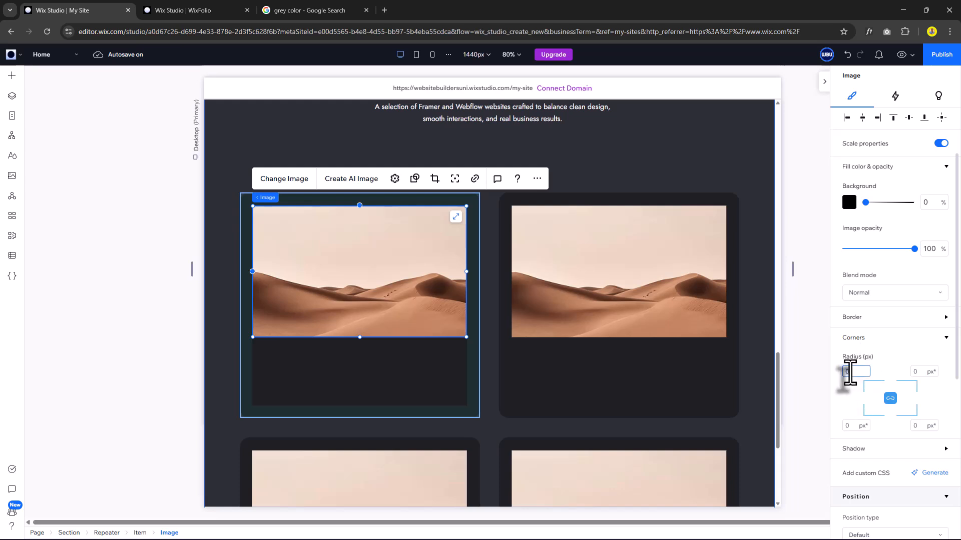
{"action": "key", "text": "Return"}
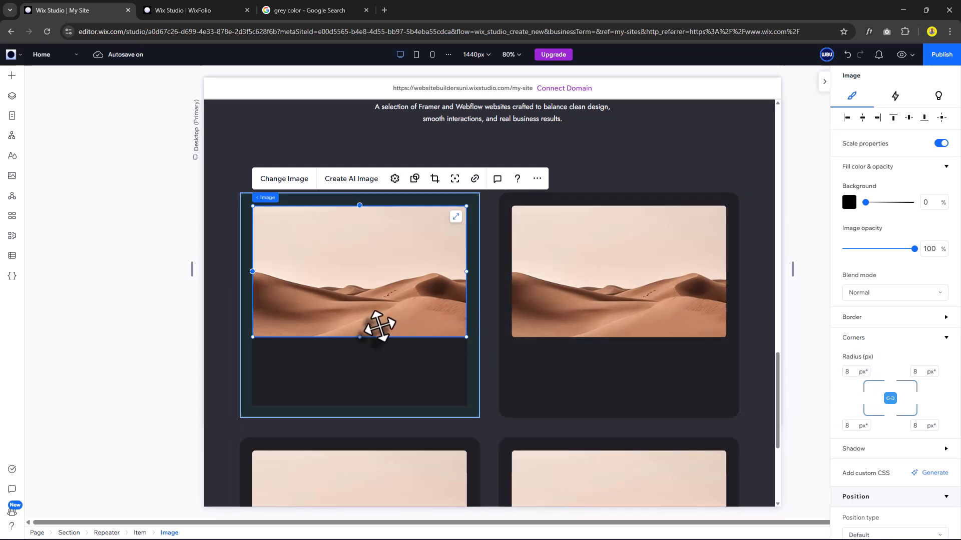
{"action": "left_click", "coordinate": [401, 357]}
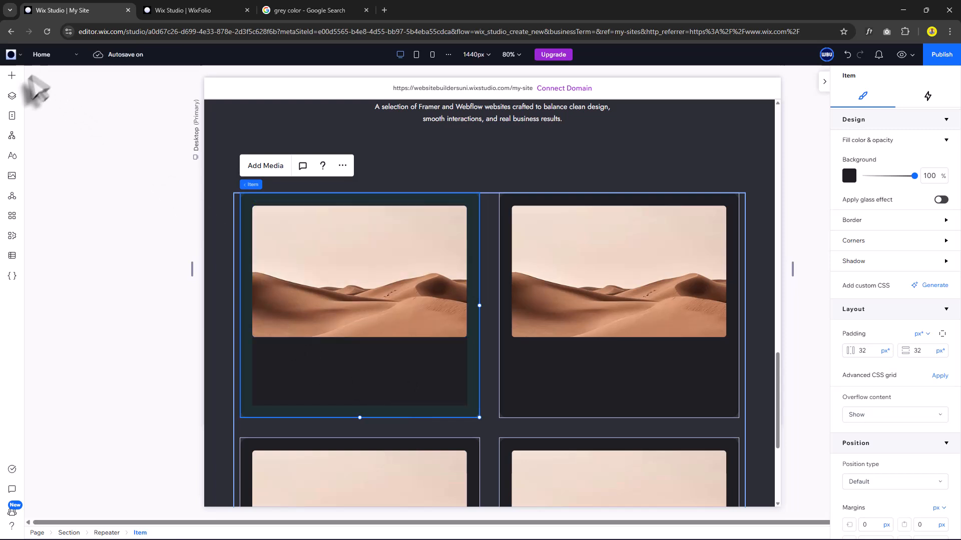
Add a paragraph into the first card beneath the image and select its text.
{"action": "left_click", "coordinate": [12, 75]}
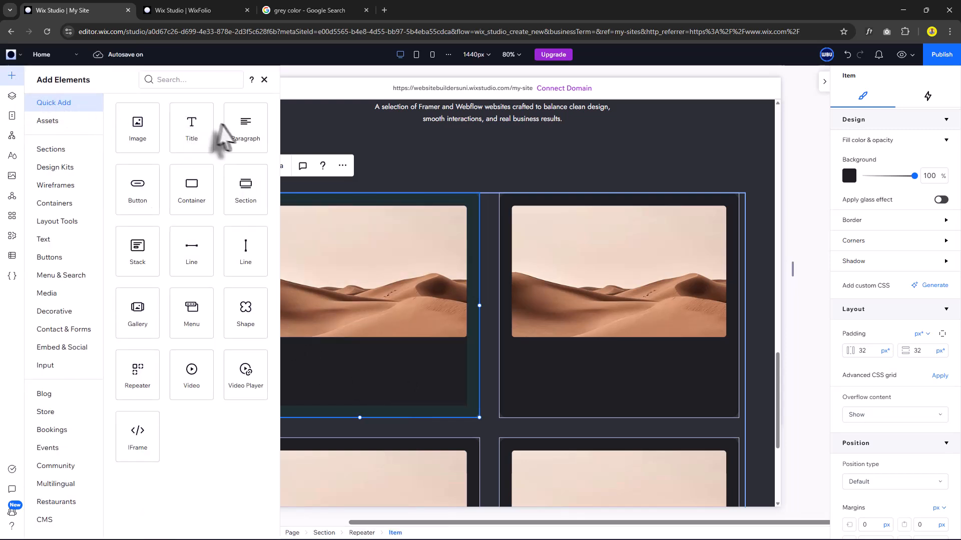
{"action": "left_click_drag", "start_coordinate": [245, 135], "coordinate": [462, 363]}
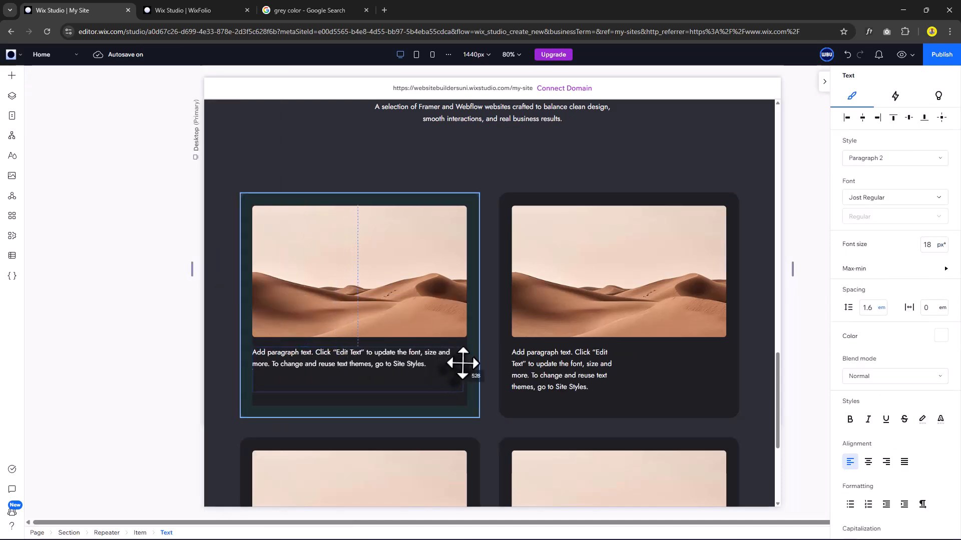
{"action": "left_click", "coordinate": [391, 356]}
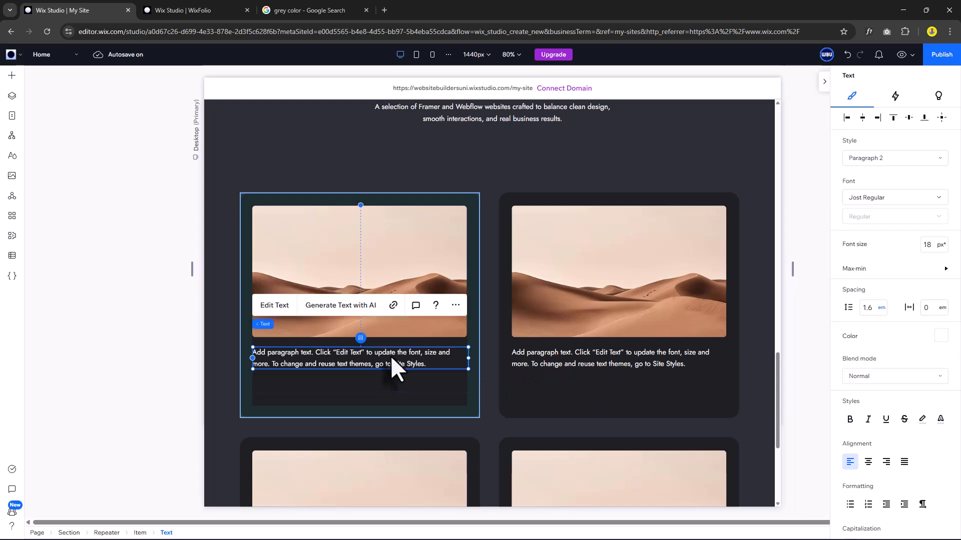
{"action": "double_click", "coordinate": [391, 359]}
Colour the paragraph text cyan and apply the Paragraph 3 style at 16 px.
{"action": "left_click", "coordinate": [938, 370]}
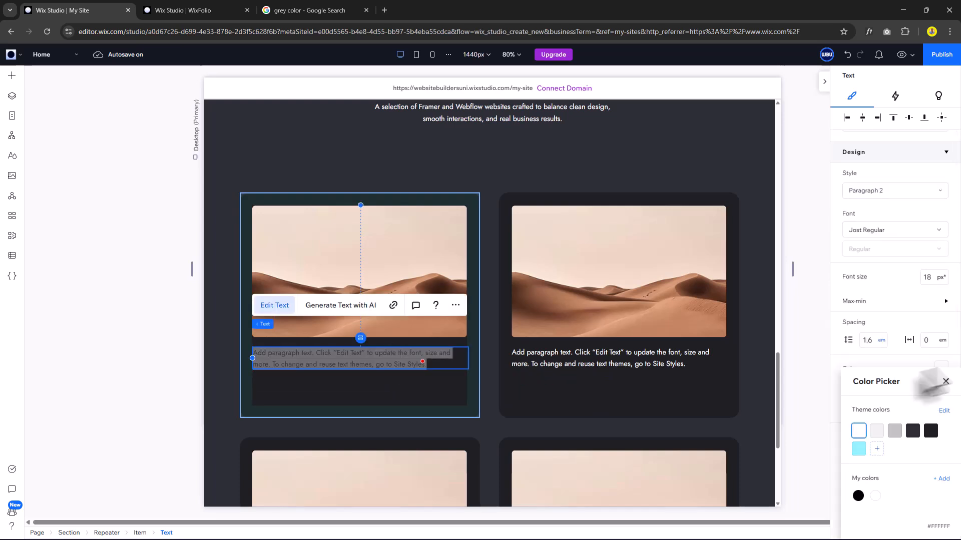
{"action": "left_click", "coordinate": [858, 449]}
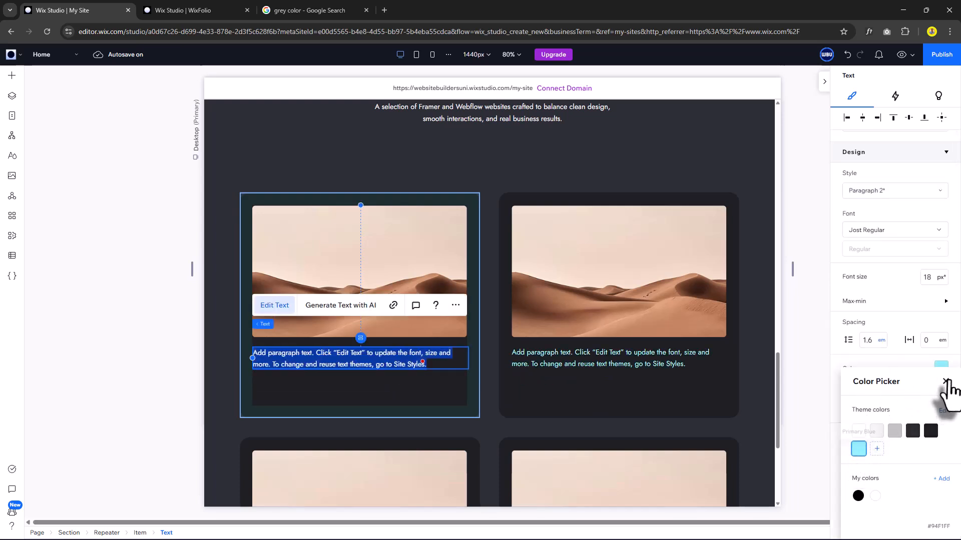
{"action": "left_click", "coordinate": [945, 382]}
{"action": "left_click", "coordinate": [875, 197]}
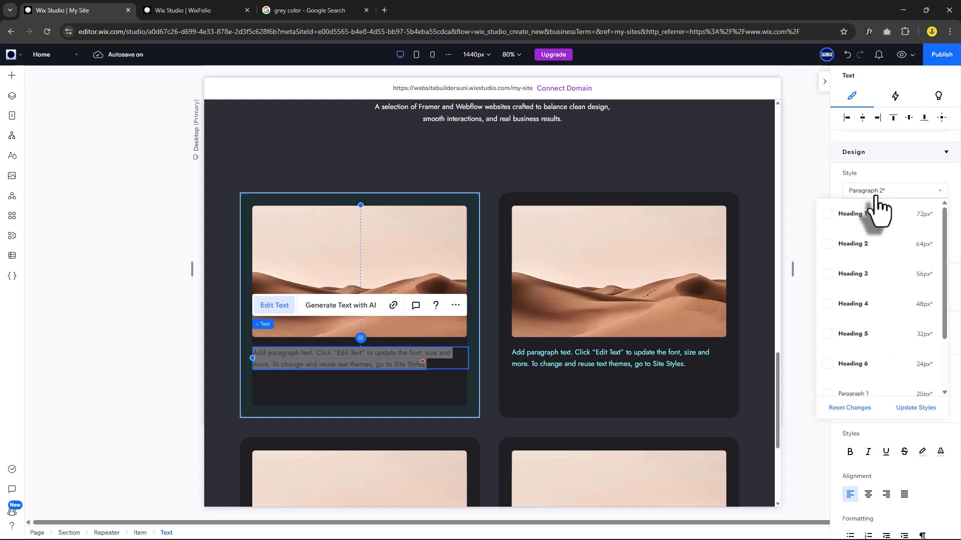
{"action": "scroll", "coordinate": [883, 350], "scroll_direction": "down", "scroll_amount": 2}
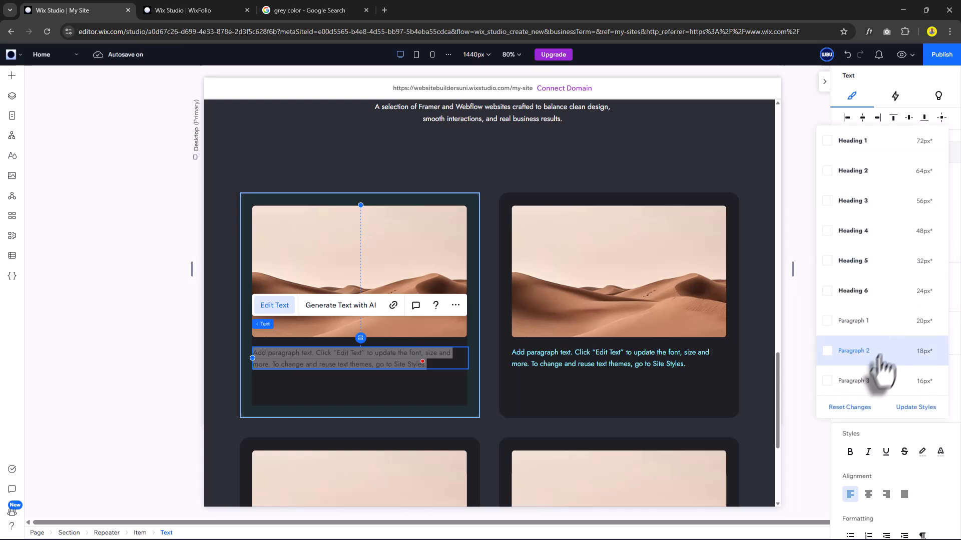
{"action": "left_click", "coordinate": [863, 380]}
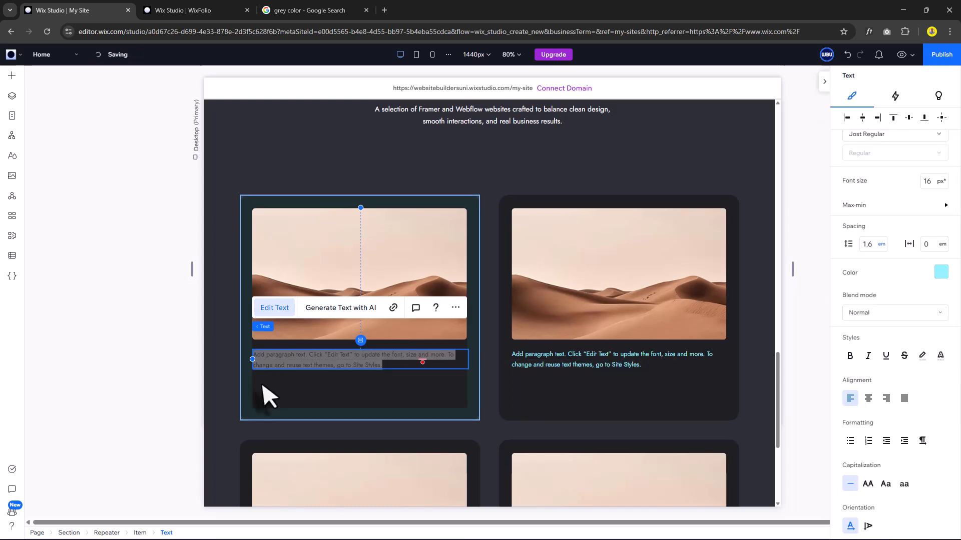
{"action": "left_click", "coordinate": [290, 386]}
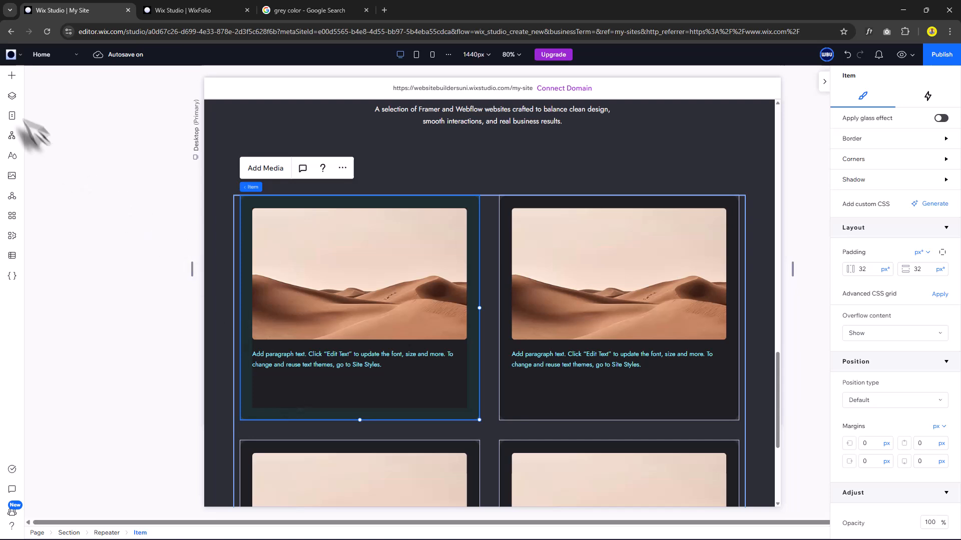
Add a Heading 5 title to the first card and paste in the project headline.
{"action": "left_click", "coordinate": [12, 76]}
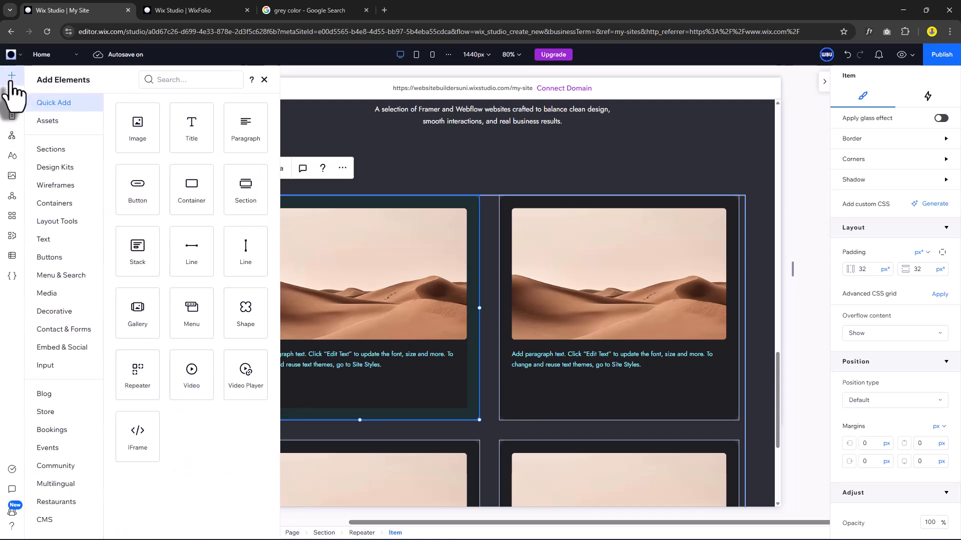
{"action": "left_click_drag", "start_coordinate": [190, 131], "coordinate": [470, 388]}
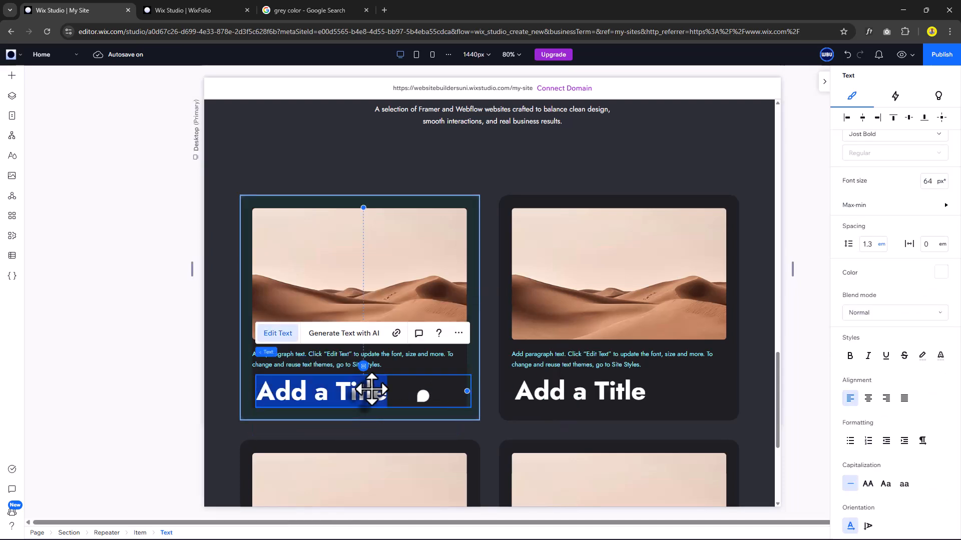
{"action": "left_click", "coordinate": [911, 289]}
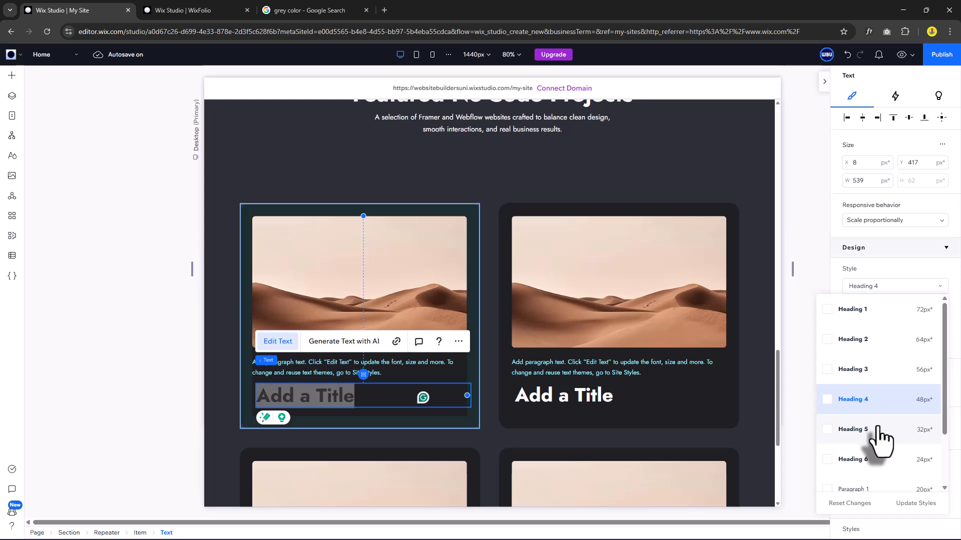
{"action": "left_click", "coordinate": [877, 430]}
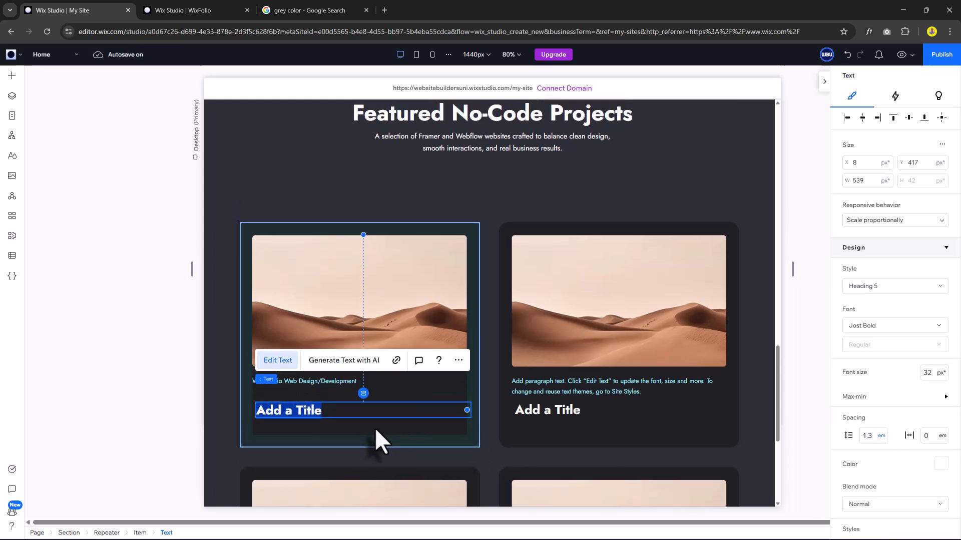
{"action": "type", "text": "Conversion-focused Framer websites for modern brands"}
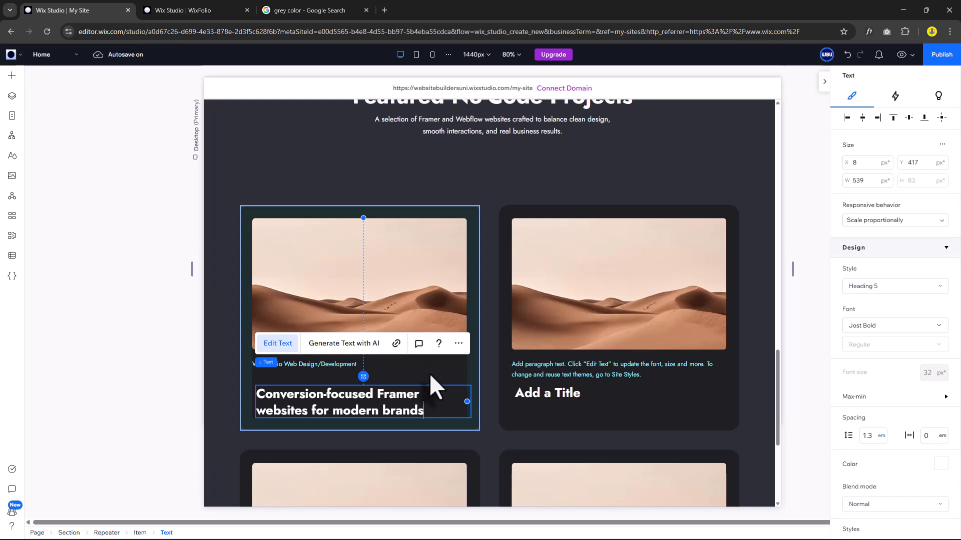
{"action": "left_click", "coordinate": [344, 402]}
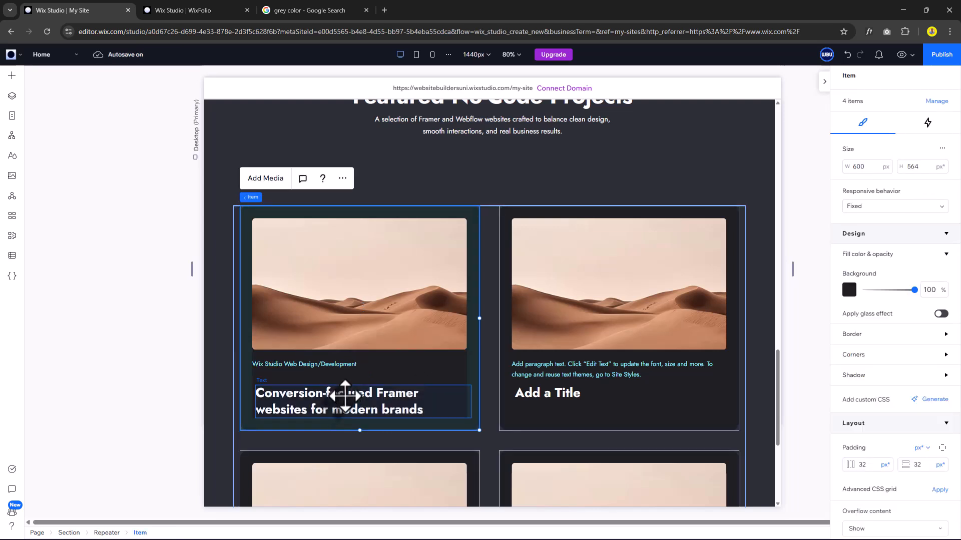
Stack the headline with the label, aligning items left and adjusting the item spacing.
{"action": "left_click", "coordinate": [344, 396]}
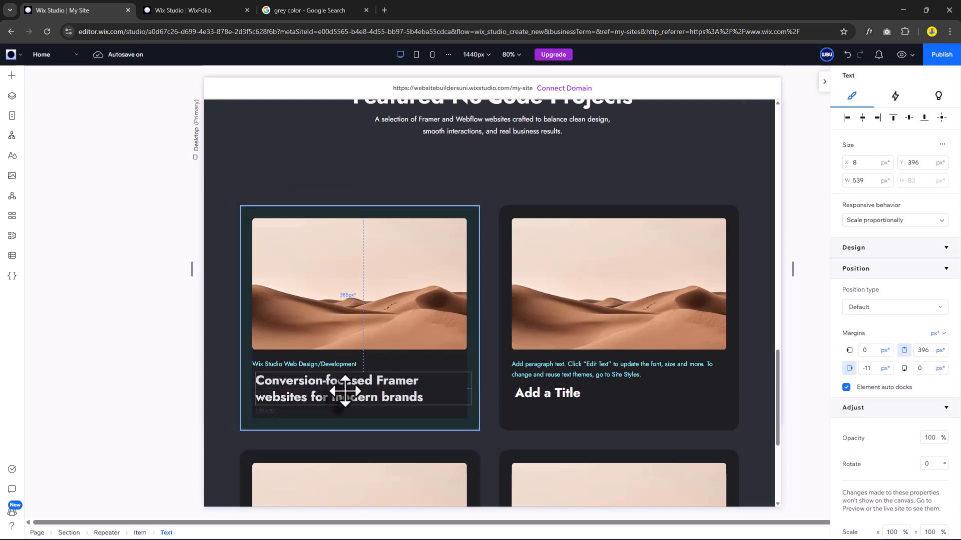
{"action": "left_click", "coordinate": [336, 365], "text": "shift"}
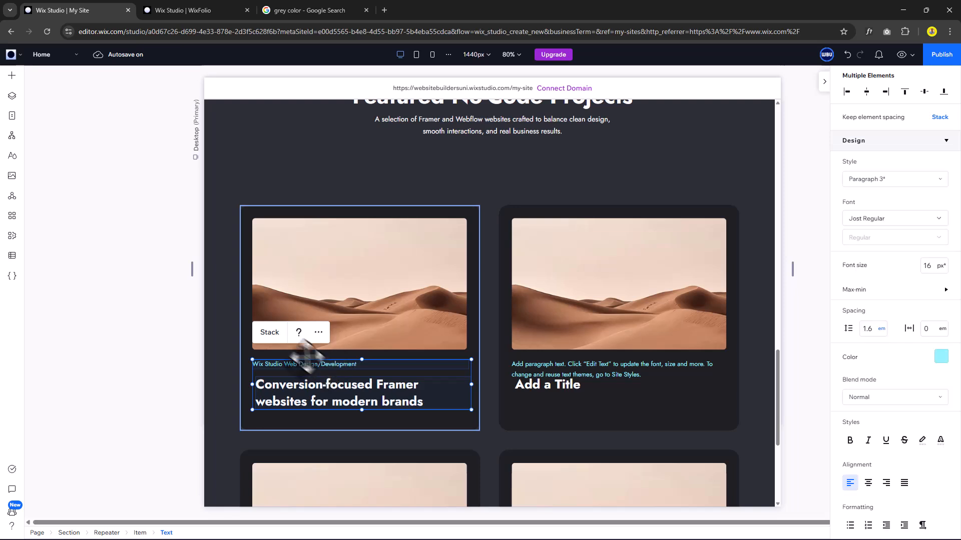
{"action": "left_click", "coordinate": [272, 332]}
{"action": "scroll", "coordinate": [851, 395], "scroll_direction": "down", "scroll_amount": 3}
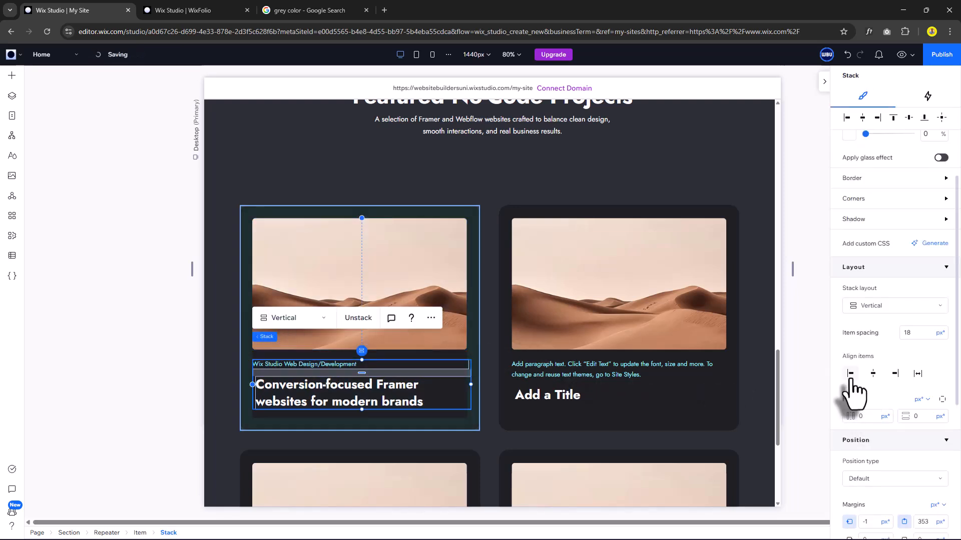
{"action": "left_click", "coordinate": [851, 375]}
{"action": "left_click", "coordinate": [914, 343]}
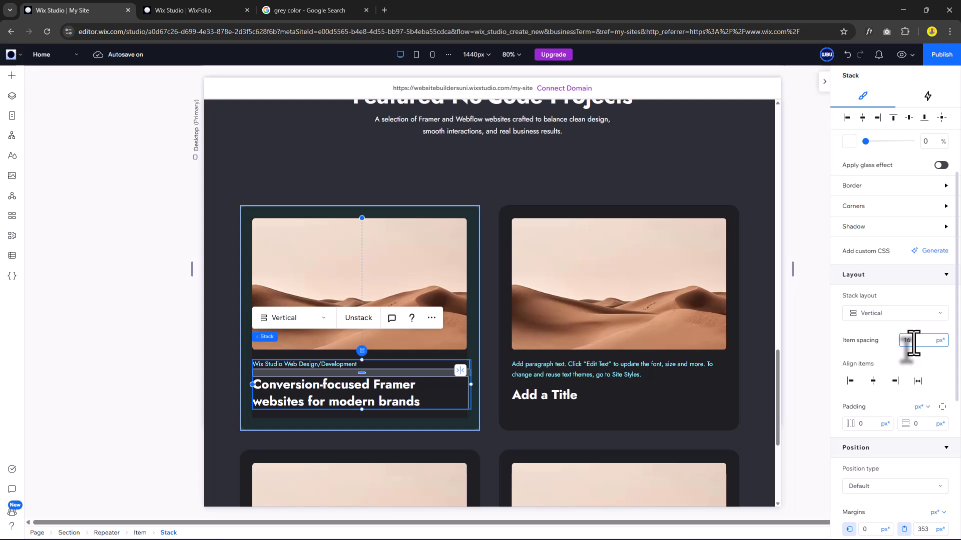
{"action": "left_click", "coordinate": [339, 258]}
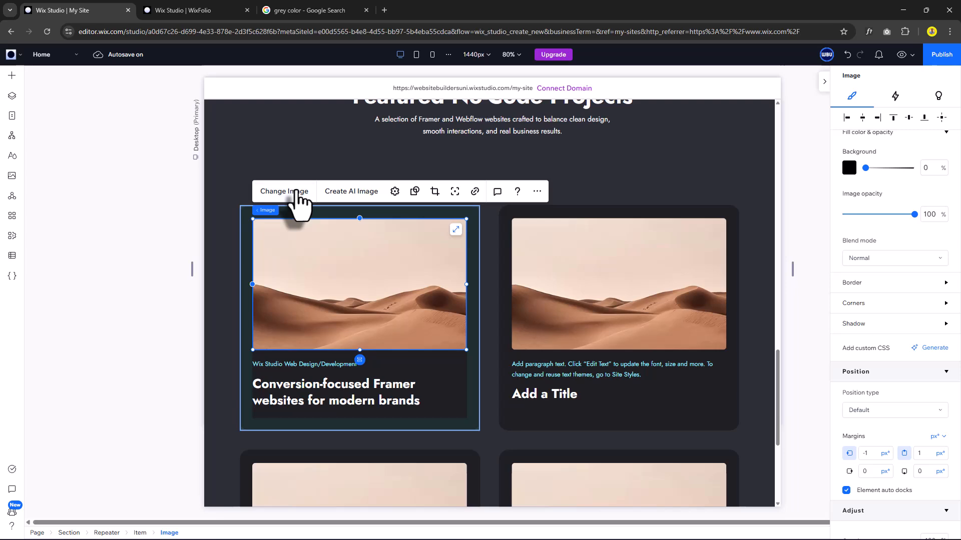
Replace the card's image with the W2.jpg screenshot.
{"action": "left_click", "coordinate": [296, 191]}
{"action": "double_click", "coordinate": [673, 231]}
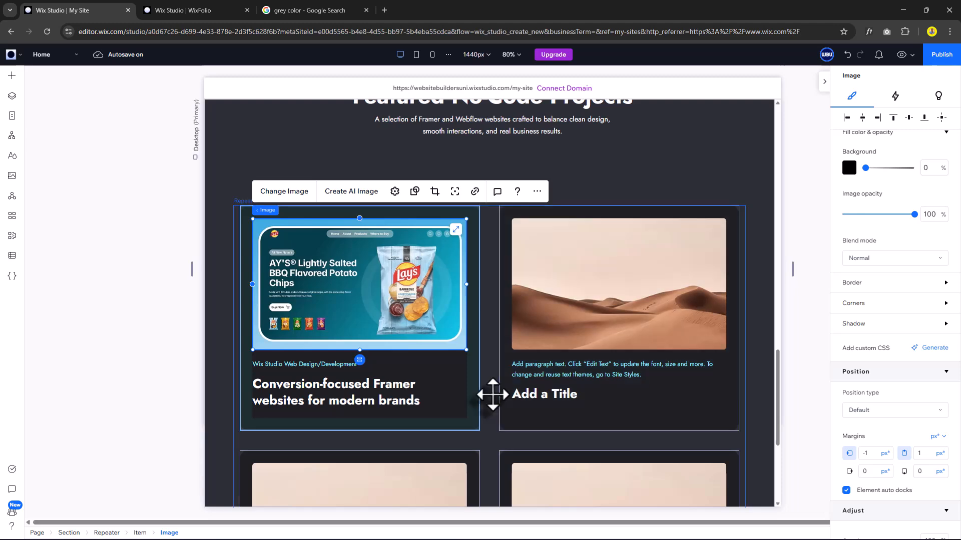
{"action": "left_click", "coordinate": [492, 395]}
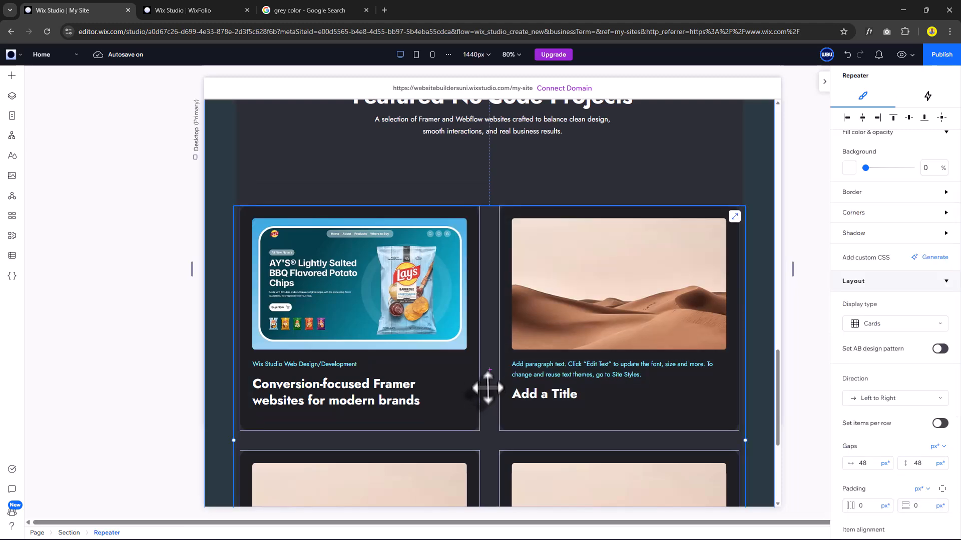
Paste 'User-centered interfaces that balance aesthetics& functionality' as the last card's title.
{"action": "scroll", "coordinate": [550, 300], "scroll_direction": "down", "scroll_amount": 3}
{"action": "left_click", "coordinate": [560, 462]}
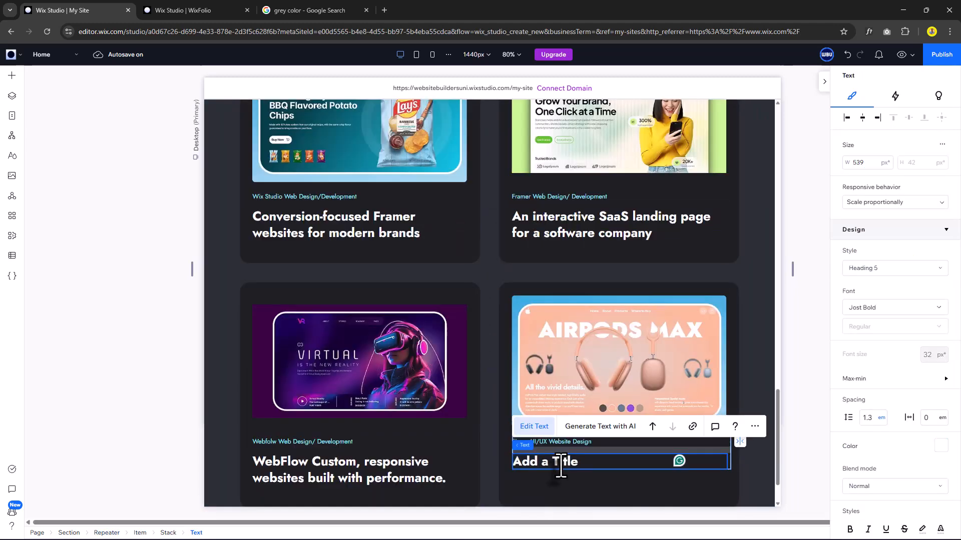
{"action": "type", "text": "User-centered interfaces that balance aesthetics& functionality"}
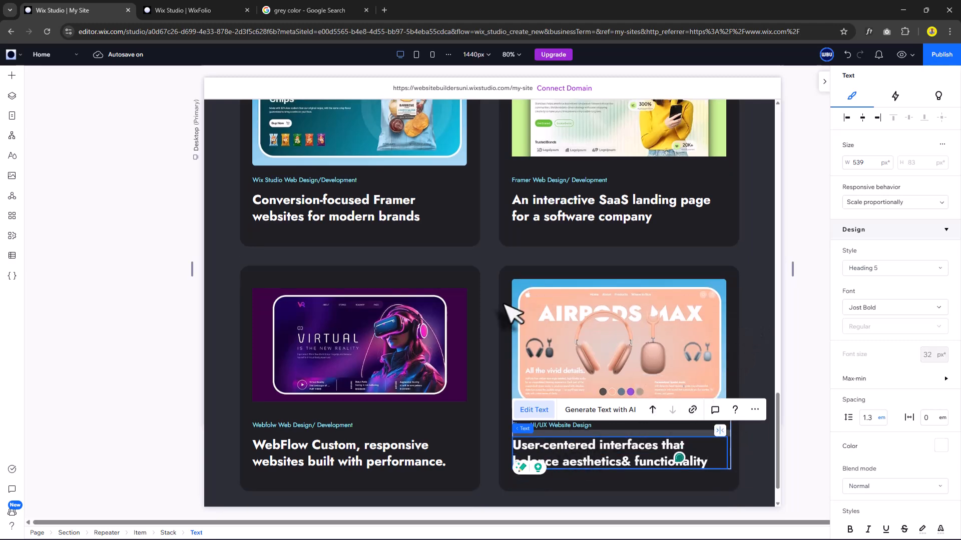
{"action": "left_click", "coordinate": [485, 258]}
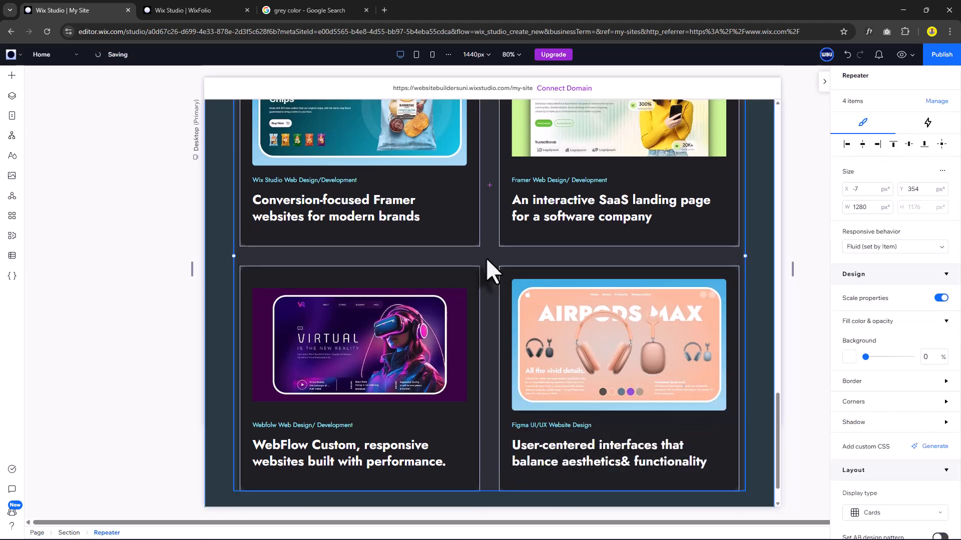
{"action": "scroll", "coordinate": [510, 240], "scroll_direction": "up", "scroll_amount": 4}
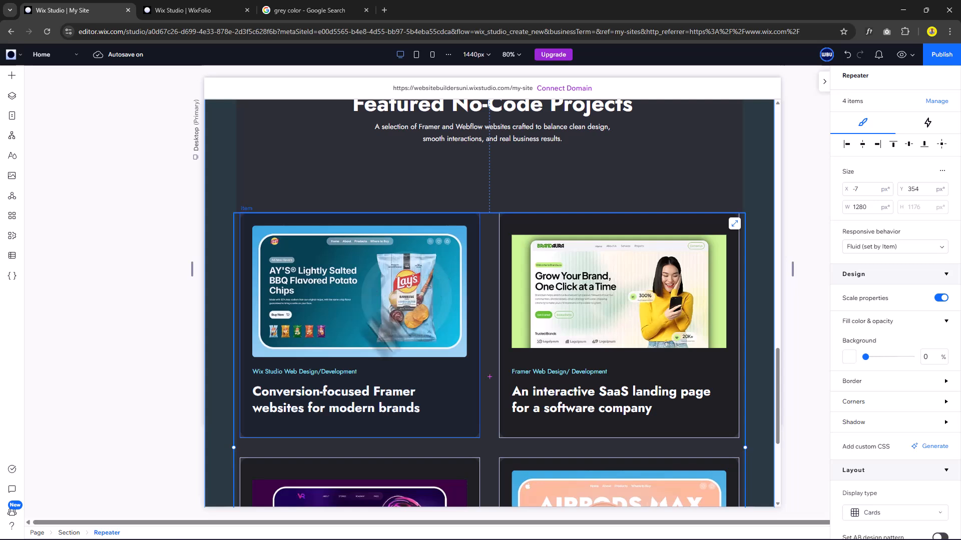
Give the project card an Expand entrance animation with a 1.5 s duration.
{"action": "left_click", "coordinate": [445, 387]}
{"action": "left_click", "coordinate": [927, 123]}
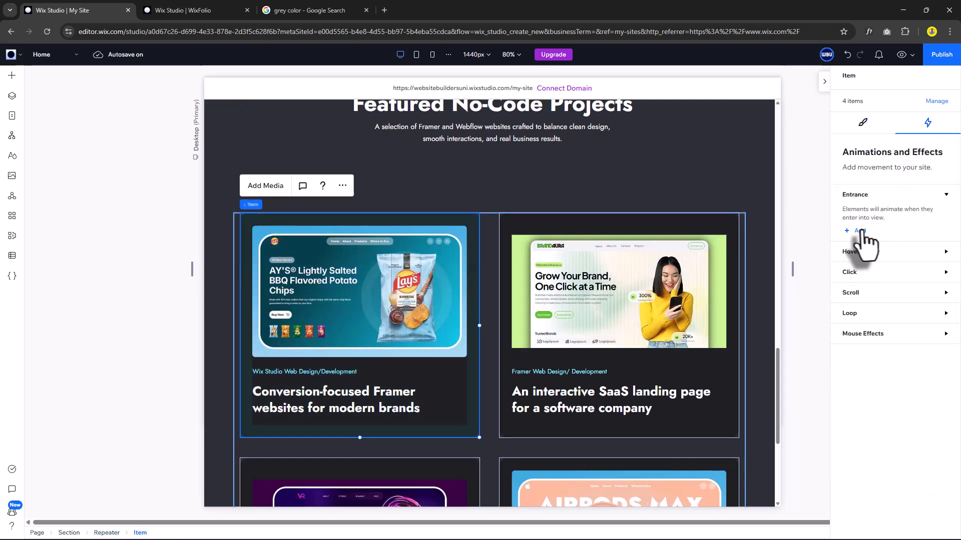
{"action": "left_click", "coordinate": [859, 231]}
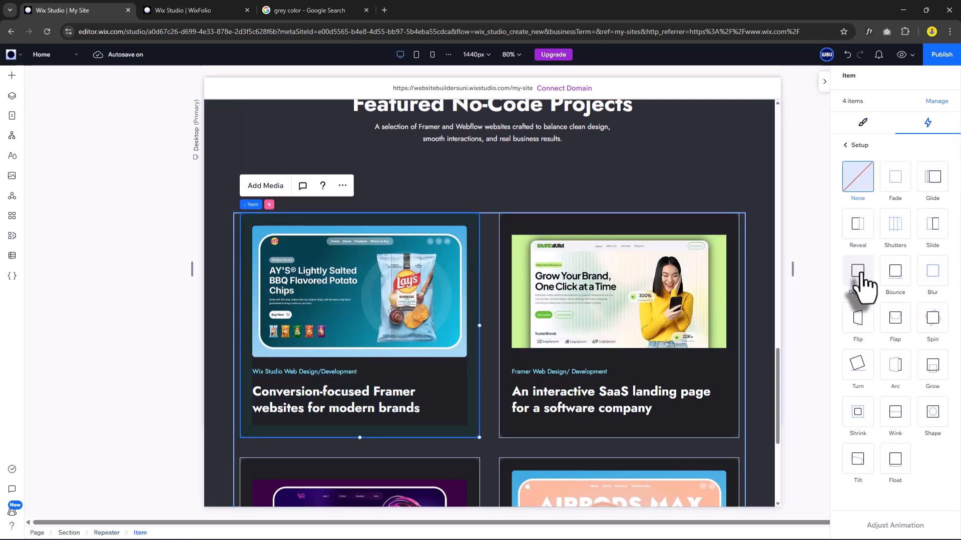
{"action": "left_click", "coordinate": [860, 268]}
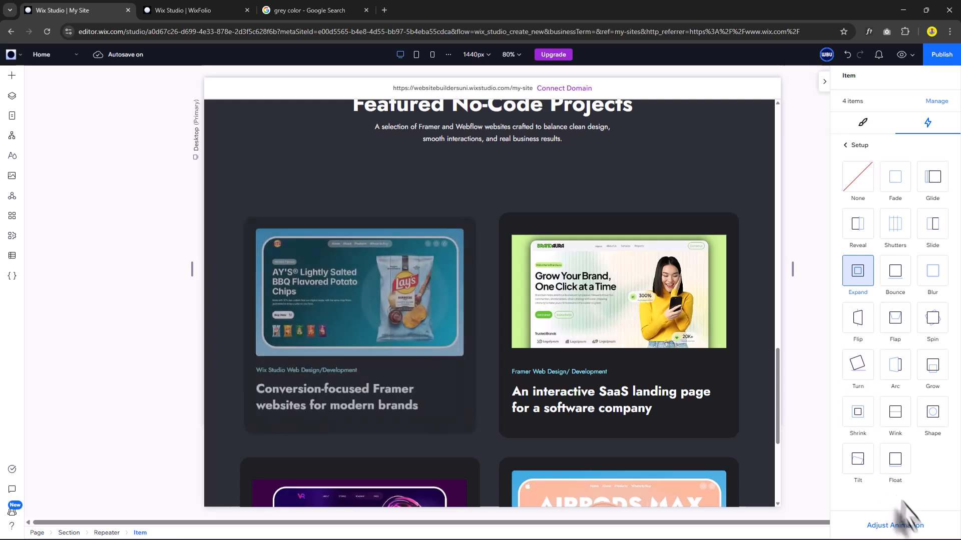
{"action": "left_click", "coordinate": [908, 525]}
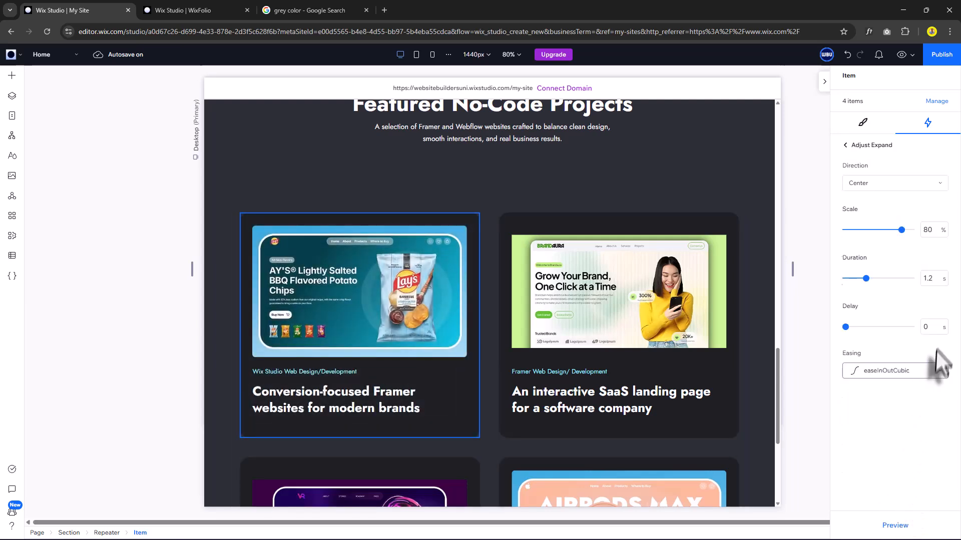
{"action": "left_click", "coordinate": [929, 280]}
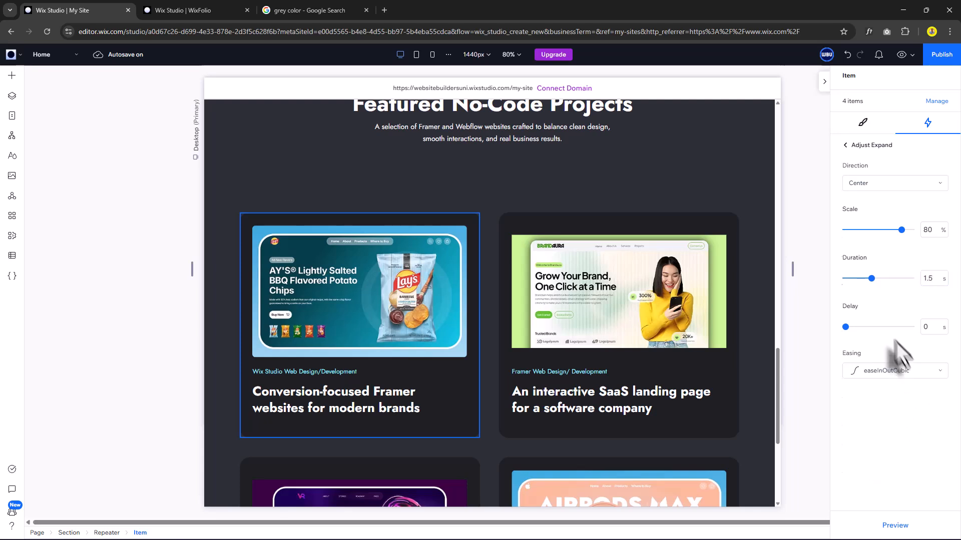
{"action": "left_click", "coordinate": [852, 146]}
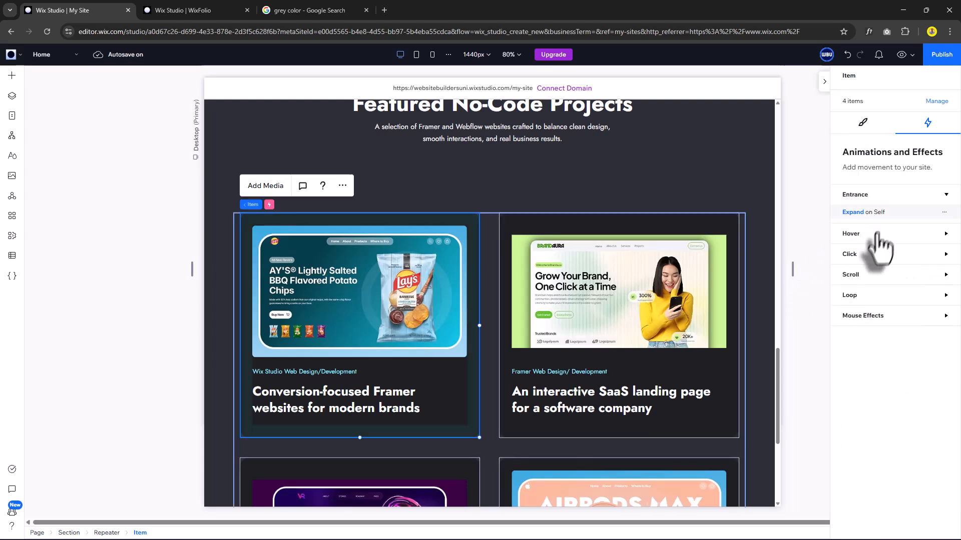
Add an Expand hover effect scaling the card to 105% over 0.3 s.
{"action": "left_click", "coordinate": [868, 235]}
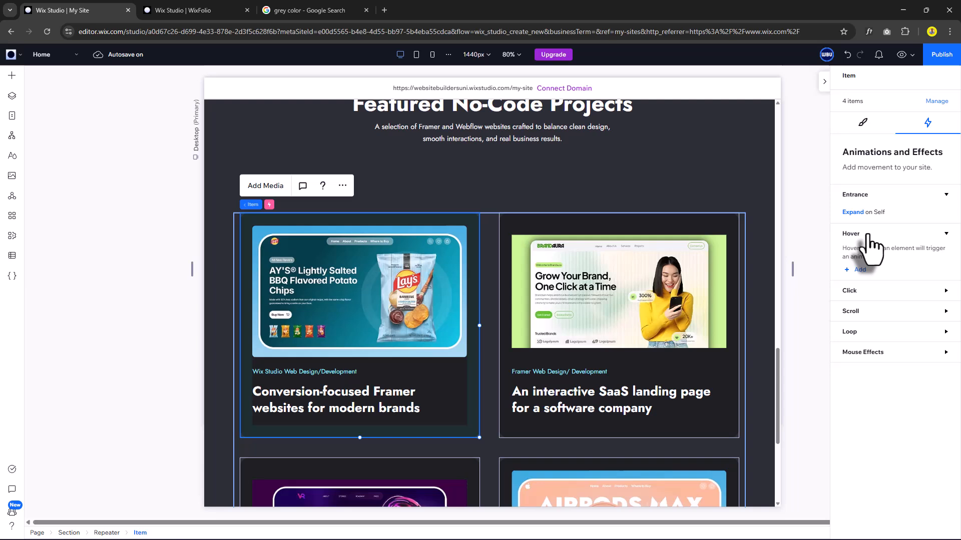
{"action": "left_click", "coordinate": [856, 270]}
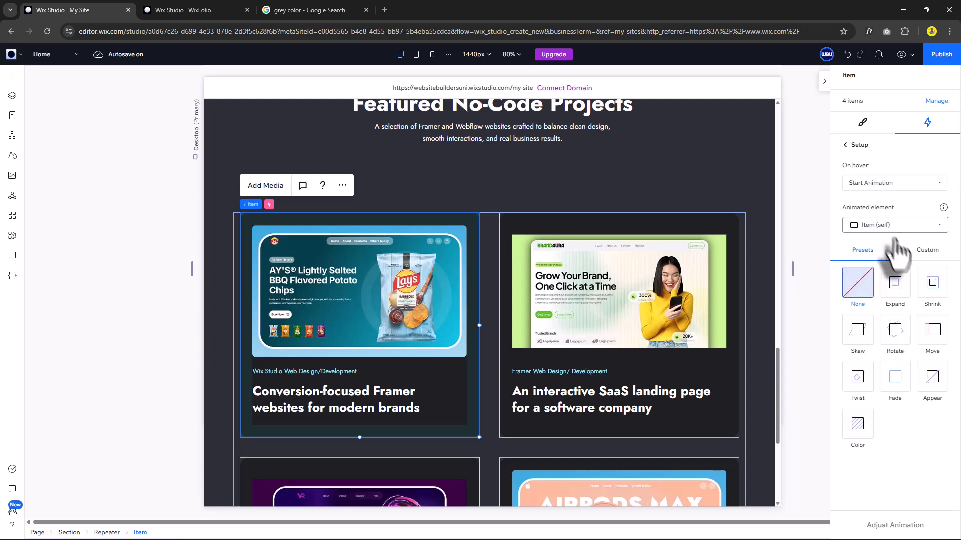
{"action": "left_click", "coordinate": [899, 288]}
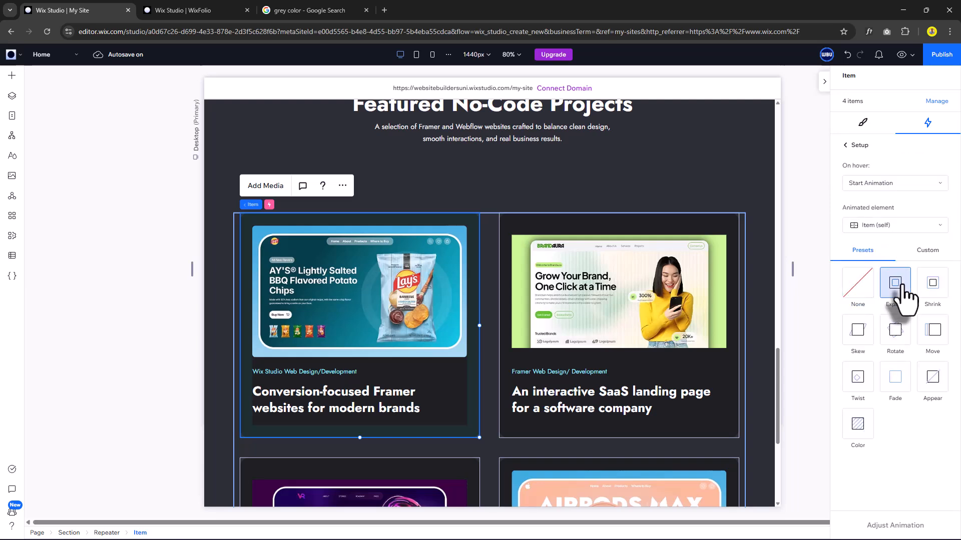
{"action": "left_click", "coordinate": [908, 526]}
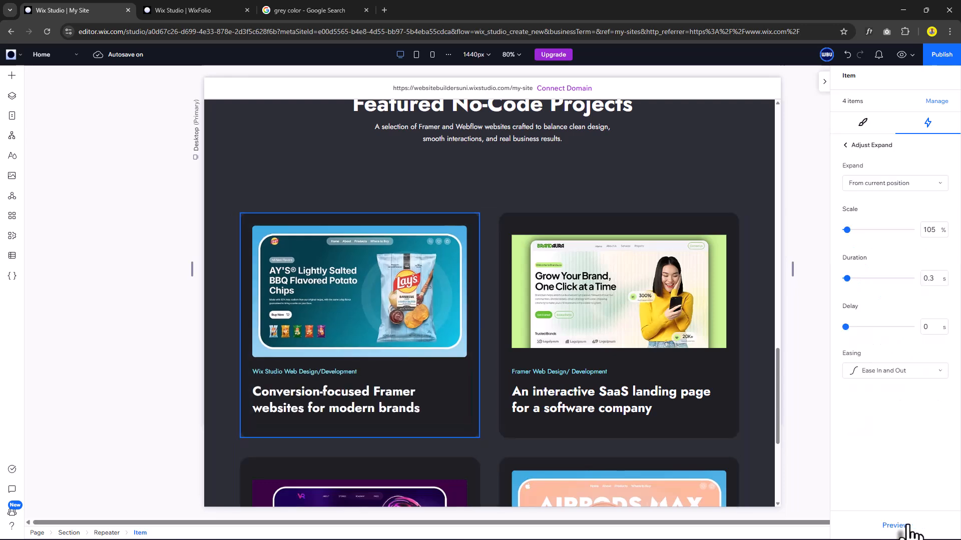
{"action": "left_click", "coordinate": [874, 129]}
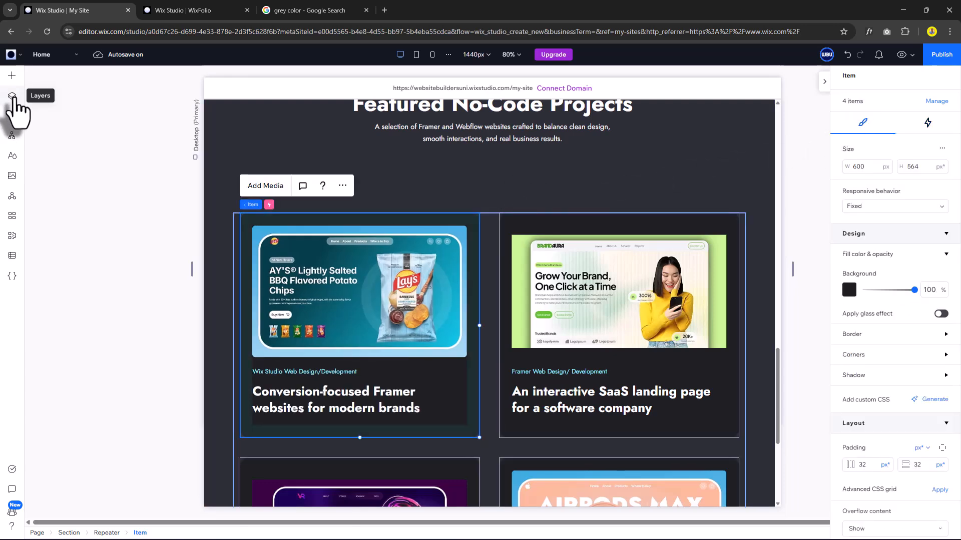
Select the Repeater and Heading in Layers and stack them with a 71 px gap.
{"action": "left_click", "coordinate": [12, 96]}
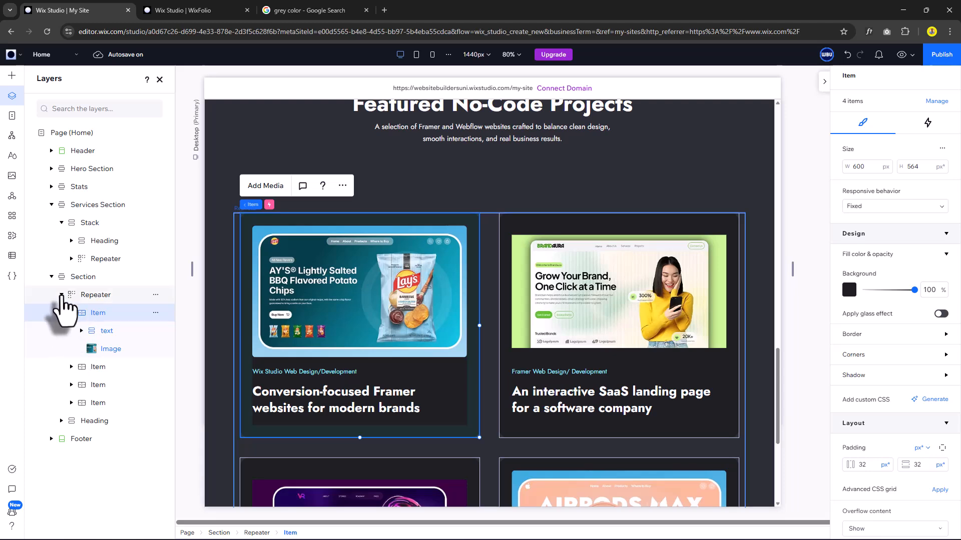
{"action": "left_click", "coordinate": [62, 294]}
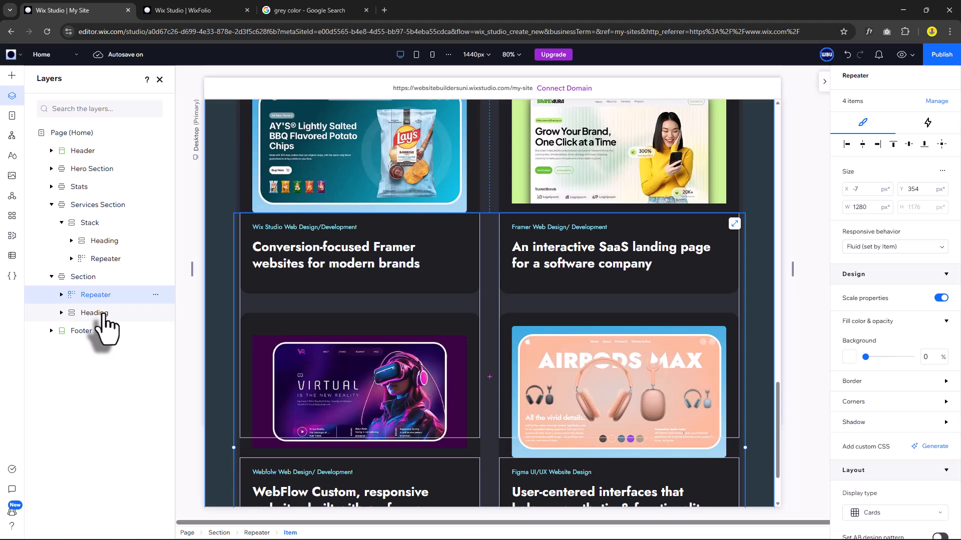
{"action": "left_click", "coordinate": [101, 313], "text": "shift"}
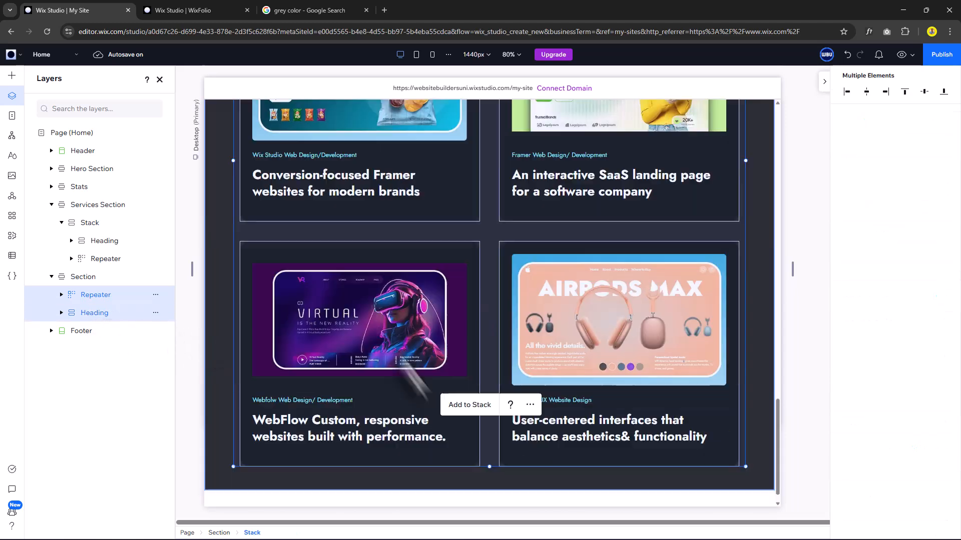
{"action": "left_click", "coordinate": [469, 404]}
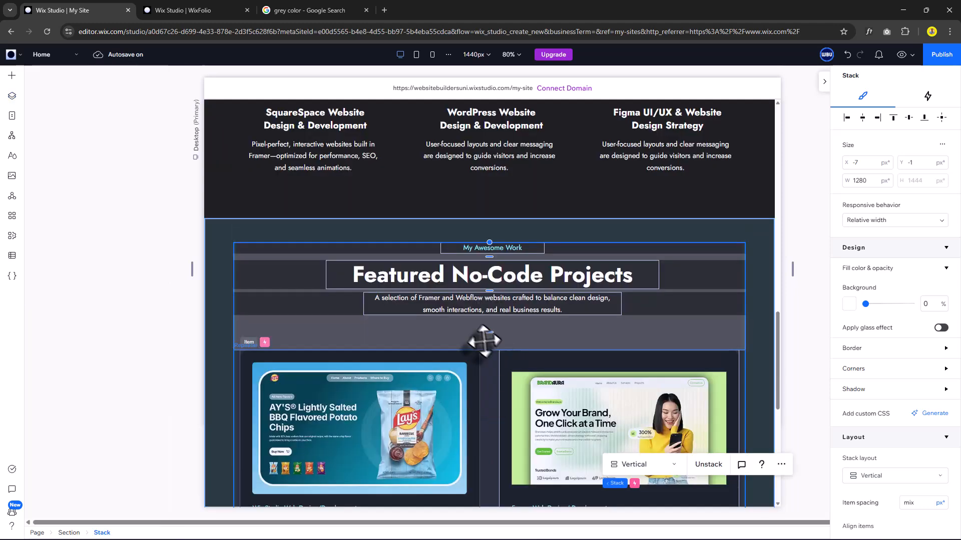
{"action": "left_click_drag", "start_coordinate": [489, 335], "coordinate": [490, 328]}
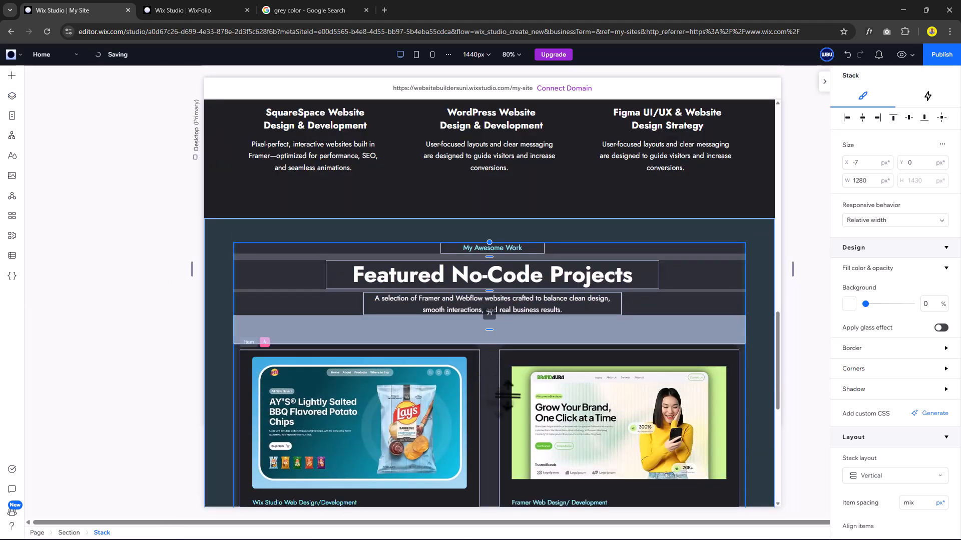
{"action": "scroll", "coordinate": [498, 351], "scroll_direction": "down", "scroll_amount": 1}
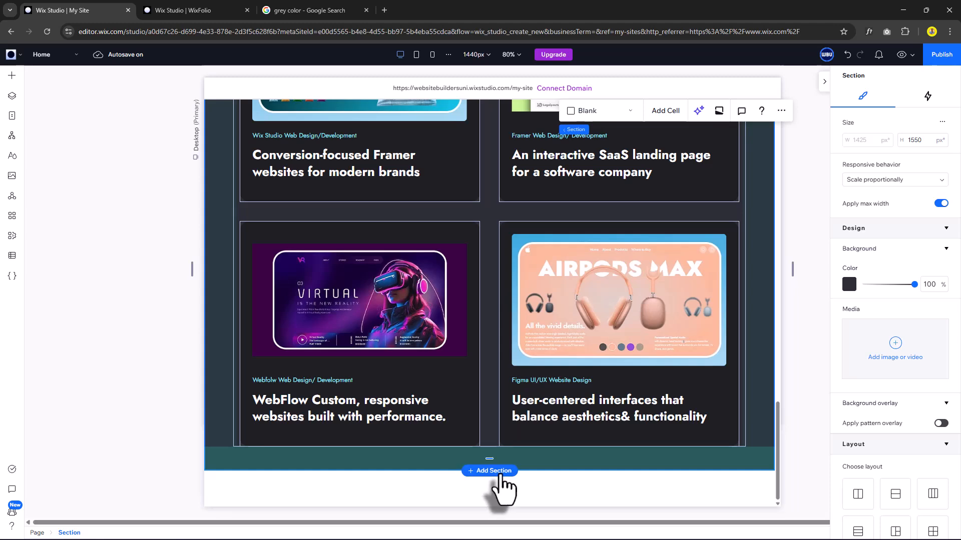
Give the new blank section a dark #1F1F24 background.
{"action": "scroll", "coordinate": [501, 477], "scroll_direction": "down", "scroll_amount": 4}
{"action": "left_click", "coordinate": [412, 398]}
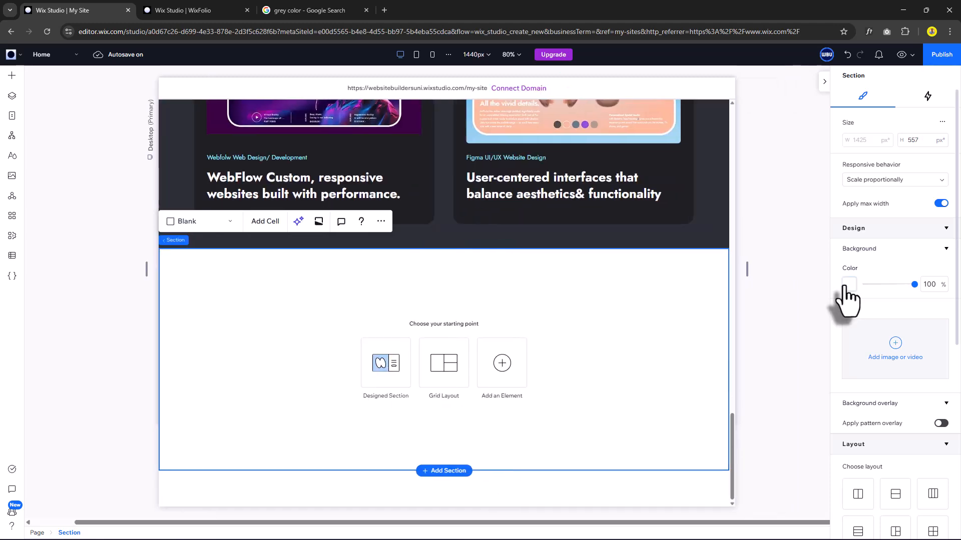
{"action": "left_click", "coordinate": [844, 286]}
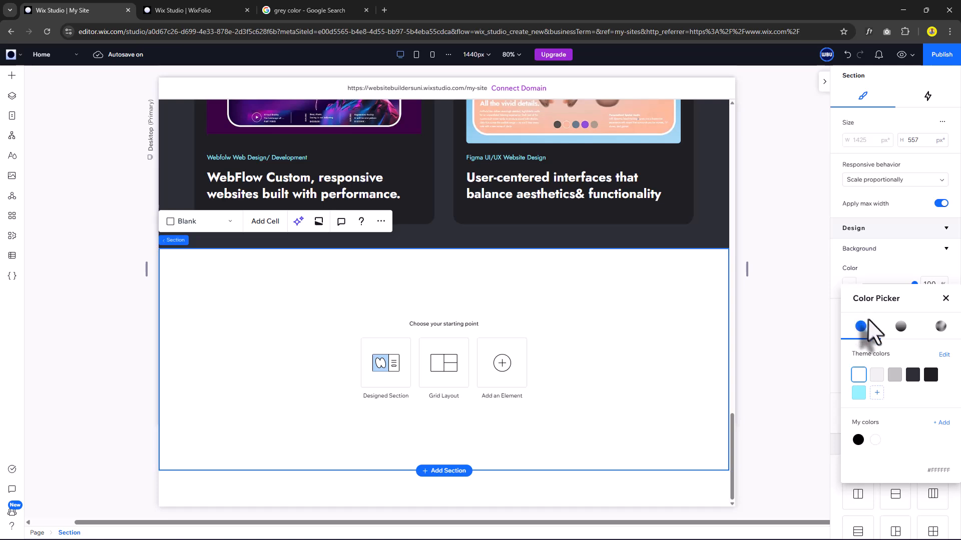
{"action": "left_click", "coordinate": [931, 375]}
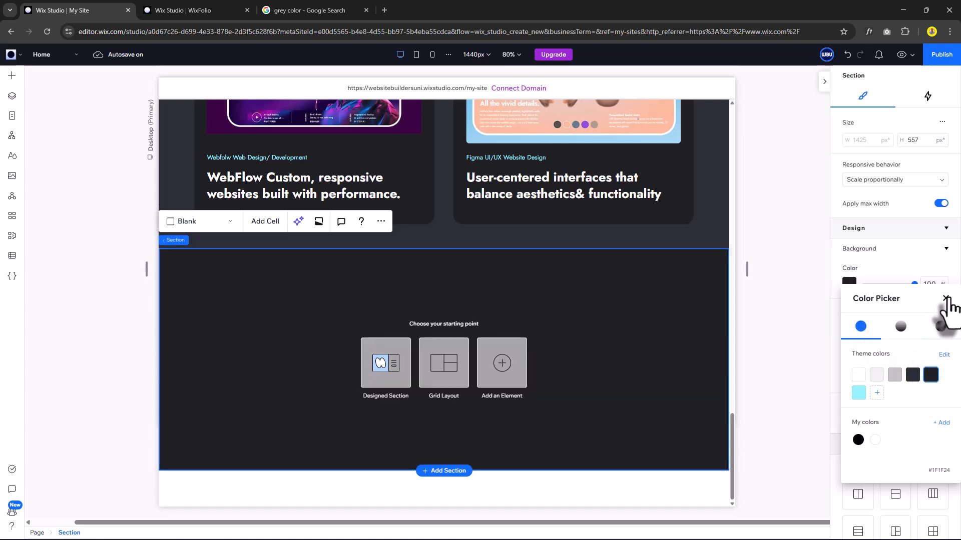
{"action": "left_click", "coordinate": [946, 299]}
Set the section's side padding to 5.6% and top and bottom padding to 60 px.
{"action": "scroll", "coordinate": [898, 390], "scroll_direction": "down", "scroll_amount": 5}
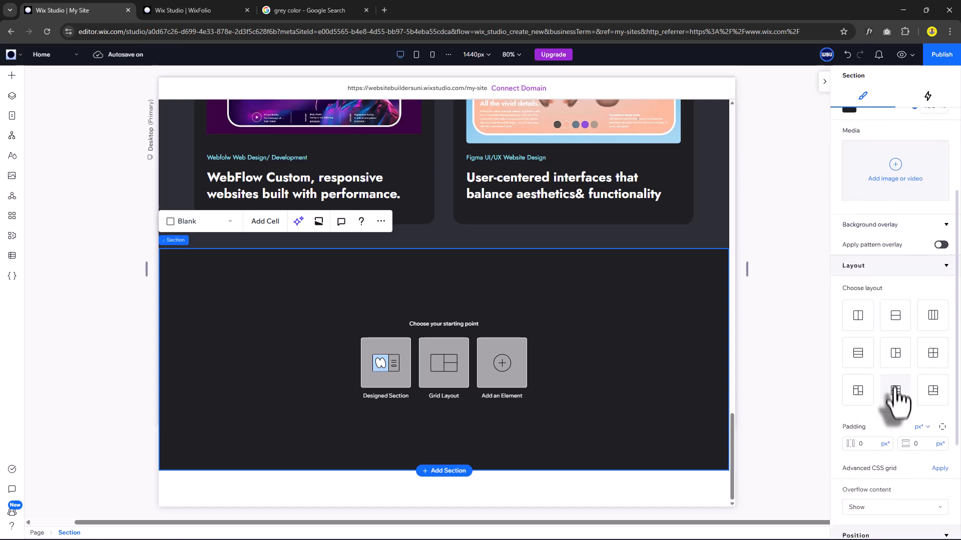
{"action": "left_click", "coordinate": [880, 417]}
{"action": "type", "text": "80"}
{"action": "left_click", "coordinate": [884, 413]}
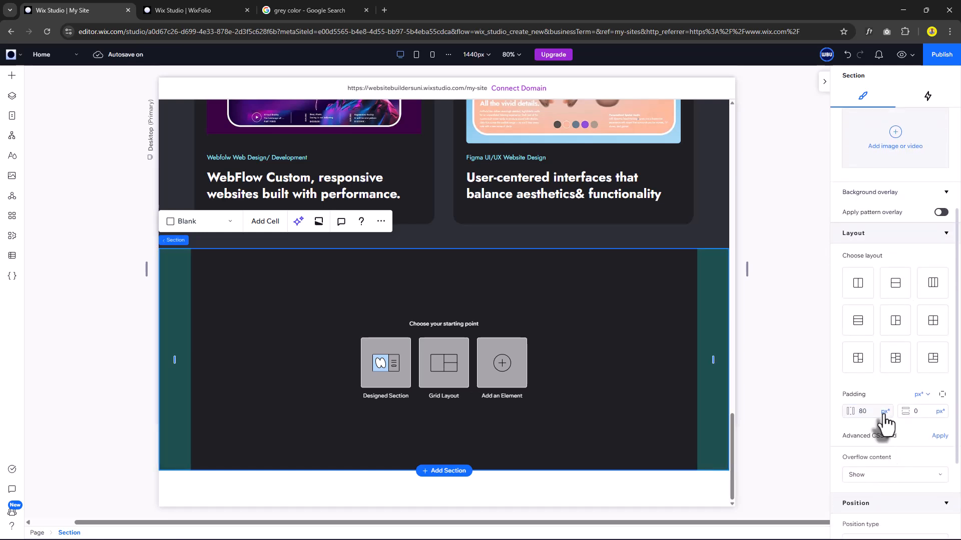
{"action": "left_click", "coordinate": [851, 454]}
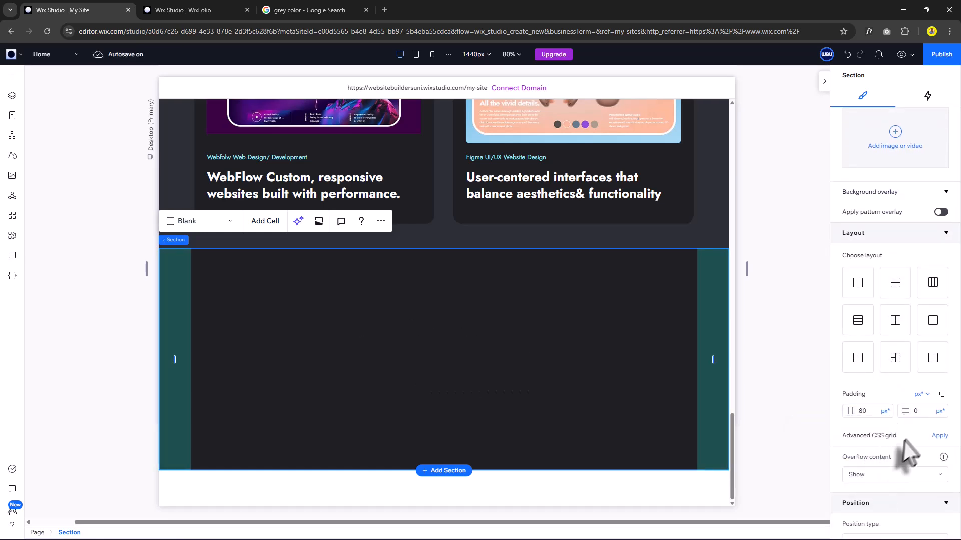
{"action": "left_click", "coordinate": [923, 416]}
{"action": "type", "text": "60"}
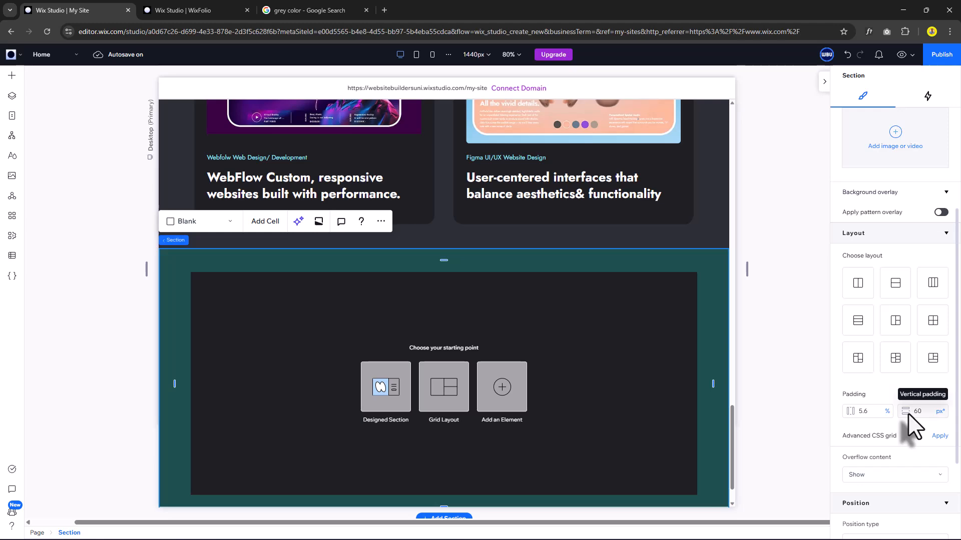
{"action": "right_click", "coordinate": [96, 314]}
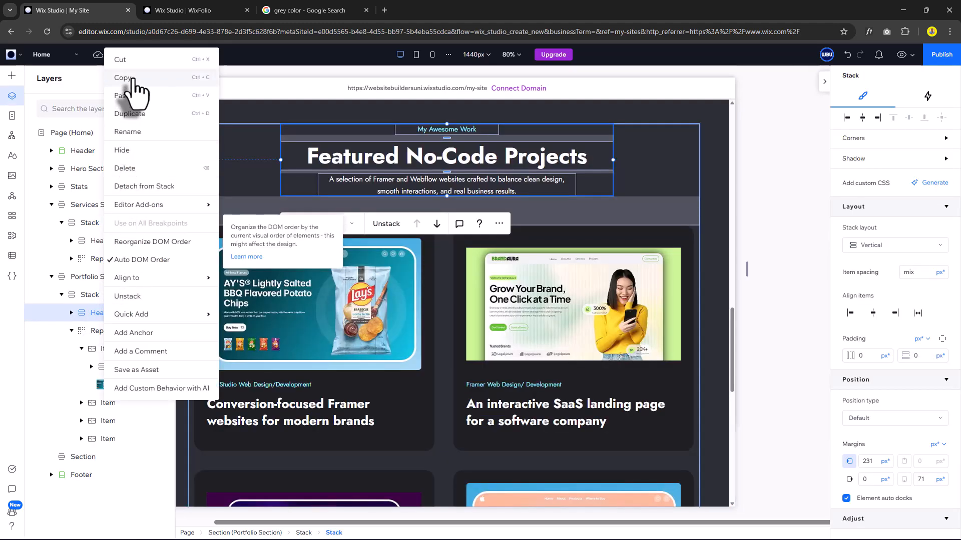
Copy the Portfolio heading stack into the new section and edit its small label to 'My Awesome Skils'.
{"action": "left_click", "coordinate": [132, 79]}
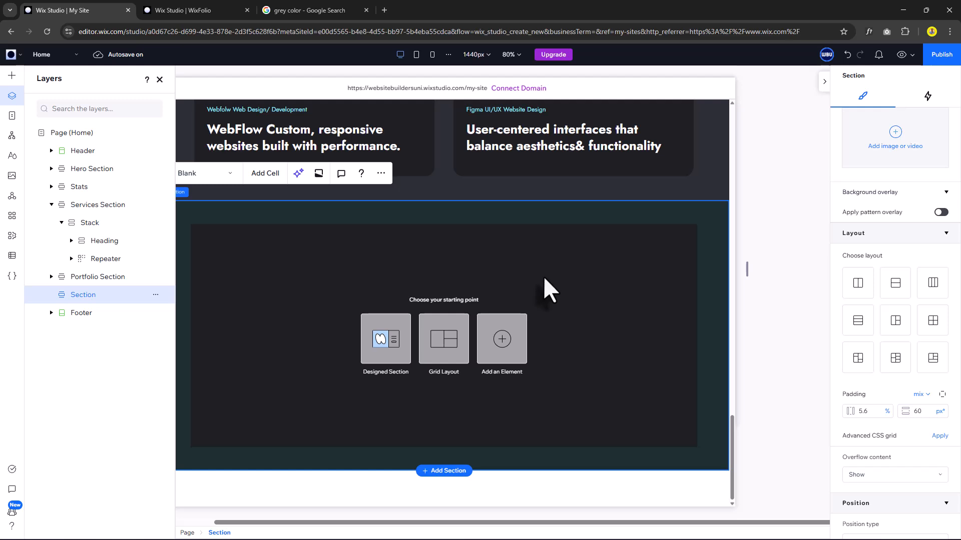
{"action": "key", "text": "ctrl+v"}
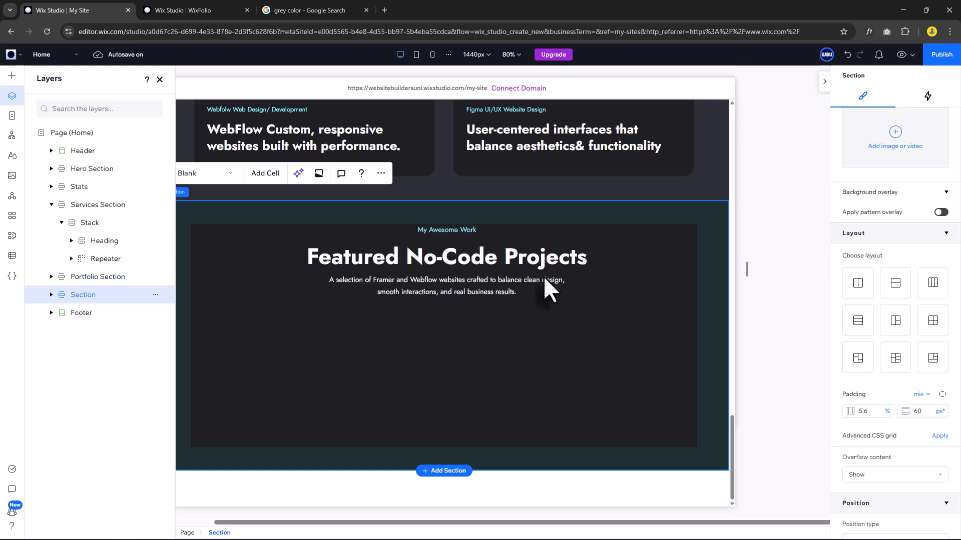
{"action": "left_click", "coordinate": [544, 280]}
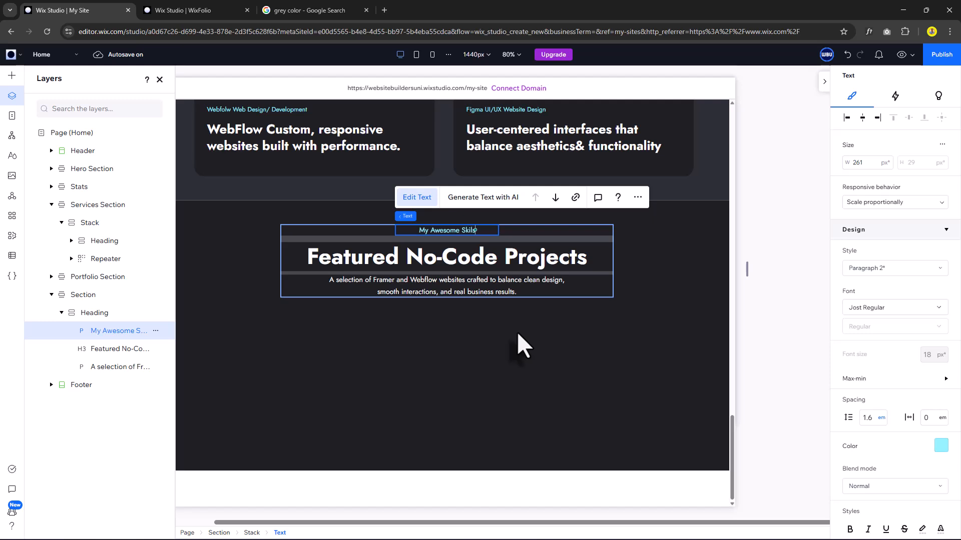
Retitle the heading 'Platforms And Tools I Use', replace the description, and name the section Skills Section.
{"action": "double_click", "coordinate": [485, 260]}
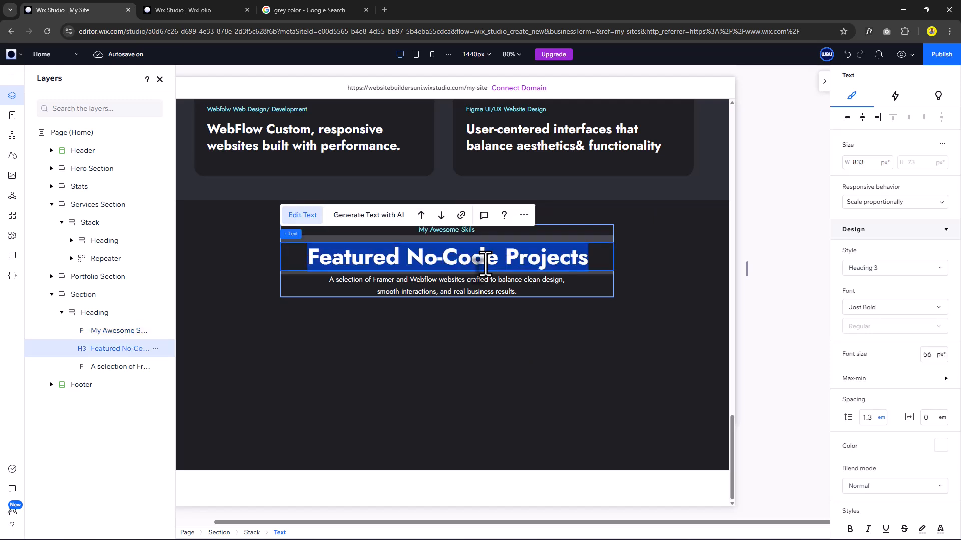
{"action": "type", "text": "Pl"}
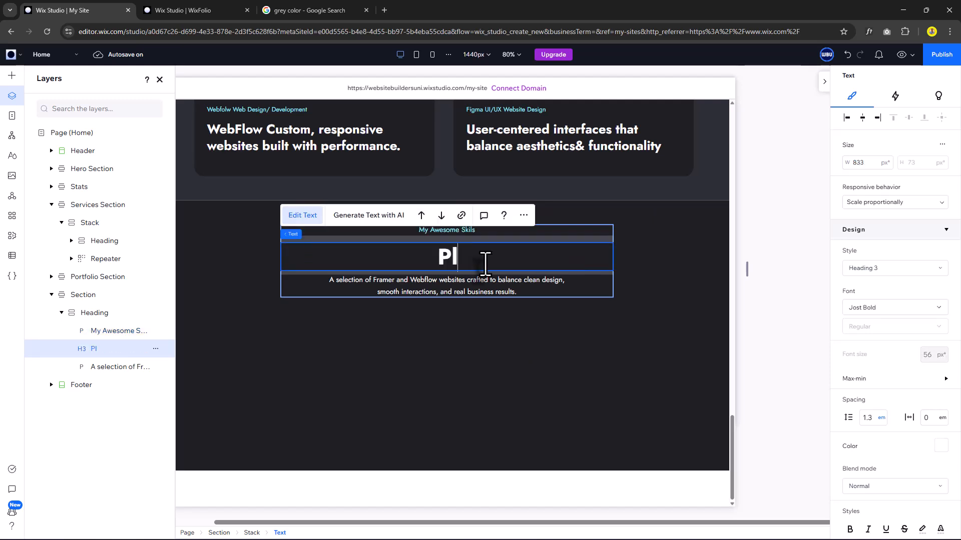
{"action": "type", "text": "atforms And Tools I Use"}
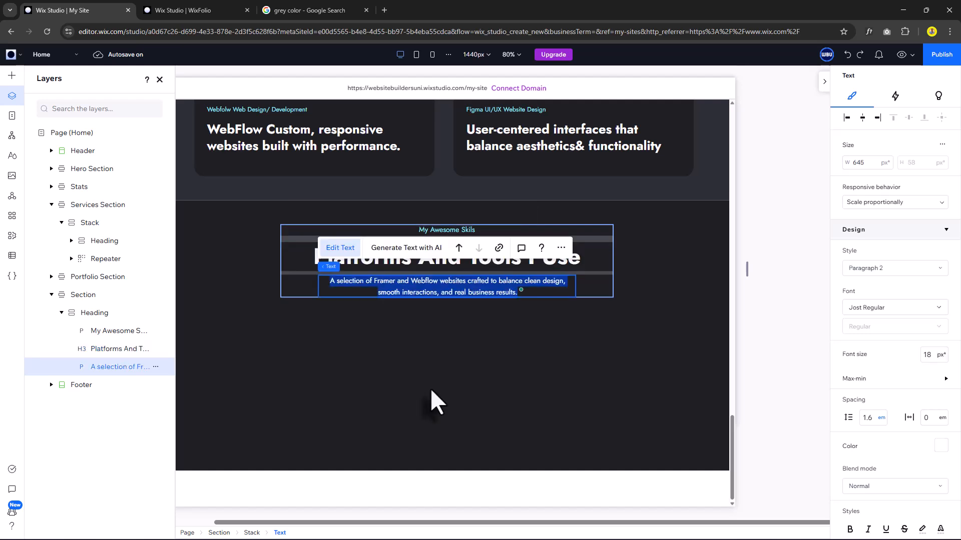
{"action": "key", "text": "ctrl+v"}
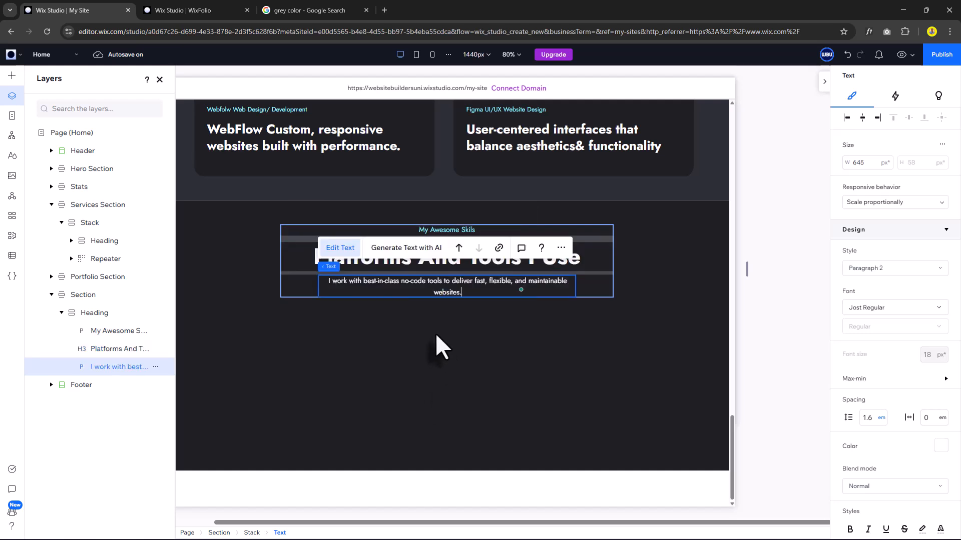
{"action": "left_click", "coordinate": [435, 332]}
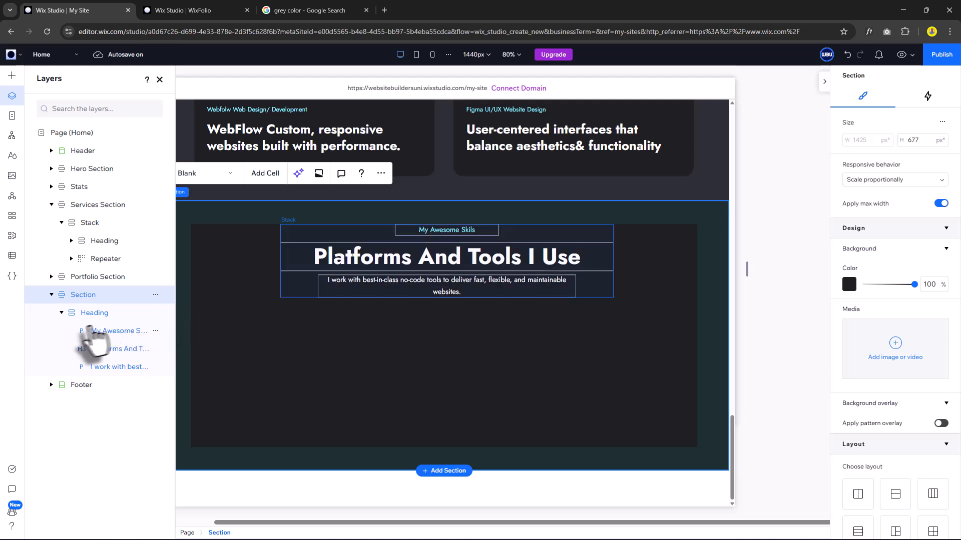
{"action": "left_click", "coordinate": [61, 313]}
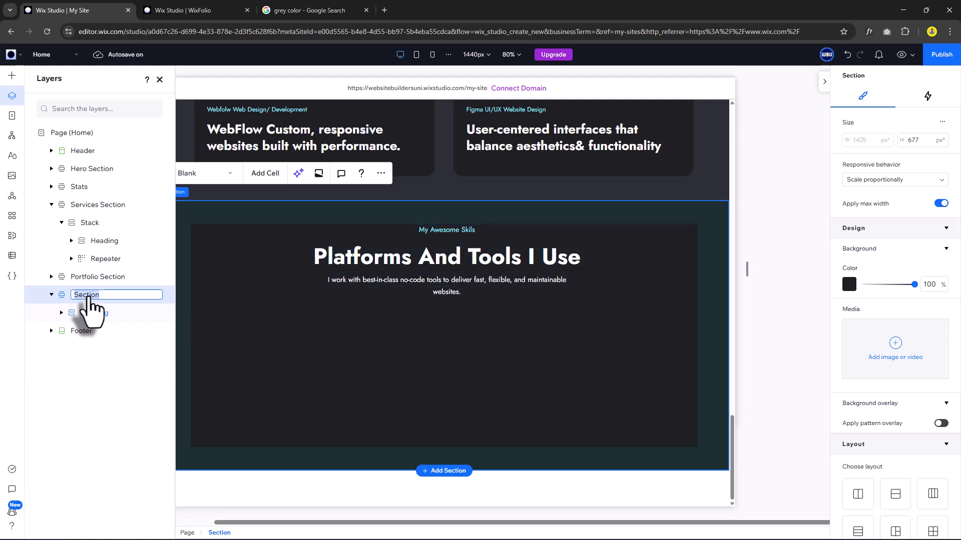
{"action": "type", "text": "ki"}
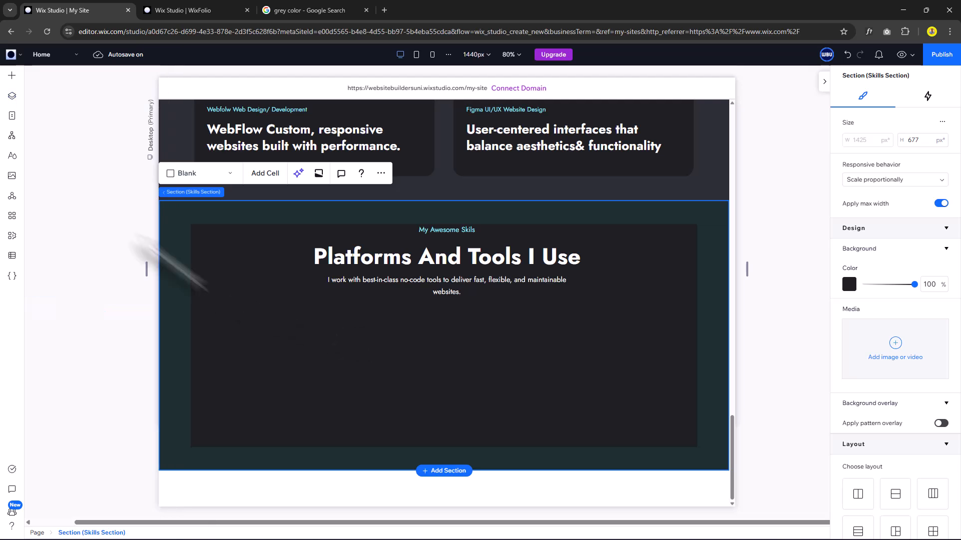
Place a container in the Skills section sized 140 by 200 px.
{"action": "left_click", "coordinate": [11, 76]}
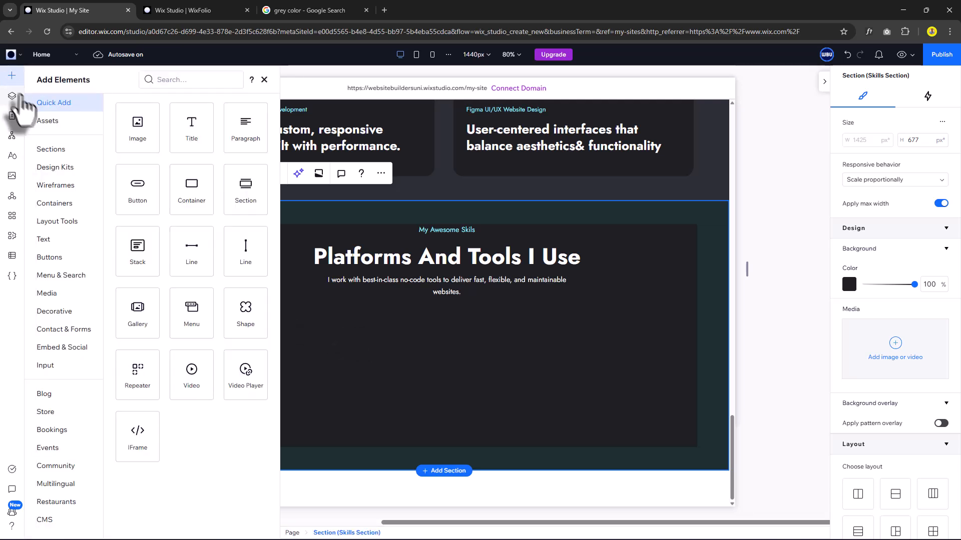
{"action": "left_click_drag", "start_coordinate": [186, 188], "coordinate": [286, 343]}
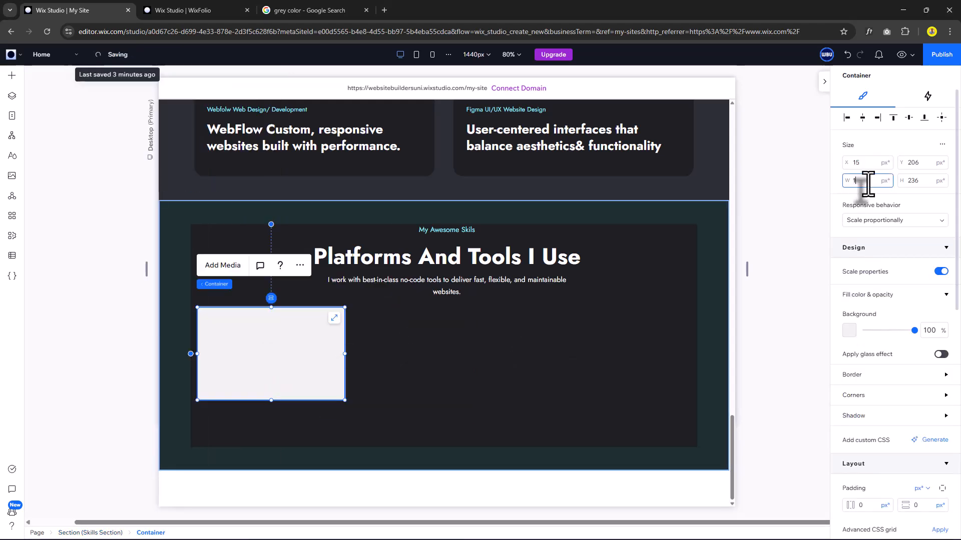
{"action": "left_click", "coordinate": [868, 182]}
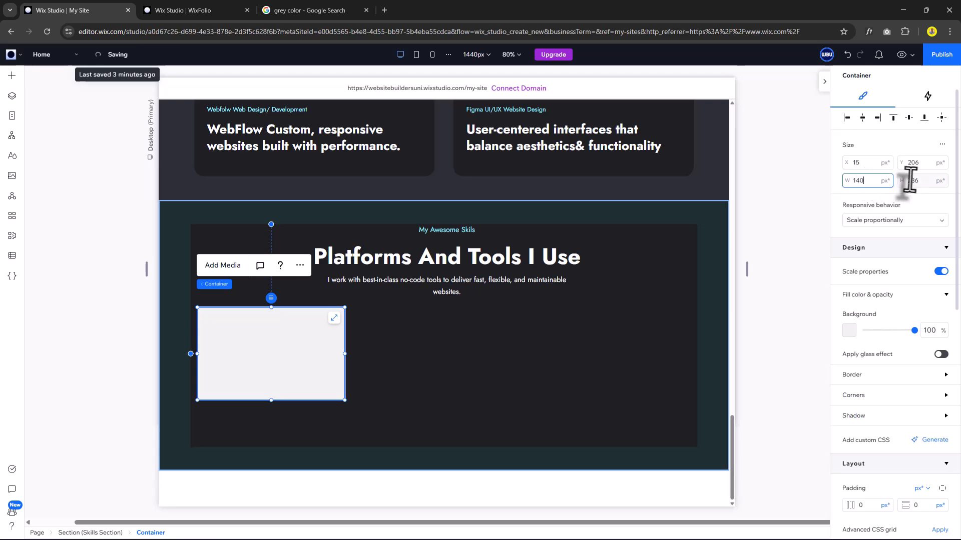
{"action": "left_click", "coordinate": [923, 181]}
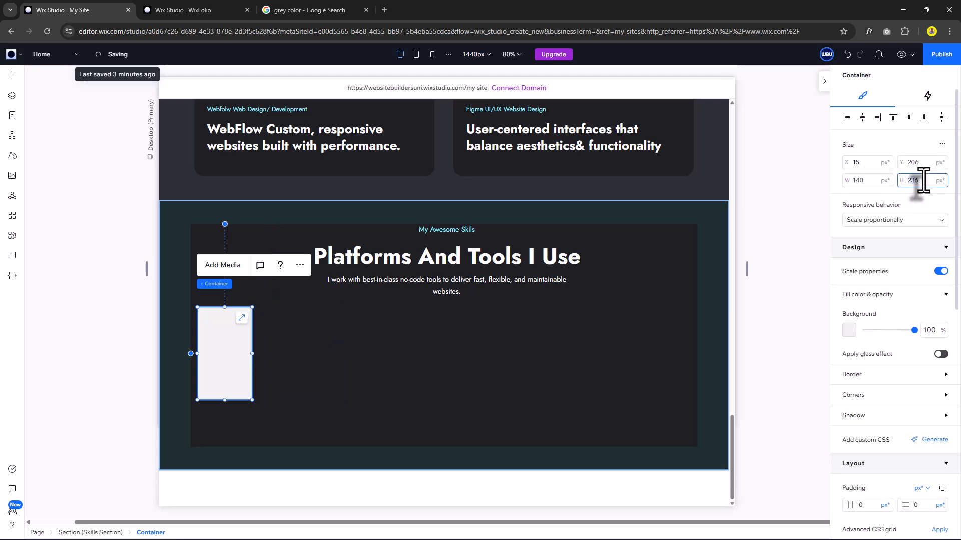
{"action": "type", "text": "200"}
{"action": "key", "text": "Return"}
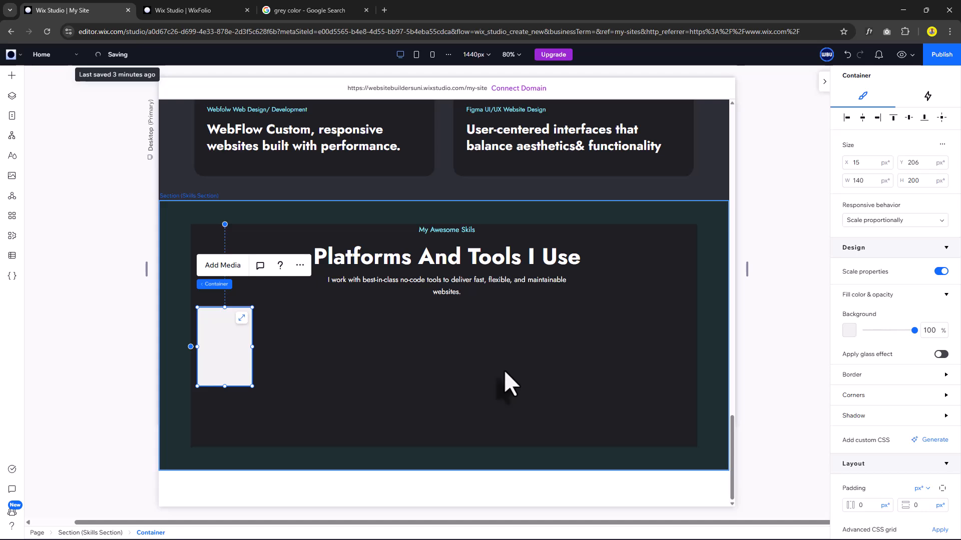
Give the container a vertical linear gradient background using the Light Dark BG and dark theme colours.
{"action": "left_click", "coordinate": [849, 334]}
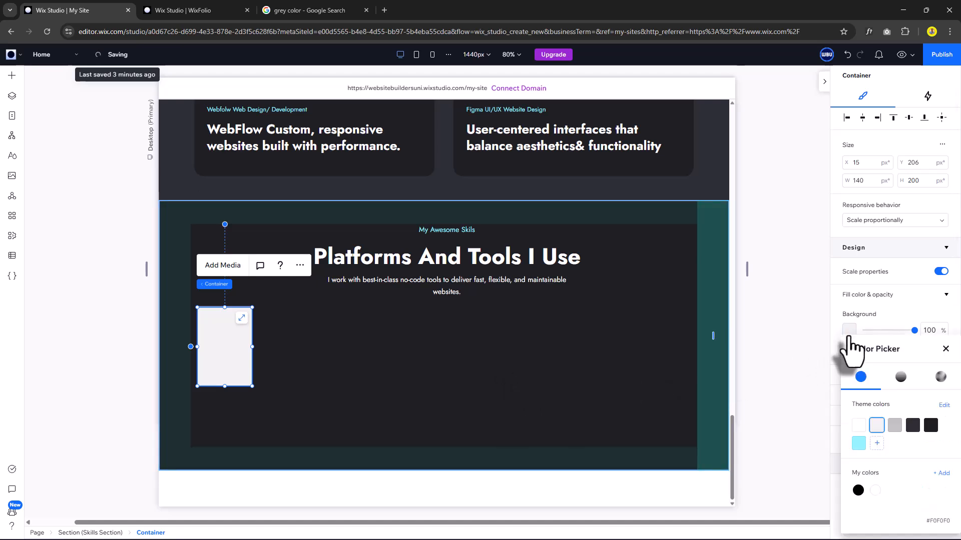
{"action": "left_click", "coordinate": [900, 378]}
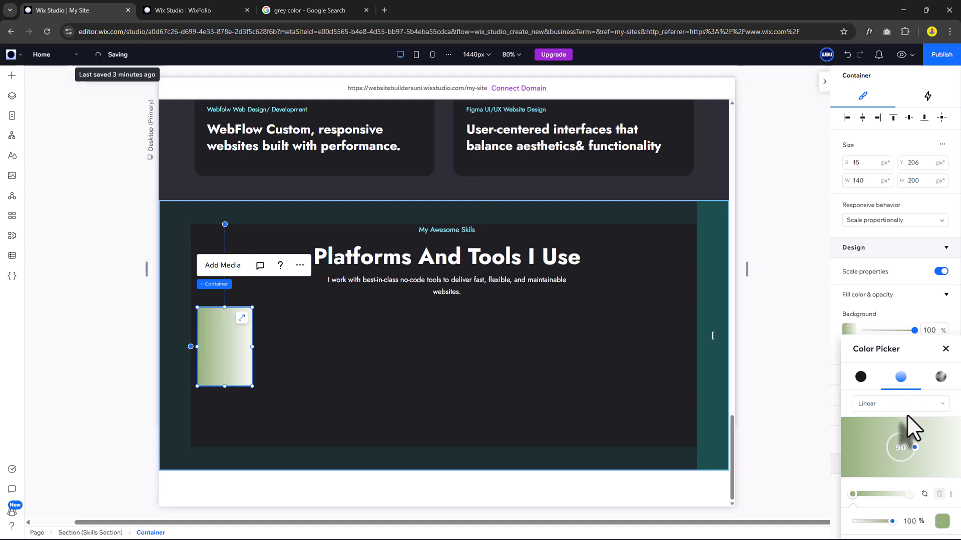
{"action": "left_click_drag", "start_coordinate": [915, 446], "coordinate": [901, 431]}
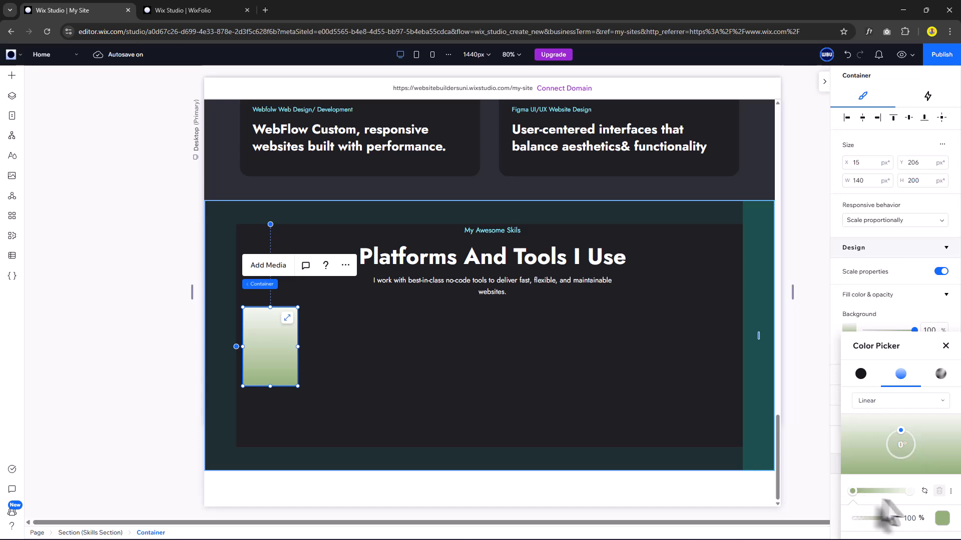
{"action": "left_click", "coordinate": [940, 520]}
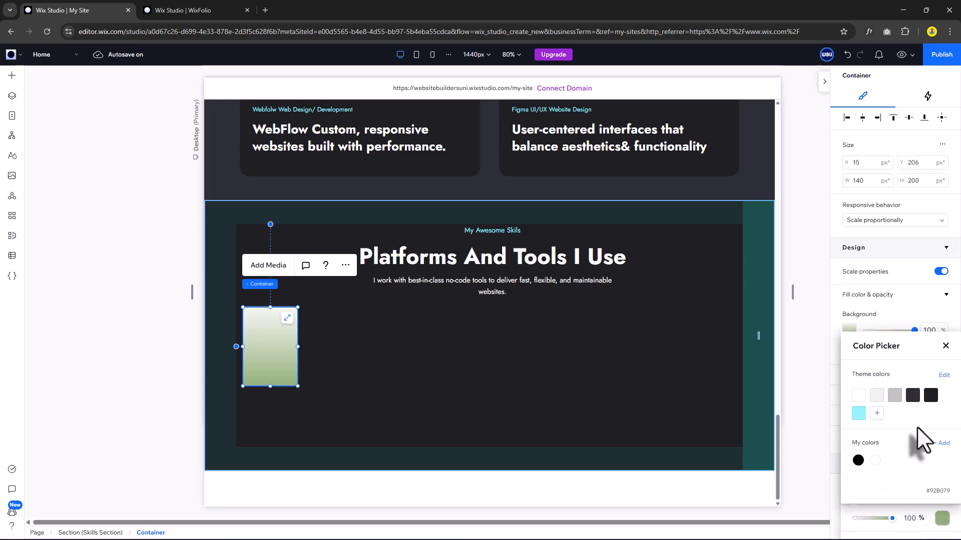
{"action": "left_click", "coordinate": [913, 396]}
{"action": "left_click", "coordinate": [945, 346]}
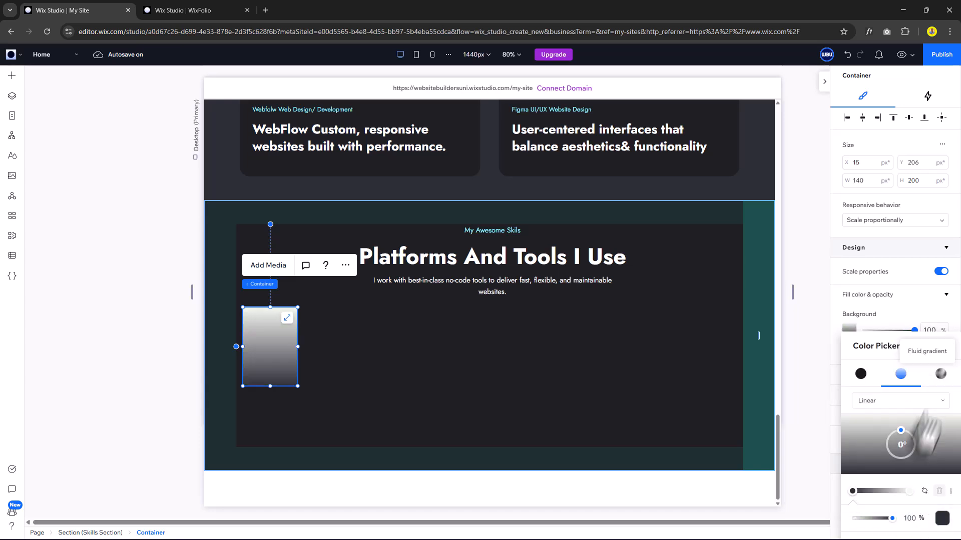
{"action": "left_click", "coordinate": [907, 491]}
{"action": "left_click", "coordinate": [943, 526]}
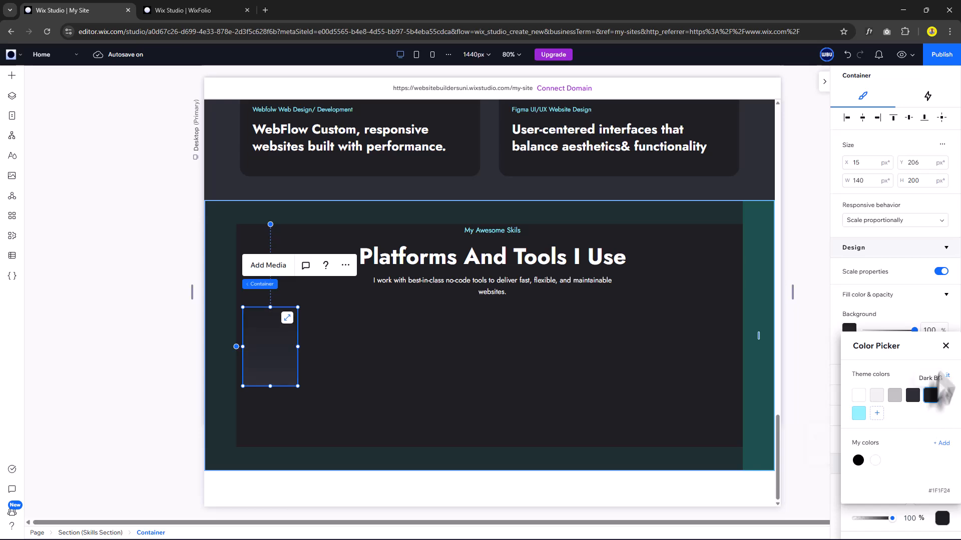
{"action": "left_click", "coordinate": [930, 393]}
{"action": "left_click", "coordinate": [945, 346]}
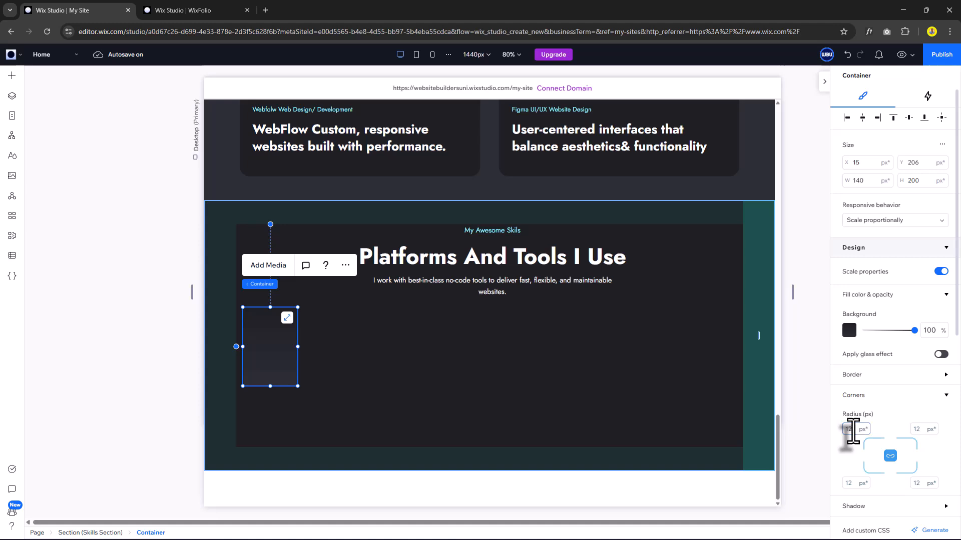
{"action": "left_click", "coordinate": [217, 341]}
{"action": "left_click", "coordinate": [281, 350]}
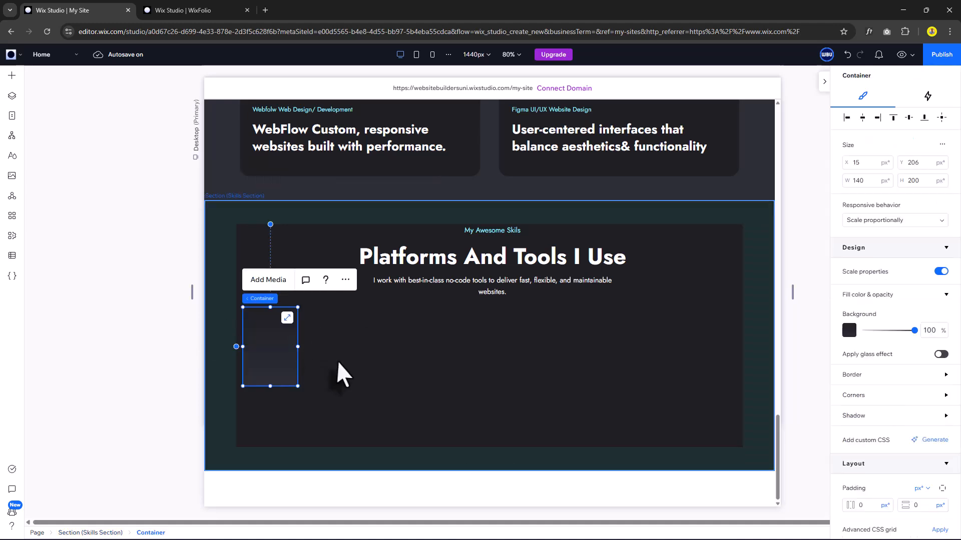
Add the Figma.png logo from the site's uploaded files to the Skills section.
{"action": "left_click", "coordinate": [11, 181]}
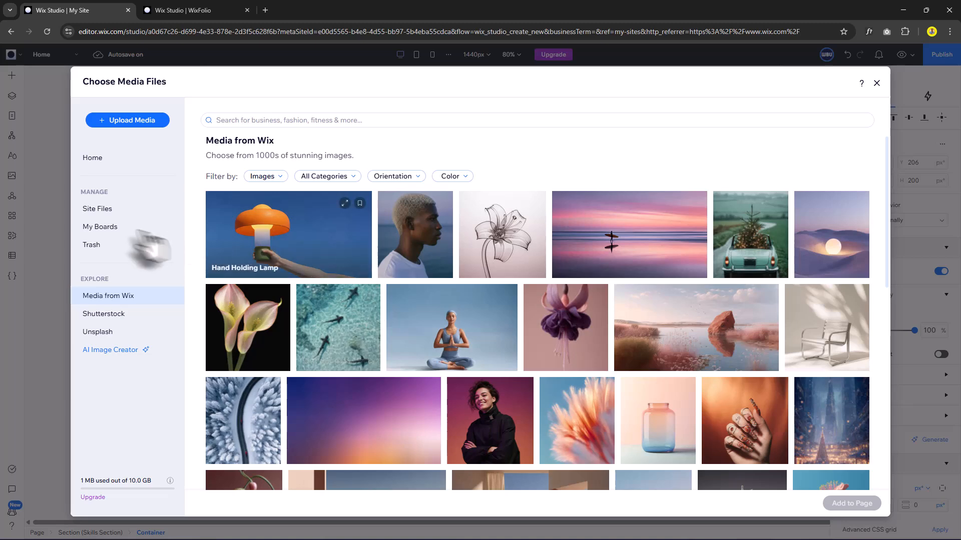
{"action": "left_click", "coordinate": [106, 210]}
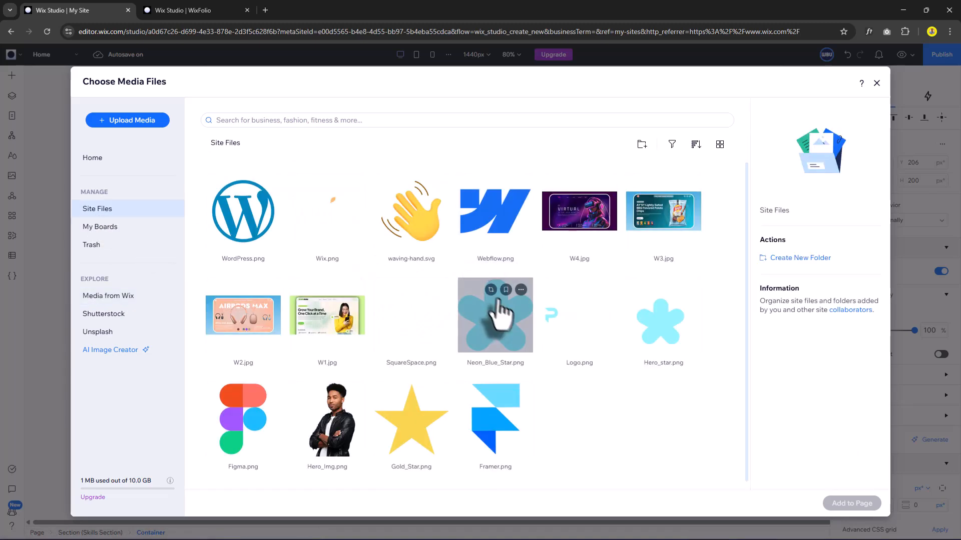
{"action": "left_click", "coordinate": [249, 425]}
{"action": "double_click", "coordinate": [249, 426]}
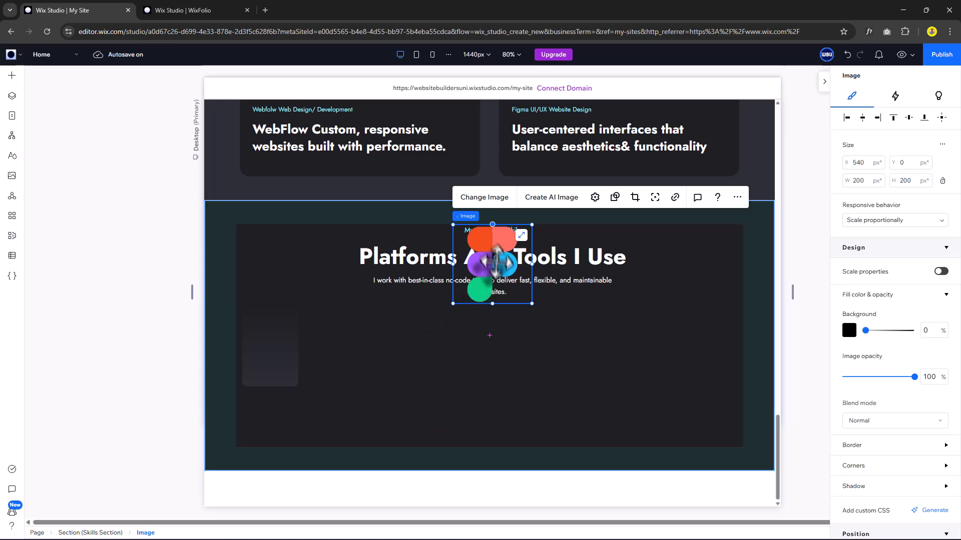
{"action": "left_click_drag", "start_coordinate": [524, 280], "coordinate": [393, 372]}
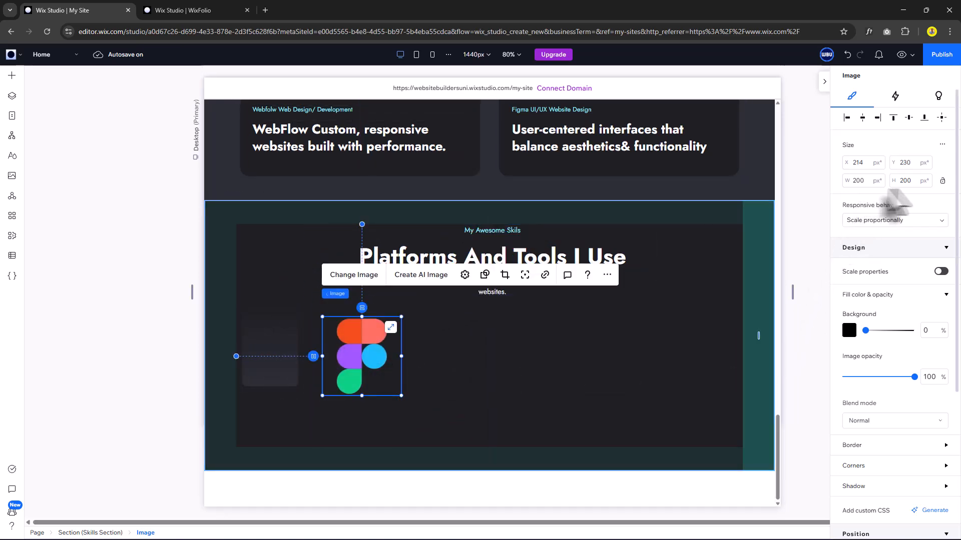
Resize the logo proportionally to 65 × 65 px and move it into the left card.
{"action": "left_click", "coordinate": [943, 181]}
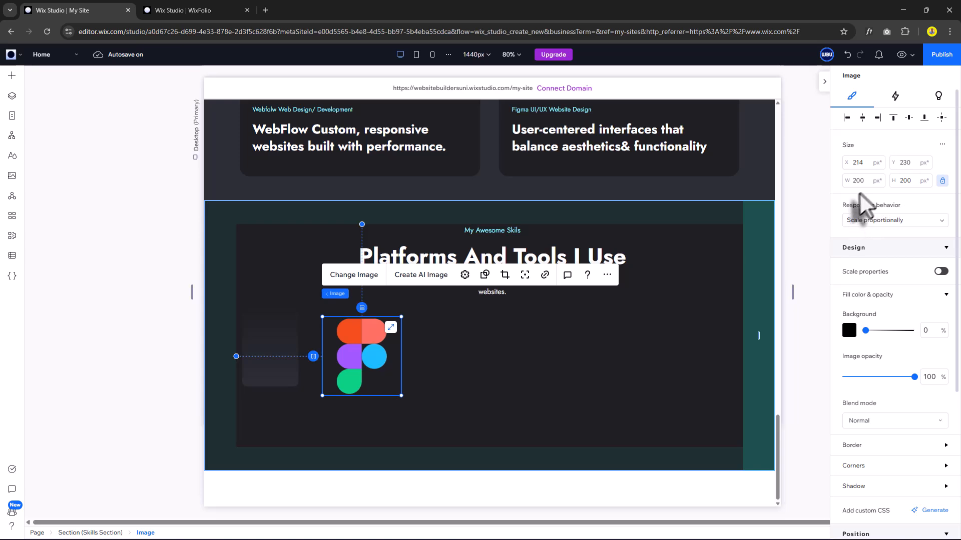
{"action": "type", "text": "65"}
{"action": "key", "text": "Return"}
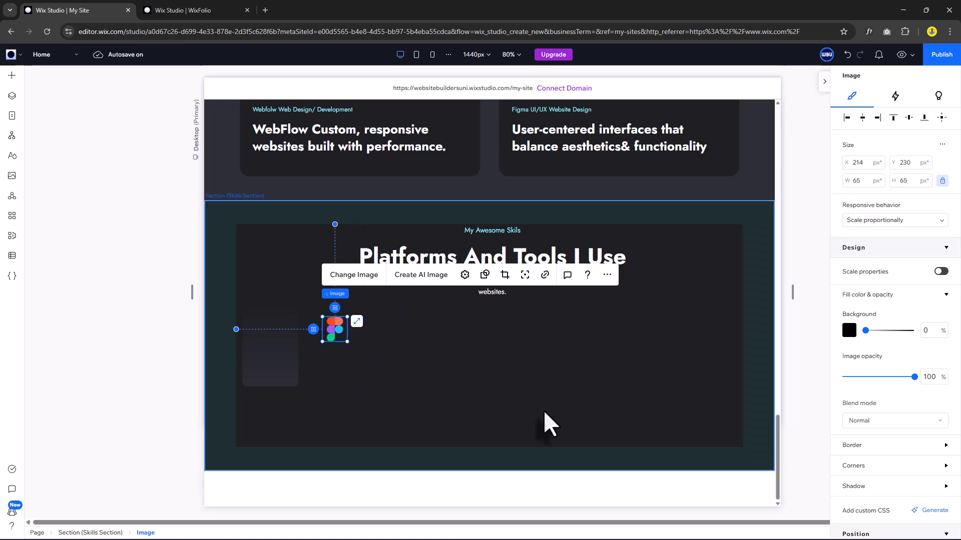
{"action": "left_click_drag", "start_coordinate": [336, 331], "coordinate": [272, 341]}
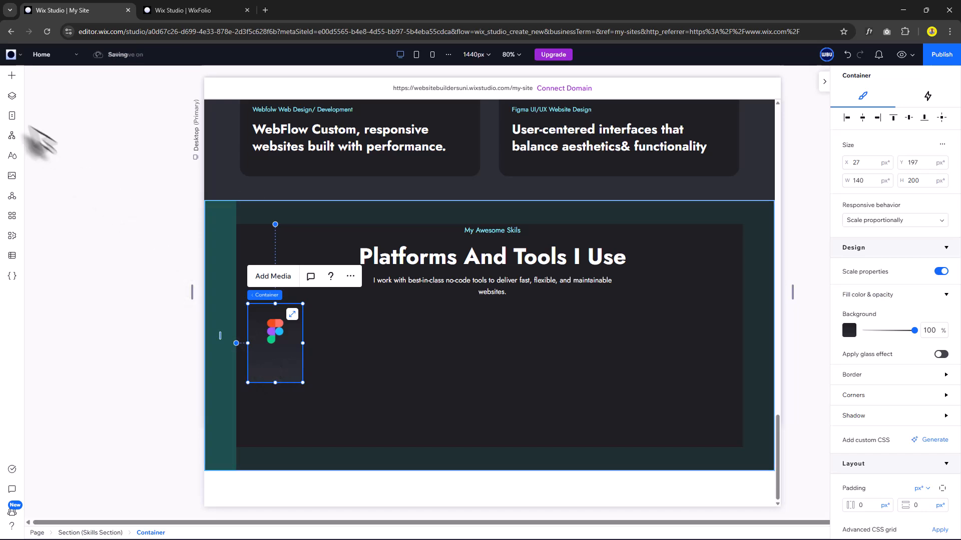
Add a title reading 88% to the skills section and make it hug its text.
{"action": "left_click", "coordinate": [12, 76]}
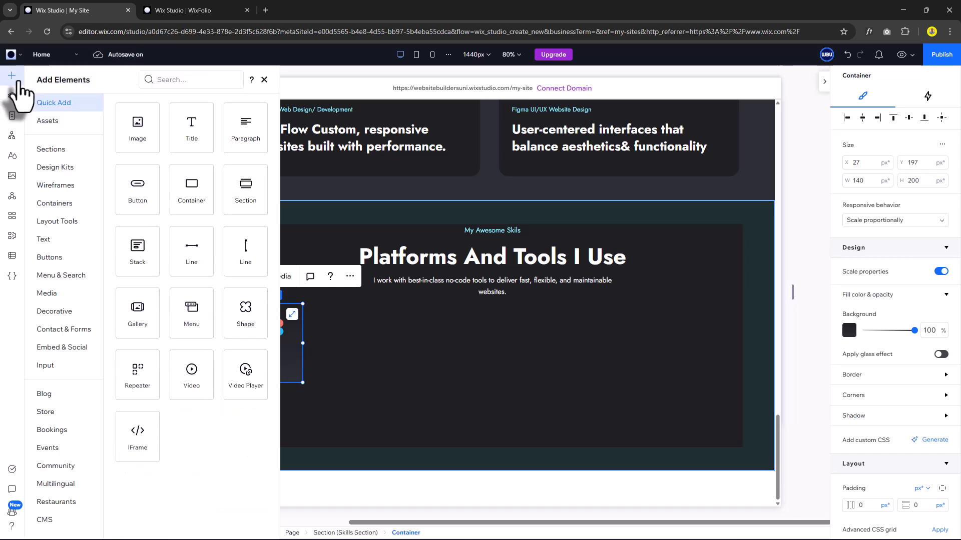
{"action": "left_click_drag", "start_coordinate": [190, 136], "coordinate": [351, 376]}
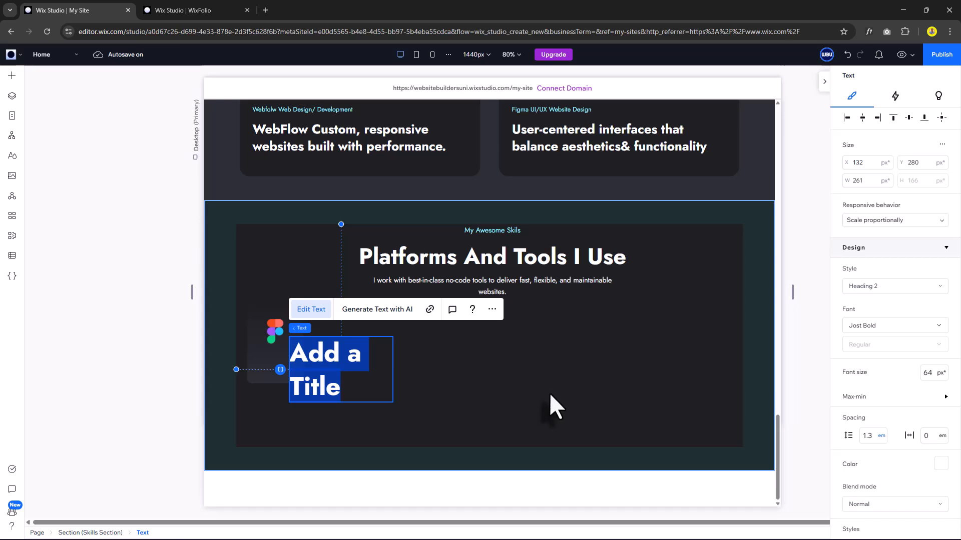
{"action": "type", "text": "88%"}
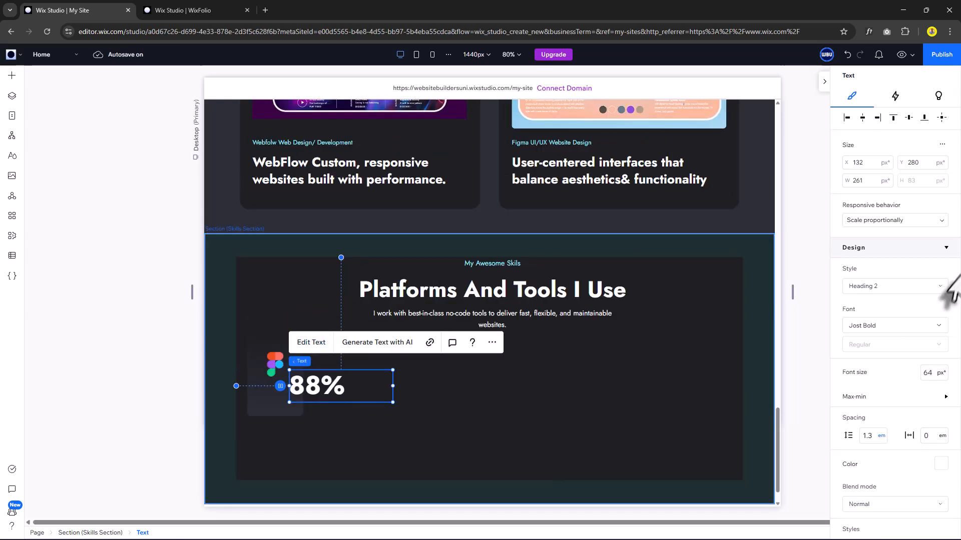
{"action": "left_click", "coordinate": [890, 220]}
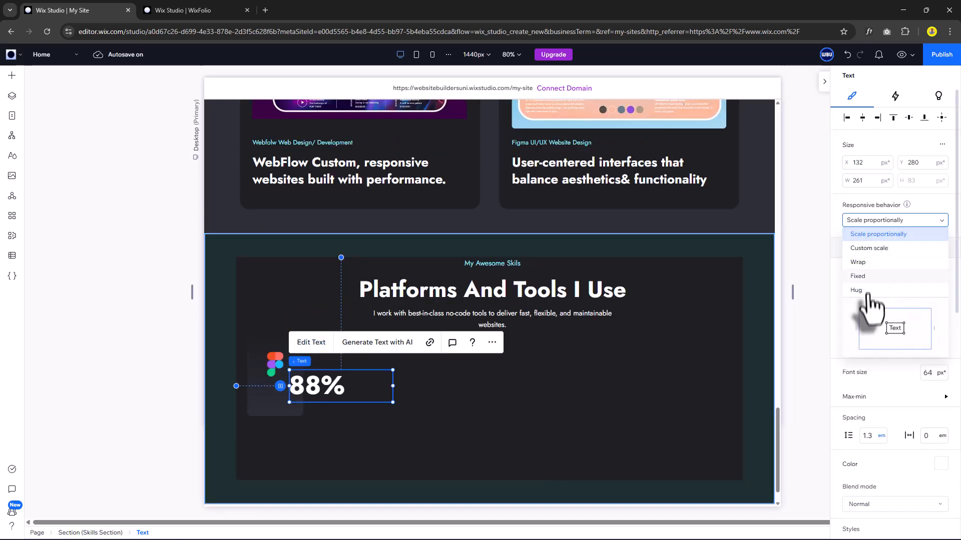
{"action": "left_click", "coordinate": [856, 290]}
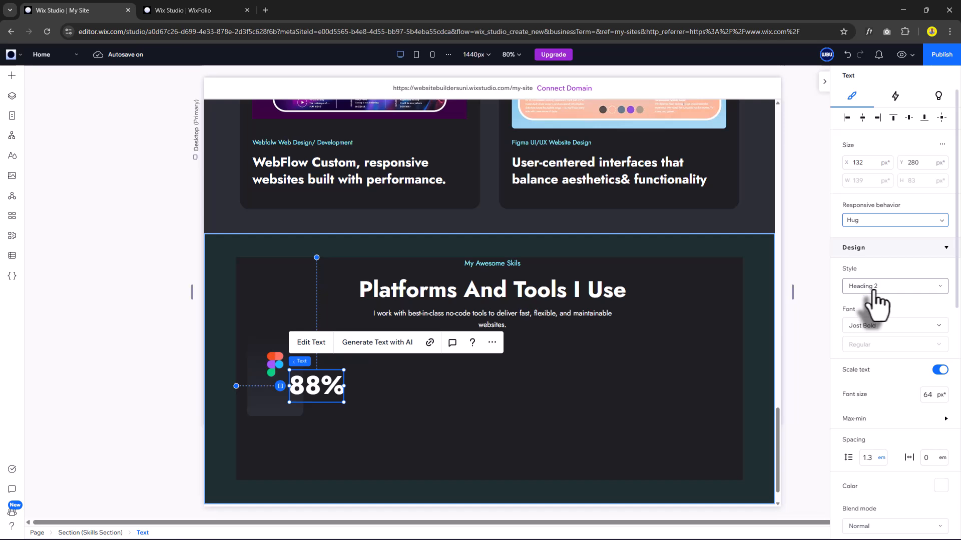
Move the 88% title under the Figma logo in the card and style it Heading 5.
{"action": "left_click", "coordinate": [874, 289]}
{"action": "left_click", "coordinate": [882, 403]}
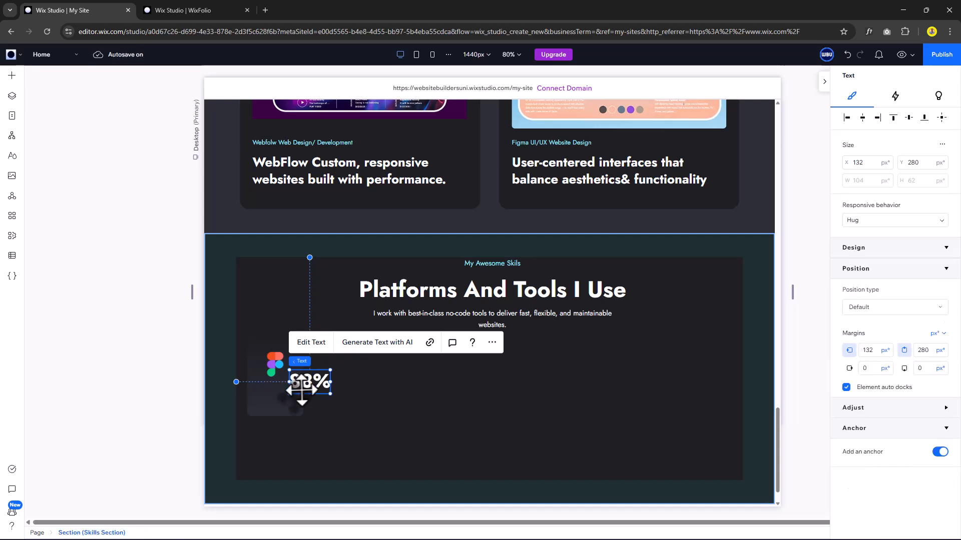
{"action": "left_click_drag", "start_coordinate": [311, 384], "coordinate": [280, 394]}
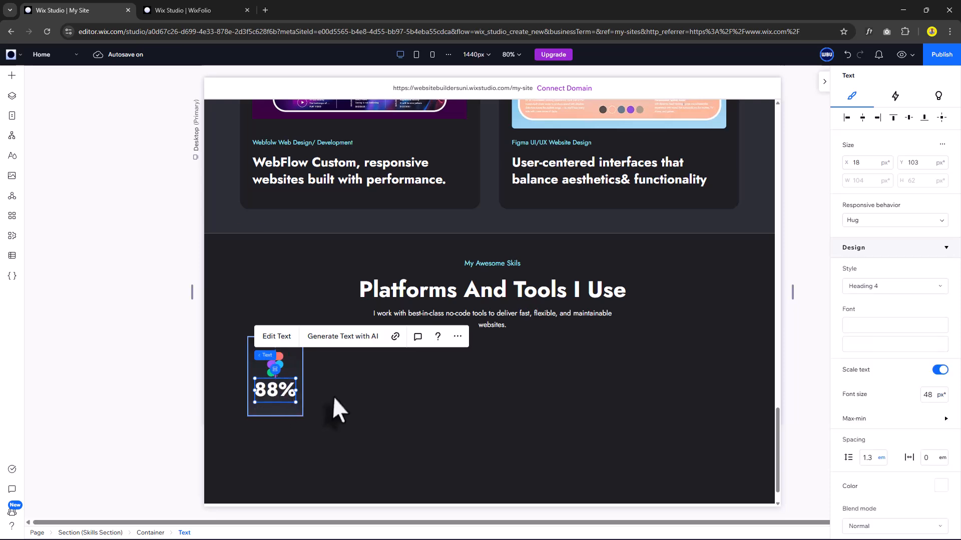
{"action": "left_click", "coordinate": [898, 290]}
{"action": "left_click", "coordinate": [886, 427]}
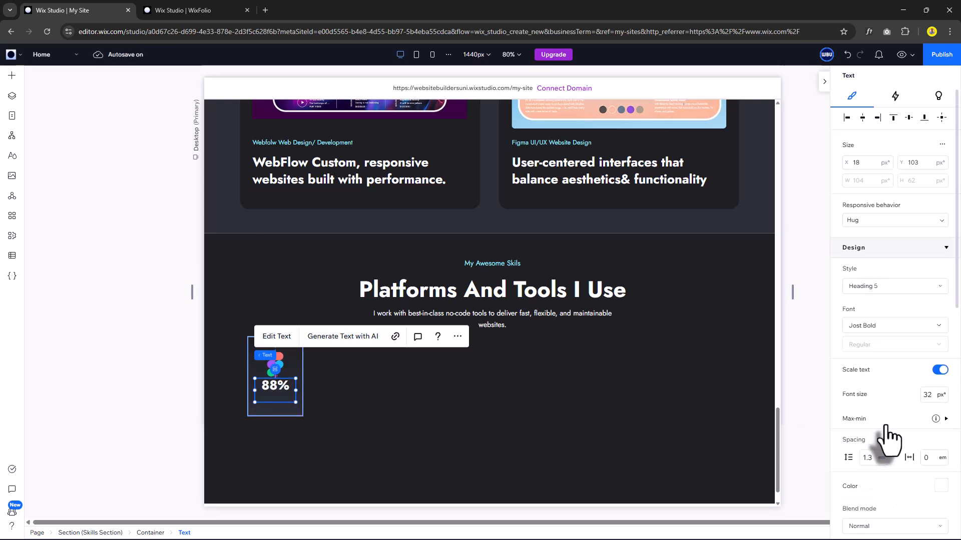
Add a new placeholder paragraph into the skills section.
{"action": "left_click", "coordinate": [385, 396]}
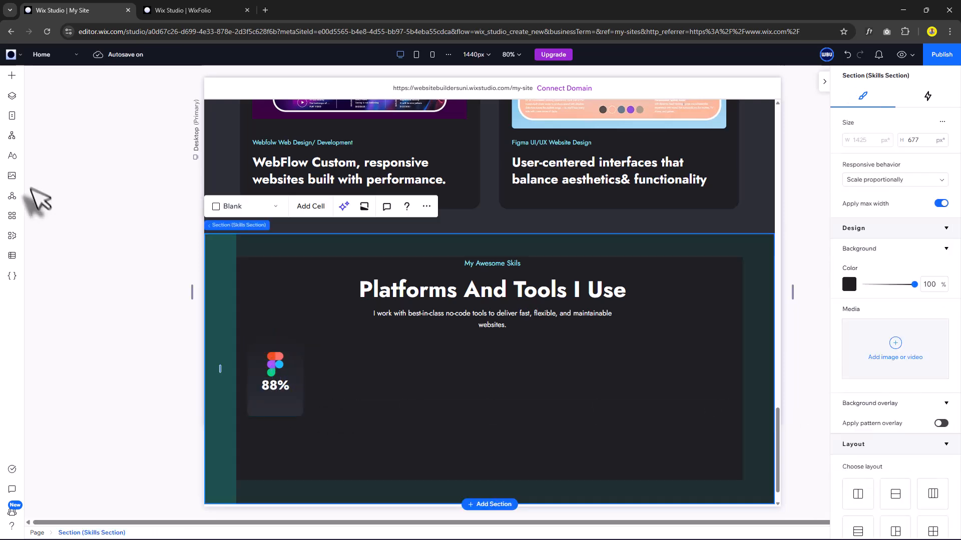
{"action": "left_click", "coordinate": [11, 75]}
{"action": "left_click_drag", "start_coordinate": [250, 142], "coordinate": [367, 398]}
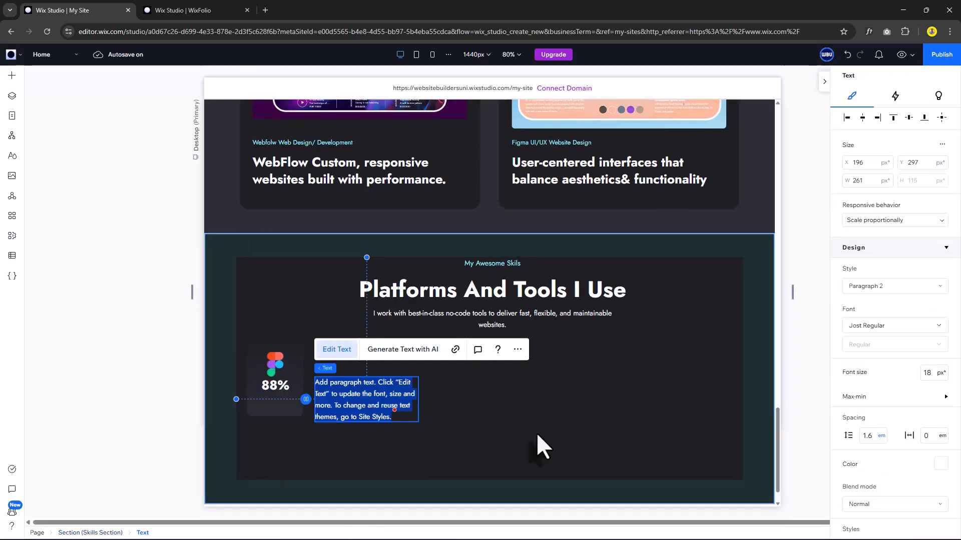
Change the paragraph text to Figma and make its box hug the content.
{"action": "type", "text": "Figma"}
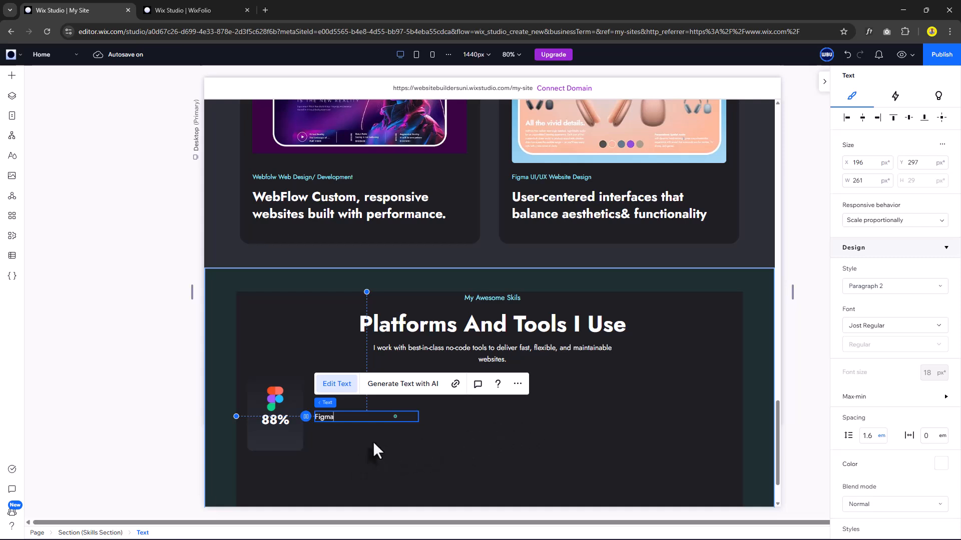
{"action": "left_click", "coordinate": [372, 440]}
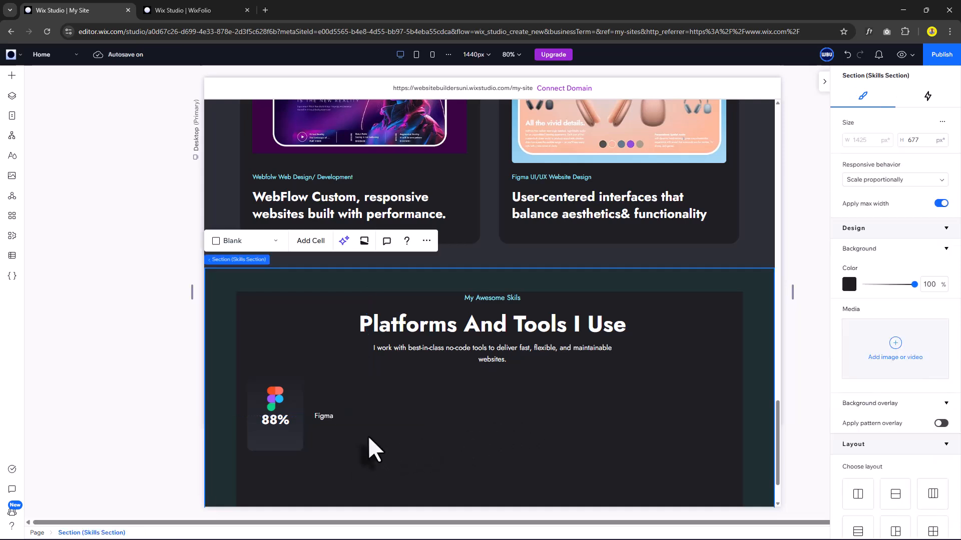
{"action": "left_click", "coordinate": [338, 418]}
{"action": "left_click", "coordinate": [862, 220]}
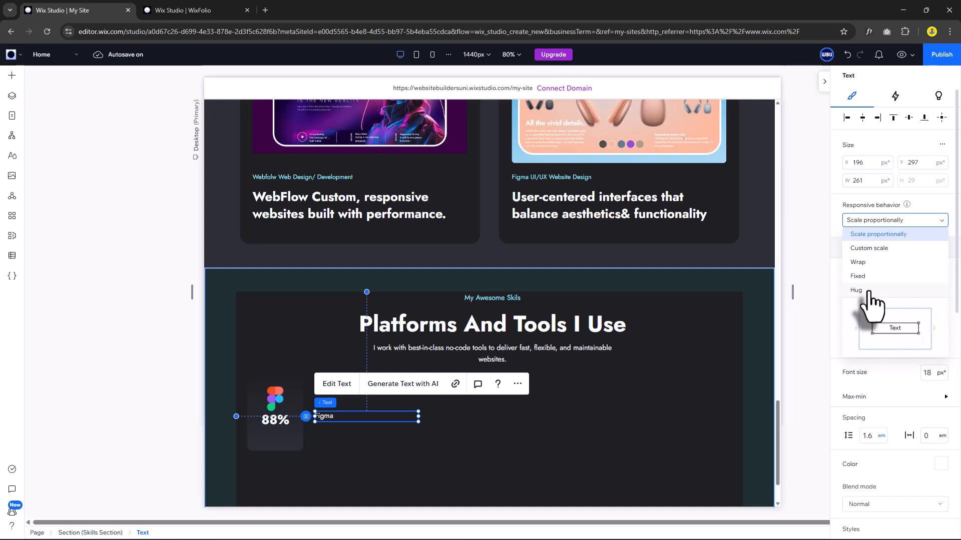
{"action": "left_click", "coordinate": [856, 290]}
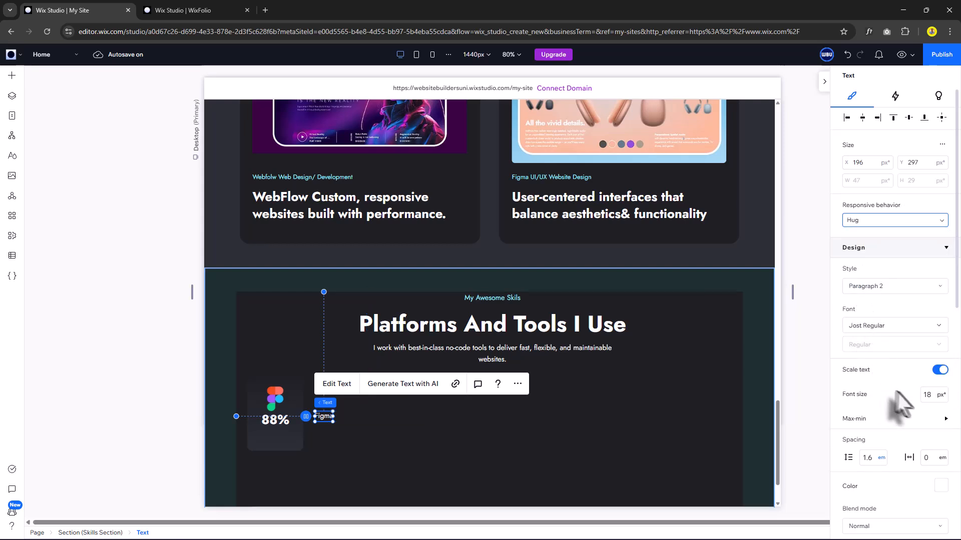
Style the Figma label as grey Paragraph 1 and move it below 88% in the card.
{"action": "left_click", "coordinate": [879, 287]}
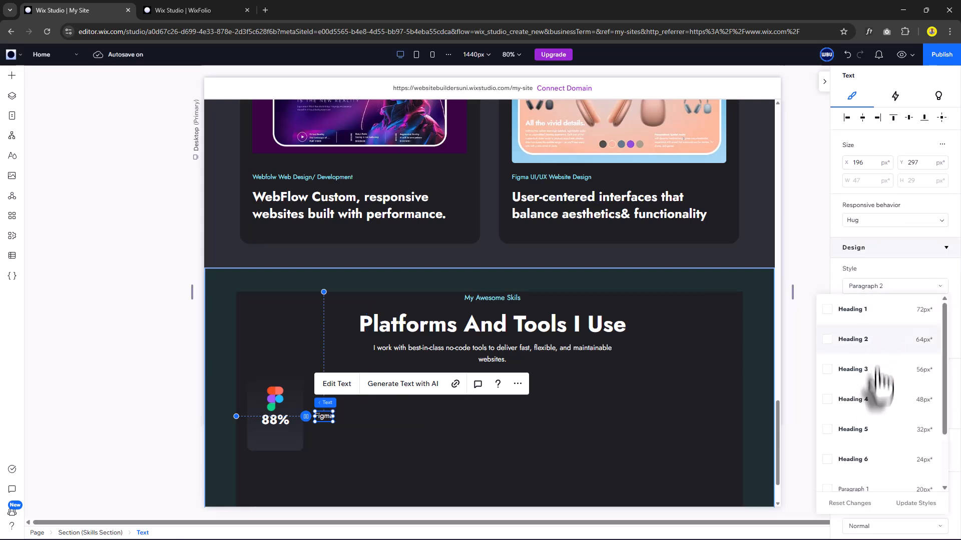
{"action": "scroll", "coordinate": [880, 385], "scroll_direction": "down", "scroll_amount": 3}
{"action": "left_click", "coordinate": [879, 437]}
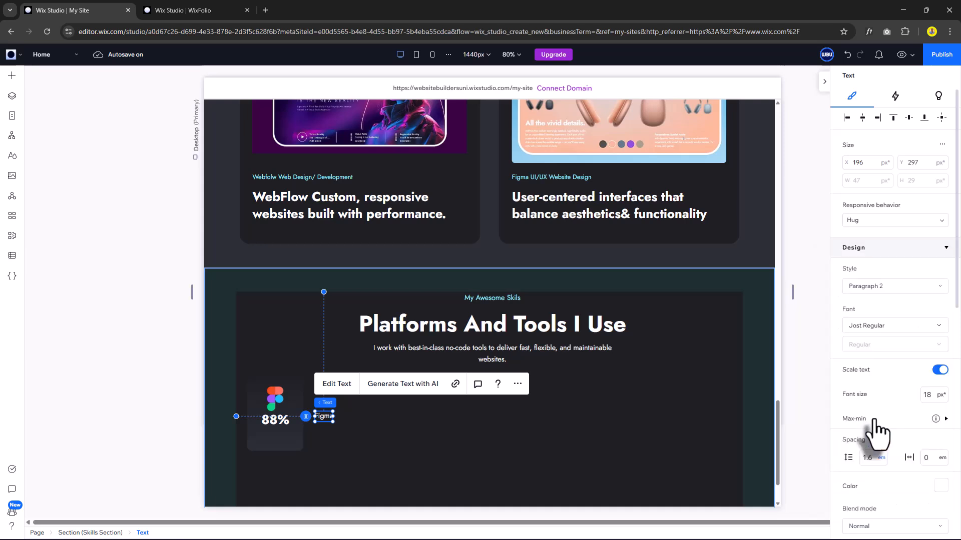
{"action": "scroll", "coordinate": [901, 440], "scroll_direction": "down", "scroll_amount": 1}
{"action": "left_click", "coordinate": [938, 444]}
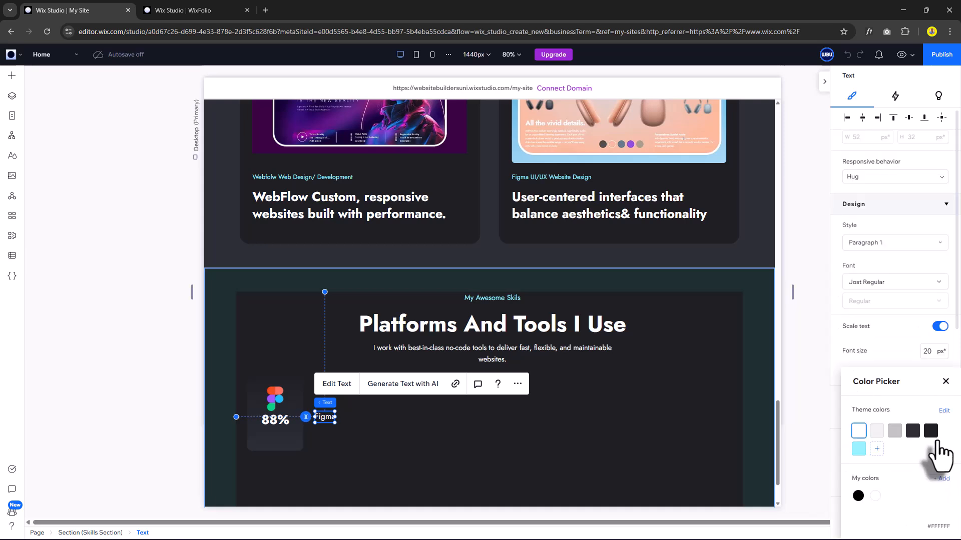
{"action": "left_click", "coordinate": [894, 430]}
{"action": "left_click", "coordinate": [945, 381]}
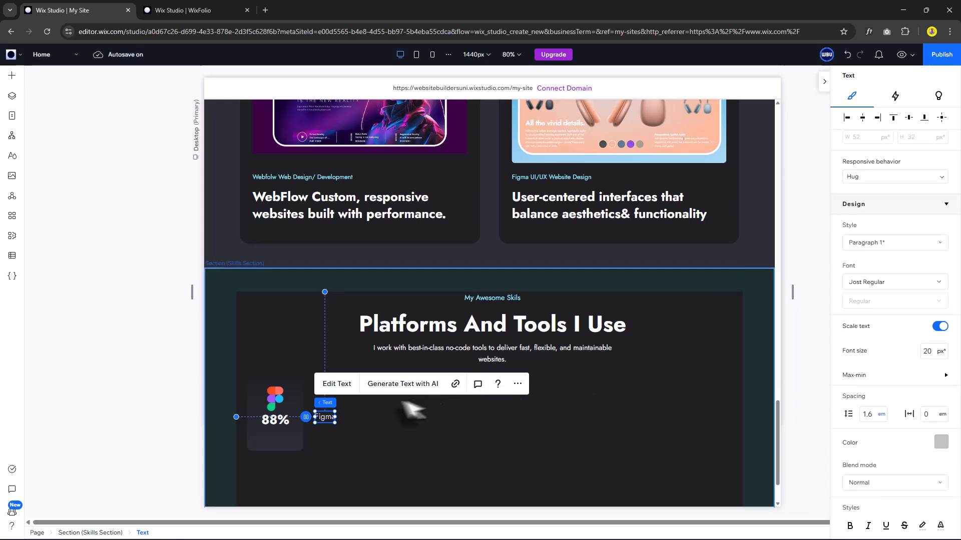
{"action": "left_click_drag", "start_coordinate": [325, 417], "coordinate": [279, 425]}
{"action": "left_click", "coordinate": [290, 418], "text": "shift"}
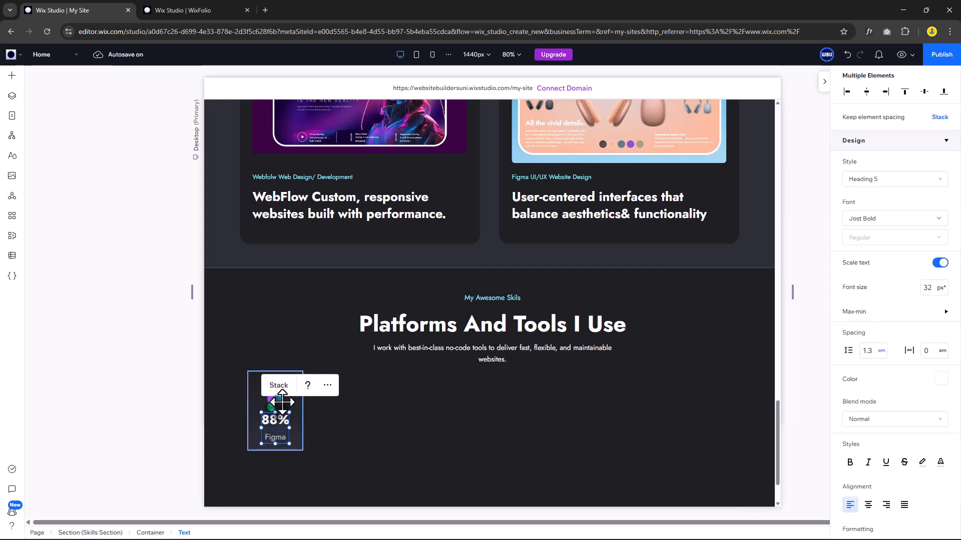
Stack the Figma logo, 88% and label vertically with 16 px spacing, centred in the card.
{"action": "left_click", "coordinate": [282, 402], "text": "shift"}
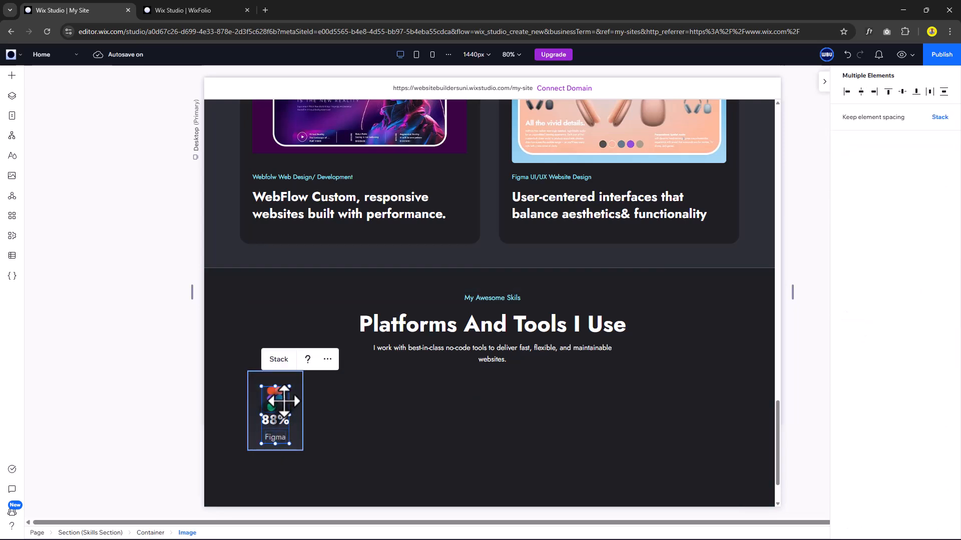
{"action": "left_click", "coordinate": [280, 359]}
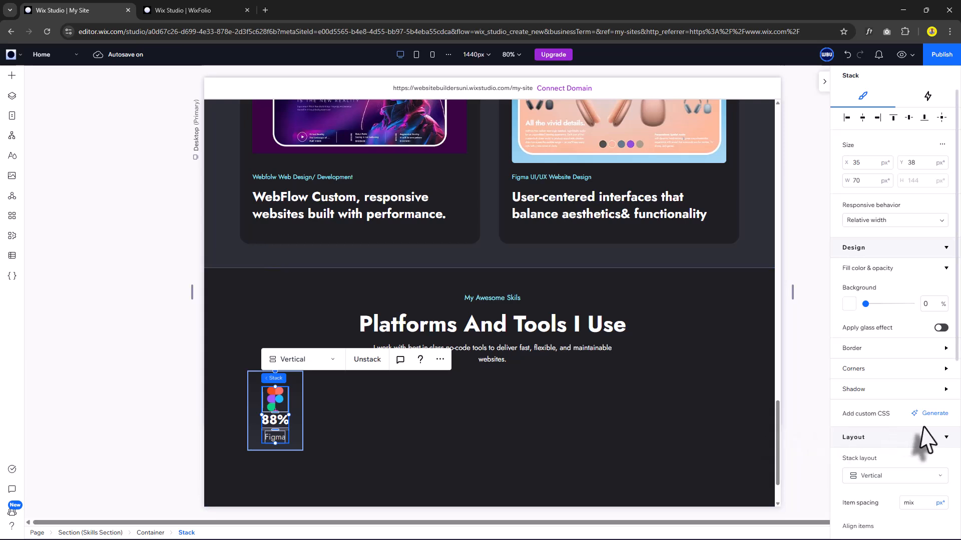
{"action": "scroll", "coordinate": [916, 430], "scroll_direction": "down", "scroll_amount": 2}
{"action": "scroll", "coordinate": [900, 440], "scroll_direction": "down", "scroll_amount": 1}
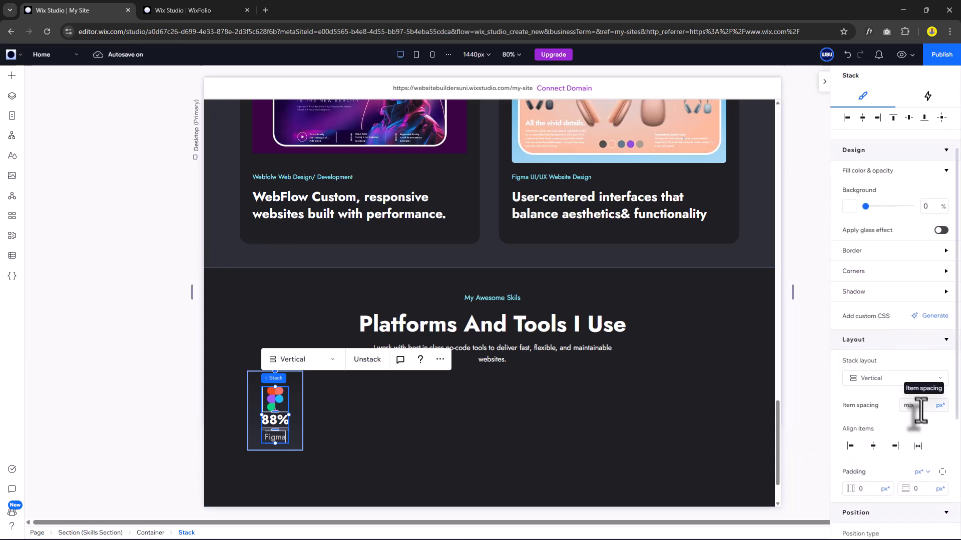
{"action": "key", "text": "Return"}
{"action": "scroll", "coordinate": [906, 150], "scroll_direction": "up", "scroll_amount": 1}
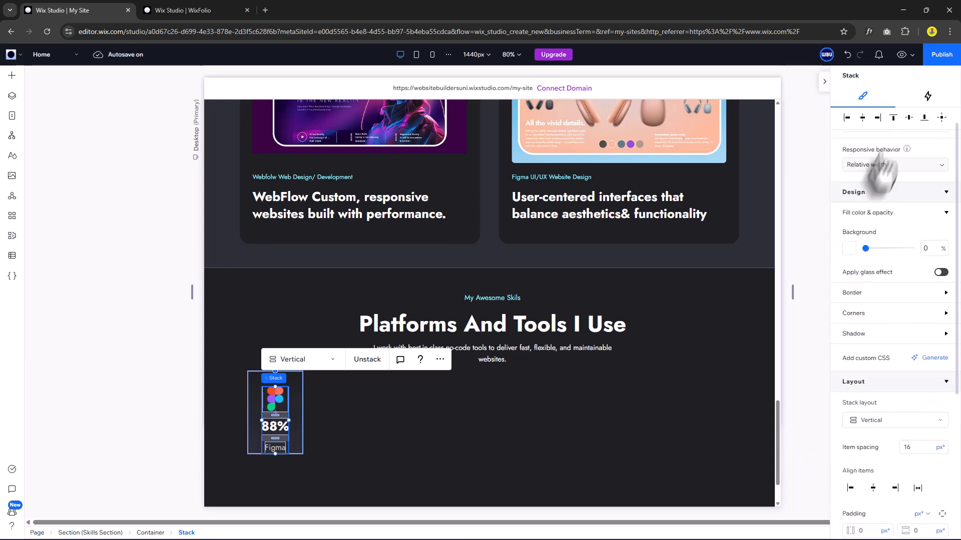
{"action": "left_click", "coordinate": [905, 121]}
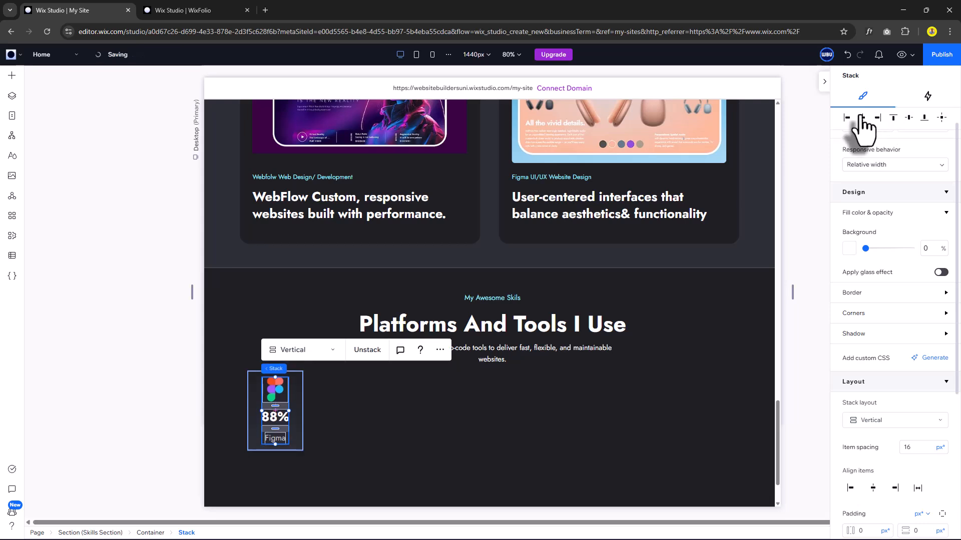
Duplicate the Figma card twice to create second and third cards in the row.
{"action": "left_click", "coordinate": [296, 423]}
{"action": "key", "text": "ctrl+c"}
{"action": "key", "text": "ctrl+v"}
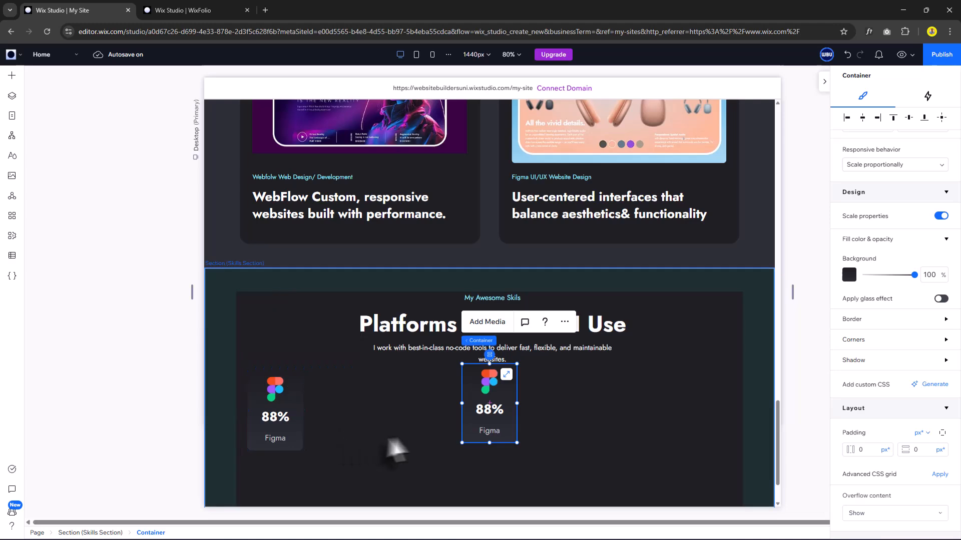
{"action": "left_click_drag", "start_coordinate": [470, 389], "coordinate": [330, 394]}
{"action": "left_click", "coordinate": [402, 463]}
{"action": "left_click", "coordinate": [364, 431]}
{"action": "key", "text": "ctrl+c"}
{"action": "key", "text": "ctrl+v"}
{"action": "left_click_drag", "start_coordinate": [370, 431], "coordinate": [429, 424]}
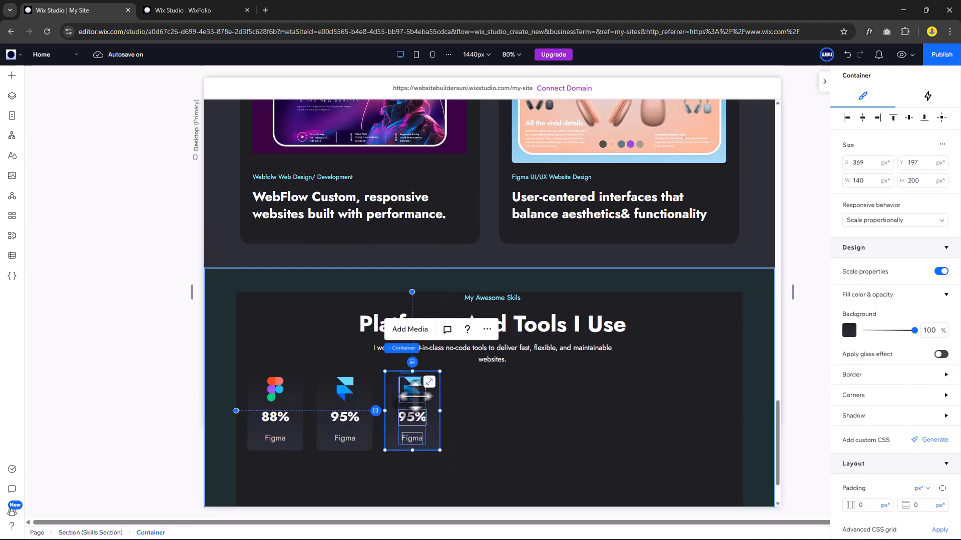
Turn the third card into Webflow 85% with the Webflow logo.
{"action": "left_click", "coordinate": [412, 392]}
{"action": "left_click", "coordinate": [431, 350]}
{"action": "double_click", "coordinate": [494, 211]}
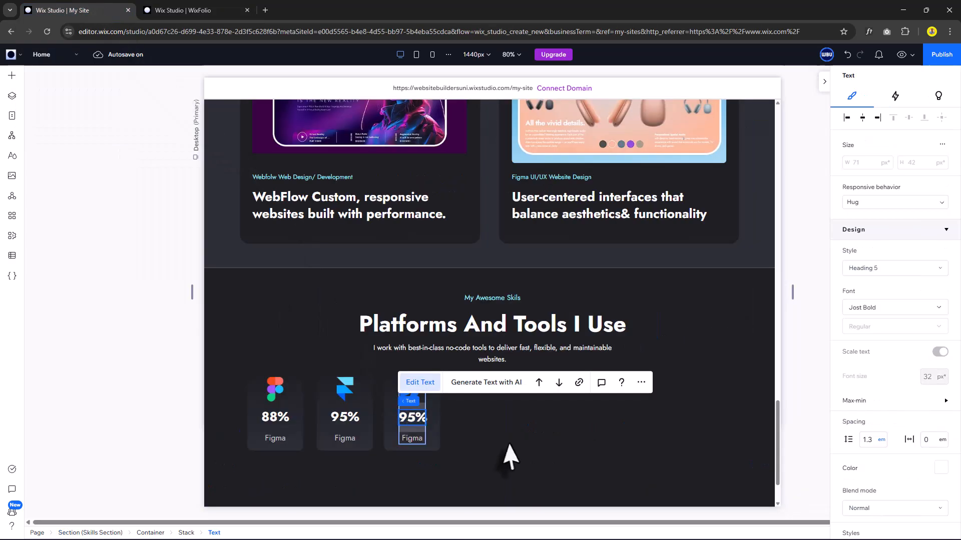
{"action": "type", "text": "85%"}
{"action": "left_click", "coordinate": [499, 452]}
{"action": "double_click", "coordinate": [412, 438]}
{"action": "type", "text": "Webflow"}
{"action": "left_click", "coordinate": [564, 472]}
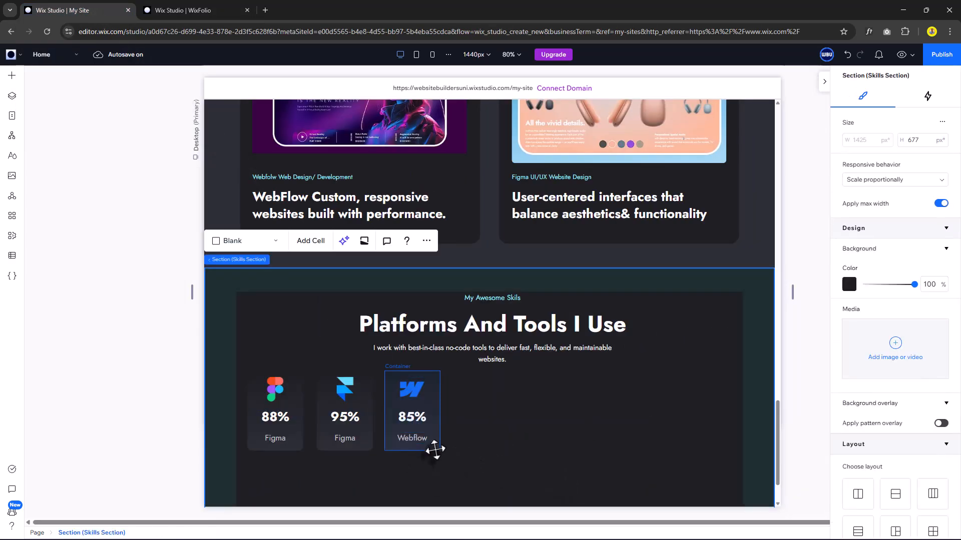
{"action": "left_click", "coordinate": [429, 444]}
Copy the Webflow card as a fourth card showing the Wix logo and label.
{"action": "key", "text": "ctrl+c"}
{"action": "key", "text": "ctrl+v"}
{"action": "left_click_drag", "start_coordinate": [431, 412], "coordinate": [489, 403]}
{"action": "left_click", "coordinate": [476, 389]}
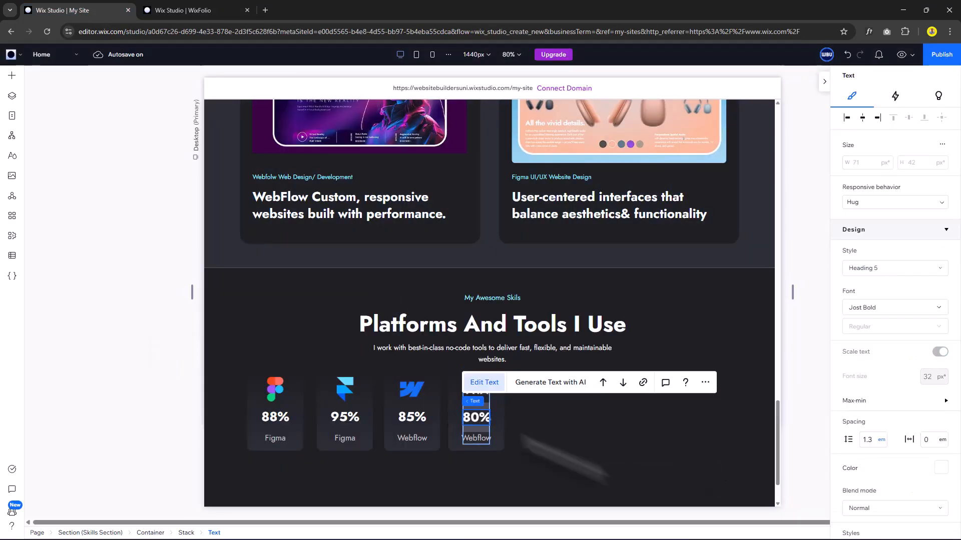
{"action": "type", "text": "Wix"}
{"action": "left_click", "coordinate": [656, 478]}
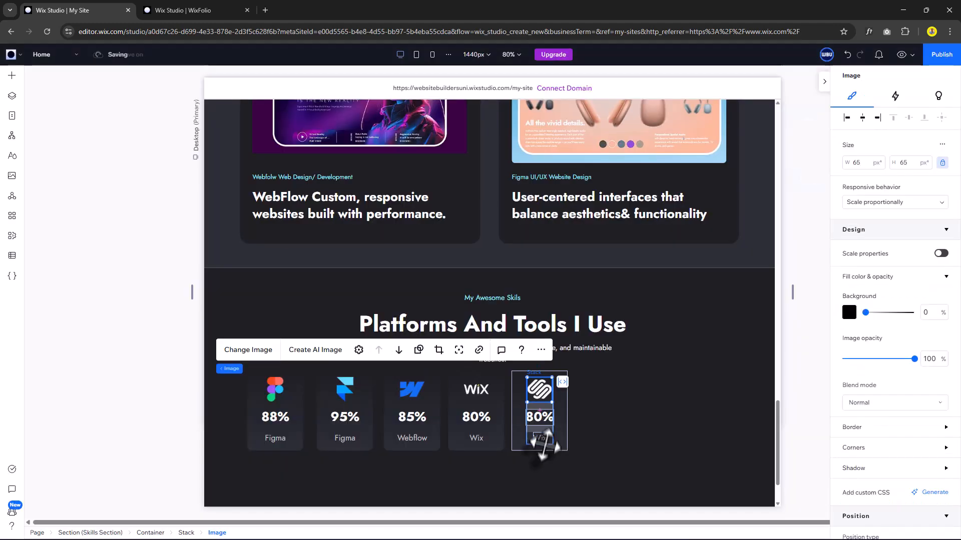
Make the fifth card SquareSpace 75% and add a sixth WordPress 78% card.
{"action": "left_click", "coordinate": [540, 417]}
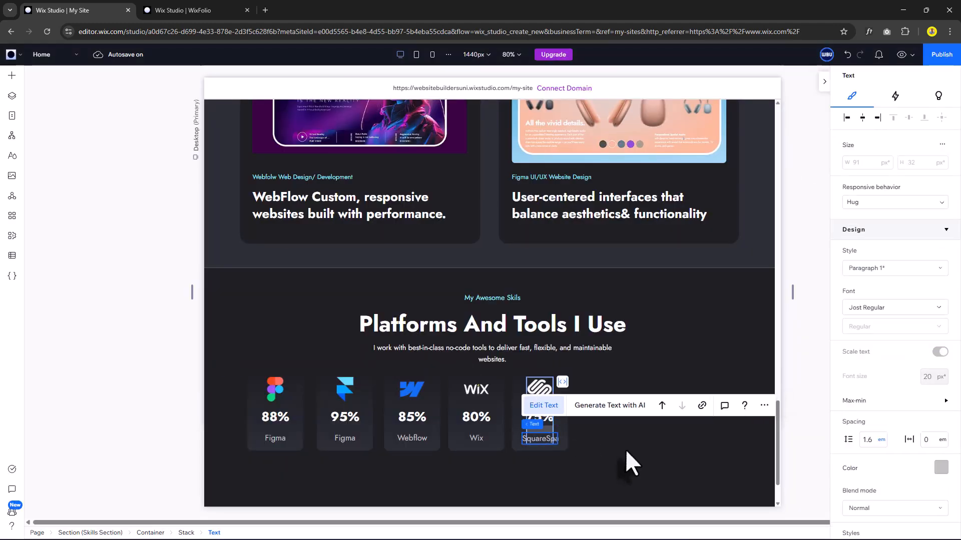
{"action": "left_click", "coordinate": [625, 449]}
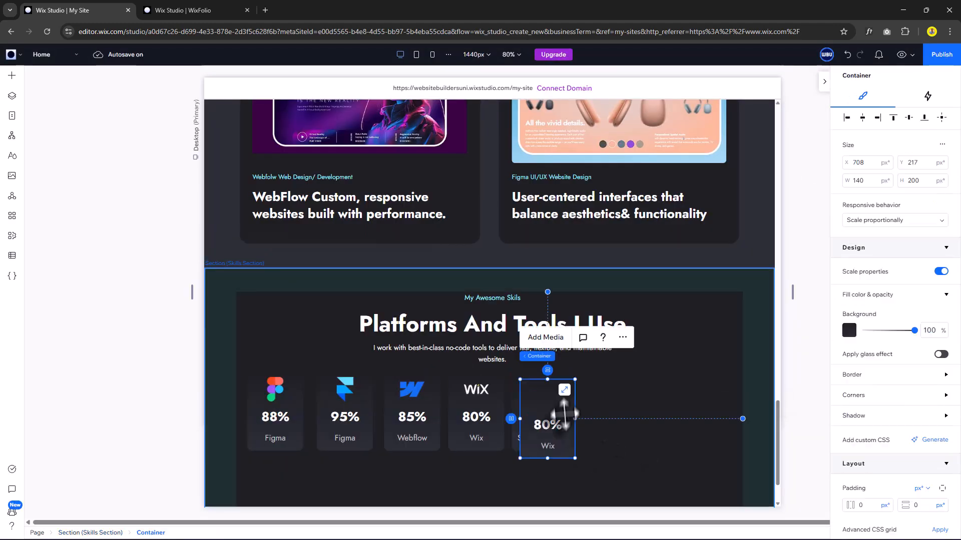
{"action": "left_click_drag", "start_coordinate": [563, 413], "coordinate": [608, 416]}
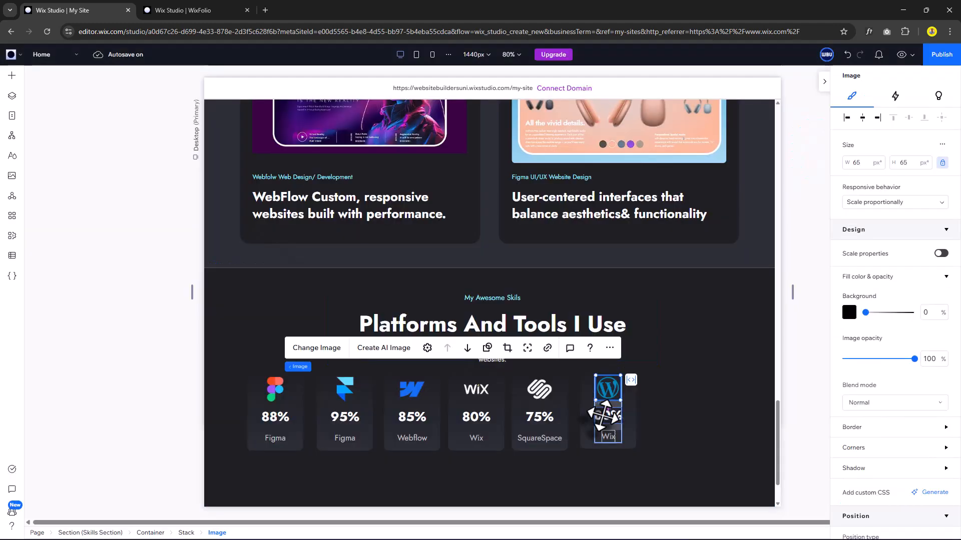
{"action": "left_click", "coordinate": [608, 416]}
{"action": "type", "text": "78%"}
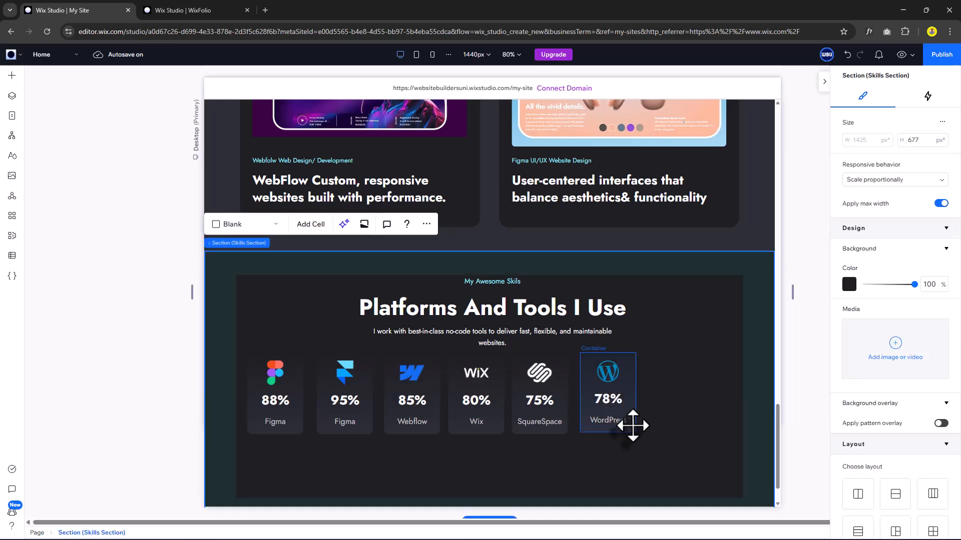
{"action": "left_click", "coordinate": [633, 426]}
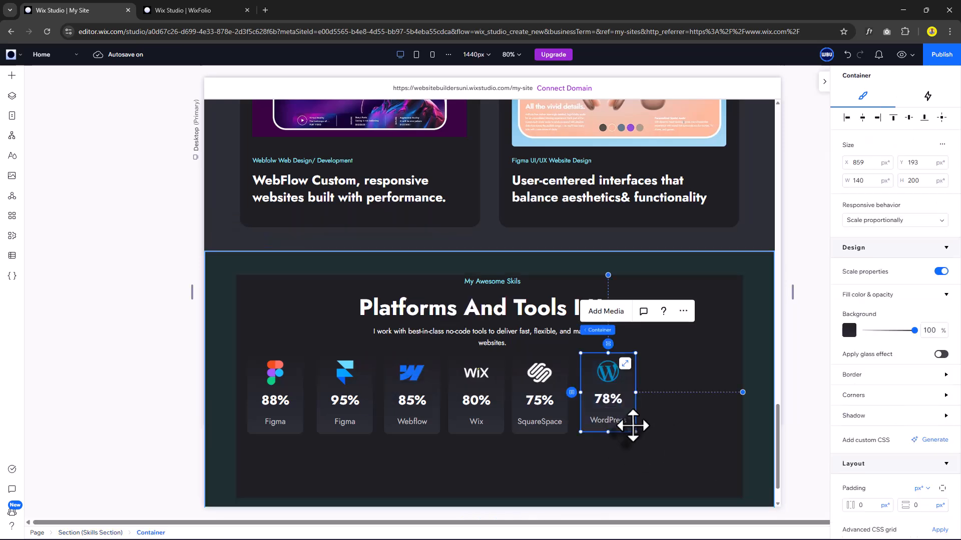
{"action": "left_click", "coordinate": [553, 423], "text": "shift"}
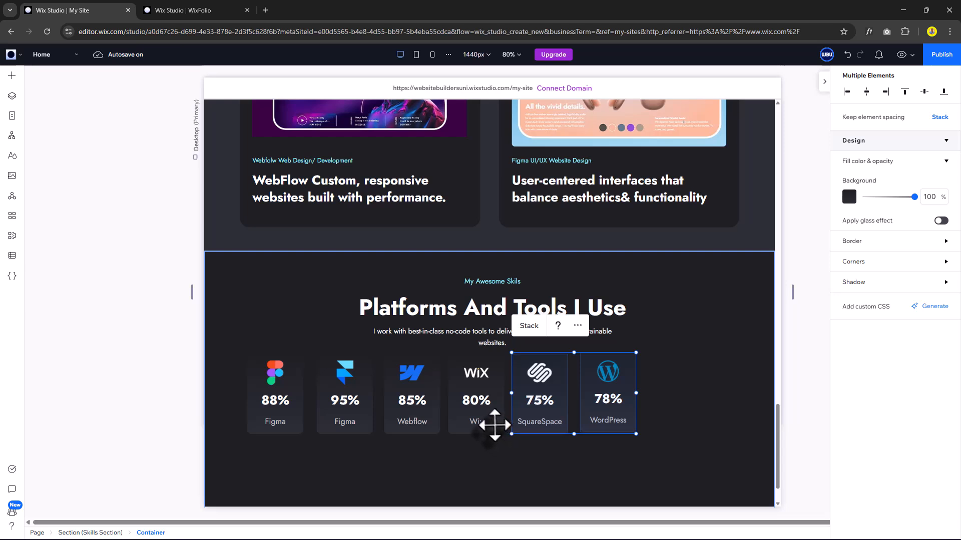
Stack all six skill cards horizontally, centre-aligned with 48 px spacing.
{"action": "left_click", "coordinate": [494, 425], "text": "shift"}
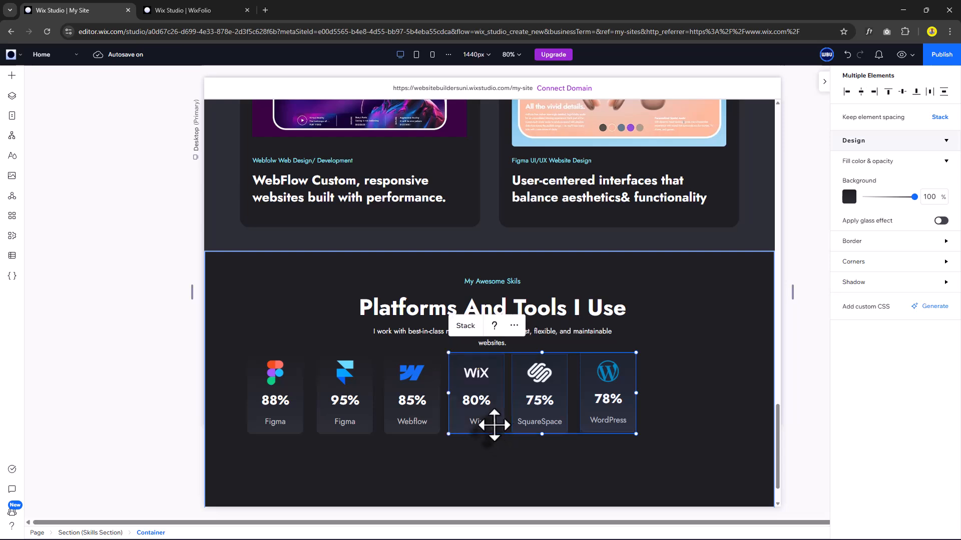
{"action": "left_click", "coordinate": [426, 428], "text": "shift"}
{"action": "left_click", "coordinate": [363, 429], "text": "shift"}
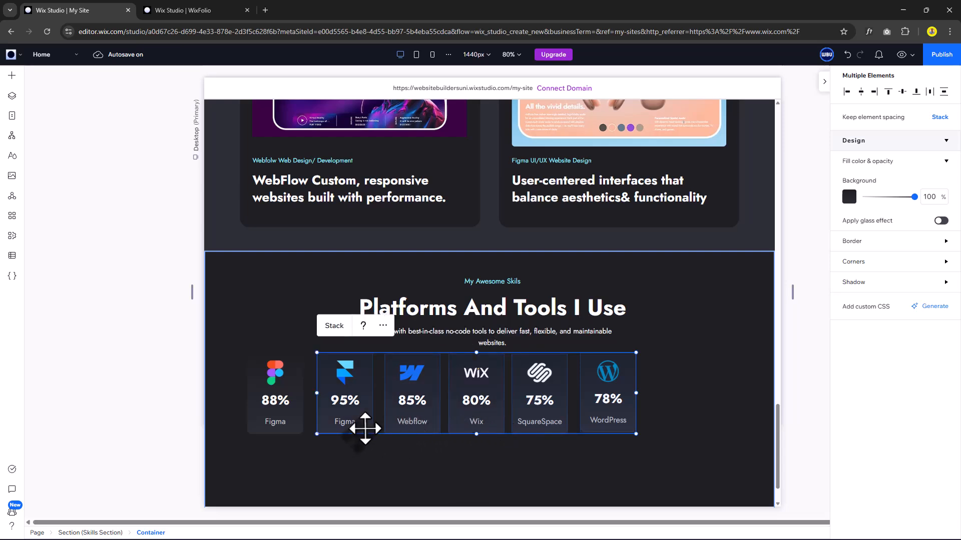
{"action": "left_click", "coordinate": [296, 428], "text": "shift"}
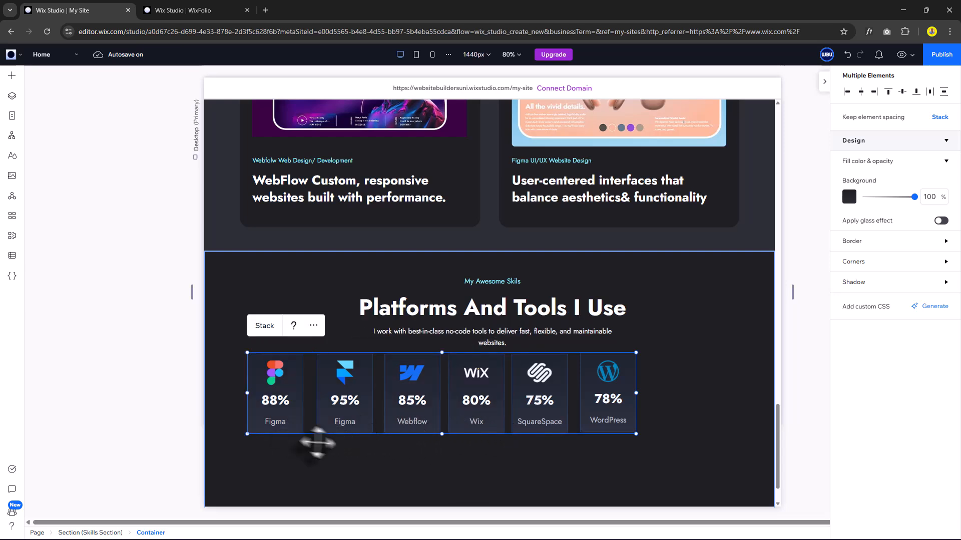
{"action": "left_click", "coordinate": [264, 326]}
{"action": "scroll", "coordinate": [917, 454], "scroll_direction": "down", "scroll_amount": 3}
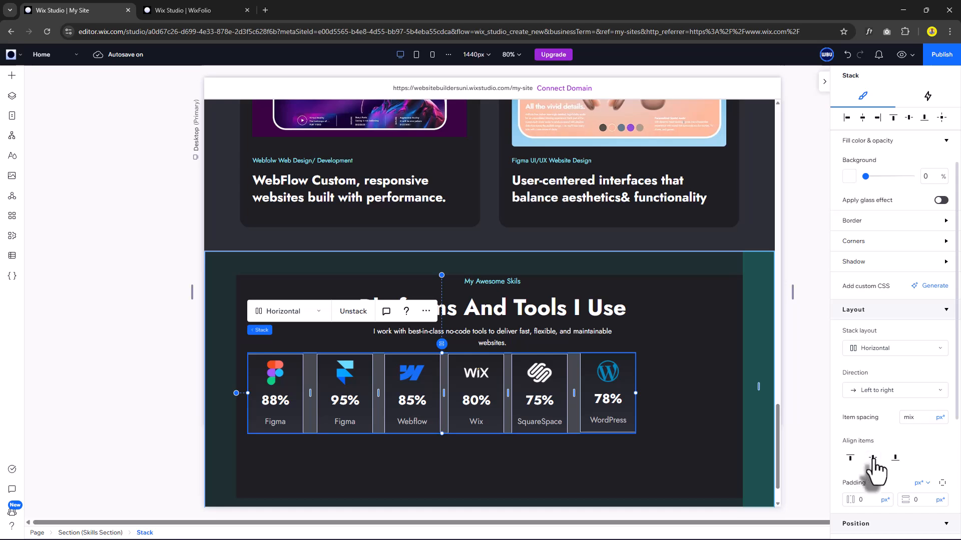
{"action": "left_click", "coordinate": [873, 458]}
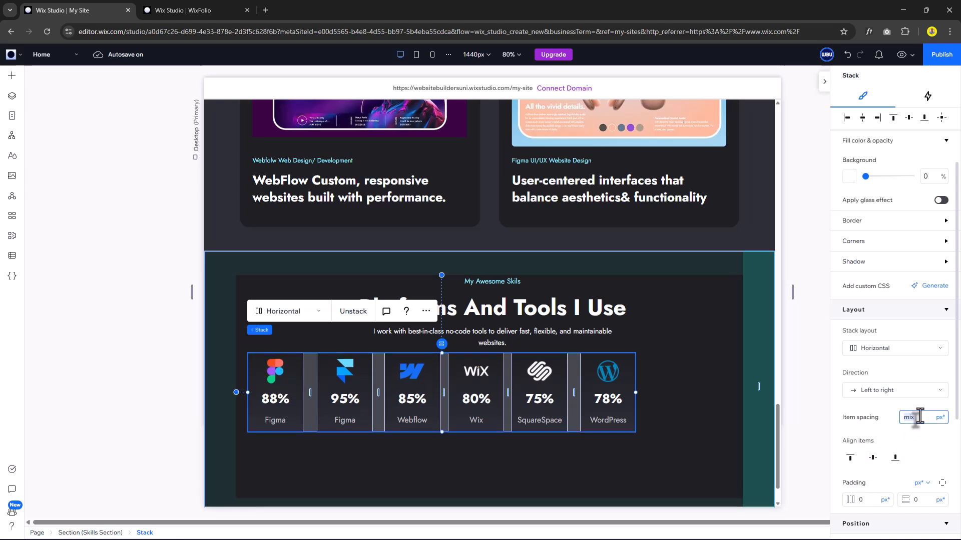
{"action": "key", "text": "Return"}
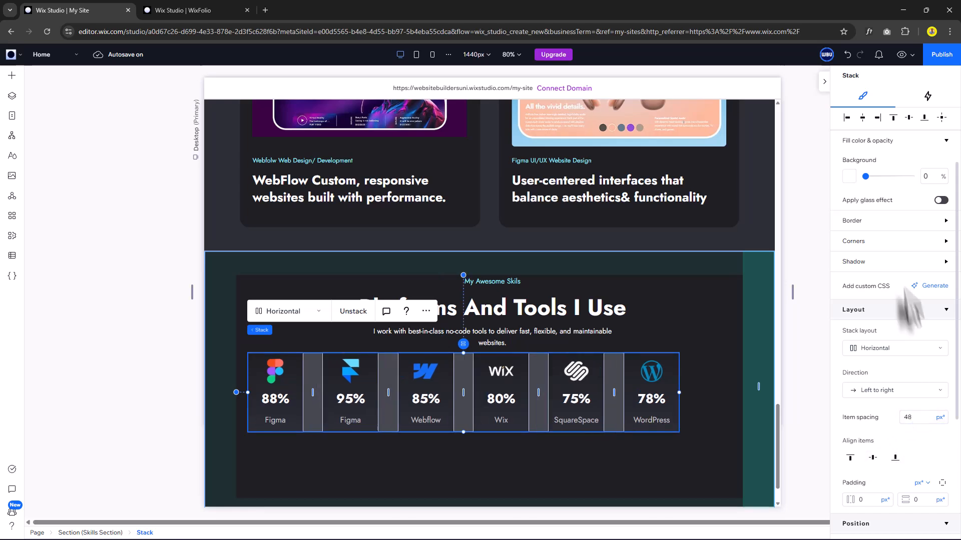
Centre the card stack horizontally in the Skills section and nudge it slightly lower.
{"action": "left_click", "coordinate": [863, 125]}
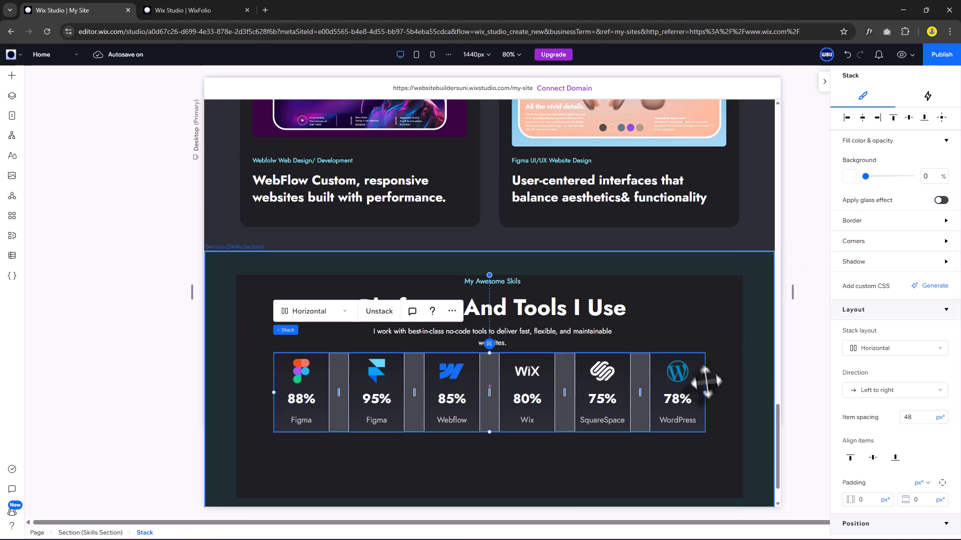
{"action": "left_click", "coordinate": [722, 392]}
{"action": "left_click", "coordinate": [639, 379]}
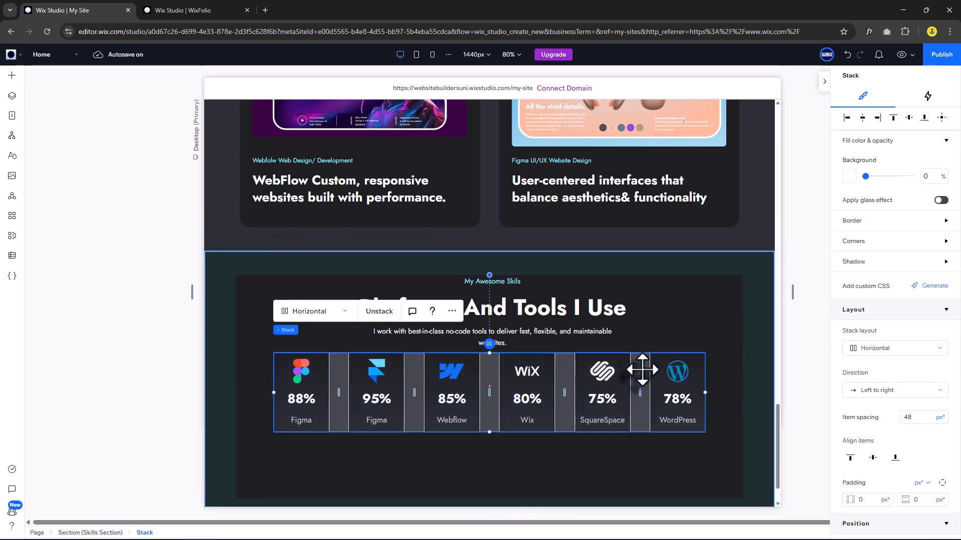
{"action": "left_click_drag", "start_coordinate": [639, 362], "coordinate": [638, 377]}
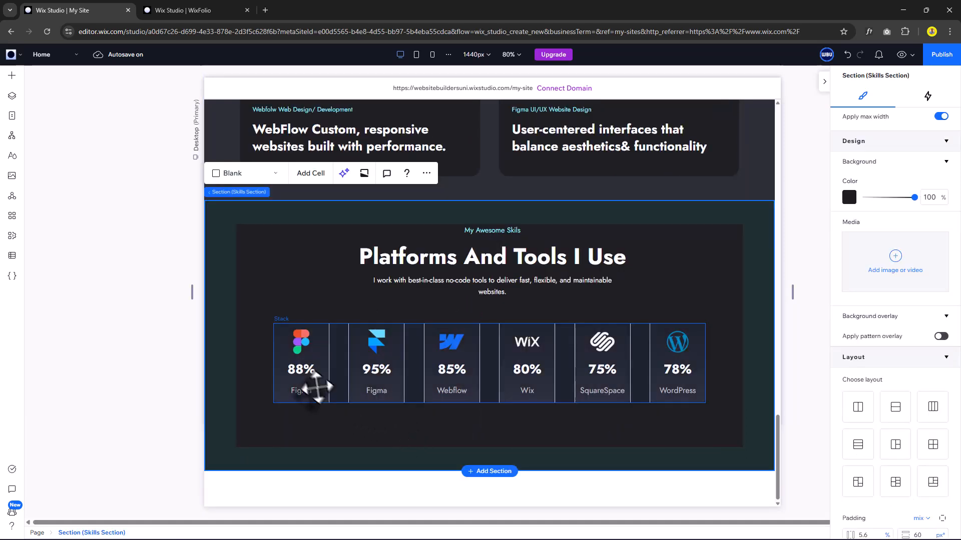
Give the first Figma card a Flap entrance animation from top (90°, 1.2 s, easeOutBack).
{"action": "left_click", "coordinate": [319, 387]}
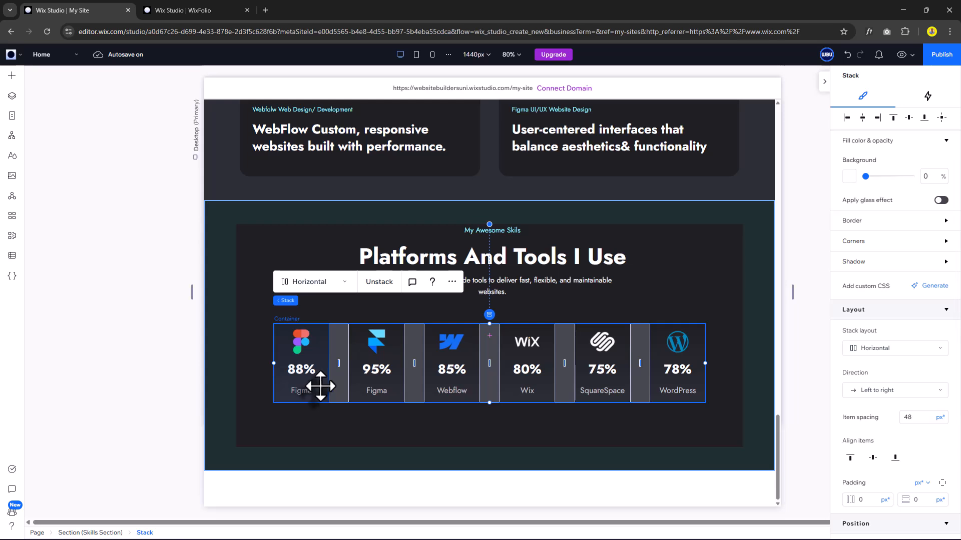
{"action": "left_click", "coordinate": [320, 386]}
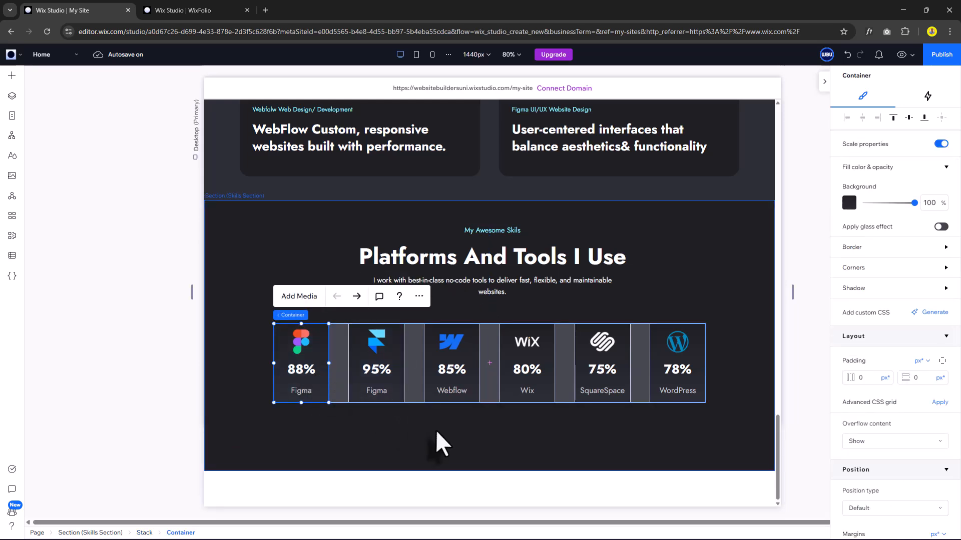
{"action": "left_click", "coordinate": [925, 95]}
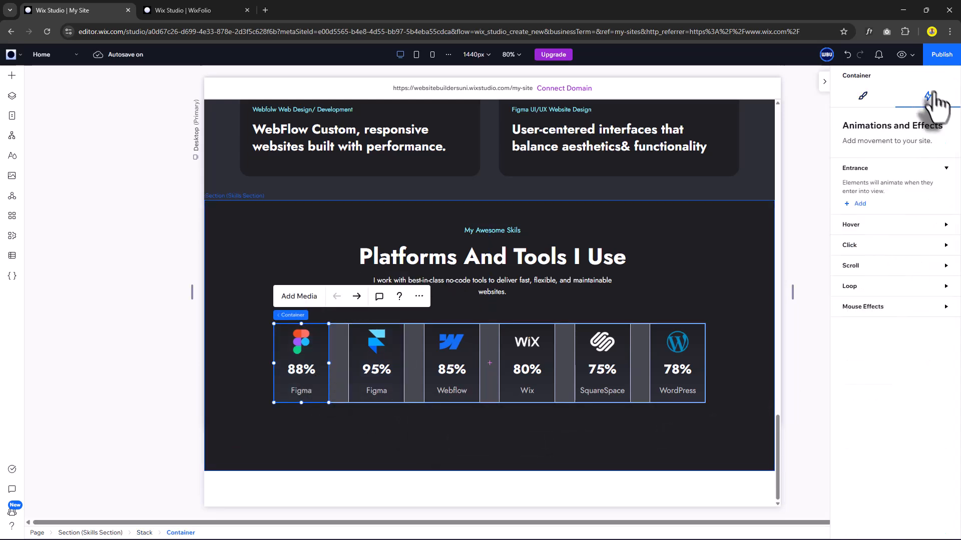
{"action": "left_click", "coordinate": [860, 203]}
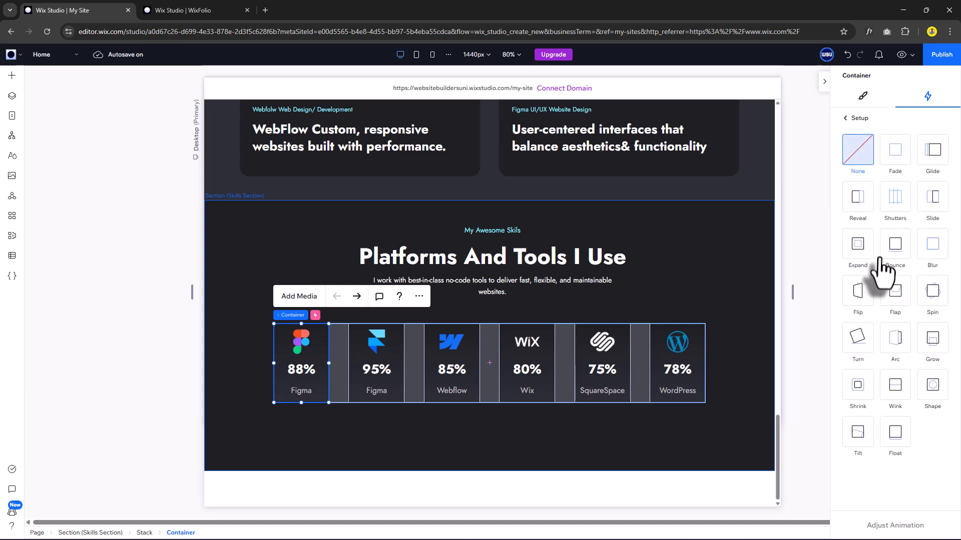
{"action": "left_click", "coordinate": [902, 295]}
{"action": "left_click", "coordinate": [898, 526]}
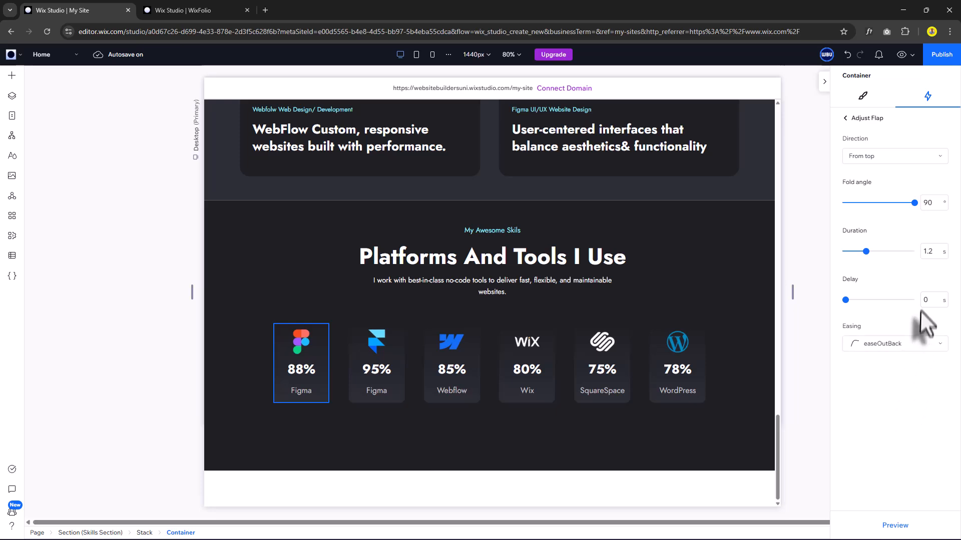
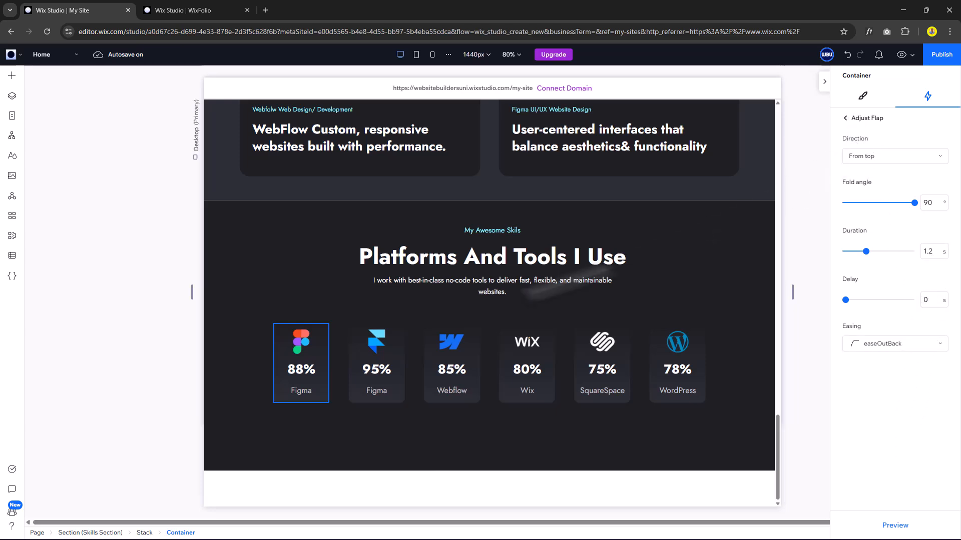
Give the Figma and Webflow skill cards a Flap entrance, with a start delay on Webflow.
{"action": "left_click", "coordinate": [394, 395]}
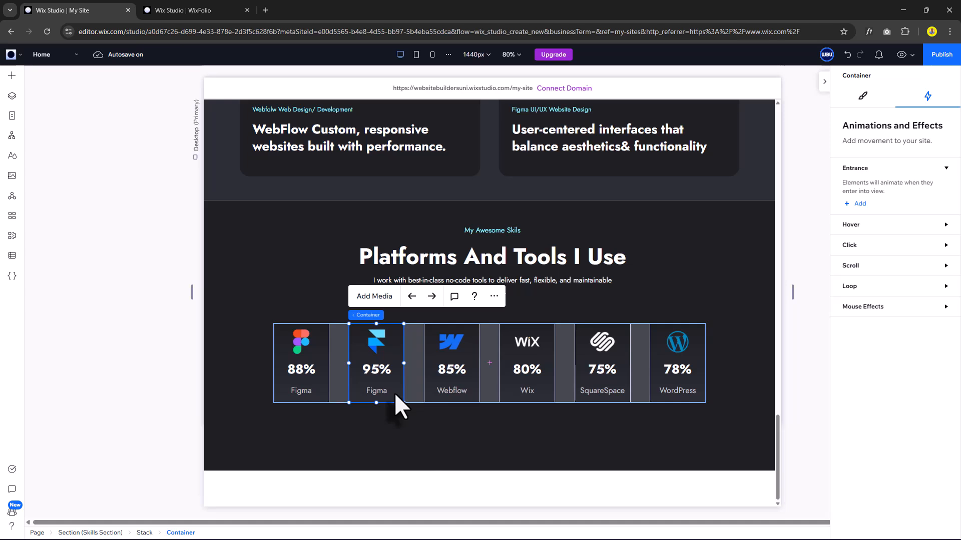
{"action": "left_click", "coordinate": [858, 203]}
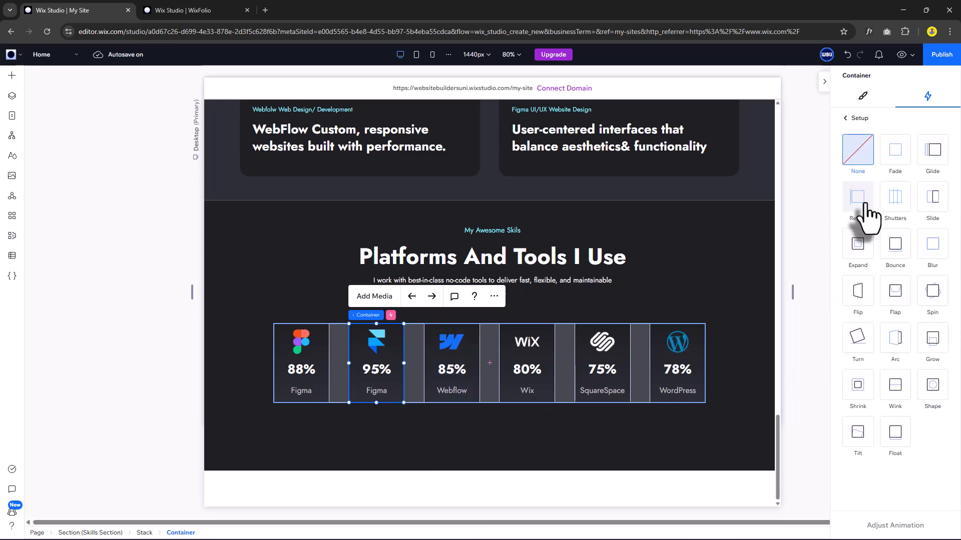
{"action": "left_click", "coordinate": [895, 291]}
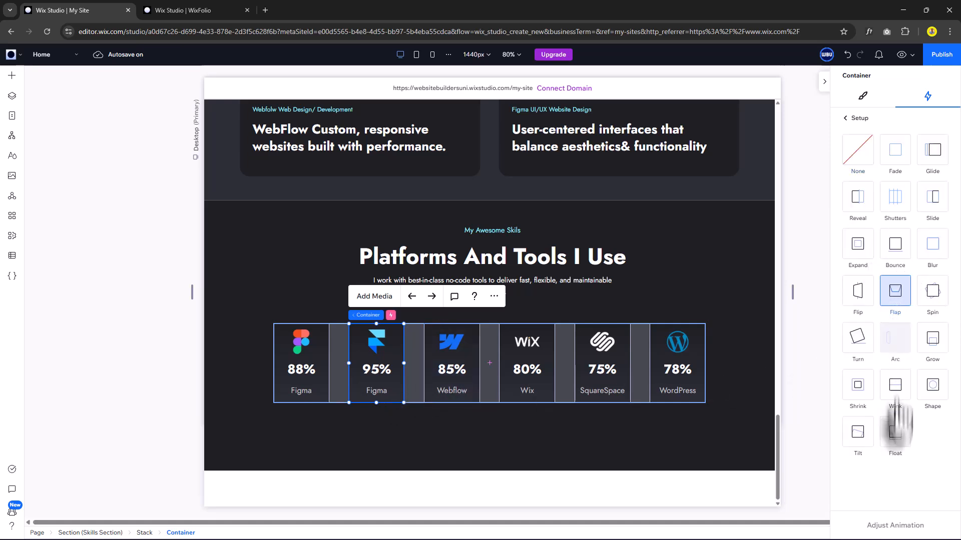
{"action": "left_click", "coordinate": [895, 525]}
{"action": "left_click", "coordinate": [845, 118]}
{"action": "left_click", "coordinate": [467, 393]}
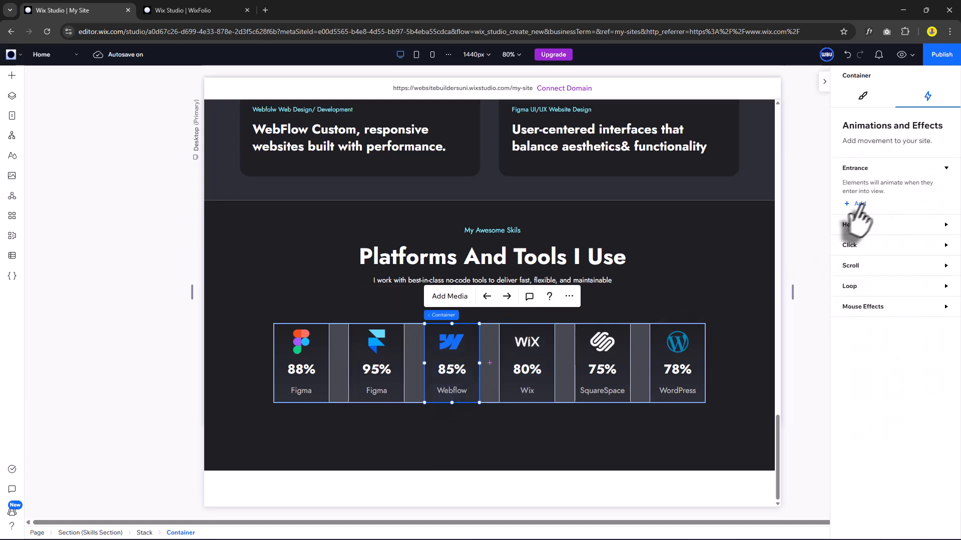
{"action": "left_click", "coordinate": [855, 204]}
{"action": "left_click", "coordinate": [895, 292]}
{"action": "left_click", "coordinate": [895, 525]}
{"action": "left_click", "coordinate": [932, 301]}
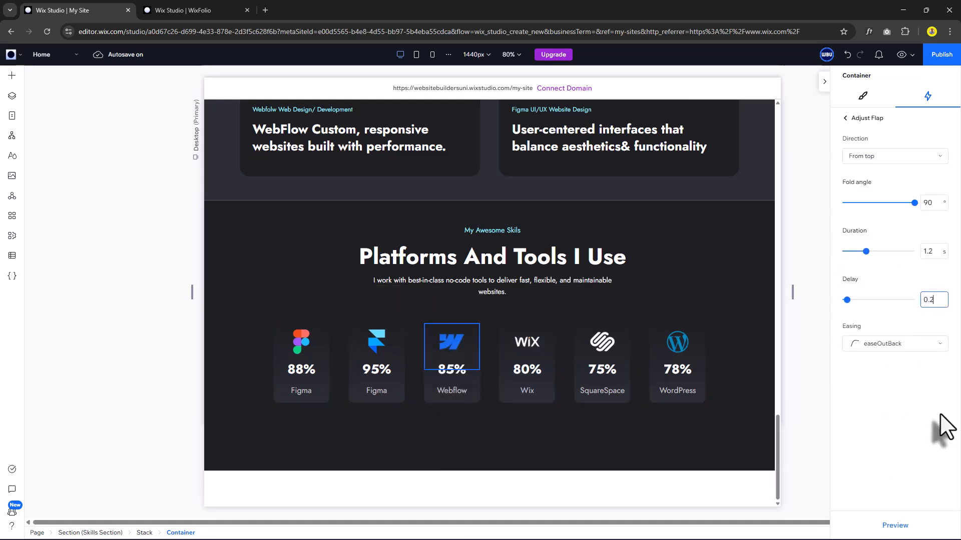
{"action": "left_click", "coordinate": [845, 119]}
Add Flap entrances with staggered delays to the Wix and SquareSpace skill cards.
{"action": "left_click", "coordinate": [526, 381]}
{"action": "left_click", "coordinate": [855, 204]}
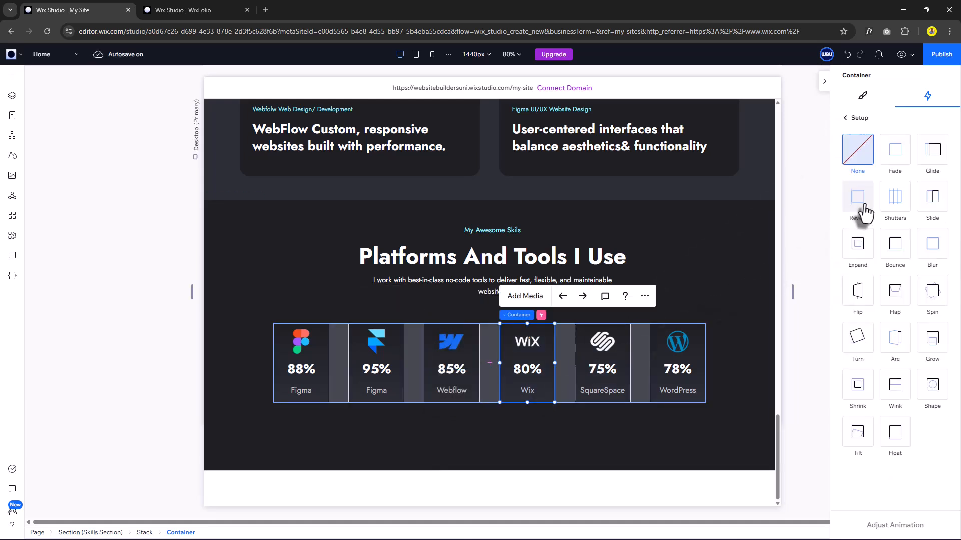
{"action": "left_click", "coordinate": [895, 291]}
{"action": "left_click", "coordinate": [895, 525]}
{"action": "left_click", "coordinate": [932, 300]}
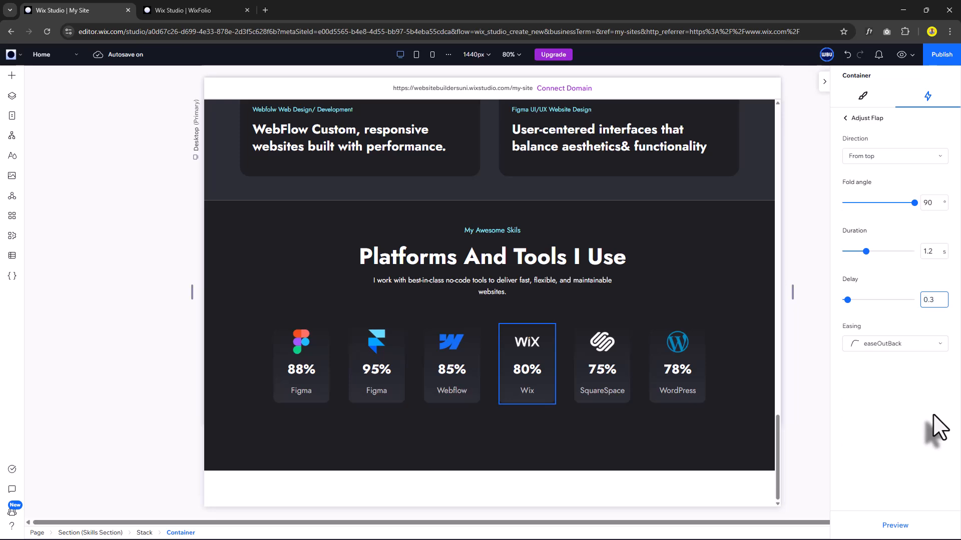
{"action": "left_click", "coordinate": [628, 392]}
{"action": "left_click", "coordinate": [856, 221]}
{"action": "left_click", "coordinate": [895, 297]}
{"action": "left_click", "coordinate": [895, 525]}
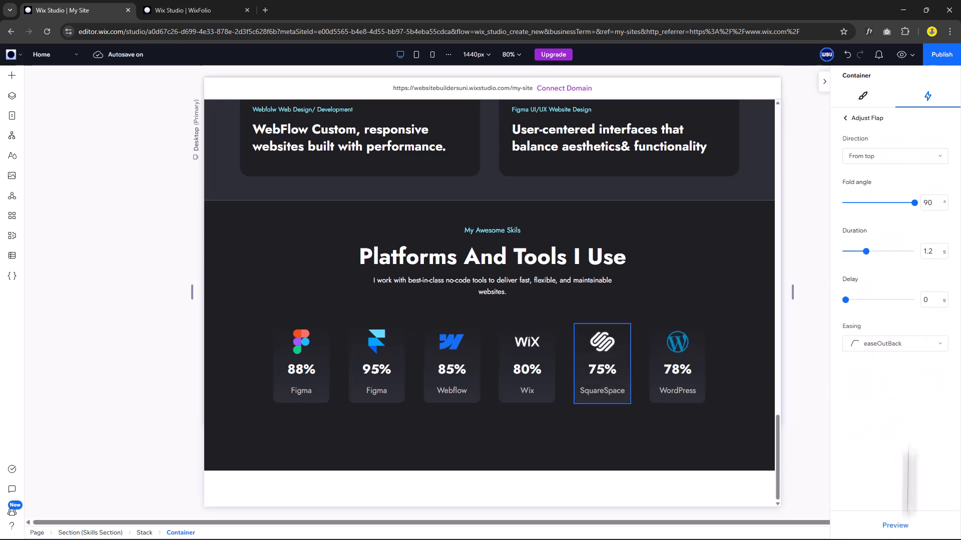
{"action": "left_click", "coordinate": [931, 300]}
Give the WordPress skill card a Flap entrance with a 0.5 s delay.
{"action": "left_click", "coordinate": [698, 393]}
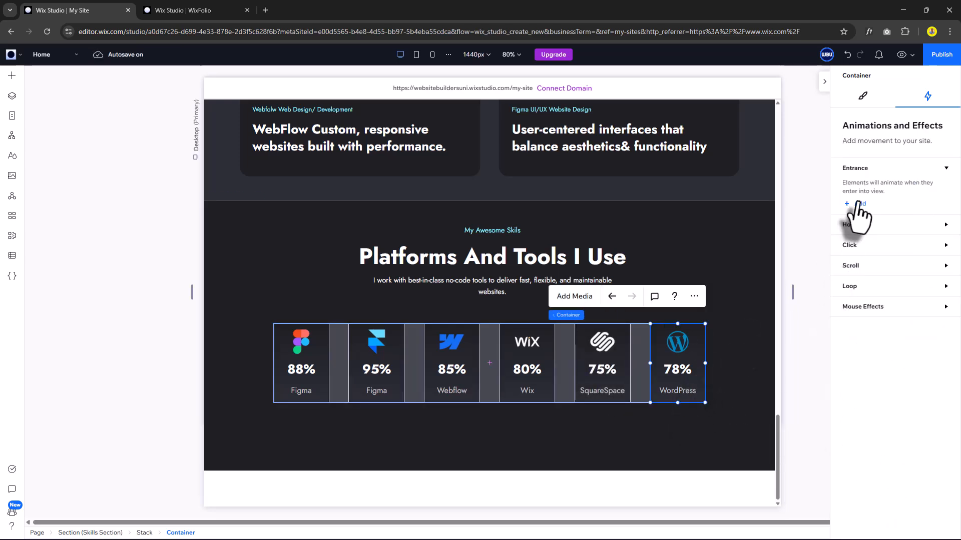
{"action": "left_click", "coordinate": [855, 220]}
{"action": "left_click", "coordinate": [895, 299]}
{"action": "left_click", "coordinate": [895, 526]}
{"action": "left_click", "coordinate": [932, 300]}
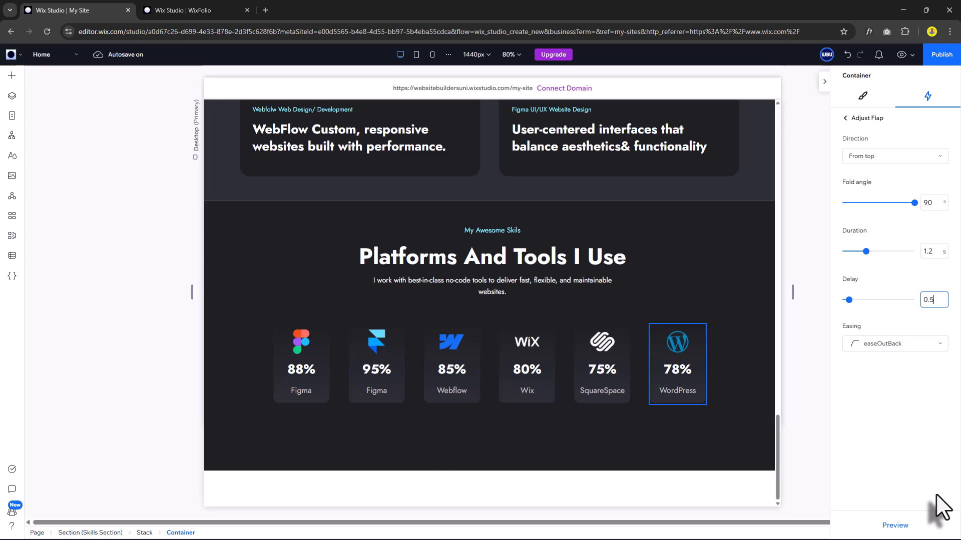
{"action": "left_click", "coordinate": [845, 119]}
Preview the page and scroll down to watch the skill cards animate in.
{"action": "left_click", "coordinate": [860, 96]}
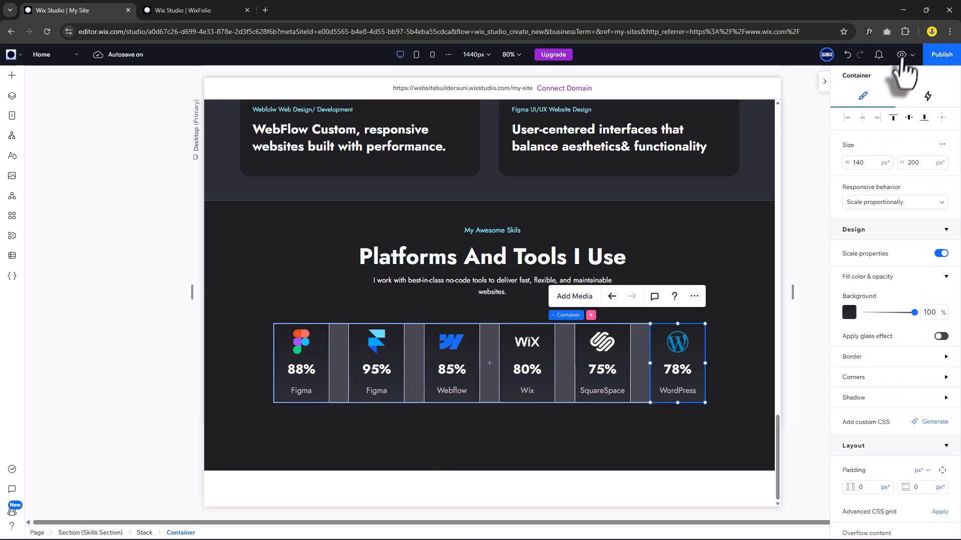
{"action": "left_click", "coordinate": [902, 60]}
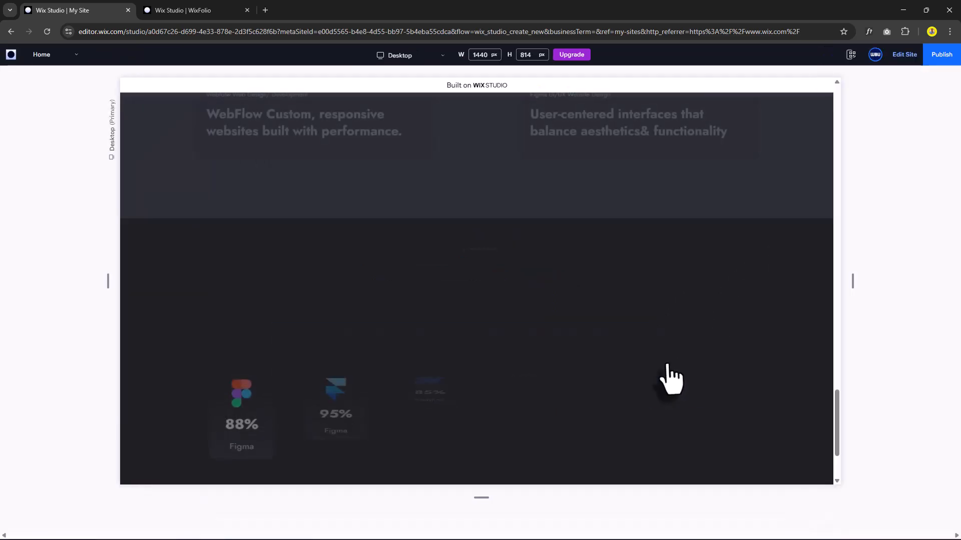
{"action": "scroll", "coordinate": [670, 379], "scroll_direction": "down", "scroll_amount": 3}
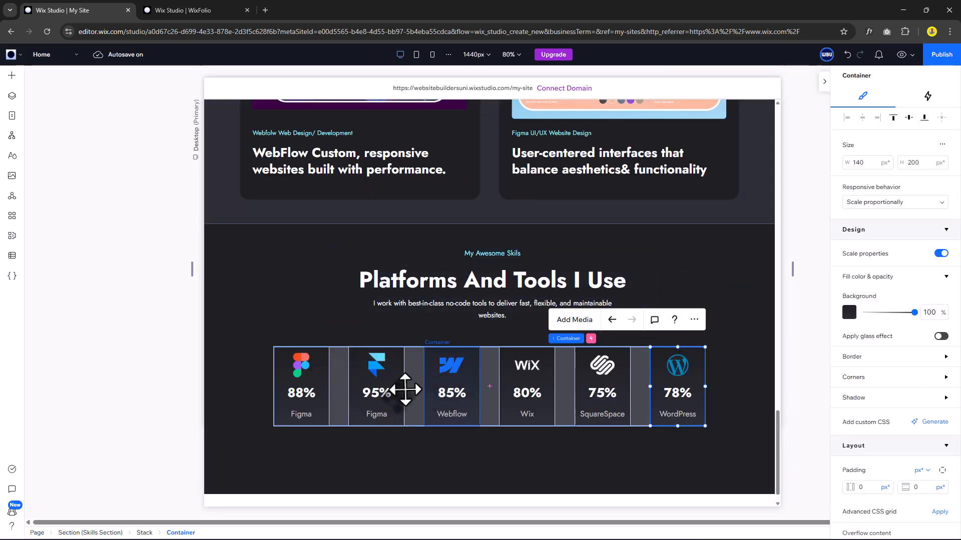
Stack the skills heading group and card row vertically, widen their gap, and place an empty container below.
{"action": "left_click", "coordinate": [412, 383]}
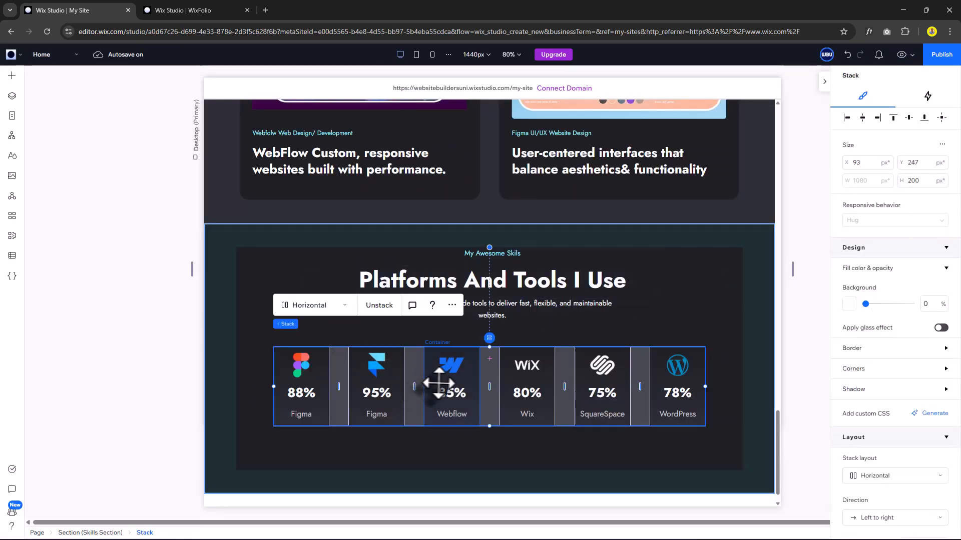
{"action": "left_click", "coordinate": [655, 288], "text": "shift"}
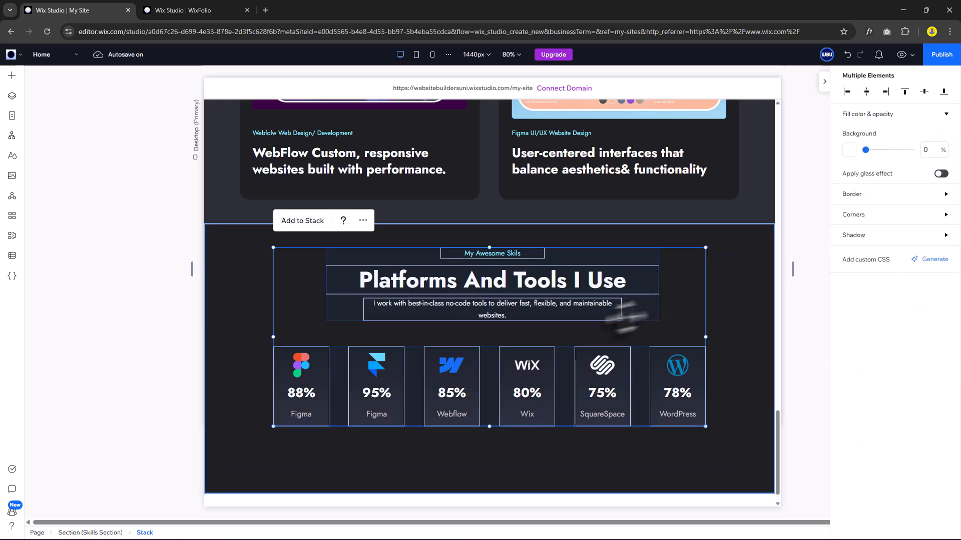
{"action": "left_click", "coordinate": [302, 221]}
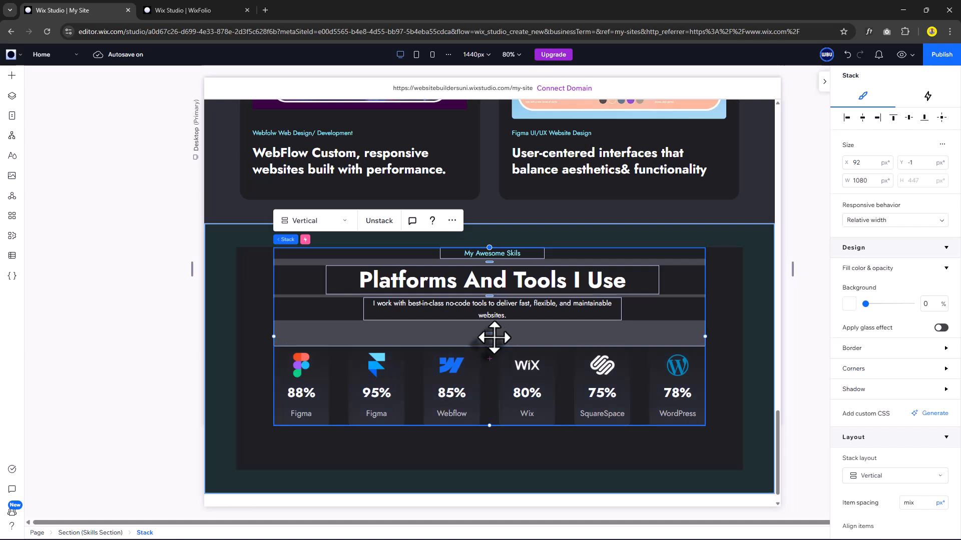
{"action": "left_click_drag", "start_coordinate": [489, 334], "coordinate": [488, 340]}
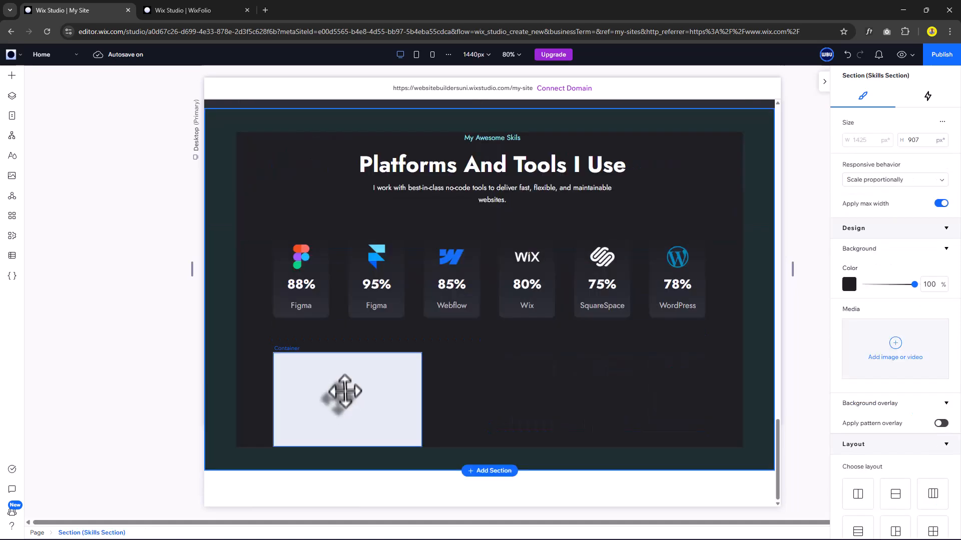
{"action": "left_click_drag", "start_coordinate": [340, 393], "coordinate": [338, 383]}
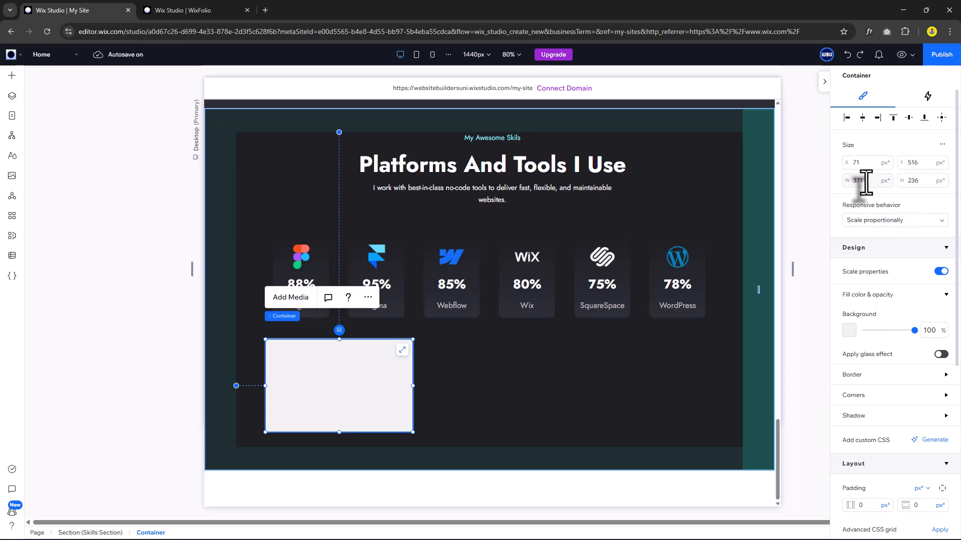
Make the new container 500 px tall with a fully transparent background.
{"action": "left_click", "coordinate": [919, 182]}
{"action": "type", "text": "500"}
{"action": "key", "text": "Return"}
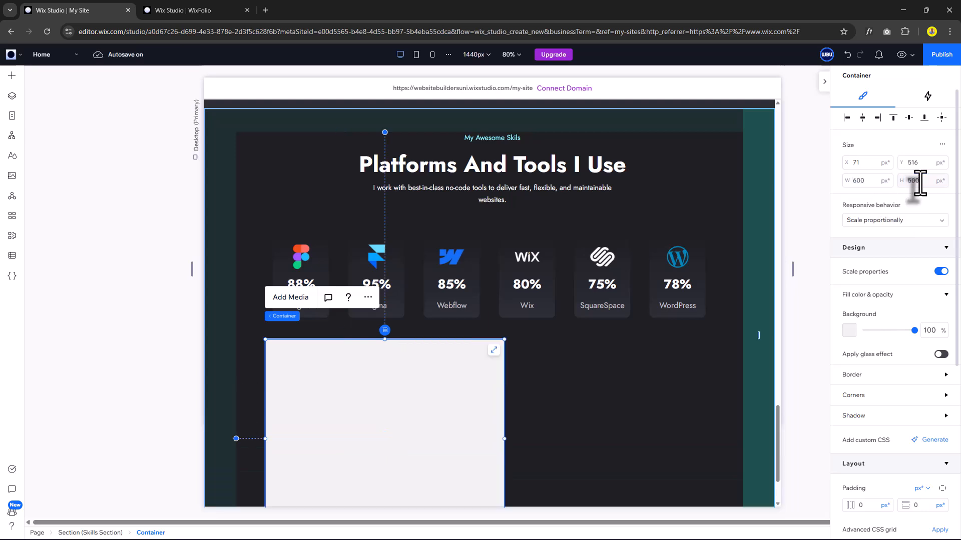
{"action": "scroll", "coordinate": [553, 376], "scroll_direction": "down", "scroll_amount": 1}
{"action": "scroll", "coordinate": [560, 386], "scroll_direction": "down", "scroll_amount": 2}
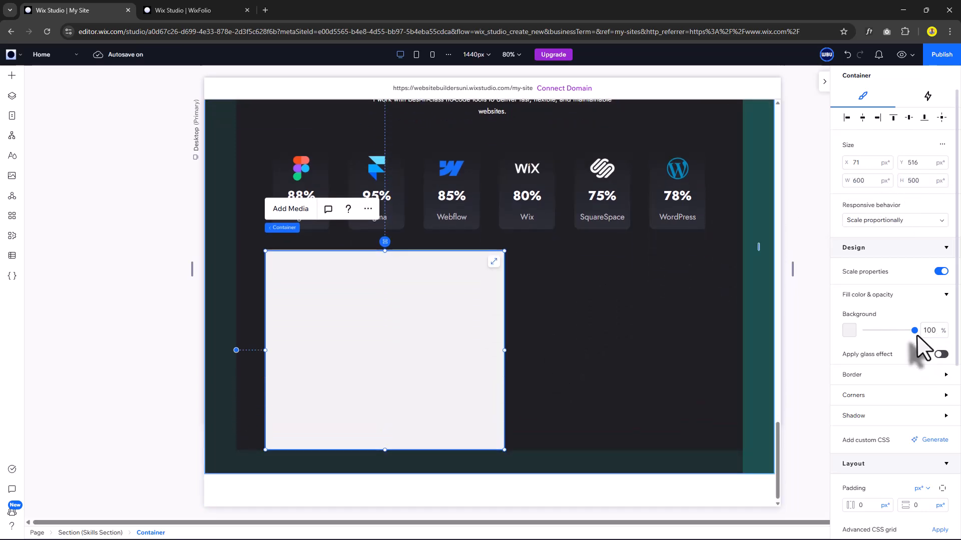
{"action": "left_click_drag", "start_coordinate": [913, 331], "coordinate": [839, 341]}
Give the container a 2 px light blue border.
{"action": "scroll", "coordinate": [860, 350], "scroll_direction": "down", "scroll_amount": 1}
{"action": "left_click", "coordinate": [873, 338]}
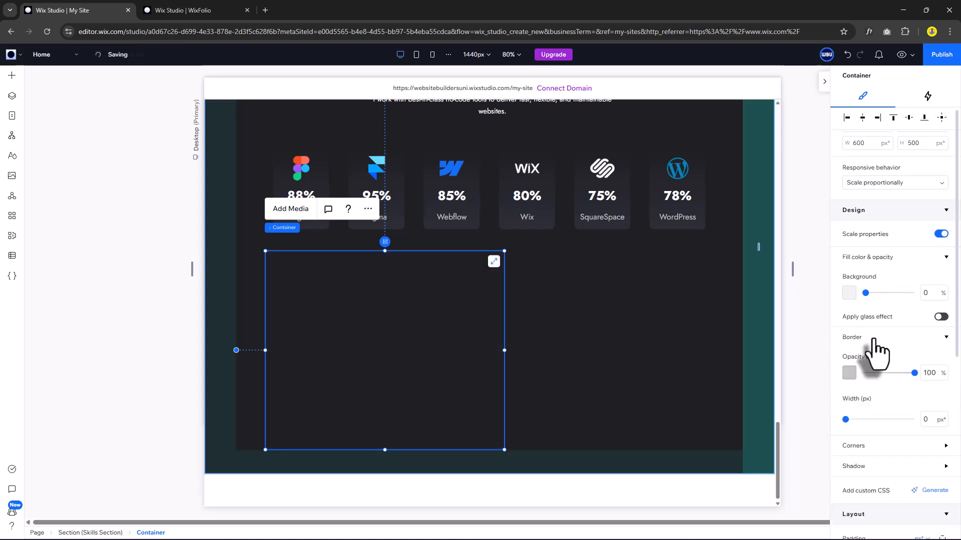
{"action": "left_click", "coordinate": [849, 374]}
{"action": "left_click", "coordinate": [858, 449]}
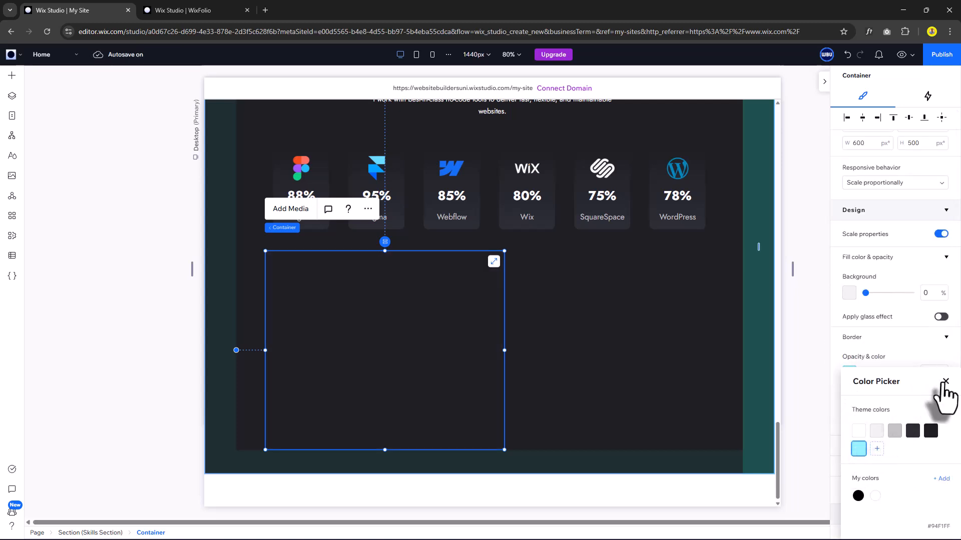
{"action": "left_click", "coordinate": [945, 381]}
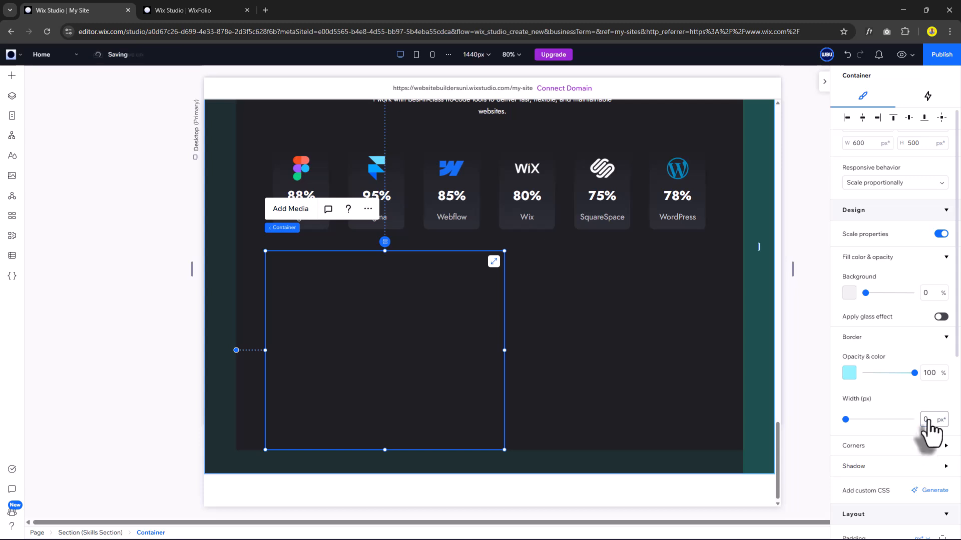
{"action": "type", "text": "2"}
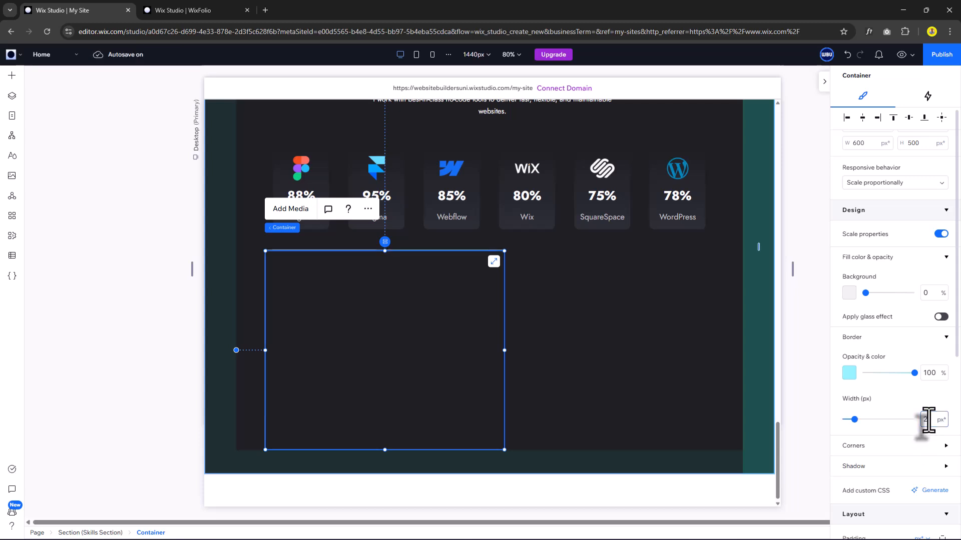
Adjust the container's corner radius.
{"action": "scroll", "coordinate": [868, 380], "scroll_direction": "down", "scroll_amount": 2}
{"action": "left_click", "coordinate": [863, 345]}
{"action": "left_click", "coordinate": [855, 375]}
{"action": "type", "text": "16"}
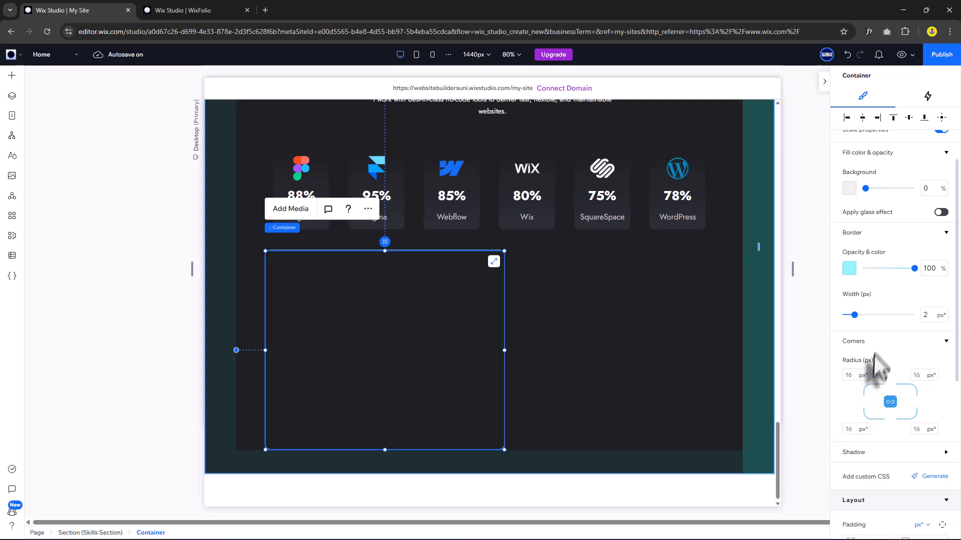
{"action": "left_click", "coordinate": [898, 342]}
Set 32 px left and right padding, then drop a title into the container.
{"action": "scroll", "coordinate": [900, 355], "scroll_direction": "down", "scroll_amount": 1}
{"action": "left_click", "coordinate": [868, 425]}
{"action": "type", "text": "32"}
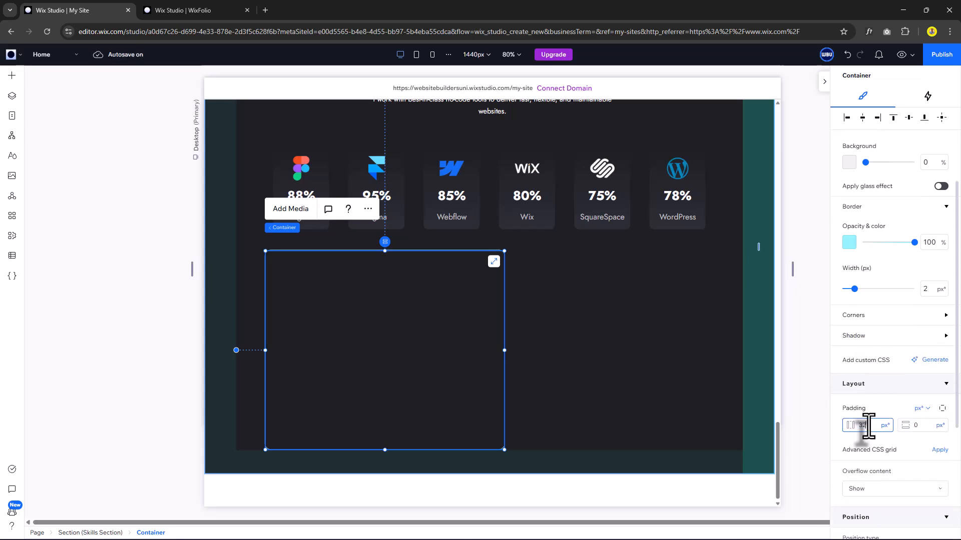
{"action": "key", "text": "Return"}
{"action": "left_click", "coordinate": [923, 425]}
{"action": "type", "text": "32"}
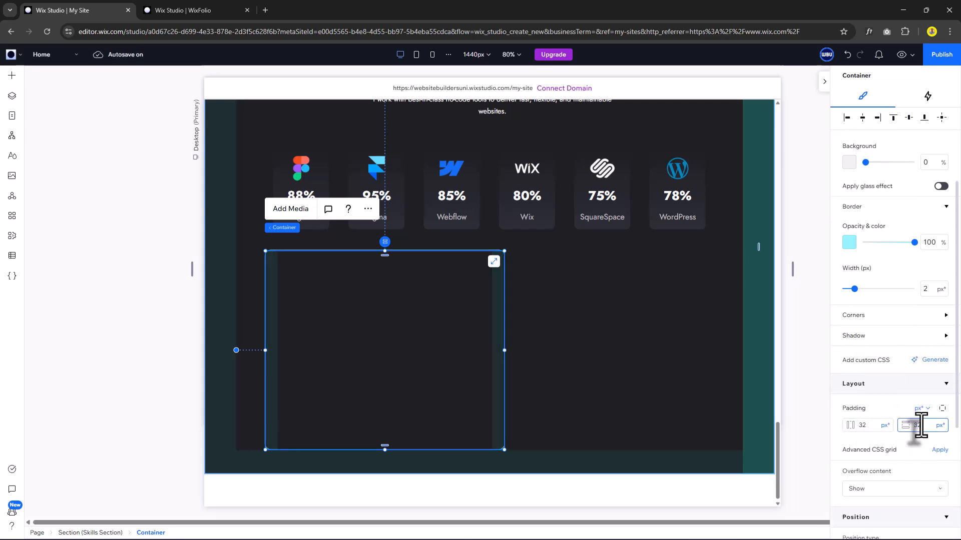
{"action": "key", "text": "Return"}
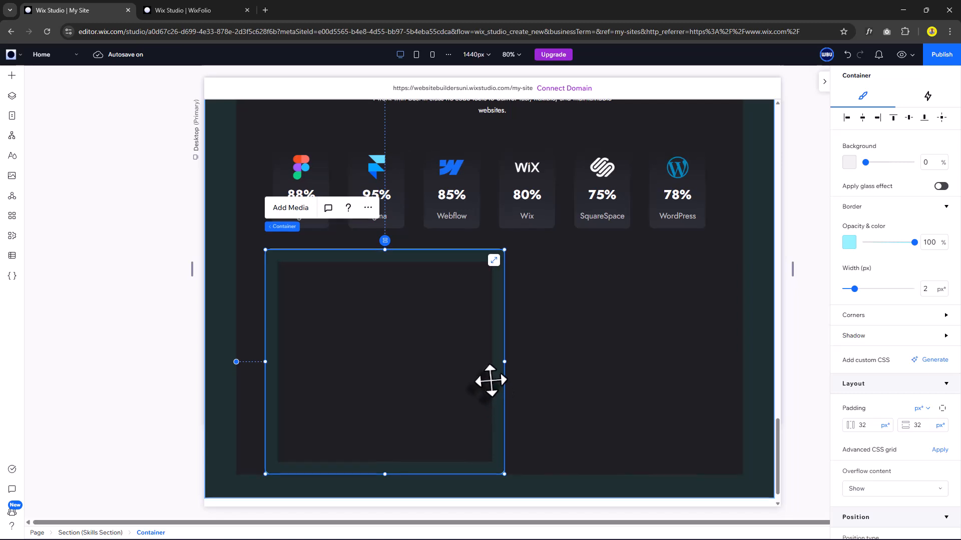
{"action": "scroll", "coordinate": [475, 368], "scroll_direction": "down", "scroll_amount": 1}
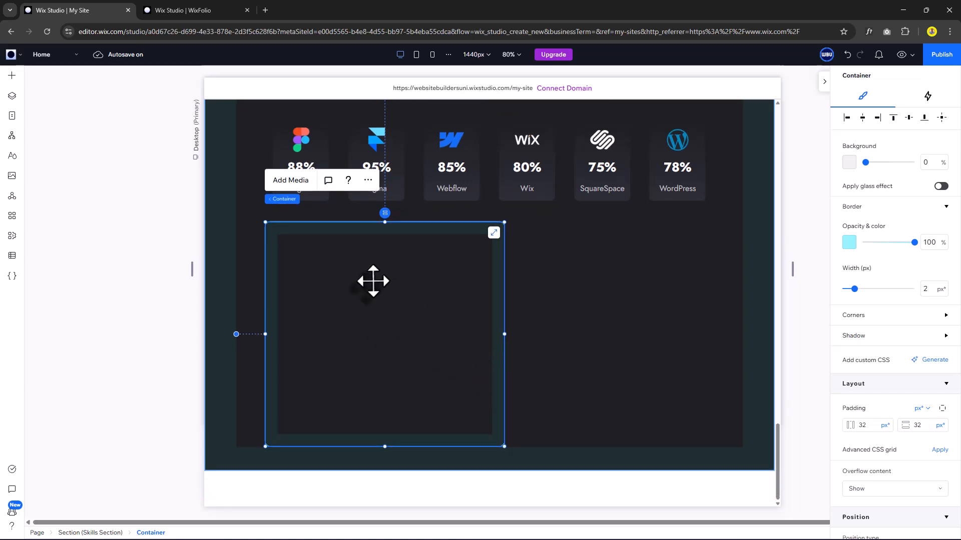
{"action": "left_click", "coordinate": [11, 79]}
{"action": "left_click_drag", "start_coordinate": [186, 141], "coordinate": [279, 264]}
Make the title read 'Educational Background' in Heading 5 style.
{"action": "type", "text": "Educational Background"}
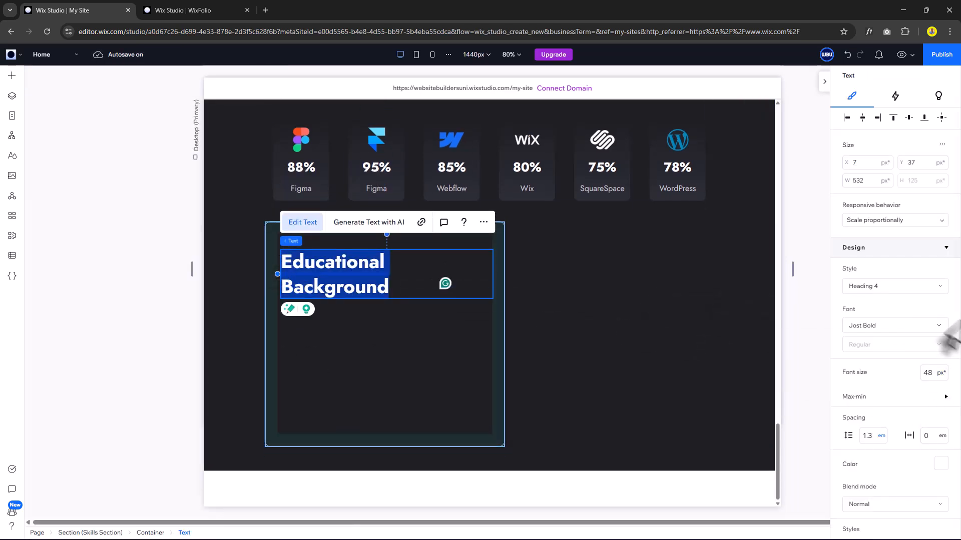
{"action": "left_click", "coordinate": [881, 286]}
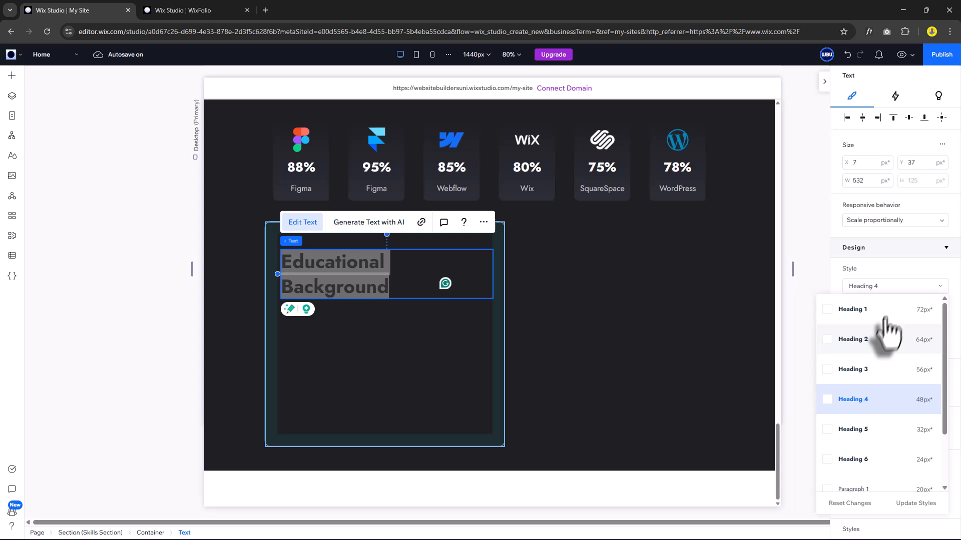
{"action": "left_click", "coordinate": [868, 429]}
{"action": "left_click", "coordinate": [346, 330]}
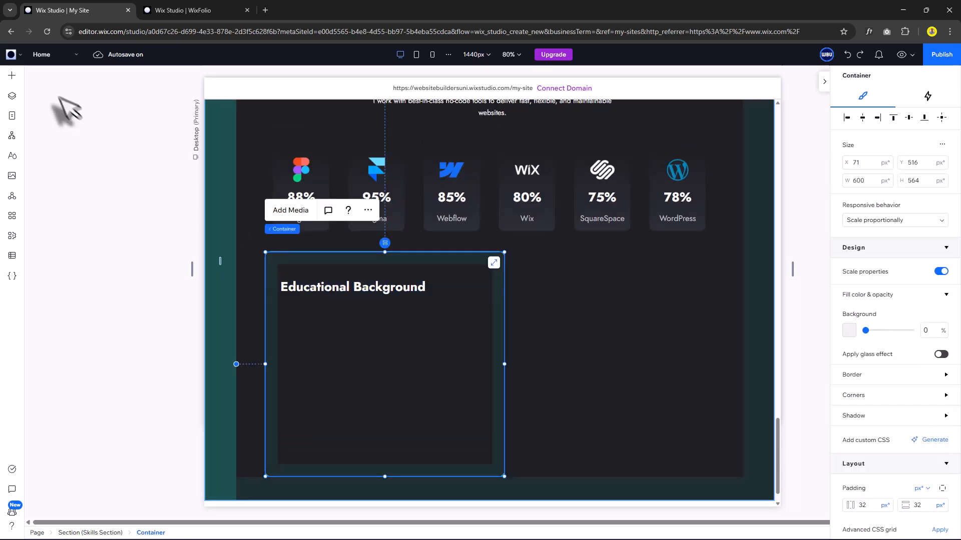
Add a paragraph reading '2015 - 2019' inside the container.
{"action": "left_click", "coordinate": [13, 83]}
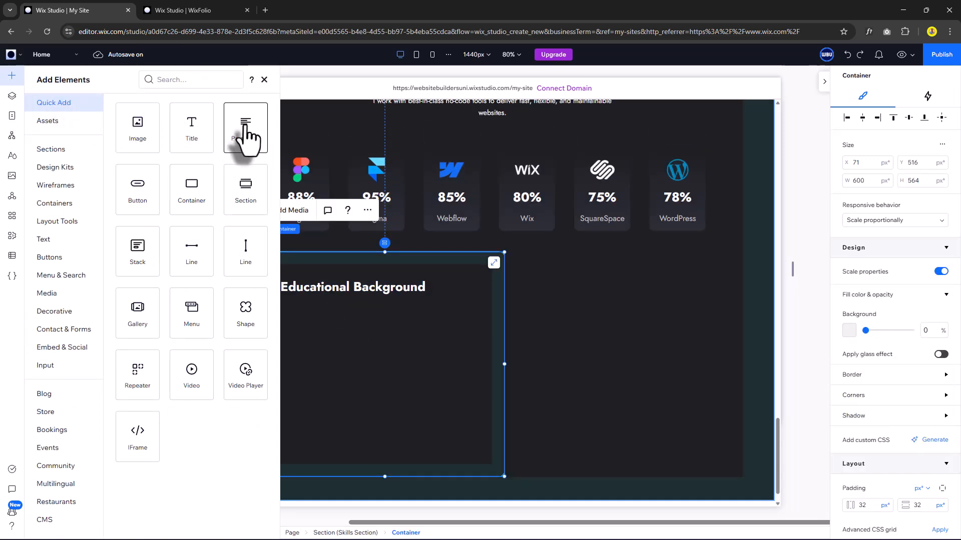
{"action": "left_click_drag", "start_coordinate": [245, 131], "coordinate": [352, 340]}
{"action": "double_click", "coordinate": [352, 336]}
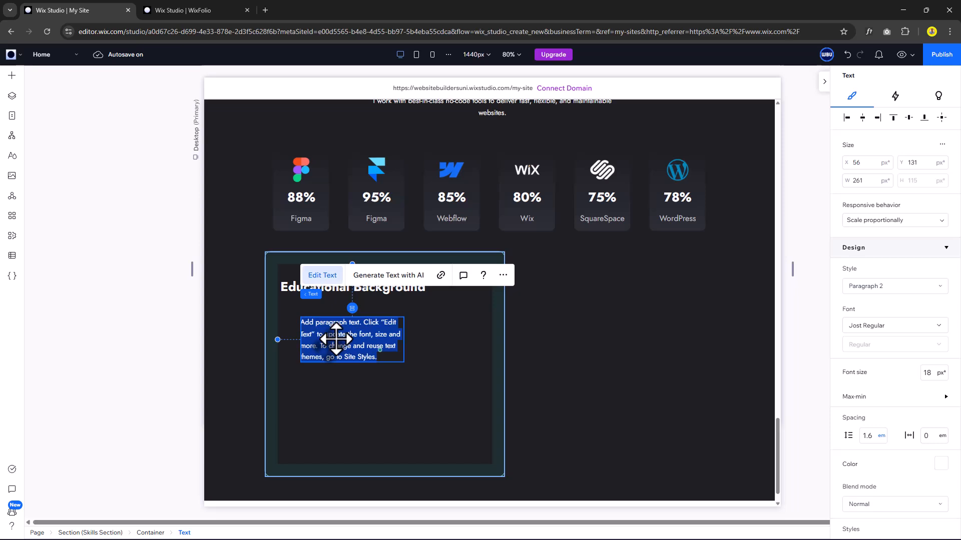
{"action": "type", "text": "2015"}
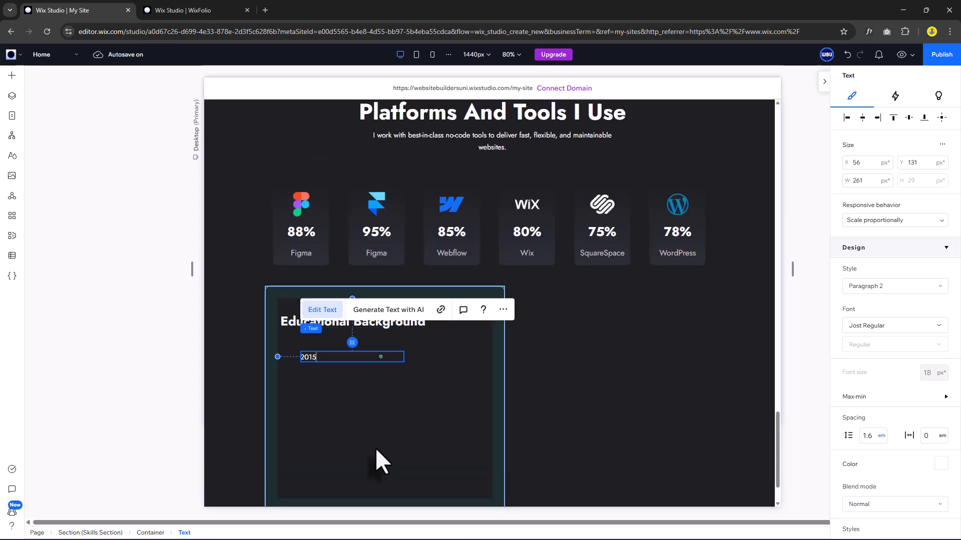
{"action": "type", "text": " - 2019"}
Color the '2015 - 2019' text gray and move it to the container's left edge.
{"action": "key", "text": "ctrl+a"}
{"action": "scroll", "coordinate": [901, 301], "scroll_direction": "down", "scroll_amount": 2}
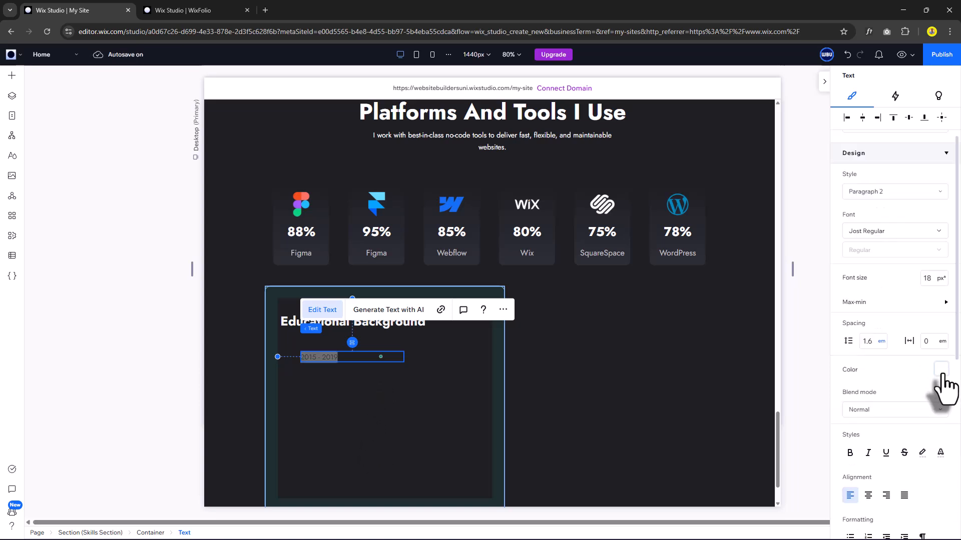
{"action": "left_click", "coordinate": [941, 369]}
{"action": "left_click", "coordinate": [895, 432]}
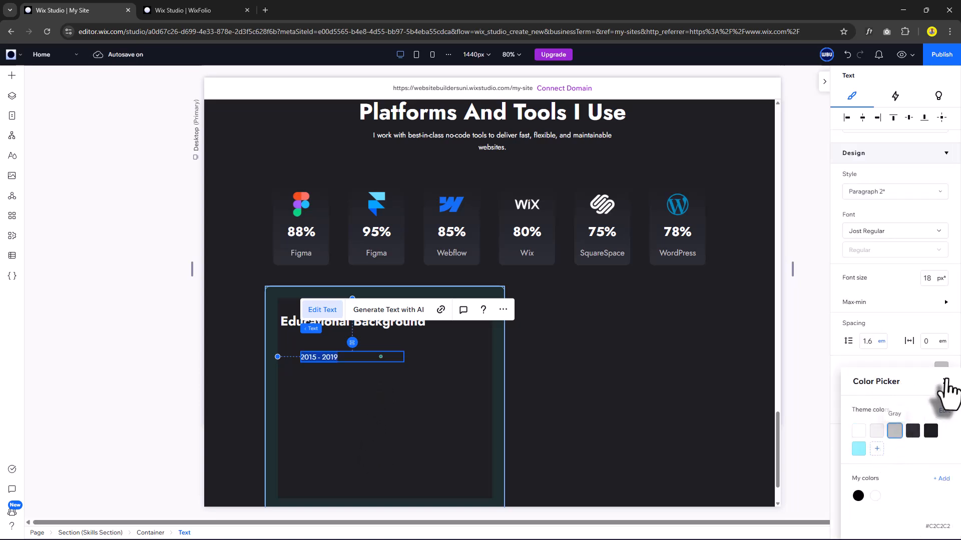
{"action": "left_click", "coordinate": [946, 381]}
{"action": "left_click", "coordinate": [335, 376]}
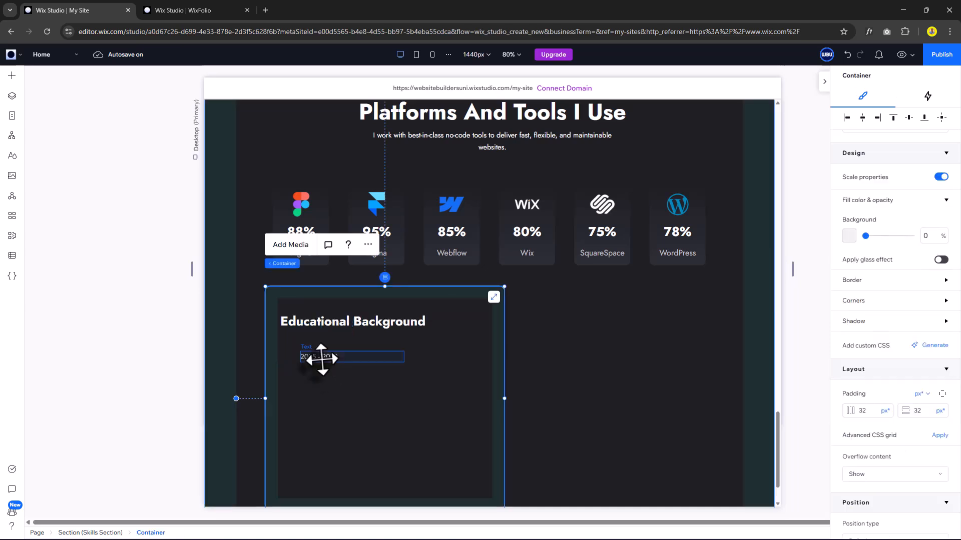
{"action": "left_click_drag", "start_coordinate": [324, 358], "coordinate": [317, 355]}
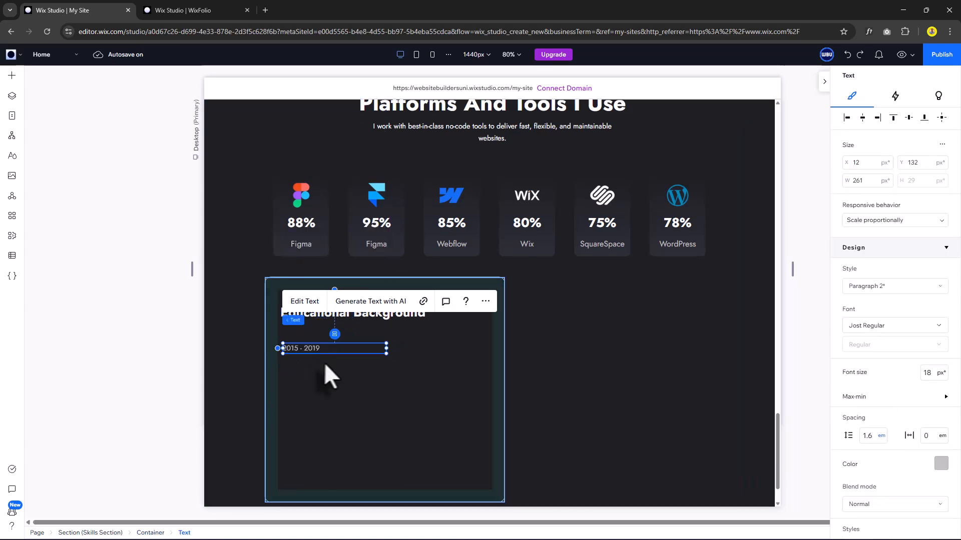
Duplicate the years text beside it, change it to '4.50/5.0', and color it Primary Blue.
{"action": "key", "text": "ctrl+d"}
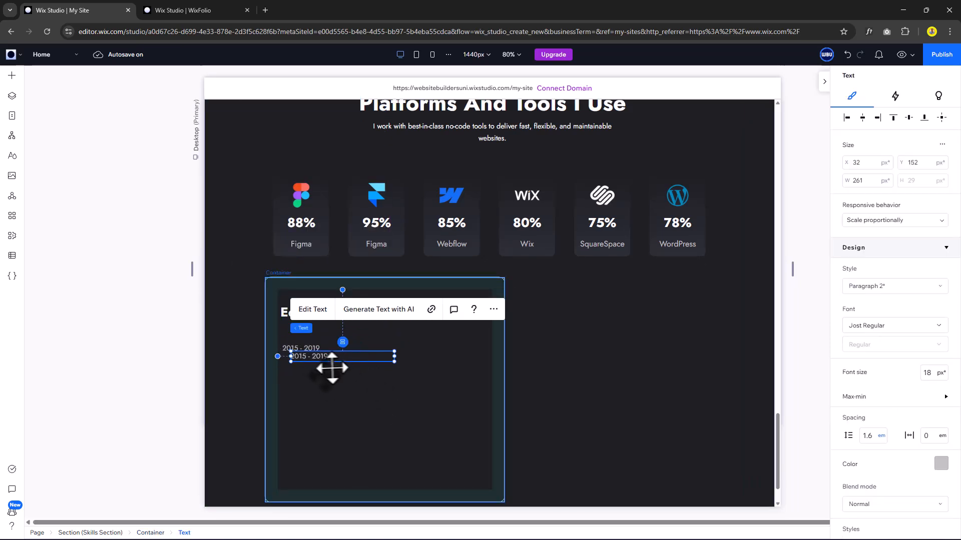
{"action": "left_click_drag", "start_coordinate": [325, 361], "coordinate": [416, 352]}
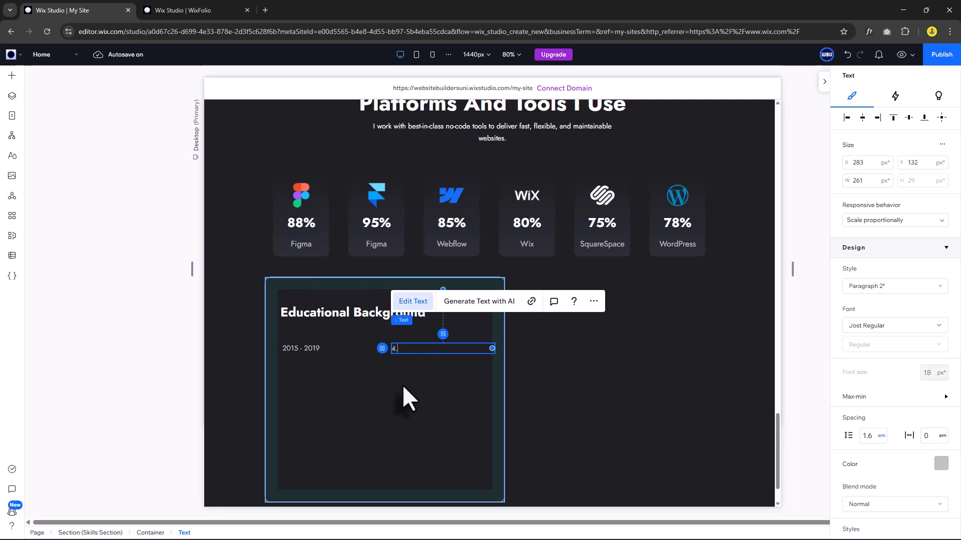
{"action": "type", "text": "50/5.0"}
{"action": "key", "text": "ctrl+a"}
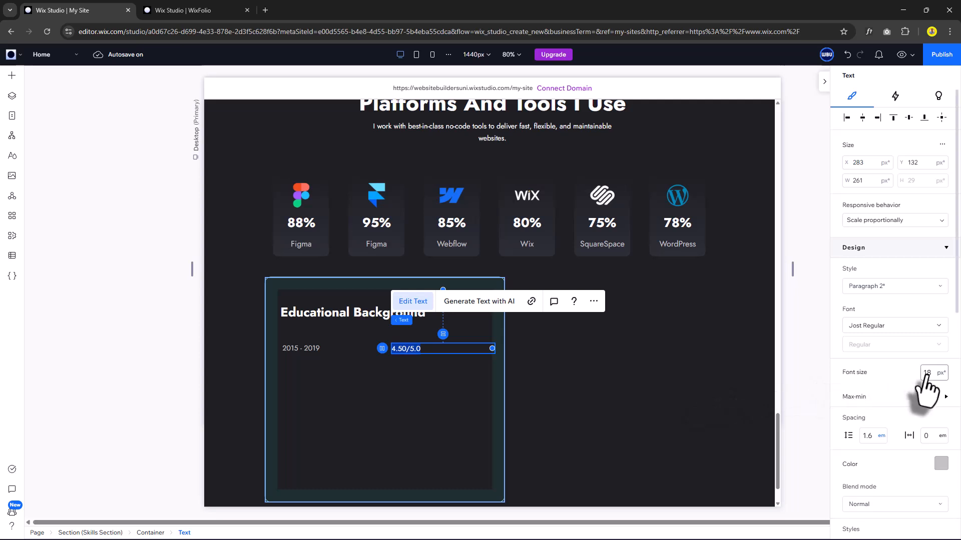
{"action": "scroll", "coordinate": [920, 428], "scroll_direction": "down", "scroll_amount": 1}
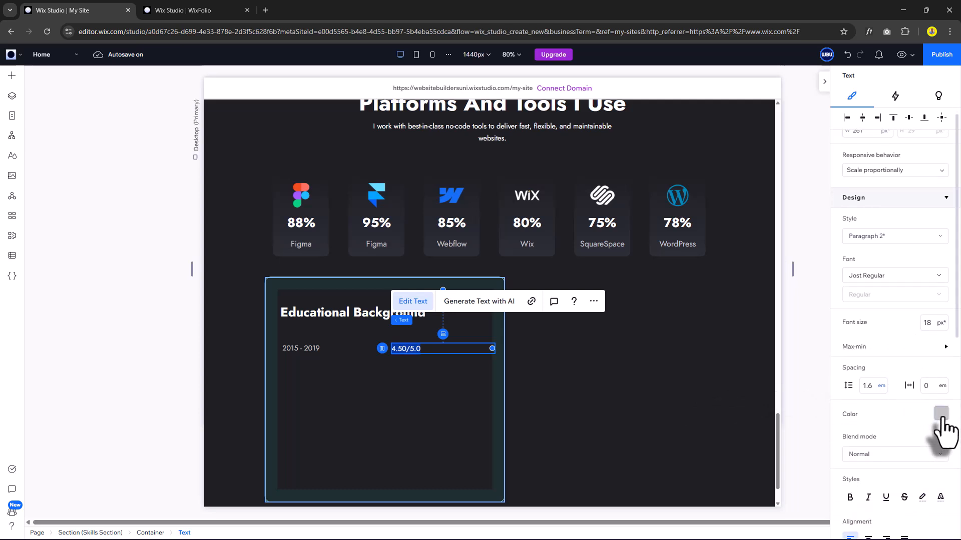
{"action": "left_click", "coordinate": [942, 416]}
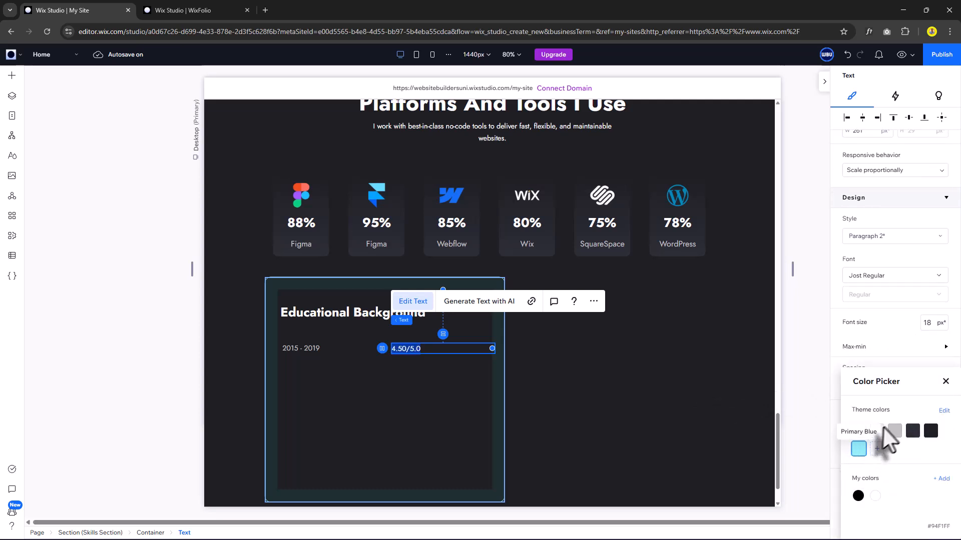
{"action": "left_click", "coordinate": [890, 241]}
Apply the Paragraph 1 style to the 4.50/5.0 grade.
{"action": "scroll", "coordinate": [878, 396], "scroll_direction": "down", "scroll_amount": 1}
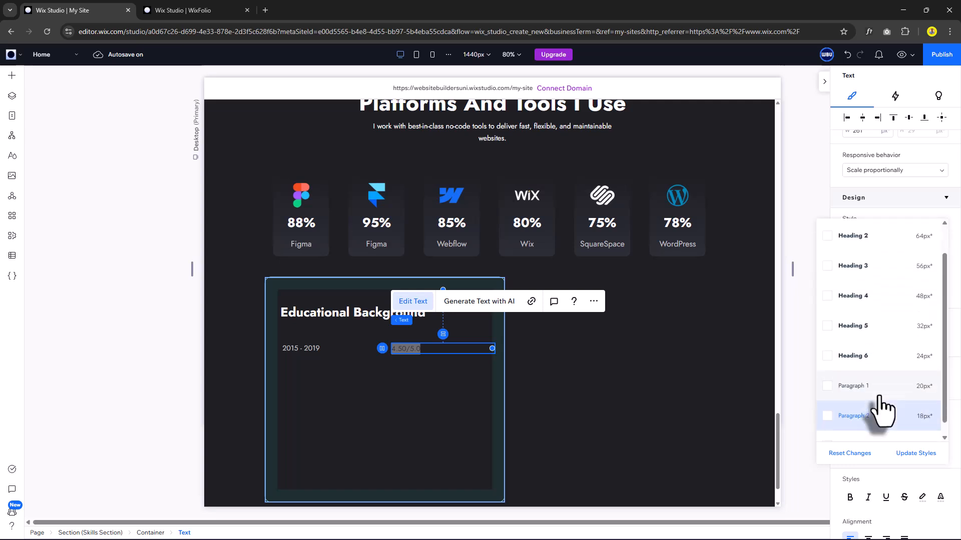
{"action": "scroll", "coordinate": [879, 397], "scroll_direction": "down", "scroll_amount": 1}
{"action": "left_click", "coordinate": [878, 371]}
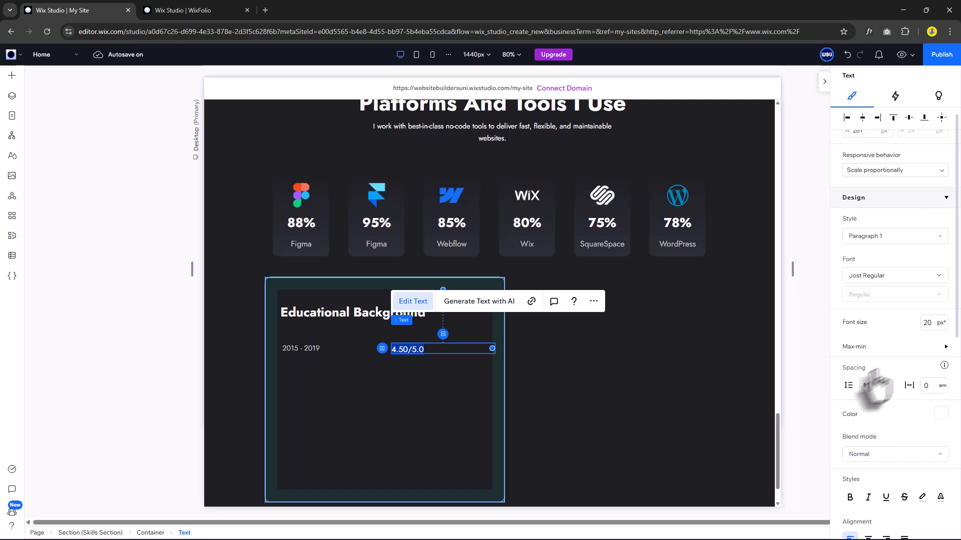
{"action": "left_click", "coordinate": [373, 381]}
Stack '2015 - 2019' and '4.50/5.0' into a horizontal row with the grade right-aligned.
{"action": "left_click", "coordinate": [344, 351]}
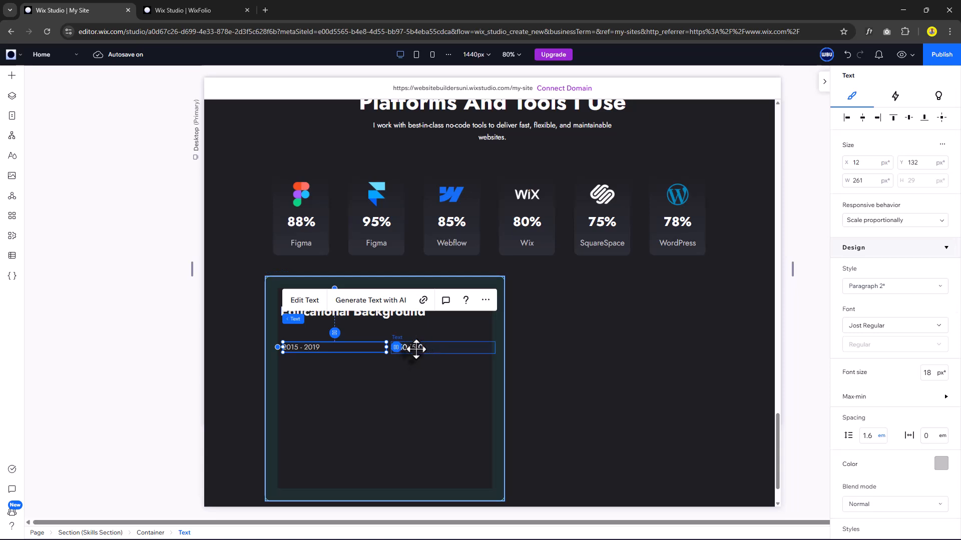
{"action": "left_click", "coordinate": [414, 349], "text": "shift"}
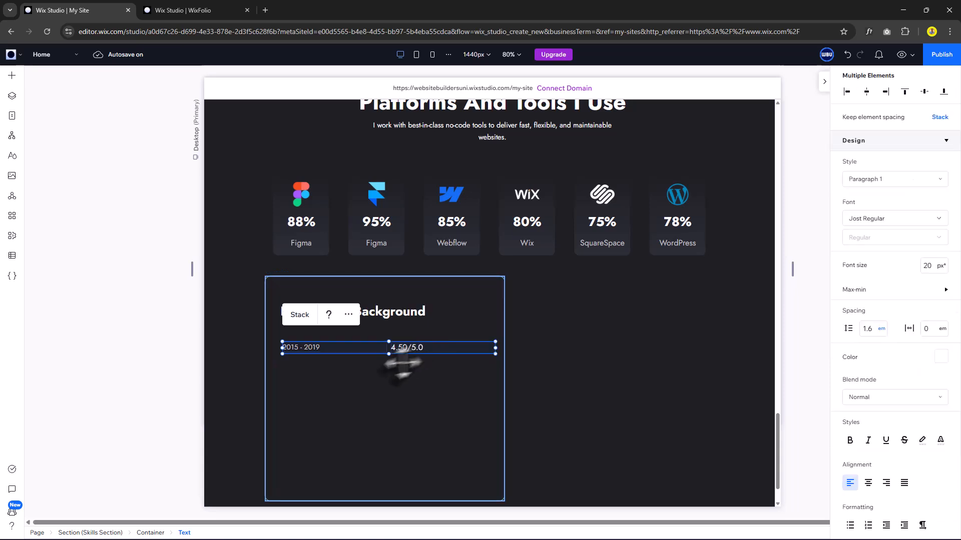
{"action": "left_click", "coordinate": [301, 317]}
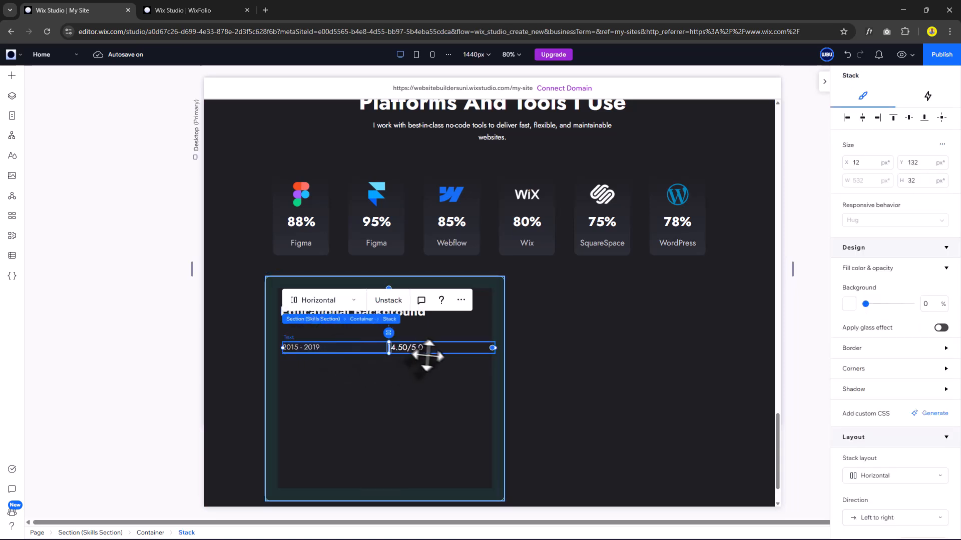
{"action": "left_click", "coordinate": [406, 348]}
{"action": "scroll", "coordinate": [857, 450], "scroll_direction": "down", "scroll_amount": 3}
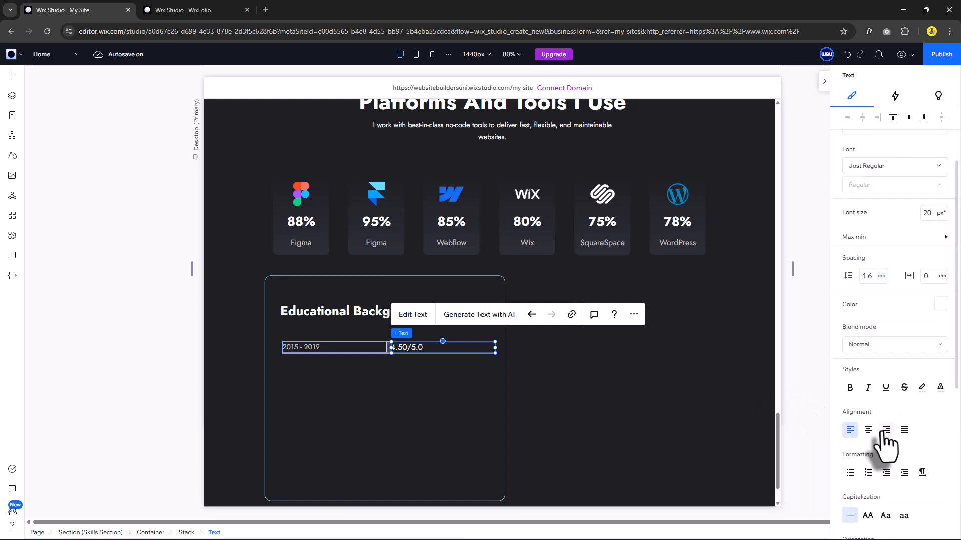
{"action": "left_click", "coordinate": [883, 434]}
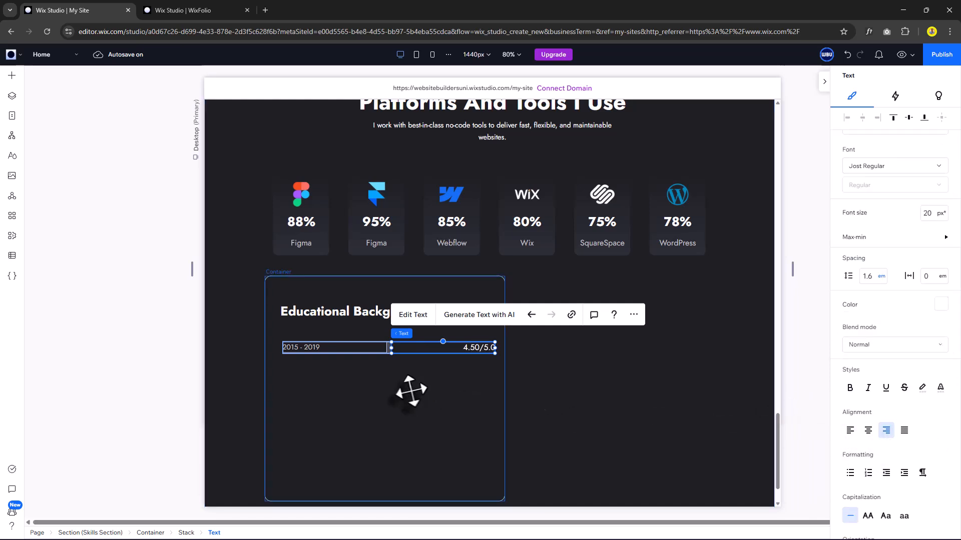
Centre the year and grade row horizontally within the container.
{"action": "left_click", "coordinate": [395, 384]}
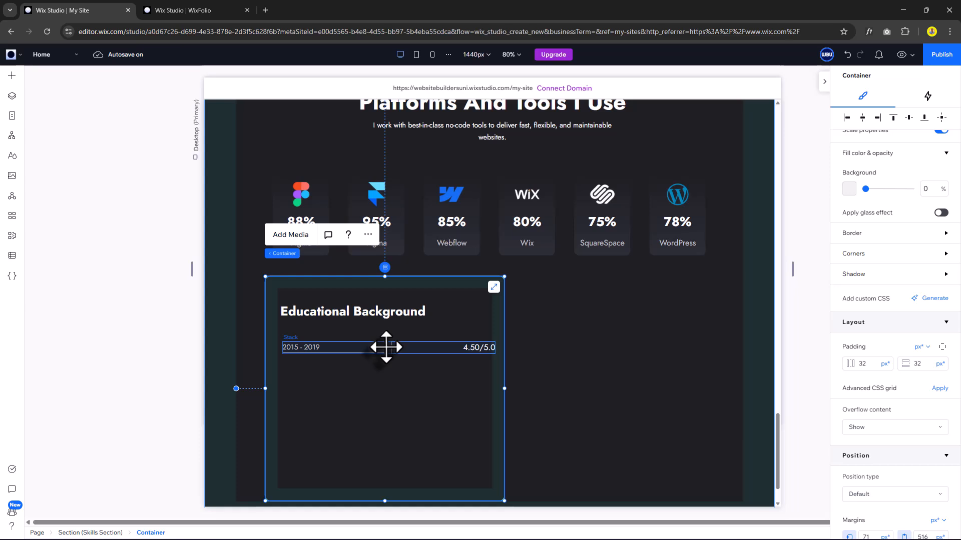
{"action": "left_click", "coordinate": [403, 354]}
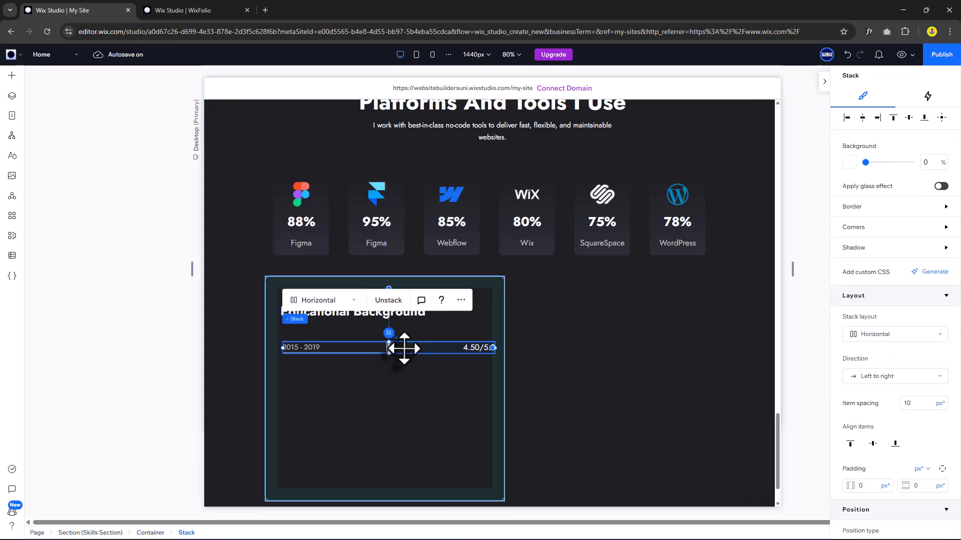
{"action": "left_click", "coordinate": [864, 124]}
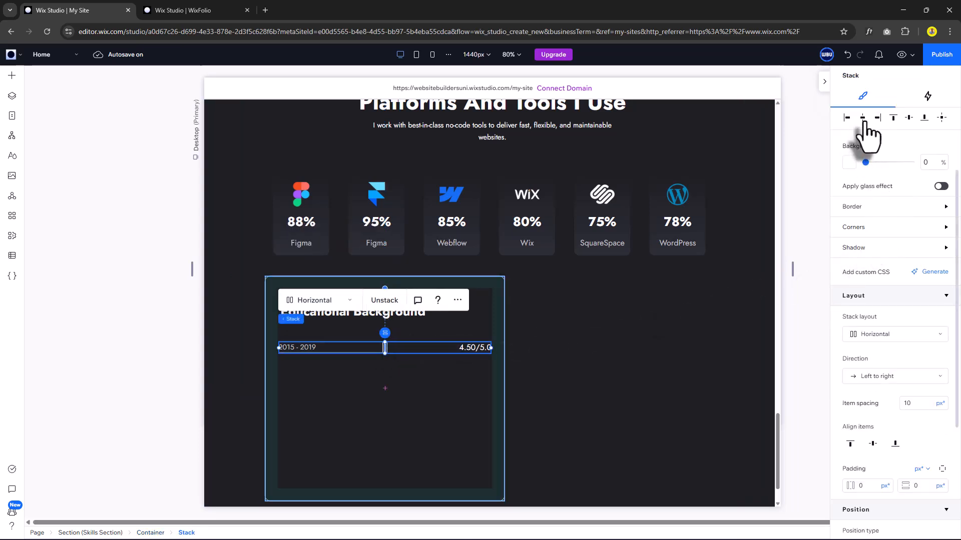
{"action": "scroll", "coordinate": [353, 261], "scroll_direction": "down", "scroll_amount": 1}
{"action": "left_click", "coordinate": [354, 261]}
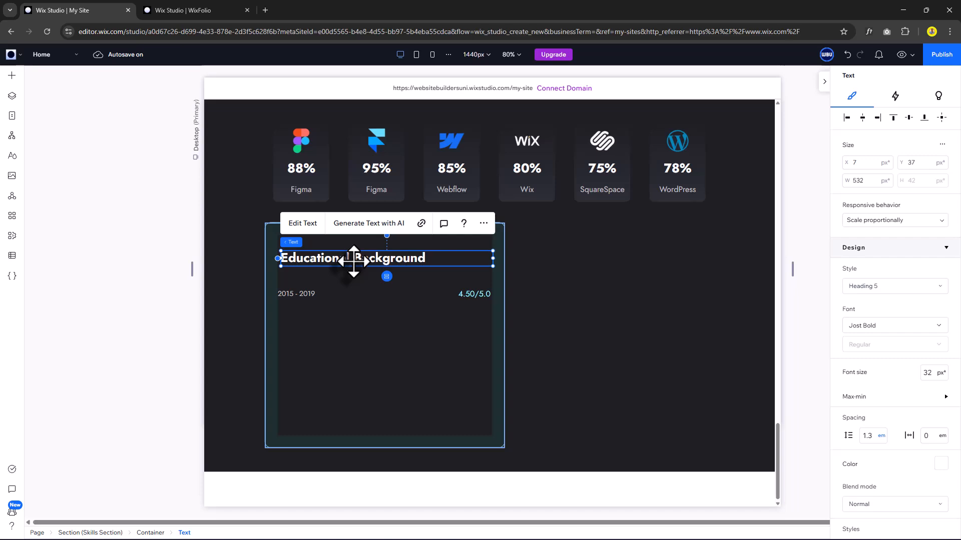
Copy the heading below the year row as 'BS in Computer Science of SE' in Heading 6.
{"action": "left_click_drag", "start_coordinate": [353, 261], "coordinate": [339, 330]}
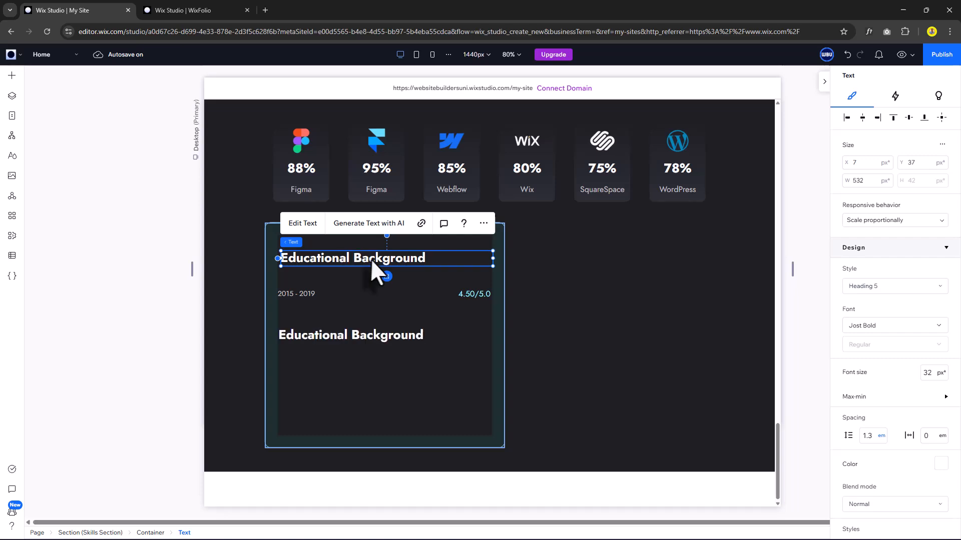
{"action": "double_click", "coordinate": [339, 336]}
{"action": "type", "text": "BS in Computer Science of CE"}
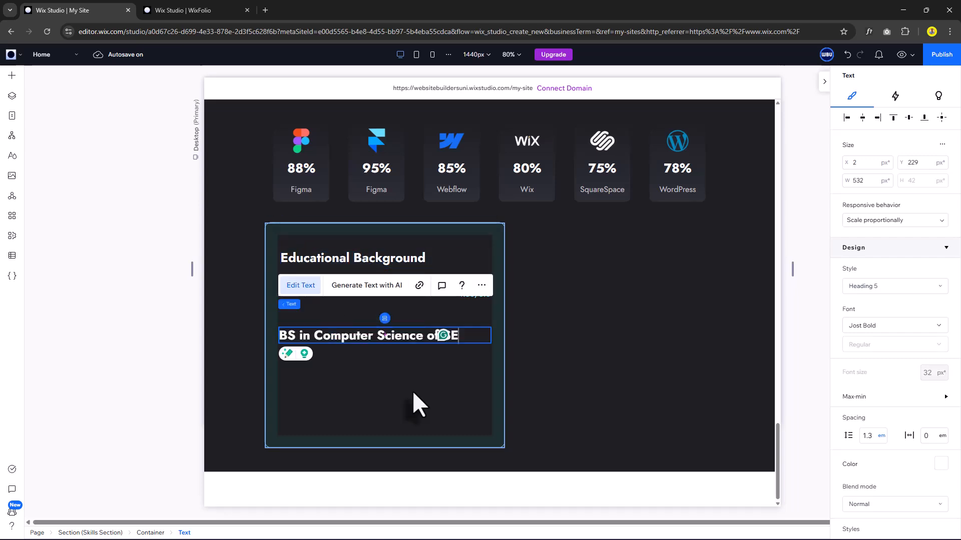
{"action": "left_click", "coordinate": [413, 353]}
{"action": "double_click", "coordinate": [413, 339]}
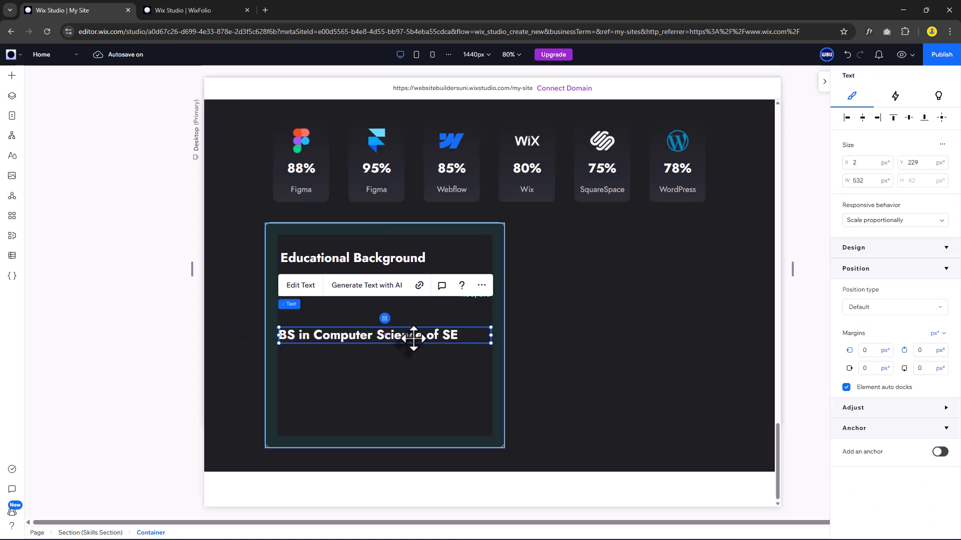
{"action": "left_click", "coordinate": [881, 290]}
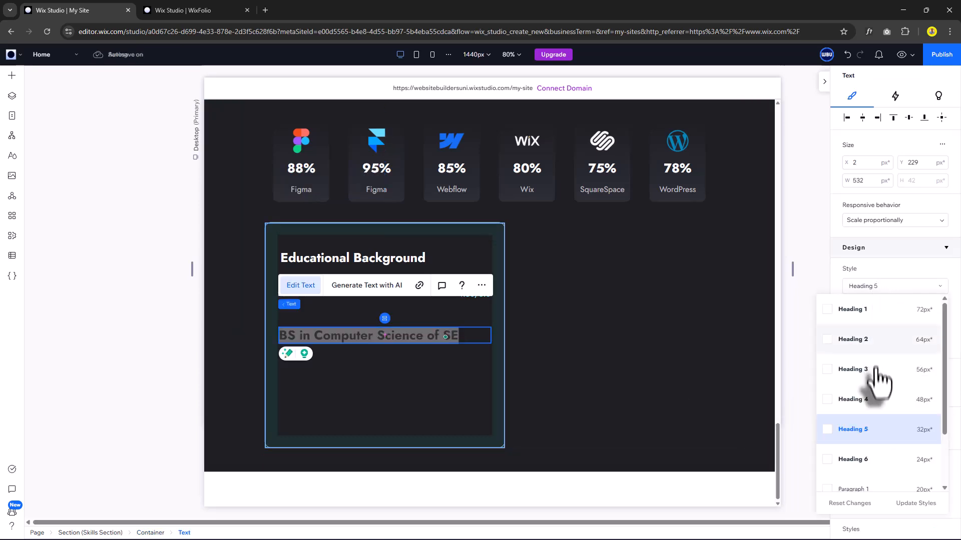
{"action": "scroll", "coordinate": [875, 401], "scroll_direction": "down", "scroll_amount": 2}
{"action": "left_click", "coordinate": [868, 396]}
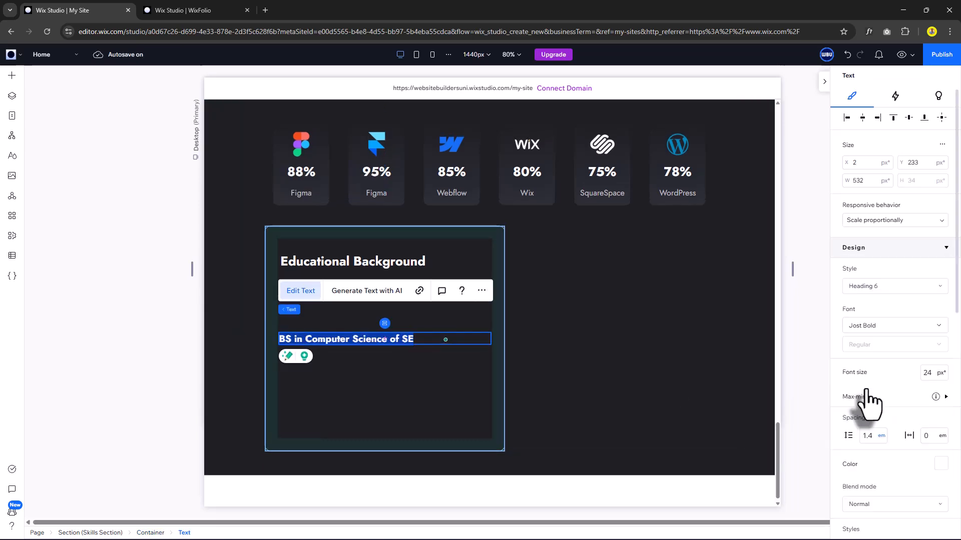
{"action": "left_click", "coordinate": [358, 340]}
Place a gray Paragraph 2 'University of Website Builders' line beneath the degree title.
{"action": "left_click_drag", "start_coordinate": [363, 323], "coordinate": [363, 332]}
{"action": "left_click", "coordinate": [868, 446]}
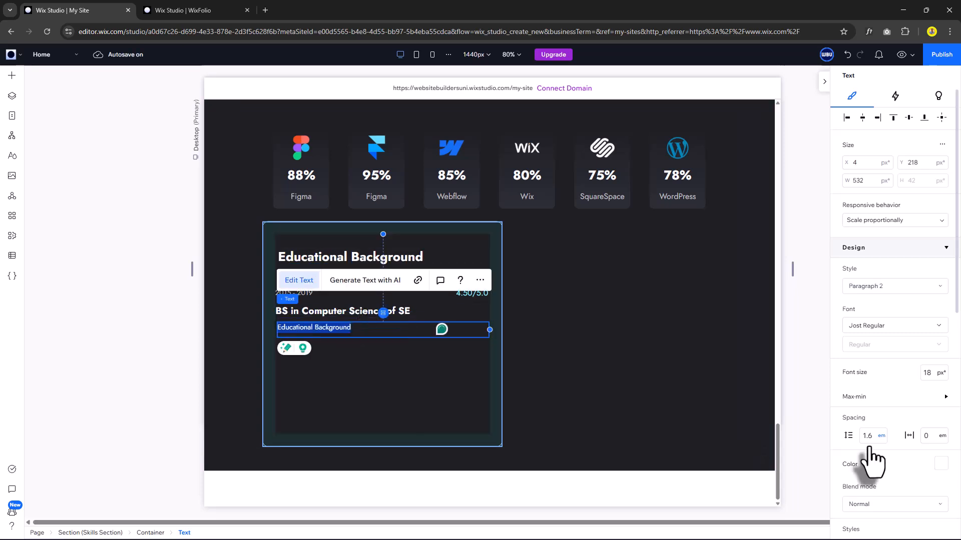
{"action": "scroll", "coordinate": [938, 413], "scroll_direction": "down", "scroll_amount": 2}
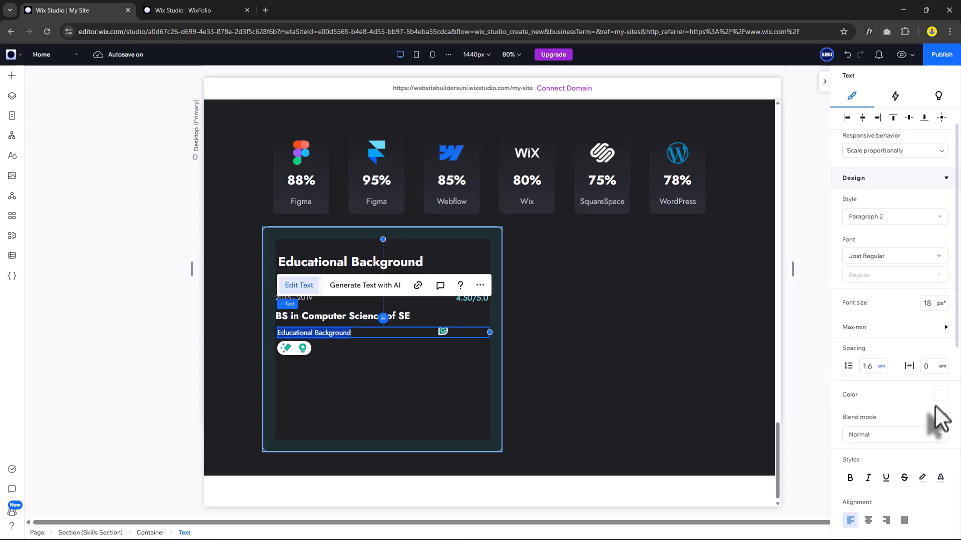
{"action": "scroll", "coordinate": [935, 404], "scroll_direction": "down", "scroll_amount": 2}
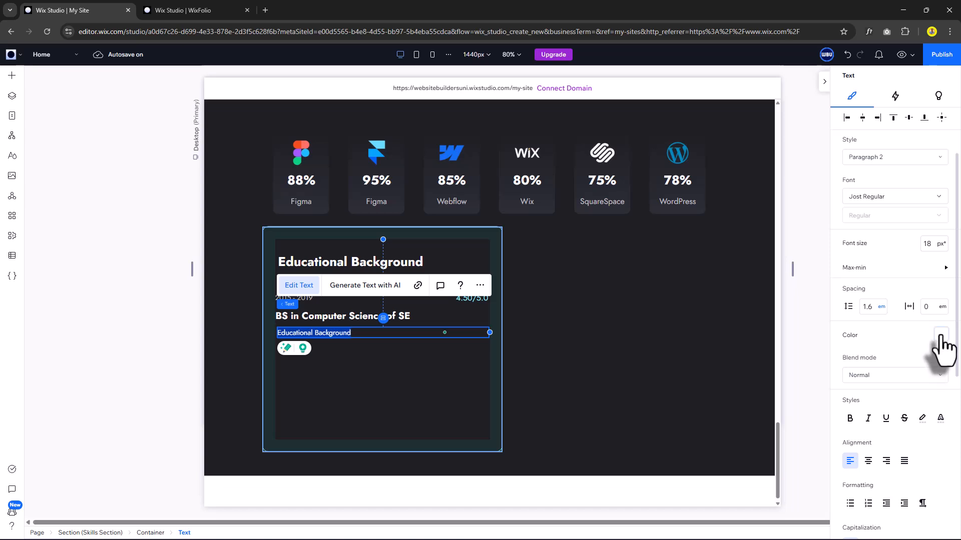
{"action": "left_click", "coordinate": [940, 335]}
{"action": "left_click", "coordinate": [895, 431]}
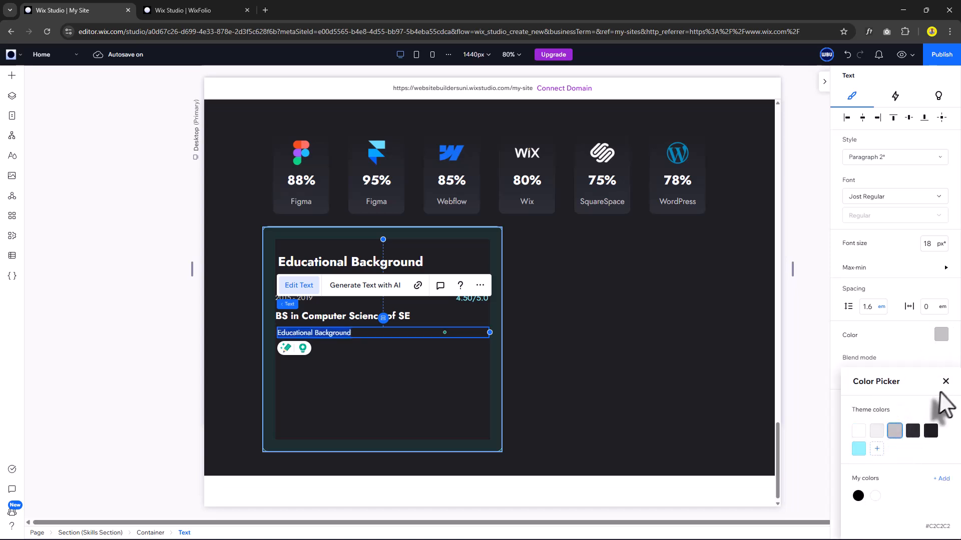
{"action": "left_click", "coordinate": [945, 382]}
{"action": "key", "text": "Escape"}
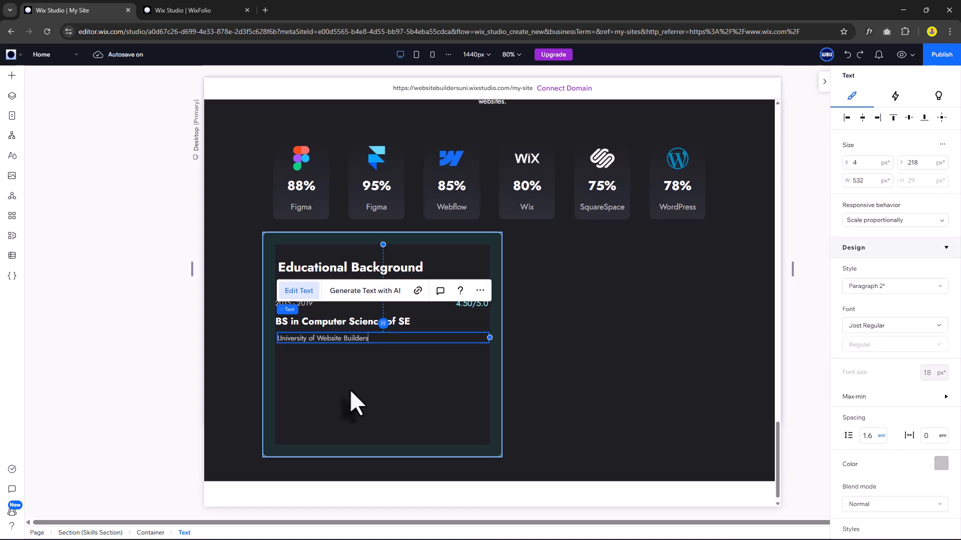
{"action": "left_click", "coordinate": [329, 324], "text": "shift"}
Stack the year row, degree title and university line vertically with 16 px spacing.
{"action": "left_click", "coordinate": [306, 304], "text": "shift"}
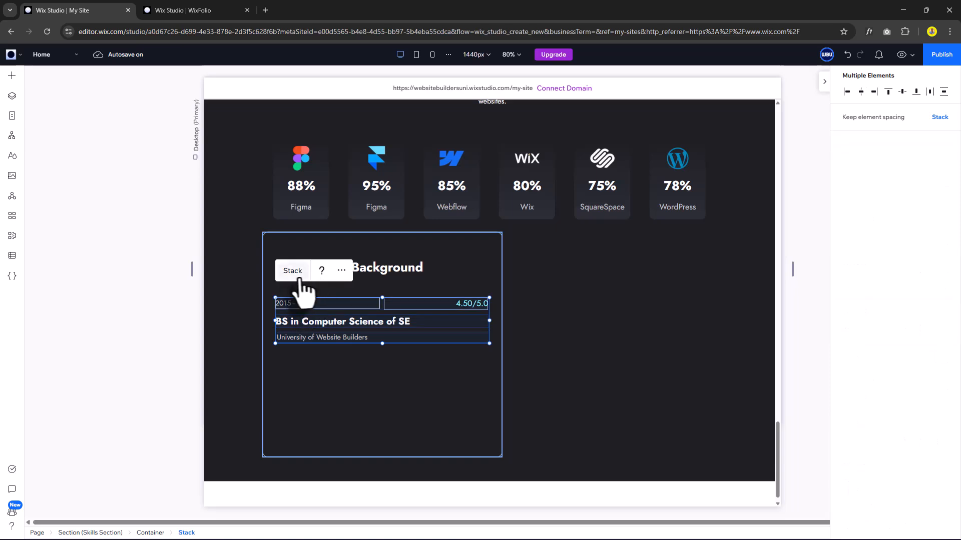
{"action": "left_click", "coordinate": [293, 271]}
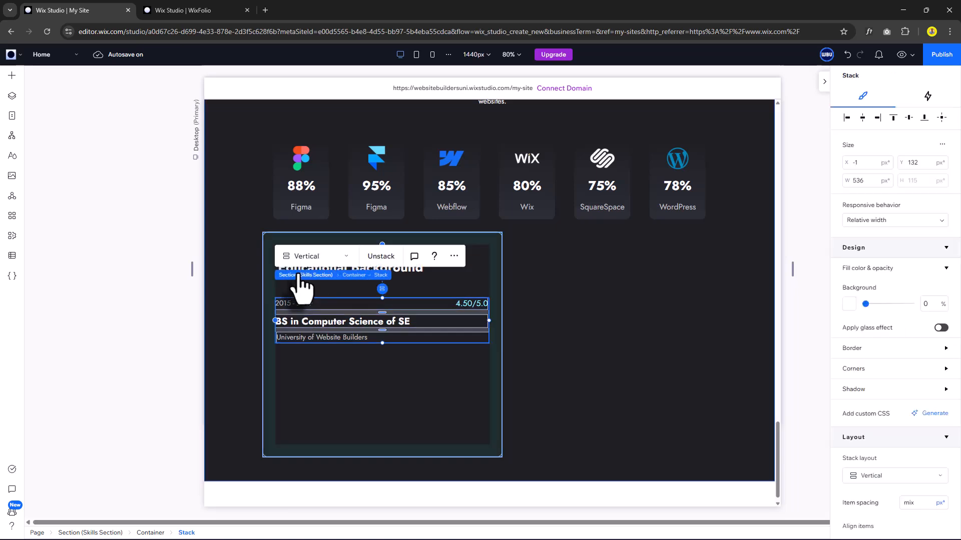
{"action": "scroll", "coordinate": [910, 440], "scroll_direction": "down", "scroll_amount": 1}
{"action": "scroll", "coordinate": [910, 440], "scroll_direction": "down", "scroll_amount": 2}
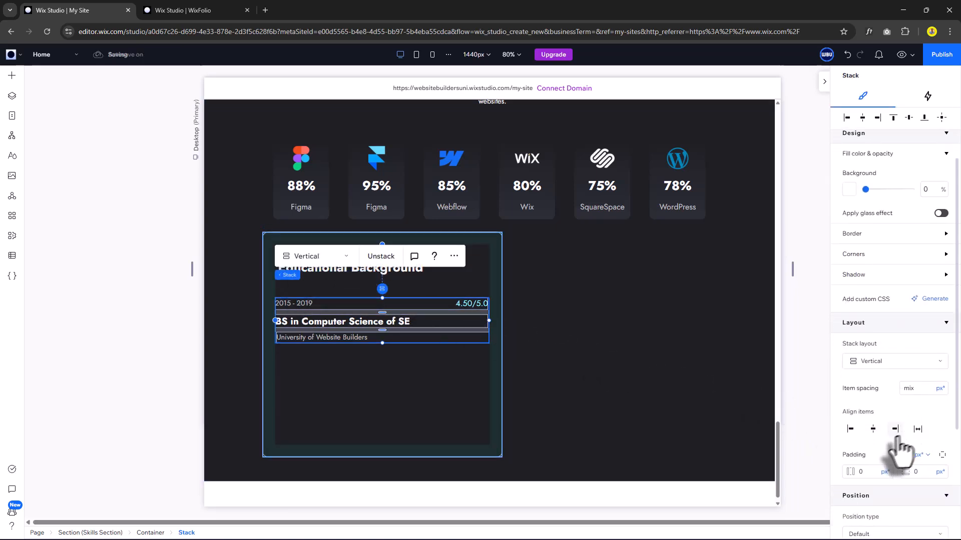
{"action": "left_click", "coordinate": [913, 383]}
{"action": "type", "text": "16"}
{"action": "key", "text": "Return"}
{"action": "left_click_drag", "start_coordinate": [382, 334], "coordinate": [407, 403]}
Duplicate the degree entry and add an off-white horizontal divider line to the card.
{"action": "key", "text": "ctrl+d"}
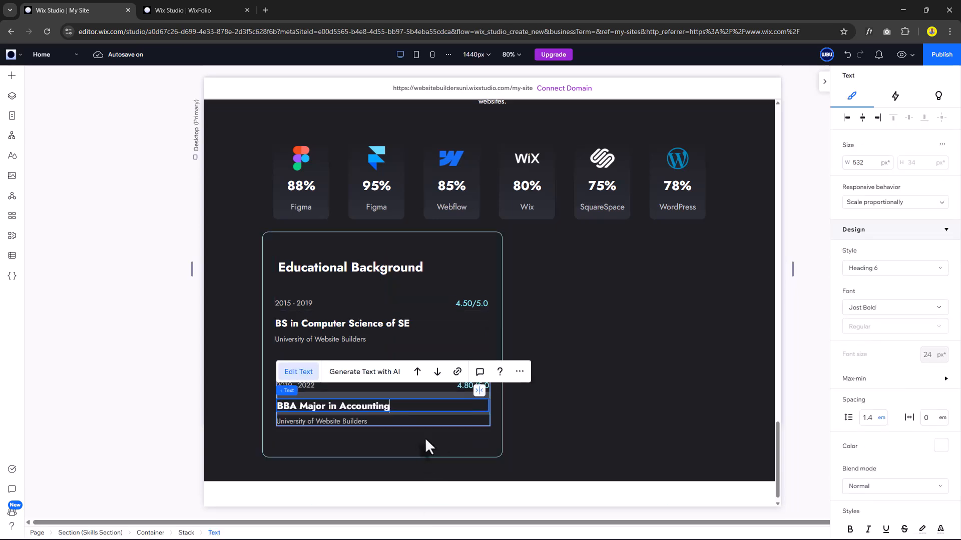
{"action": "left_click", "coordinate": [426, 439]}
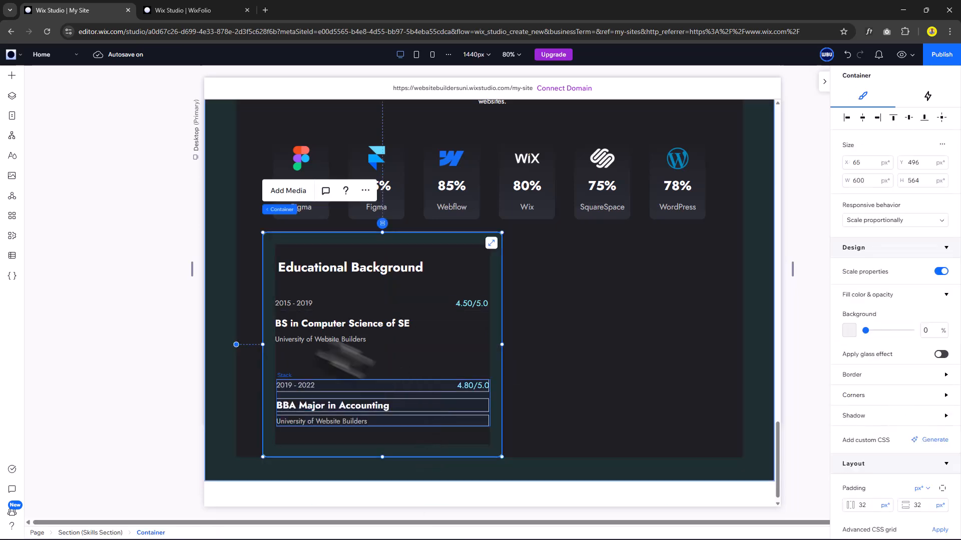
{"action": "left_click", "coordinate": [12, 75]}
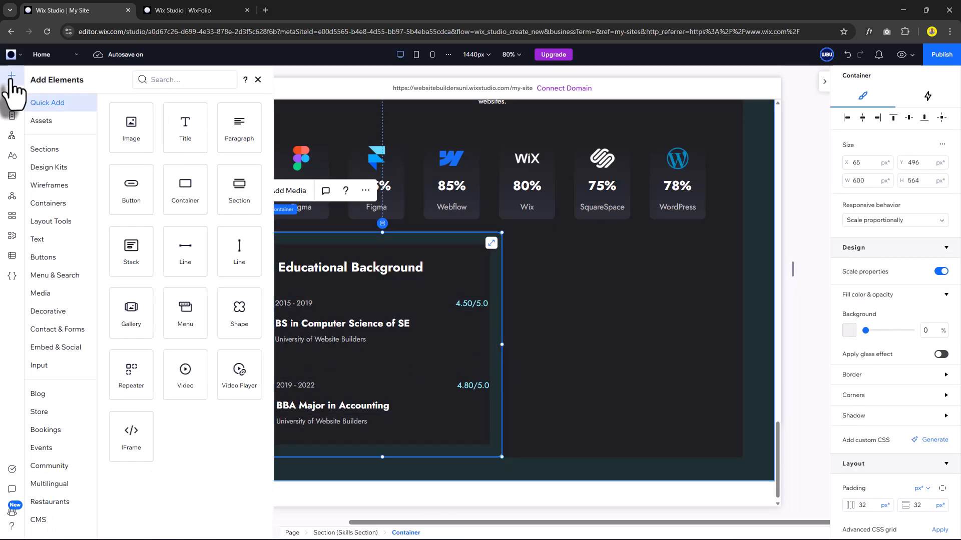
{"action": "left_click_drag", "start_coordinate": [192, 250], "coordinate": [351, 364]}
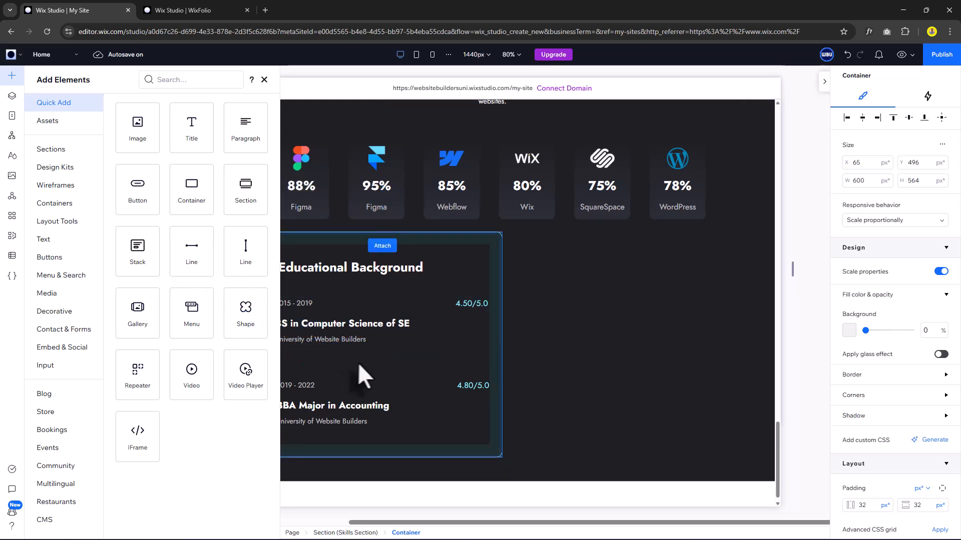
{"action": "left_click", "coordinate": [848, 337]}
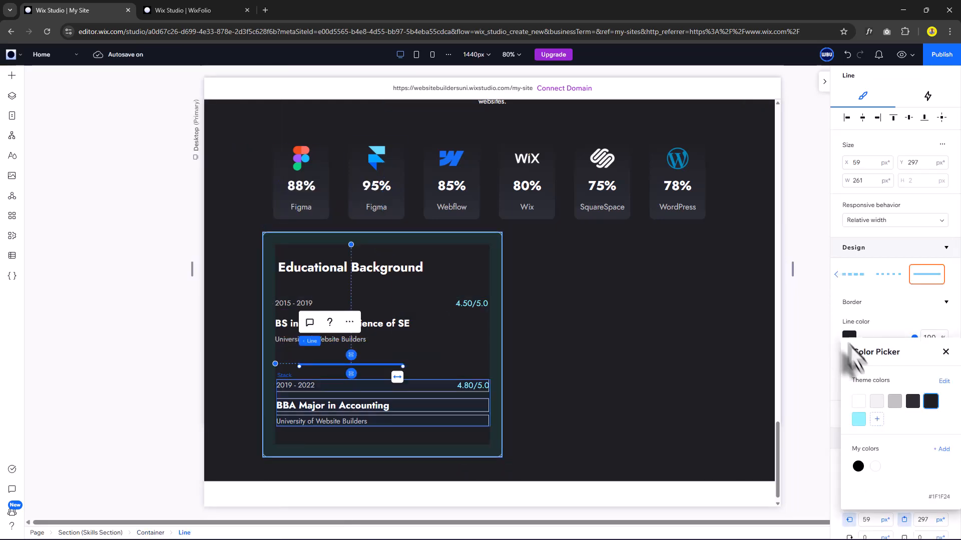
{"action": "left_click", "coordinate": [876, 406]}
Stack both entries, the divider and the Educational Background heading, centred vertically in the card.
{"action": "left_click", "coordinate": [385, 368]}
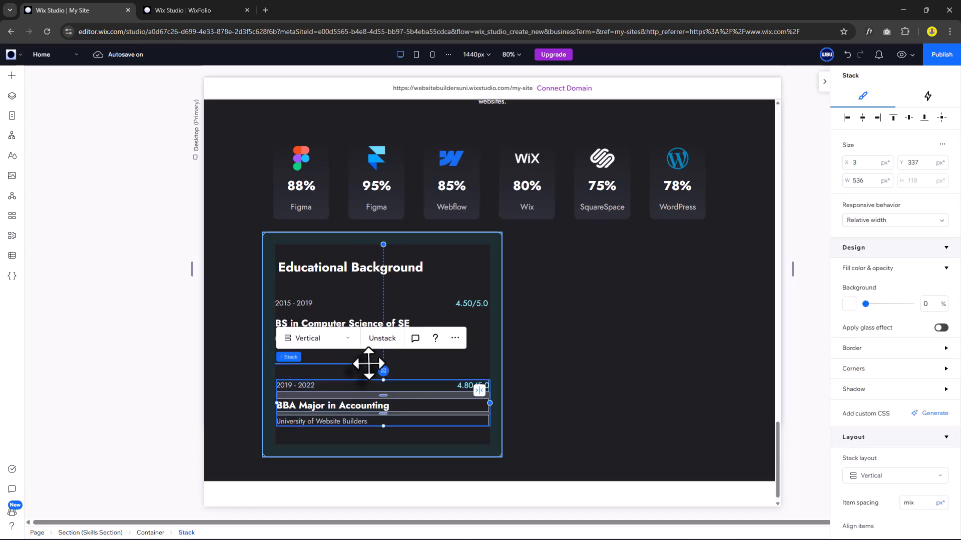
{"action": "left_click", "coordinate": [369, 364], "text": "shift"}
{"action": "left_click", "coordinate": [429, 318], "text": "shift"}
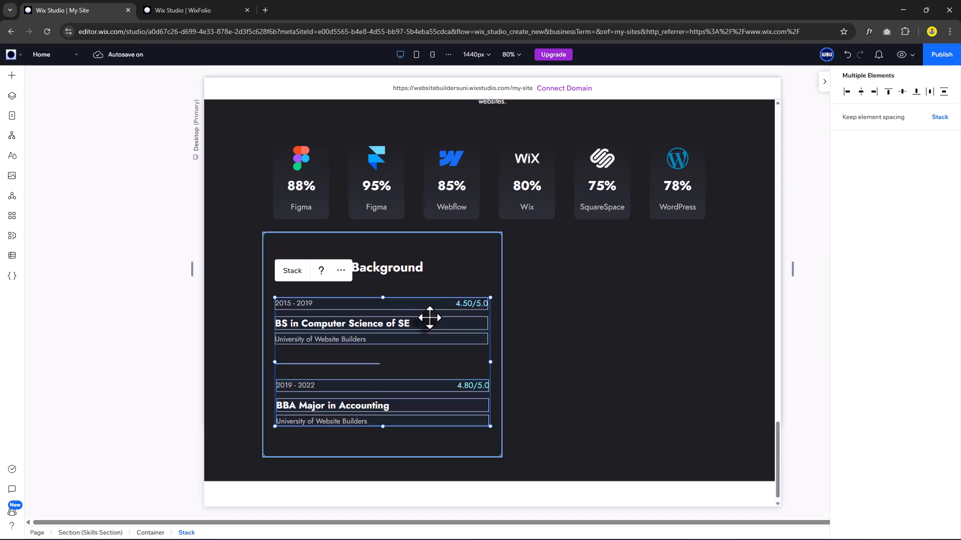
{"action": "left_click", "coordinate": [293, 273]}
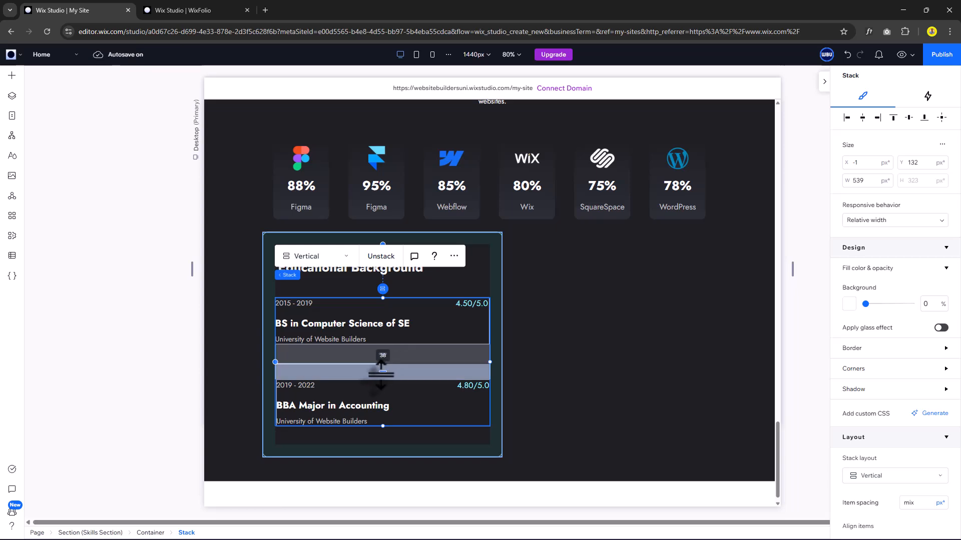
{"action": "left_click_drag", "start_coordinate": [381, 373], "coordinate": [378, 374]}
{"action": "left_click", "coordinate": [383, 289]}
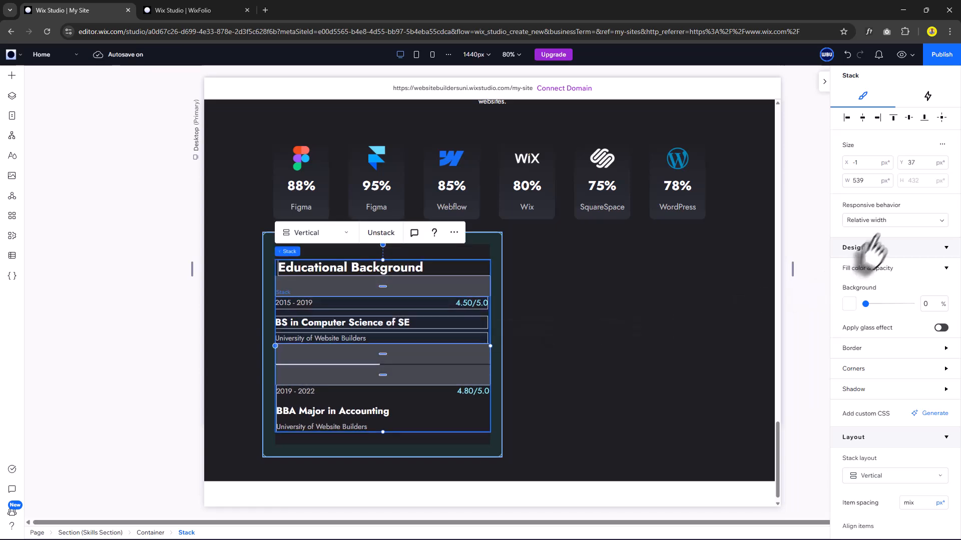
{"action": "left_click", "coordinate": [909, 124]}
Copy the Educational Background card and place the pasted duplicate beside the original.
{"action": "left_click", "coordinate": [527, 411]}
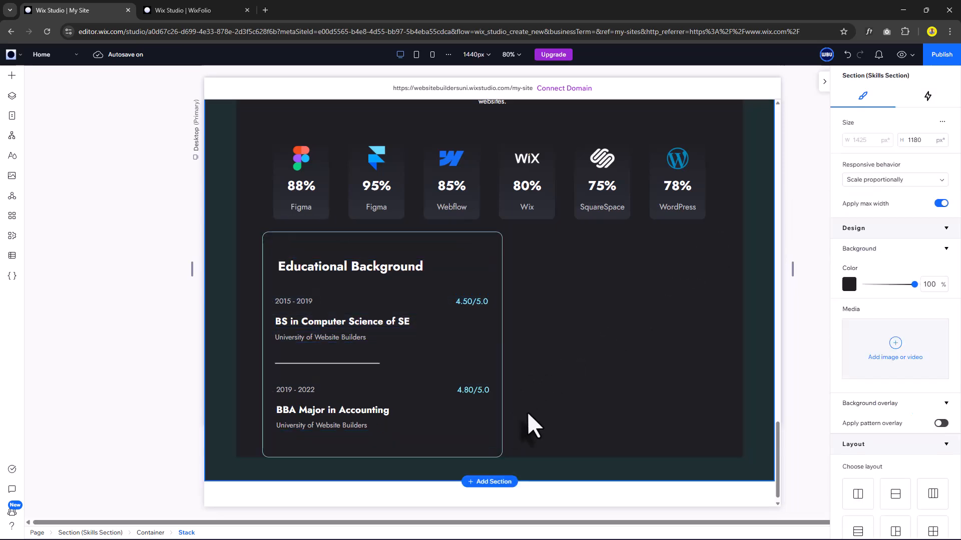
{"action": "left_click", "coordinate": [472, 439]}
{"action": "right_click", "coordinate": [471, 440]}
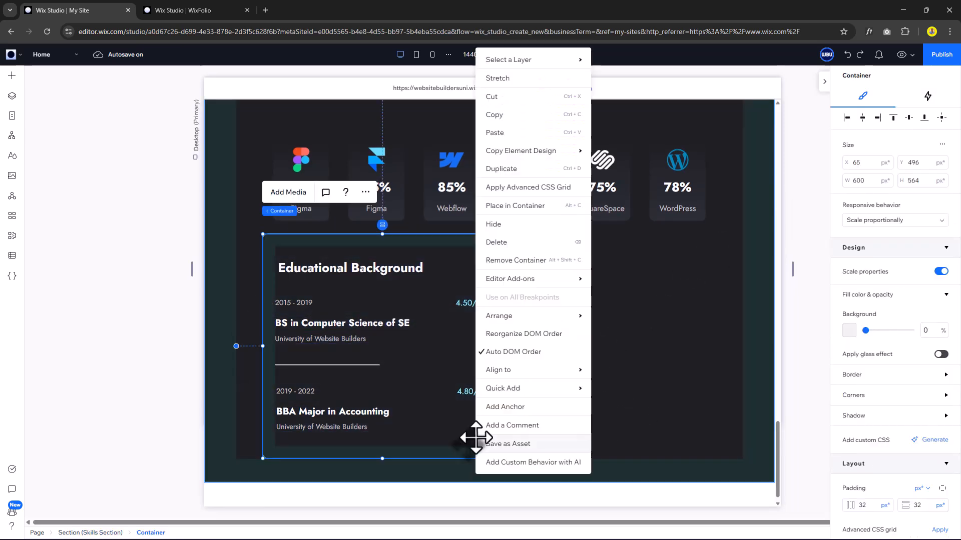
{"action": "left_click", "coordinate": [519, 118]}
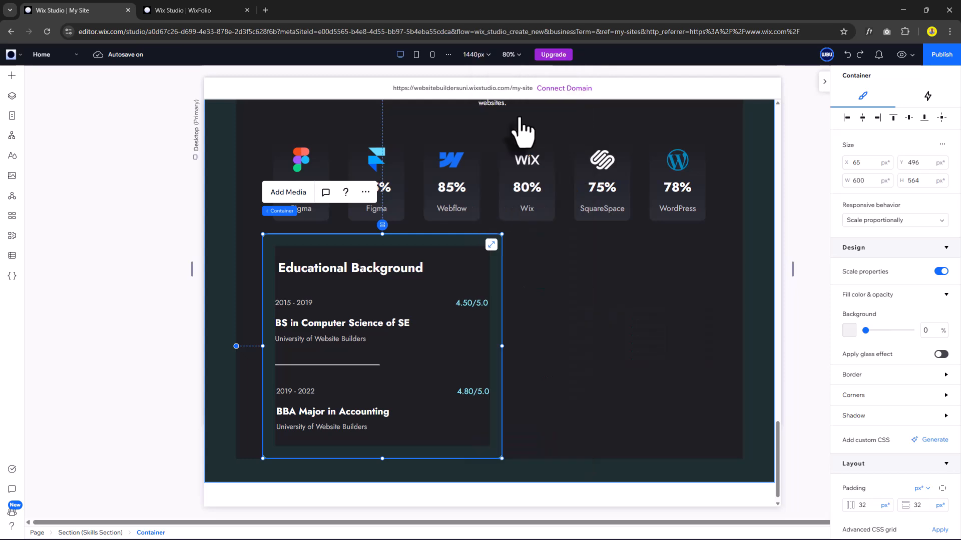
{"action": "key", "text": "ctrl+v"}
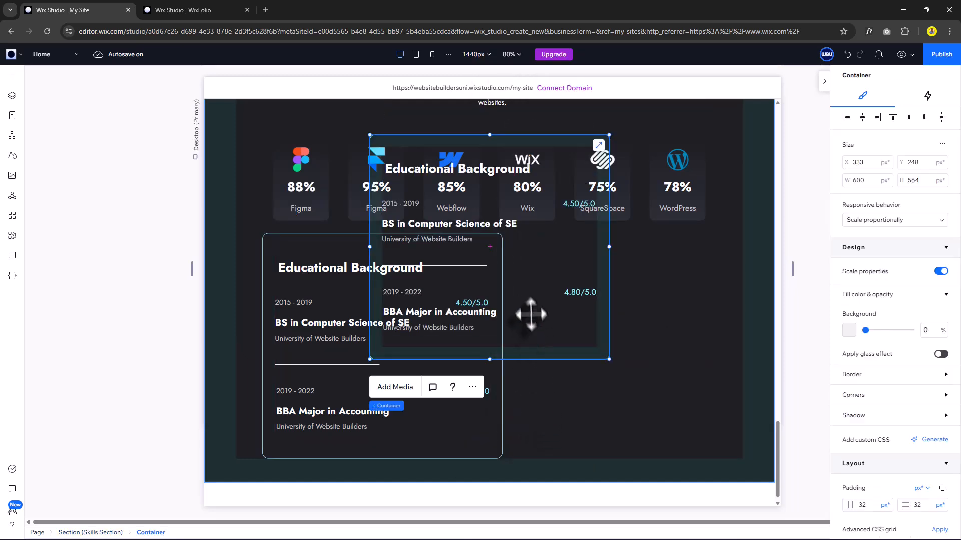
{"action": "left_click_drag", "start_coordinate": [544, 342], "coordinate": [687, 441]}
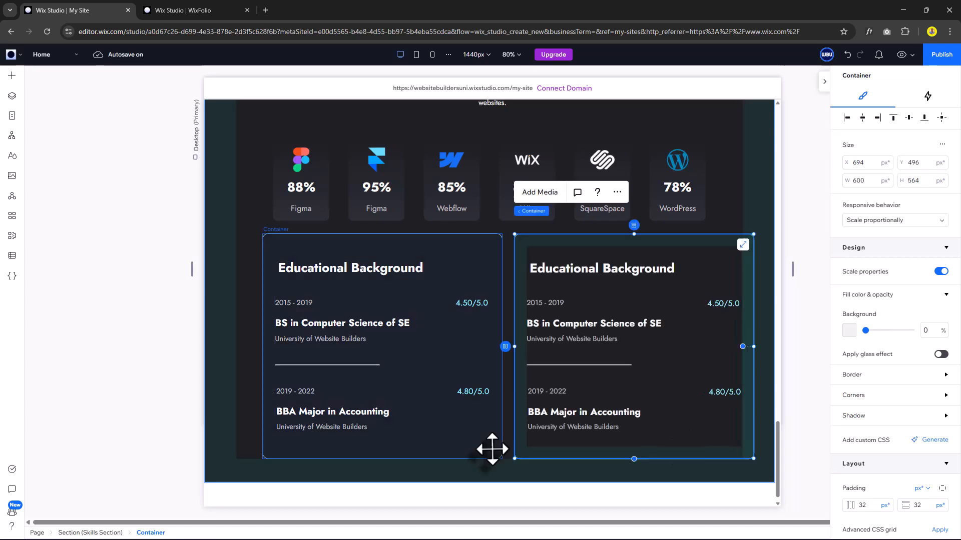
Join both cards into a horizontal stack and widen the gap between them.
{"action": "left_click", "coordinate": [492, 449], "text": "shift"}
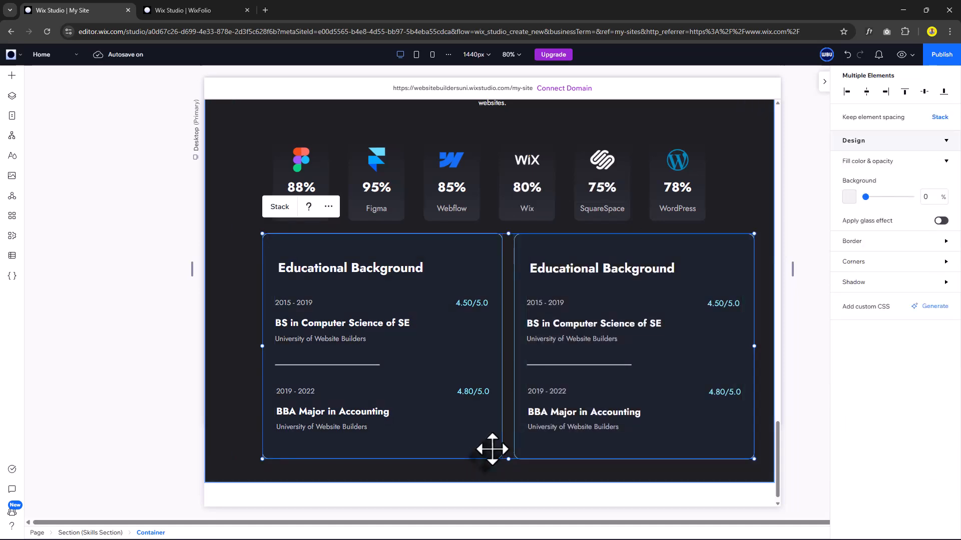
{"action": "left_click", "coordinate": [280, 208]}
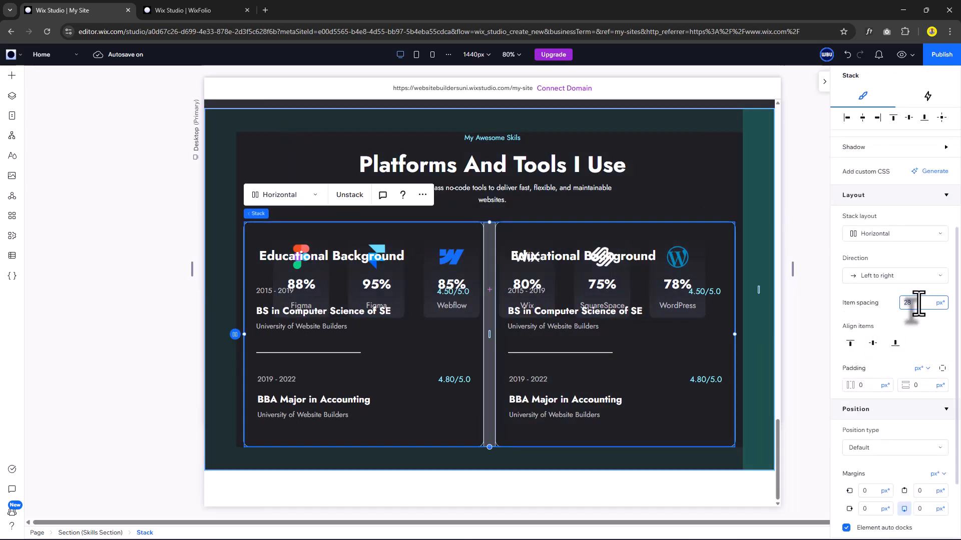
{"action": "key", "text": "shift+Up"}
{"action": "key", "text": "shift+Up"}
{"action": "key", "text": "Return"}
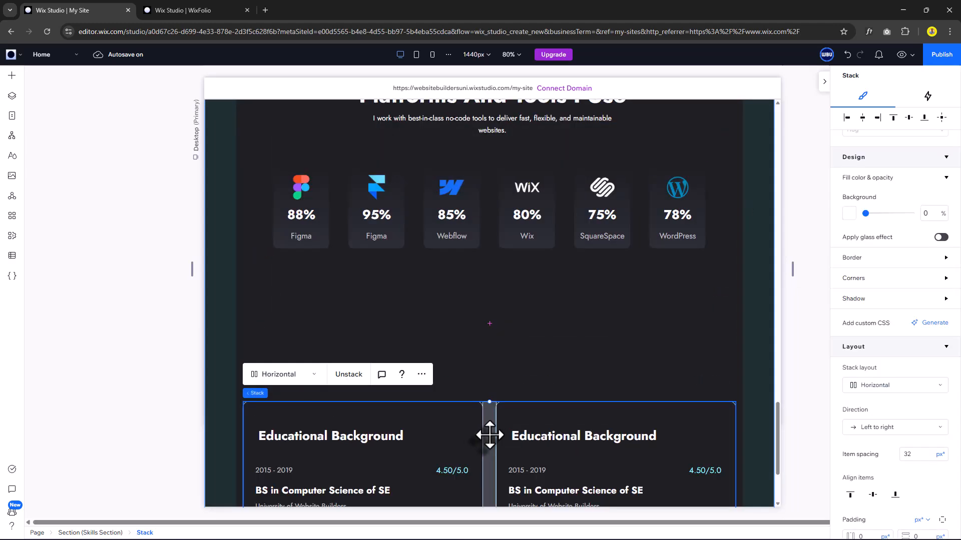
Move the card row below the skill cards and finish the 'Work Experience' subtitle.
{"action": "left_click_drag", "start_coordinate": [489, 434], "coordinate": [497, 367]}
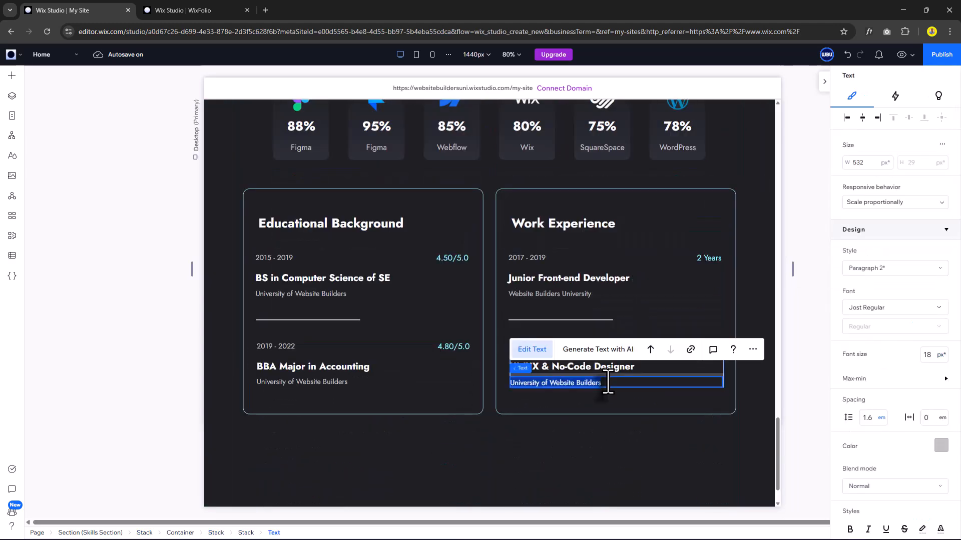
{"action": "type", "text": "Website Builders University"}
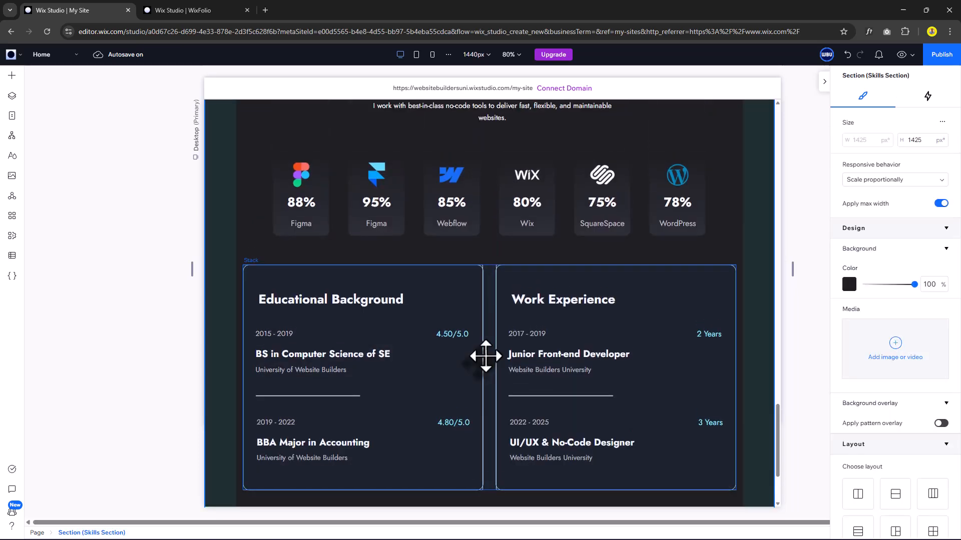
{"action": "scroll", "coordinate": [485, 356], "scroll_direction": "up", "scroll_amount": 1}
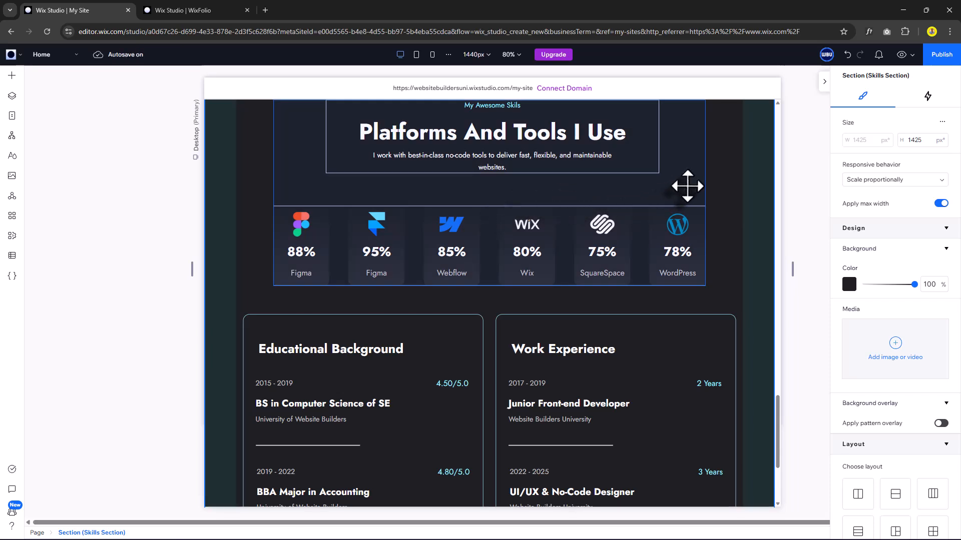
Multi-select the two-card stack together with the tools grid.
{"action": "left_click", "coordinate": [491, 343]}
{"action": "left_click", "coordinate": [690, 193], "text": "shift"}
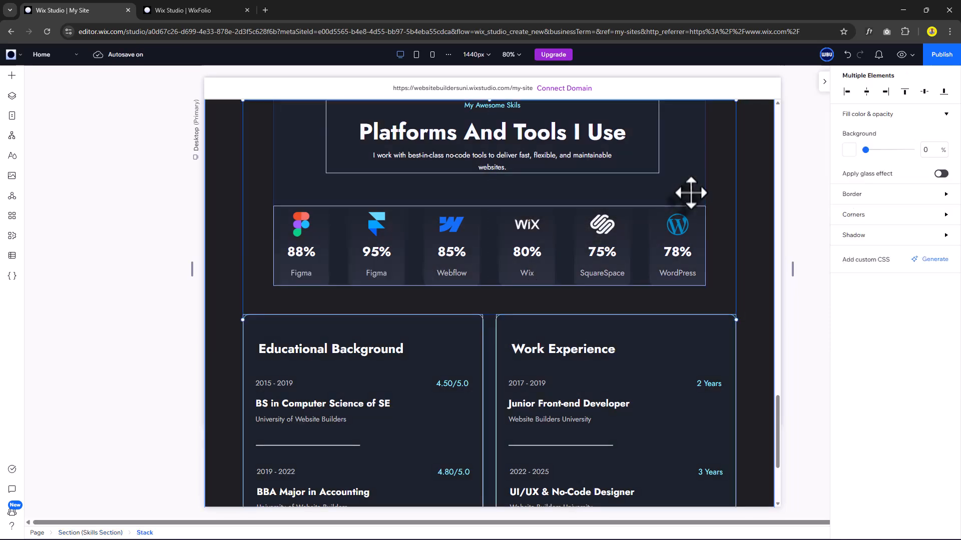
{"action": "scroll", "coordinate": [482, 358], "scroll_direction": "down", "scroll_amount": 3}
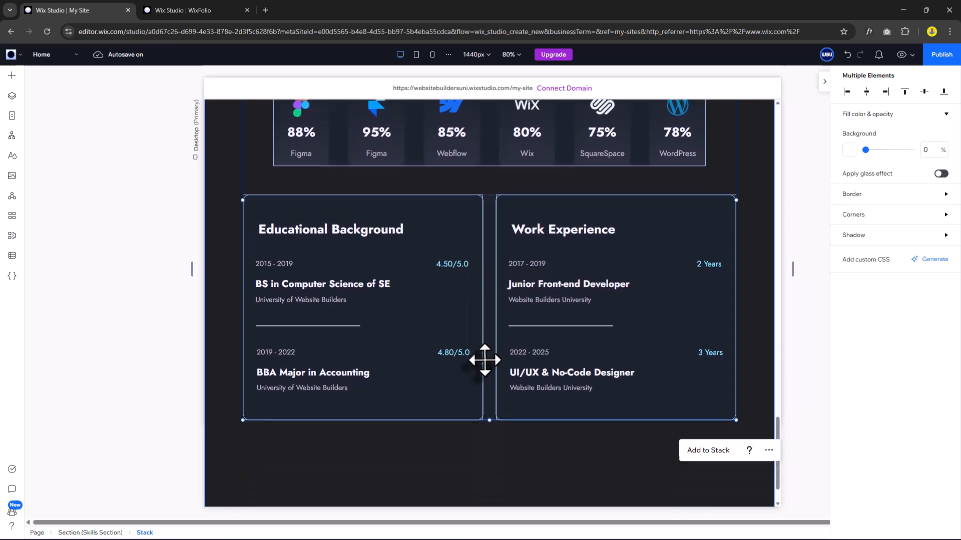
Stack the tools grid with the two cards and shorten the Skills section to 1236 high.
{"action": "left_click", "coordinate": [708, 444]}
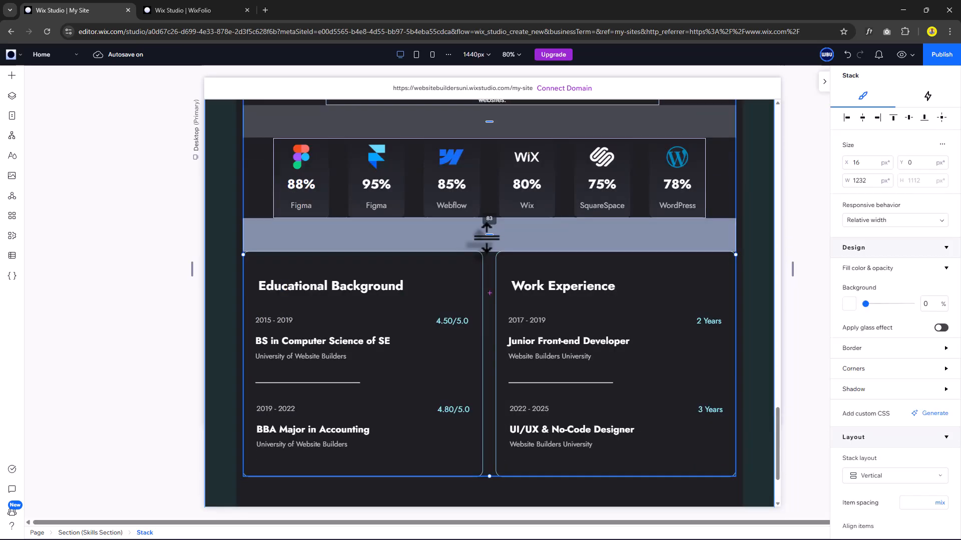
{"action": "left_click", "coordinate": [550, 480]}
{"action": "scroll", "coordinate": [551, 481], "scroll_direction": "down", "scroll_amount": 2}
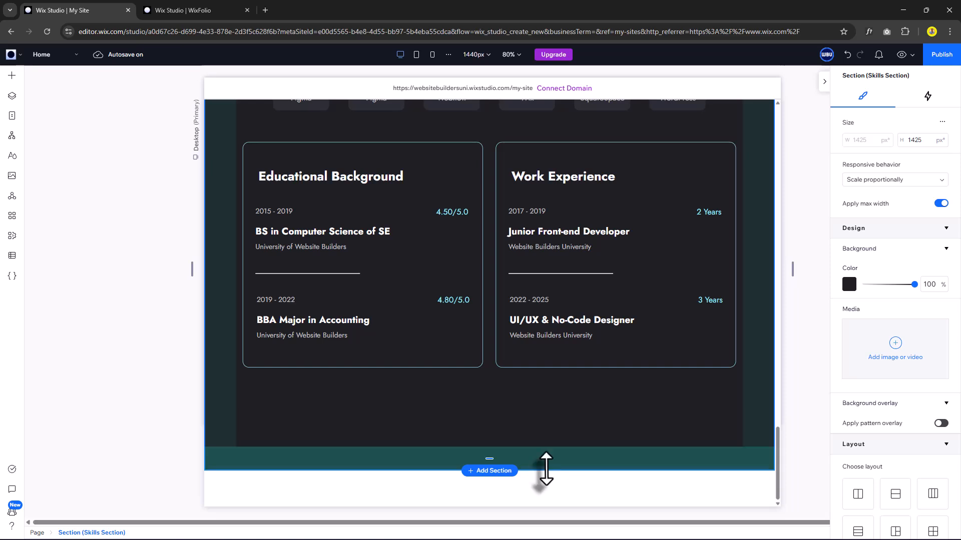
{"action": "left_click_drag", "start_coordinate": [546, 469], "coordinate": [556, 390]}
{"action": "left_click", "coordinate": [541, 400]}
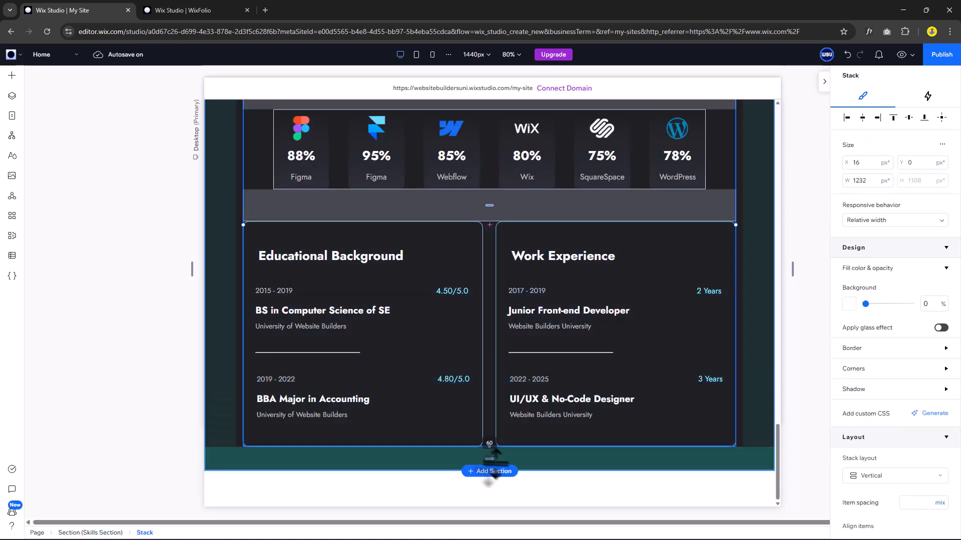
Add a new blank section below with the Light Dark BG background.
{"action": "left_click", "coordinate": [495, 471]}
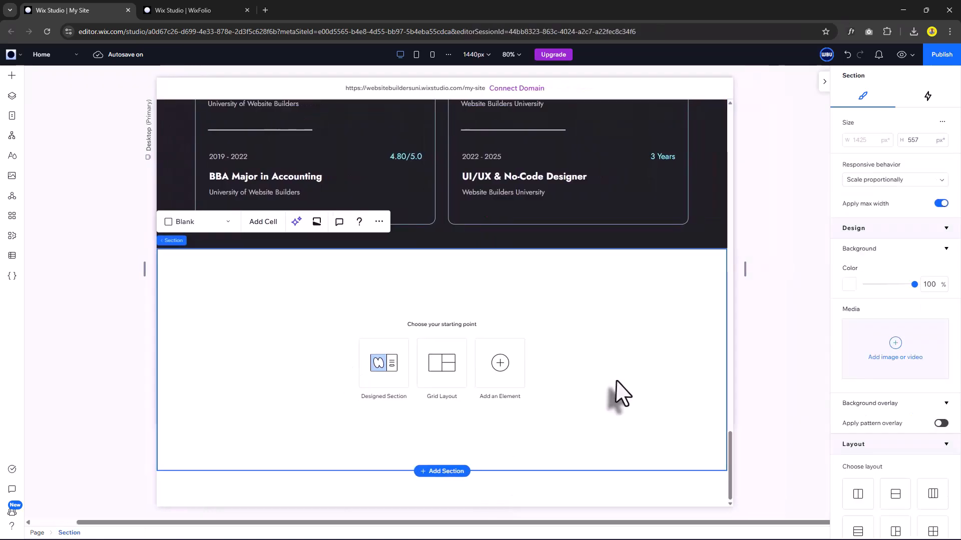
{"action": "left_click", "coordinate": [850, 285]}
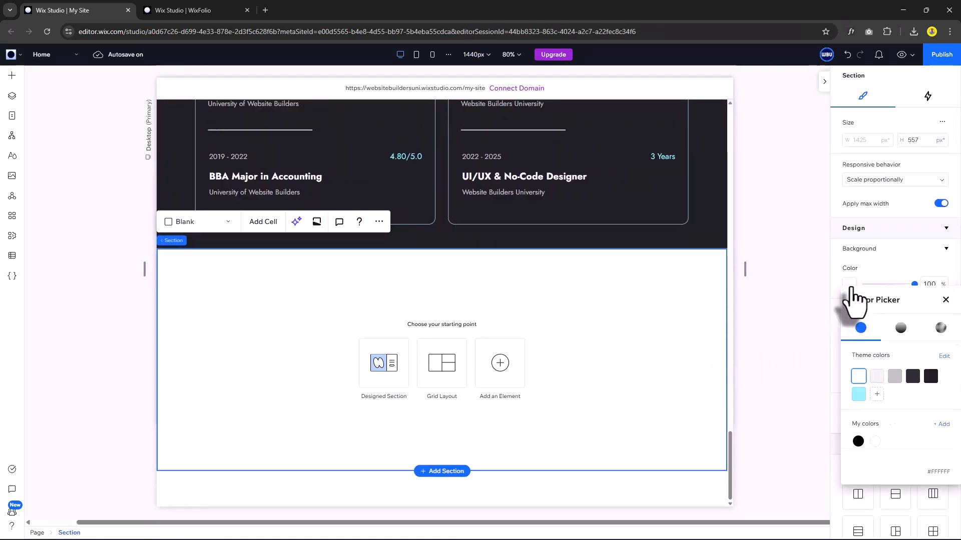
{"action": "left_click", "coordinate": [913, 377]}
Set the new section's padding to 5.6% horizontal and 60 px vertical.
{"action": "scroll", "coordinate": [869, 331], "scroll_direction": "down", "scroll_amount": 5}
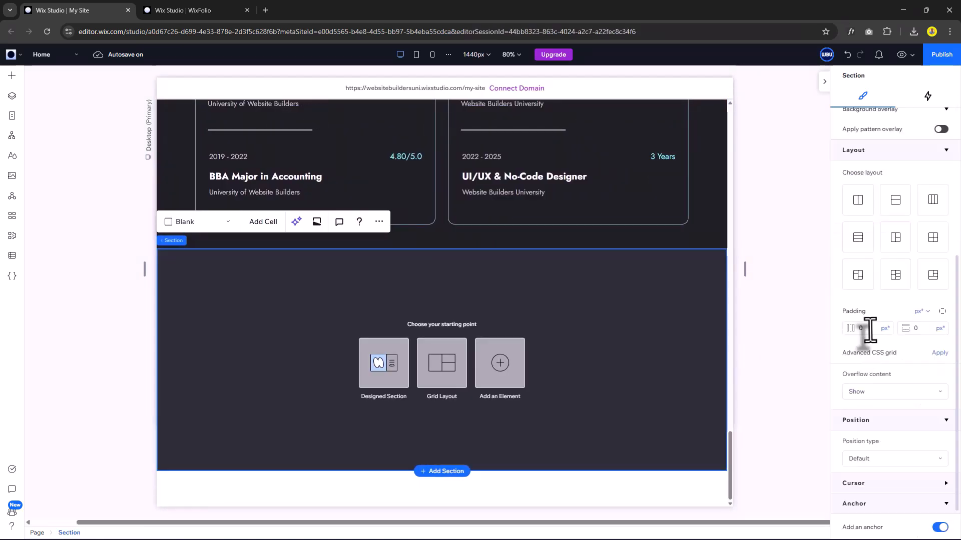
{"action": "type", "text": "80"}
{"action": "key", "text": "Return"}
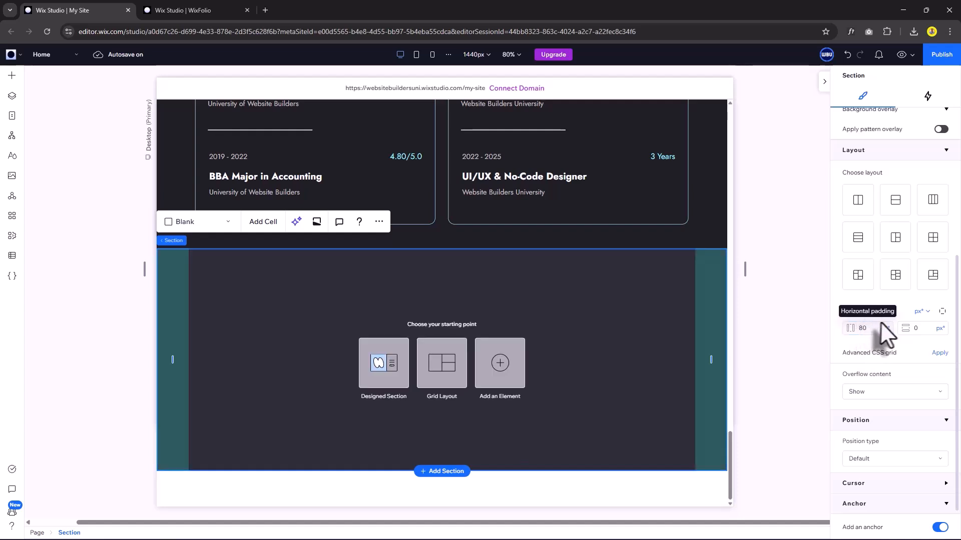
{"action": "left_click", "coordinate": [885, 328]}
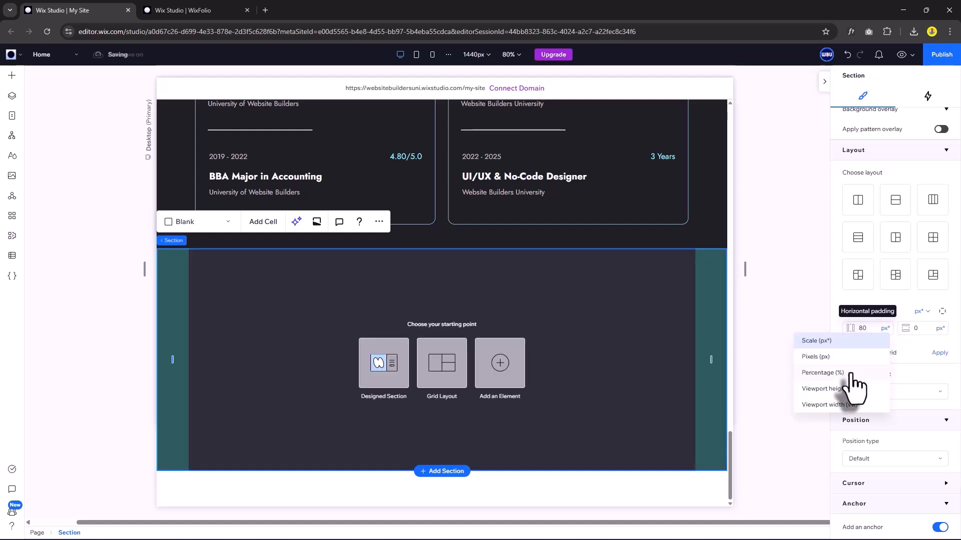
{"action": "left_click", "coordinate": [849, 374]}
{"action": "left_click", "coordinate": [926, 327]}
{"action": "type", "text": "60"}
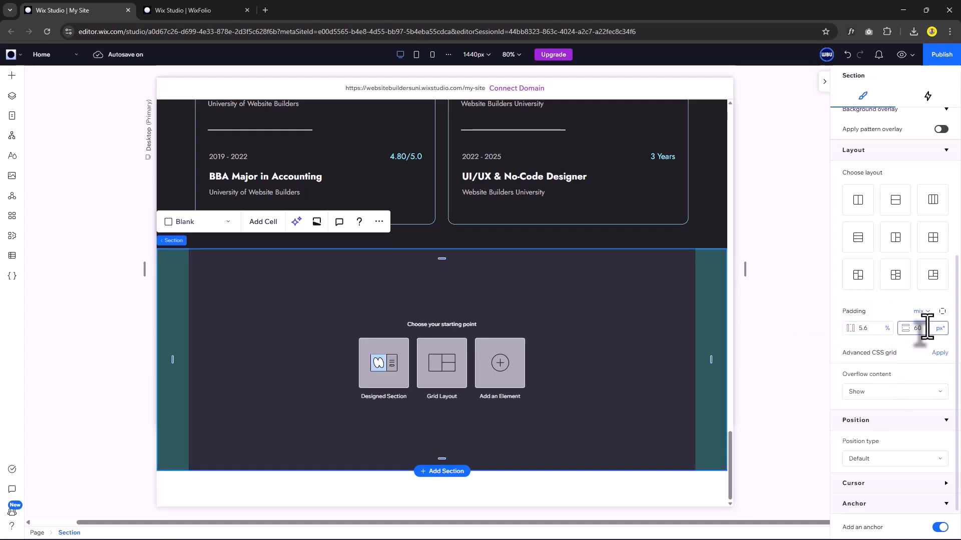
{"action": "key", "text": "Return"}
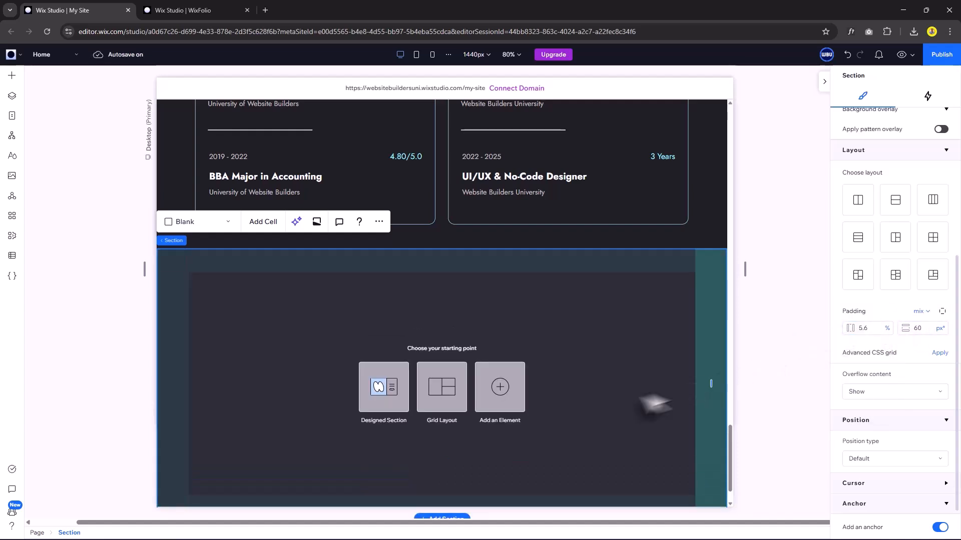
{"action": "scroll", "coordinate": [305, 328], "scroll_direction": "up", "scroll_amount": 10}
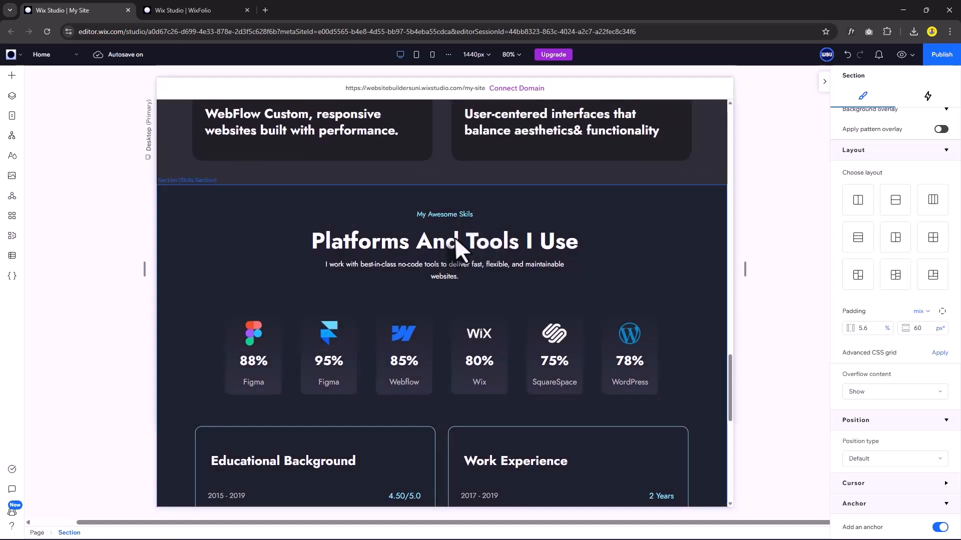
Paste a copy of the skills Heading stack at the section top and retitle it 'What Clients Say'.
{"action": "left_click", "coordinate": [12, 96]}
{"action": "right_click", "coordinate": [100, 278]}
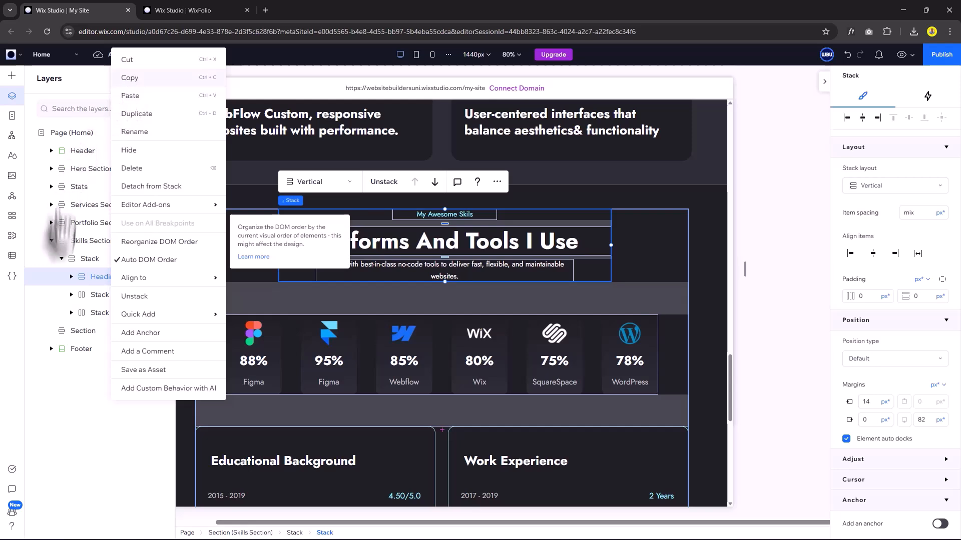
{"action": "left_click", "coordinate": [131, 78]}
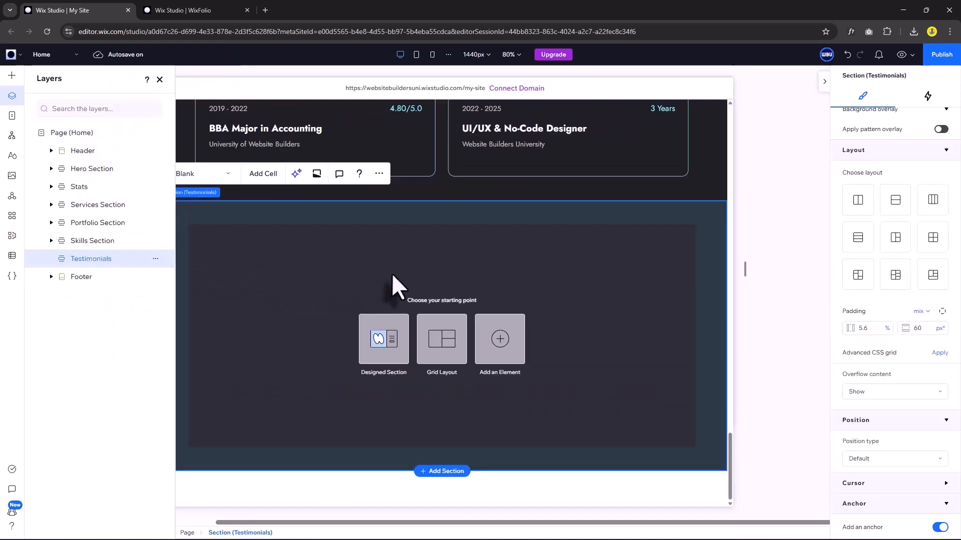
{"action": "key", "text": "ctrl+v"}
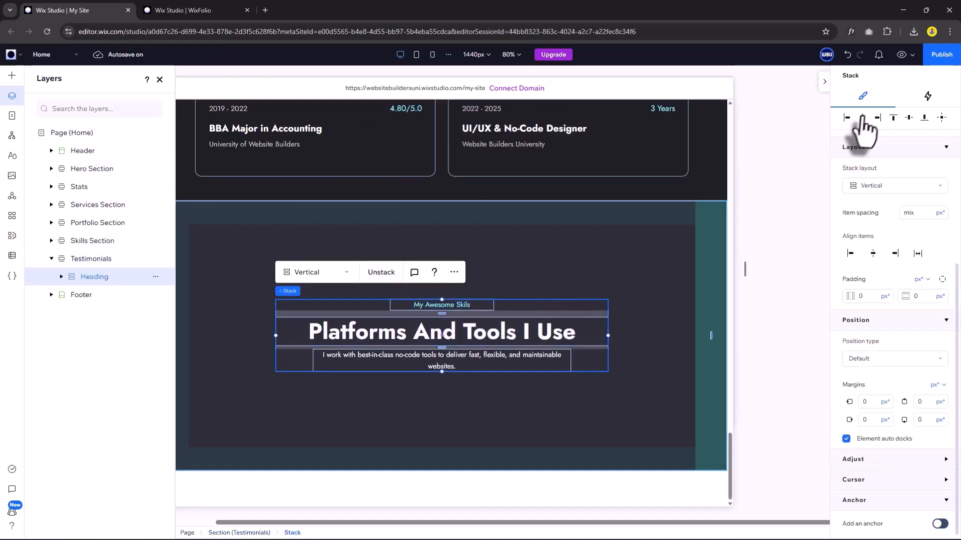
{"action": "left_click", "coordinate": [893, 120]}
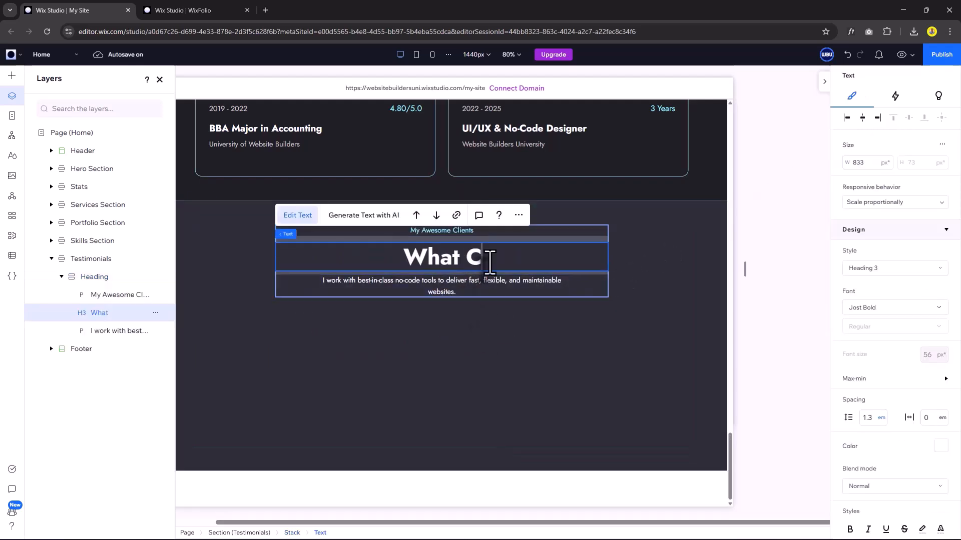
{"action": "type", "text": "lients "}
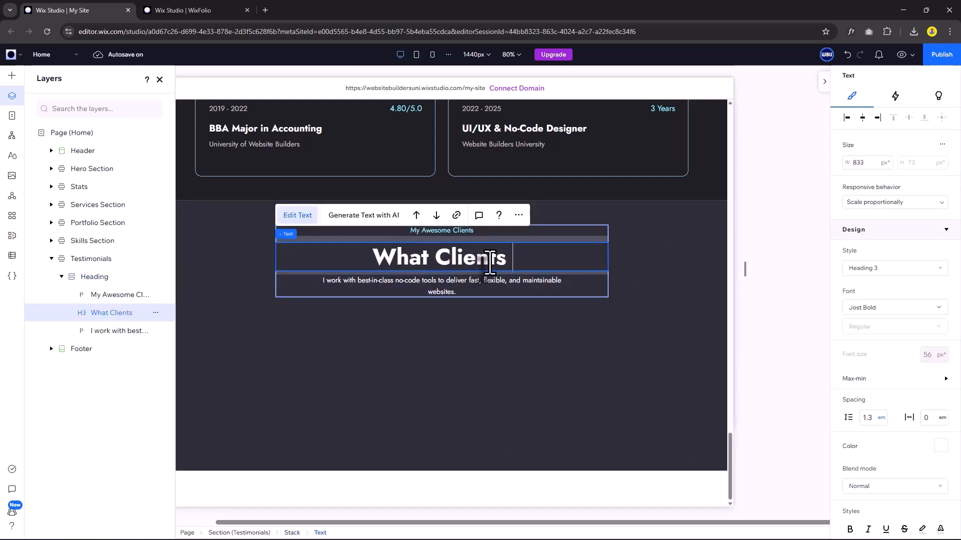
{"action": "type", "text": "Say"}
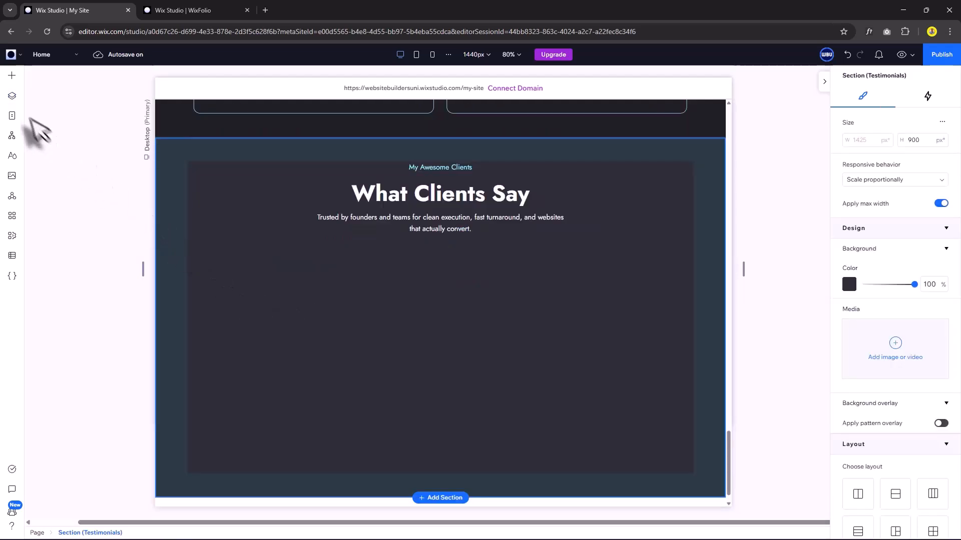
Add a 400×250 container to the Testimonials section with a fully transparent background.
{"action": "left_click", "coordinate": [11, 76]}
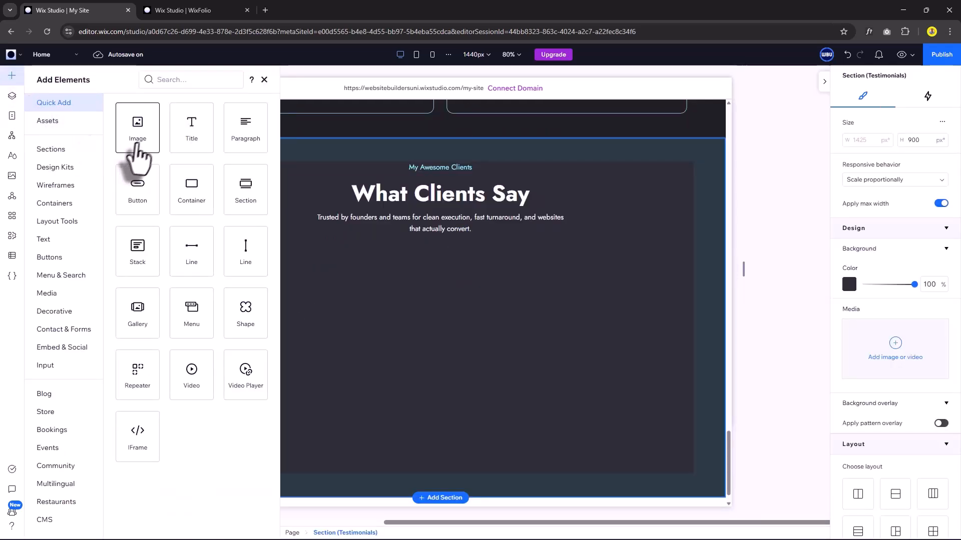
{"action": "left_click_drag", "start_coordinate": [189, 196], "coordinate": [386, 333]}
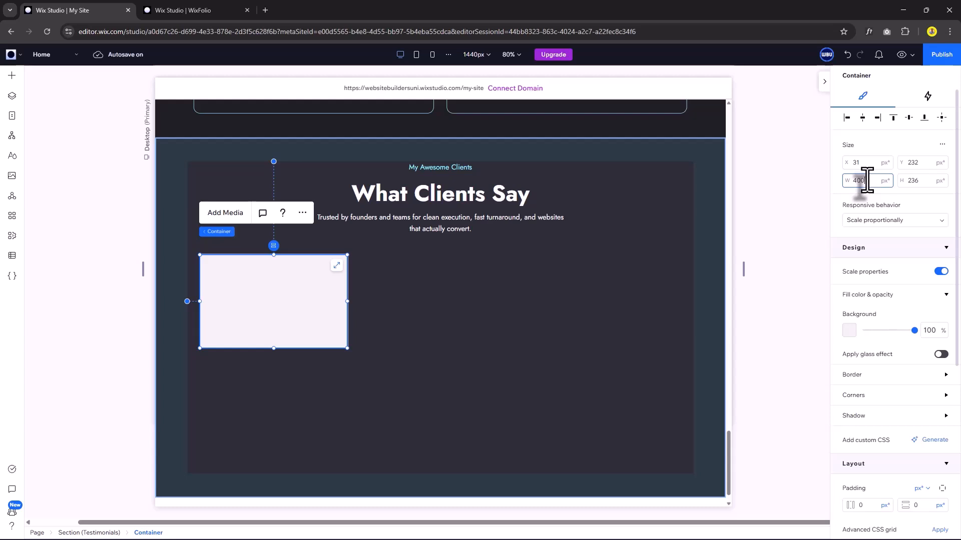
{"action": "key", "text": "Tab"}
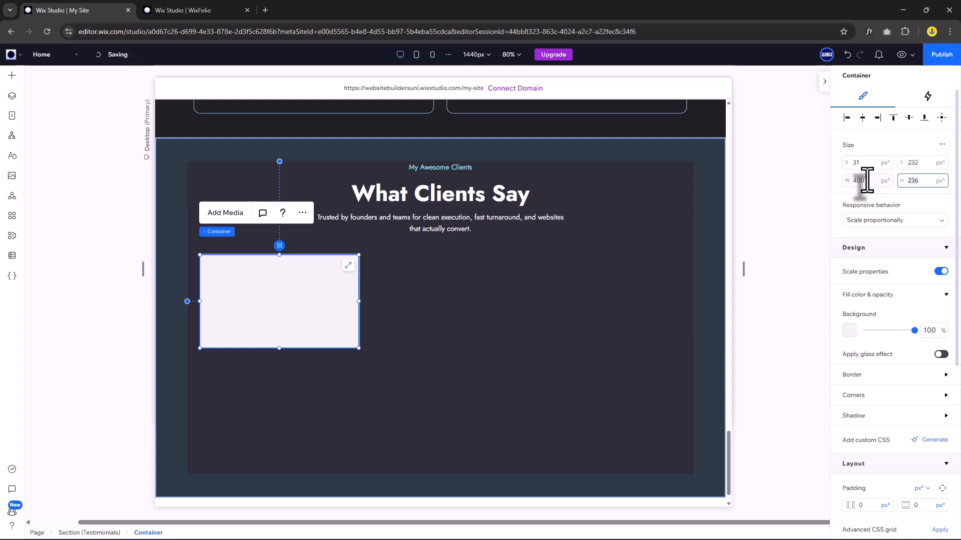
{"action": "type", "text": "250"}
{"action": "key", "text": "Return"}
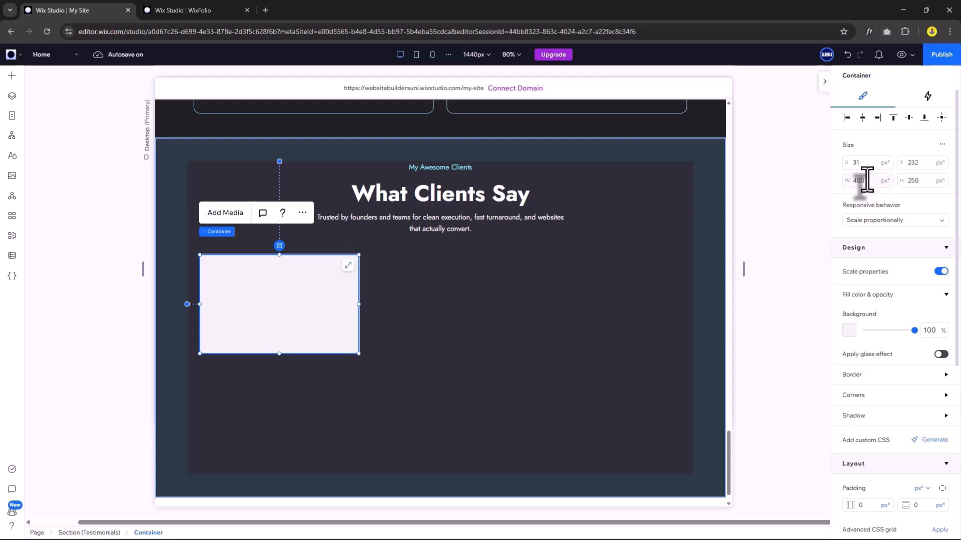
{"action": "left_click_drag", "start_coordinate": [914, 330], "coordinate": [861, 335]}
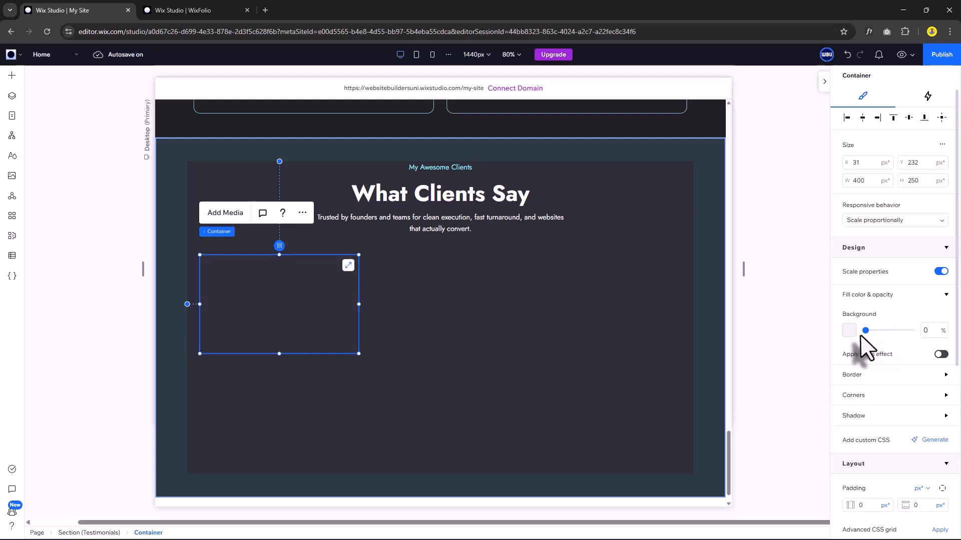
Give the container a light-blue #94F1FF border and 32 px padding.
{"action": "left_click", "coordinate": [885, 378]}
{"action": "left_click", "coordinate": [850, 411]}
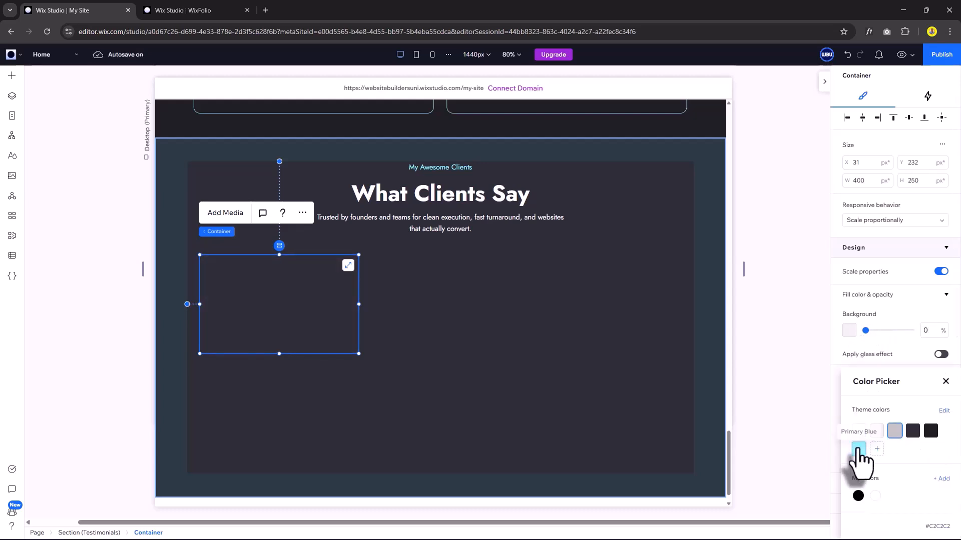
{"action": "left_click", "coordinate": [859, 448]}
{"action": "left_click", "coordinate": [945, 382]}
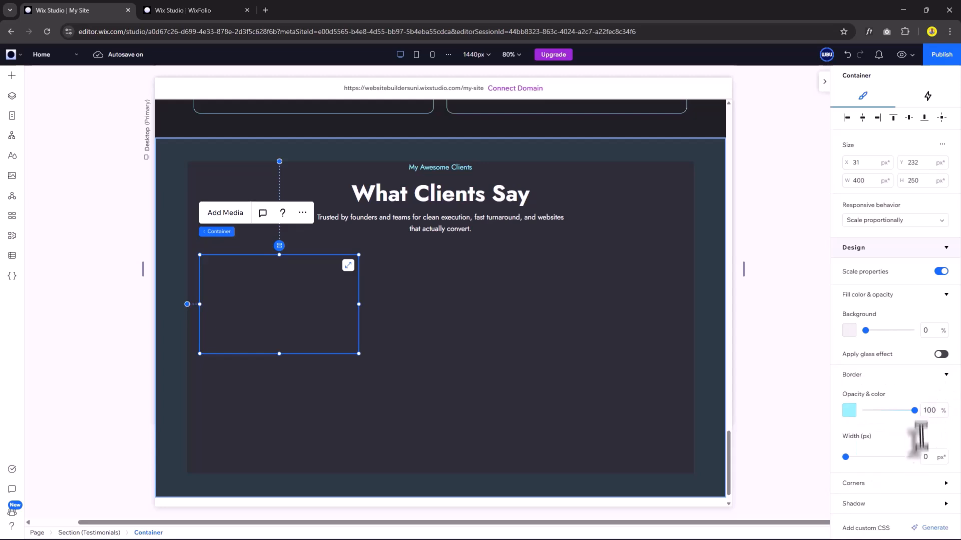
{"action": "left_click", "coordinate": [884, 374]}
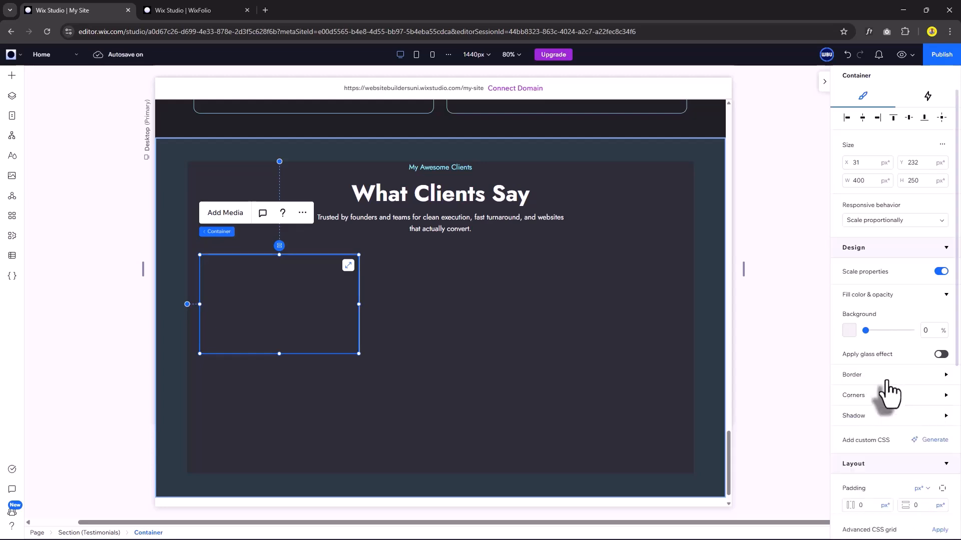
{"action": "left_click", "coordinate": [881, 396]}
{"action": "left_click", "coordinate": [852, 430]}
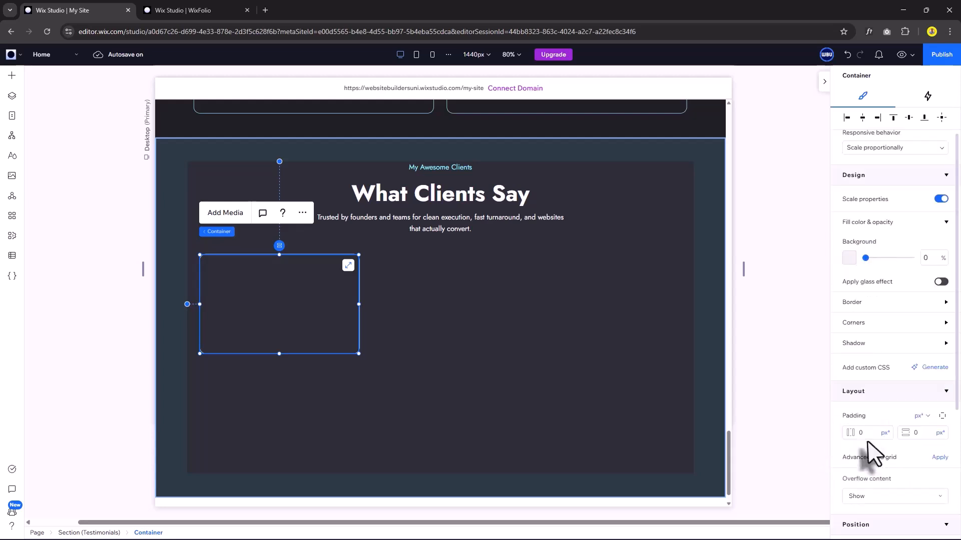
{"action": "left_click", "coordinate": [870, 434]}
{"action": "type", "text": "32"}
{"action": "left_click", "coordinate": [927, 433]}
{"action": "type", "text": "32"}
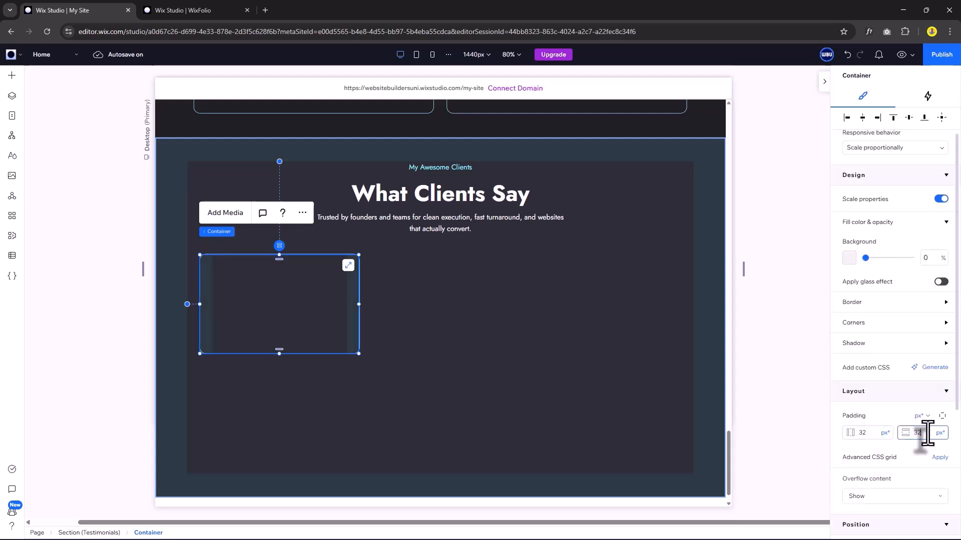
{"action": "key", "text": "Return"}
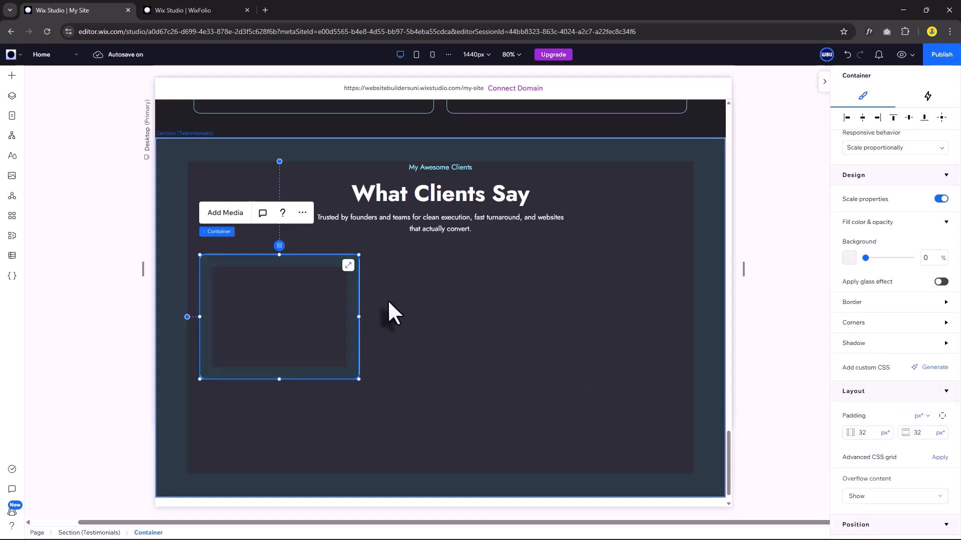
{"action": "left_click", "coordinate": [389, 314]}
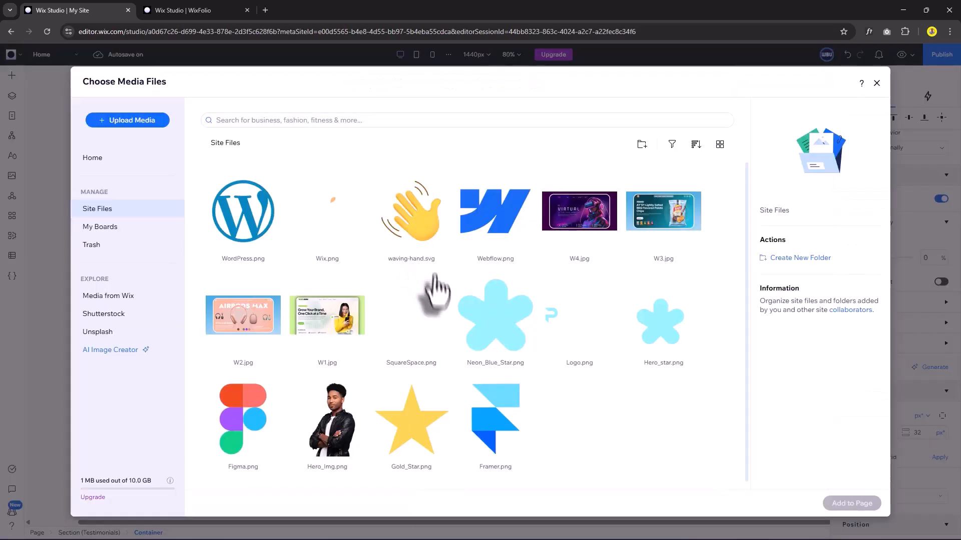
Insert Gold_Star.png at 30×30 into the left card and copy it into five stars.
{"action": "double_click", "coordinate": [424, 428]}
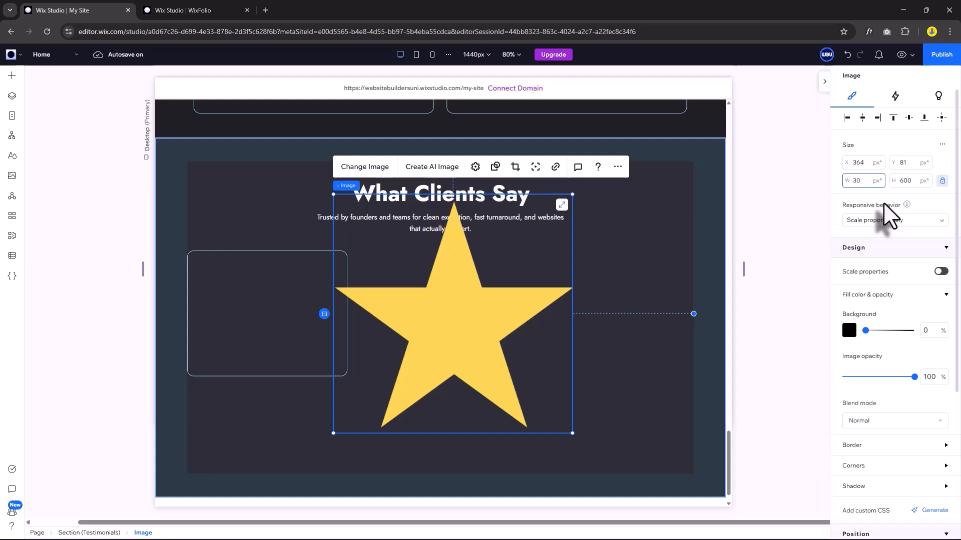
{"action": "key", "text": "Return"}
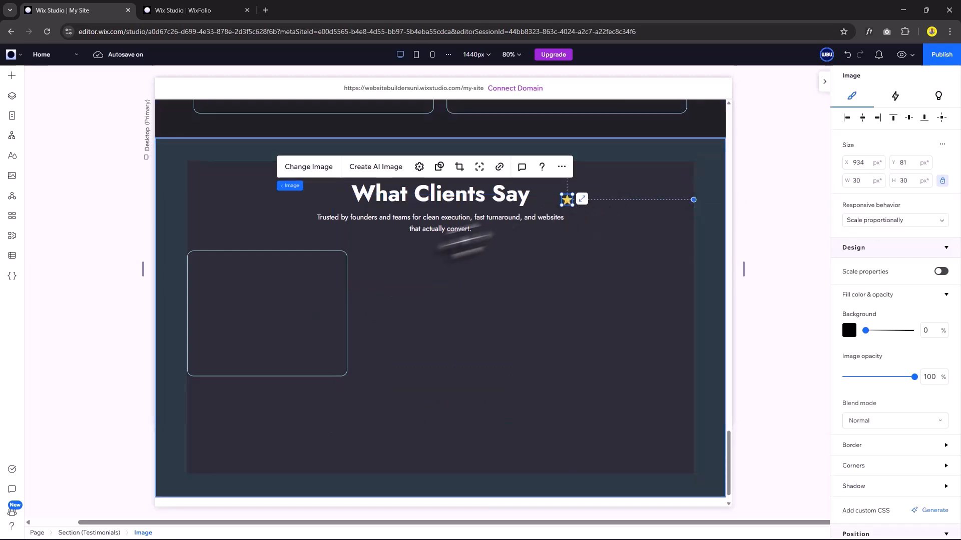
{"action": "left_click_drag", "start_coordinate": [463, 241], "coordinate": [223, 269]}
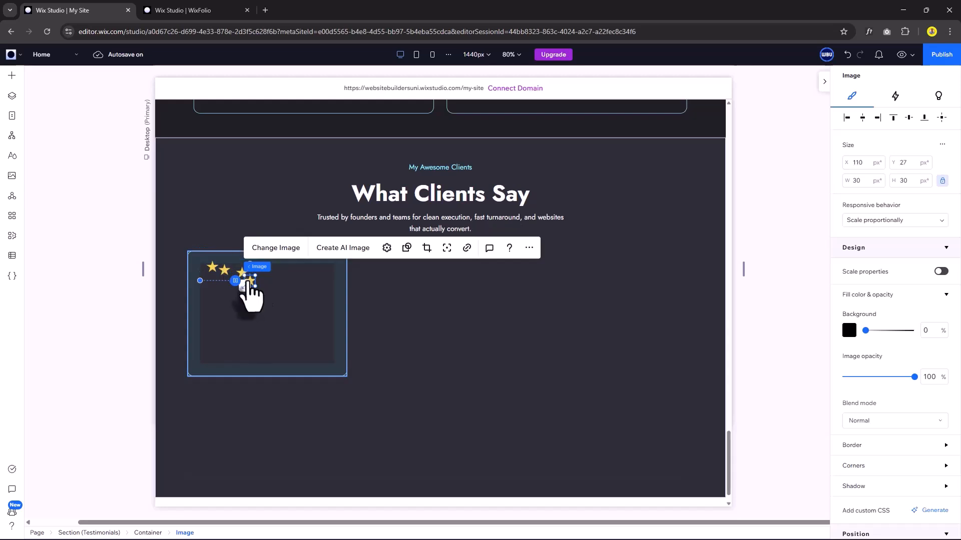
{"action": "left_click_drag", "start_coordinate": [248, 276], "coordinate": [280, 276]}
Stack the five stars horizontally with 8 px spacing, aligned to the card's left and top.
{"action": "key", "text": "ctrl+a"}
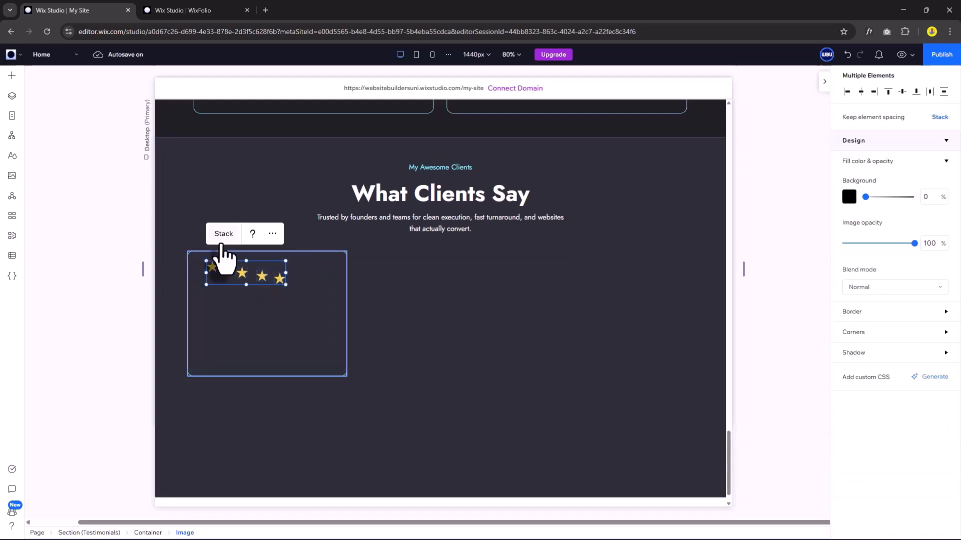
{"action": "left_click", "coordinate": [222, 241]}
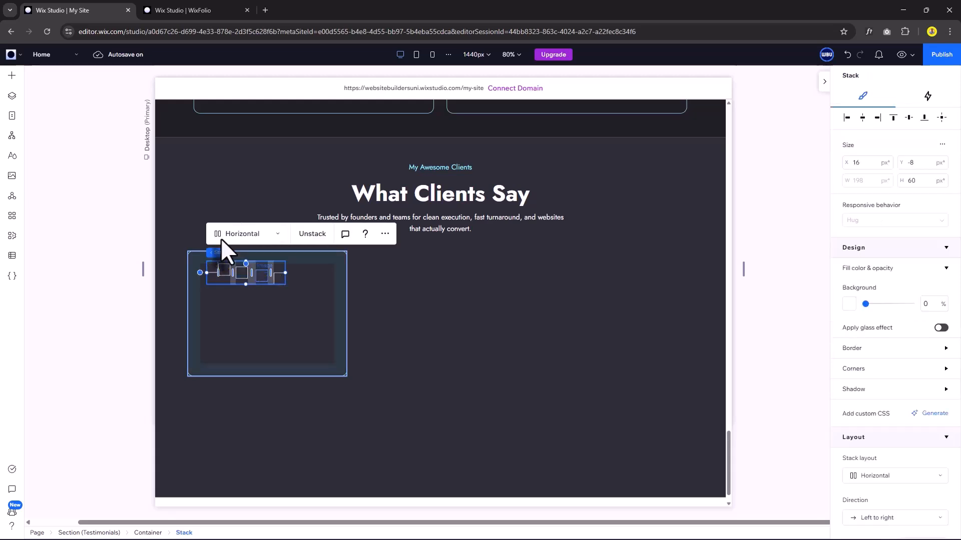
{"action": "scroll", "coordinate": [931, 429], "scroll_direction": "down", "scroll_amount": 5}
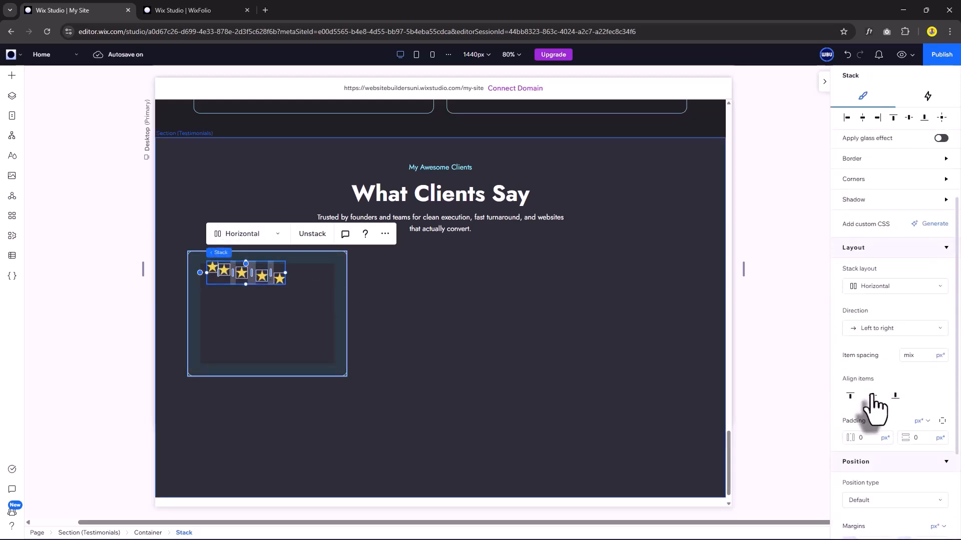
{"action": "left_click", "coordinate": [872, 396]}
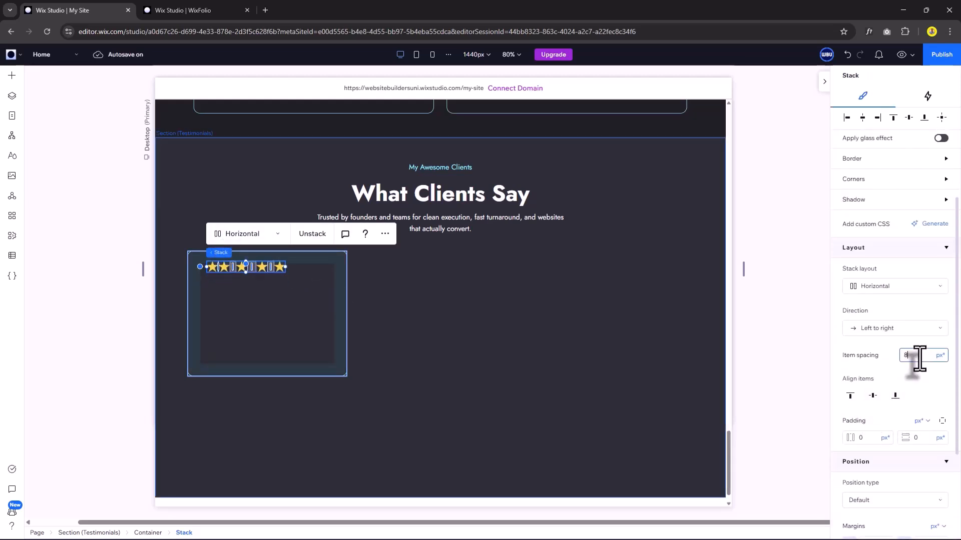
{"action": "key", "text": "Return"}
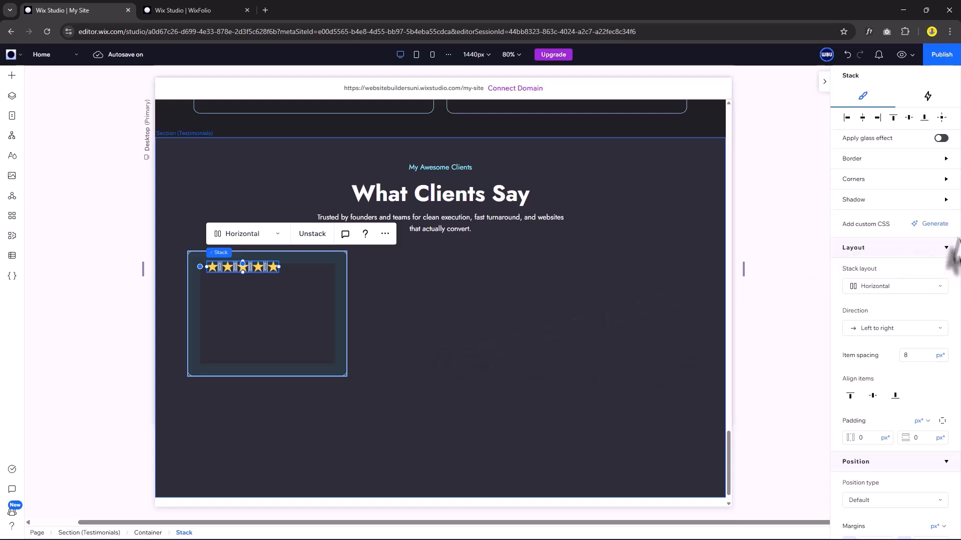
{"action": "scroll", "coordinate": [881, 150], "scroll_direction": "up", "scroll_amount": 2}
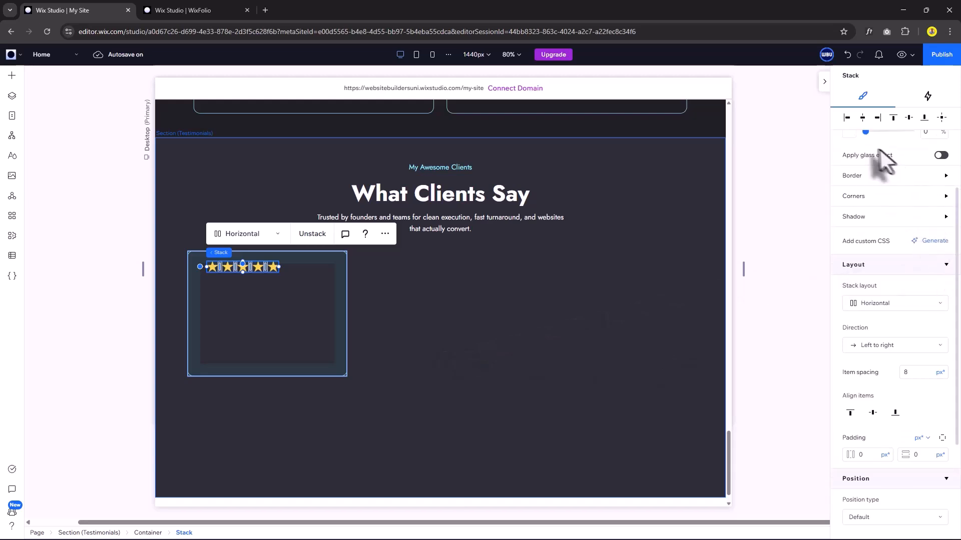
{"action": "left_click", "coordinate": [863, 119]}
{"action": "left_click", "coordinate": [894, 119]}
Add a paragraph with the pasted testimonial quote and widen the card to 420.
{"action": "left_click", "coordinate": [280, 316]}
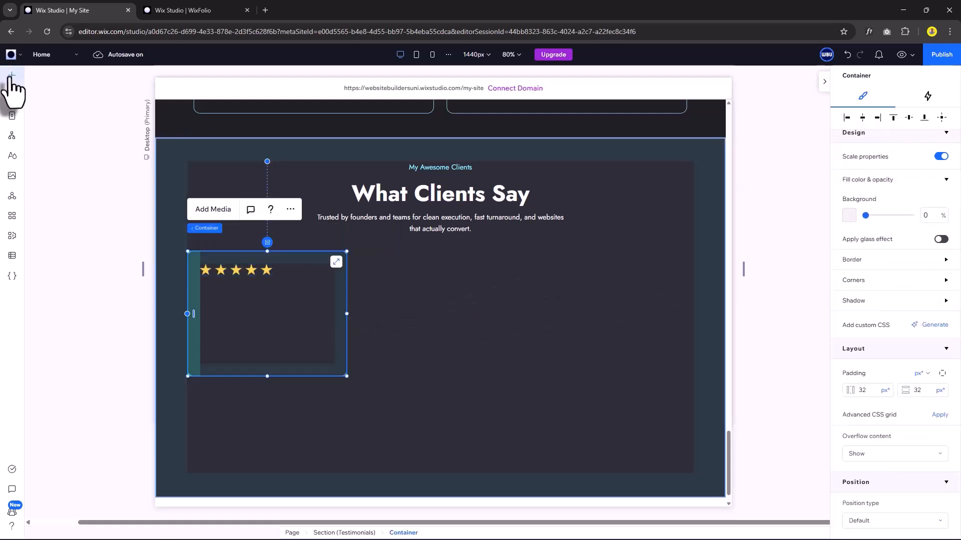
{"action": "left_click", "coordinate": [12, 76]}
{"action": "left_click_drag", "start_coordinate": [245, 132], "coordinate": [325, 336]}
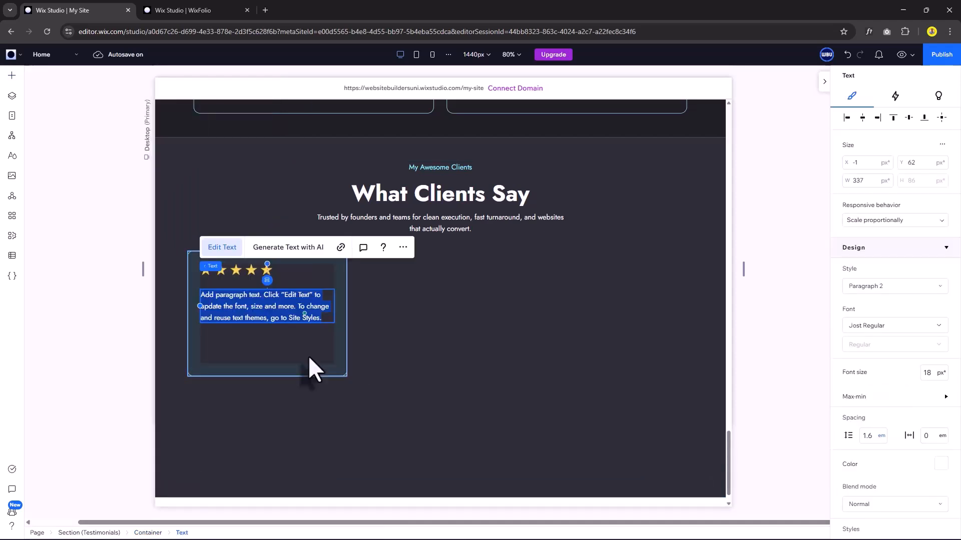
{"action": "type", "text": "\"Working together was an excellent experience from start to finish. The Framer website was not only visually impressive but also incredibly well-structured and optimized for performance. Every interaction, animation, and layout choice felt intentional.\""}
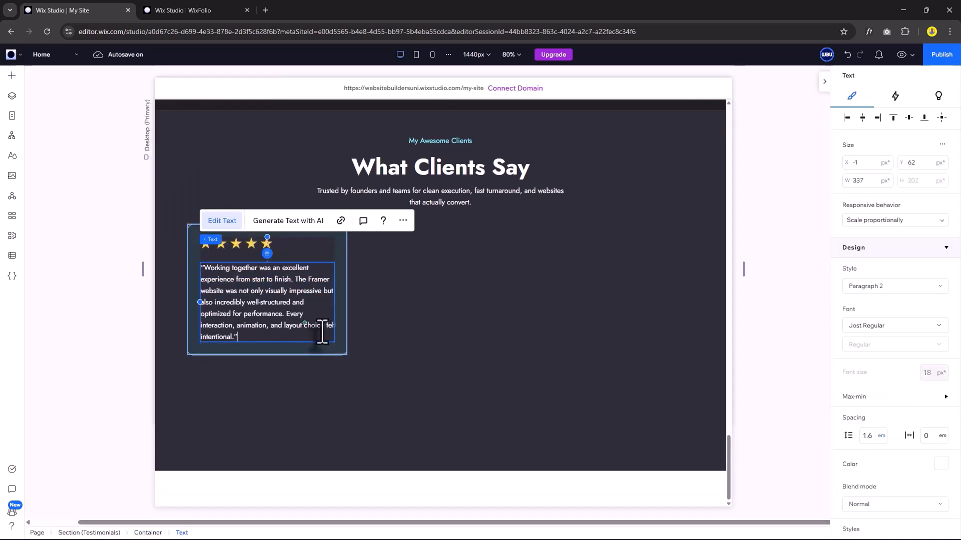
{"action": "key", "text": "Escape"}
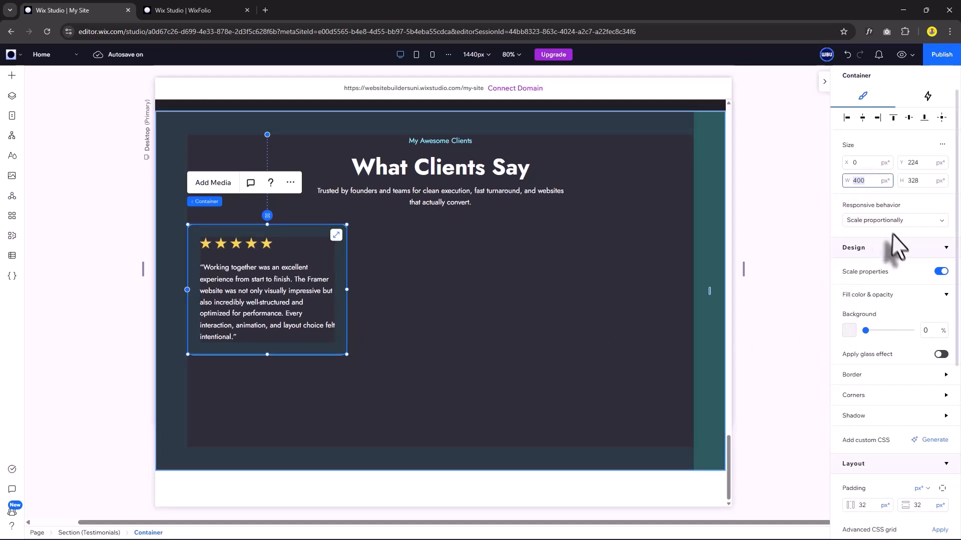
{"action": "type", "text": "420"}
{"action": "key", "text": "Return"}
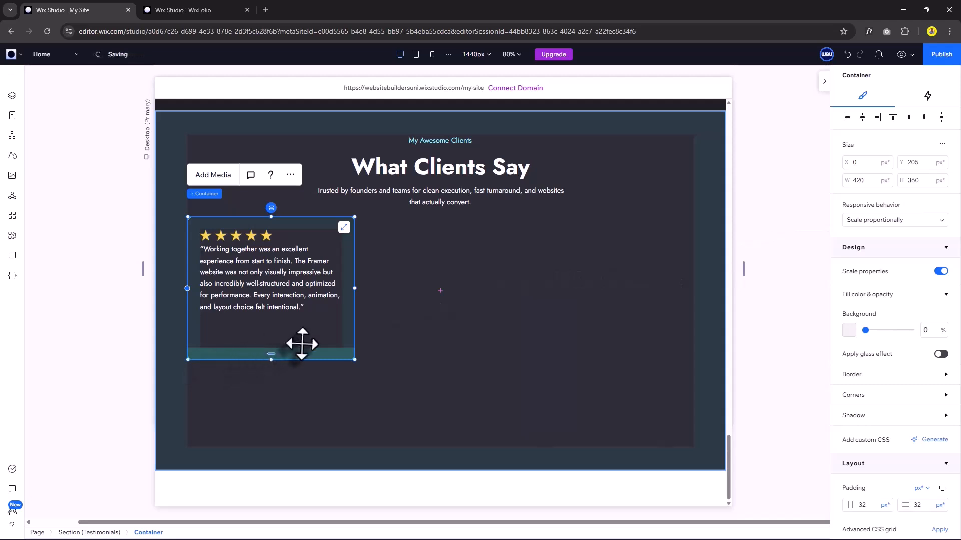
Add the portrait photo at 75 px, proportions locked, below the quote.
{"action": "key", "text": "a"}
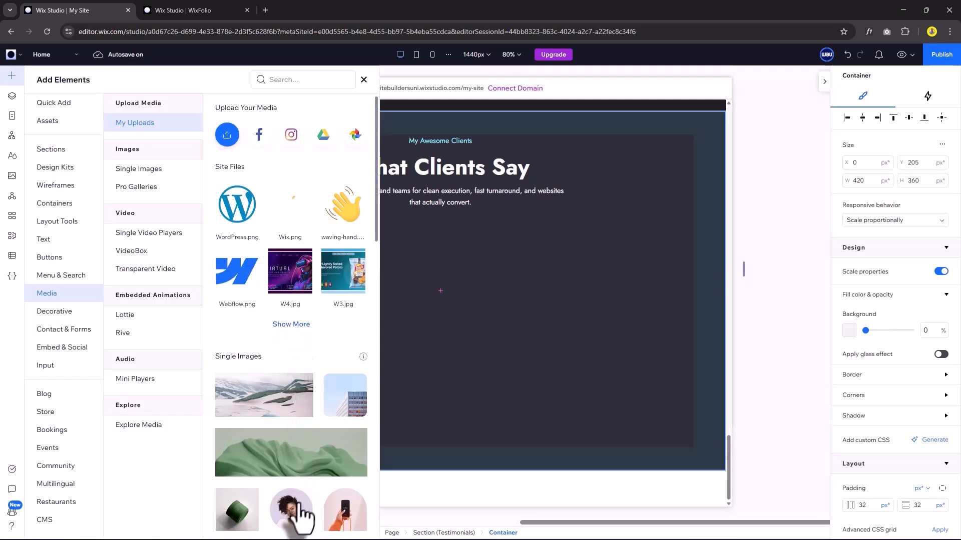
{"action": "left_click_drag", "start_coordinate": [345, 395], "coordinate": [431, 376]}
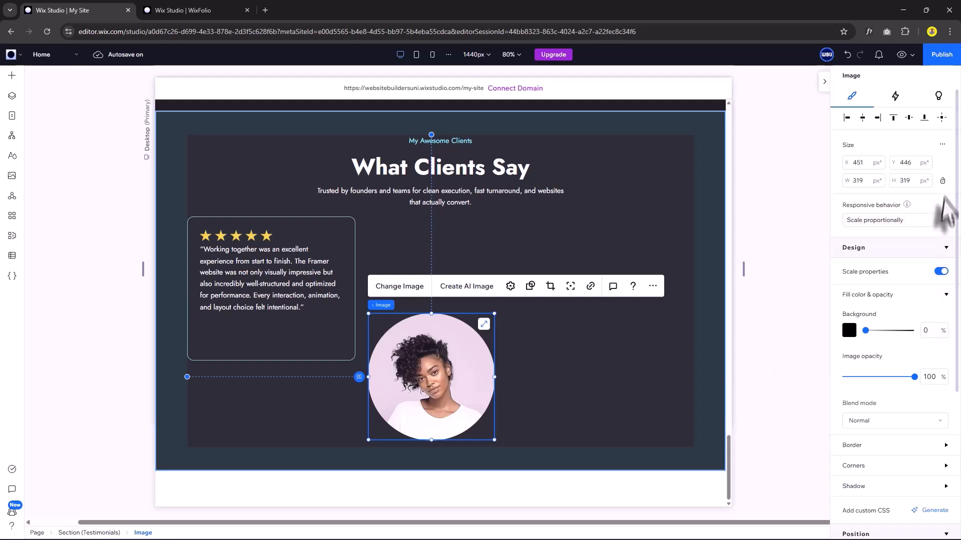
{"action": "left_click", "coordinate": [942, 182]}
{"action": "double_click", "coordinate": [863, 181]}
{"action": "type", "text": "75"}
{"action": "key", "text": "Return"}
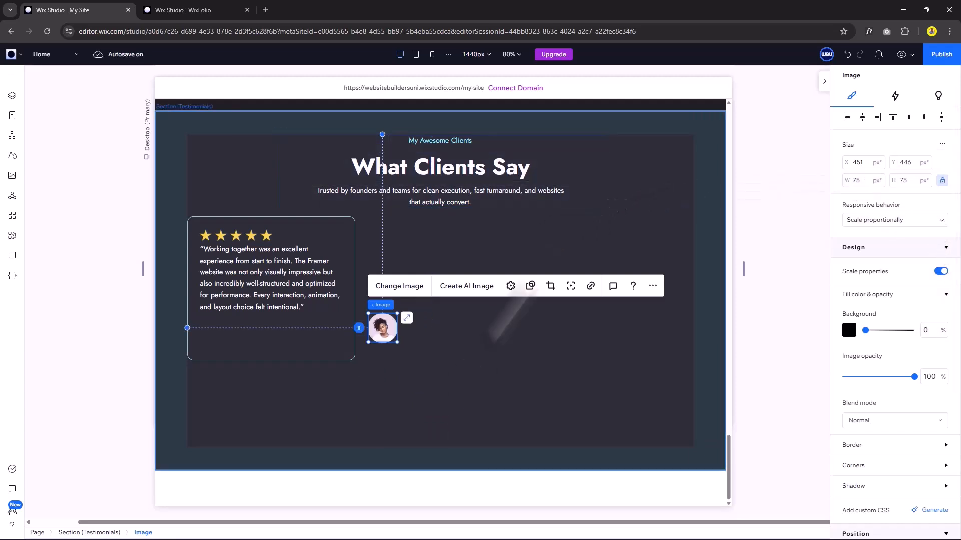
{"action": "left_click_drag", "start_coordinate": [382, 328], "coordinate": [230, 330]}
Add a Heading 6 text with the reviewer's name beside the portrait.
{"action": "left_click", "coordinate": [12, 75]}
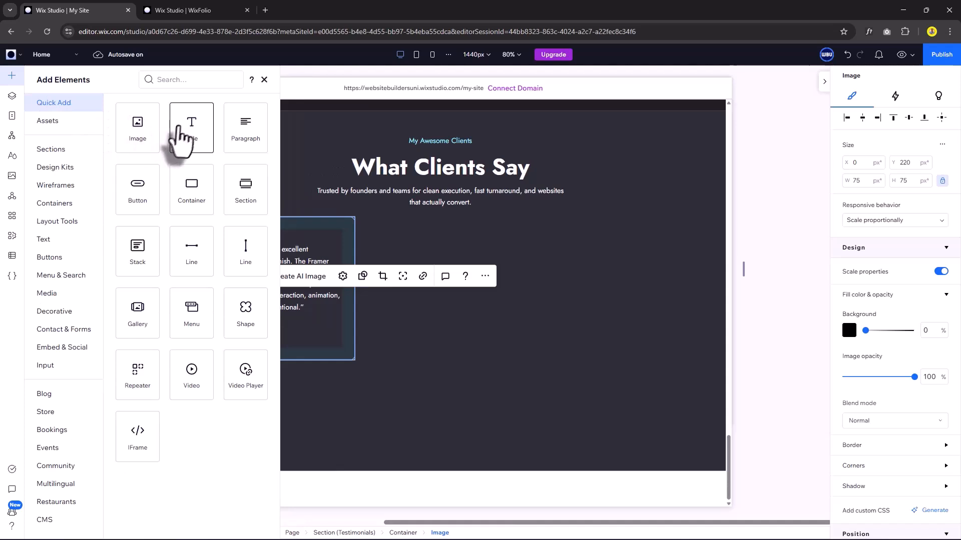
{"action": "left_click_drag", "start_coordinate": [180, 131], "coordinate": [336, 336]}
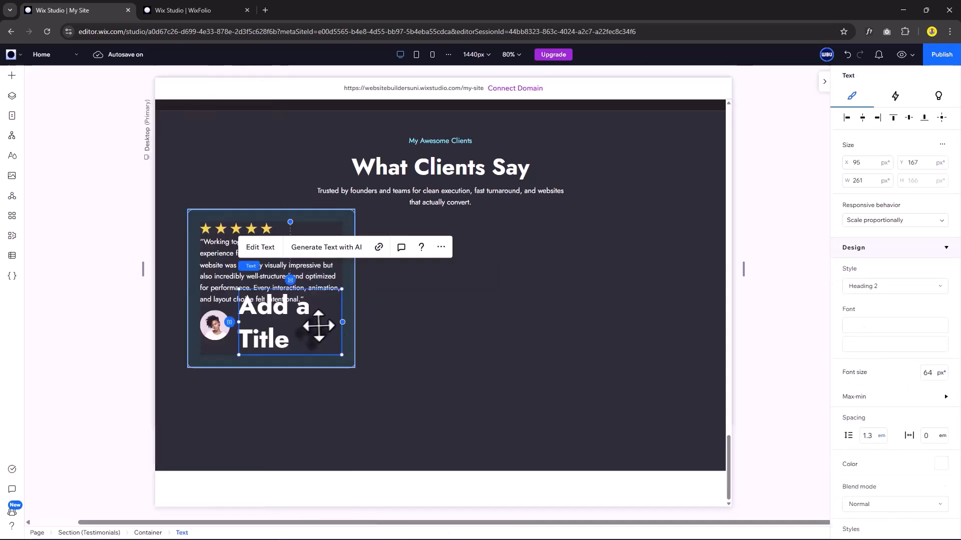
{"action": "left_click", "coordinate": [901, 287]}
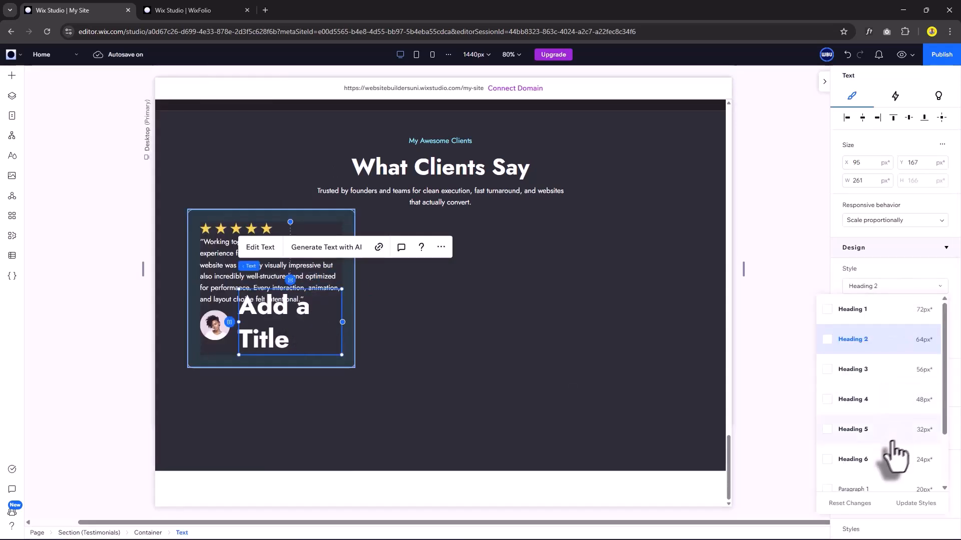
{"action": "left_click", "coordinate": [875, 460]}
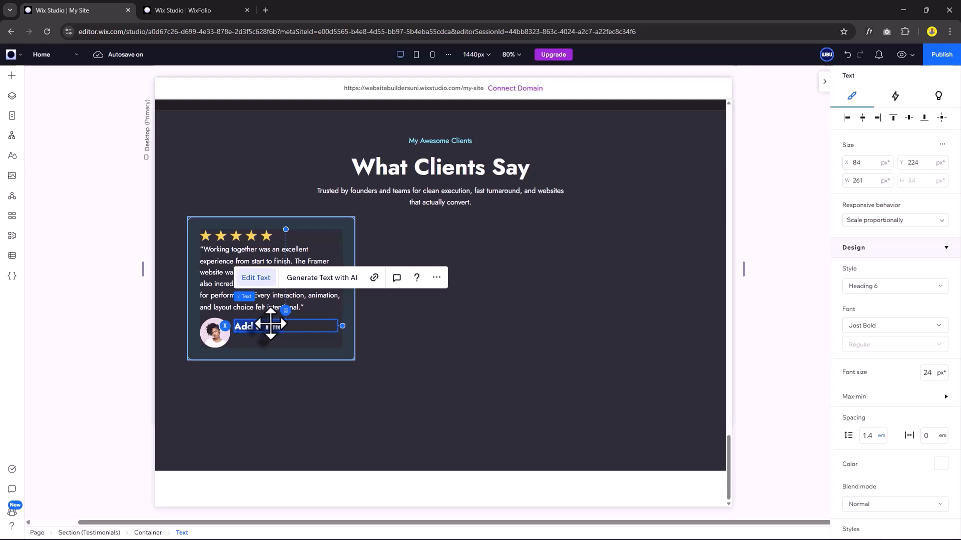
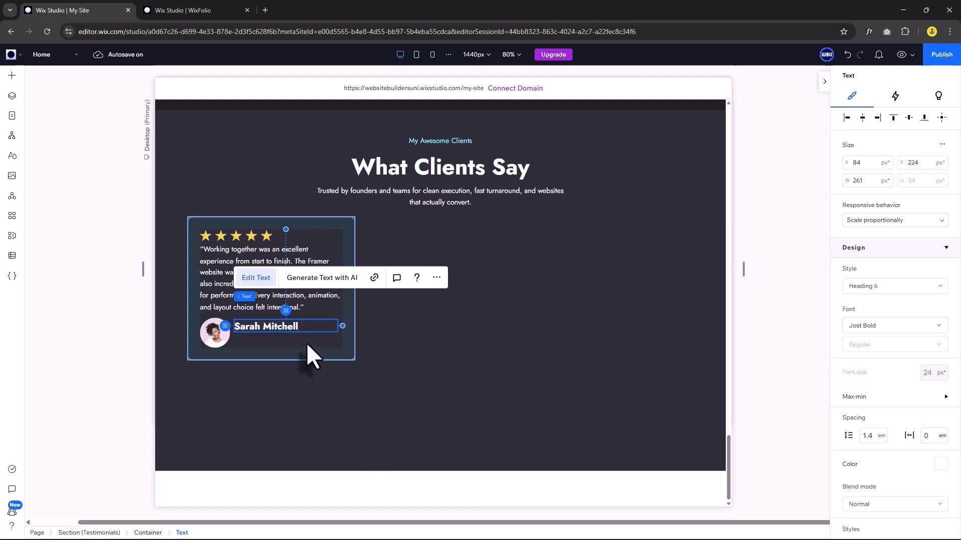
{"action": "key", "text": "Escape"}
Duplicate the name as a gray Paragraph 2 subtitle 'Head of Marketing, NovaLabs'.
{"action": "key", "text": "ctrl+d"}
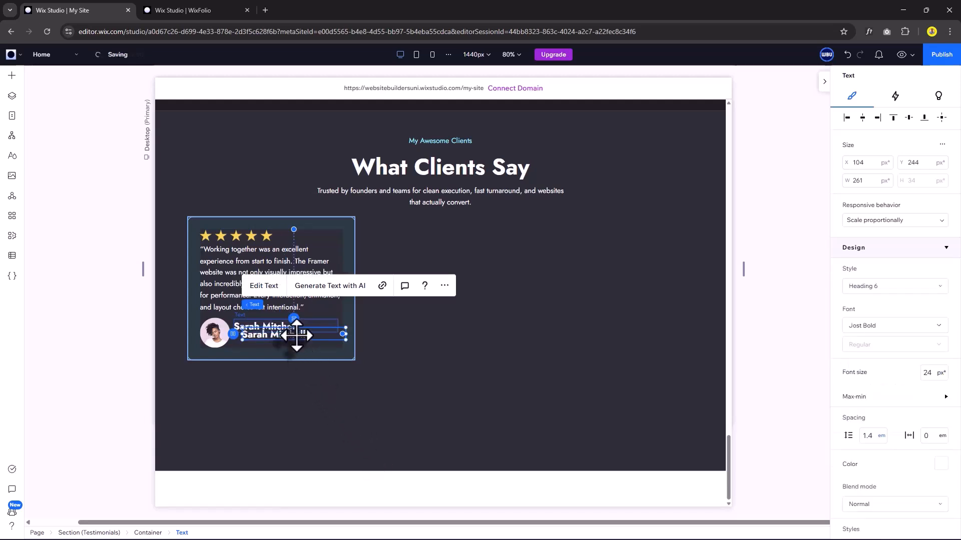
{"action": "left_click", "coordinate": [881, 286]}
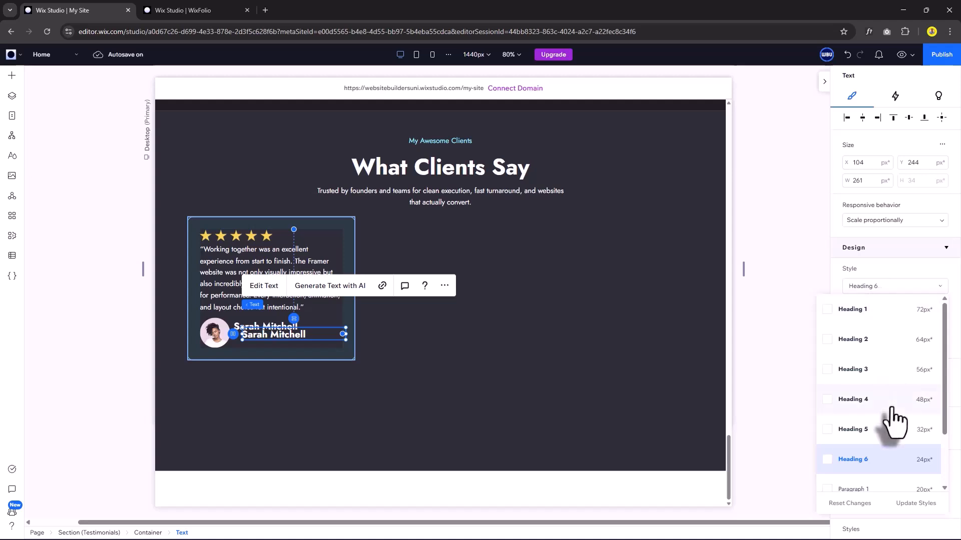
{"action": "scroll", "coordinate": [893, 420], "scroll_direction": "down", "scroll_amount": 2}
{"action": "left_click", "coordinate": [868, 448]}
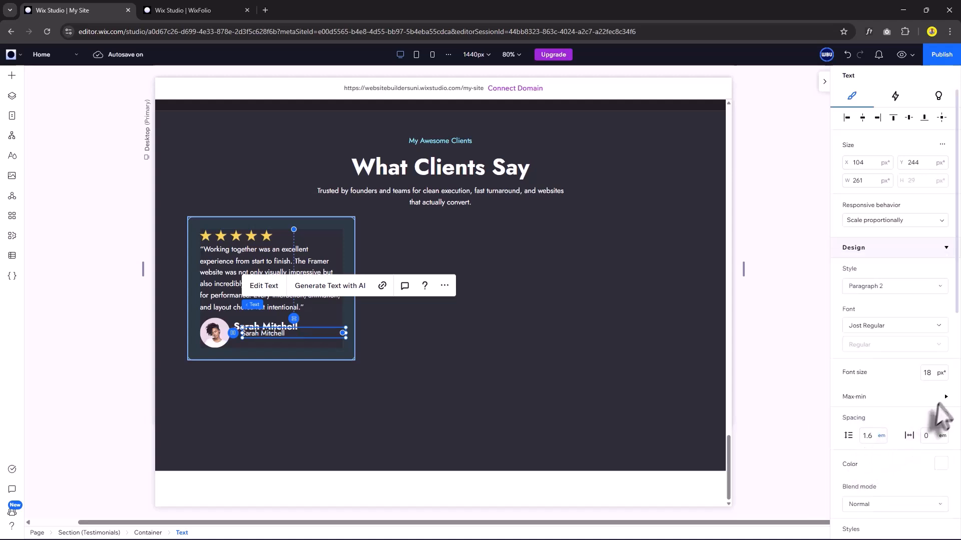
{"action": "scroll", "coordinate": [940, 415], "scroll_direction": "down", "scroll_amount": 2}
{"action": "left_click", "coordinate": [939, 397]}
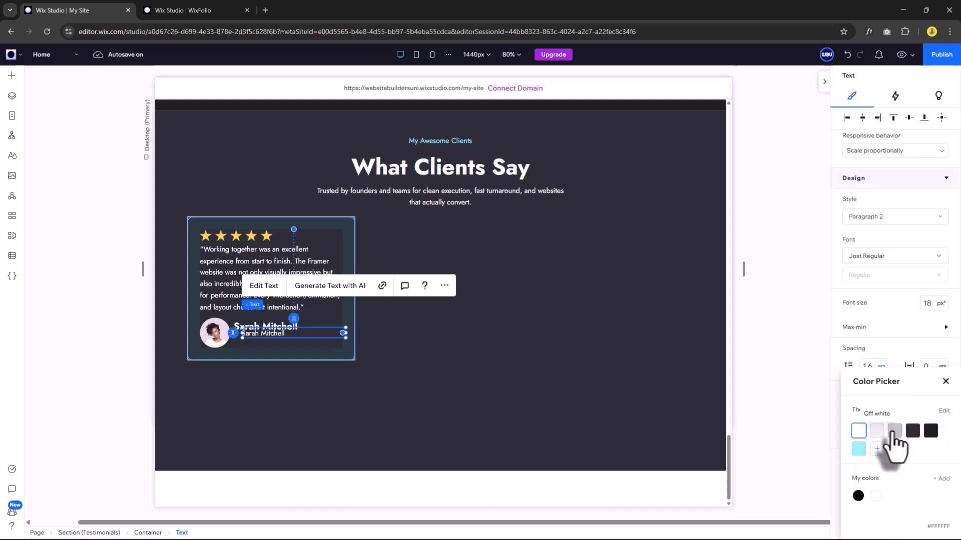
{"action": "left_click", "coordinate": [894, 432]}
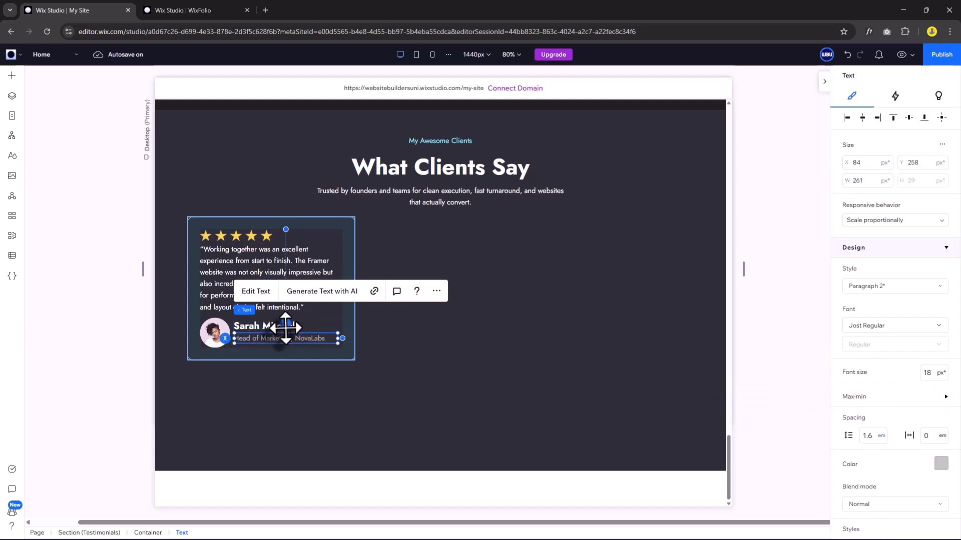
{"action": "left_click", "coordinate": [294, 332]}
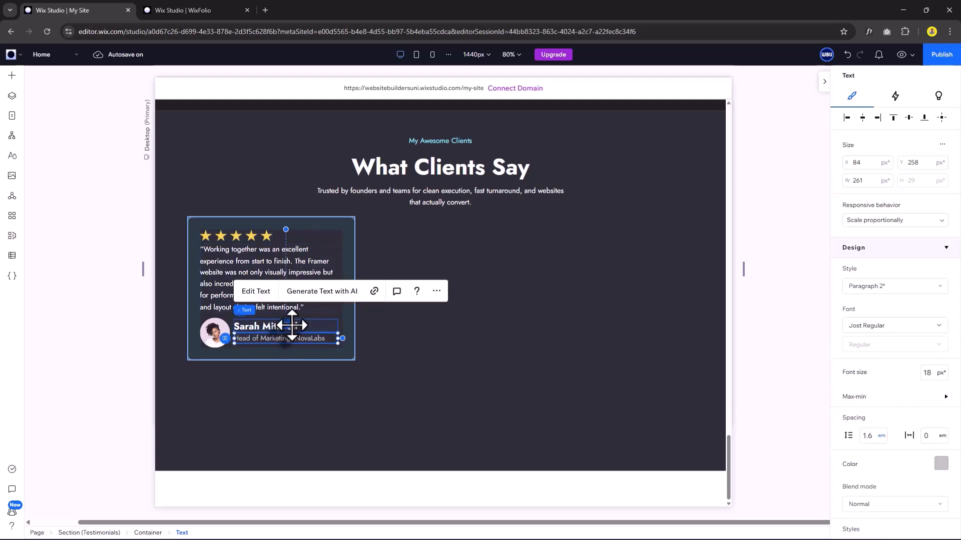
{"action": "left_click", "coordinate": [292, 325], "text": "shift"}
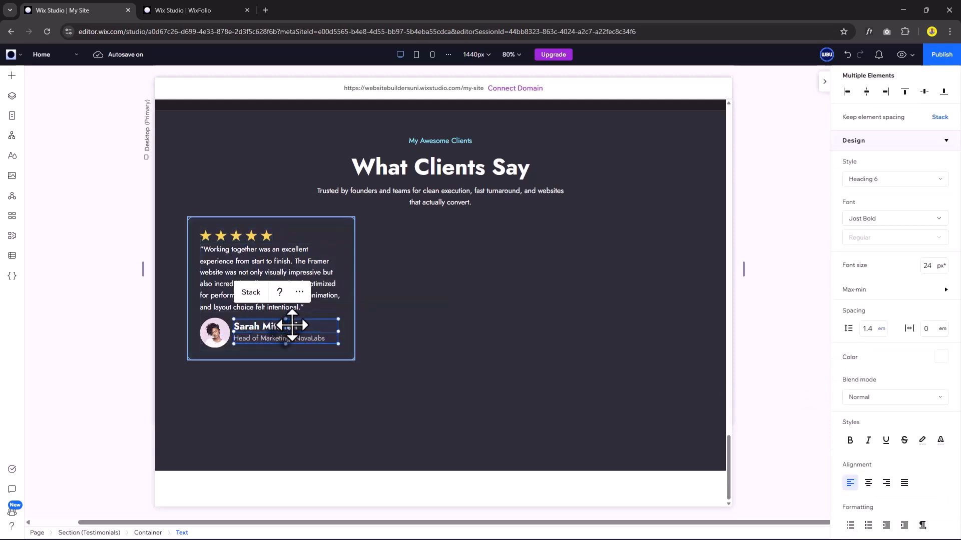
Stack name and role with 8 px spacing, then stack the avatar beside them, centred, 16 px apart.
{"action": "left_click", "coordinate": [251, 292]}
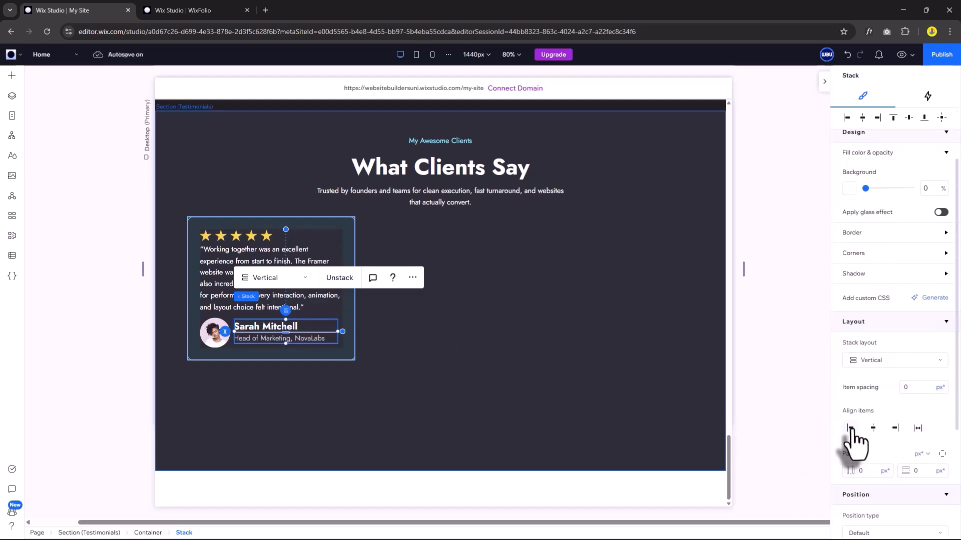
{"action": "left_click", "coordinate": [912, 389]}
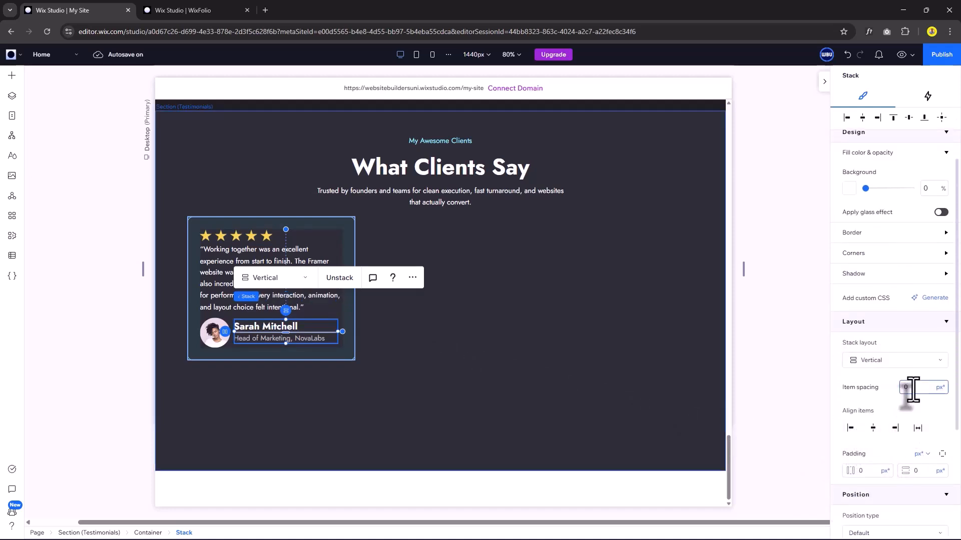
{"action": "key", "text": "Return"}
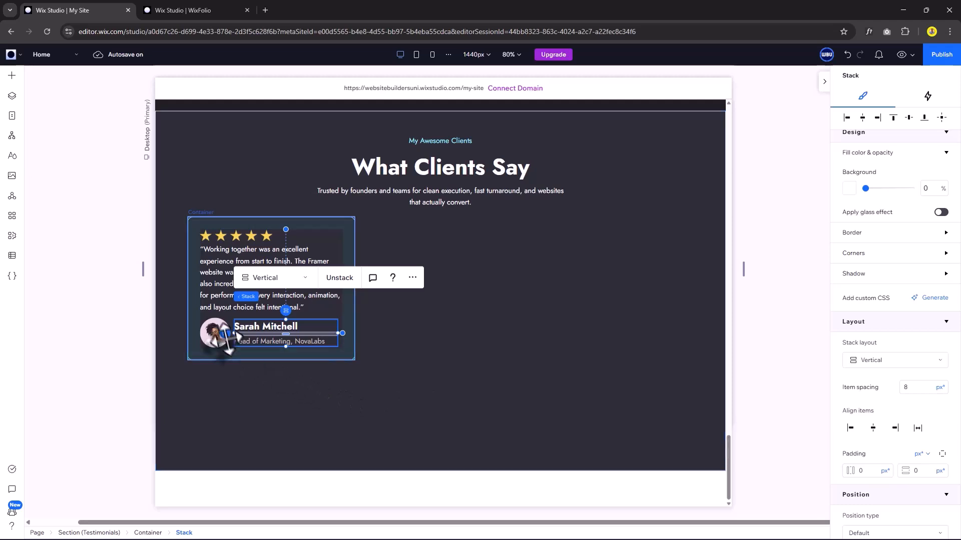
{"action": "left_click", "coordinate": [215, 325], "text": "shift"}
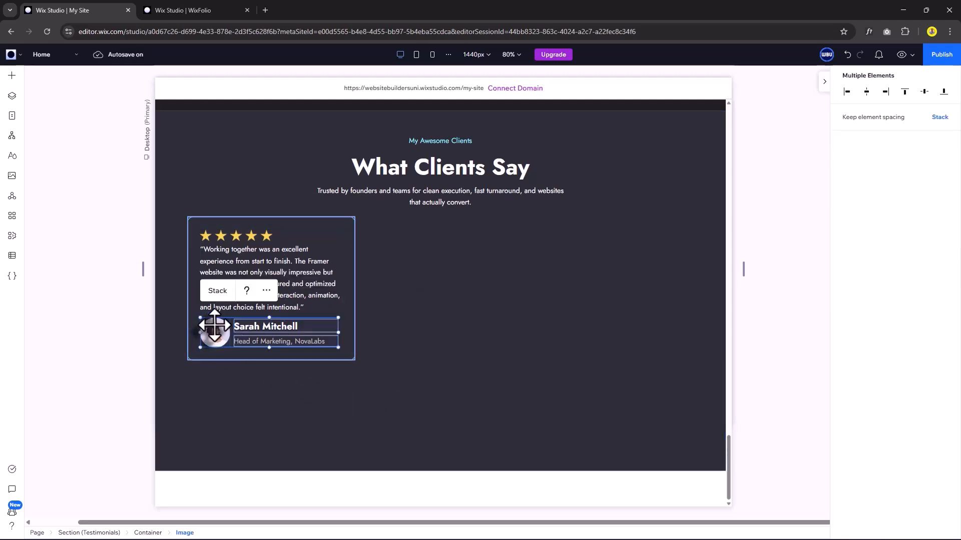
{"action": "left_click", "coordinate": [218, 292]}
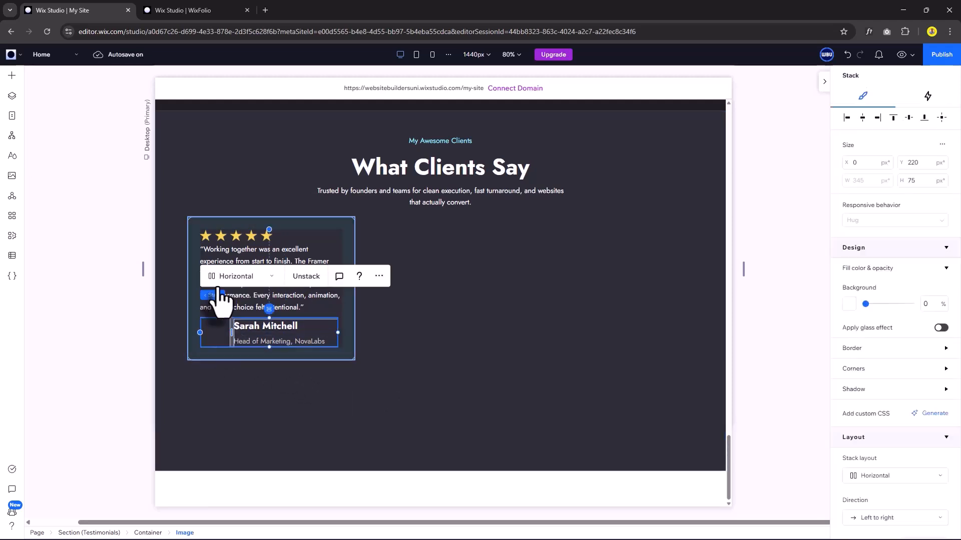
{"action": "scroll", "coordinate": [941, 440], "scroll_direction": "down", "scroll_amount": 3}
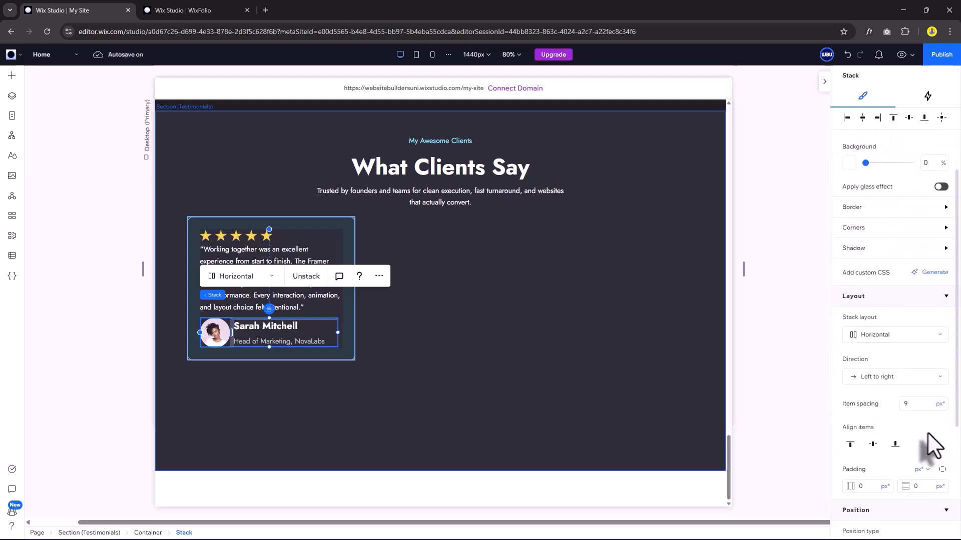
{"action": "left_click", "coordinate": [873, 443]}
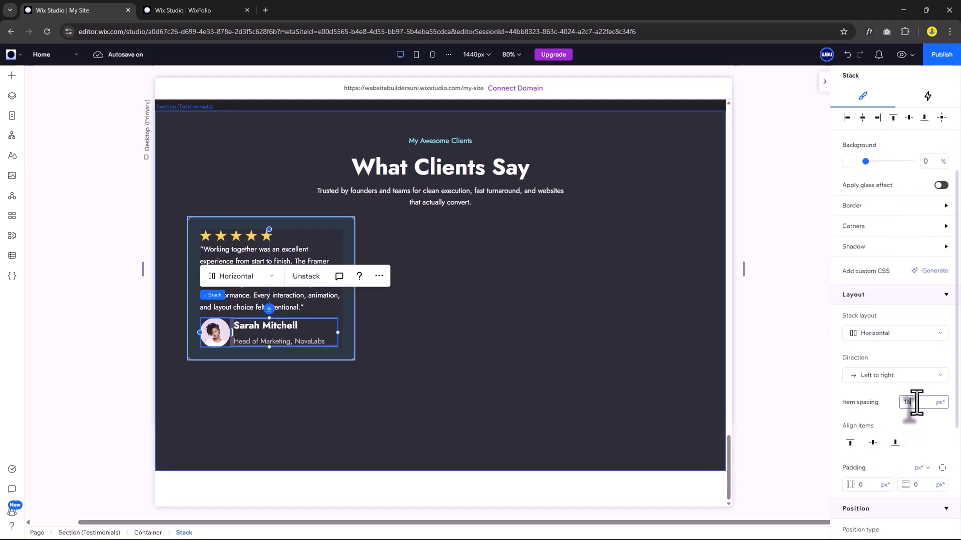
{"action": "key", "text": "Return"}
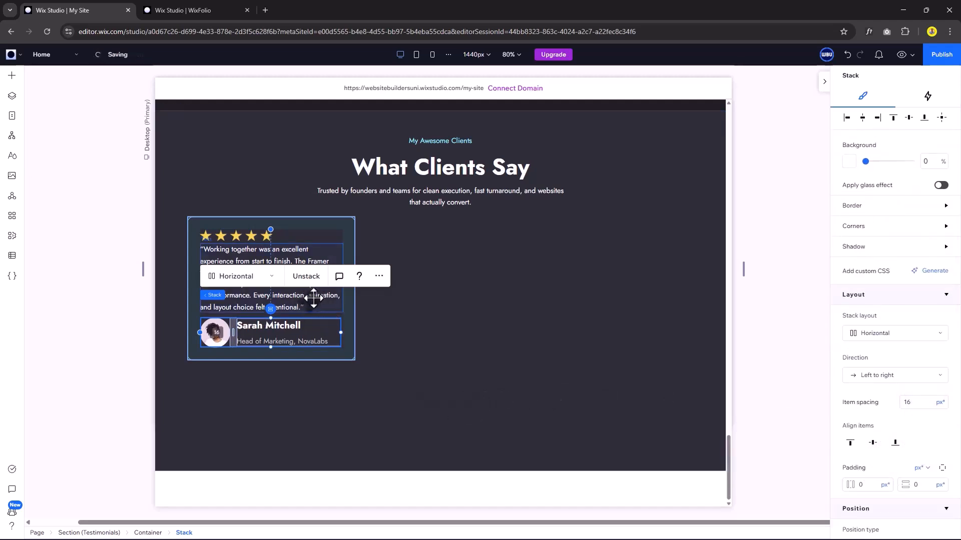
Stack the stars, quote and author row vertically, left-aligned.
{"action": "left_click", "coordinate": [314, 298], "text": "shift"}
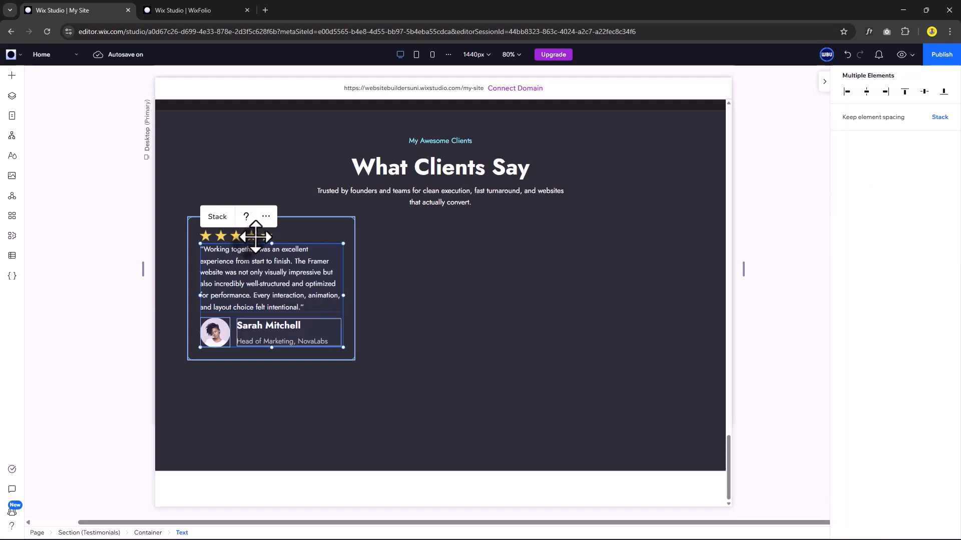
{"action": "left_click", "coordinate": [255, 237], "text": "shift"}
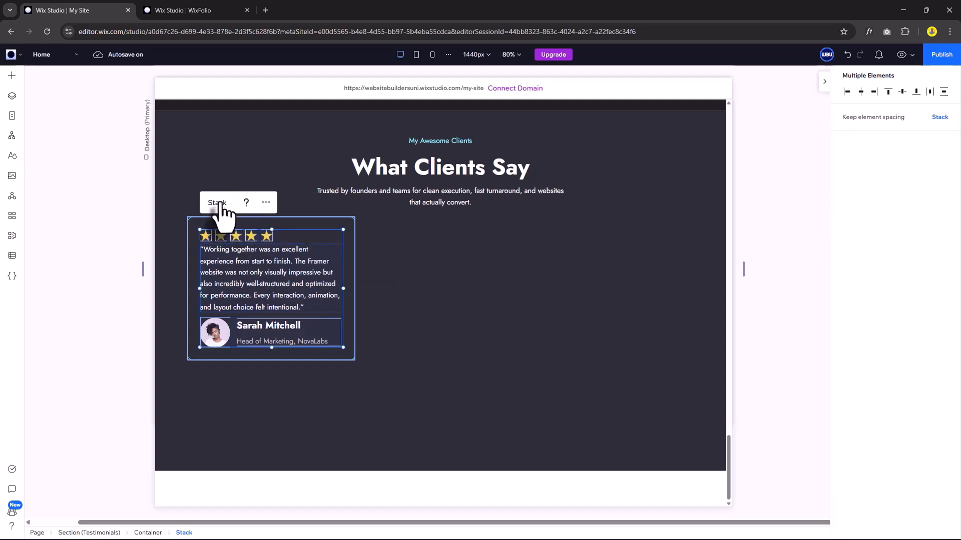
{"action": "left_click", "coordinate": [218, 202]}
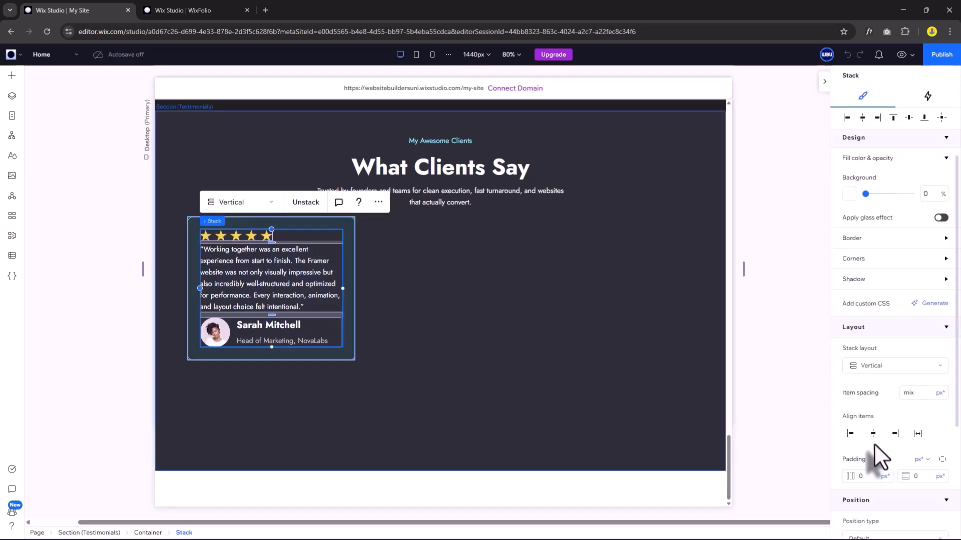
{"action": "scroll", "coordinate": [861, 445], "scroll_direction": "down", "scroll_amount": 1}
{"action": "left_click", "coordinate": [850, 423]}
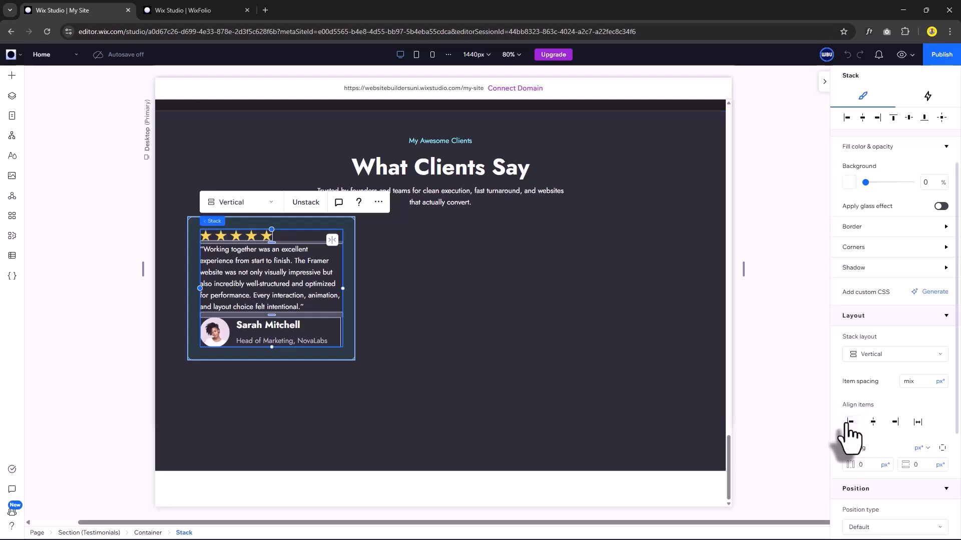
{"action": "left_click", "coordinate": [368, 325]}
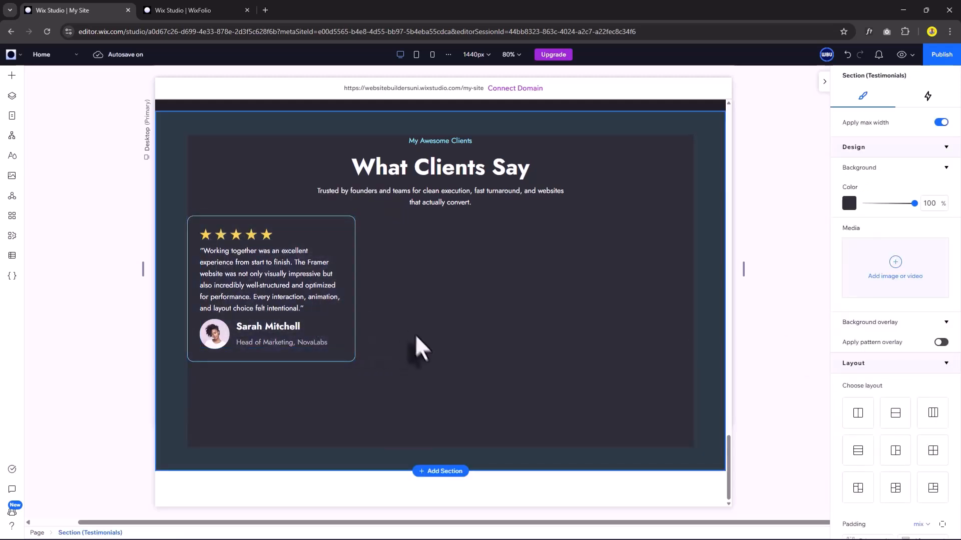
Duplicate the testimonial card to the right and stack all three cards in a horizontal row.
{"action": "left_click", "coordinate": [336, 235]}
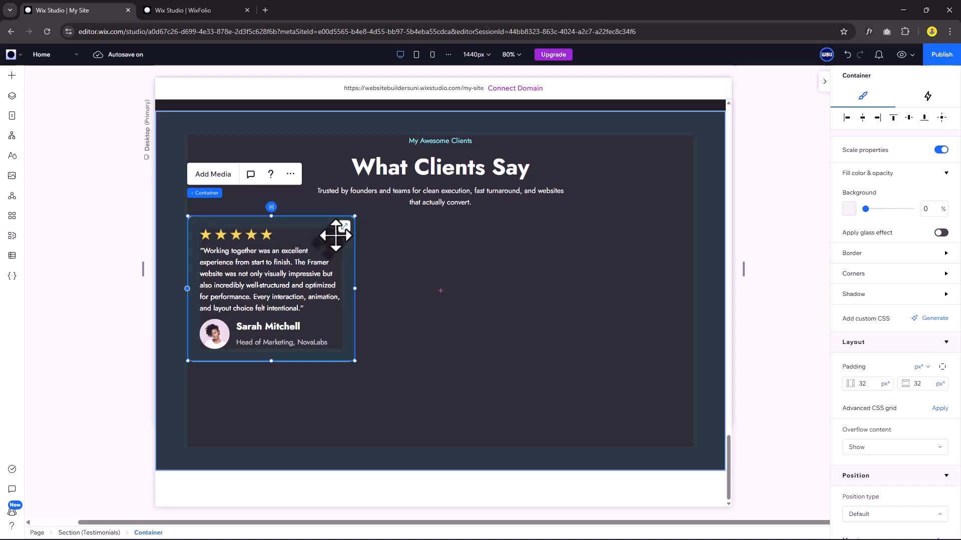
{"action": "left_click_drag", "start_coordinate": [318, 238], "coordinate": [321, 240]}
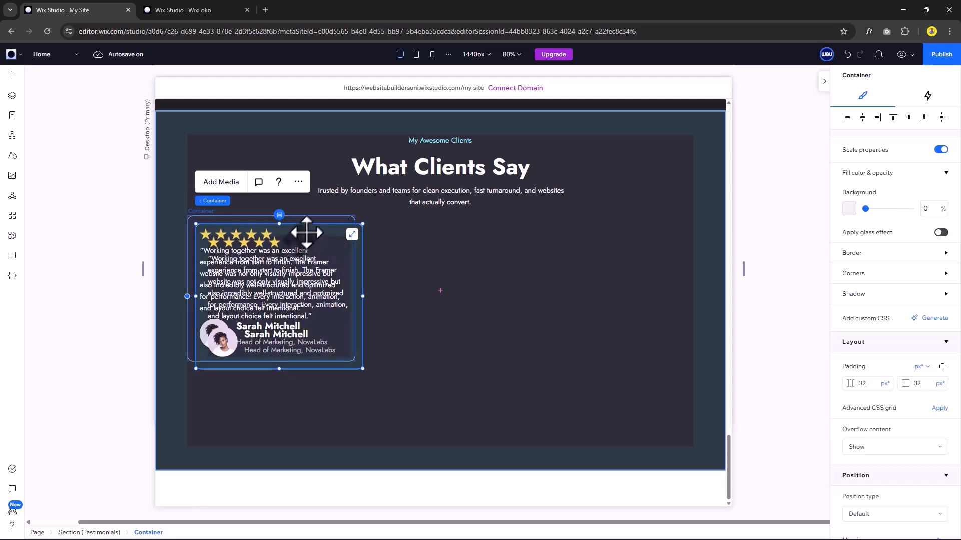
{"action": "left_click_drag", "start_coordinate": [304, 237], "coordinate": [646, 227]}
{"action": "left_click", "coordinate": [517, 228], "text": "shift"}
{"action": "left_click", "coordinate": [321, 230], "text": "shift"}
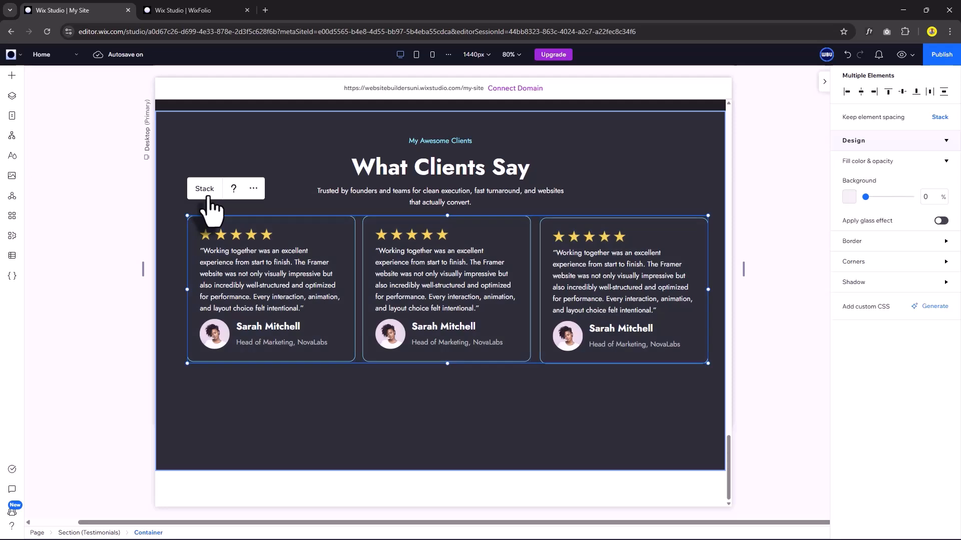
{"action": "left_click", "coordinate": [205, 189]}
{"action": "scroll", "coordinate": [875, 440], "scroll_direction": "down", "scroll_amount": 1}
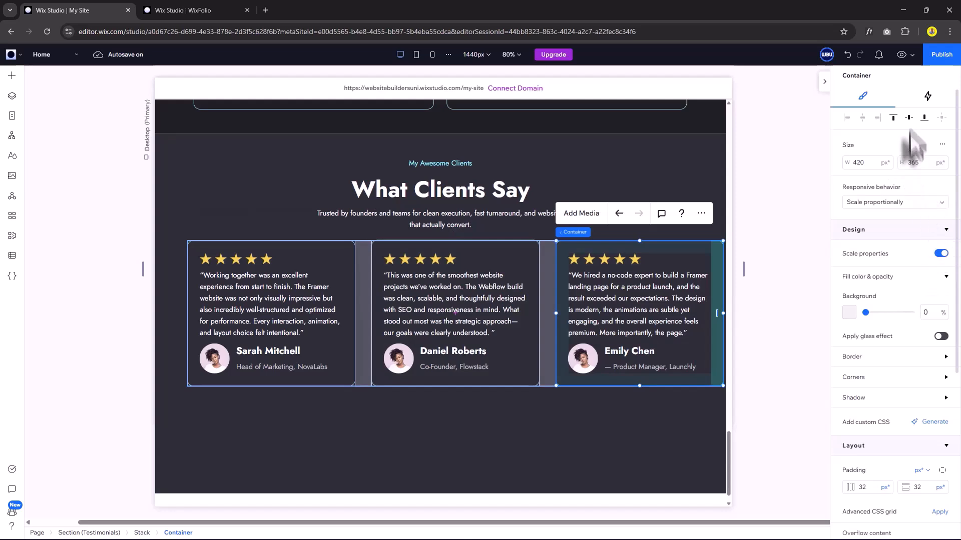
Add a Cross loop animation to the row of testimonial cards.
{"action": "key", "text": "Escape"}
{"action": "left_click", "coordinate": [927, 96]}
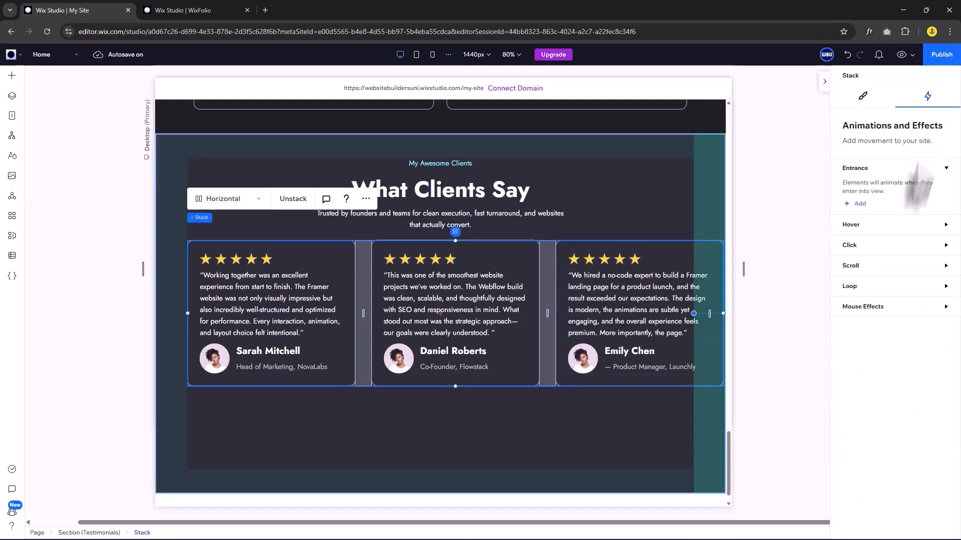
{"action": "left_click", "coordinate": [850, 287]}
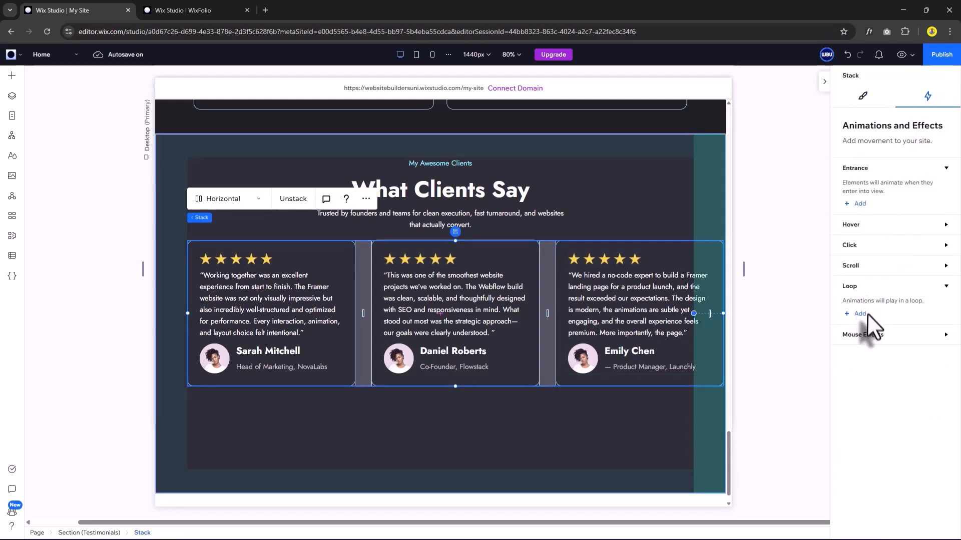
{"action": "left_click", "coordinate": [860, 315]}
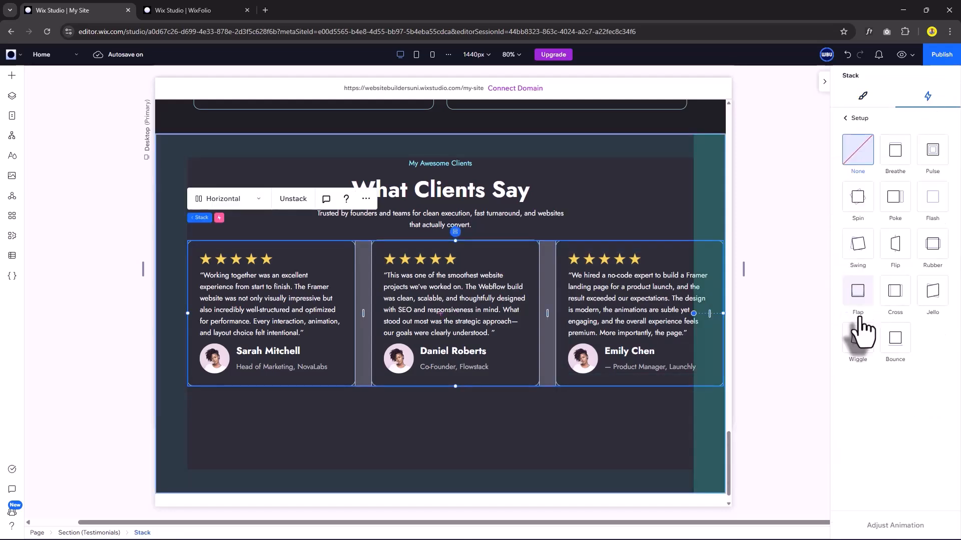
{"action": "left_click", "coordinate": [895, 297]}
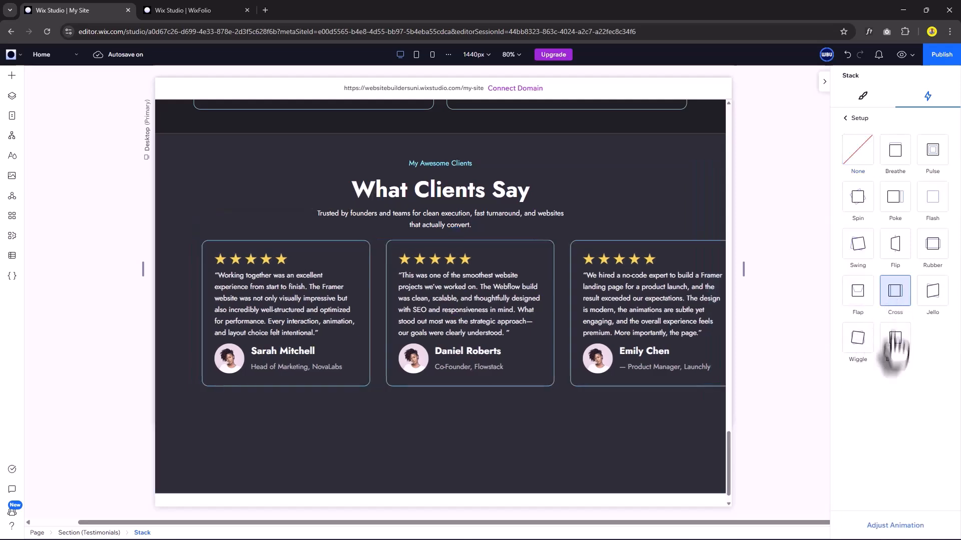
Set the Cross loop to 40 seconds travelling from the left, and preview it.
{"action": "left_click", "coordinate": [906, 525]}
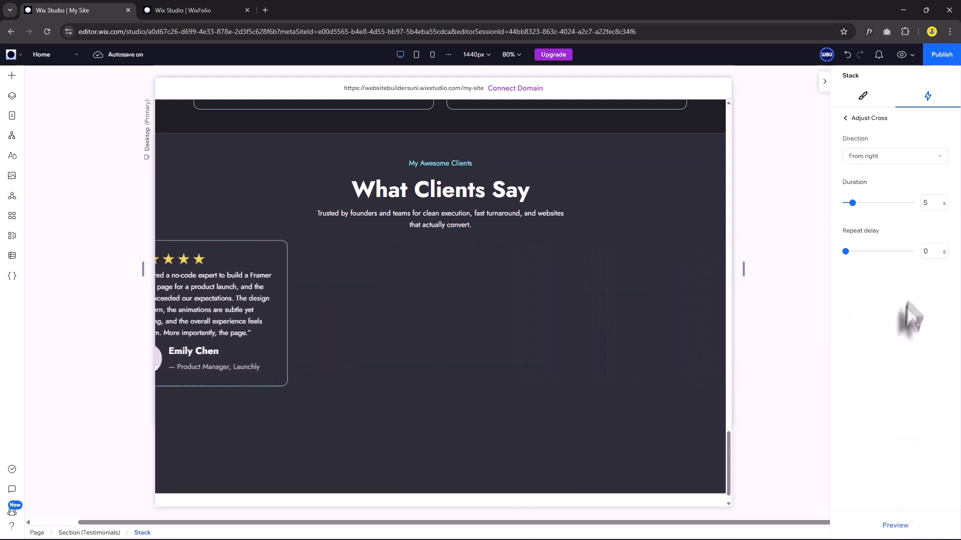
{"action": "left_click", "coordinate": [927, 205]}
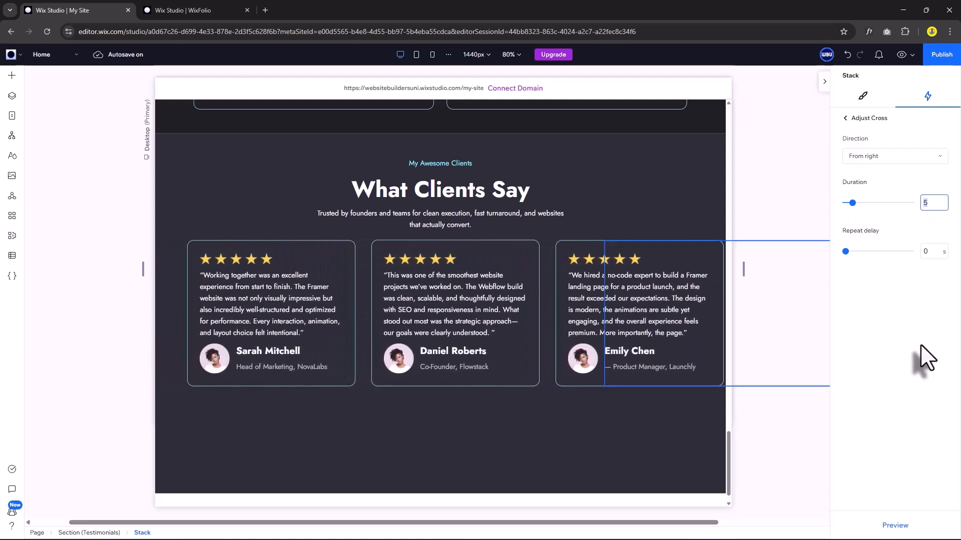
{"action": "key", "text": "Return"}
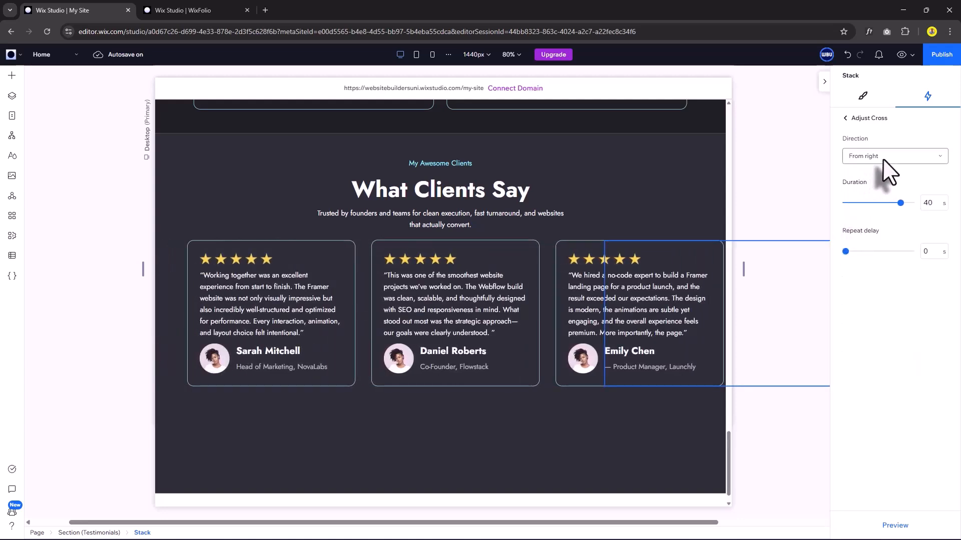
{"action": "left_click", "coordinate": [885, 160]}
{"action": "left_click", "coordinate": [882, 173]}
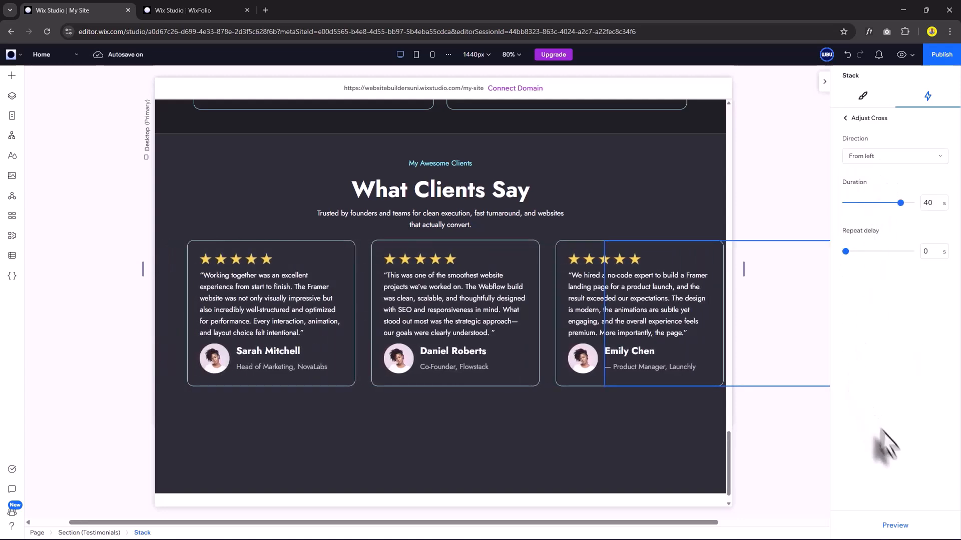
{"action": "left_click", "coordinate": [895, 525]}
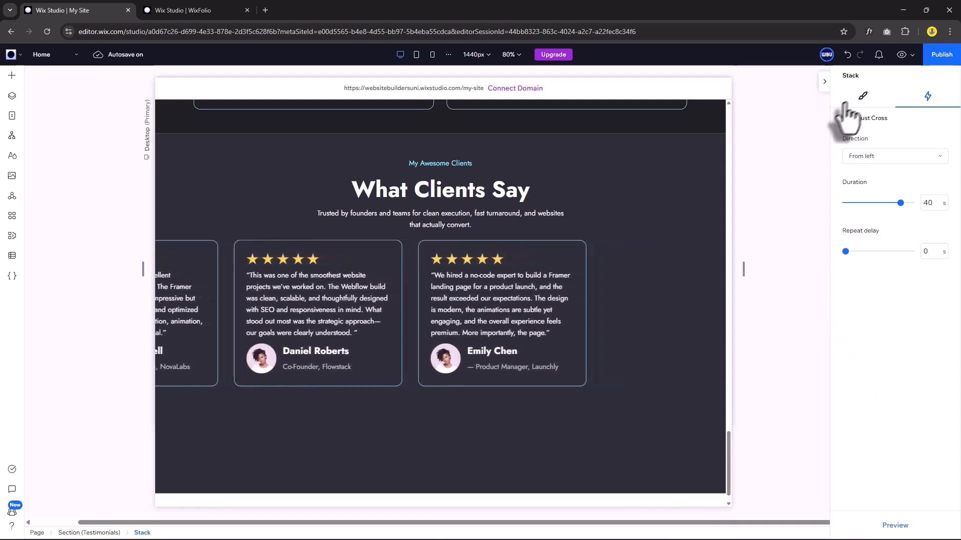
{"action": "left_click", "coordinate": [863, 96]}
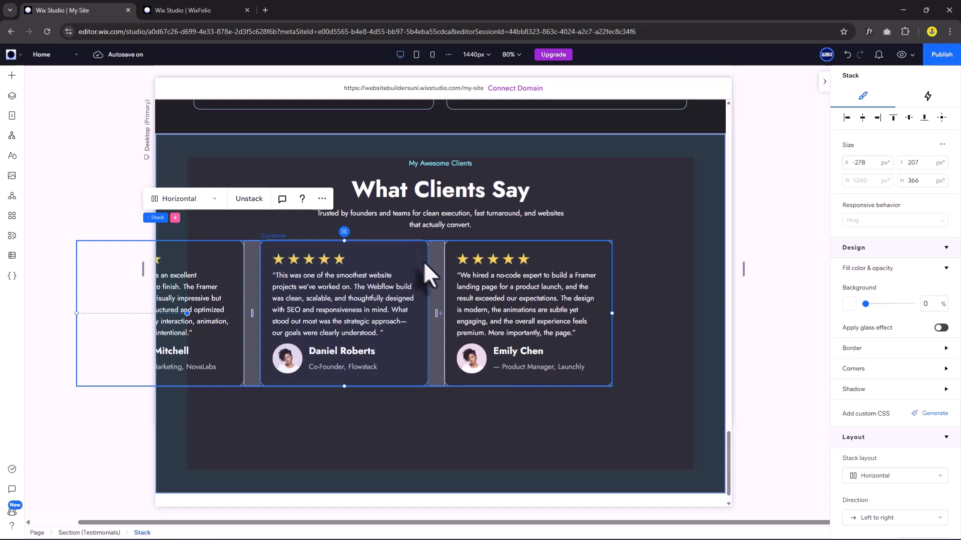
Duplicate the card row and combine both rows into one stack with 40 px item spacing.
{"action": "left_click_drag", "start_coordinate": [395, 260], "coordinate": [709, 252]}
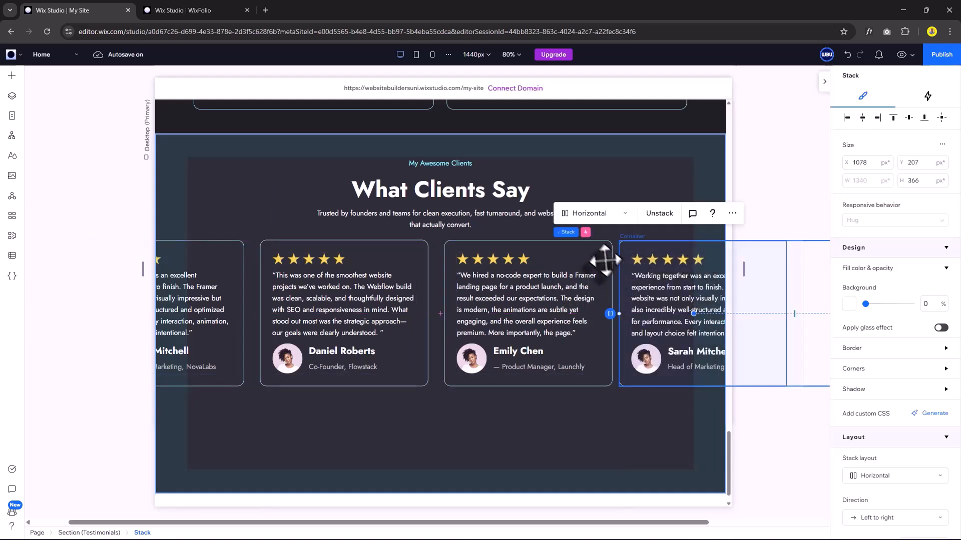
{"action": "left_click", "coordinate": [602, 260], "text": "shift"}
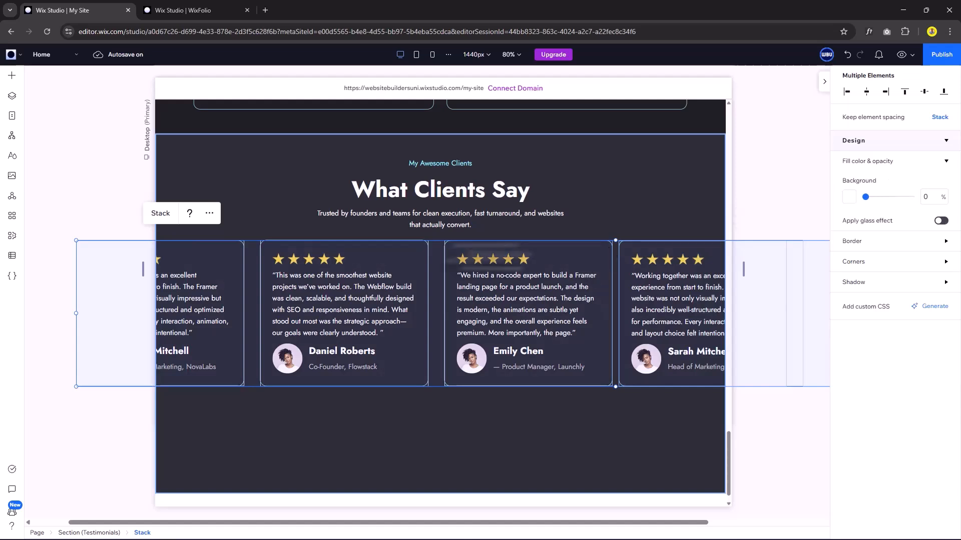
{"action": "left_click", "coordinate": [160, 214]}
{"action": "scroll", "coordinate": [925, 441], "scroll_direction": "down", "scroll_amount": 3}
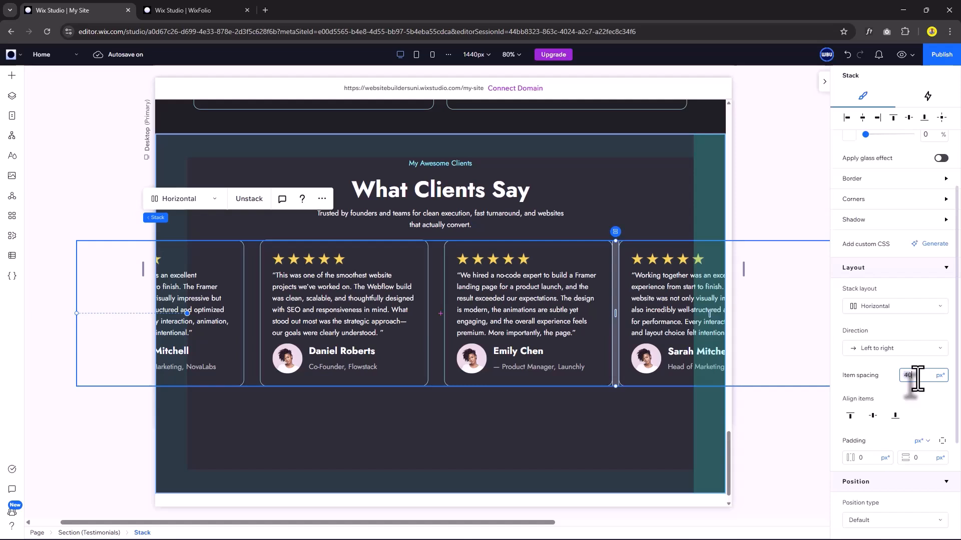
{"action": "key", "text": "Return"}
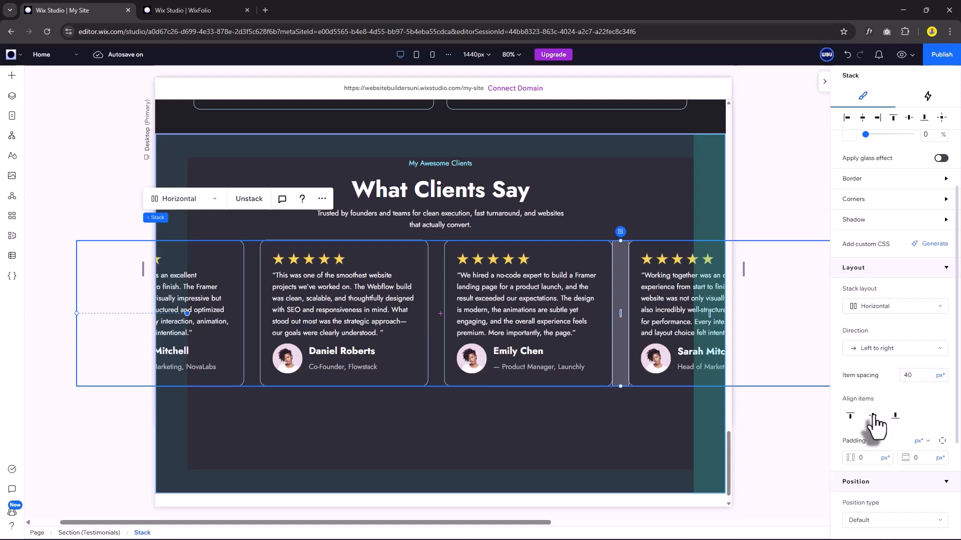
Unstack the nested card stack and preview the testimonial cards looping.
{"action": "left_click", "coordinate": [641, 273]}
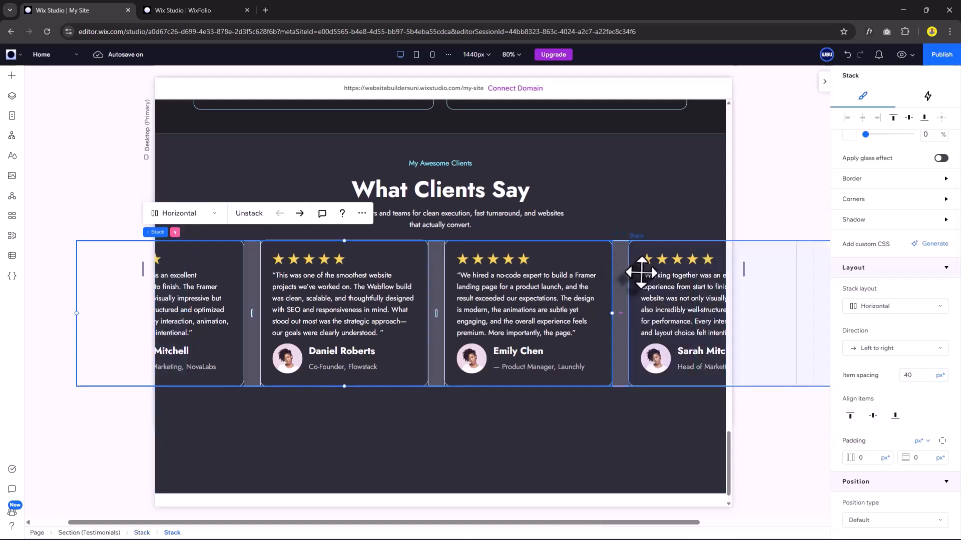
{"action": "left_click", "coordinate": [249, 214]}
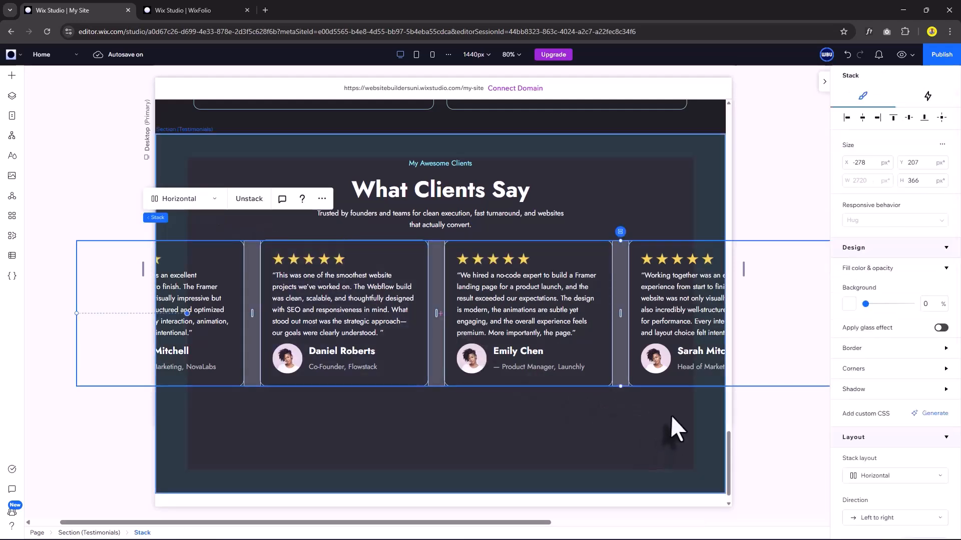
{"action": "left_click", "coordinate": [671, 417]}
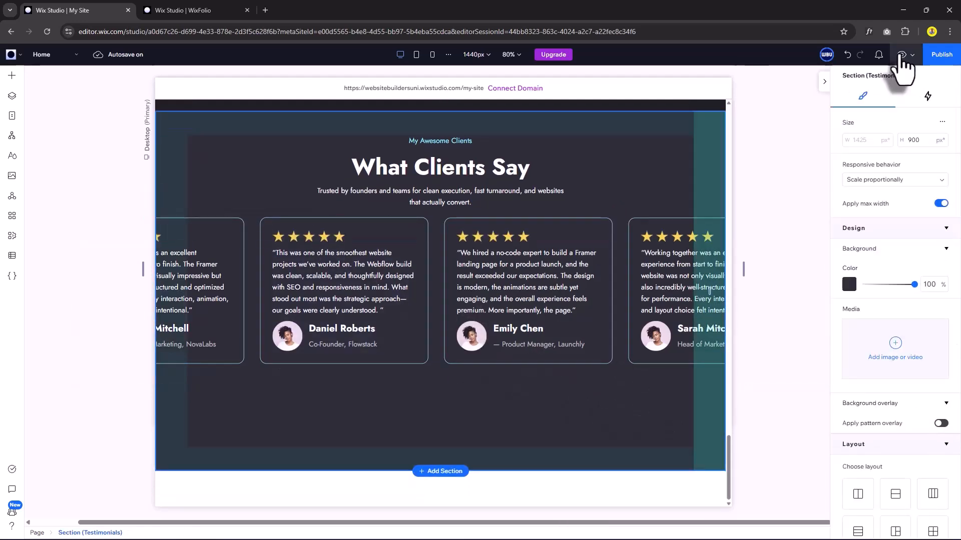
{"action": "left_click", "coordinate": [902, 59]}
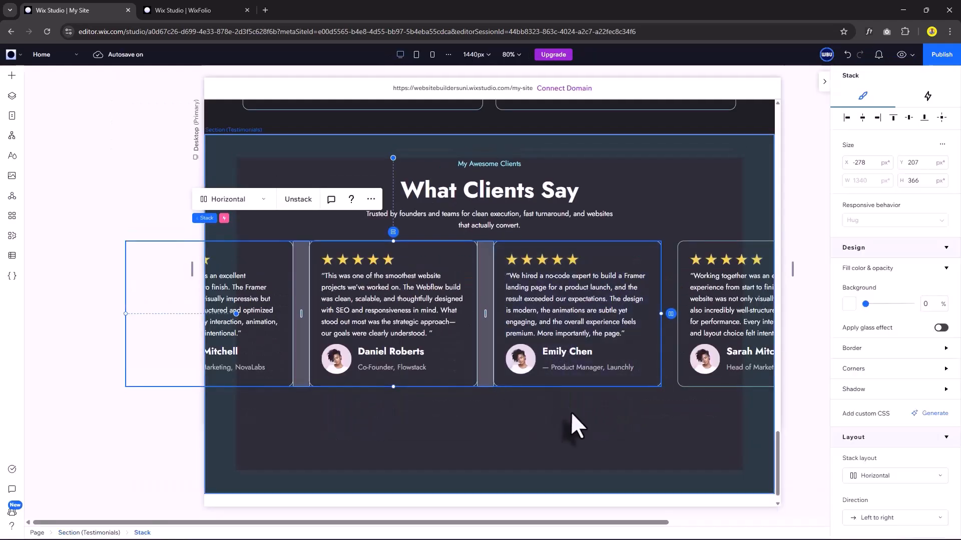
{"action": "left_click", "coordinate": [685, 257], "text": "shift"}
{"action": "scroll", "coordinate": [632, 368], "scroll_direction": "down", "scroll_amount": 1}
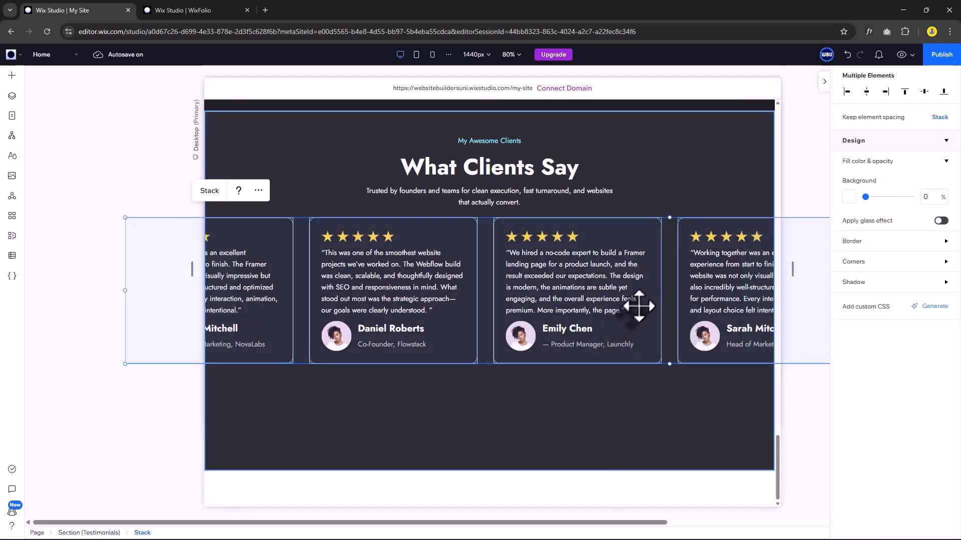
Move the second testimonial row below the first.
{"action": "left_click_drag", "start_coordinate": [639, 306], "coordinate": [671, 433]}
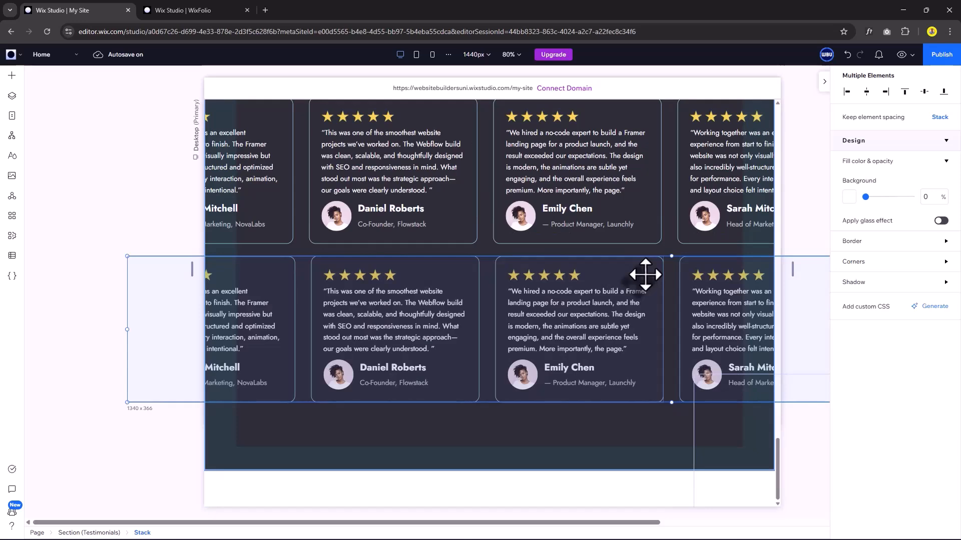
{"action": "scroll", "coordinate": [645, 275], "scroll_direction": "up", "scroll_amount": 3}
{"action": "left_click", "coordinate": [651, 339]}
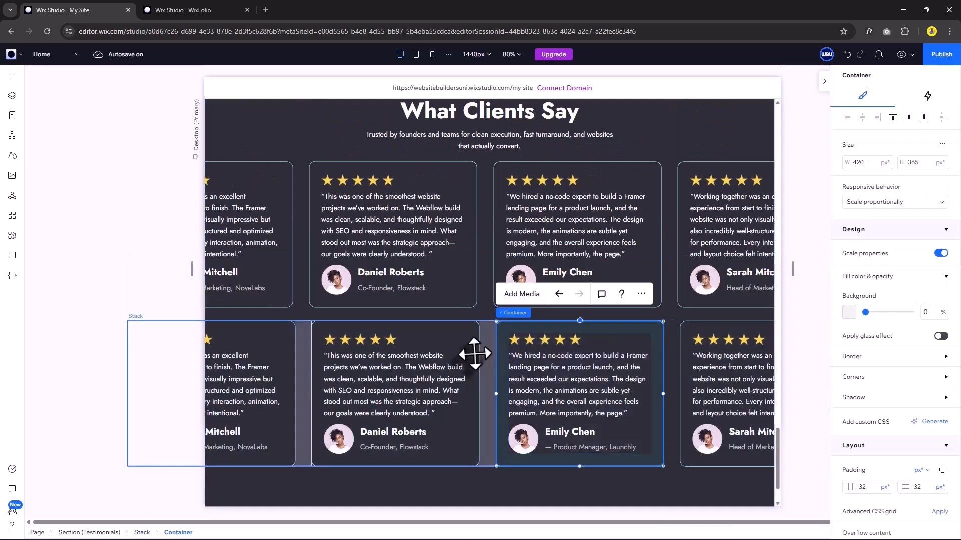
Give the lower testimonial row a Cross loop from the right lasting 45 s.
{"action": "left_click", "coordinate": [927, 97]}
{"action": "left_click", "coordinate": [643, 172]}
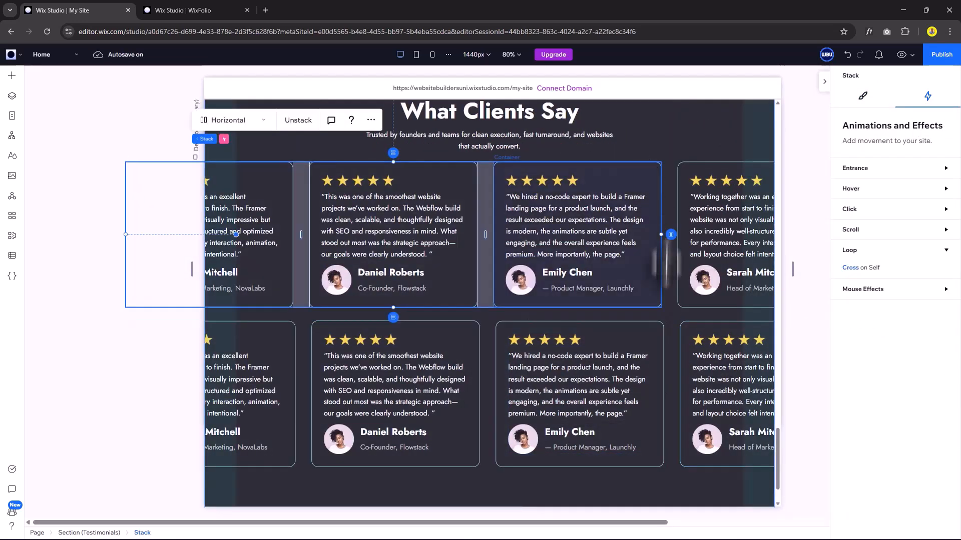
{"action": "left_click", "coordinate": [647, 348]}
{"action": "left_click", "coordinate": [852, 268]}
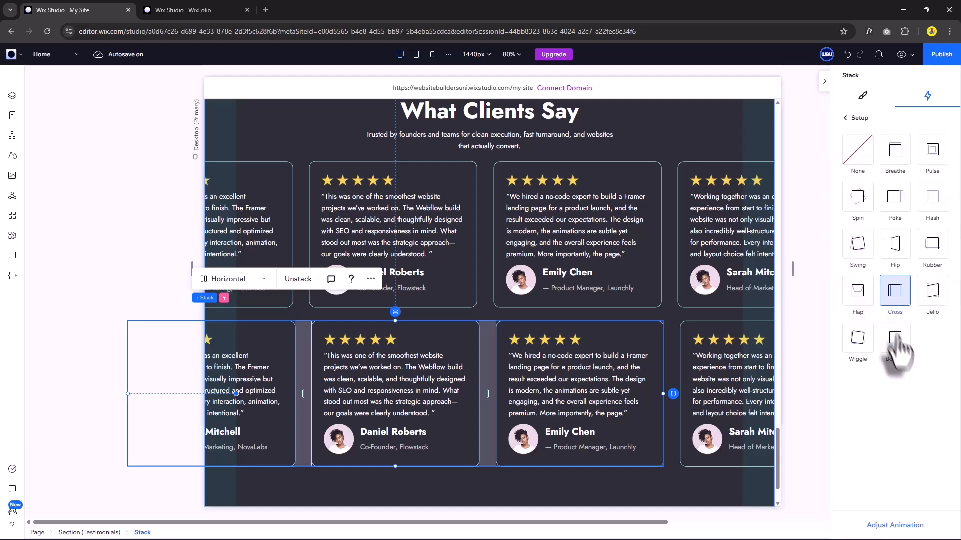
{"action": "left_click", "coordinate": [903, 525]}
{"action": "left_click", "coordinate": [873, 156]}
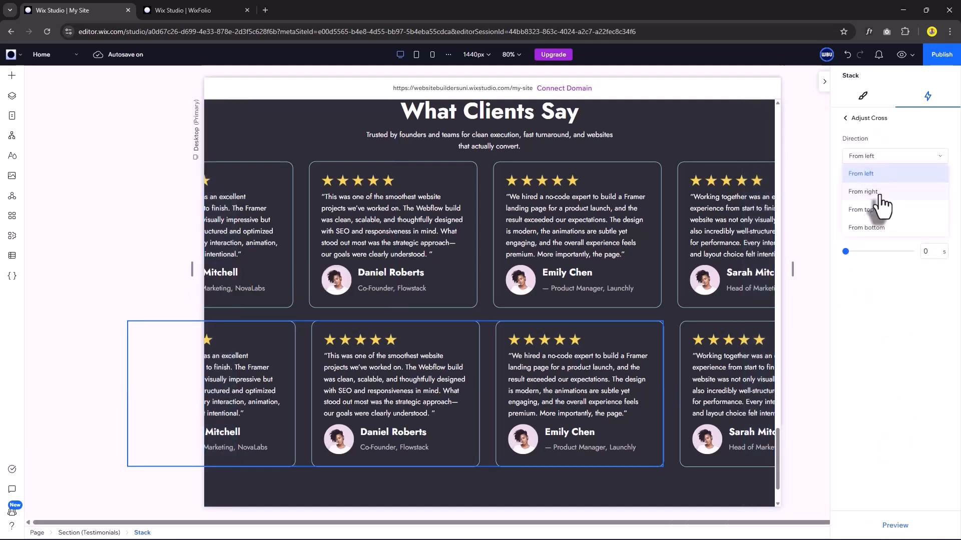
{"action": "left_click", "coordinate": [879, 192]}
{"action": "left_click", "coordinate": [931, 203]}
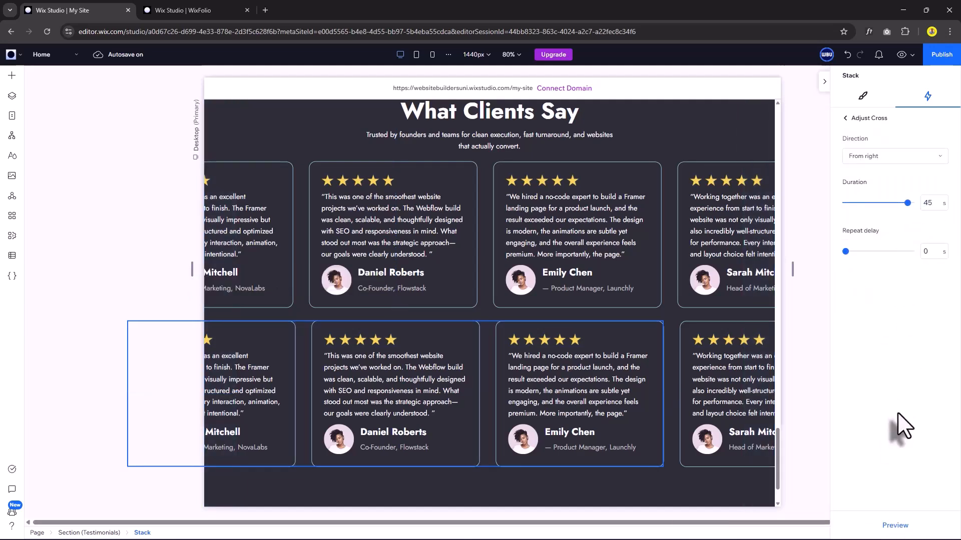
Set the other testimonial row's Cross loop to also run from the right.
{"action": "left_click", "coordinate": [686, 326]}
{"action": "left_click", "coordinate": [686, 326]}
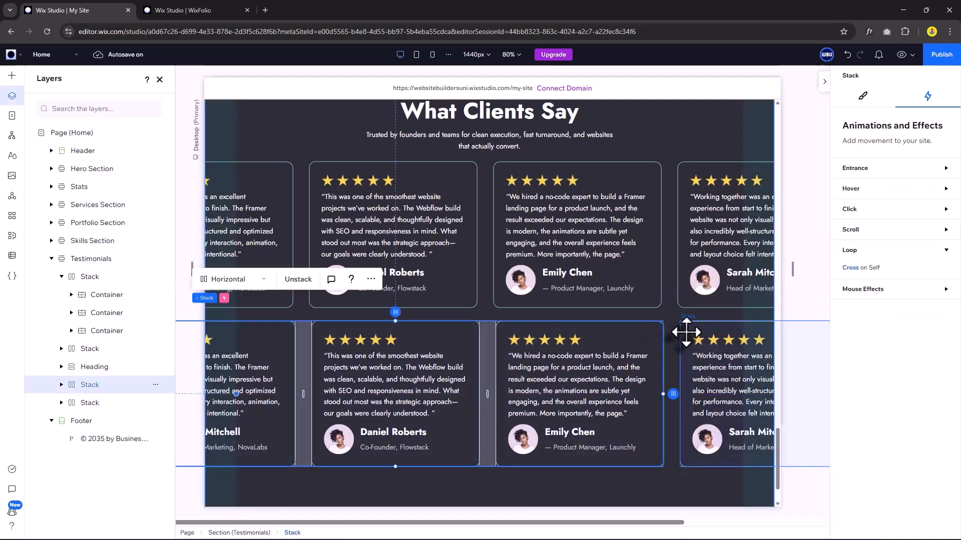
{"action": "left_click", "coordinate": [686, 332]}
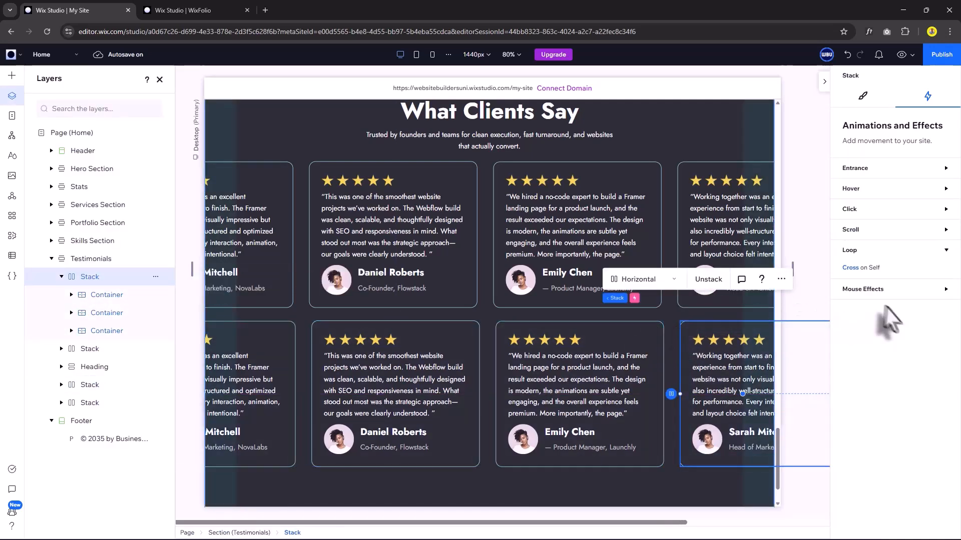
{"action": "left_click", "coordinate": [854, 268]}
{"action": "left_click", "coordinate": [896, 525]}
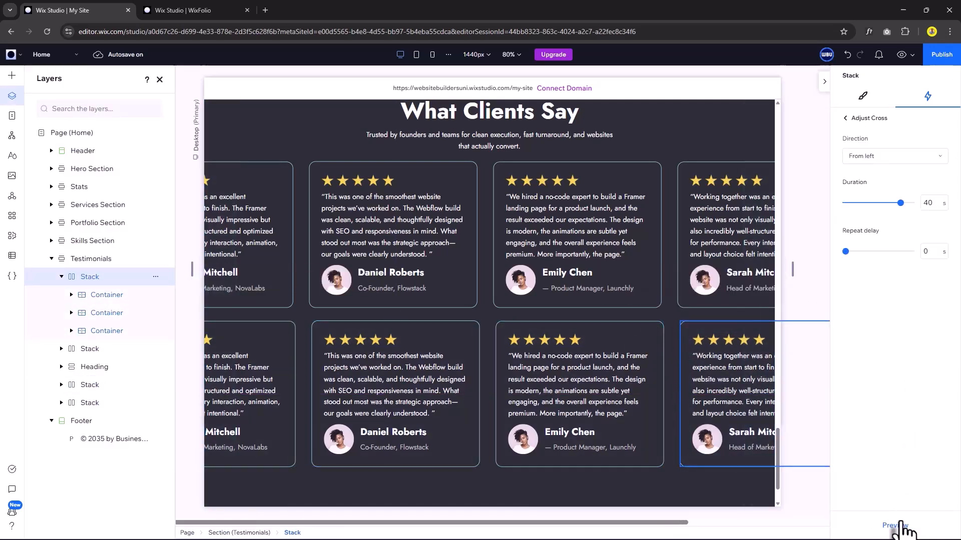
{"action": "left_click", "coordinate": [874, 158]}
{"action": "left_click", "coordinate": [863, 192]}
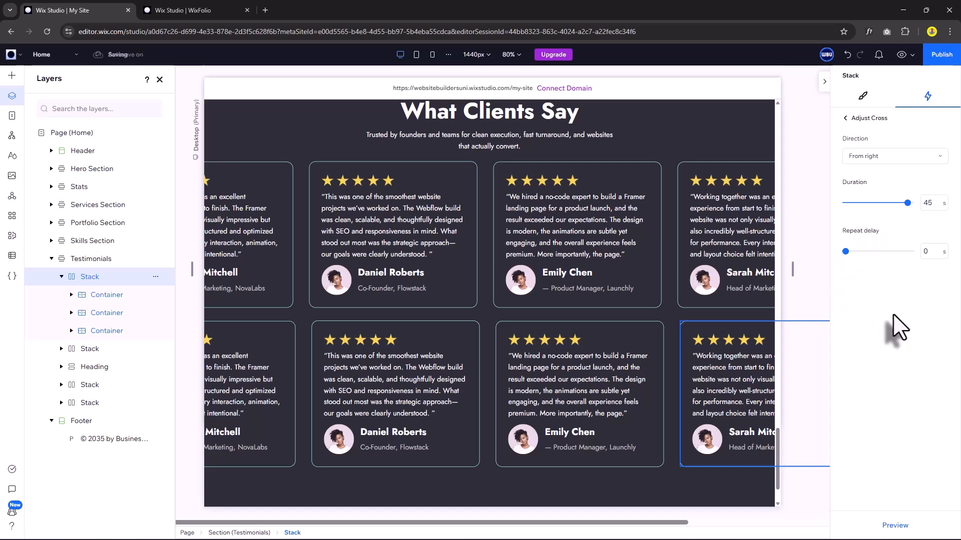
Switch to the WixFolio site and close the layers list.
{"action": "left_click", "coordinate": [862, 95]}
{"action": "left_click", "coordinate": [489, 487]}
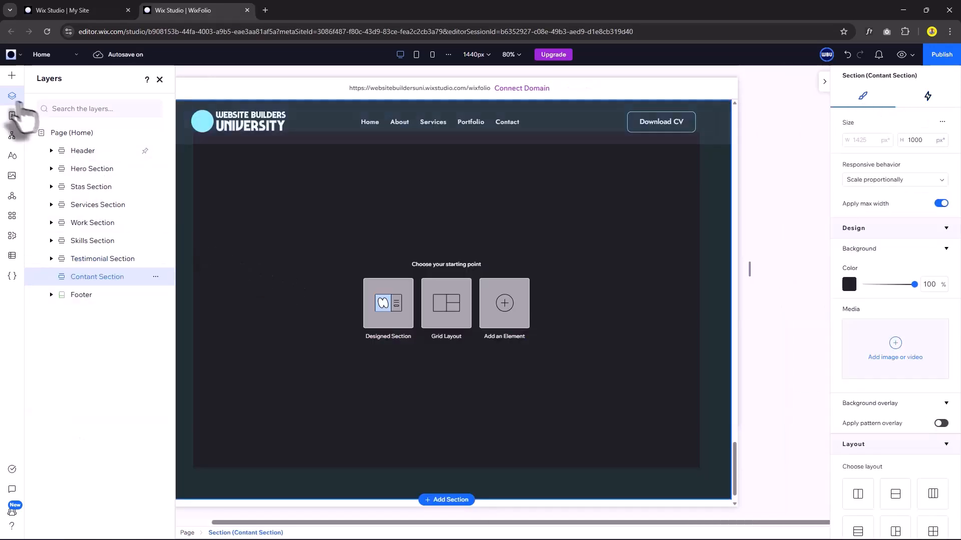
{"action": "left_click", "coordinate": [13, 96]}
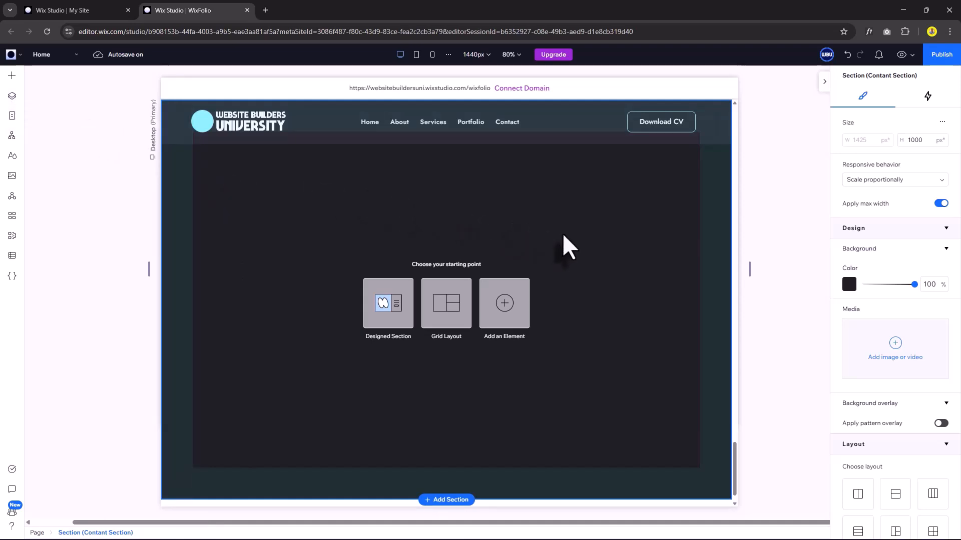
Add a 75 × 75 px square container to the contact section.
{"action": "key", "text": "ctrl+v"}
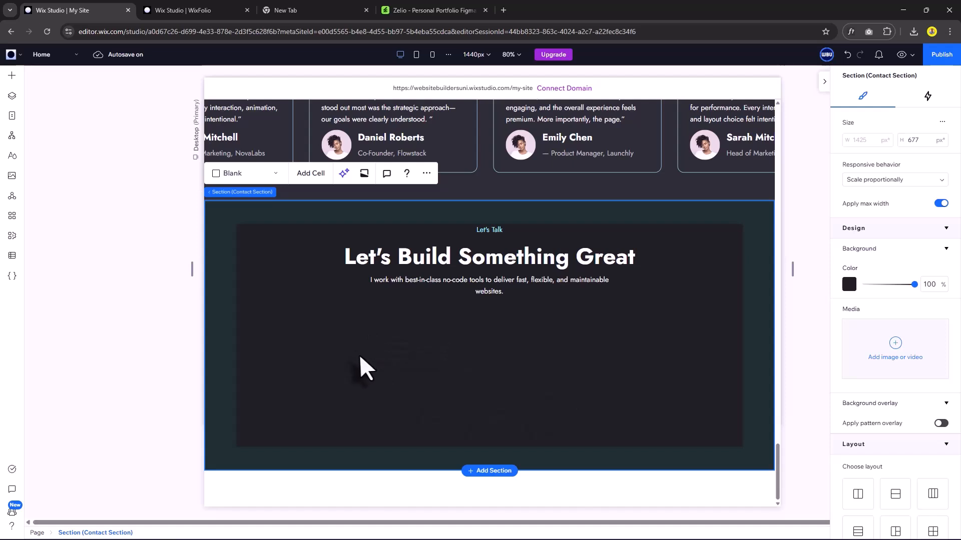
{"action": "left_click", "coordinate": [12, 76]}
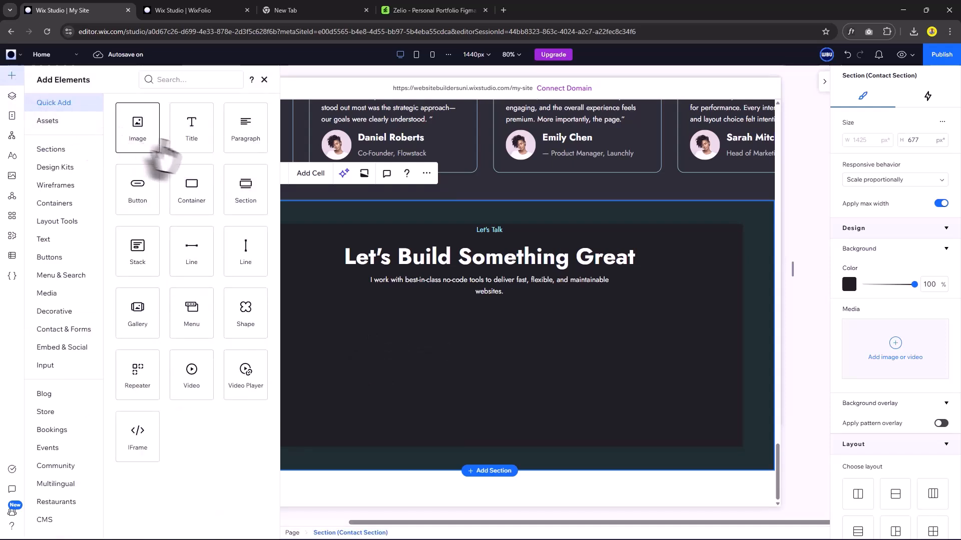
{"action": "left_click_drag", "start_coordinate": [192, 200], "coordinate": [380, 353]}
{"action": "left_click", "coordinate": [869, 181]}
{"action": "type", "text": "75"}
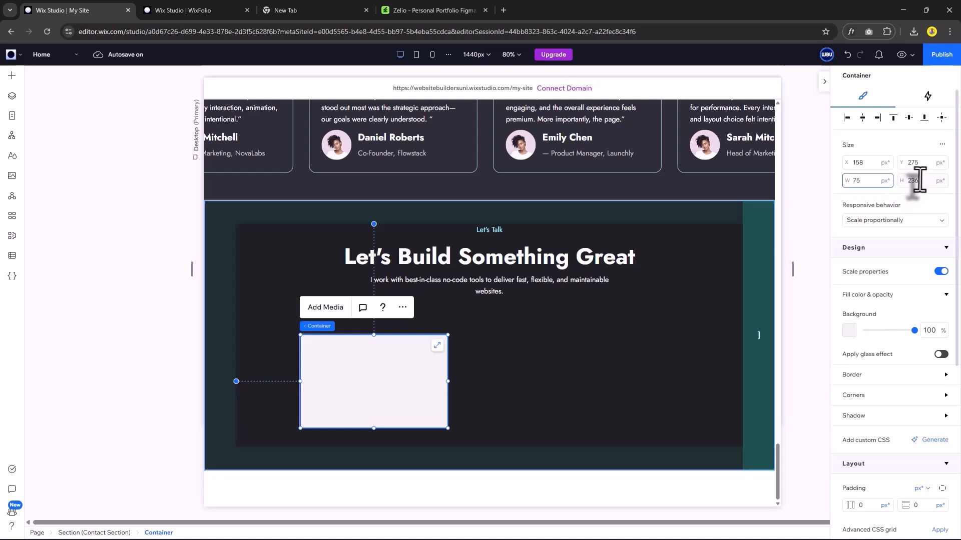
{"action": "left_click", "coordinate": [920, 180]}
{"action": "type", "text": "75"}
{"action": "key", "text": "Return"}
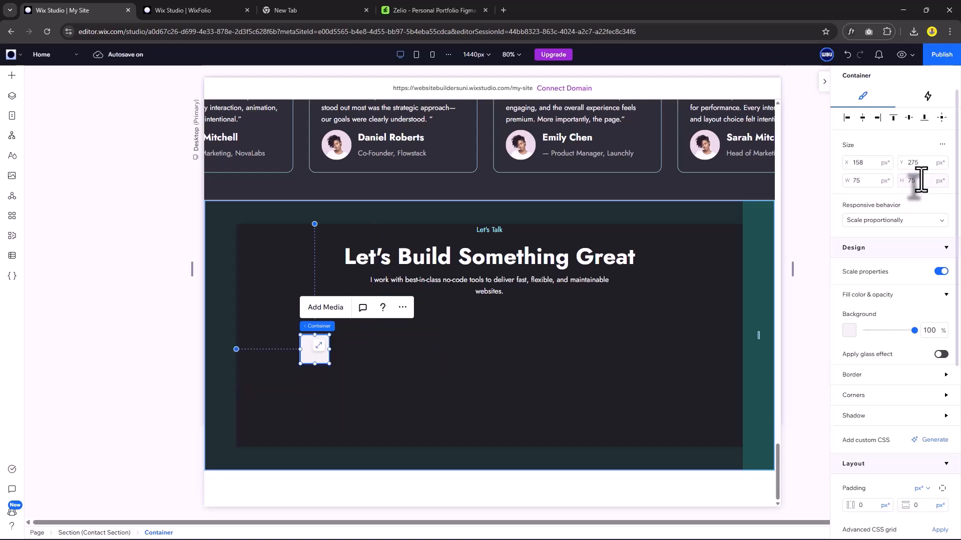
Fill the box with a 0° vertical gradient using the Dark BG theme colour.
{"action": "left_click", "coordinate": [849, 330]}
{"action": "left_click", "coordinate": [901, 375]}
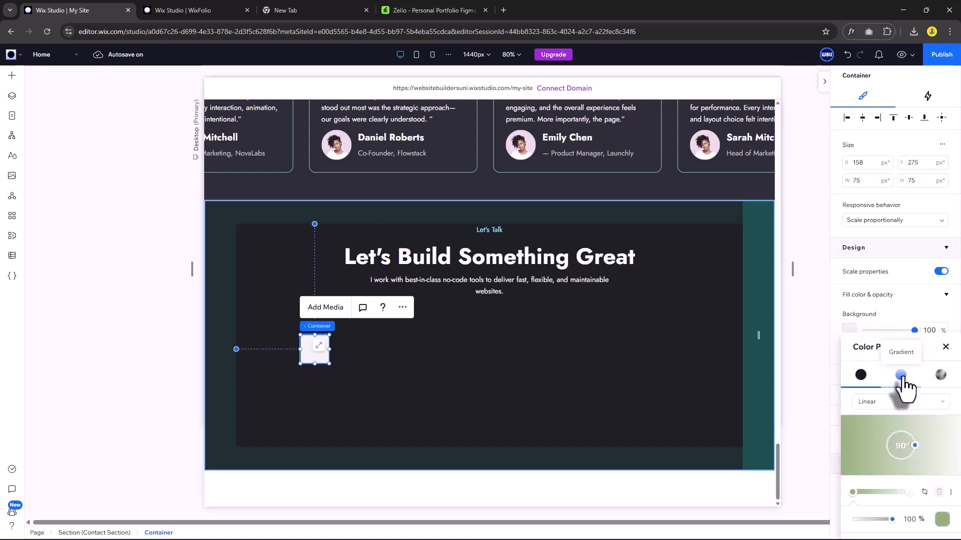
{"action": "left_click_drag", "start_coordinate": [914, 445], "coordinate": [901, 429]}
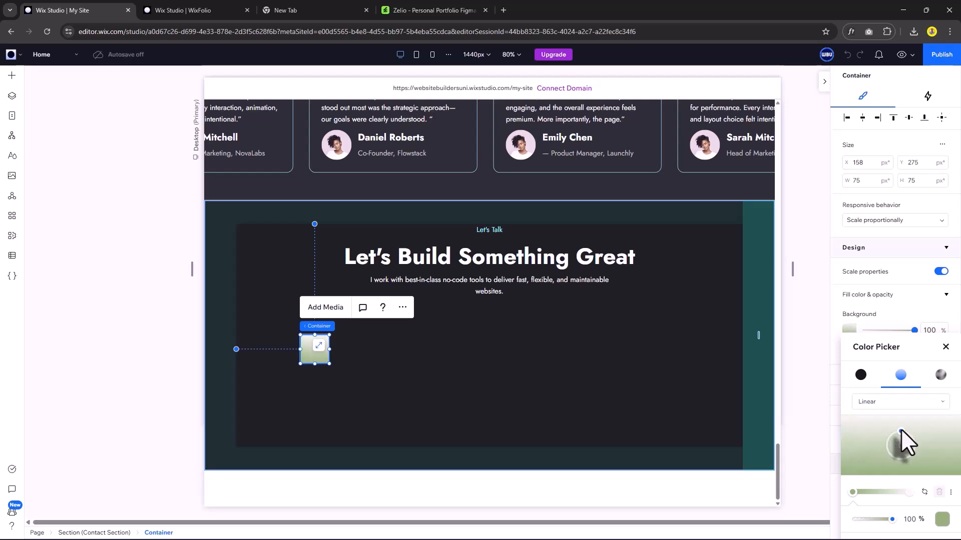
{"action": "left_click", "coordinate": [942, 519]}
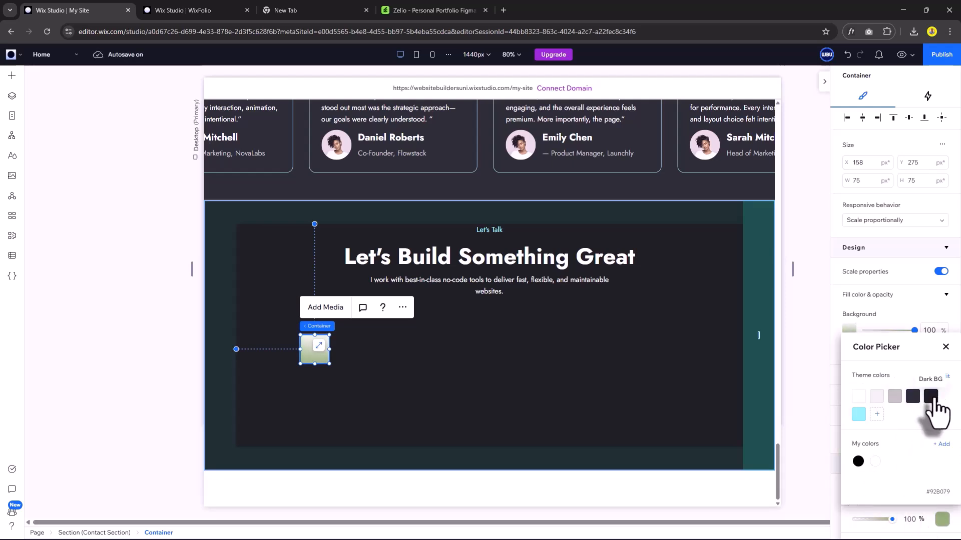
{"action": "left_click", "coordinate": [930, 396]}
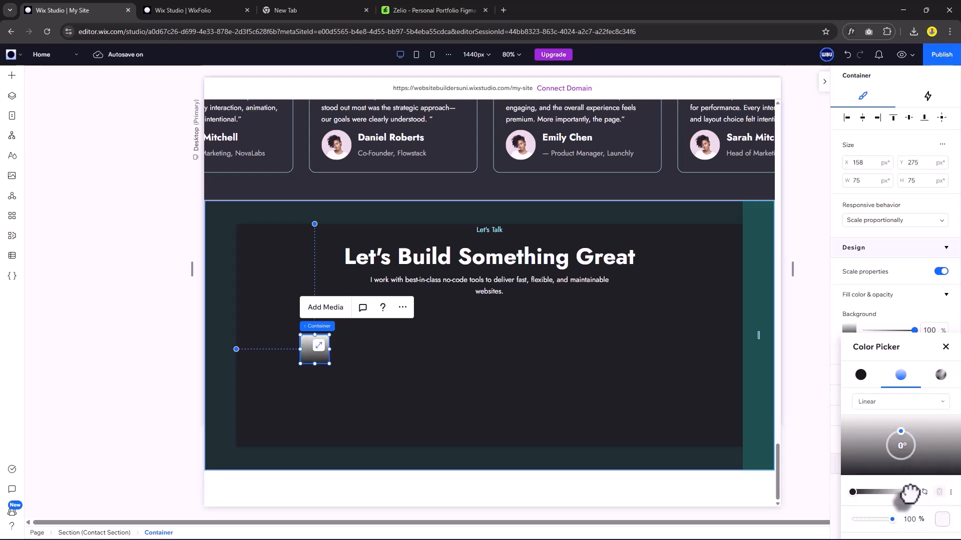
{"action": "left_click", "coordinate": [941, 520]}
{"action": "left_click", "coordinate": [936, 395]}
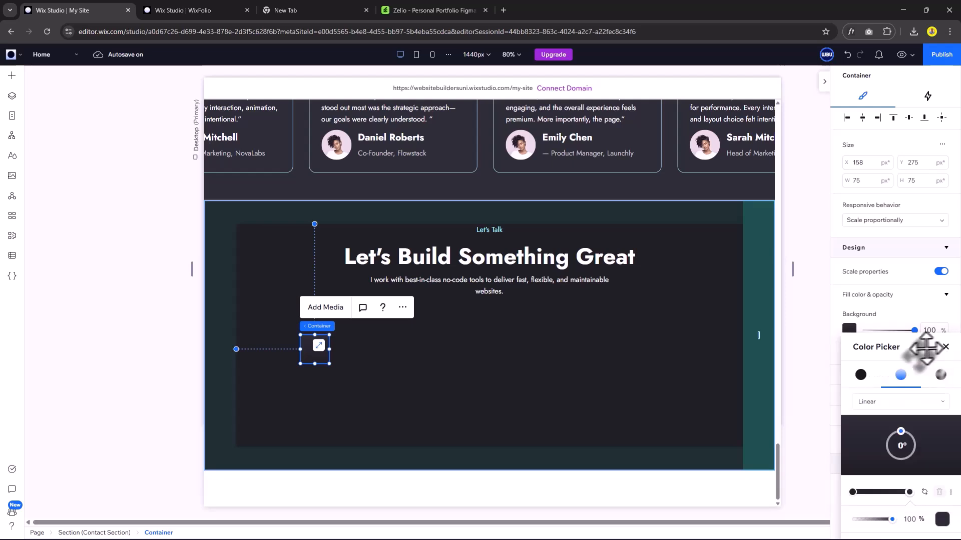
{"action": "left_click", "coordinate": [945, 347]}
Give the box a 2 px light-blue border with 8 px rounded corners.
{"action": "scroll", "coordinate": [865, 381], "scroll_direction": "down", "scroll_amount": 1}
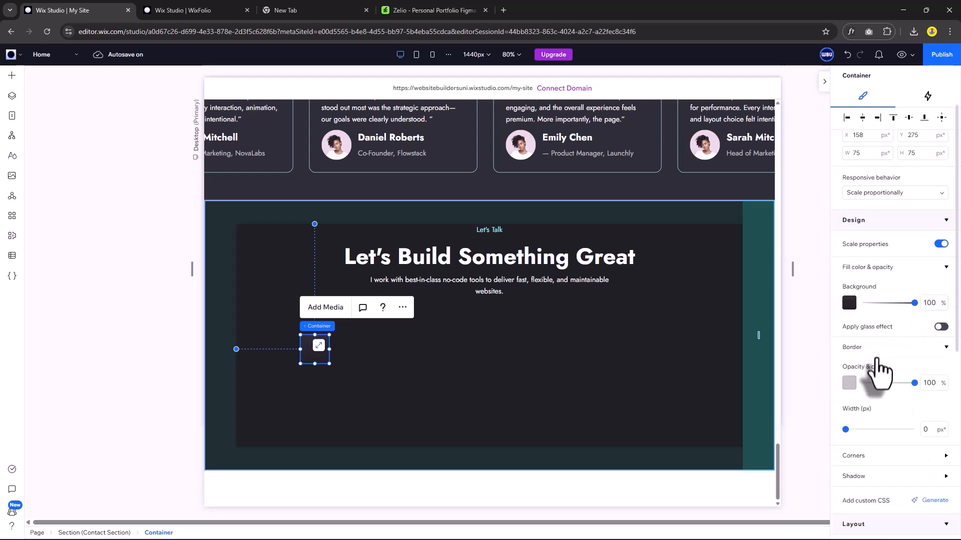
{"action": "left_click", "coordinate": [849, 383]}
{"action": "left_click", "coordinate": [859, 447]}
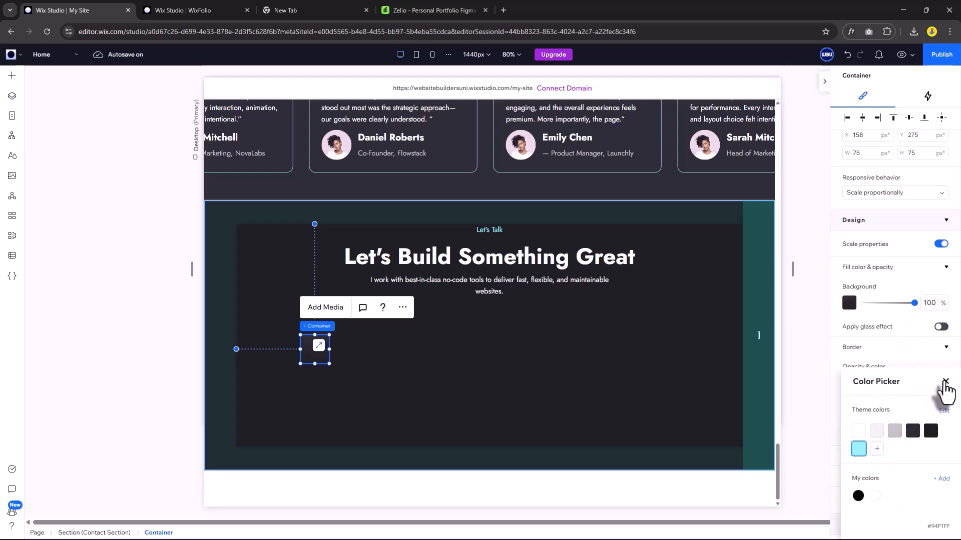
{"action": "left_click", "coordinate": [942, 391]}
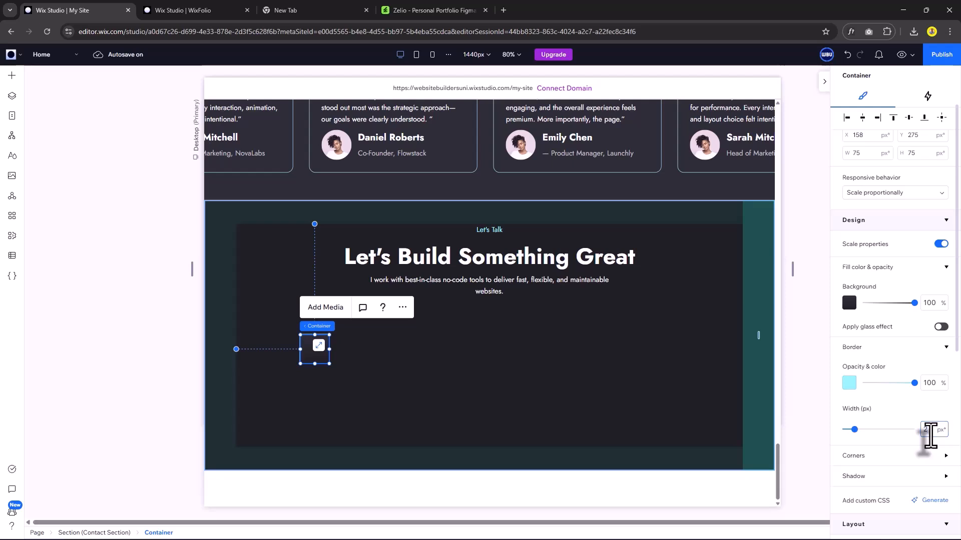
{"action": "scroll", "coordinate": [896, 445], "scroll_direction": "down", "scroll_amount": 2}
{"action": "left_click", "coordinate": [876, 400]}
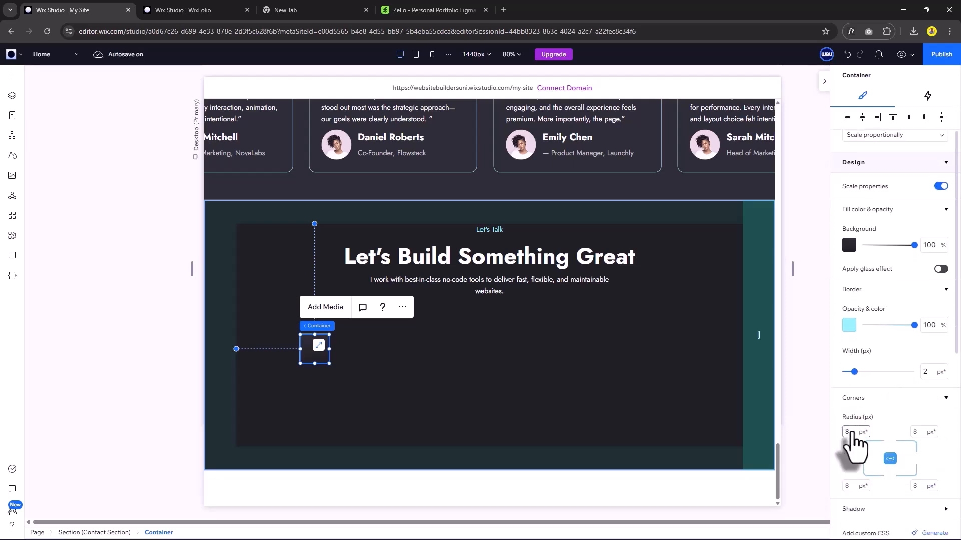
Move the small box left so it sits below the subtitle.
{"action": "left_click", "coordinate": [324, 366]}
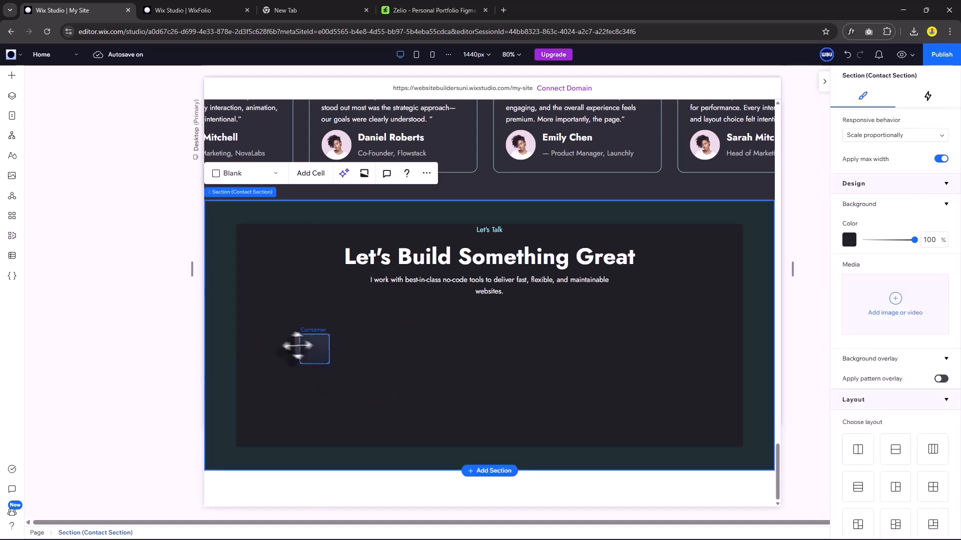
{"action": "left_click_drag", "start_coordinate": [298, 346], "coordinate": [280, 338]}
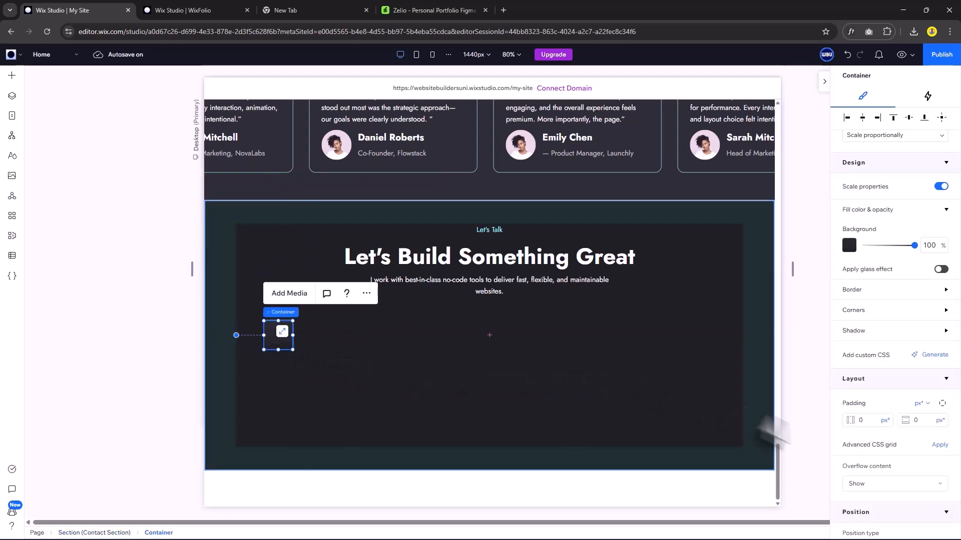
{"action": "scroll", "coordinate": [875, 435], "scroll_direction": "down", "scroll_amount": 1}
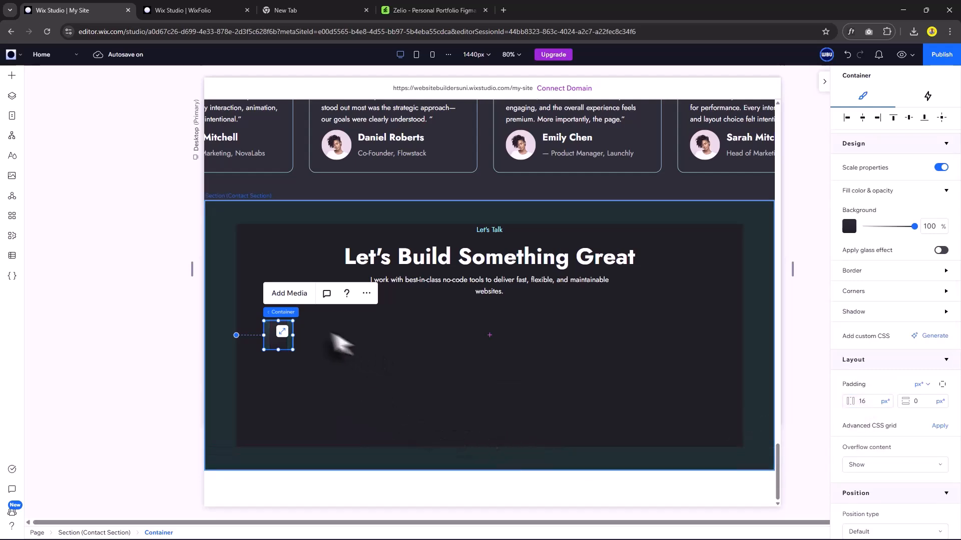
{"action": "left_click", "coordinate": [315, 330]}
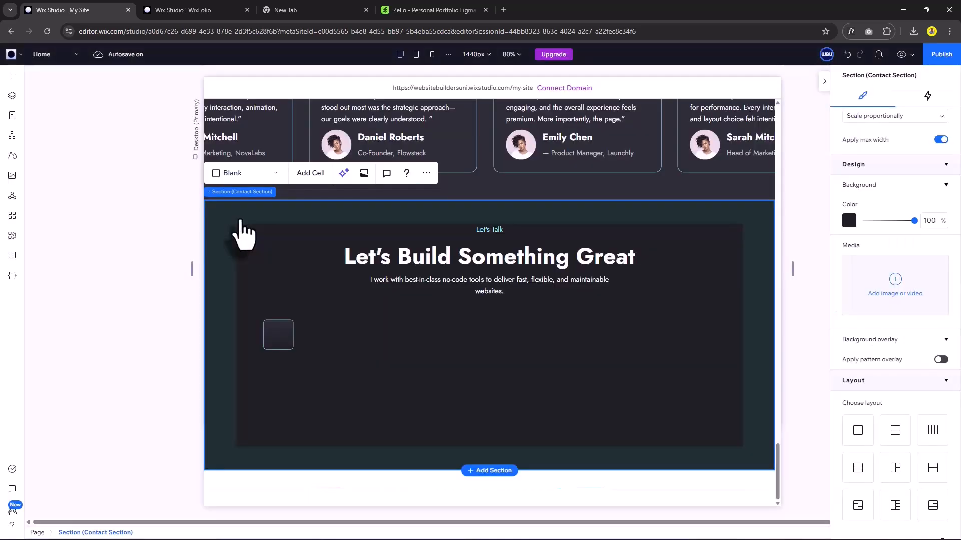
Resize and centre the phone icon, and set its box to 50 × 50 px.
{"action": "left_click", "coordinate": [480, 370]}
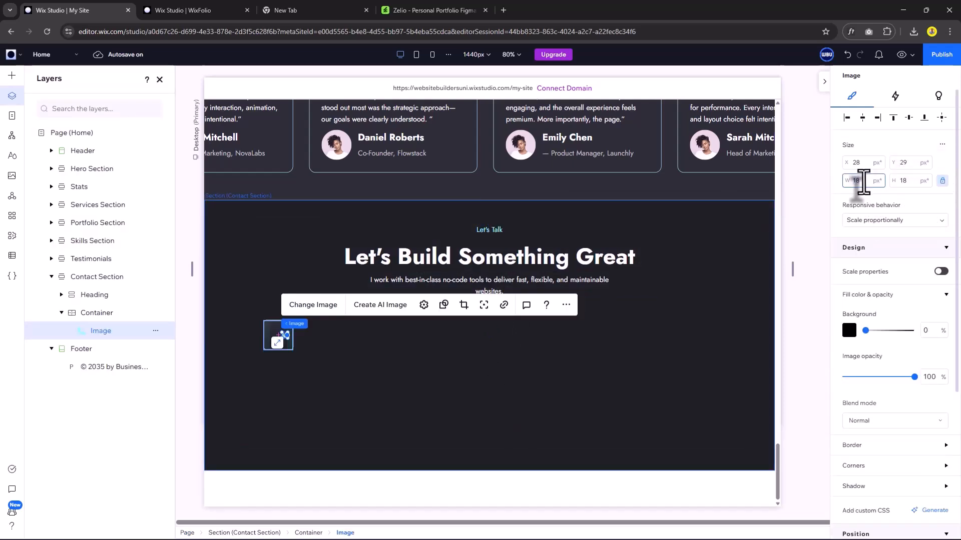
{"action": "key", "text": "Return"}
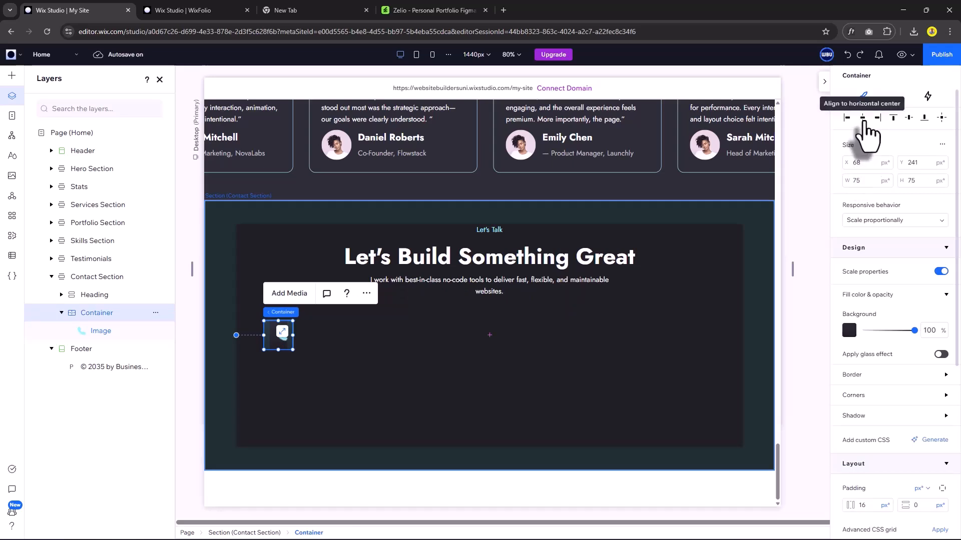
{"action": "left_click", "coordinate": [863, 118]}
{"action": "left_click", "coordinate": [867, 181]}
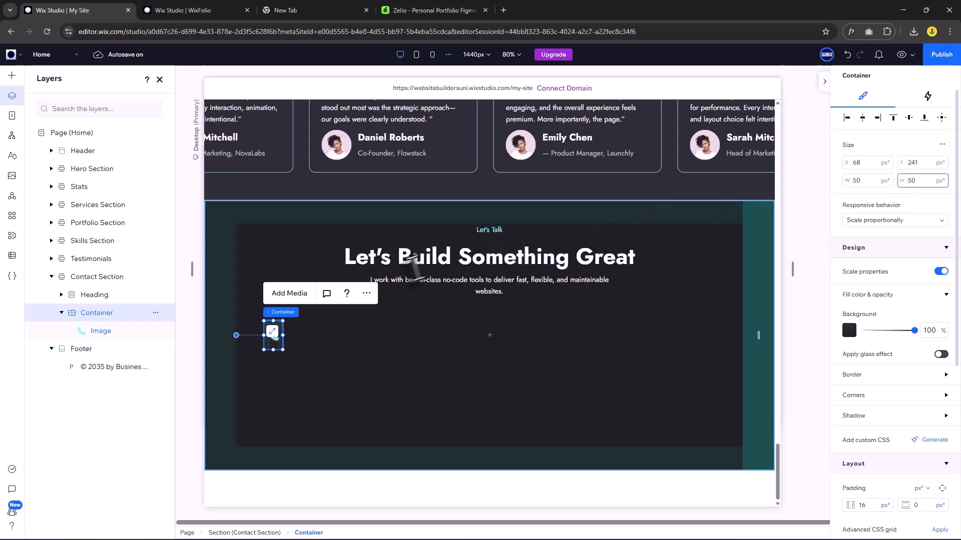
{"action": "key", "text": "Return"}
{"action": "left_click", "coordinate": [317, 371]}
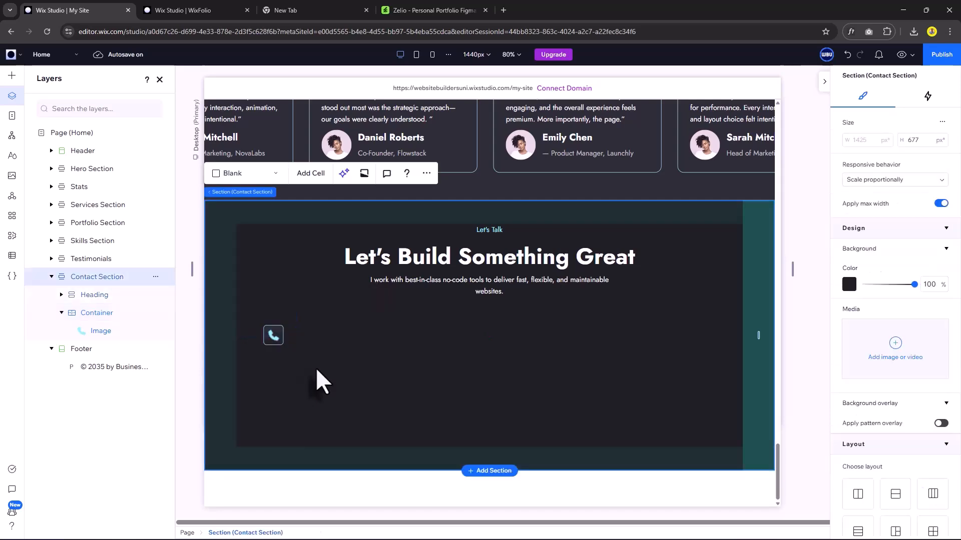
Add a gray 'Phone Number' paragraph label beside the phone icon.
{"action": "key", "text": "a"}
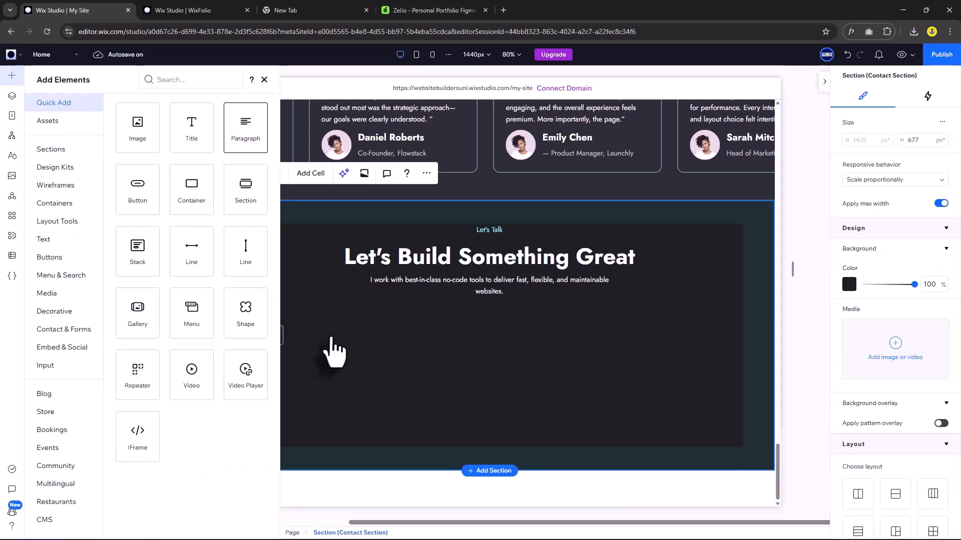
{"action": "mouse_move", "coordinate": [334, 350]}
{"action": "left_mouse_down"}
{"action": "mouse_move", "coordinate": [328, 337]}
{"action": "mouse_move", "coordinate": [345, 338]}
{"action": "left_mouse_up"}
{"action": "type", "text": "Ph"}
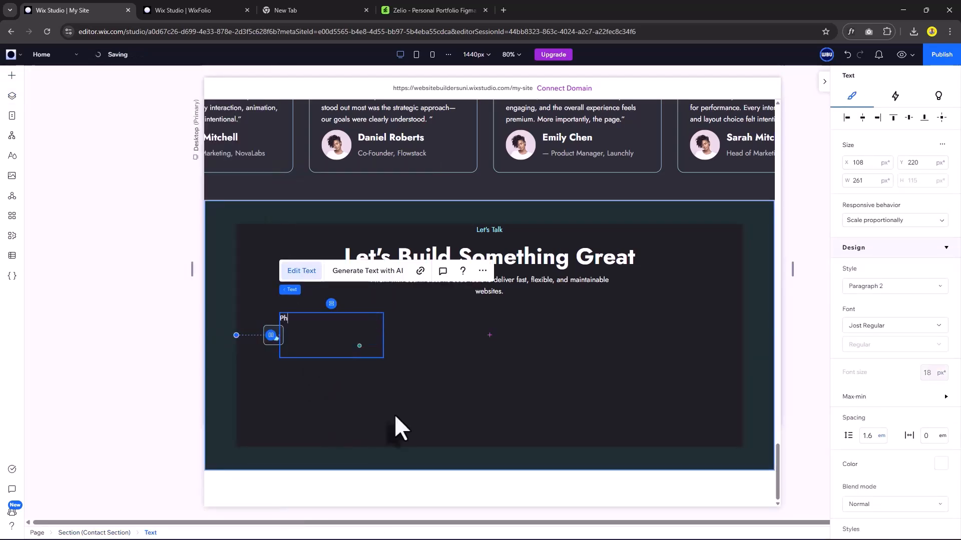
{"action": "type", "text": "one Numbe"}
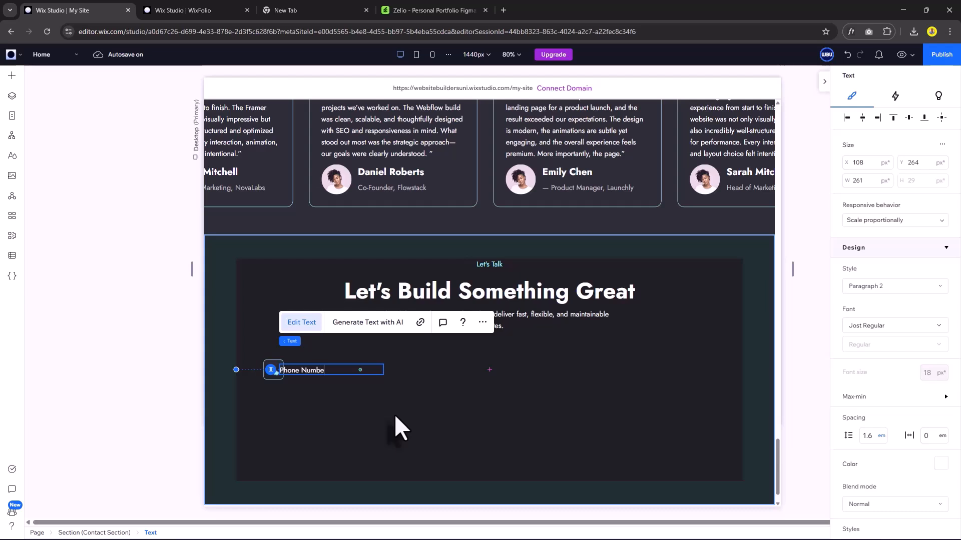
{"action": "type", "text": "r"}
{"action": "scroll", "coordinate": [941, 325], "scroll_direction": "down", "scroll_amount": 3}
{"action": "left_click", "coordinate": [940, 324]}
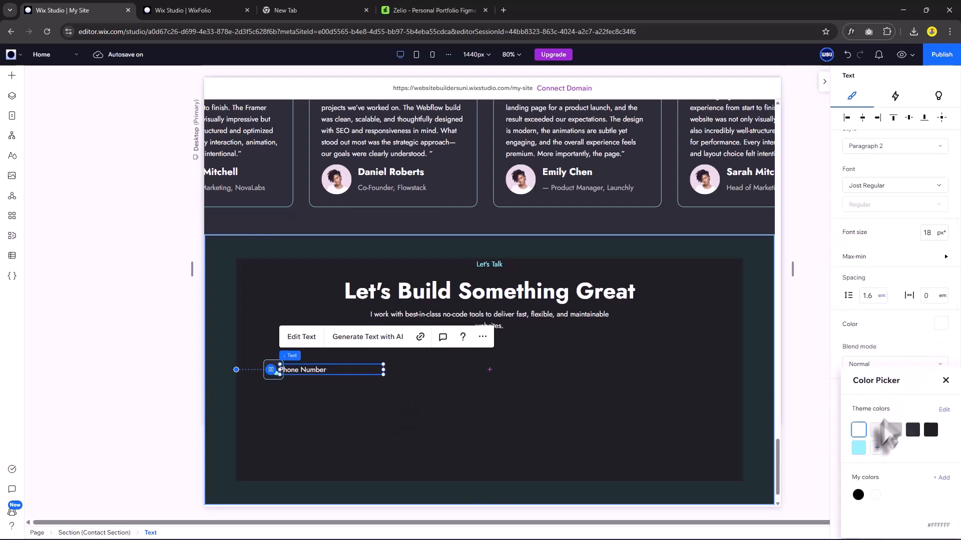
{"action": "left_click", "coordinate": [894, 430]}
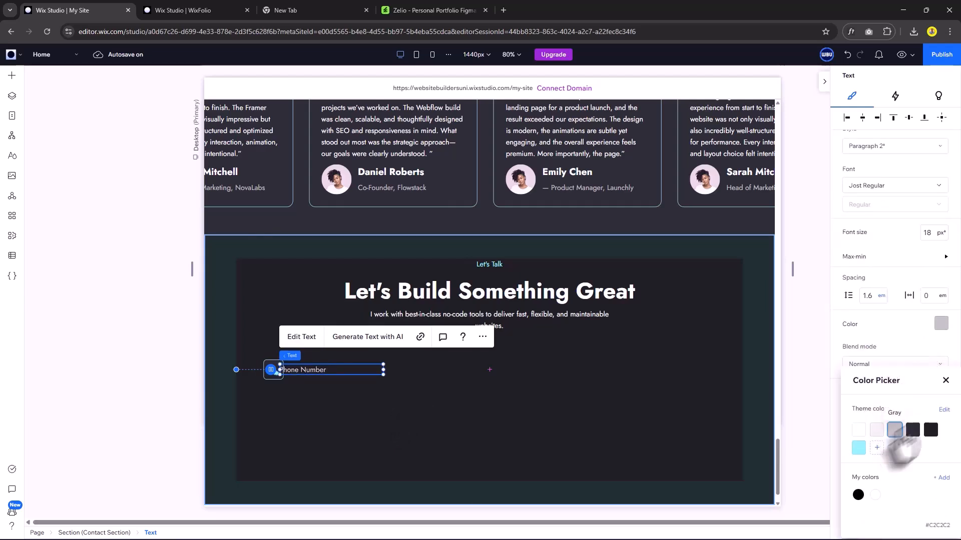
{"action": "left_click", "coordinate": [945, 383]}
{"action": "mouse_move", "coordinate": [306, 370]}
{"action": "left_mouse_down"}
{"action": "mouse_move", "coordinate": [332, 373]}
{"action": "mouse_move", "coordinate": [323, 379]}
{"action": "left_mouse_up"}
Enter the phone number and restyle it as a larger bold heading.
{"action": "type", "text": "567890"}
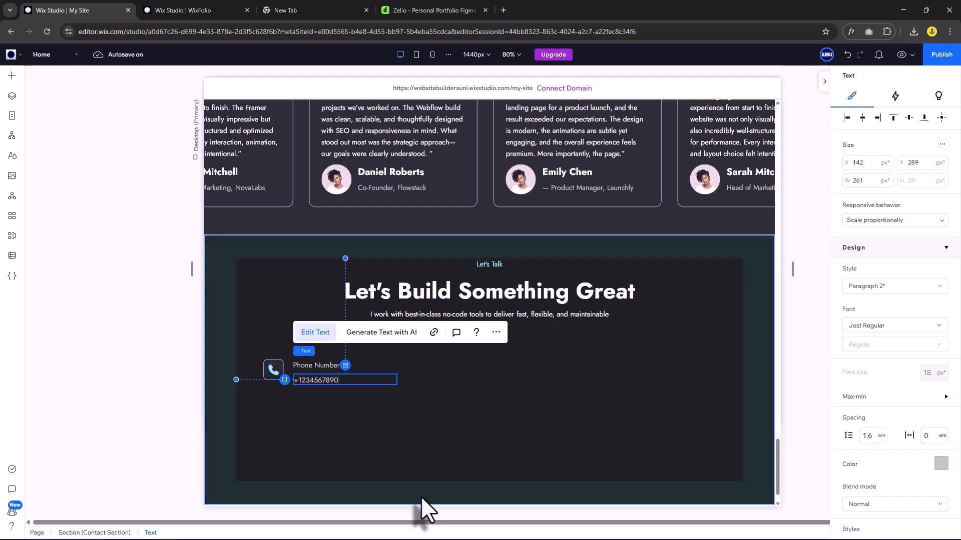
{"action": "key", "text": "ctrl+a"}
{"action": "scroll", "coordinate": [879, 279], "scroll_direction": "down", "scroll_amount": 1}
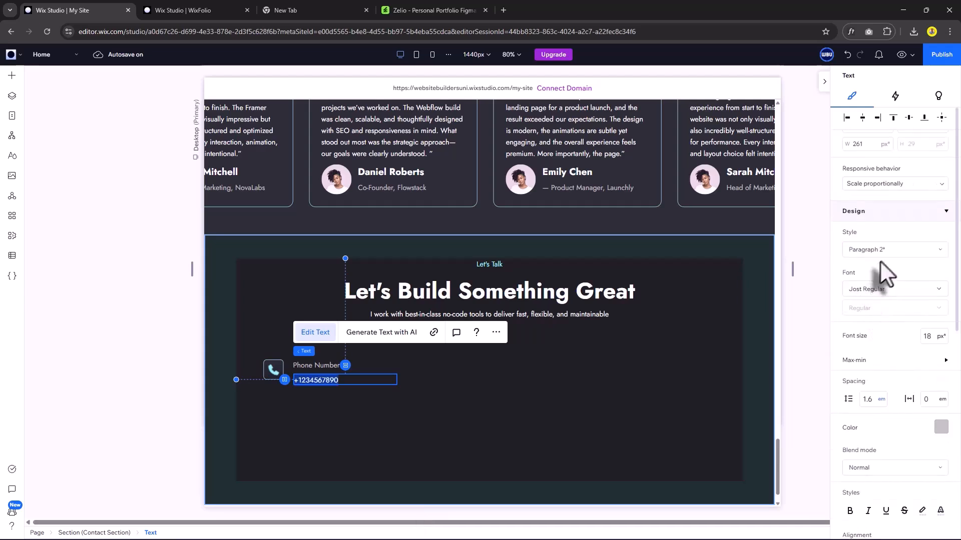
{"action": "left_click", "coordinate": [879, 250]}
{"action": "scroll", "coordinate": [887, 395], "scroll_direction": "down", "scroll_amount": 2}
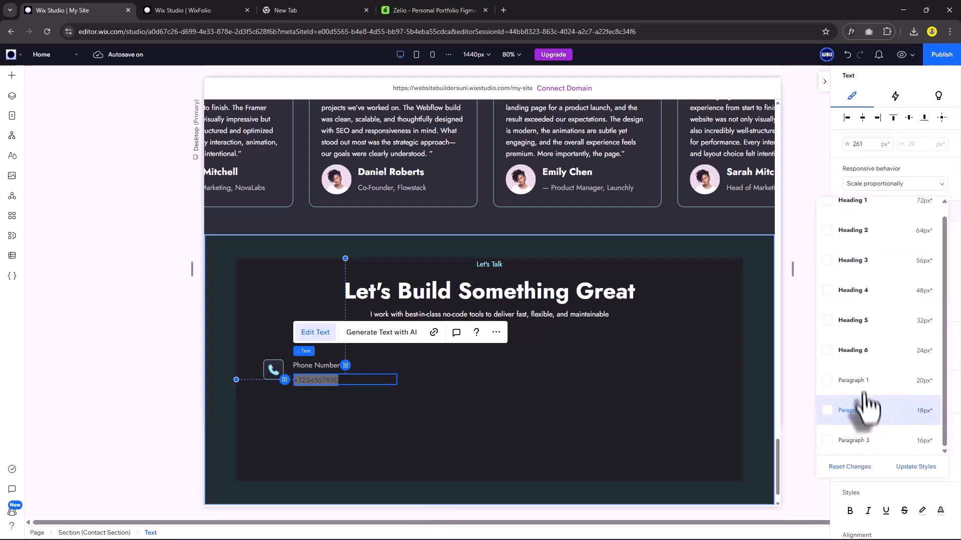
{"action": "left_click", "coordinate": [864, 366]}
Group the label and phone number into a vertical stack.
{"action": "left_click", "coordinate": [322, 364]}
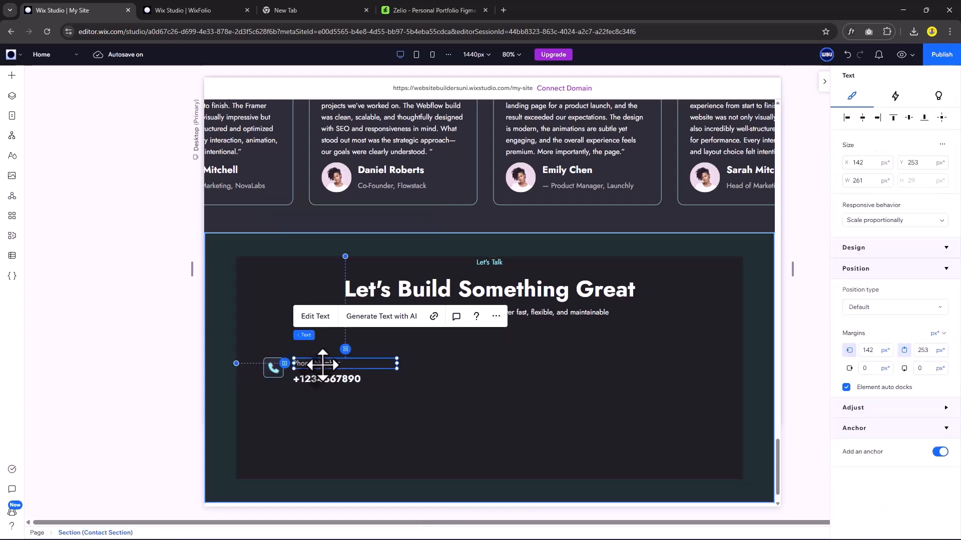
{"action": "left_click", "coordinate": [334, 379], "text": "shift"}
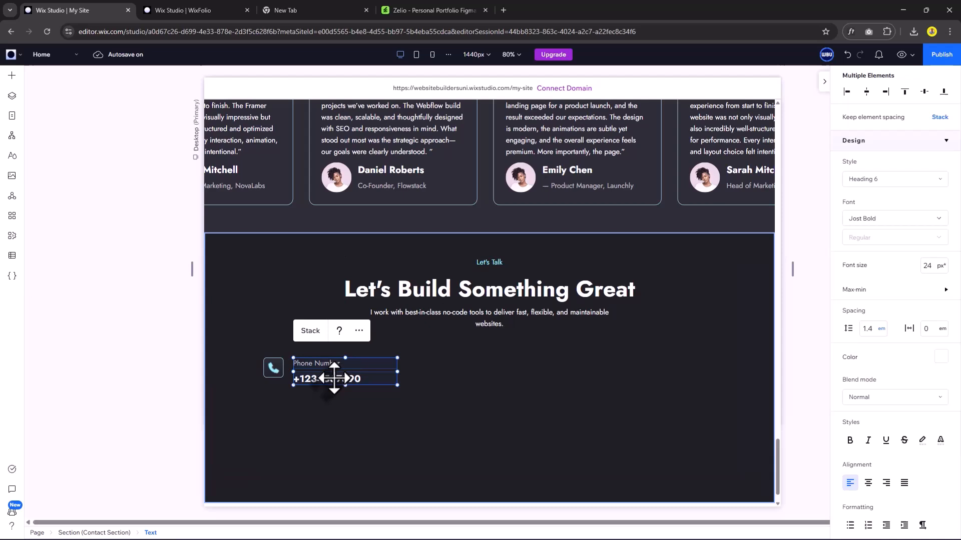
{"action": "left_click", "coordinate": [317, 333]}
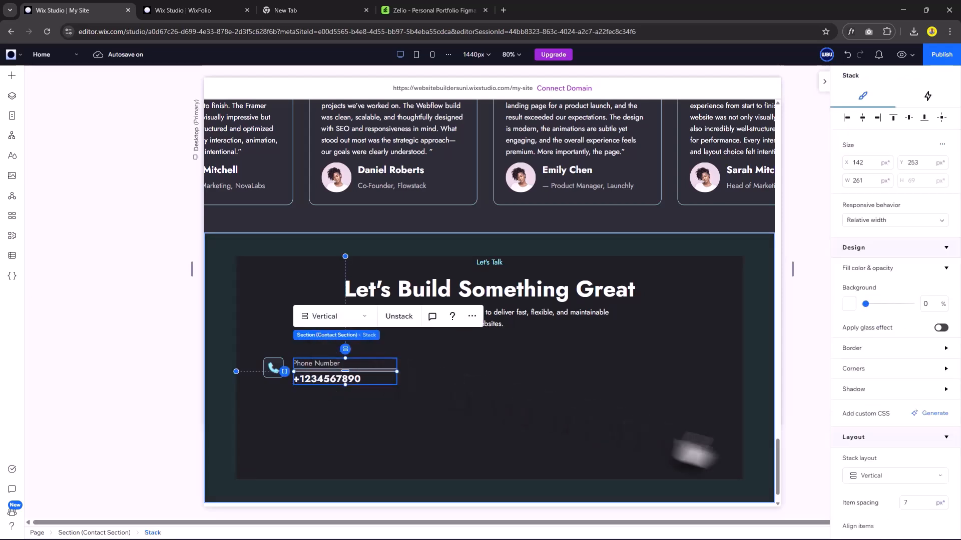
{"action": "scroll", "coordinate": [890, 446], "scroll_direction": "down", "scroll_amount": 3}
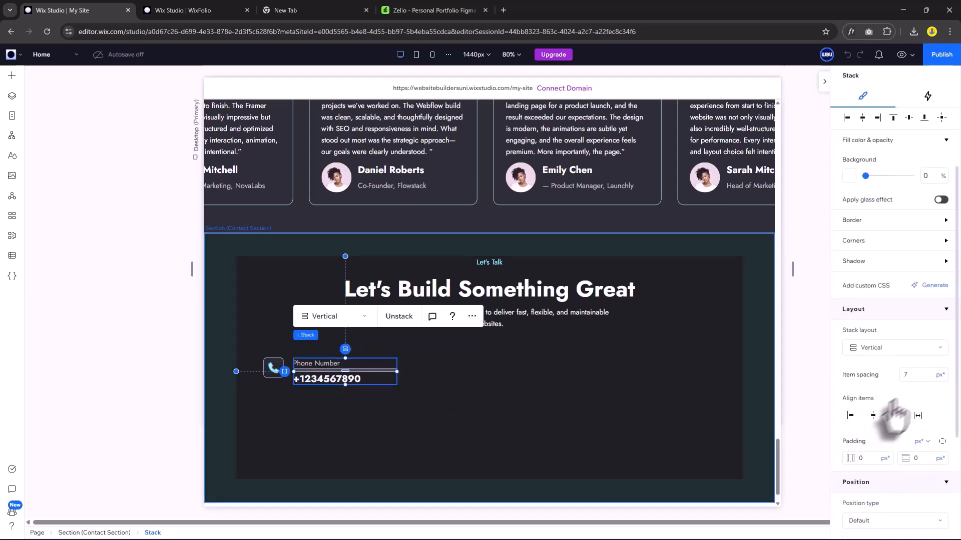
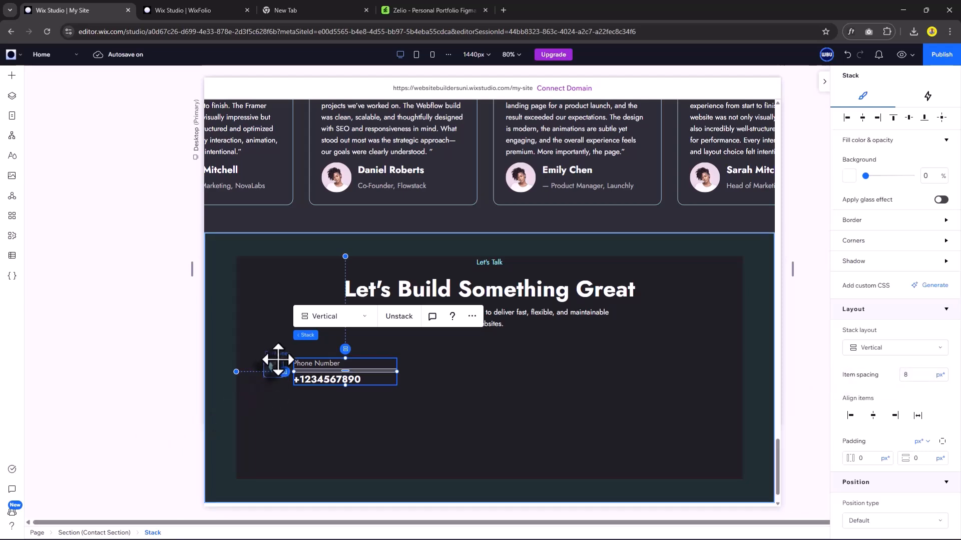
Stack the phone icon and number in a row, vertically centred with 16px spacing, and duplicate it.
{"action": "left_click", "coordinate": [278, 359], "text": "shift"}
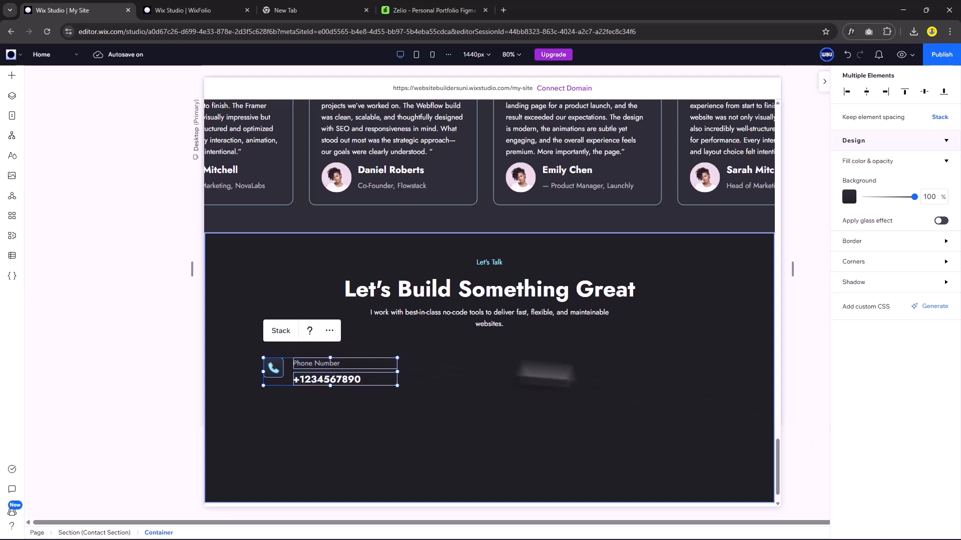
{"action": "scroll", "coordinate": [875, 393], "scroll_direction": "down", "scroll_amount": 4}
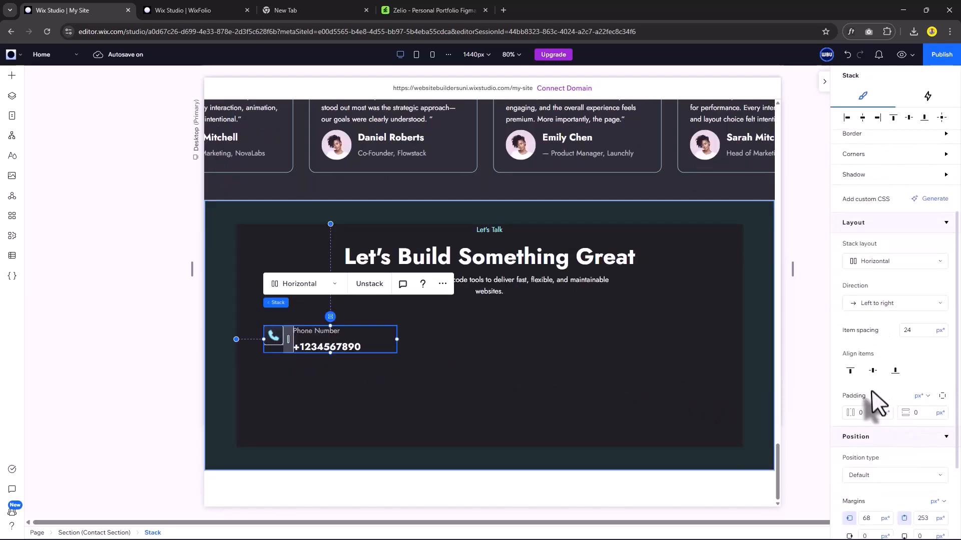
{"action": "left_click", "coordinate": [873, 371]}
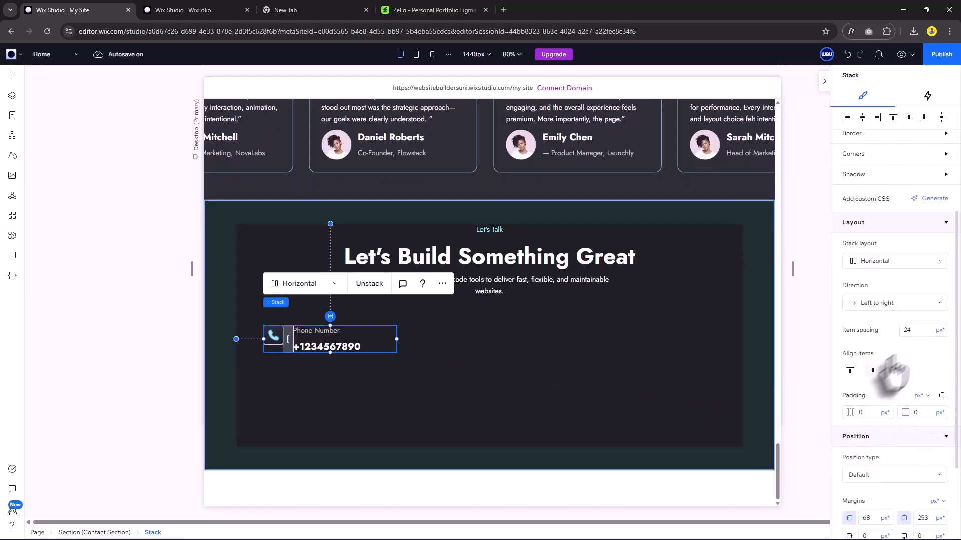
{"action": "left_click", "coordinate": [918, 335]}
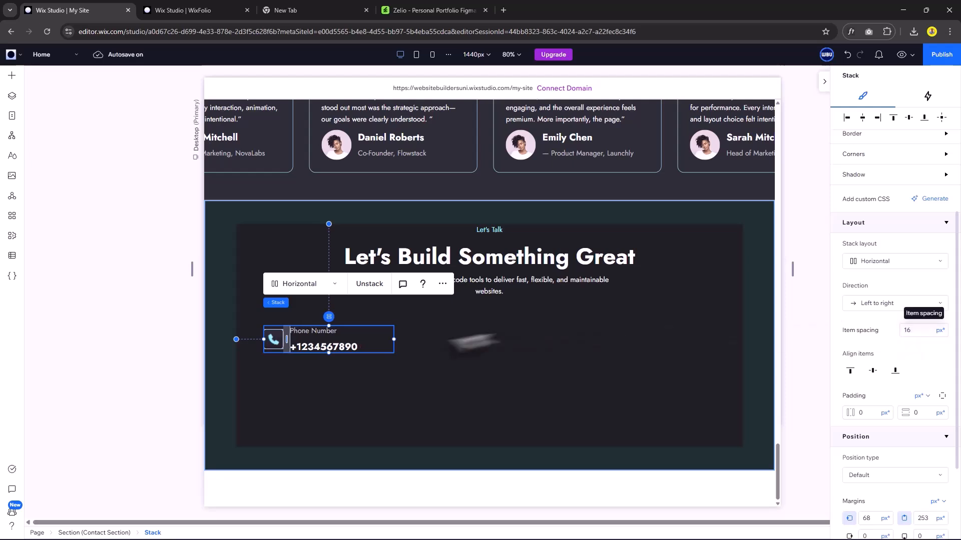
{"action": "key", "text": "ctrl+d"}
Stack three copies of the phone row vertically, left-aligned with 24px spacing, flush left.
{"action": "left_click_drag", "start_coordinate": [356, 342], "coordinate": [359, 401]}
{"action": "key", "text": "ctrl+d"}
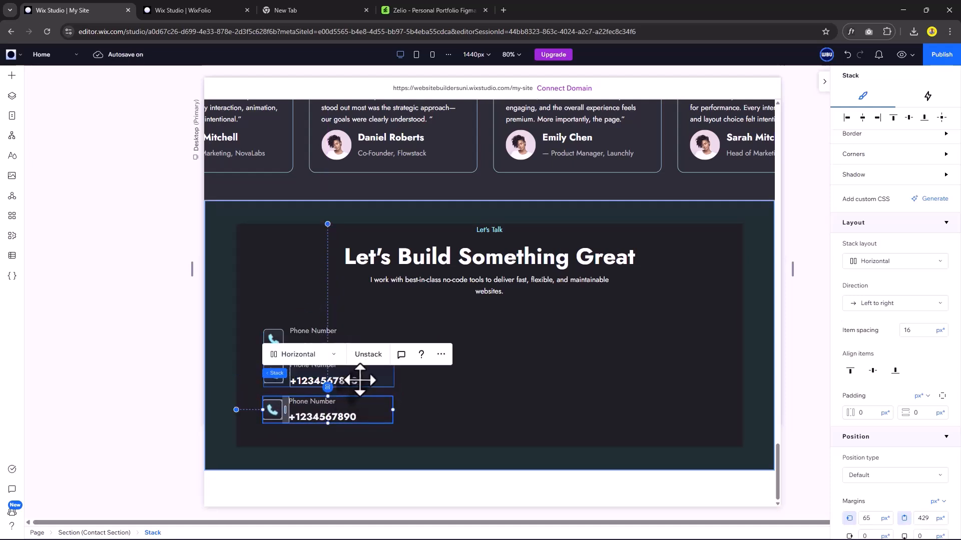
{"action": "left_click", "coordinate": [366, 375], "text": "shift"}
{"action": "left_click", "coordinate": [371, 343], "text": "shift"}
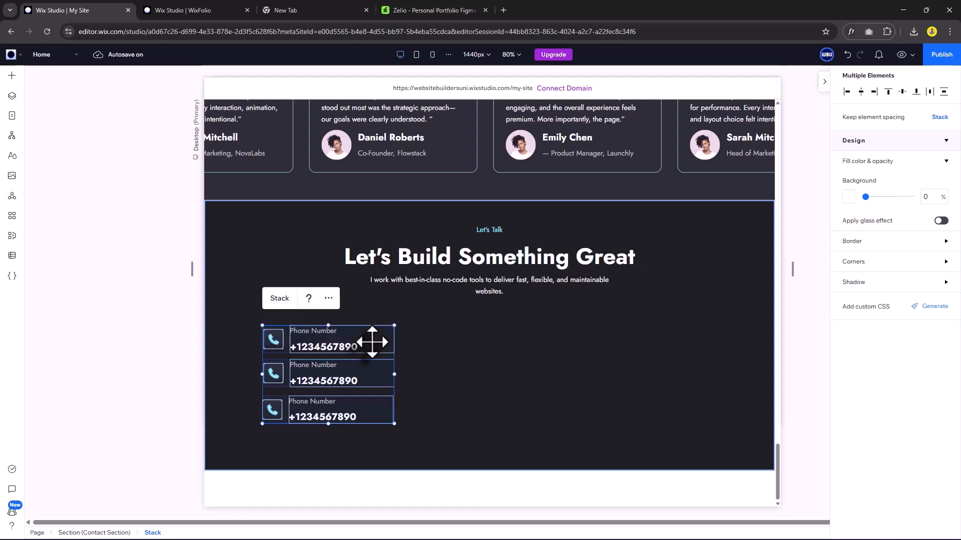
{"action": "left_click", "coordinate": [279, 298]}
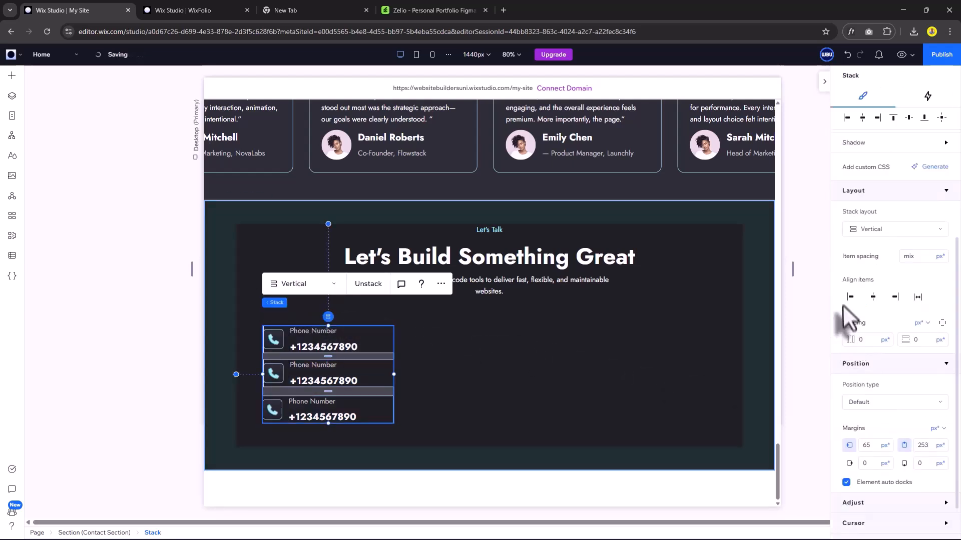
{"action": "left_click", "coordinate": [850, 298]}
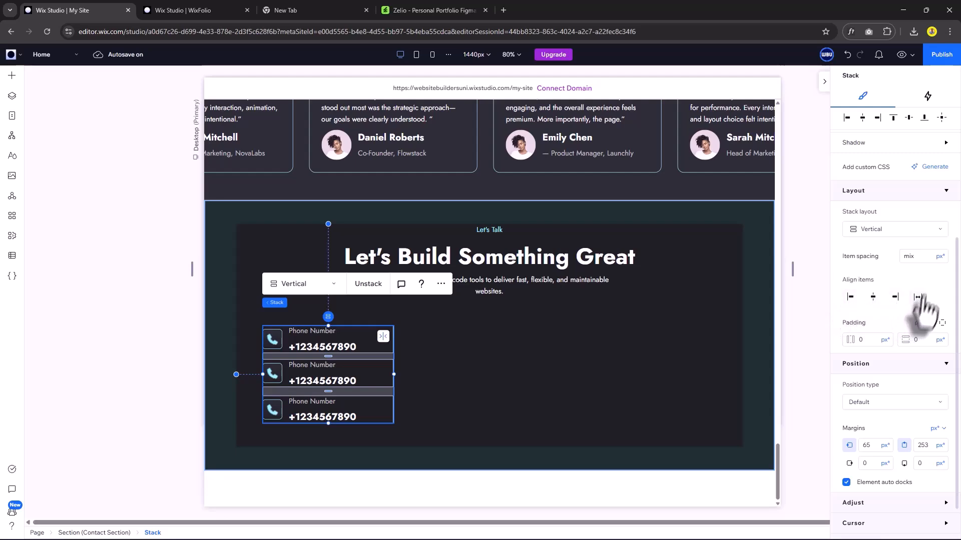
{"action": "type", "text": "24"}
{"action": "key", "text": "Return"}
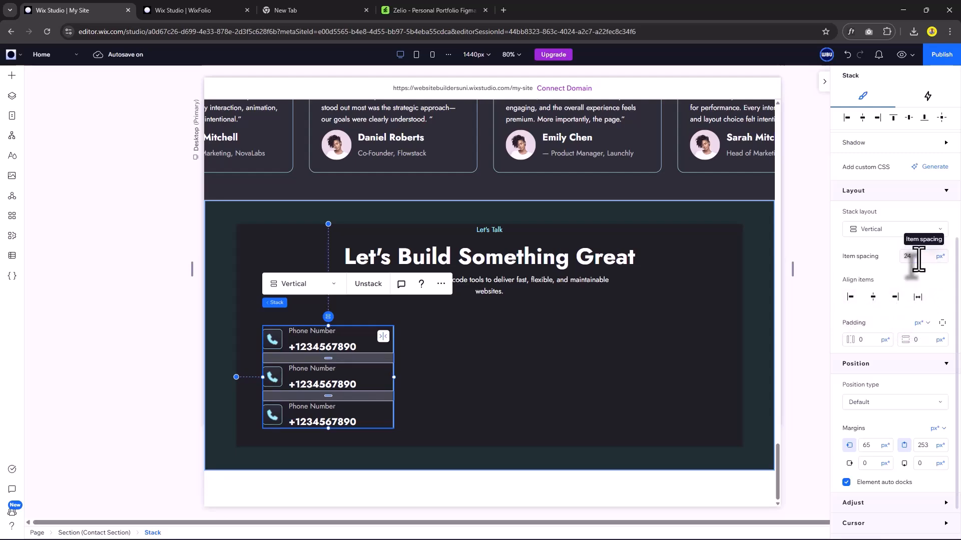
{"action": "left_click_drag", "start_coordinate": [303, 331], "coordinate": [277, 331]}
Change the second row to a sample business email and the third to a location with a pin icon.
{"action": "left_click", "coordinate": [396, 359]}
{"action": "left_click", "coordinate": [246, 376]}
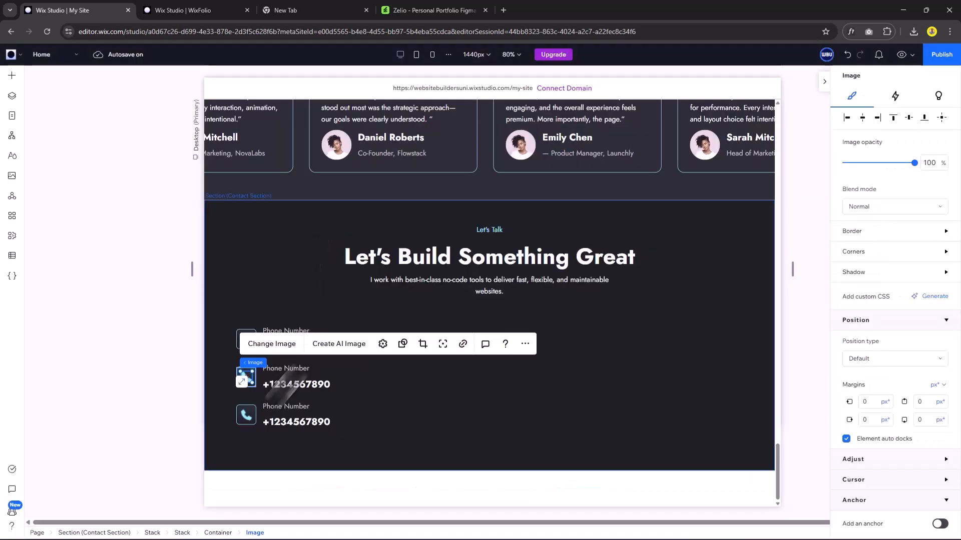
{"action": "left_click", "coordinate": [287, 370]}
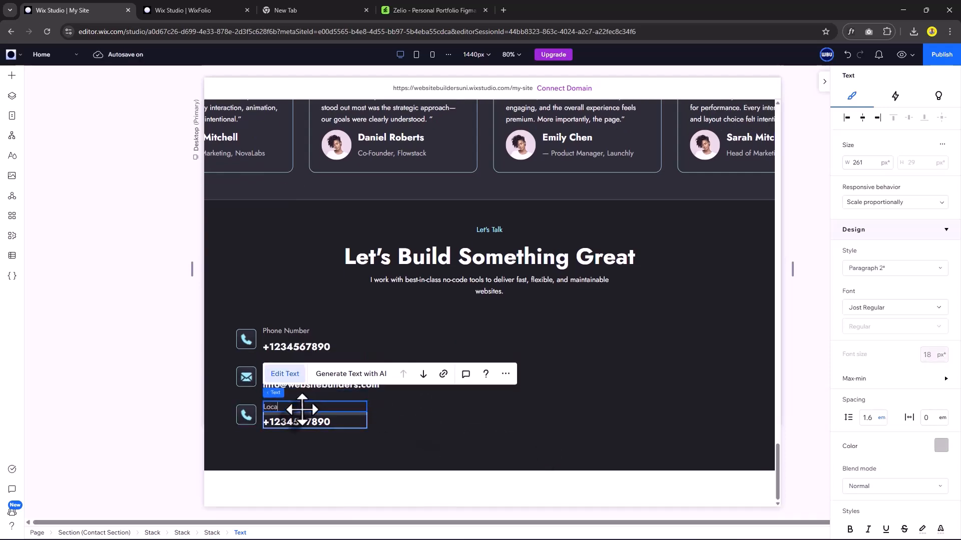
{"action": "type", "text": "Drive Thru of Buildweb"}
{"action": "left_click", "coordinate": [248, 419]}
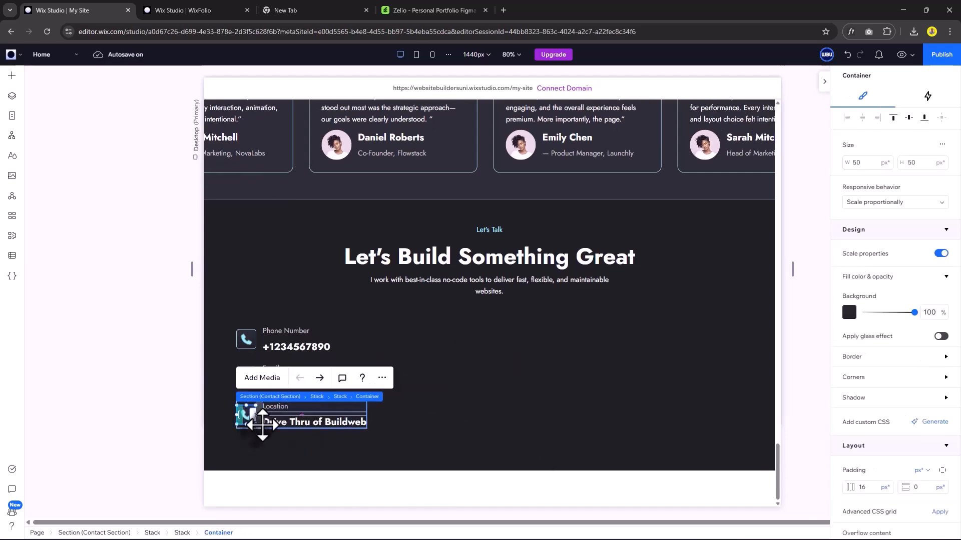
{"action": "left_click", "coordinate": [250, 415]}
{"action": "left_click", "coordinate": [279, 391]}
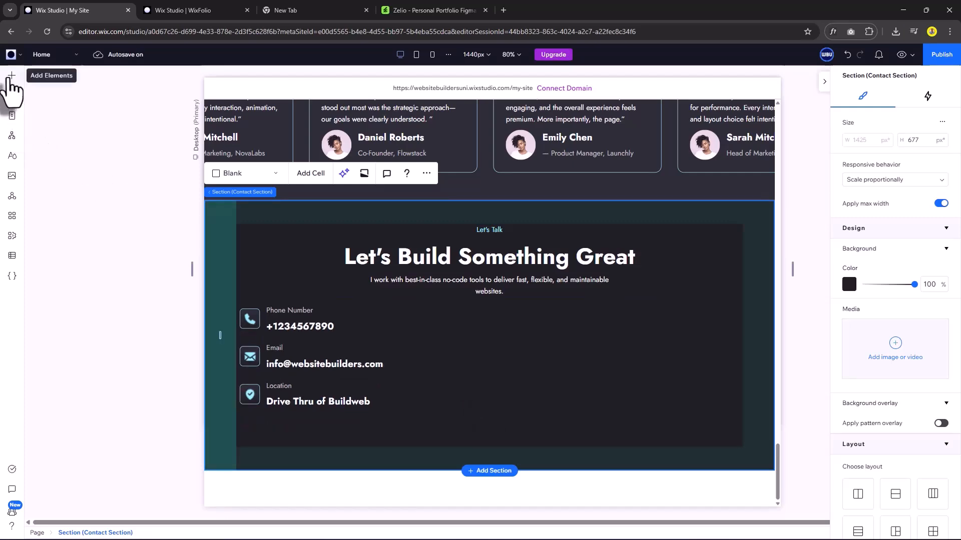
Add a 32×32 image with locked aspect ratio below the location row.
{"action": "left_click", "coordinate": [11, 75]}
{"action": "left_click_drag", "start_coordinate": [133, 149], "coordinate": [460, 365]}
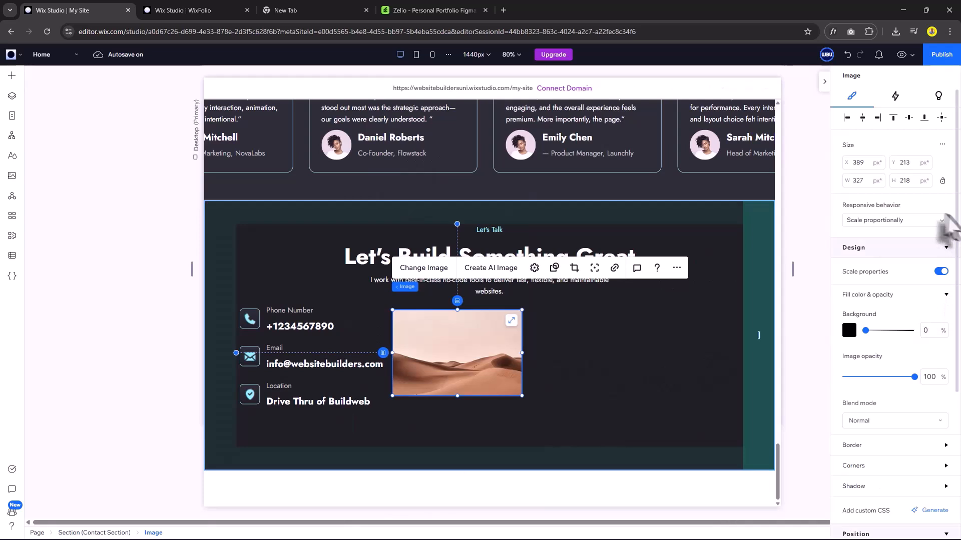
{"action": "left_click", "coordinate": [864, 182]}
{"action": "type", "text": "32"}
{"action": "key", "text": "Return"}
{"action": "left_click", "coordinate": [909, 181]}
{"action": "type", "text": "32"}
{"action": "key", "text": "Return"}
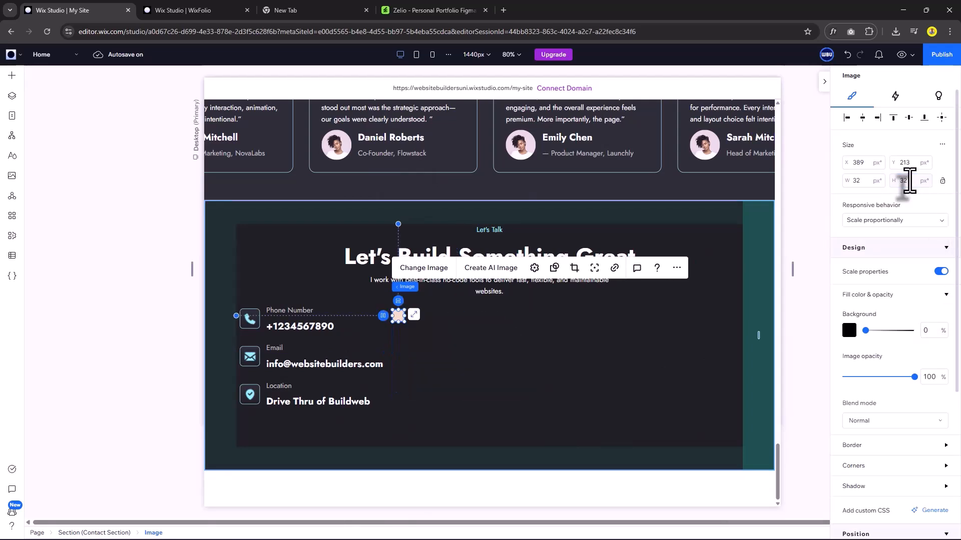
{"action": "left_click", "coordinate": [942, 181]}
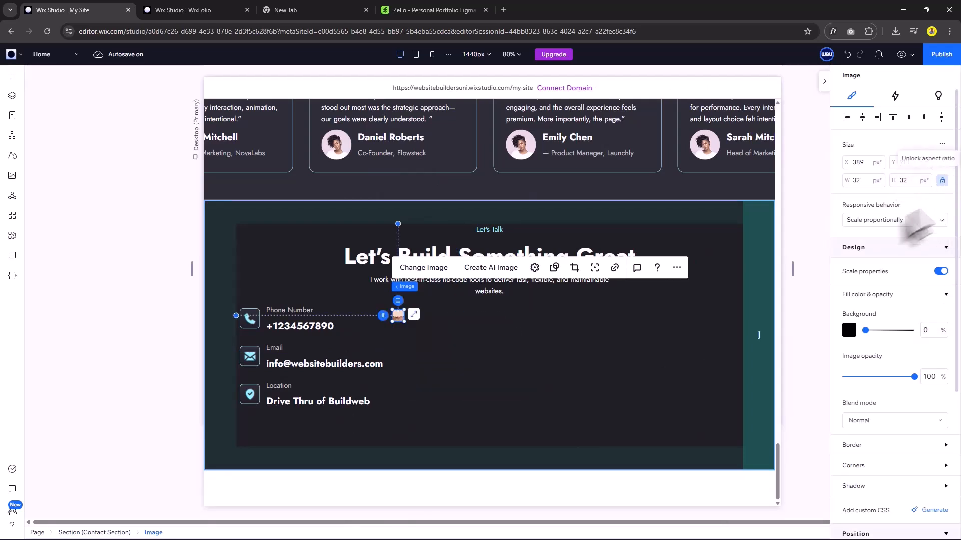
{"action": "left_click_drag", "start_coordinate": [398, 315], "coordinate": [248, 423]}
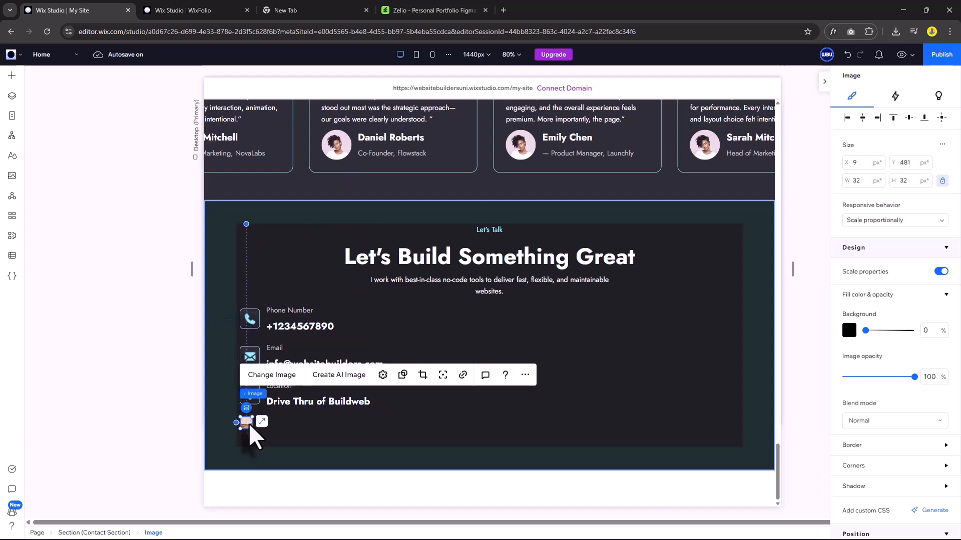
Turn the image into an X icon and duplicate it as Instagram, Dribbble and Behance icons.
{"action": "left_click", "coordinate": [288, 381]}
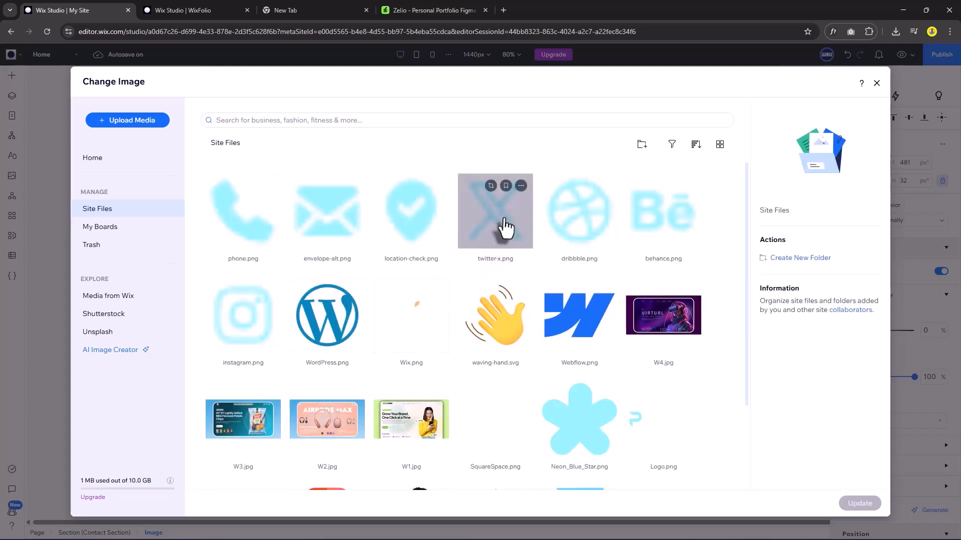
{"action": "double_click", "coordinate": [500, 231]}
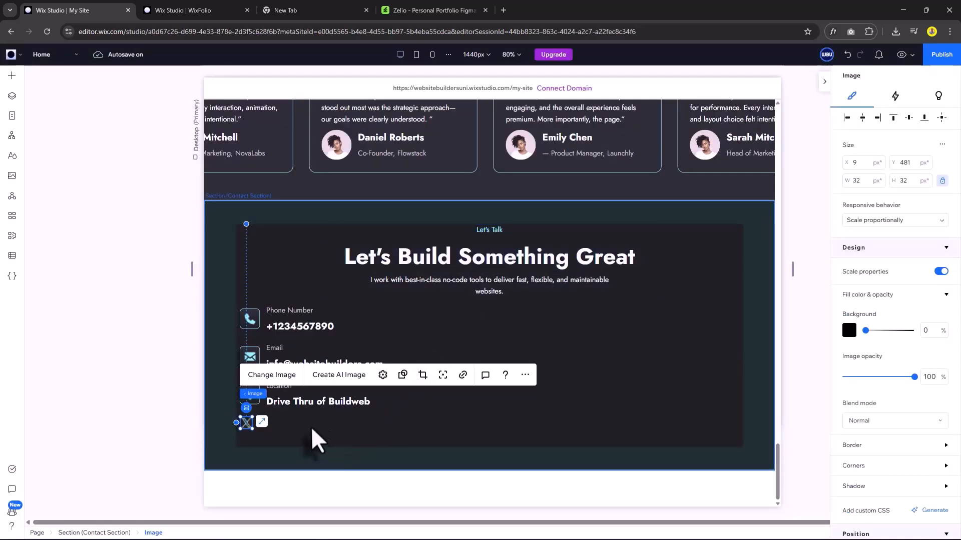
{"action": "left_click", "coordinate": [311, 427]}
{"action": "left_click", "coordinate": [247, 425]}
{"action": "key", "text": "ctrl+d"}
{"action": "mouse_move", "coordinate": [257, 432]}
{"action": "left_mouse_down"}
{"action": "mouse_move", "coordinate": [299, 424]}
{"action": "mouse_move", "coordinate": [244, 422]}
{"action": "left_mouse_up"}
{"action": "left_click", "coordinate": [296, 371]}
{"action": "double_click", "coordinate": [579, 226]}
{"action": "key", "text": "ctrl+d"}
{"action": "left_click", "coordinate": [311, 375]}
{"action": "double_click", "coordinate": [579, 220]}
{"action": "key", "text": "ctrl+d"}
{"action": "left_click", "coordinate": [324, 374]}
{"action": "double_click", "coordinate": [495, 218]}
Stack the four social icons in a centred row with 16px spacing, aligned left.
{"action": "left_click", "coordinate": [316, 430]}
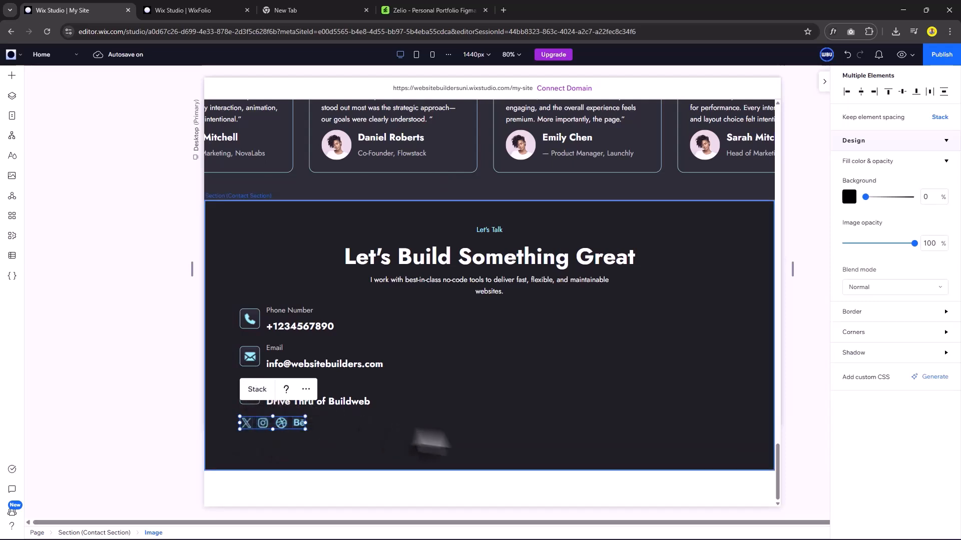
{"action": "left_click", "coordinate": [257, 389]}
{"action": "scroll", "coordinate": [884, 425], "scroll_direction": "down", "scroll_amount": 1}
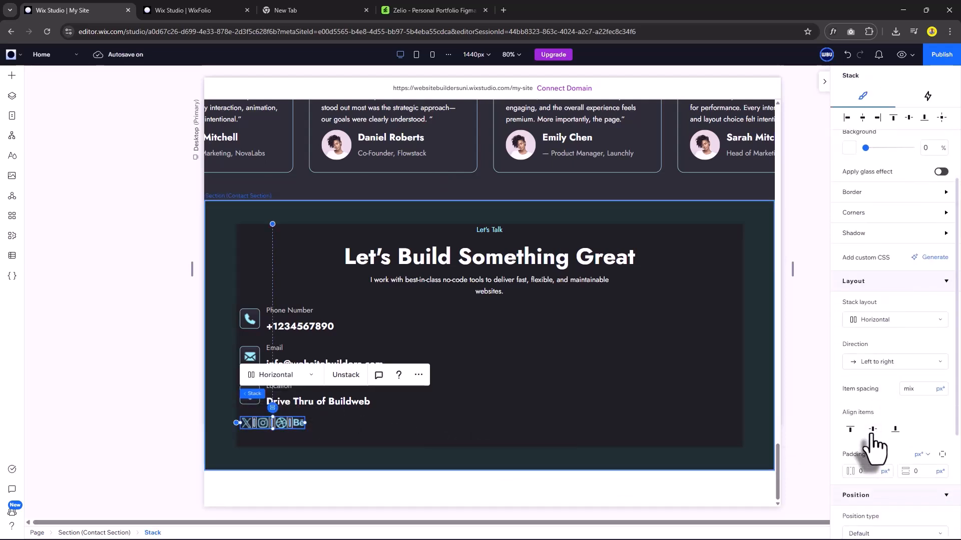
{"action": "left_click", "coordinate": [871, 433]}
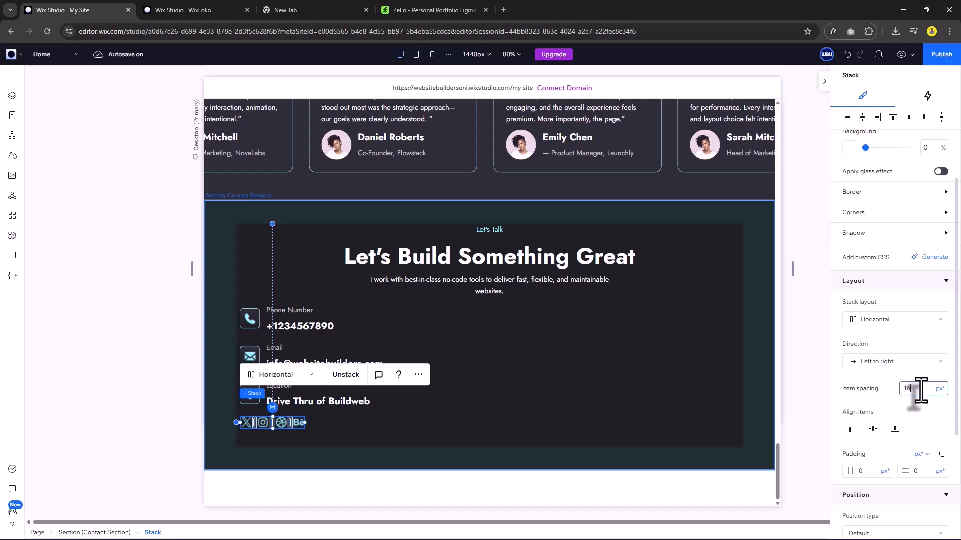
{"action": "key", "text": "Return"}
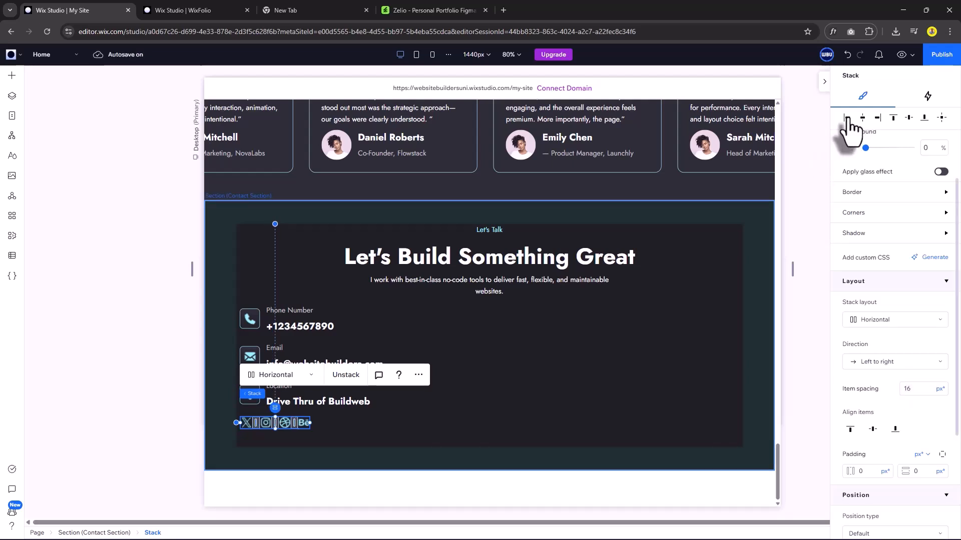
{"action": "left_click", "coordinate": [847, 118]}
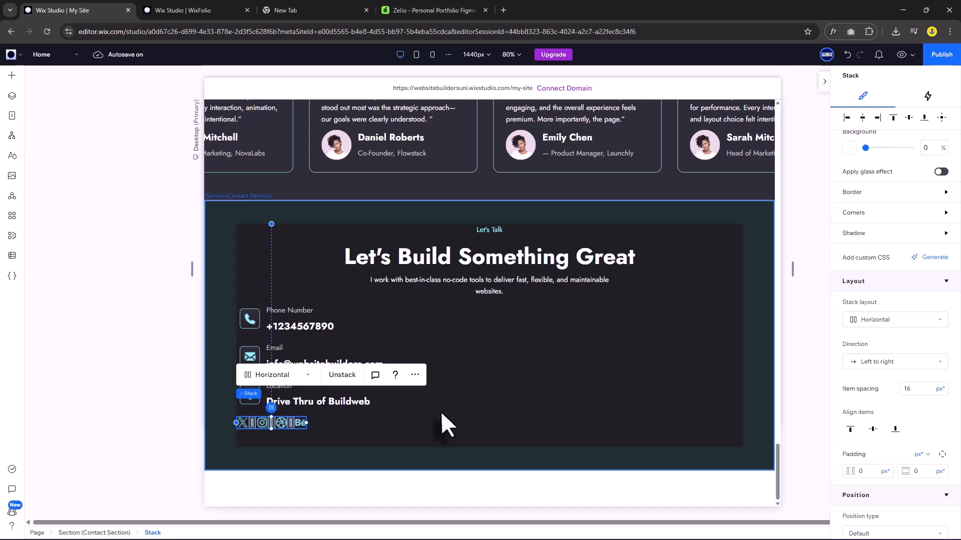
{"action": "left_click", "coordinate": [434, 428]}
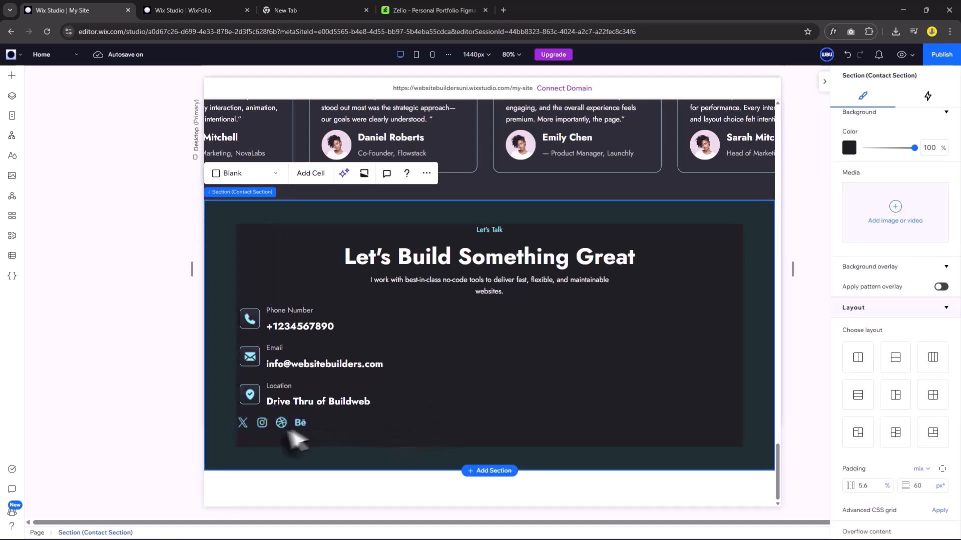
Add a Contact us form from Contact & Forms and dock it on the section's right.
{"action": "left_click", "coordinate": [12, 75]}
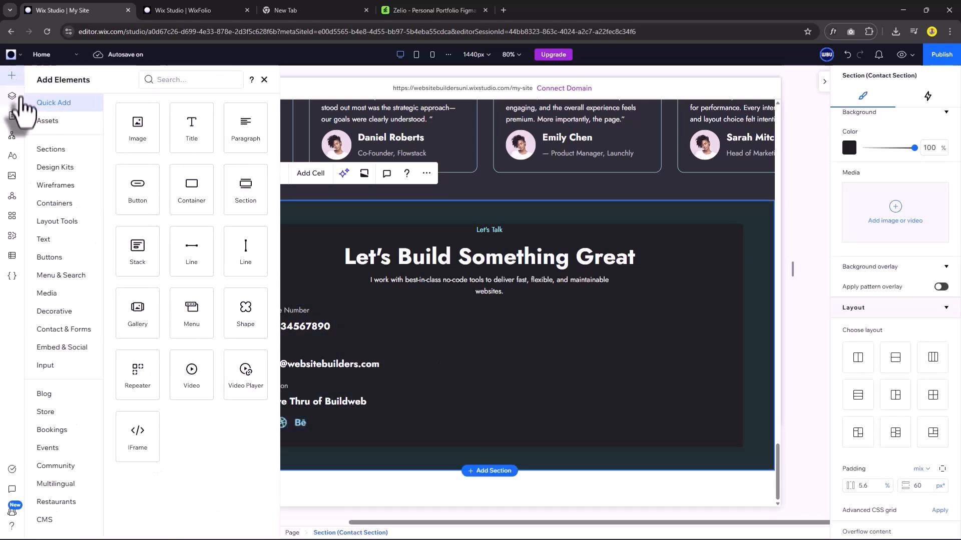
{"action": "left_click", "coordinate": [73, 331]}
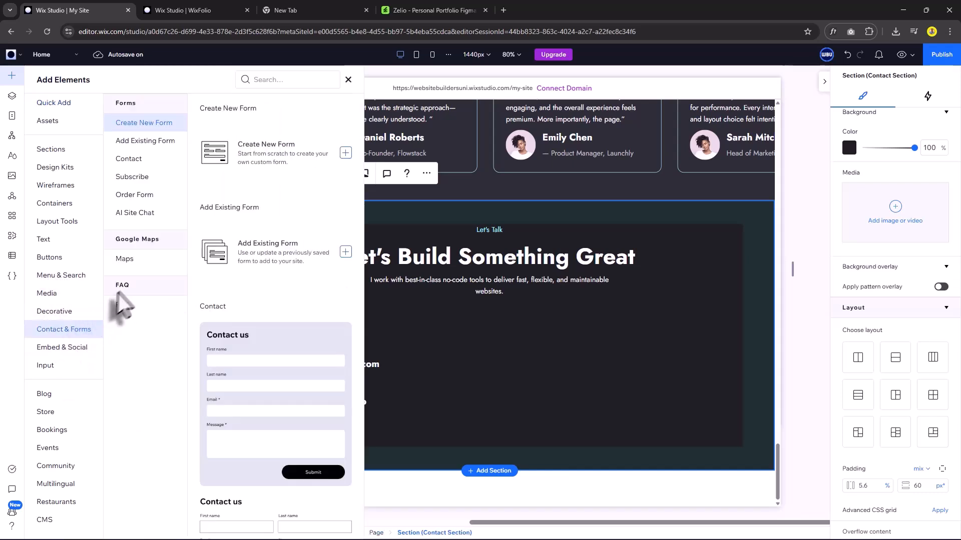
{"action": "scroll", "coordinate": [295, 380], "scroll_direction": "down", "scroll_amount": 5}
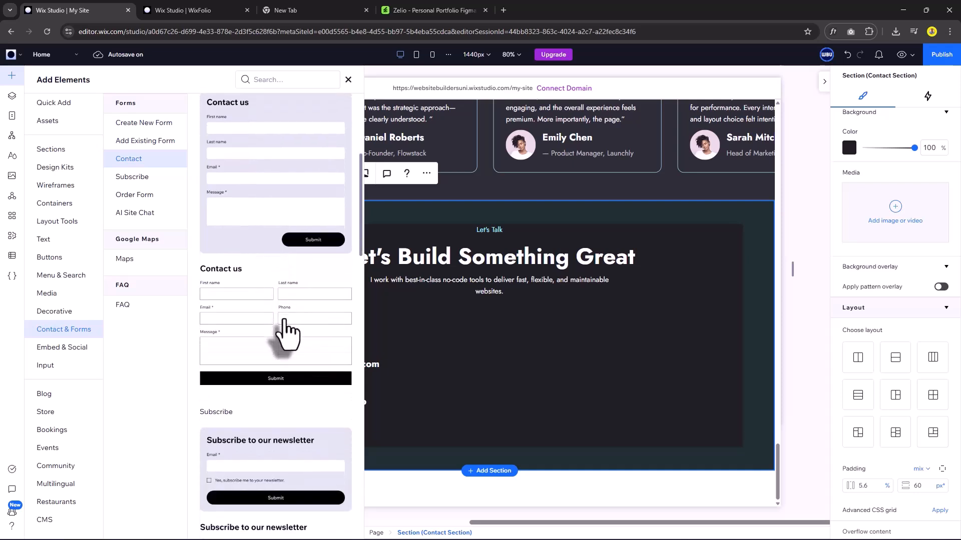
{"action": "scroll", "coordinate": [288, 331], "scroll_direction": "down", "scroll_amount": 3}
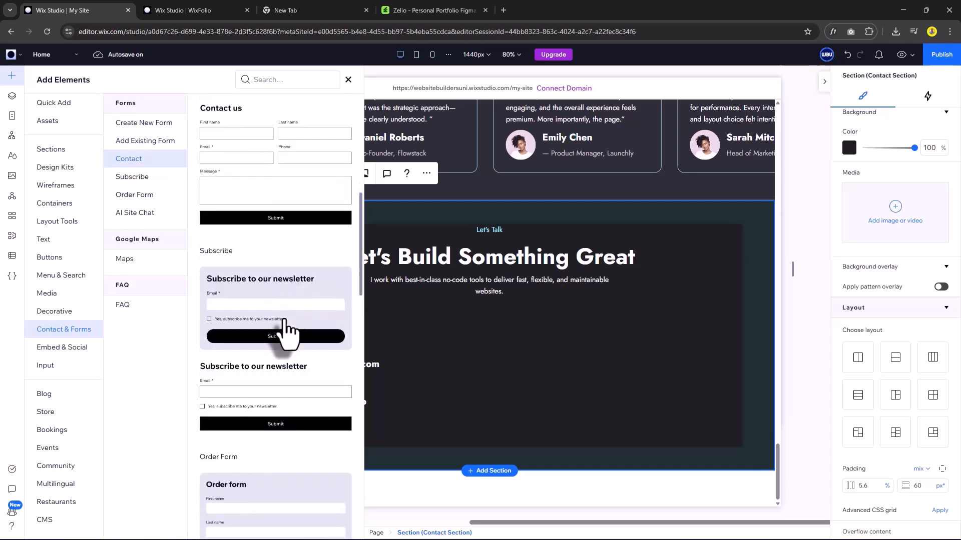
{"action": "scroll", "coordinate": [288, 331], "scroll_direction": "up", "scroll_amount": 8}
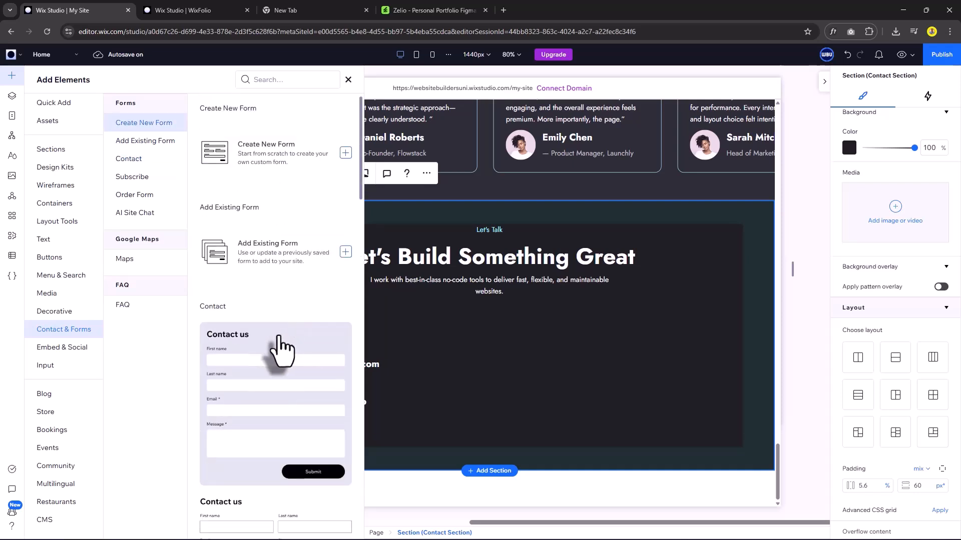
{"action": "left_click_drag", "start_coordinate": [282, 350], "coordinate": [598, 348]}
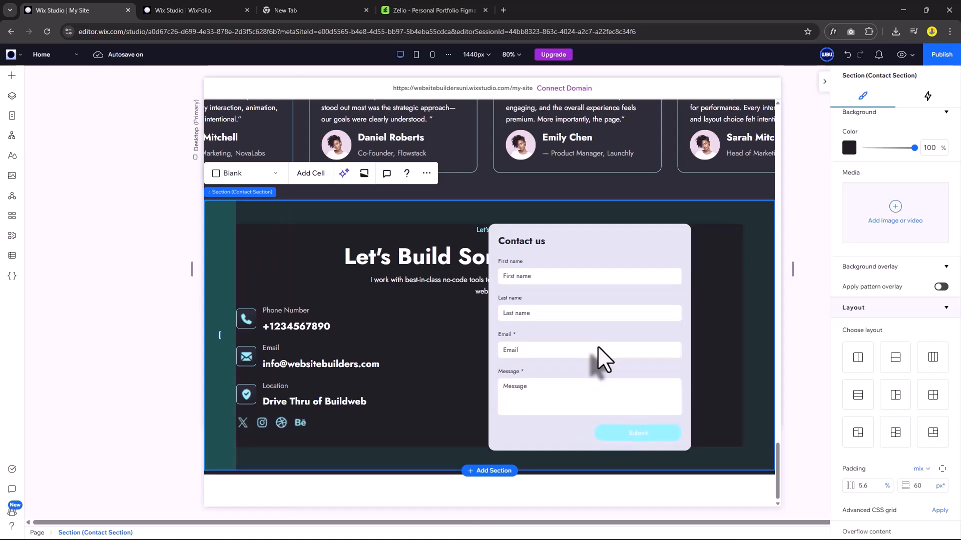
{"action": "left_click_drag", "start_coordinate": [626, 257], "coordinate": [620, 362]}
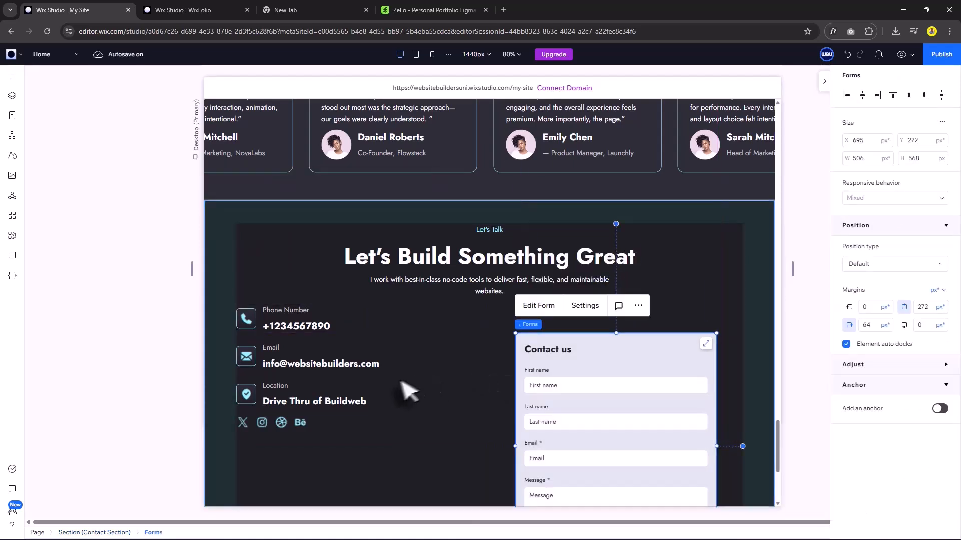
Merge the social icons into the contact details stack with extra space above them.
{"action": "left_click", "coordinate": [379, 344]}
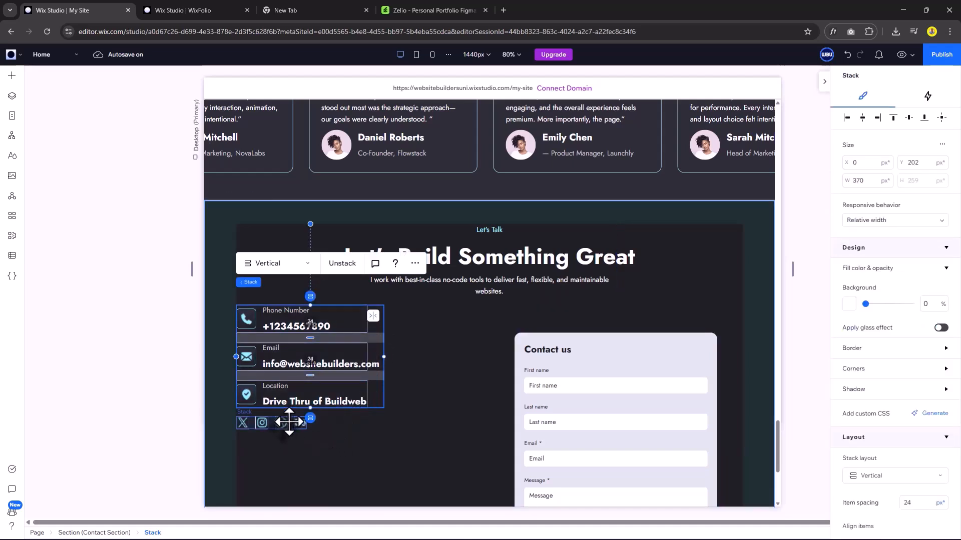
{"action": "left_click", "coordinate": [289, 422], "text": "shift"}
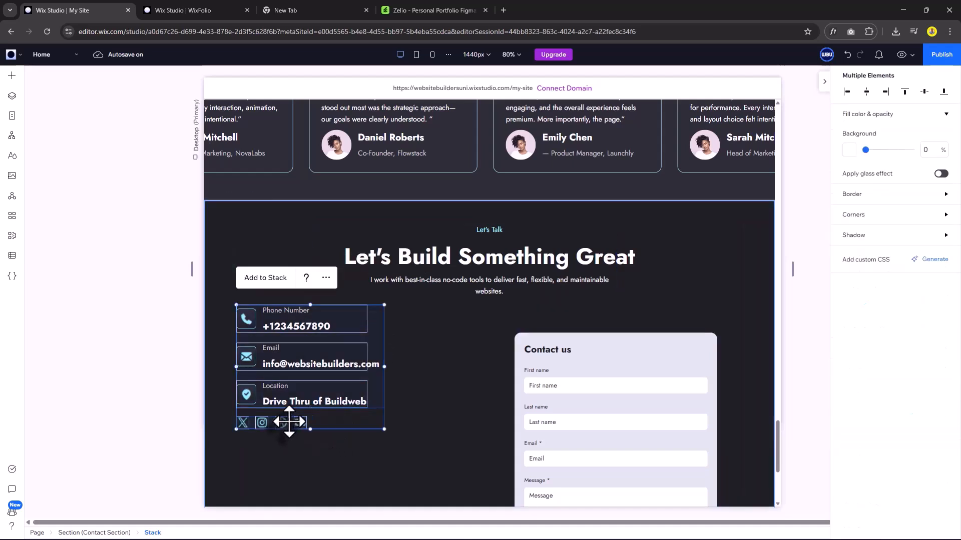
{"action": "left_click", "coordinate": [266, 278]}
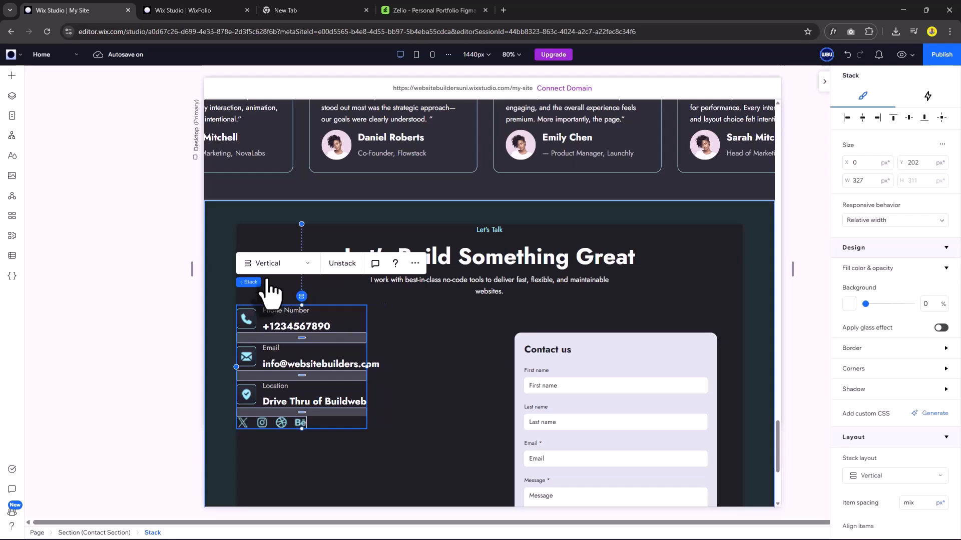
{"action": "left_click_drag", "start_coordinate": [302, 413], "coordinate": [300, 415]}
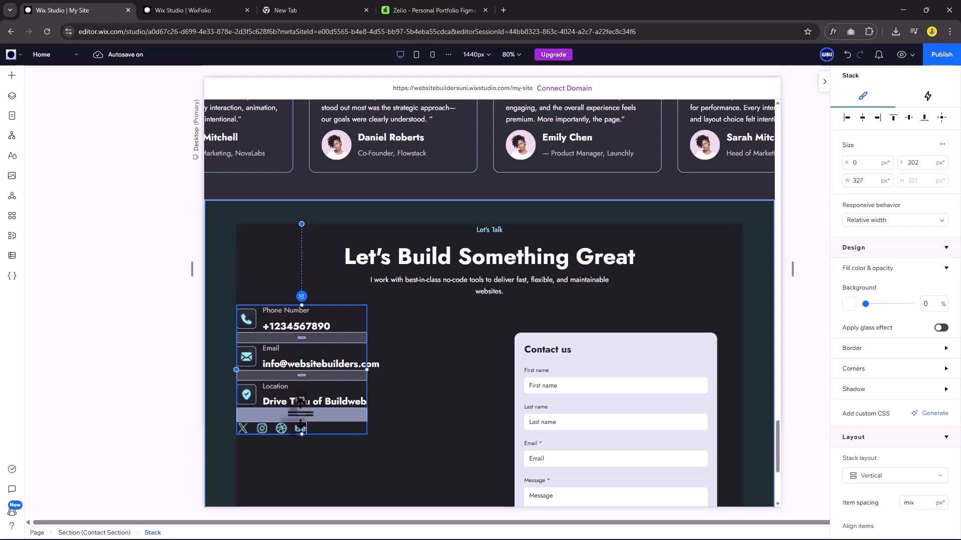
Widen the contact form to 694px and bring up its design settings.
{"action": "left_click", "coordinate": [518, 395]}
{"action": "scroll", "coordinate": [517, 395], "scroll_direction": "down", "scroll_amount": 1}
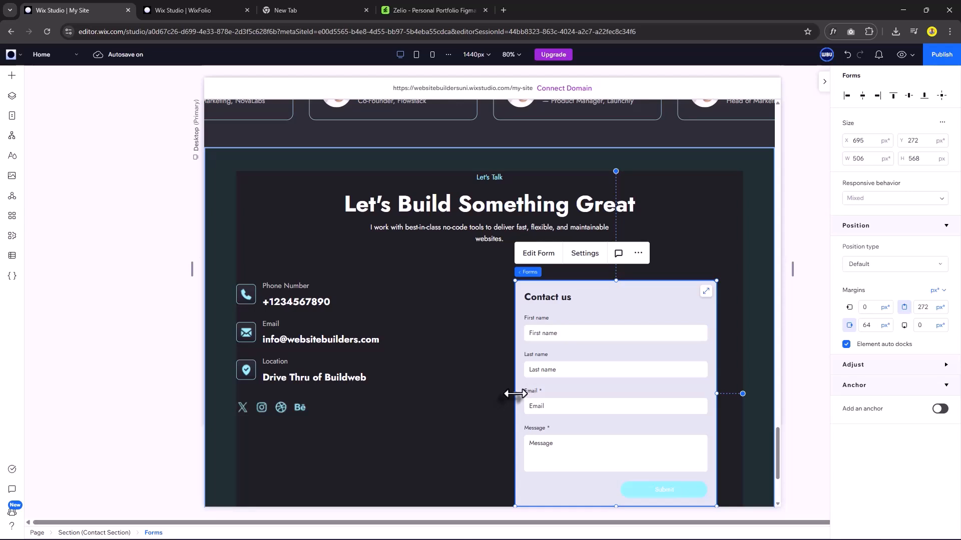
{"action": "left_click_drag", "start_coordinate": [514, 393], "coordinate": [440, 386]}
{"action": "scroll", "coordinate": [553, 300], "scroll_direction": "down", "scroll_amount": 1}
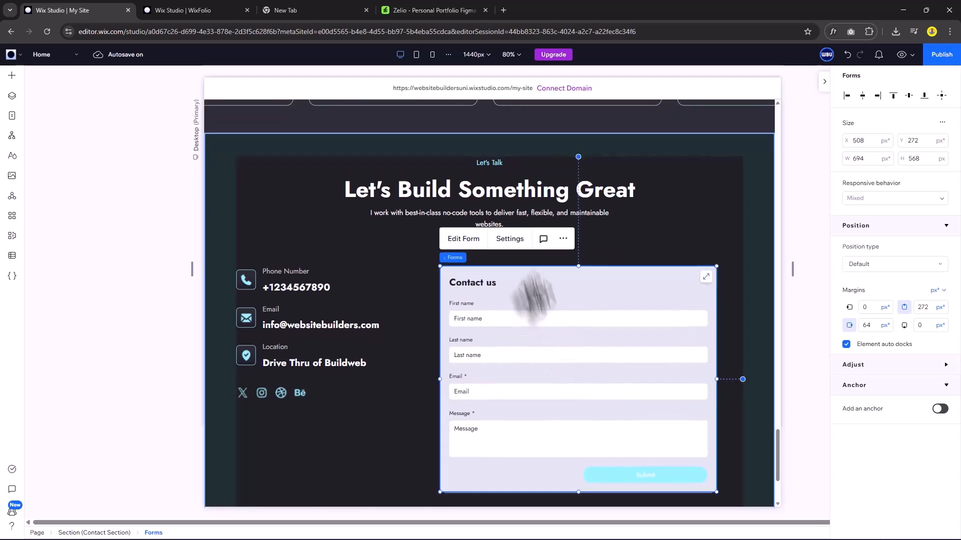
{"action": "left_click", "coordinate": [509, 240]}
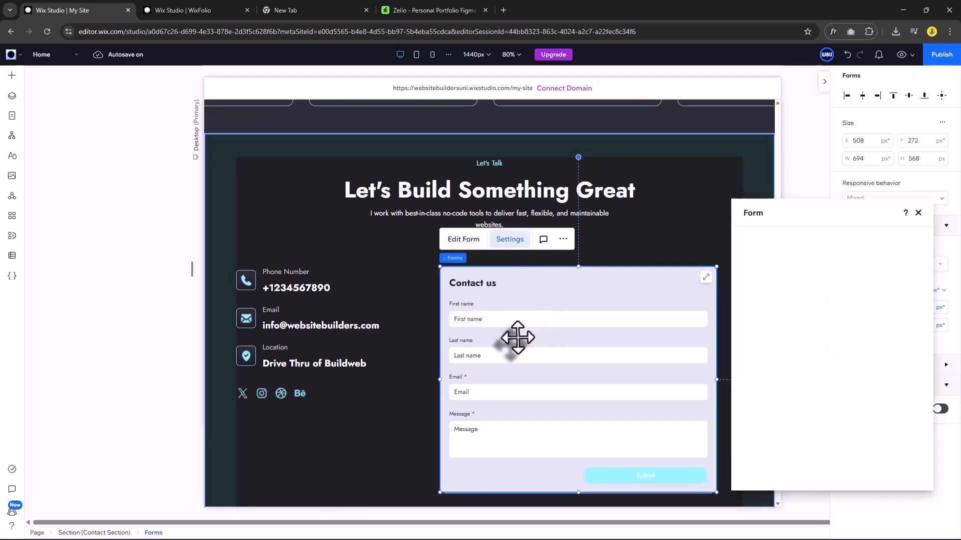
{"action": "scroll", "coordinate": [540, 338], "scroll_direction": "down", "scroll_amount": 1}
{"action": "left_click", "coordinate": [758, 255]}
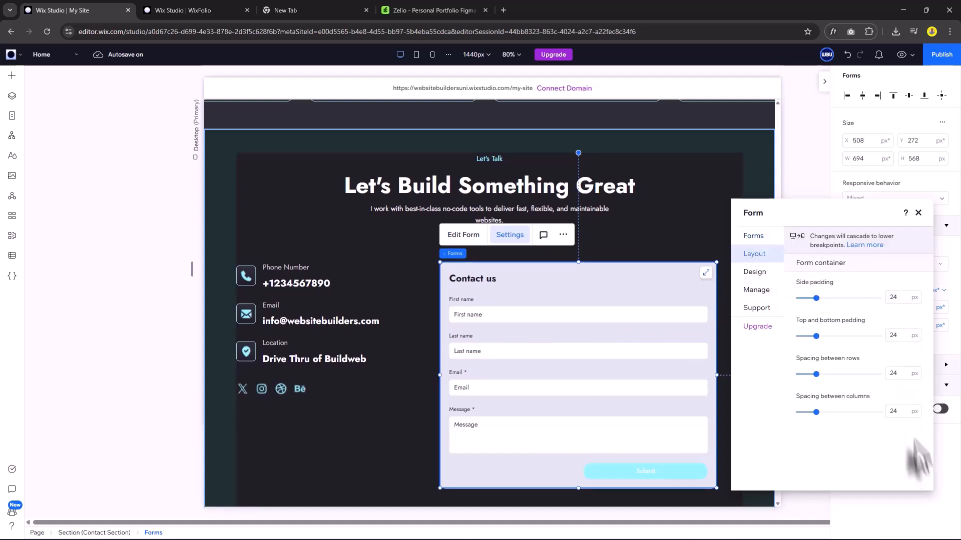
{"action": "left_click", "coordinate": [755, 273]}
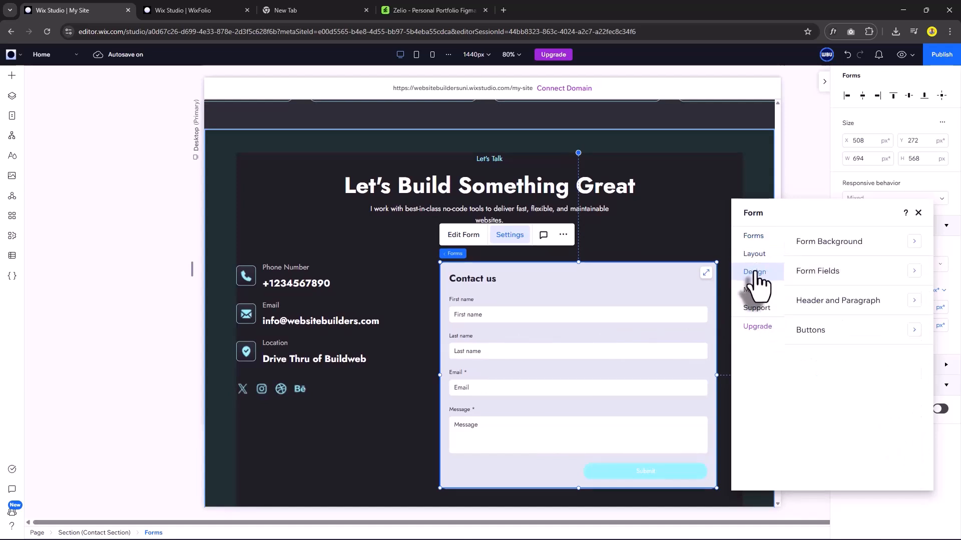
Set the form background fill opacity to 0%.
{"action": "left_click", "coordinate": [832, 242]}
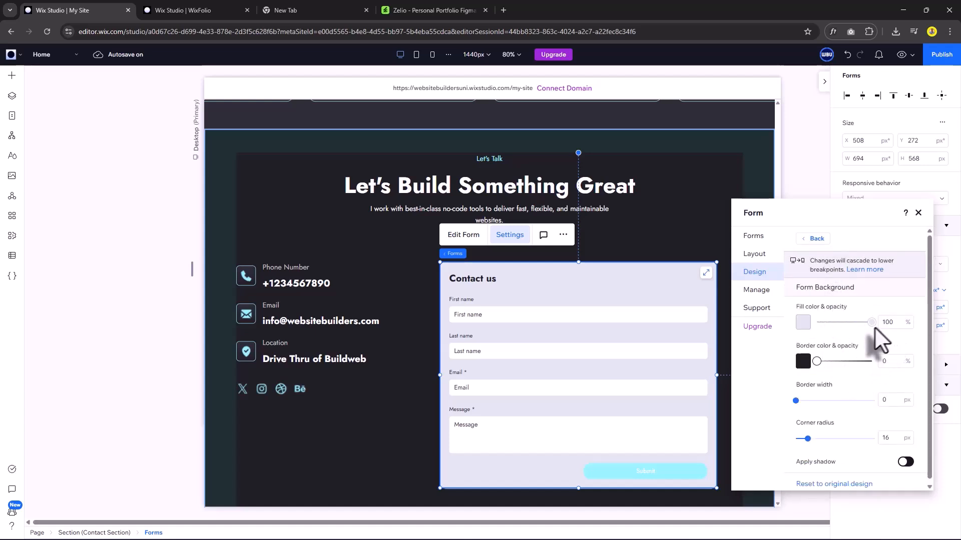
{"action": "left_click_drag", "start_coordinate": [871, 324], "coordinate": [812, 324]}
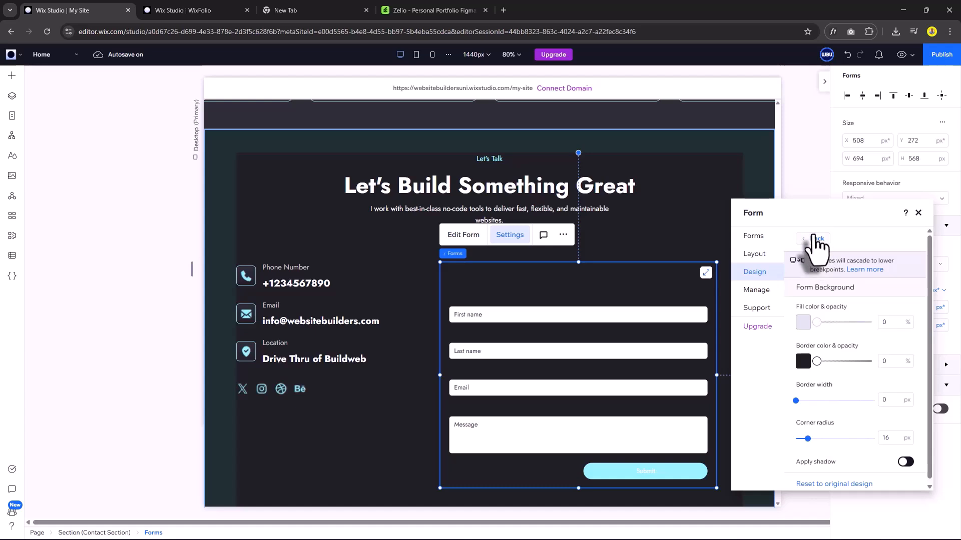
{"action": "left_click", "coordinate": [813, 240]}
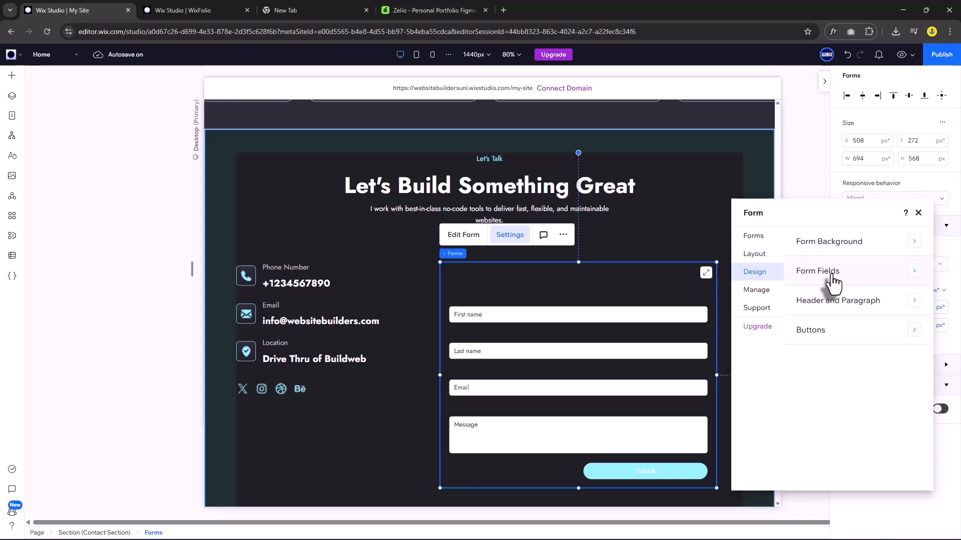
Give the form fields gray borders on all sides with a 0% transparent fill.
{"action": "left_click", "coordinate": [829, 286]}
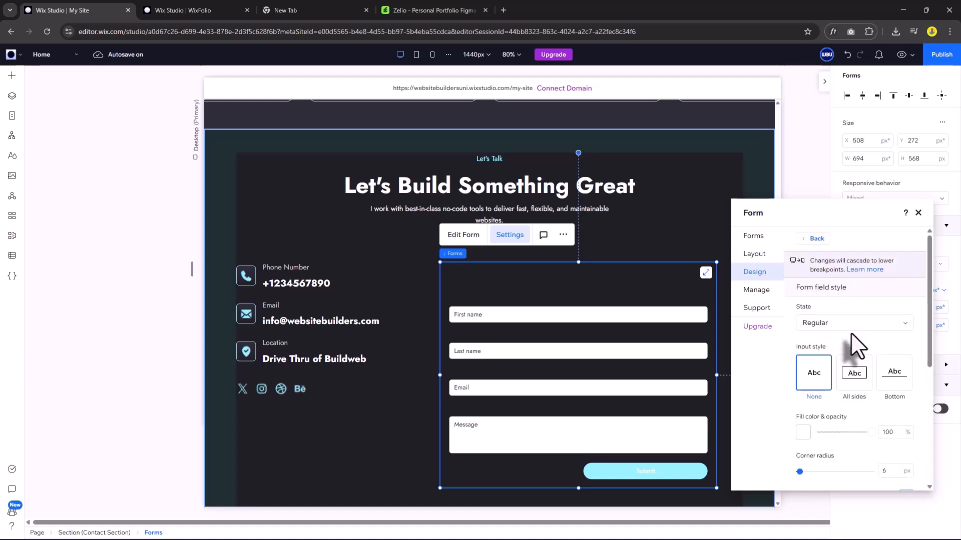
{"action": "left_click", "coordinate": [862, 382]}
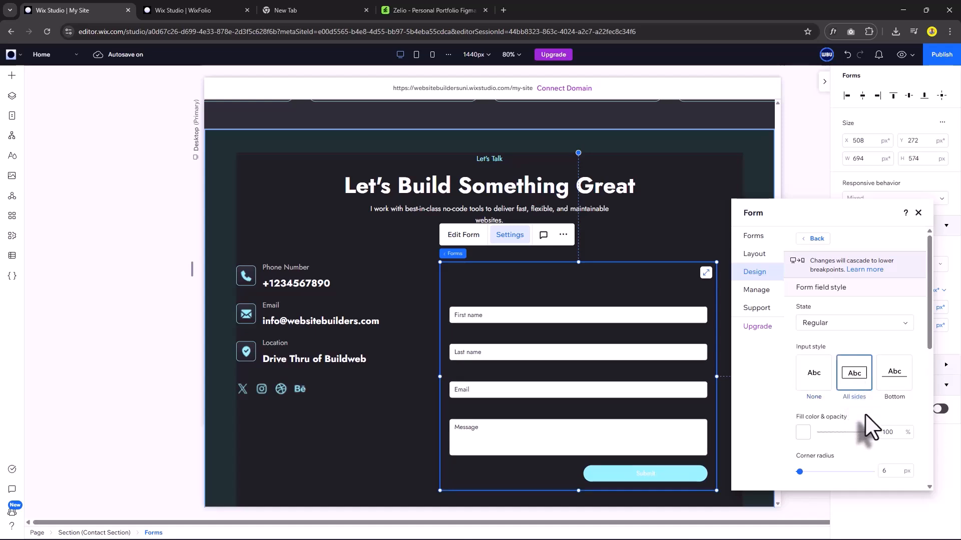
{"action": "scroll", "coordinate": [865, 414], "scroll_direction": "down", "scroll_amount": 2}
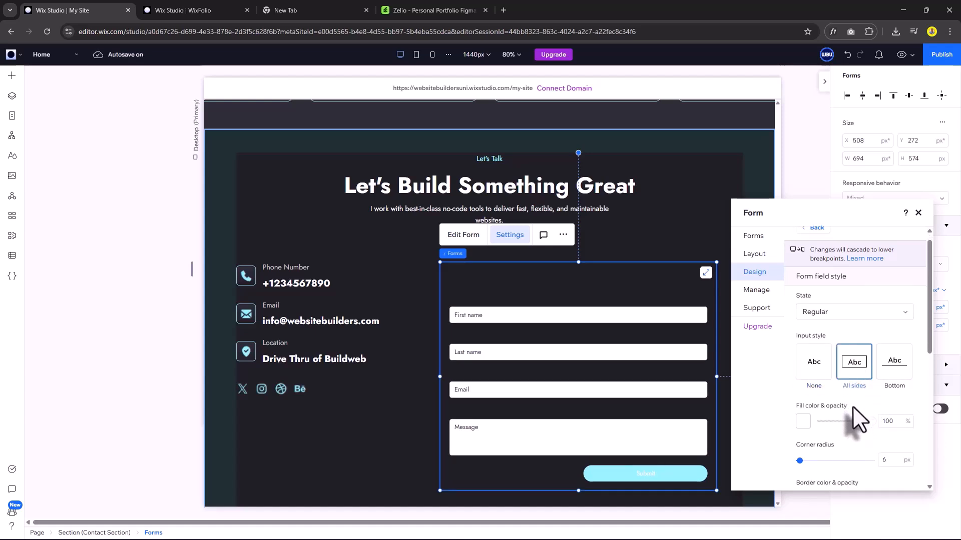
{"action": "left_click_drag", "start_coordinate": [862, 358], "coordinate": [817, 358]}
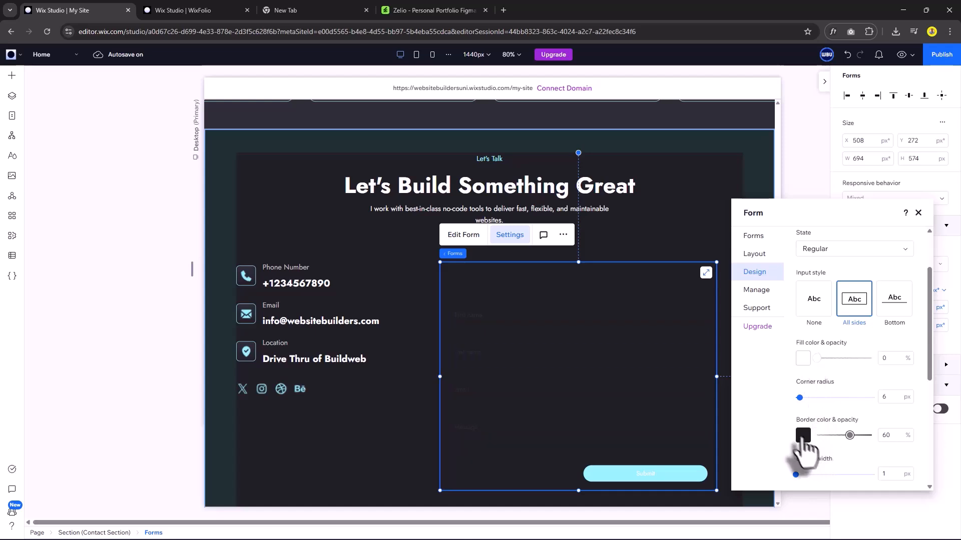
{"action": "left_click", "coordinate": [802, 439]}
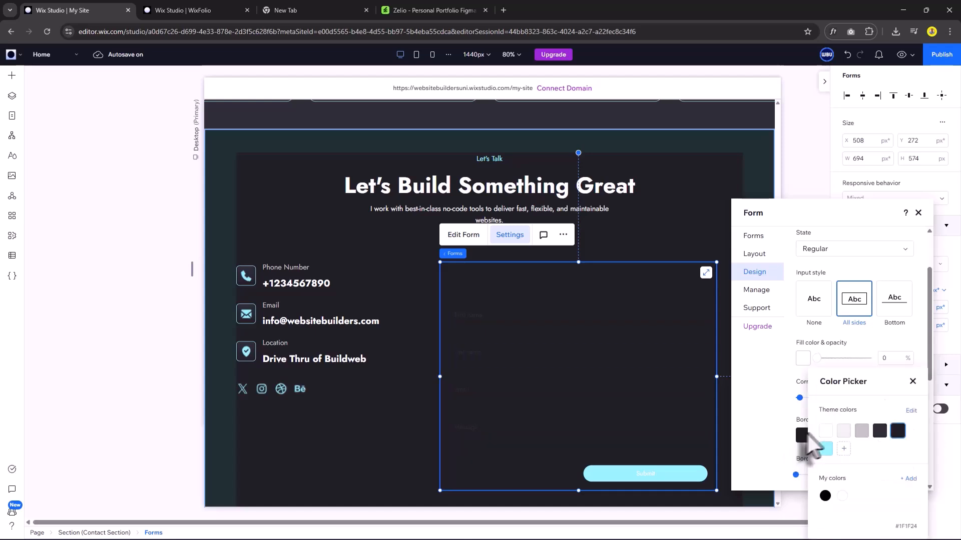
{"action": "left_click", "coordinate": [861, 431]}
{"action": "left_click", "coordinate": [912, 381]}
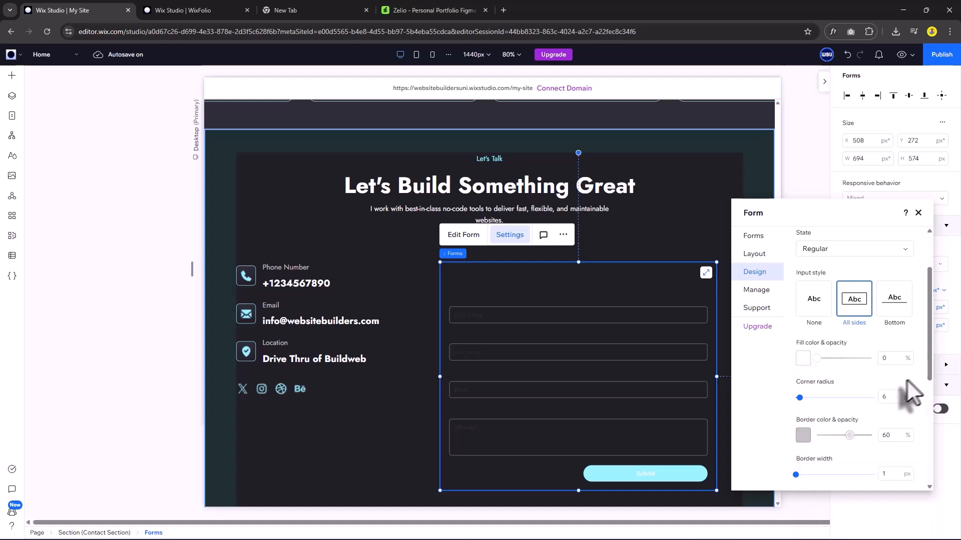
{"action": "scroll", "coordinate": [866, 407], "scroll_direction": "down", "scroll_amount": 4}
Make field titles and input text white, and descriptions and placeholder text gray.
{"action": "left_click", "coordinate": [906, 351]}
{"action": "left_click", "coordinate": [857, 433]}
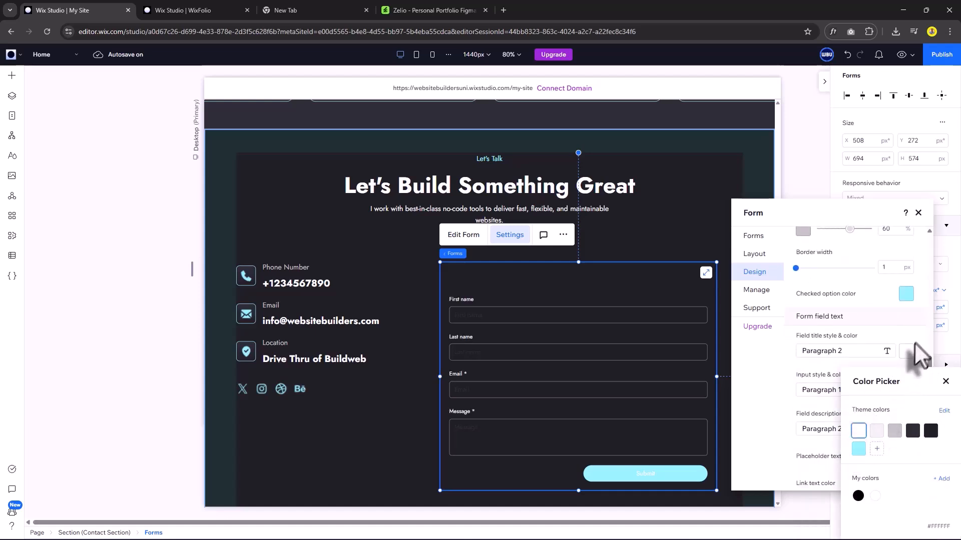
{"action": "left_click", "coordinate": [916, 344]}
{"action": "left_click", "coordinate": [906, 390]}
{"action": "left_click", "coordinate": [858, 431]}
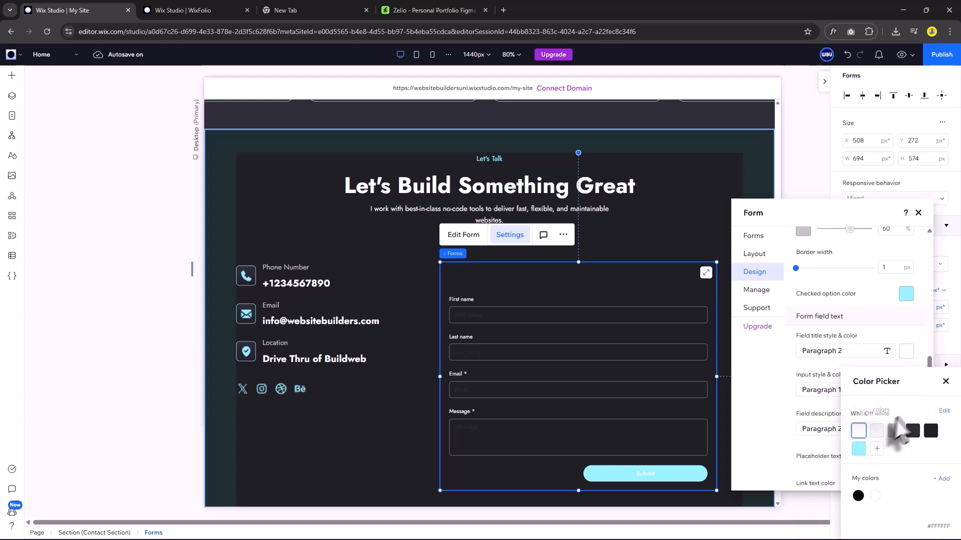
{"action": "scroll", "coordinate": [893, 425], "scroll_direction": "down", "scroll_amount": 1}
{"action": "left_click", "coordinate": [906, 403]}
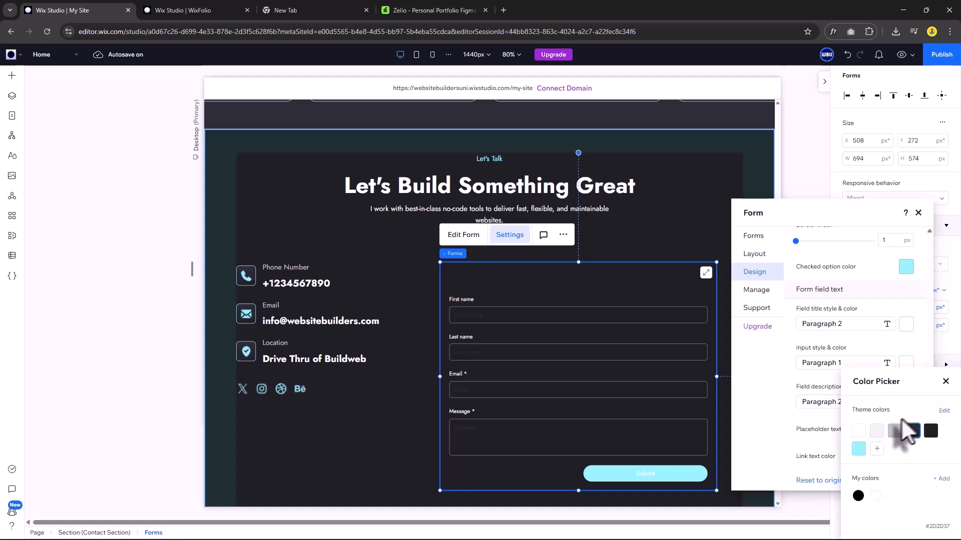
{"action": "left_click", "coordinate": [894, 431]}
{"action": "left_click", "coordinate": [906, 429]}
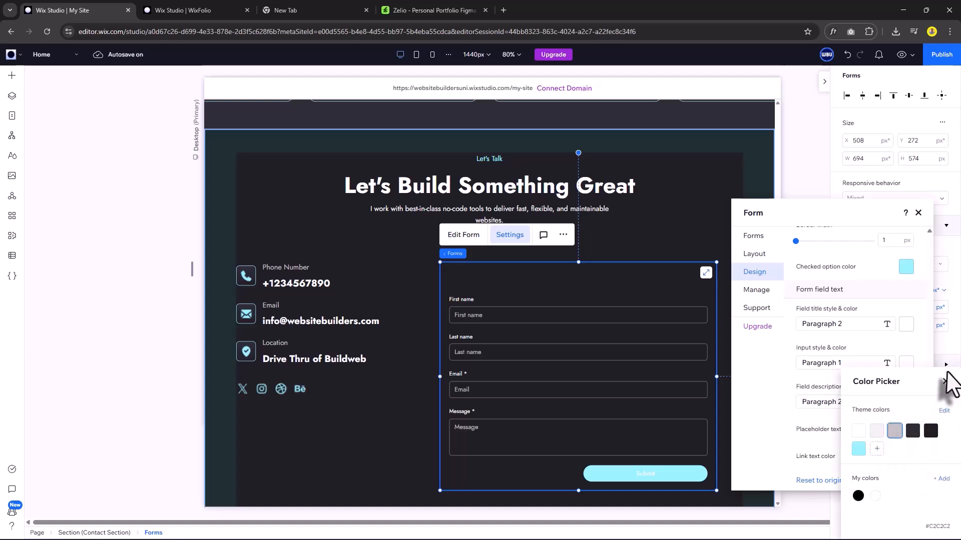
{"action": "left_click", "coordinate": [895, 431]}
{"action": "scroll", "coordinate": [868, 370], "scroll_direction": "up", "scroll_amount": 5}
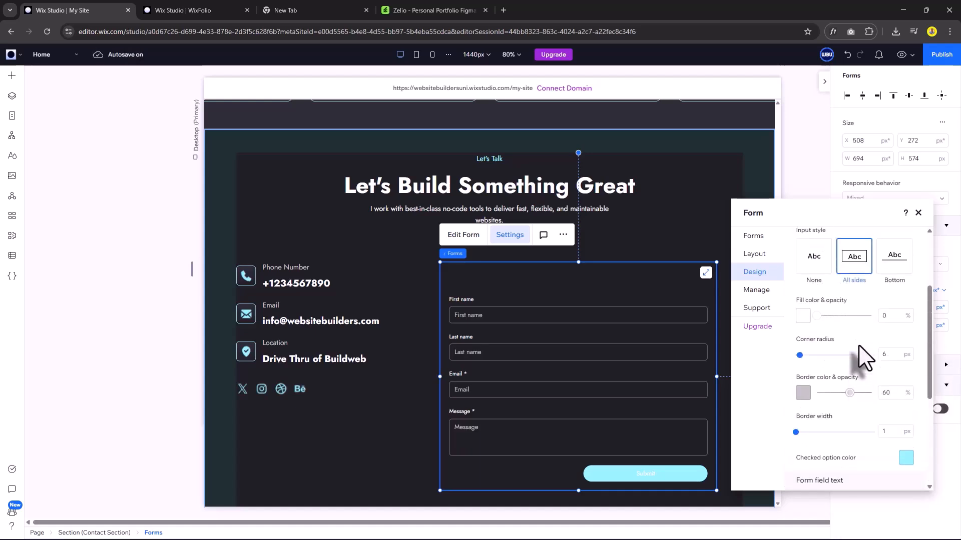
{"action": "scroll", "coordinate": [868, 352], "scroll_direction": "up", "scroll_amount": 2}
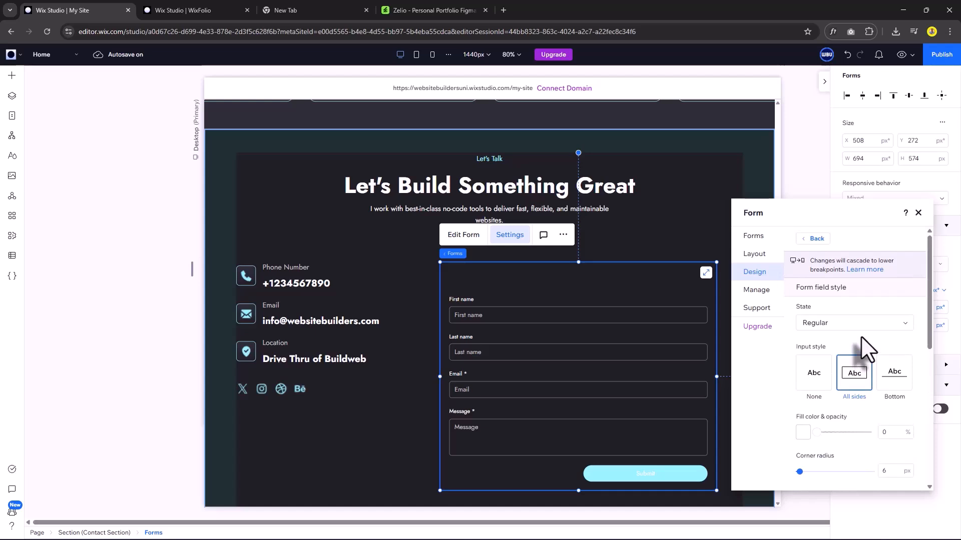
Set the fields' Hover state border to light cyan #94F1FF at 100% opacity.
{"action": "left_click", "coordinate": [871, 327]}
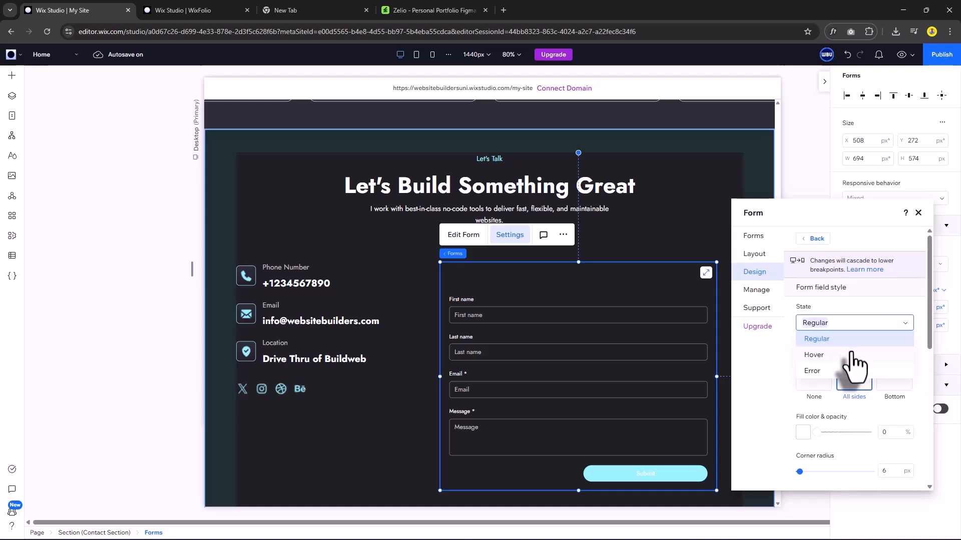
{"action": "left_click", "coordinate": [868, 354]}
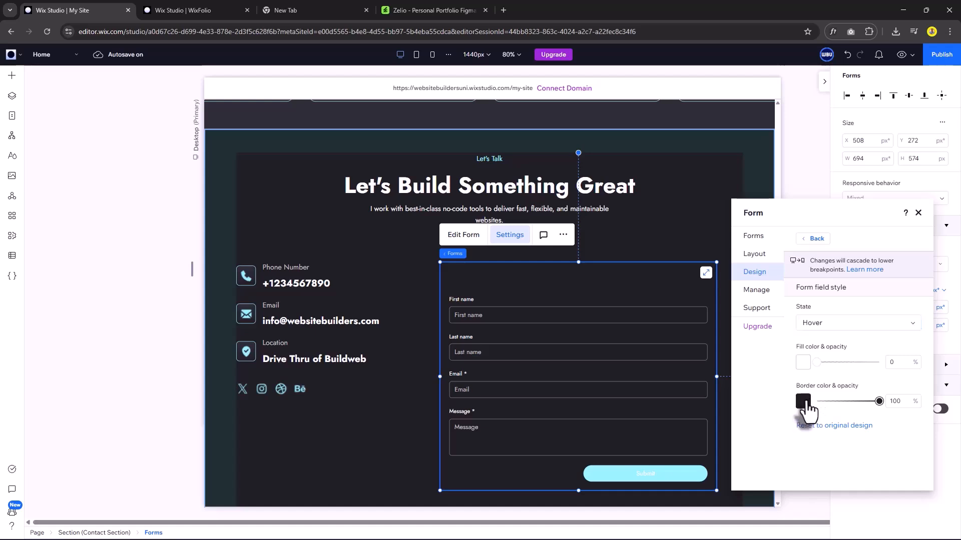
{"action": "left_click", "coordinate": [803, 400]}
{"action": "left_click", "coordinate": [825, 451]}
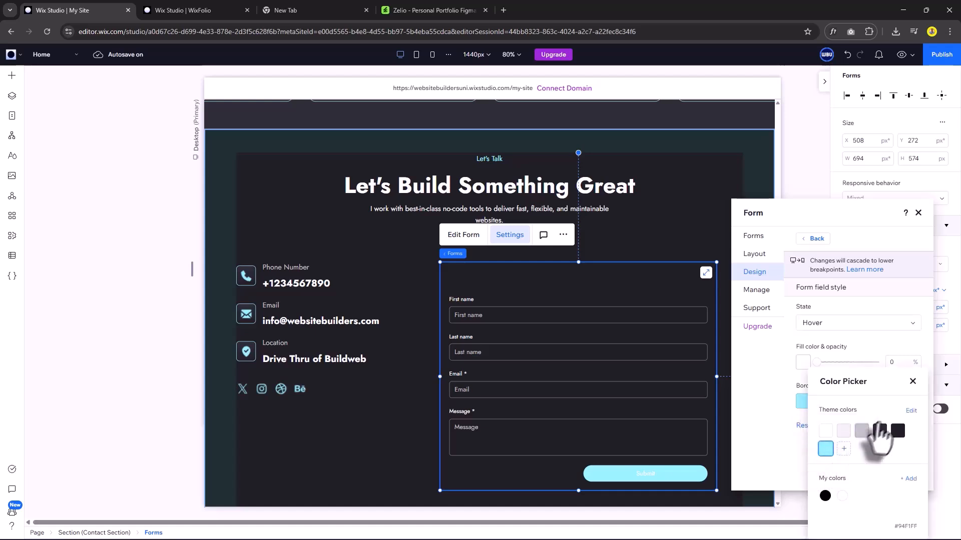
{"action": "left_click", "coordinate": [913, 382]}
{"action": "left_click", "coordinate": [813, 245]}
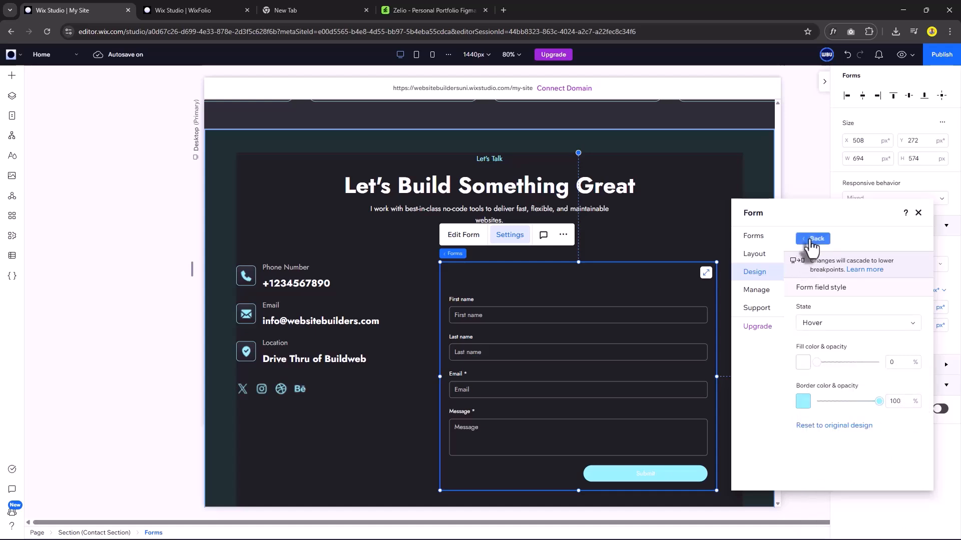
Colour the form's Header 1, Header 2 and Paragraph text Off white.
{"action": "left_click", "coordinate": [836, 311]}
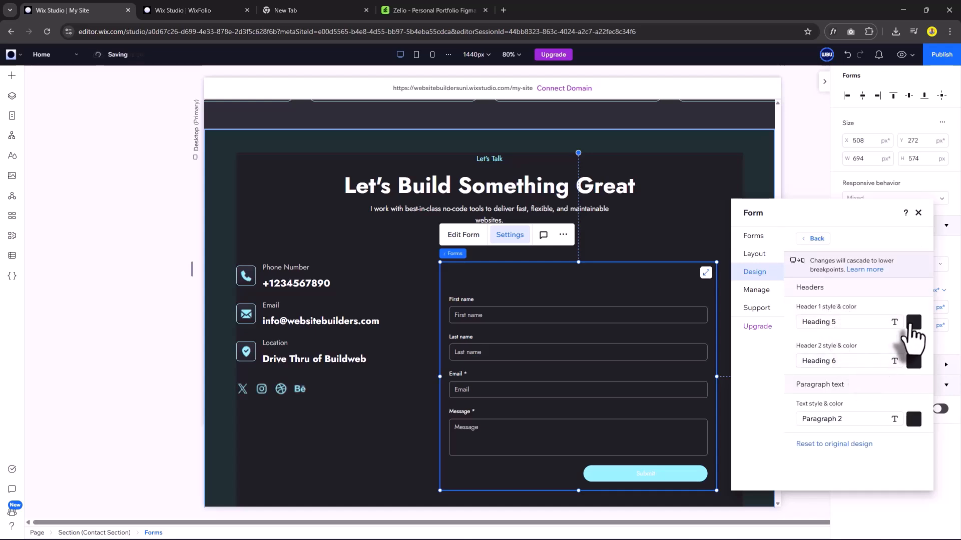
{"action": "left_click", "coordinate": [913, 325]}
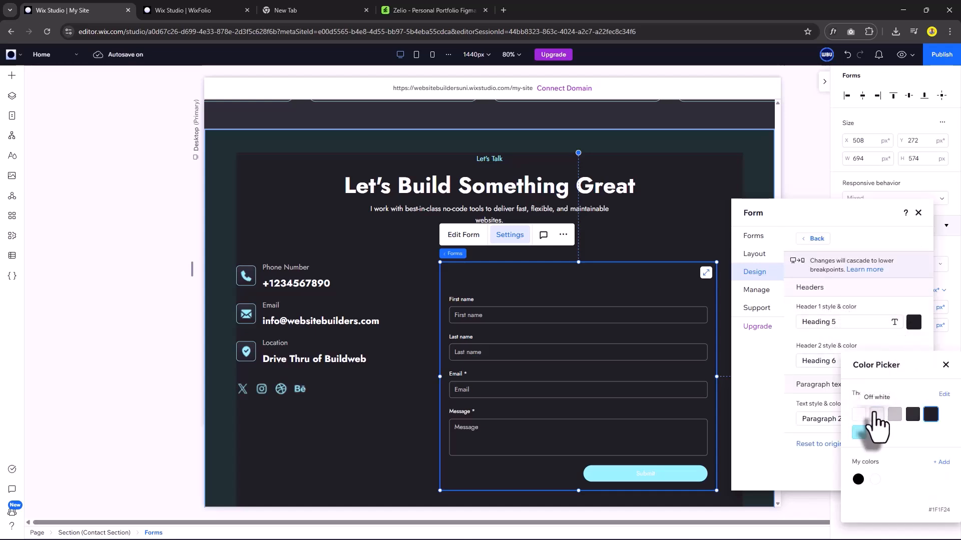
{"action": "left_click", "coordinate": [876, 414]}
{"action": "left_click", "coordinate": [946, 367]}
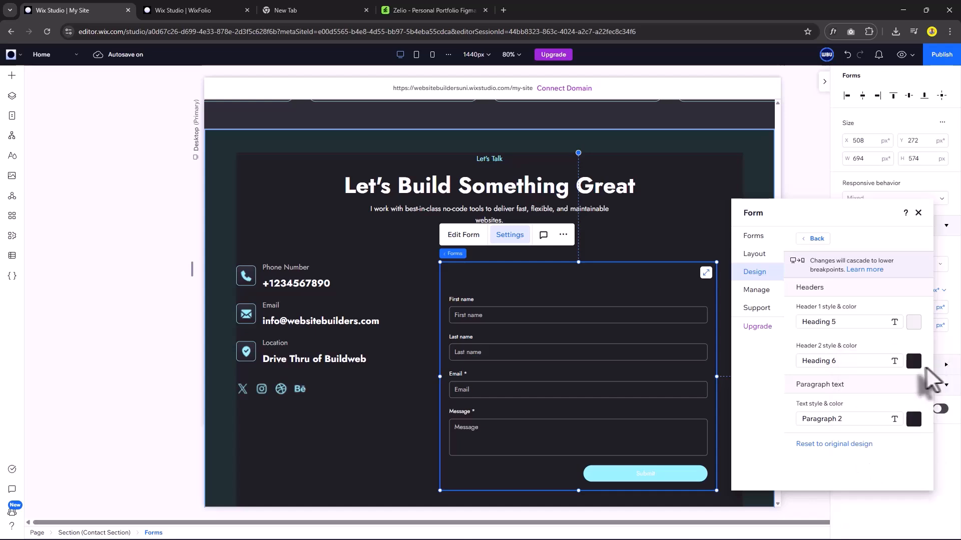
{"action": "left_click", "coordinate": [914, 360]}
{"action": "left_click", "coordinate": [876, 431]}
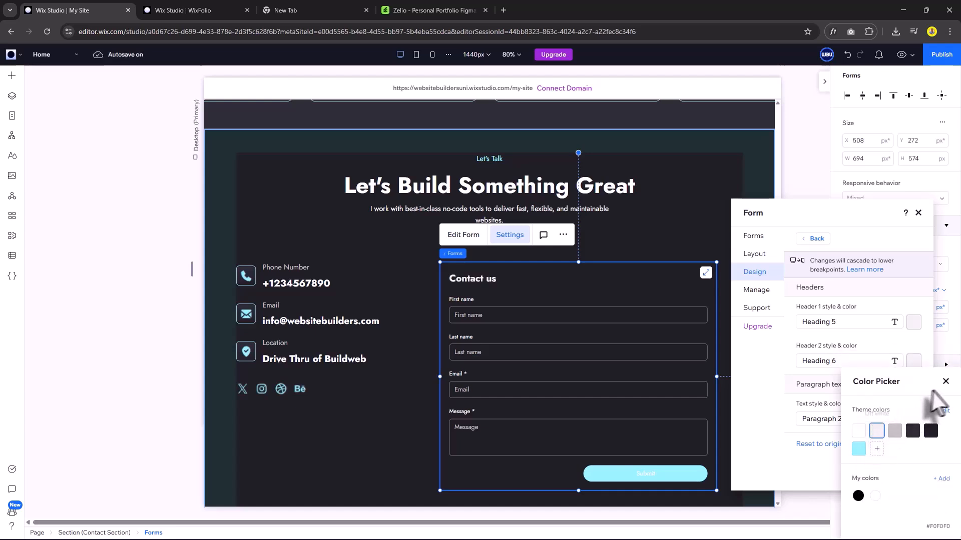
{"action": "left_click", "coordinate": [946, 381]}
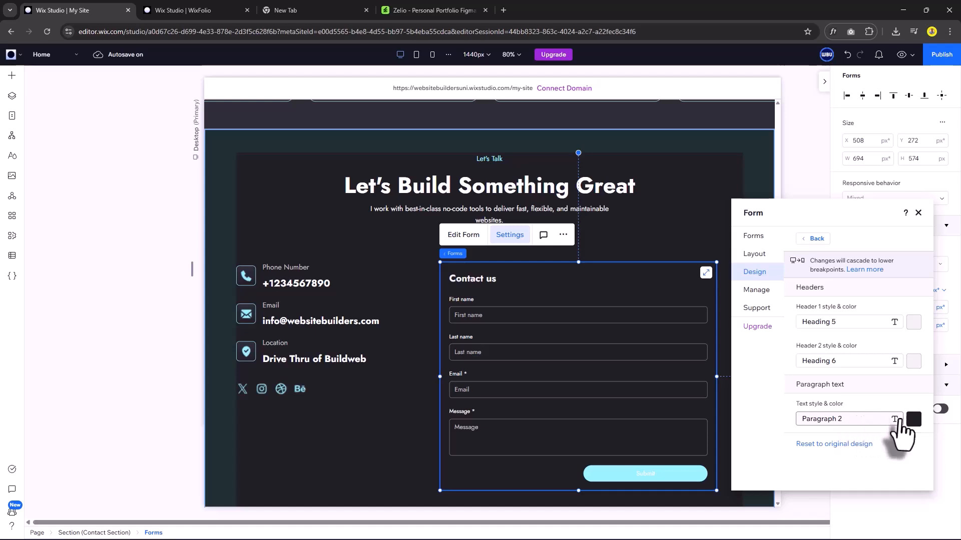
{"action": "left_click", "coordinate": [914, 419]}
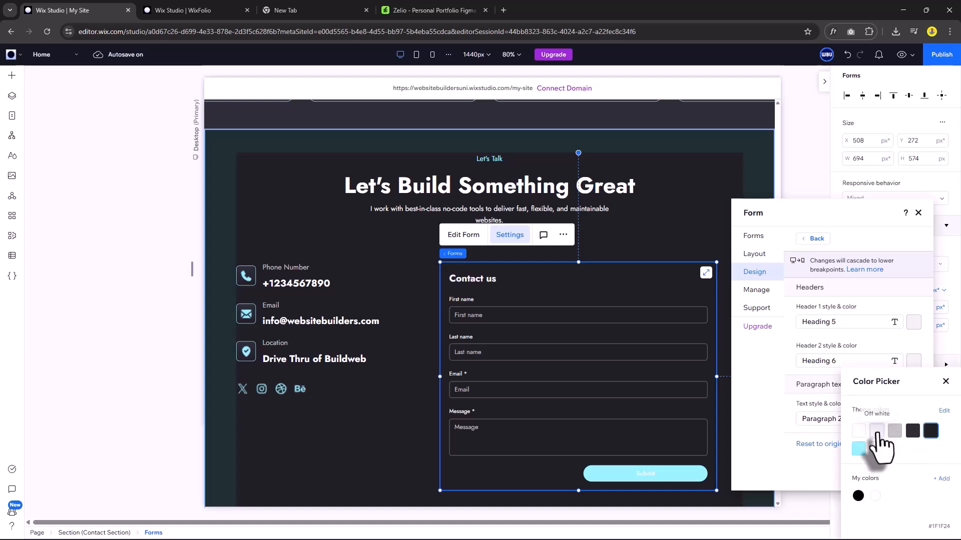
{"action": "left_click", "coordinate": [876, 430]}
{"action": "left_click", "coordinate": [945, 382]}
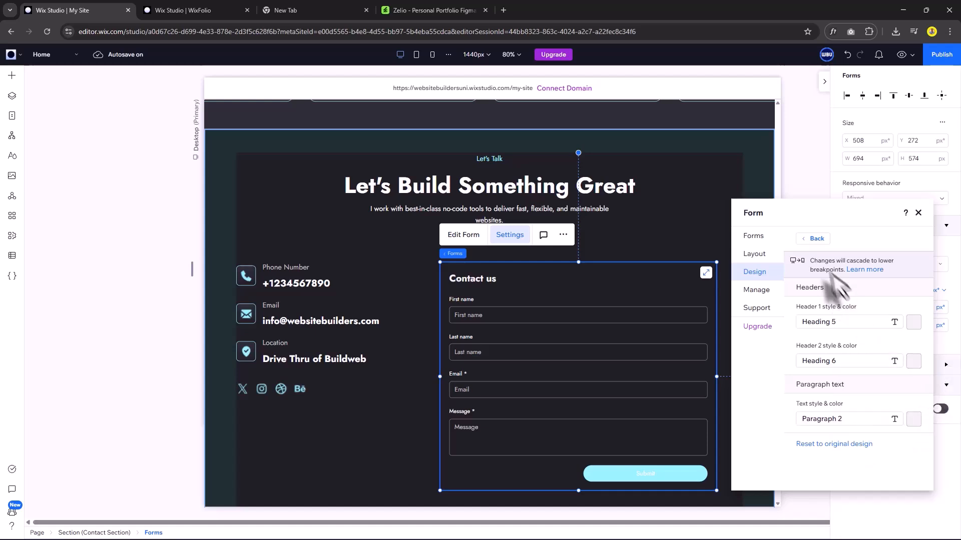
{"action": "left_click", "coordinate": [813, 239]}
Give the Submit button Dark BG text and square filled-rectangle corners.
{"action": "left_click", "coordinate": [822, 332]}
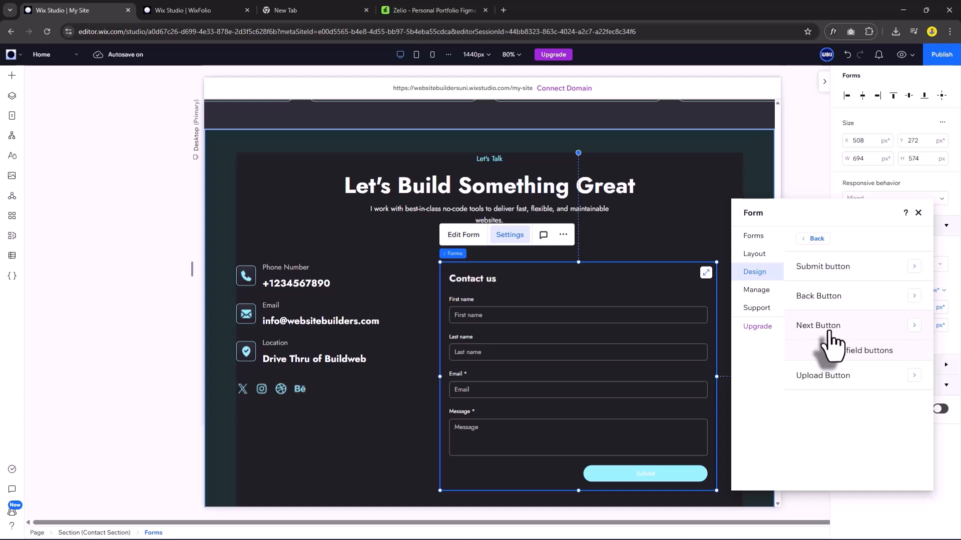
{"action": "left_click", "coordinate": [838, 278]}
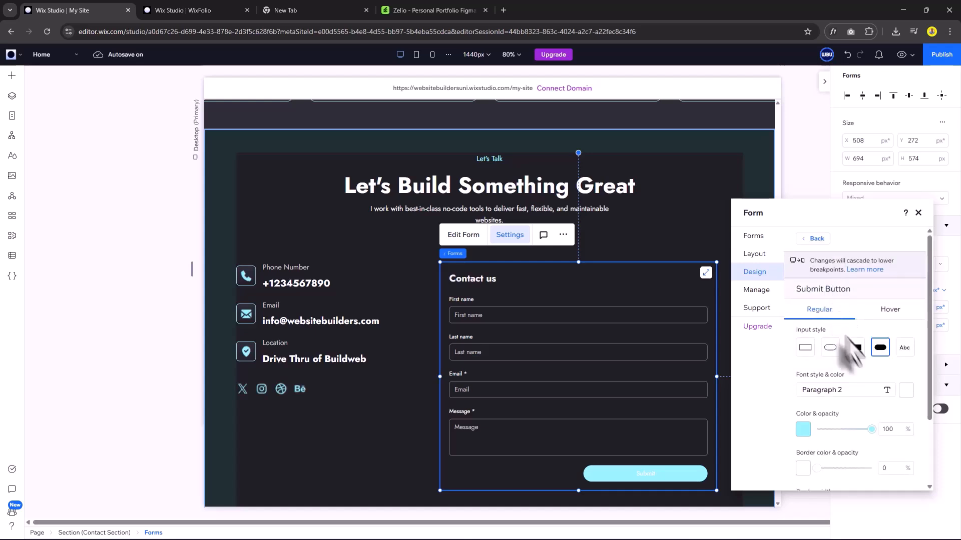
{"action": "scroll", "coordinate": [841, 386], "scroll_direction": "down", "scroll_amount": 2}
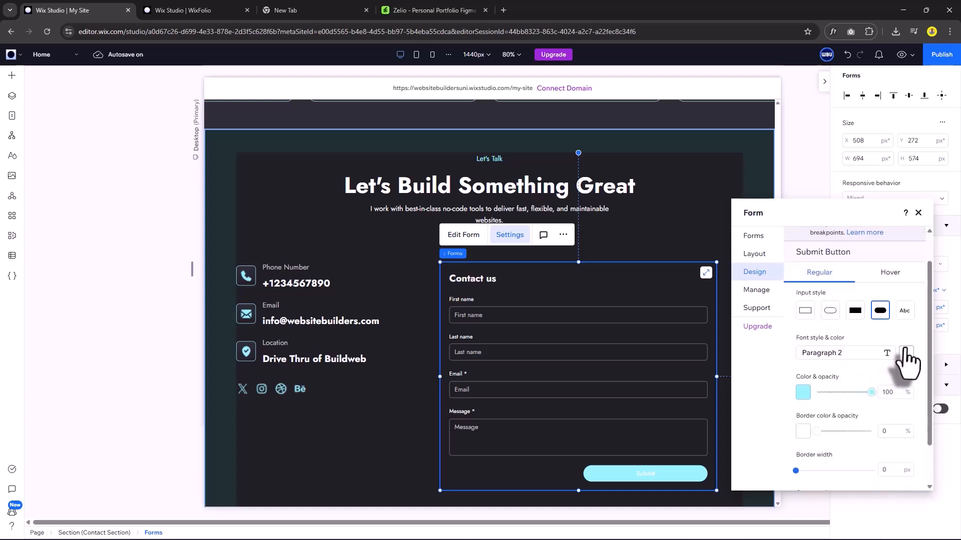
{"action": "left_click", "coordinate": [905, 354]}
{"action": "left_click", "coordinate": [931, 430]}
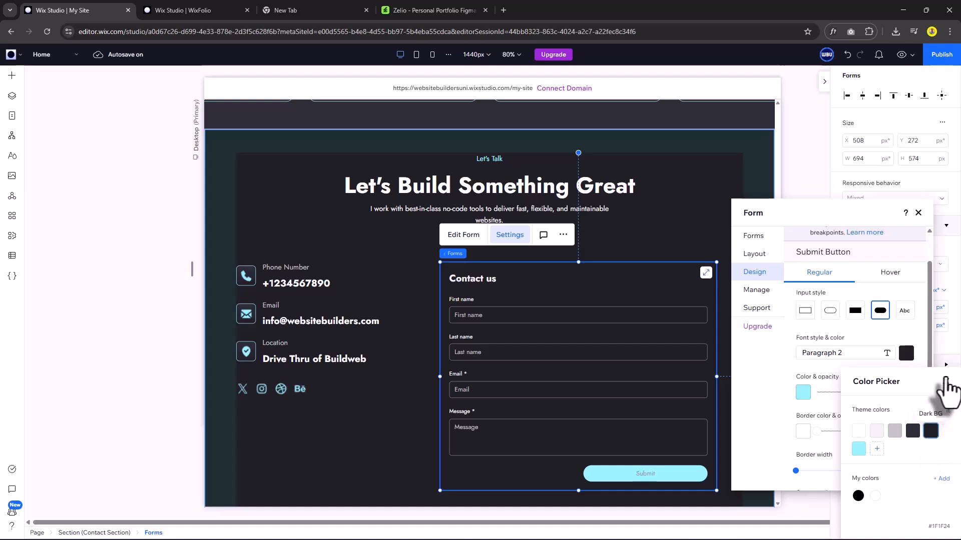
{"action": "left_click", "coordinate": [944, 382]}
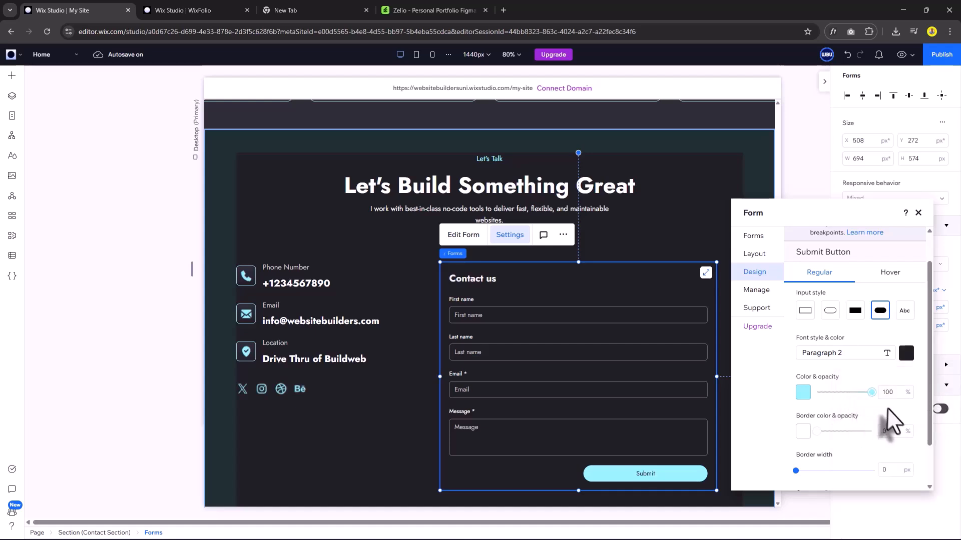
{"action": "scroll", "coordinate": [858, 423], "scroll_direction": "up", "scroll_amount": 2}
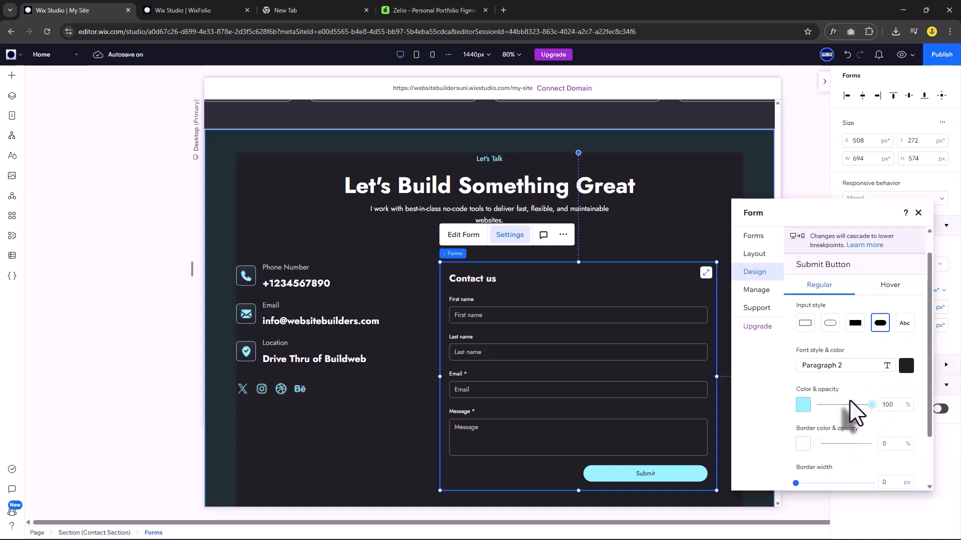
{"action": "left_click", "coordinate": [855, 347]}
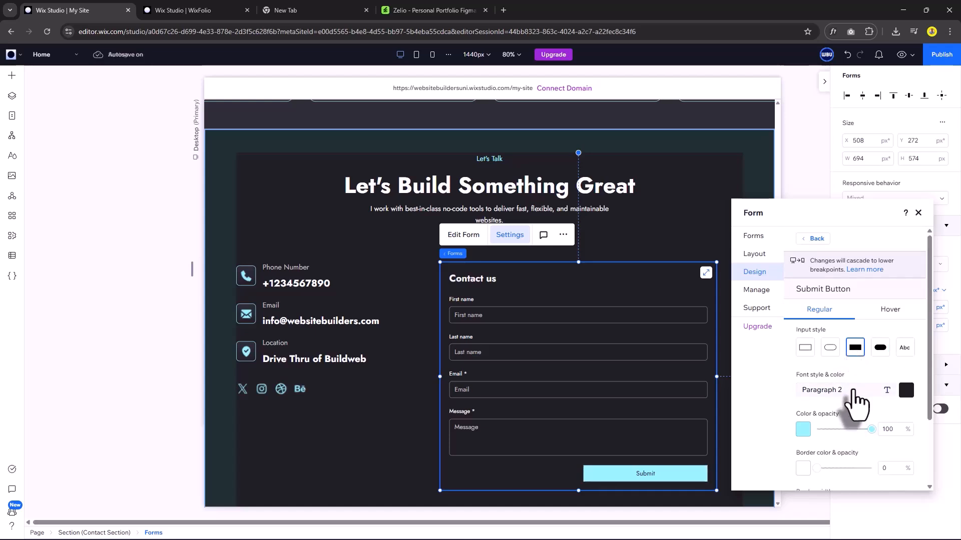
Switch the Submit button text to the Paragraph 1 style at 20px.
{"action": "left_click", "coordinate": [853, 392]}
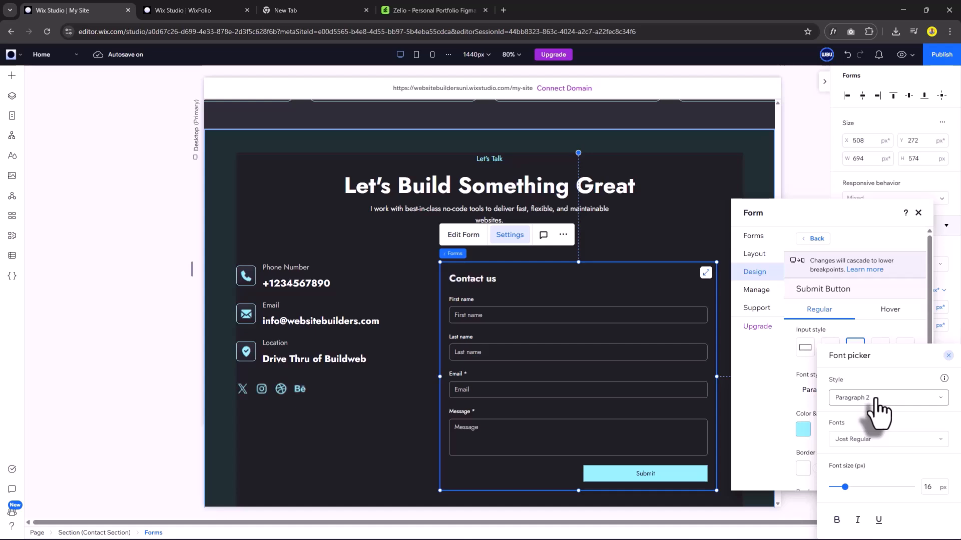
{"action": "left_click", "coordinate": [879, 401]}
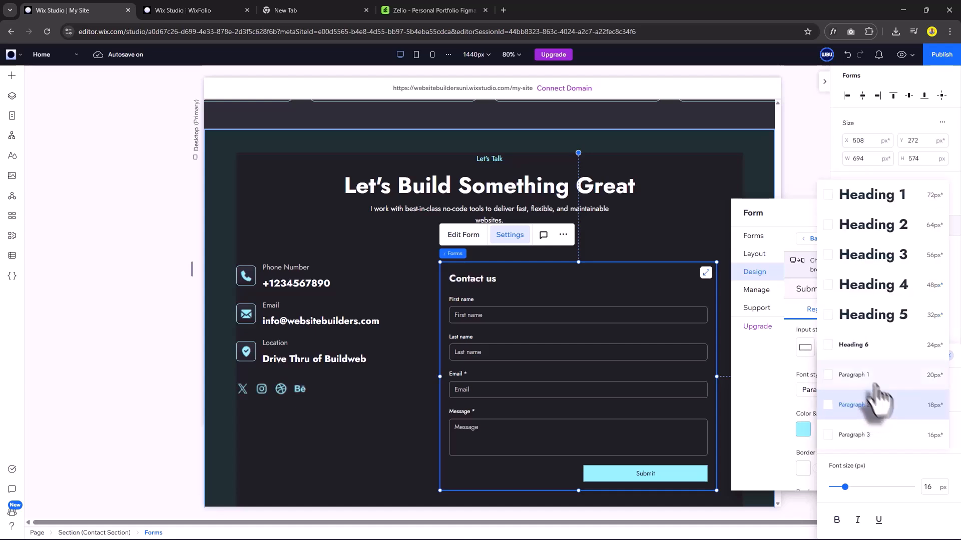
{"action": "left_click", "coordinate": [854, 375]}
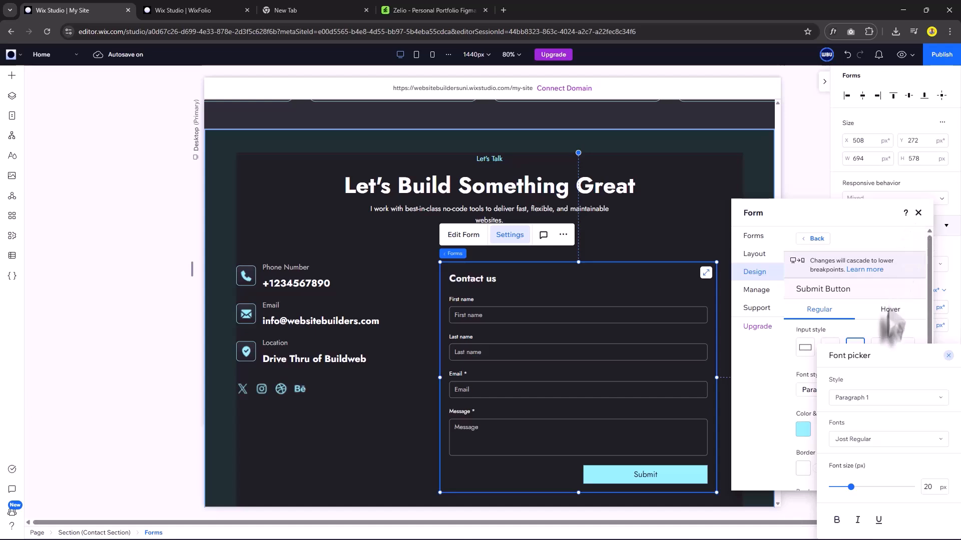
{"action": "left_click", "coordinate": [947, 356]}
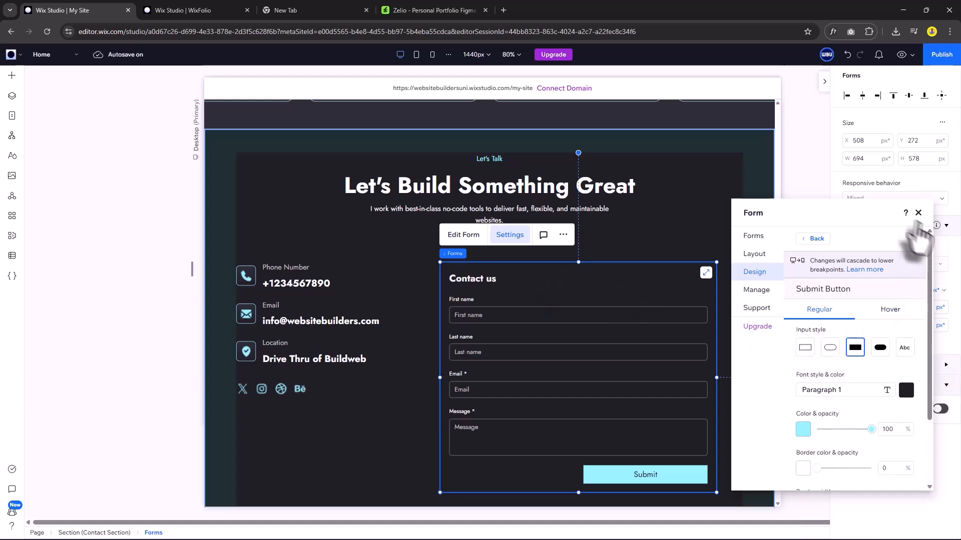
{"action": "left_click", "coordinate": [918, 213]}
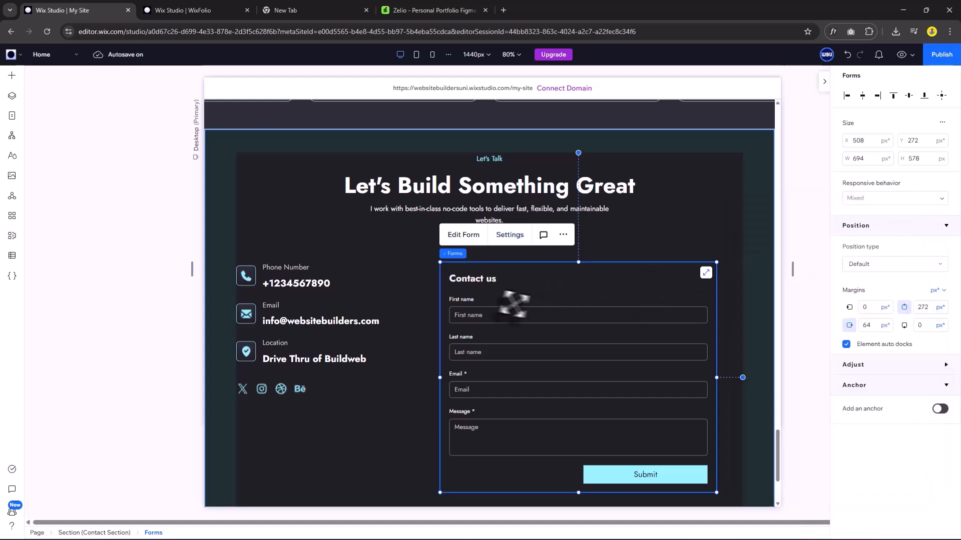
Retitle the form 'Send Me A Message', move Submit left, and replace Last name with a Phone field.
{"action": "left_click", "coordinate": [463, 235]}
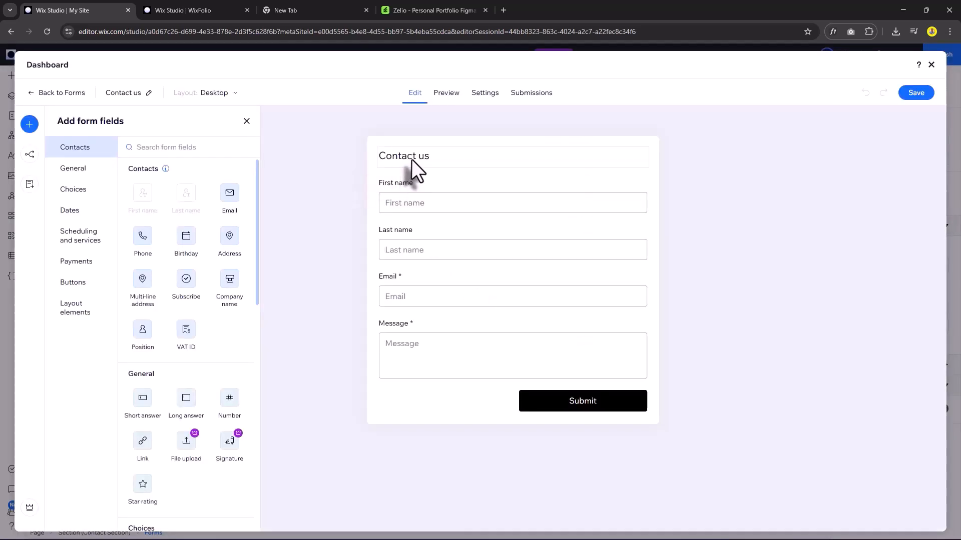
{"action": "double_click", "coordinate": [411, 157]}
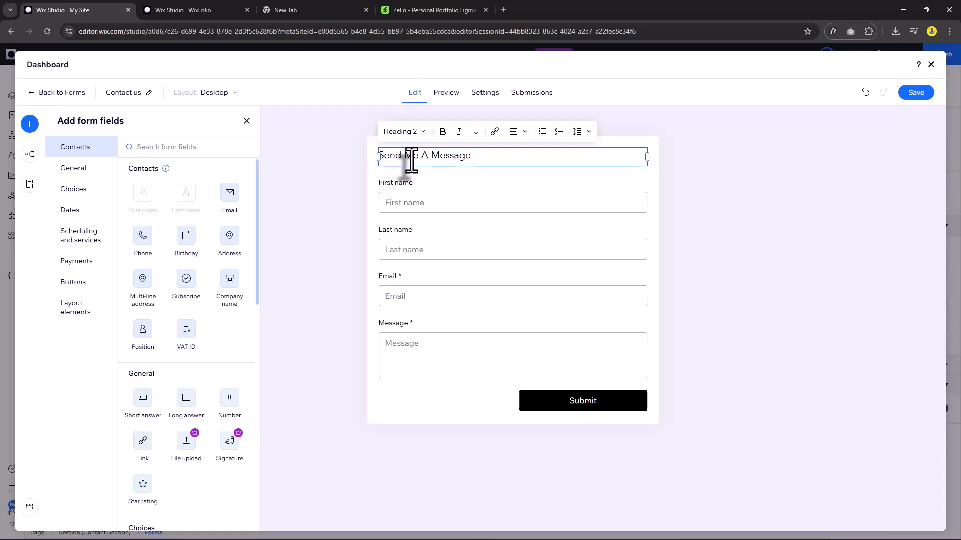
{"action": "left_click", "coordinate": [548, 405]}
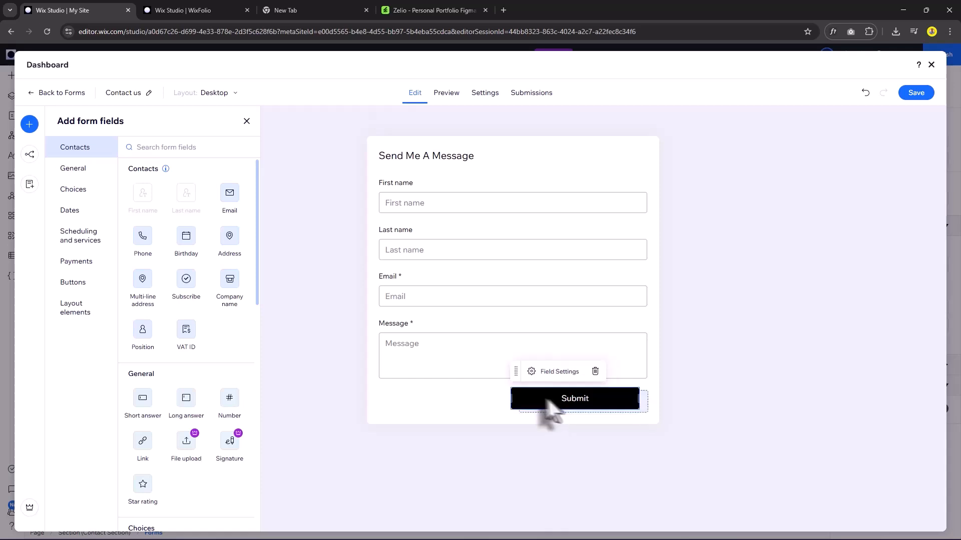
{"action": "left_click_drag", "start_coordinate": [547, 399], "coordinate": [423, 400]}
{"action": "left_click", "coordinate": [424, 243]}
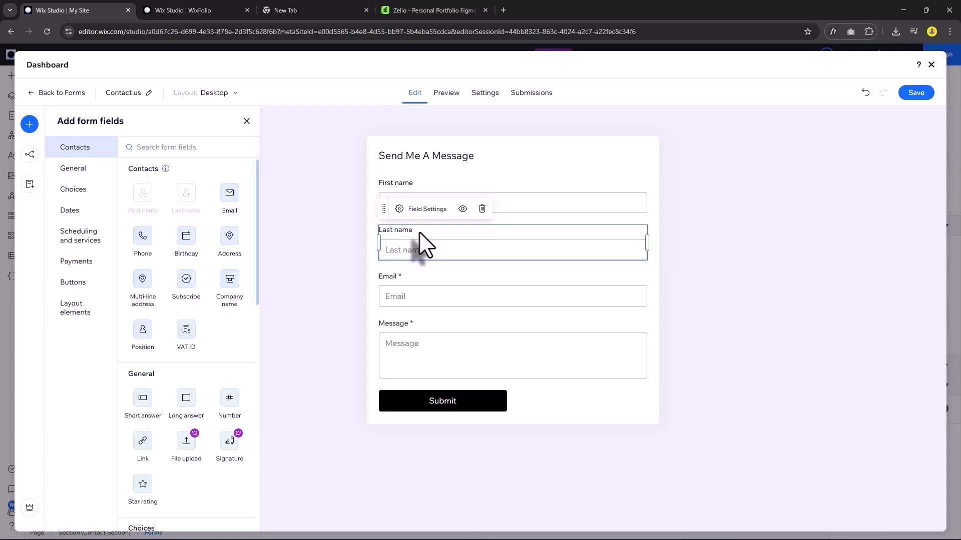
{"action": "key", "text": "Delete"}
{"action": "left_click_drag", "start_coordinate": [143, 236], "coordinate": [446, 242]}
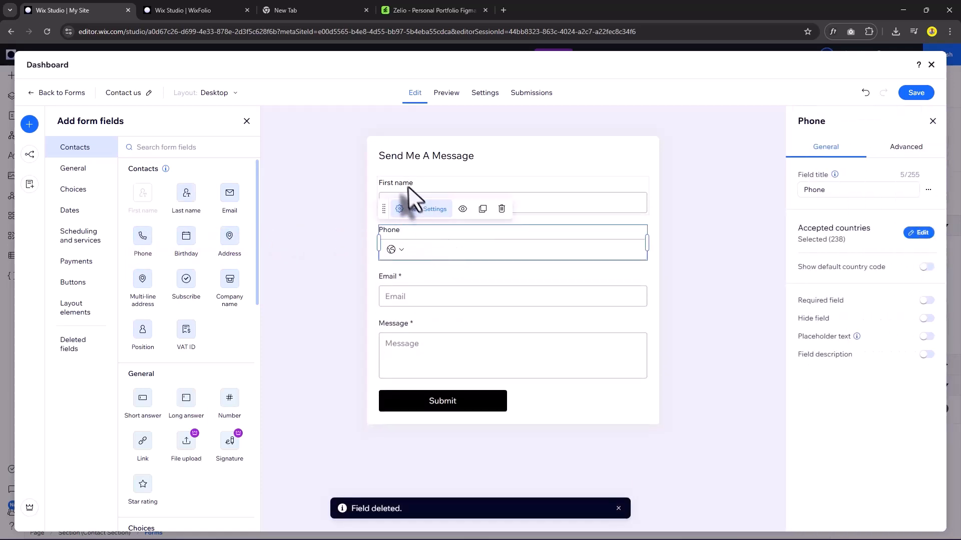
Rename First name to Full Name, make Full Name and Phone required, and save.
{"action": "left_click", "coordinate": [412, 195]}
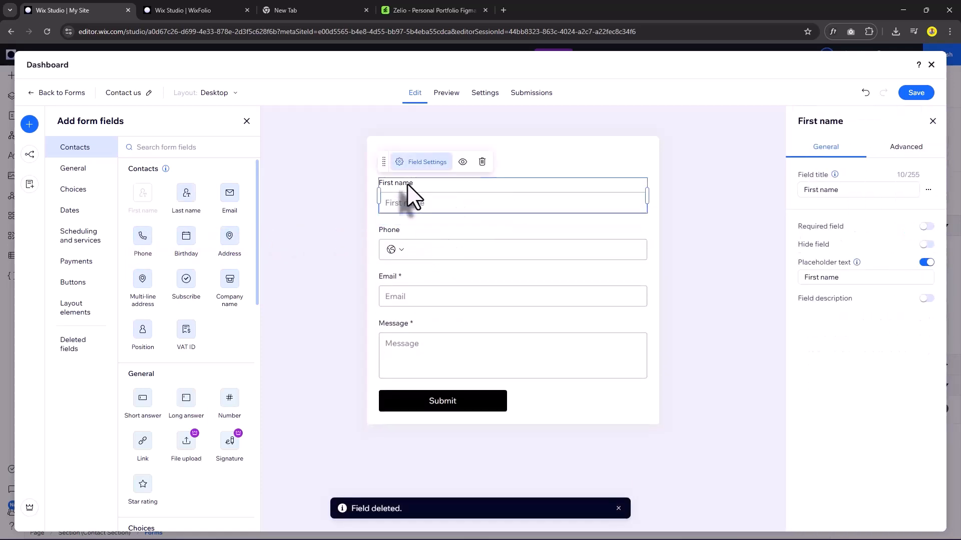
{"action": "left_click", "coordinate": [843, 192]}
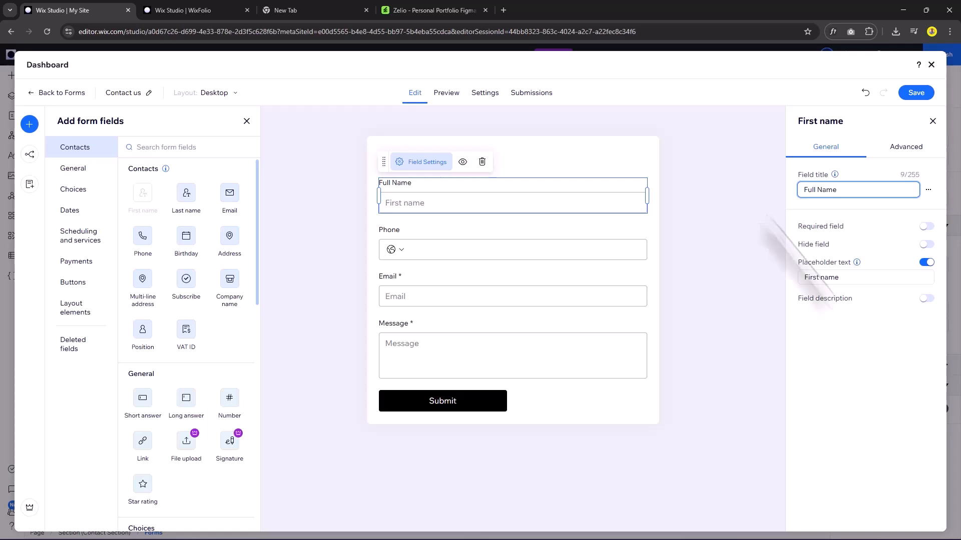
{"action": "left_click", "coordinate": [843, 277]}
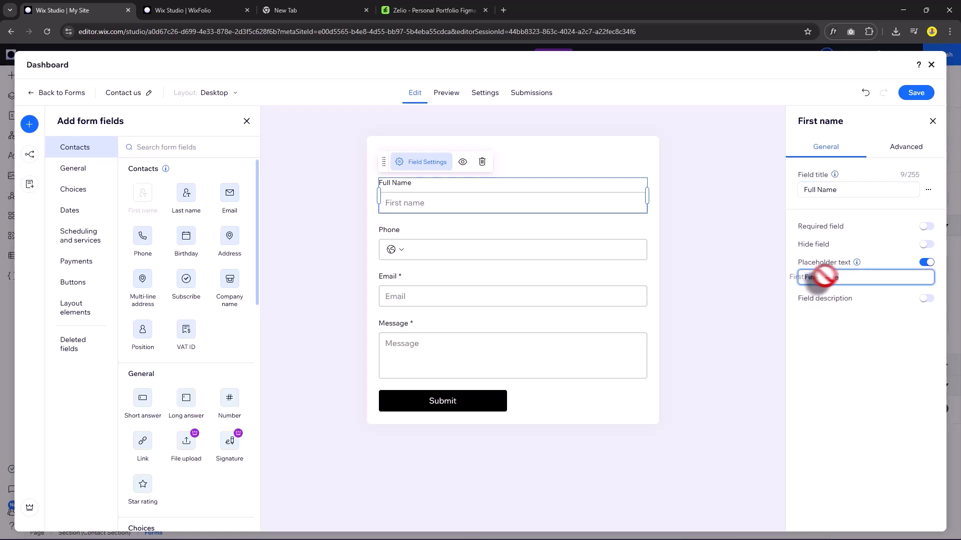
{"action": "type", "text": "Full Na"}
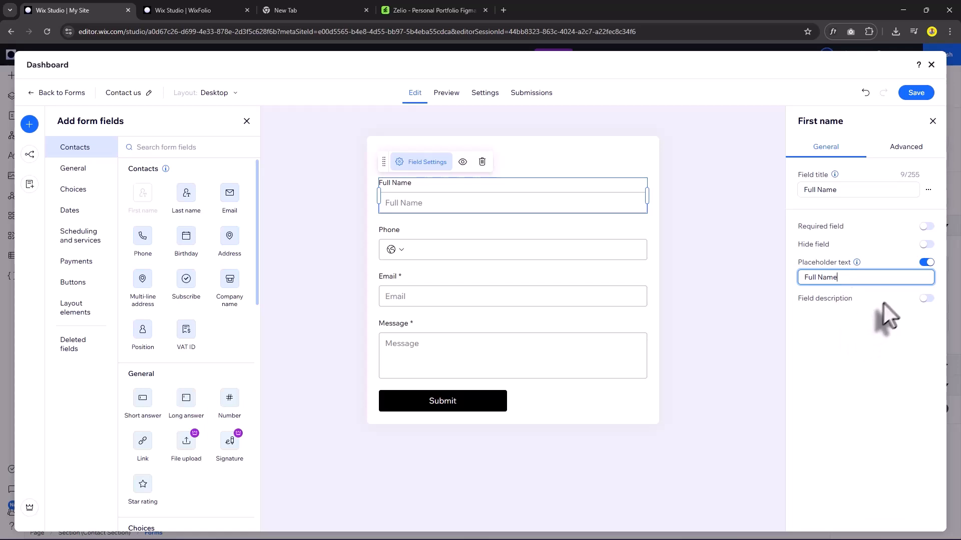
{"action": "left_click", "coordinate": [927, 227]}
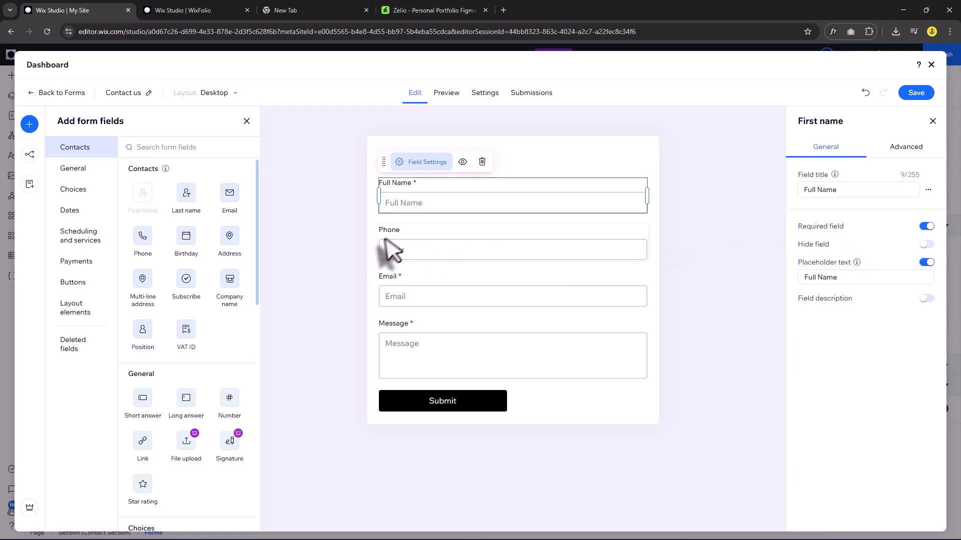
{"action": "left_click", "coordinate": [409, 231]}
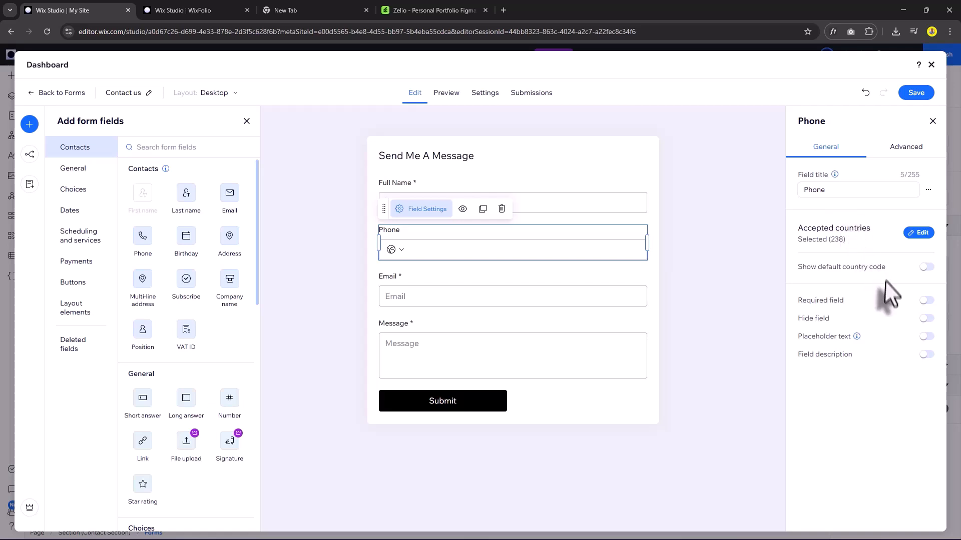
{"action": "left_click", "coordinate": [927, 301]}
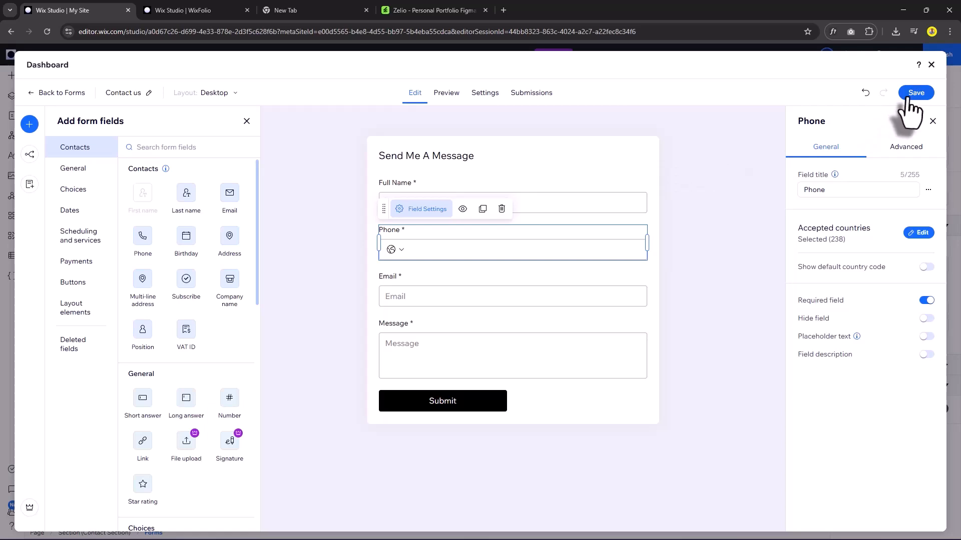
{"action": "left_click", "coordinate": [931, 64]}
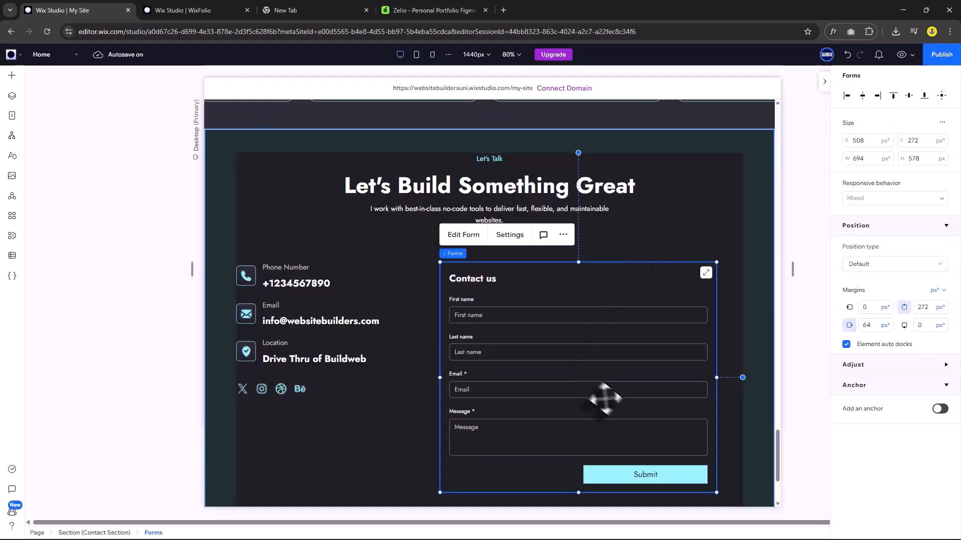
Stack the contact details column with the form, centring items vertically and the stack horizontally.
{"action": "left_click", "coordinate": [357, 375], "text": "shift"}
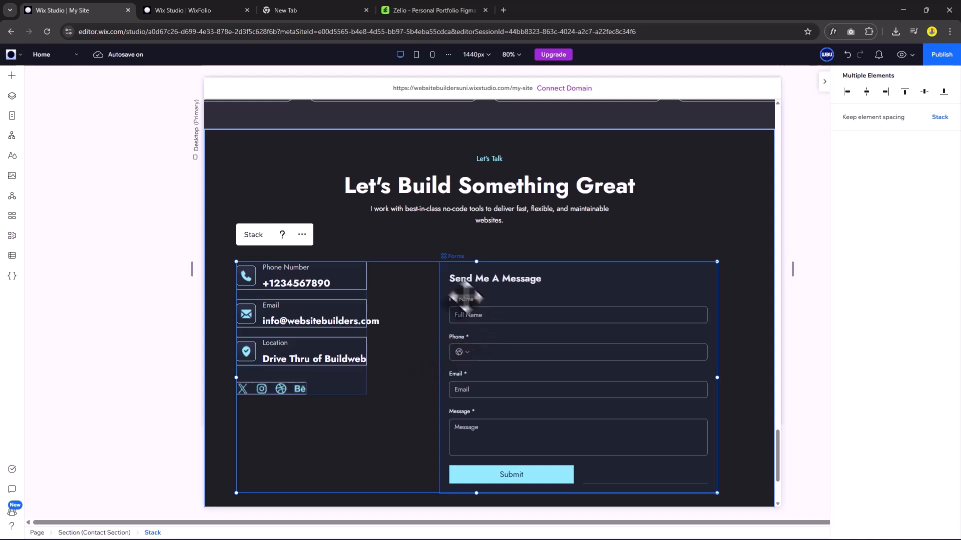
{"action": "left_click", "coordinate": [255, 243]}
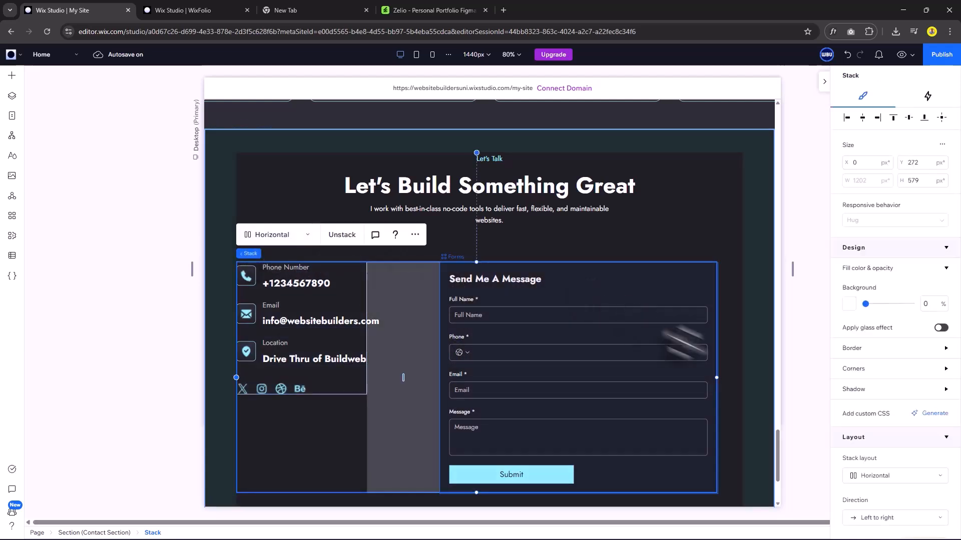
{"action": "scroll", "coordinate": [896, 386], "scroll_direction": "down", "scroll_amount": 5}
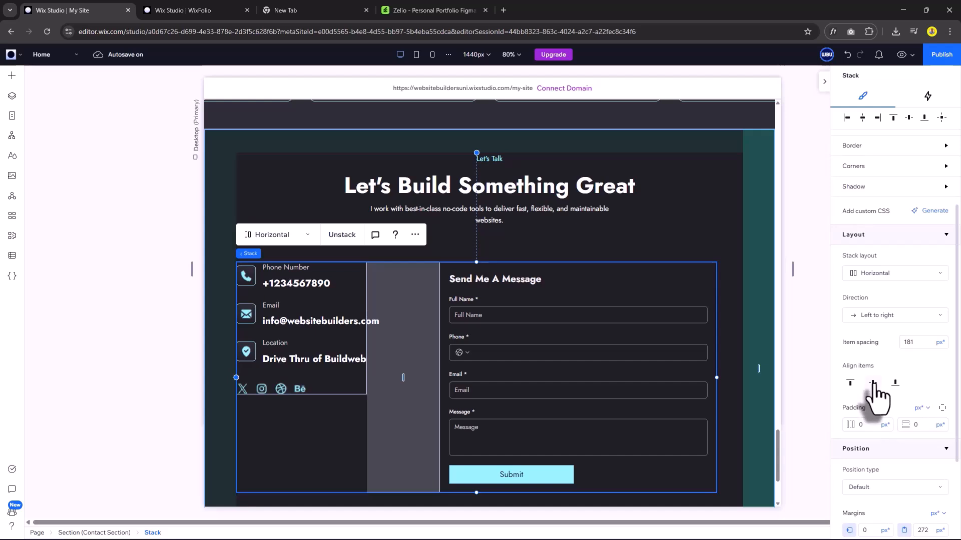
{"action": "left_click", "coordinate": [872, 383]}
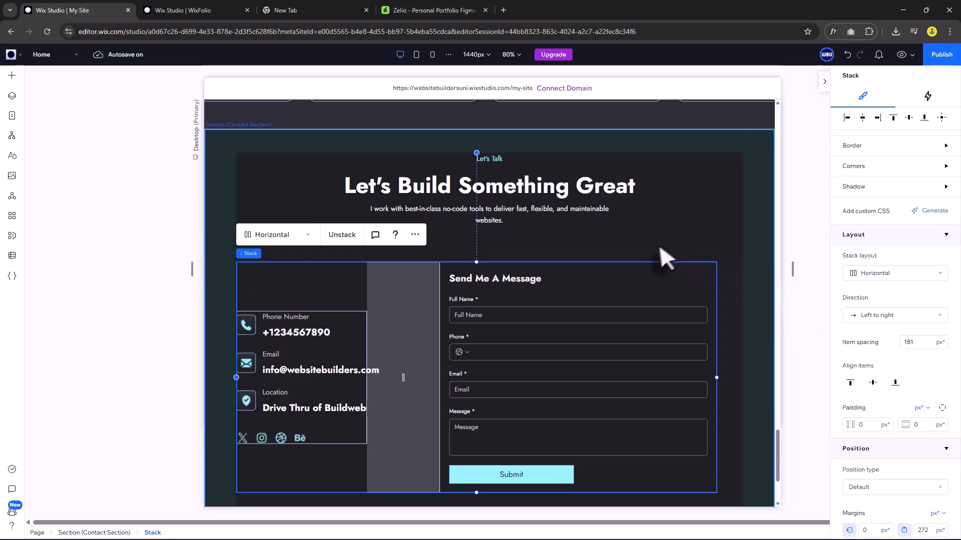
{"action": "left_click", "coordinate": [861, 118]}
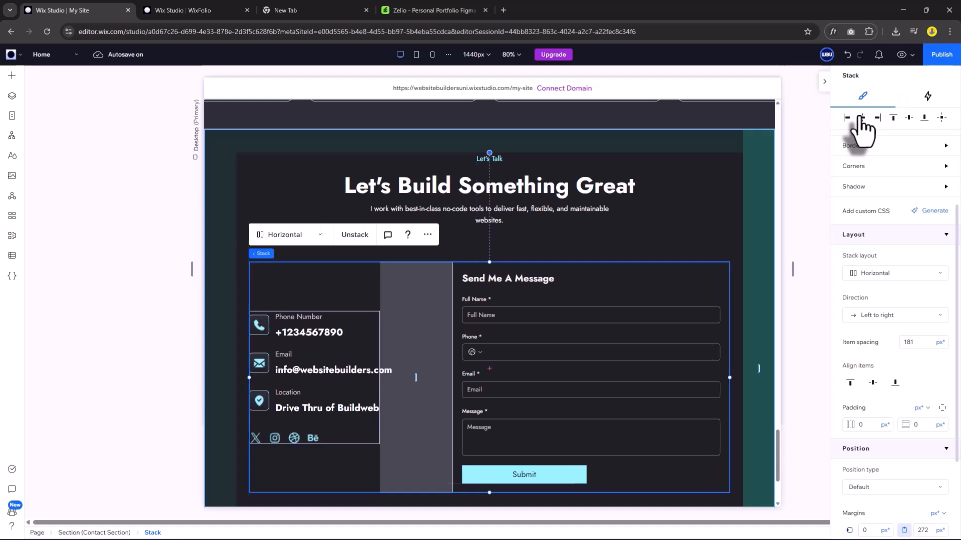
Select the phone number row inside the contact section.
{"action": "left_click", "coordinate": [710, 219]}
{"action": "scroll", "coordinate": [710, 219], "scroll_direction": "down", "scroll_amount": 1}
{"action": "left_click", "coordinate": [288, 291]}
{"action": "left_click", "coordinate": [270, 303]}
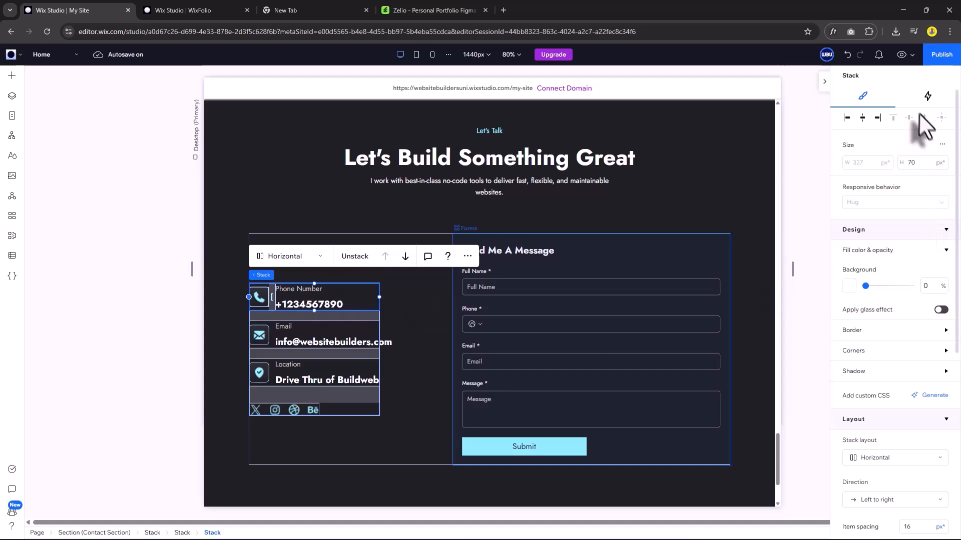
Give the phone row a Slide entrance animation coming from the top.
{"action": "left_click", "coordinate": [927, 96]}
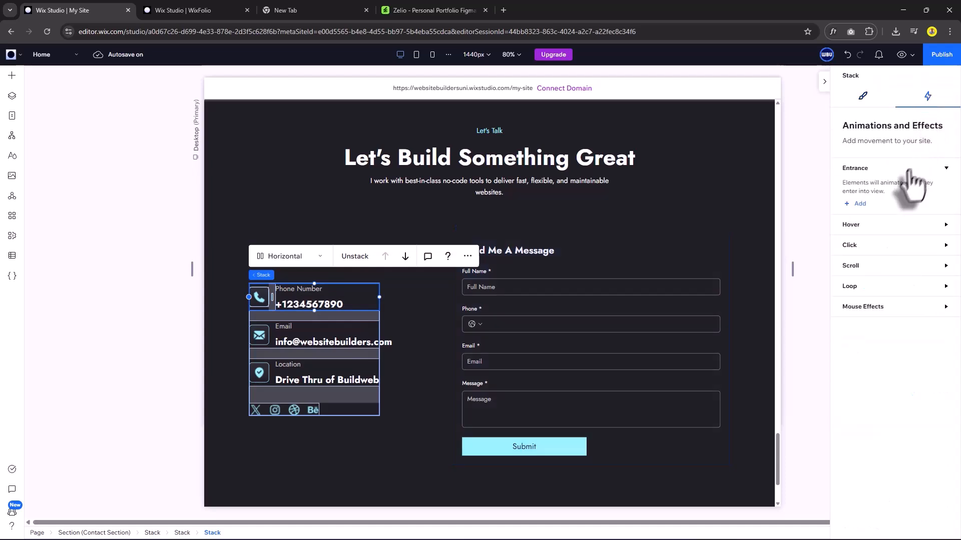
{"action": "left_click", "coordinate": [857, 203]}
{"action": "left_click", "coordinate": [936, 205]}
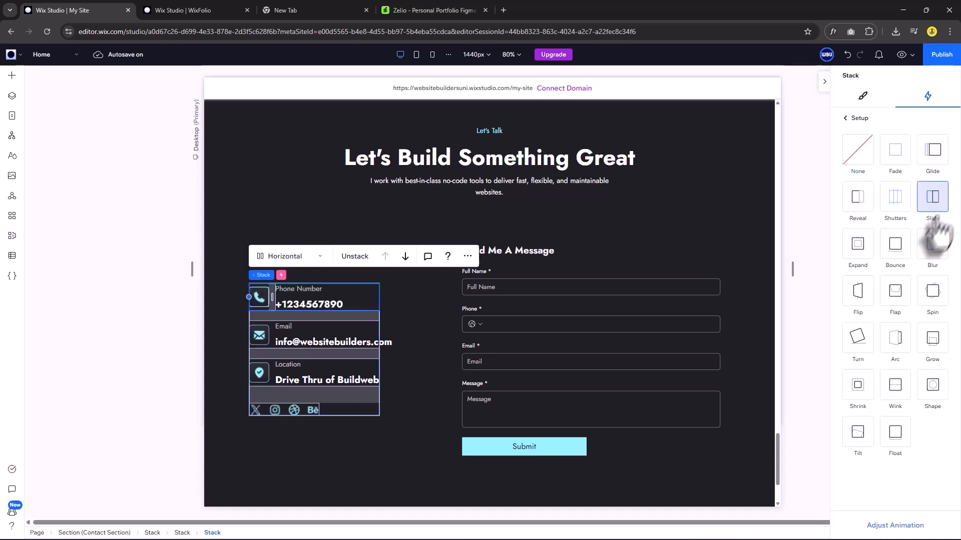
{"action": "left_click", "coordinate": [905, 529]}
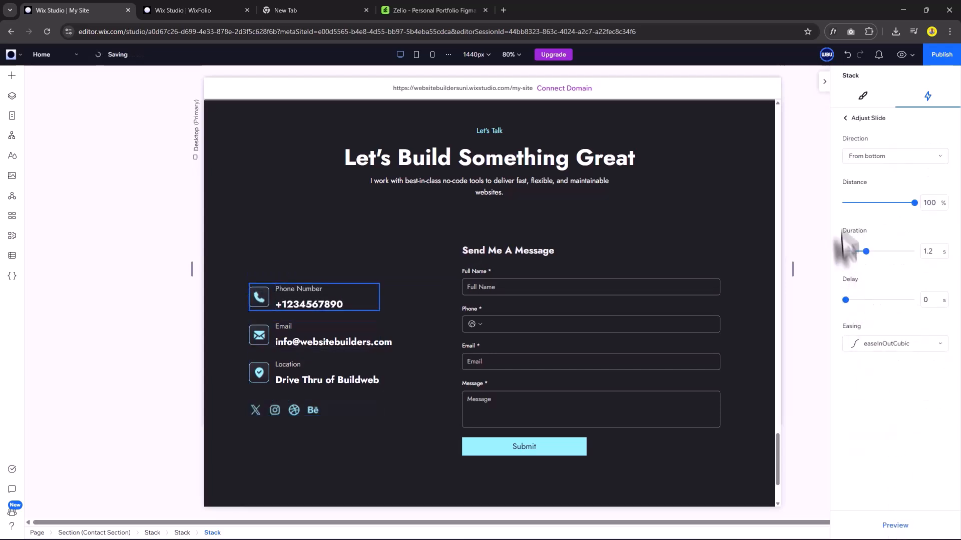
{"action": "left_click", "coordinate": [870, 155]}
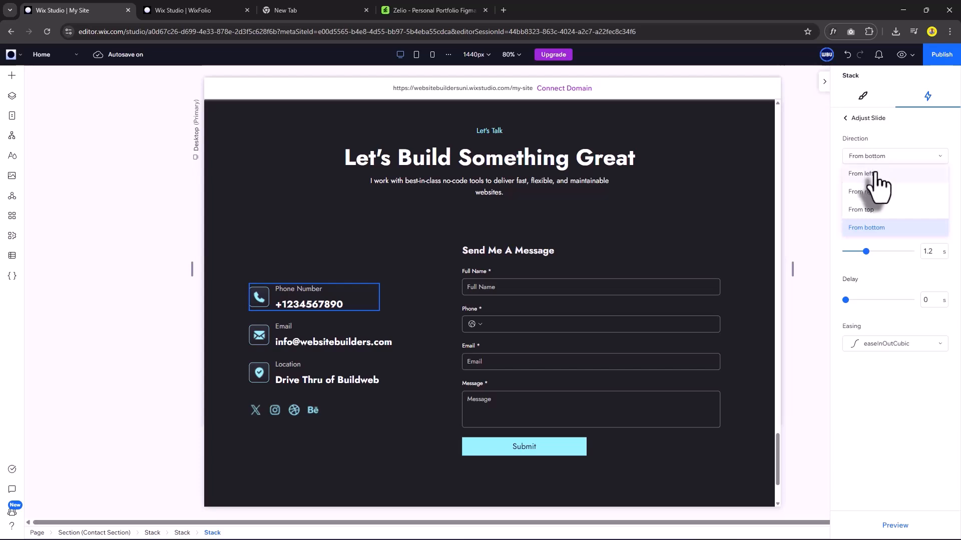
{"action": "left_click", "coordinate": [878, 209]}
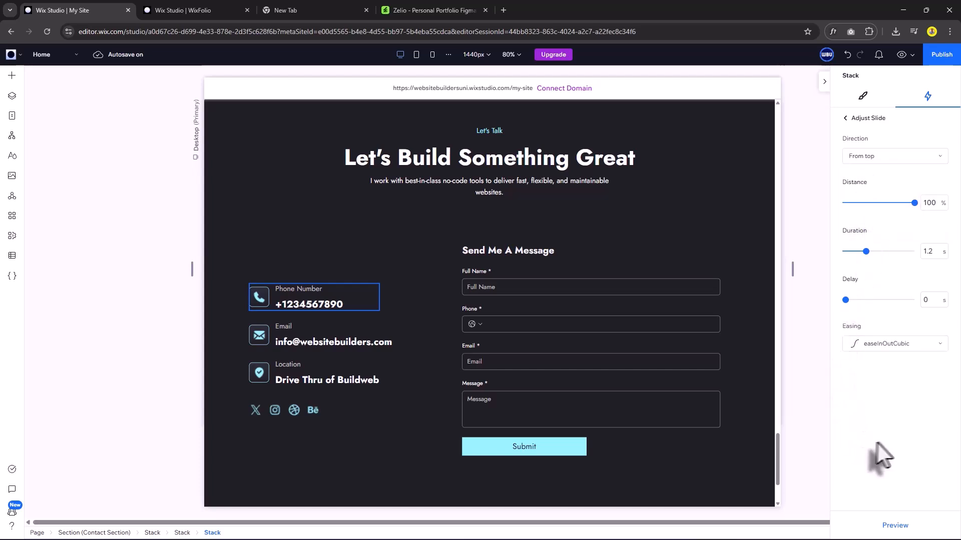
Give the email row a Slide entrance from the top with a 0.15 s delay.
{"action": "left_click", "coordinate": [326, 329]}
{"action": "left_click", "coordinate": [861, 206]}
{"action": "left_click", "coordinate": [930, 201]}
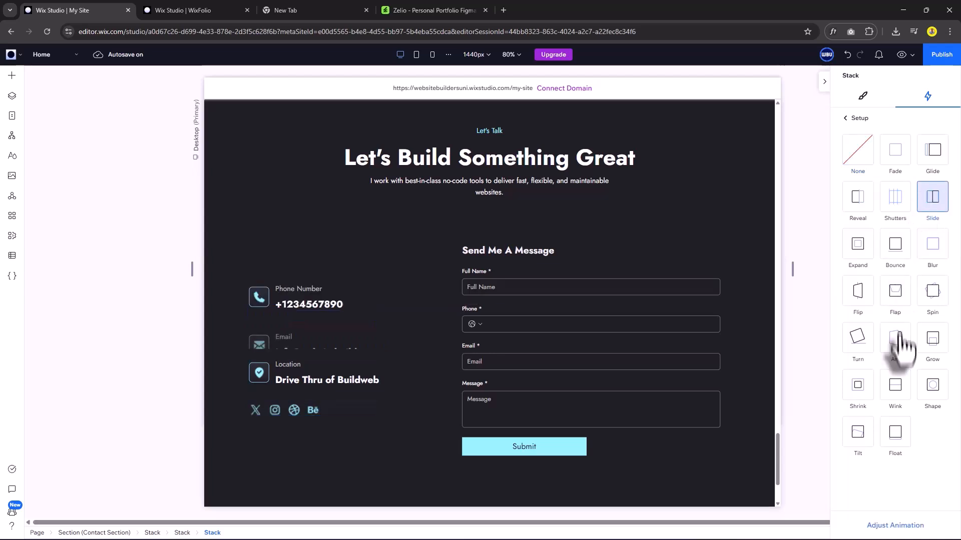
{"action": "left_click", "coordinate": [908, 525]}
{"action": "left_click", "coordinate": [877, 157]}
{"action": "left_click", "coordinate": [879, 210]}
{"action": "left_click", "coordinate": [933, 298]}
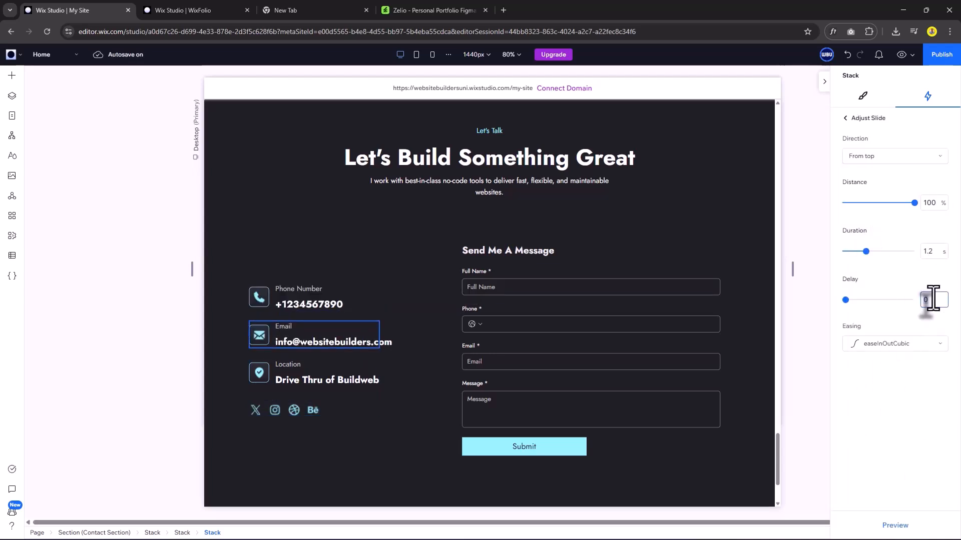
{"action": "type", "text": "0.15"}
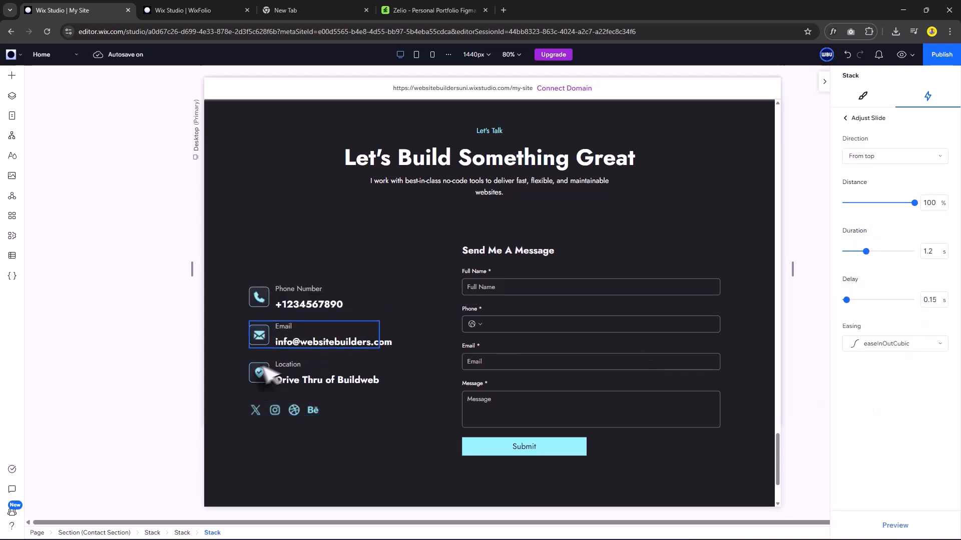
Give the location row a Slide entrance from the top with a 0.3 s delay.
{"action": "left_click", "coordinate": [265, 373]}
{"action": "left_click", "coordinate": [861, 206]}
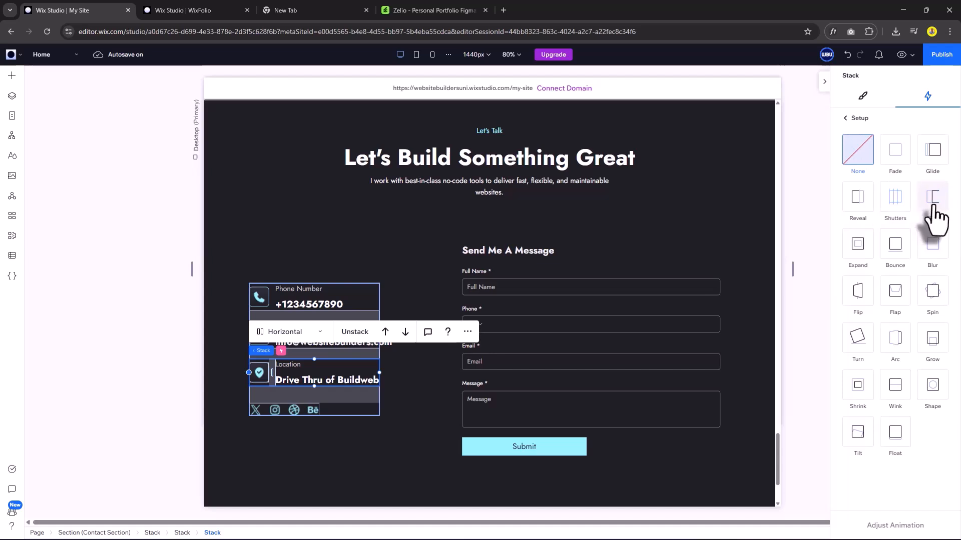
{"action": "left_click", "coordinate": [935, 215]}
{"action": "left_click", "coordinate": [895, 526]}
{"action": "left_click", "coordinate": [894, 156]}
{"action": "left_click", "coordinate": [879, 210]}
{"action": "left_click", "coordinate": [933, 299]}
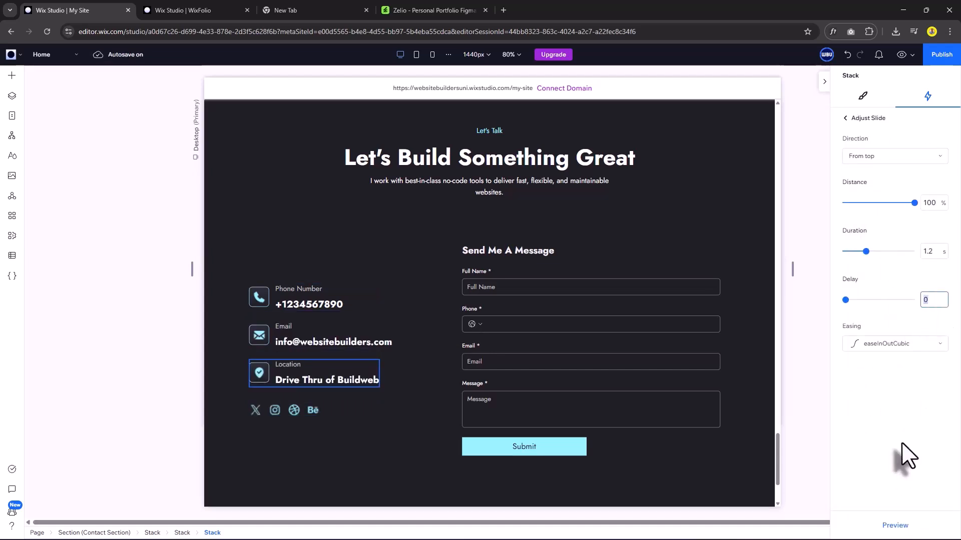
{"action": "type", "text": ".3"}
{"action": "key", "text": "Return"}
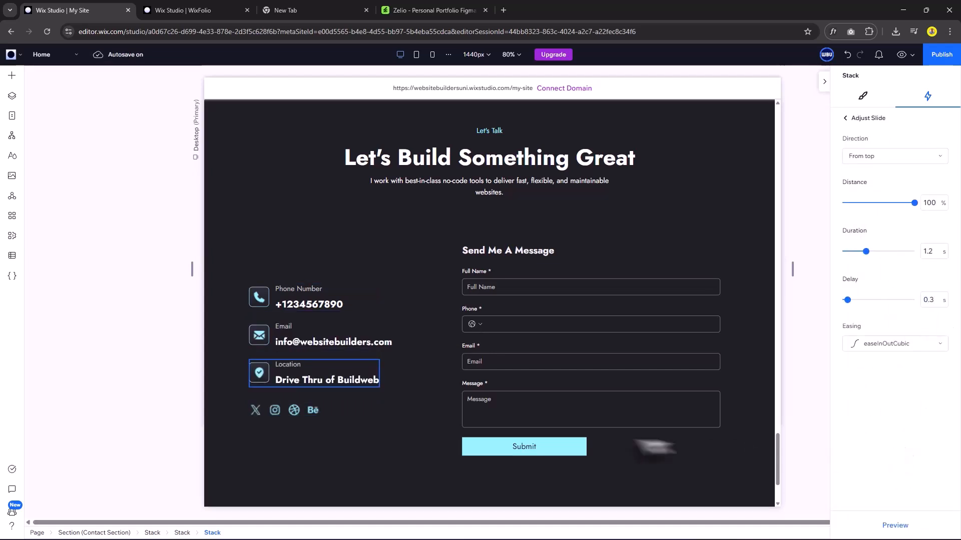
Add a Slide entrance animation to the social icons row with a 0.45 s delay.
{"action": "left_click", "coordinate": [304, 409]}
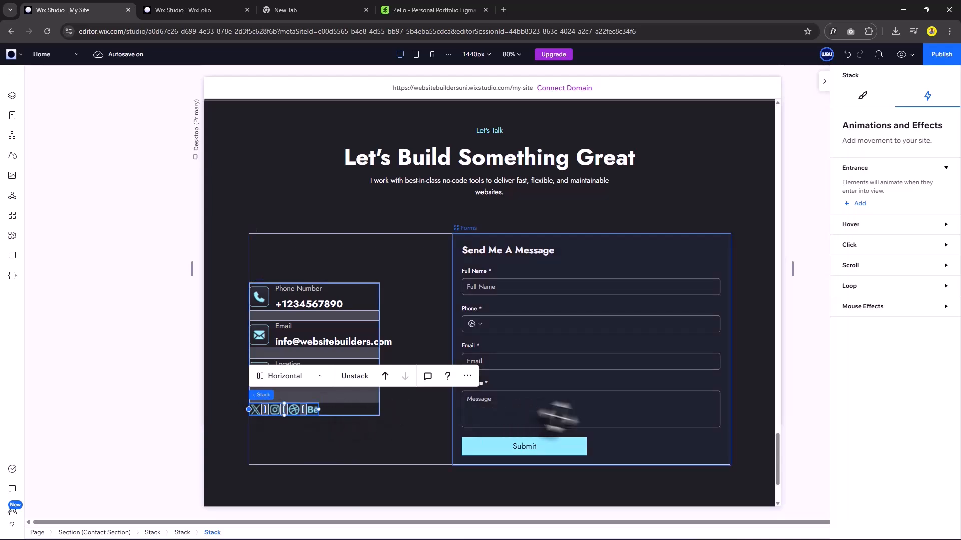
{"action": "left_click", "coordinate": [858, 203]}
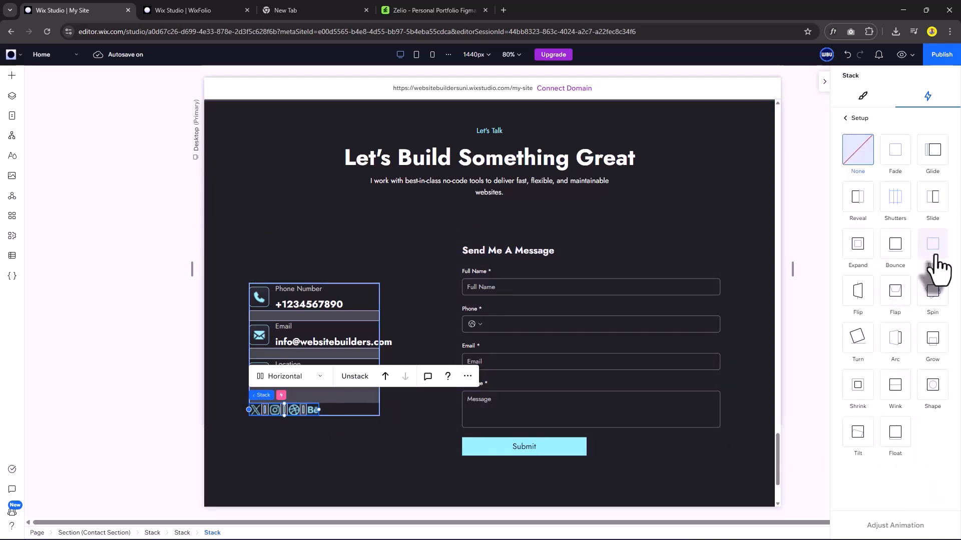
{"action": "left_click", "coordinate": [929, 203]}
{"action": "left_click", "coordinate": [895, 526]}
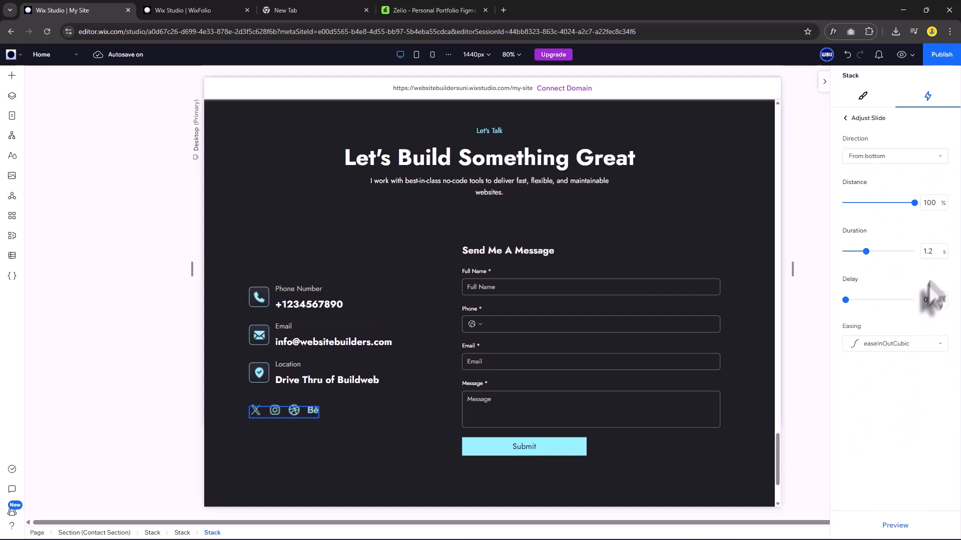
{"action": "left_click", "coordinate": [929, 299]}
{"action": "left_click", "coordinate": [862, 96]}
Preview the contact form, then stack the heading block with the contact row and tighten spacing.
{"action": "left_click", "coordinate": [504, 244]}
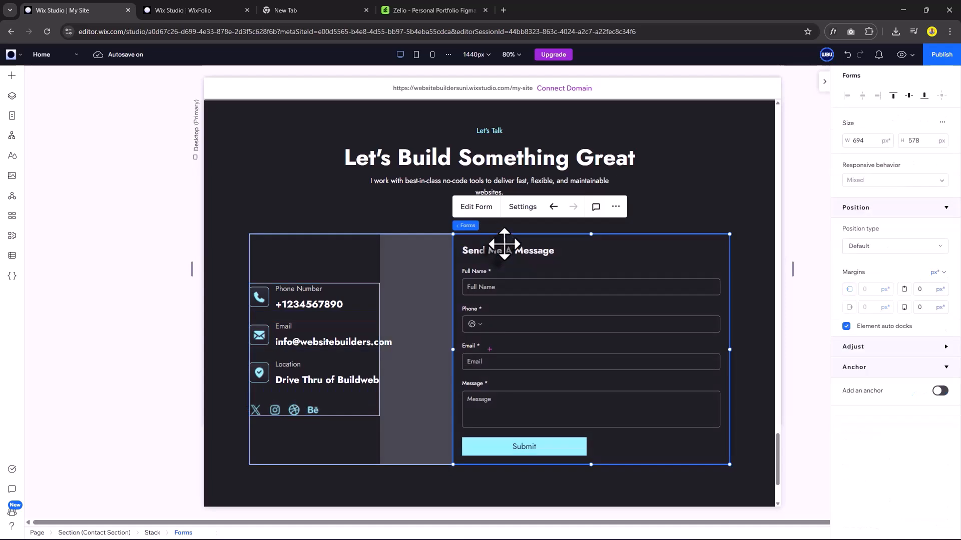
{"action": "left_click", "coordinate": [901, 54]}
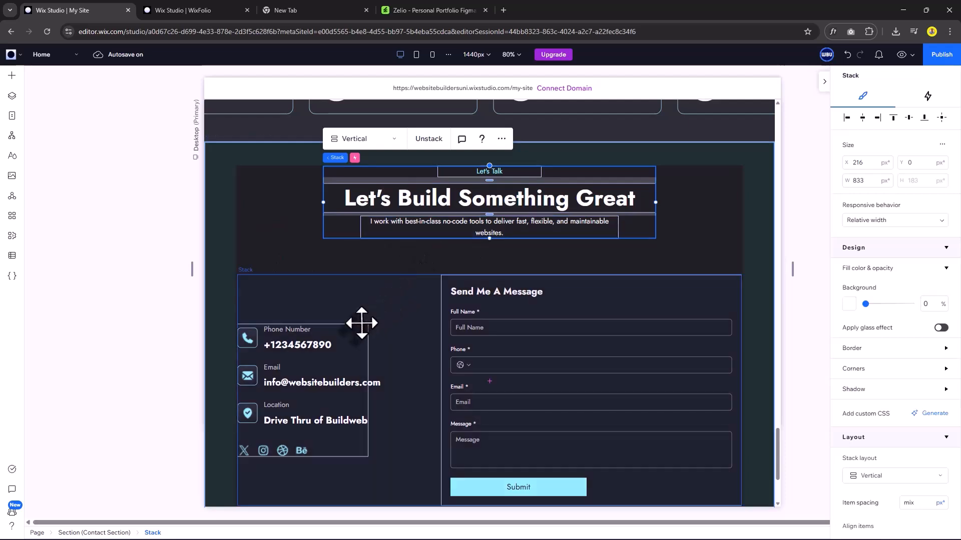
{"action": "left_click", "coordinate": [424, 296], "text": "shift"}
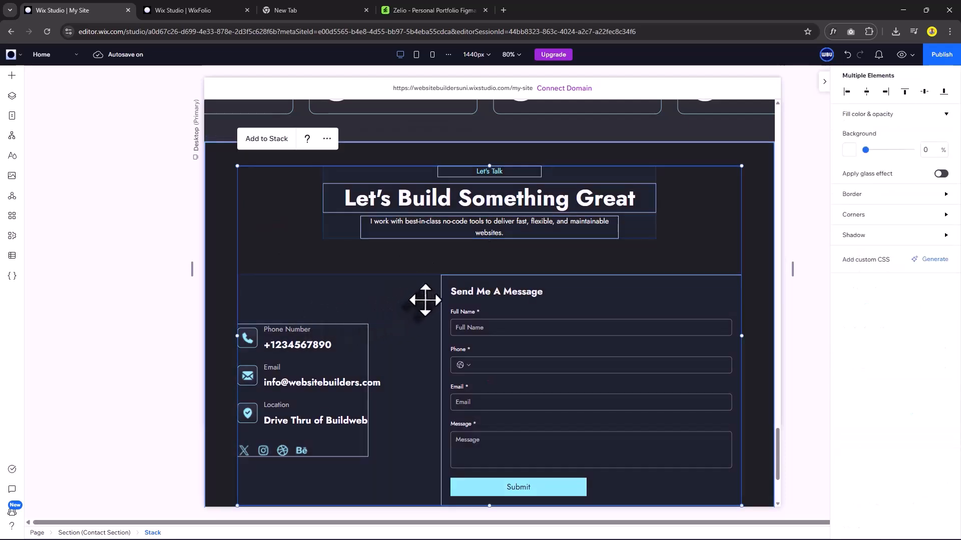
{"action": "left_click", "coordinate": [271, 144]}
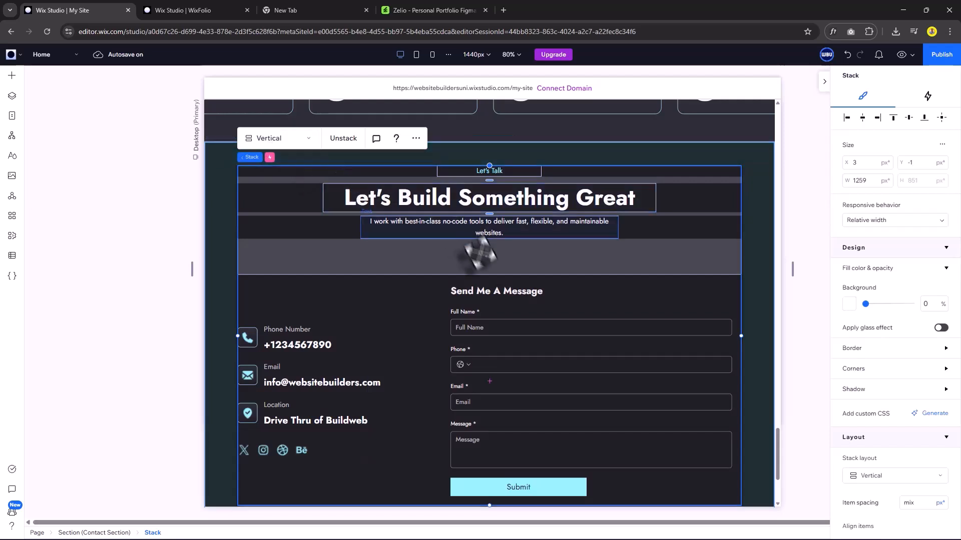
{"action": "left_click_drag", "start_coordinate": [490, 258], "coordinate": [489, 255]}
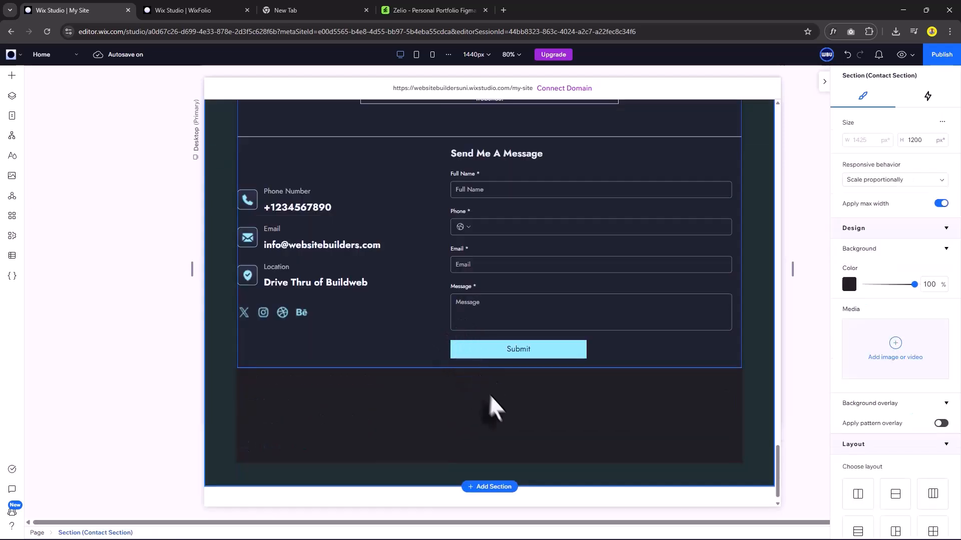
Shorten the Contact section to about 963px tall, removing empty space below the form.
{"action": "scroll", "coordinate": [501, 420], "scroll_direction": "up", "scroll_amount": 1}
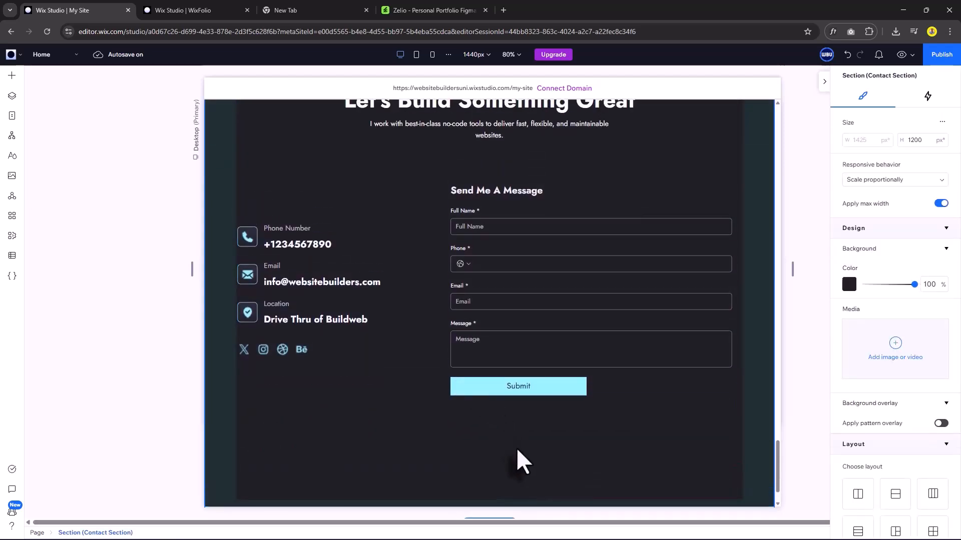
{"action": "scroll", "coordinate": [517, 449], "scroll_direction": "up", "scroll_amount": 1}
{"action": "scroll", "coordinate": [590, 445], "scroll_direction": "down", "scroll_amount": 1}
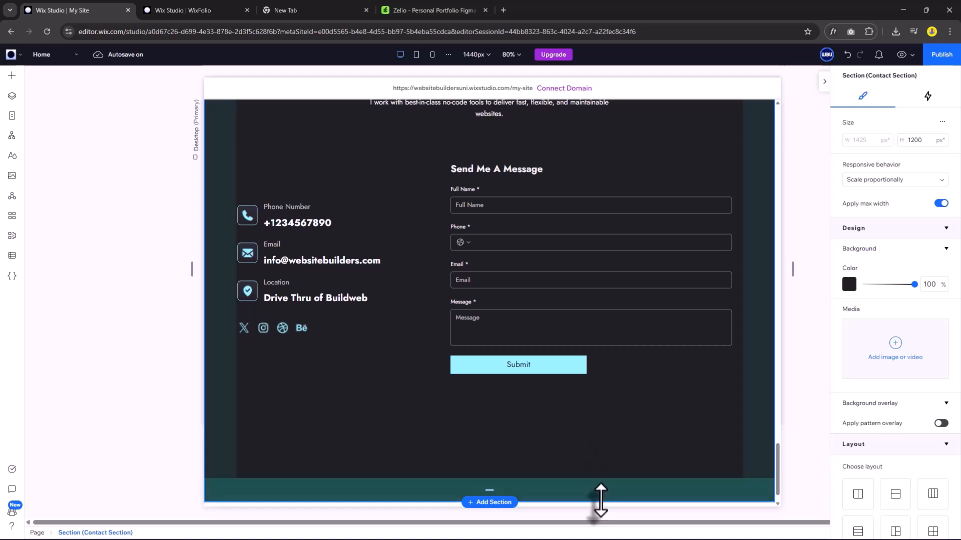
{"action": "left_click_drag", "start_coordinate": [600, 502], "coordinate": [594, 406]}
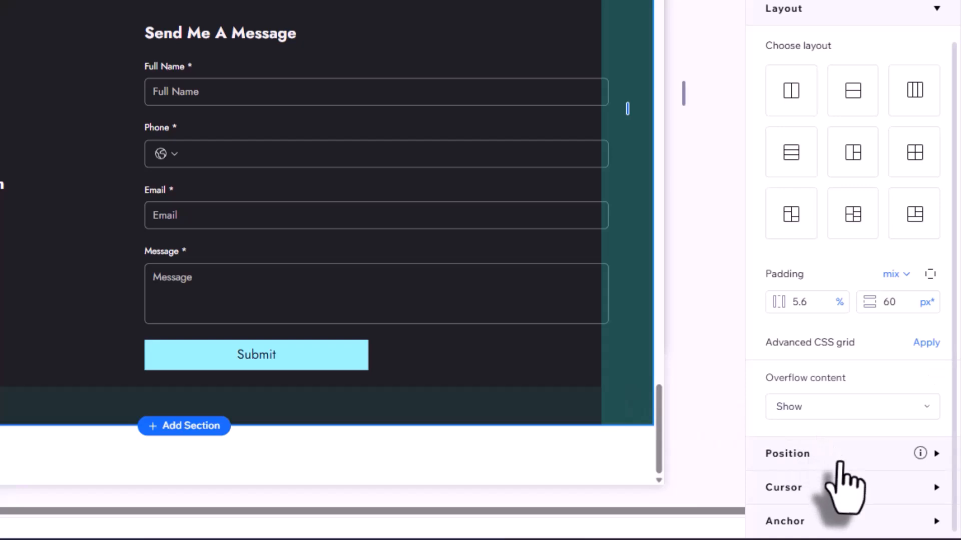
Rename the Contact and Testimonials section anchors to 'Contact' and 'Testimonials'.
{"action": "left_click", "coordinate": [825, 522]}
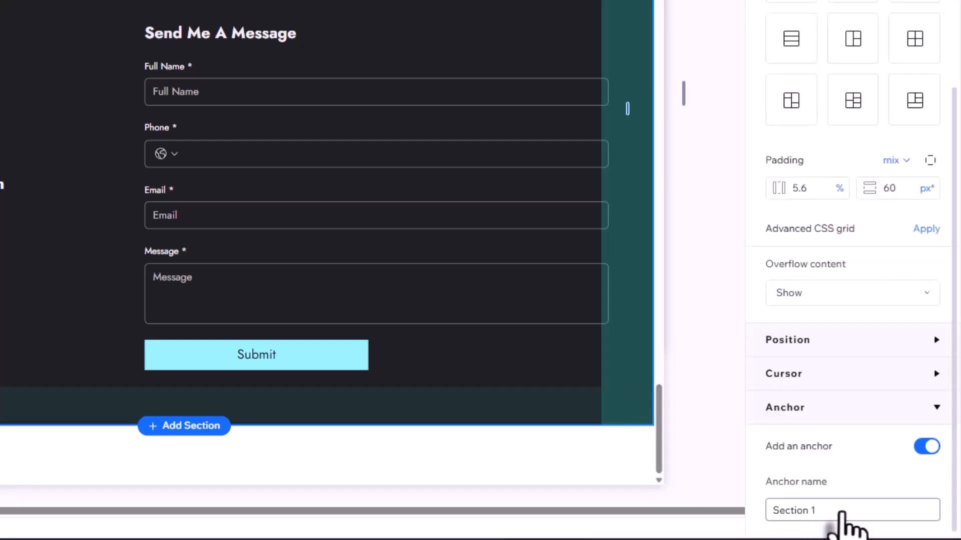
{"action": "left_click", "coordinate": [843, 511]}
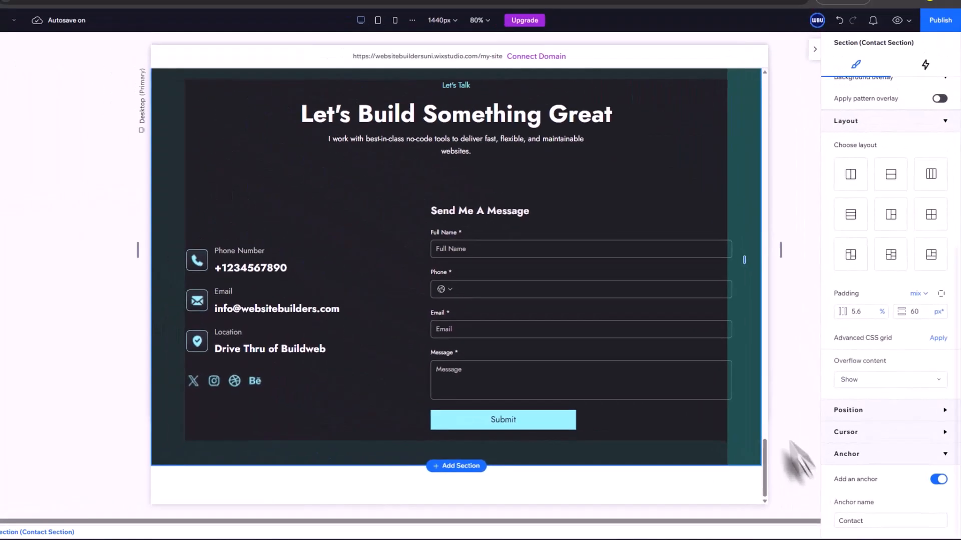
{"action": "scroll", "coordinate": [706, 293], "scroll_direction": "up", "scroll_amount": 6}
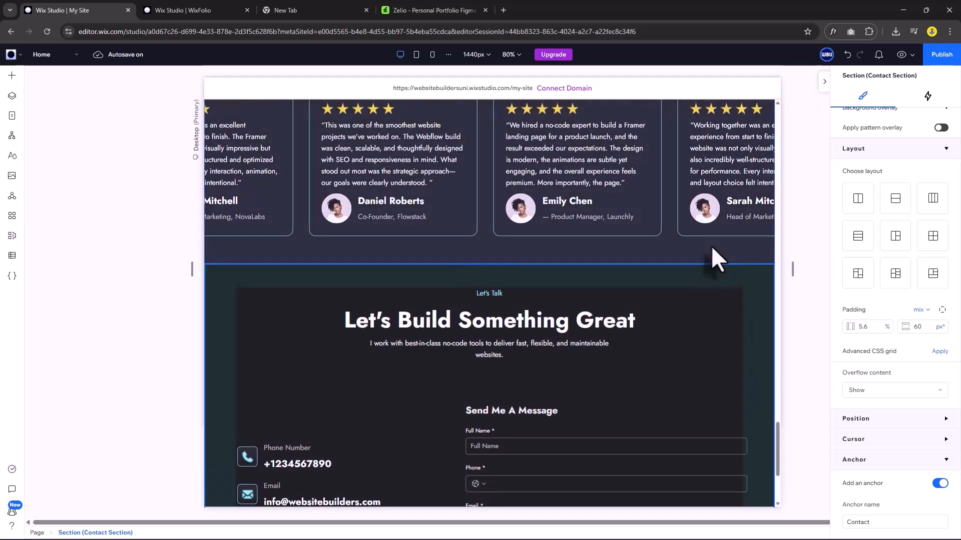
{"action": "scroll", "coordinate": [679, 214], "scroll_direction": "up", "scroll_amount": 5}
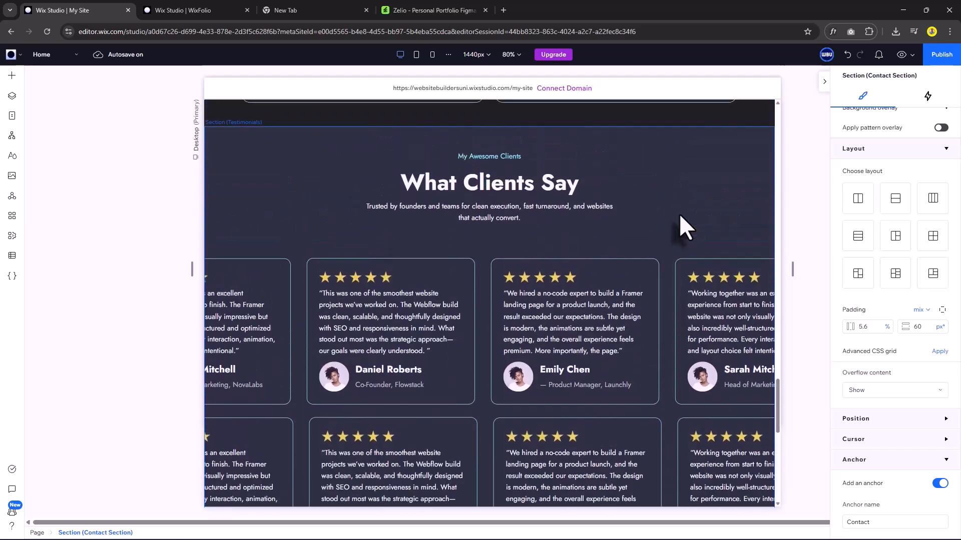
{"action": "left_click", "coordinate": [756, 201]}
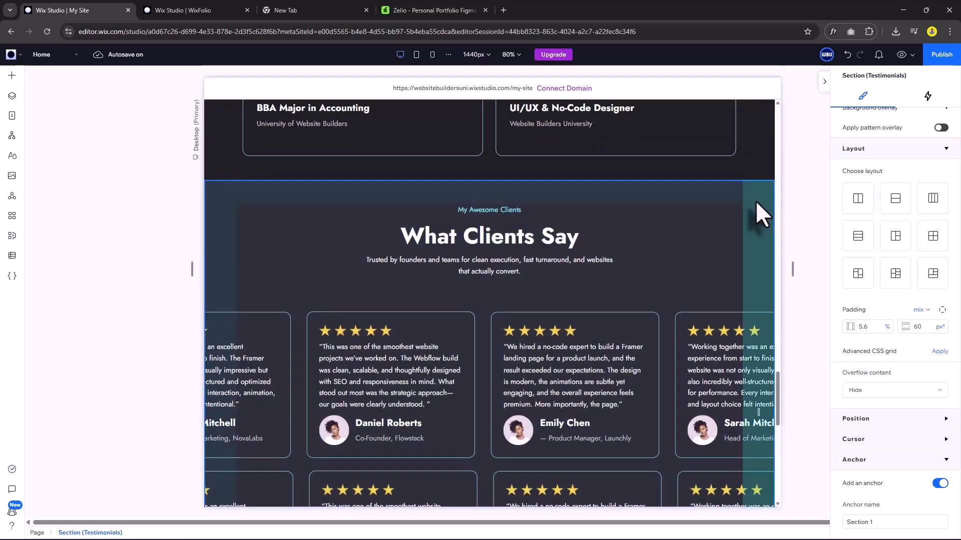
{"action": "left_click", "coordinate": [880, 523]}
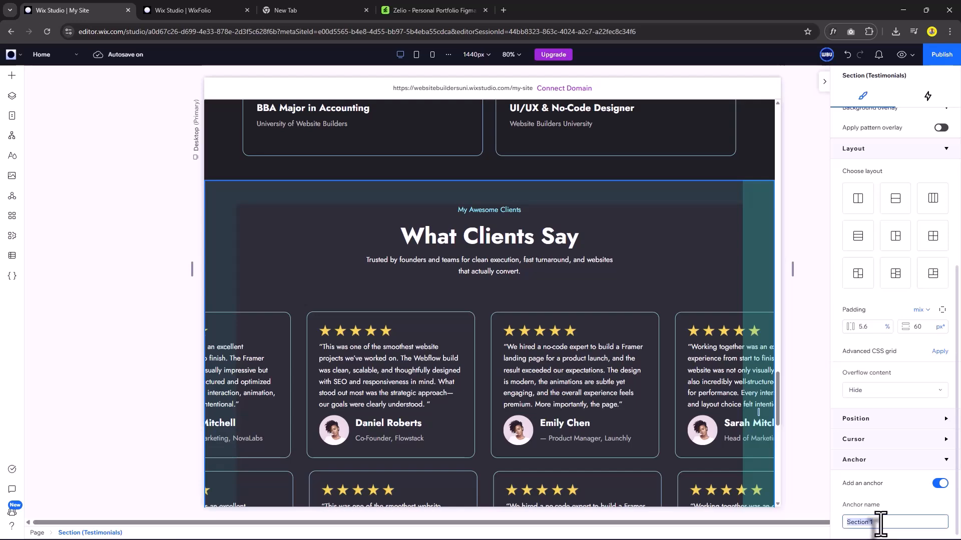
{"action": "type", "text": "Testimonials"}
Rename the Skills and Portfolio section anchors to 'Skills' and 'Portfolio'.
{"action": "scroll", "coordinate": [753, 202], "scroll_direction": "up", "scroll_amount": 5}
{"action": "left_click", "coordinate": [756, 198]}
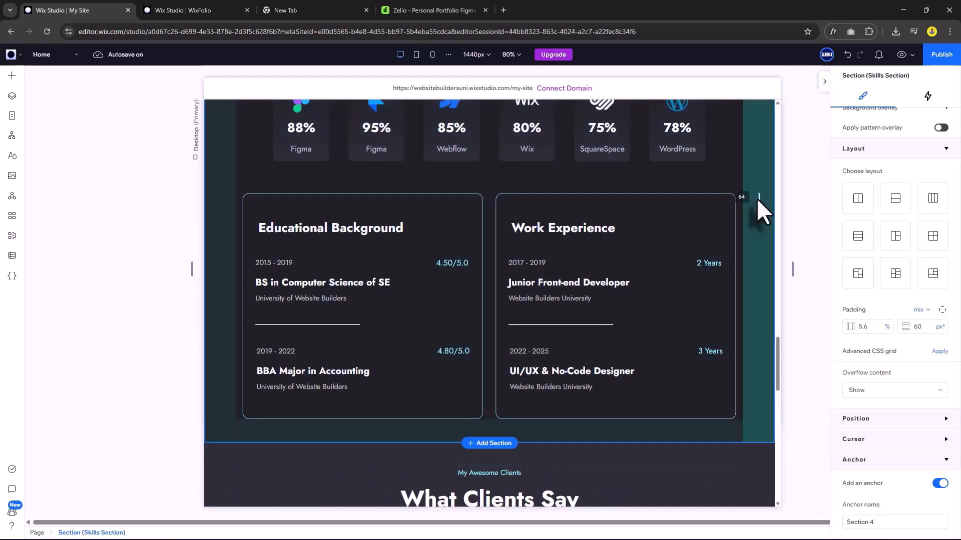
{"action": "left_click", "coordinate": [883, 523]}
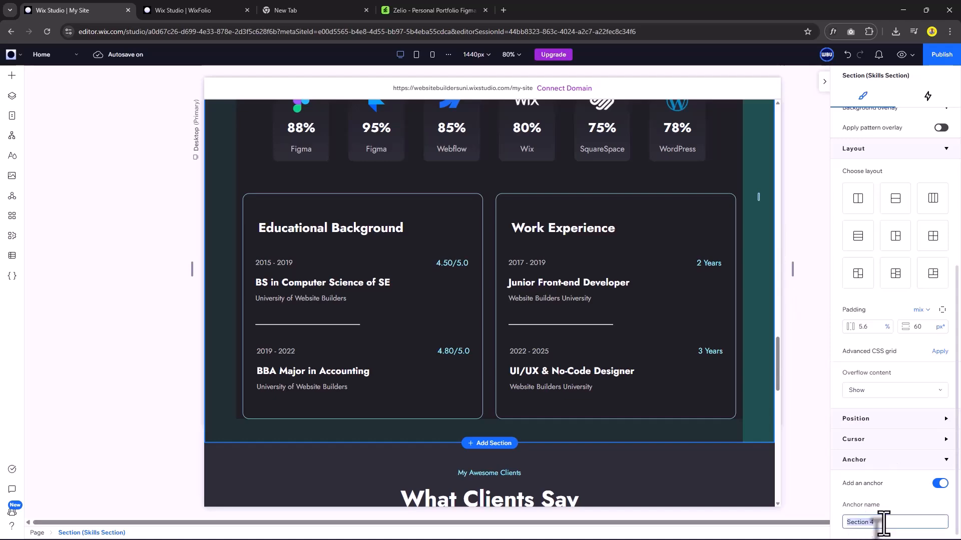
{"action": "type", "text": "Skills"}
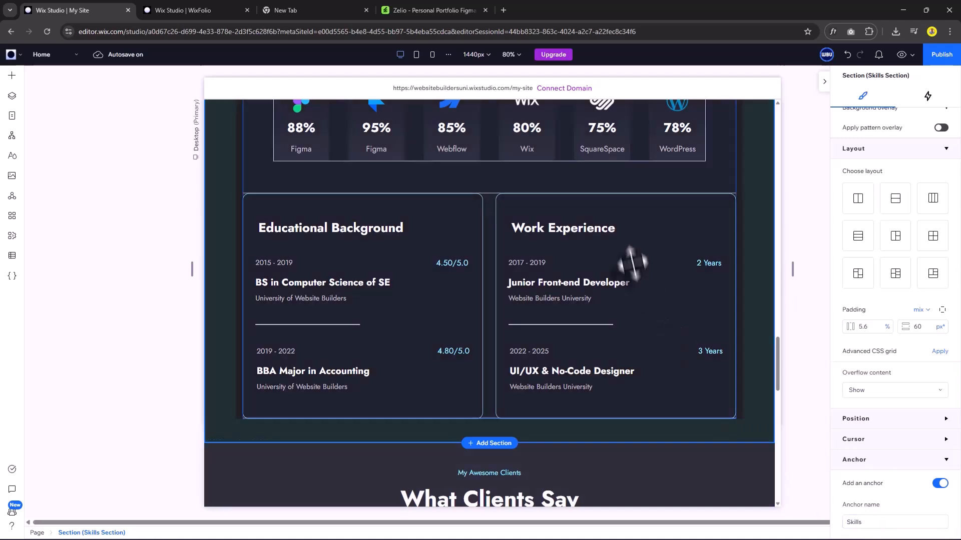
{"action": "scroll", "coordinate": [675, 232], "scroll_direction": "up", "scroll_amount": 10}
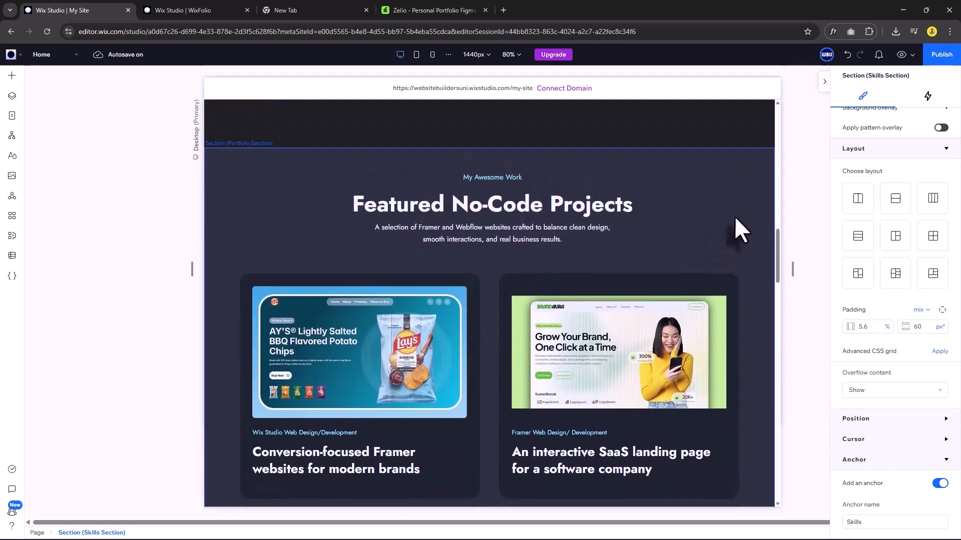
{"action": "left_click", "coordinate": [735, 218]}
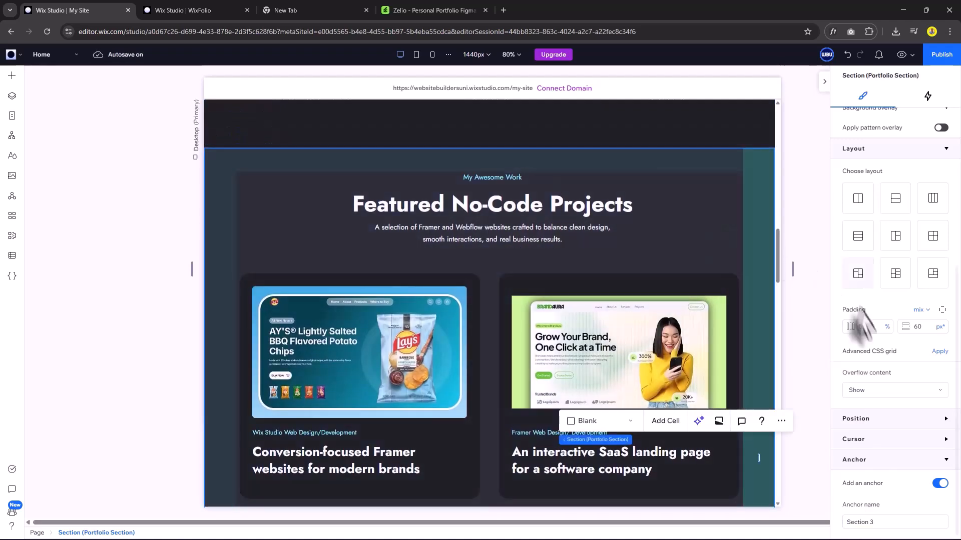
{"action": "left_click", "coordinate": [879, 523]}
{"action": "type", "text": "Portfolio"}
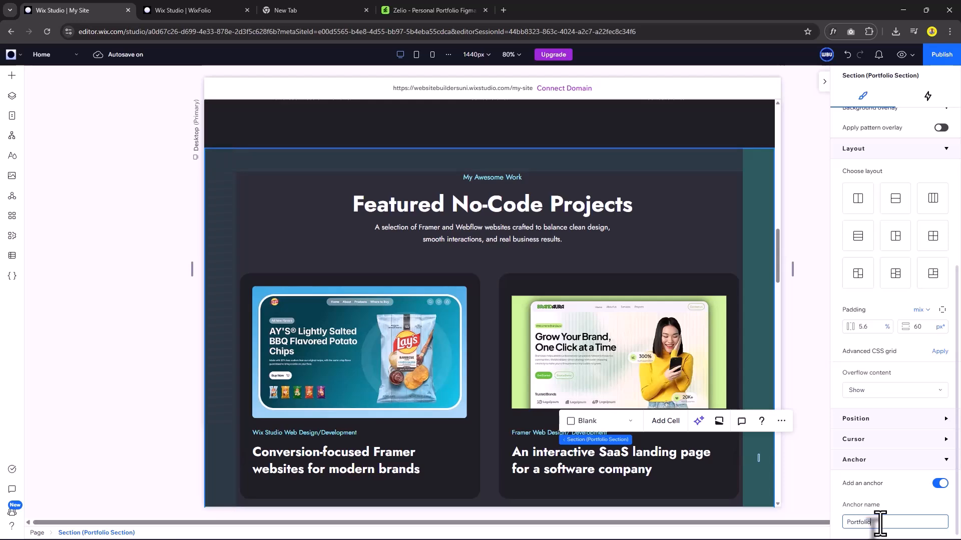
Rename the Services section anchor to 'Services'.
{"action": "scroll", "coordinate": [735, 238], "scroll_direction": "up", "scroll_amount": 5}
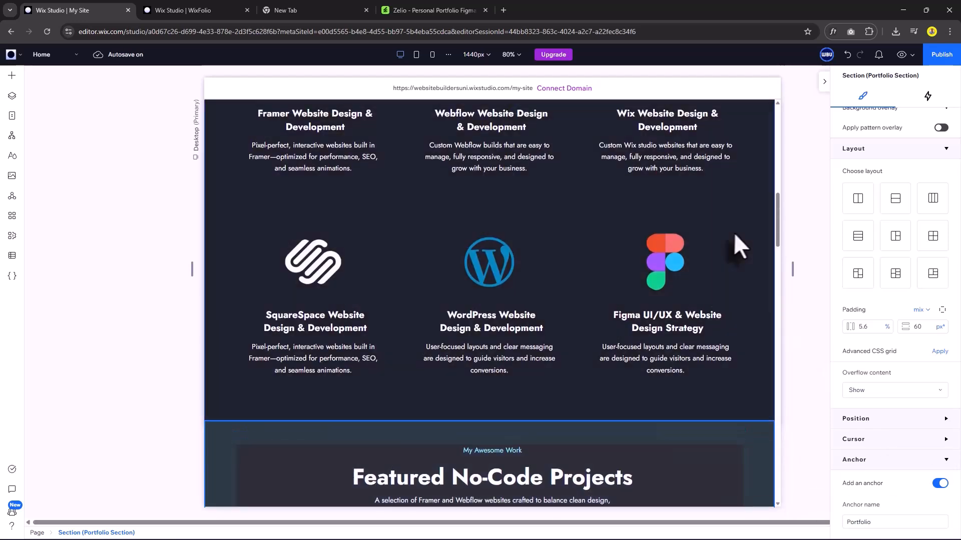
{"action": "left_click", "coordinate": [754, 225]}
{"action": "left_click", "coordinate": [880, 522]}
{"action": "type", "text": "Services"}
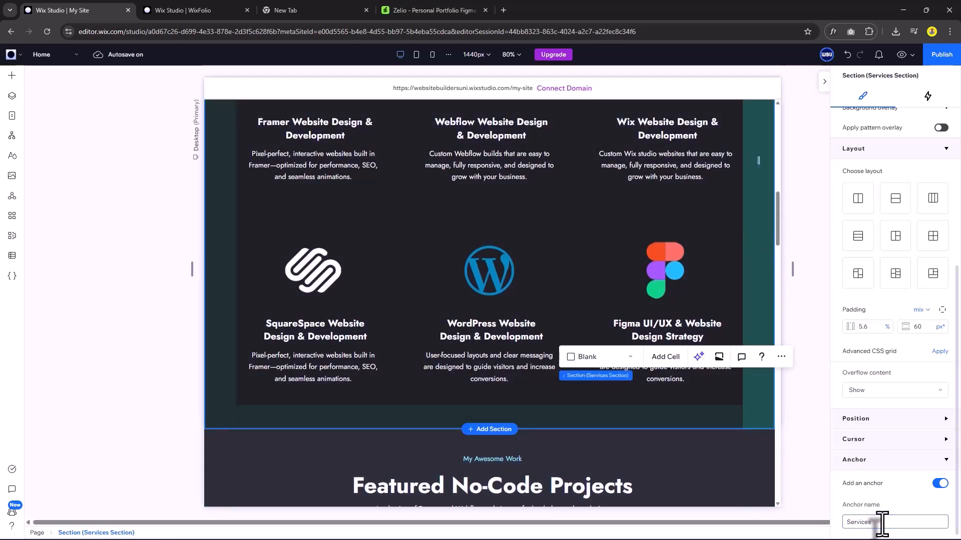
{"action": "scroll", "coordinate": [703, 221], "scroll_direction": "up", "scroll_amount": 6}
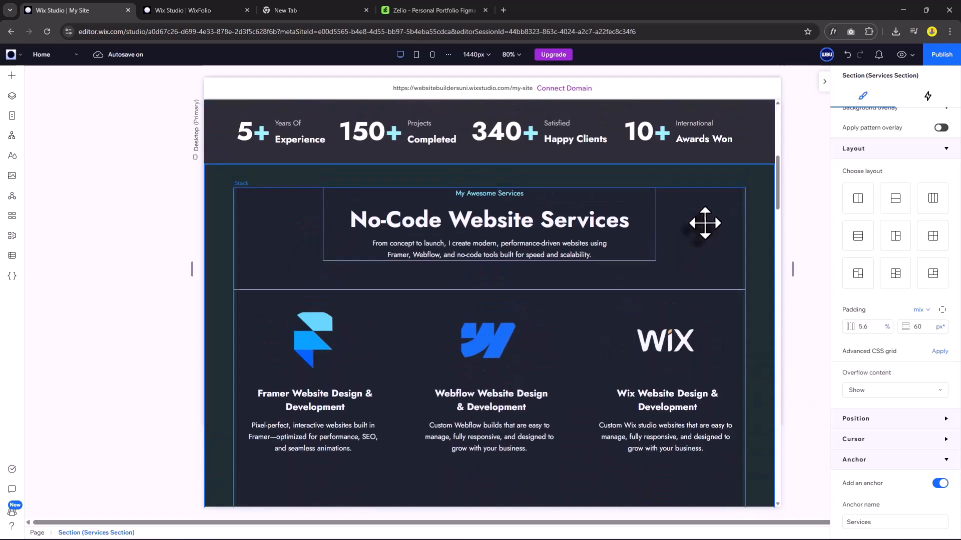
{"action": "scroll", "coordinate": [704, 223], "scroll_direction": "up", "scroll_amount": 6}
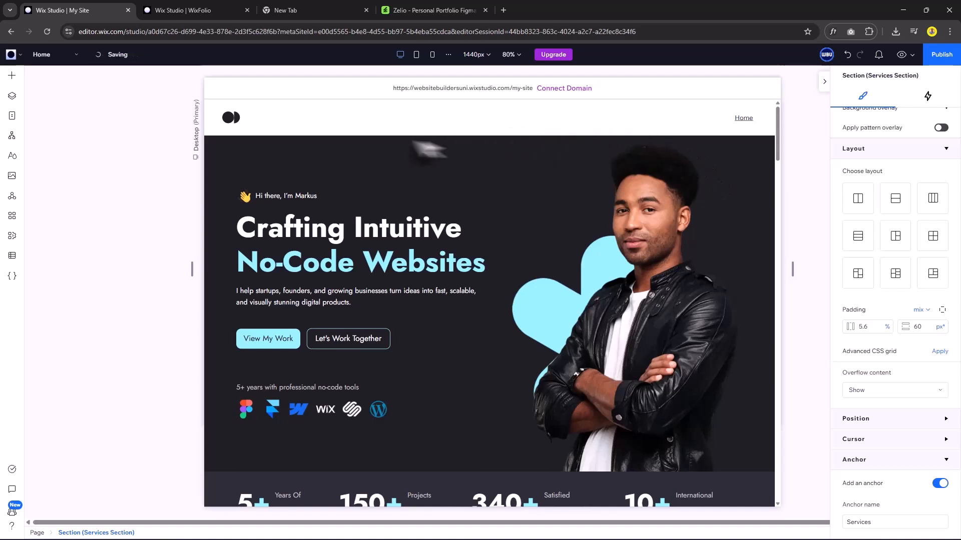
Set the header background to the Light Dark BG colour #2D2D37.
{"action": "left_click", "coordinate": [385, 125]}
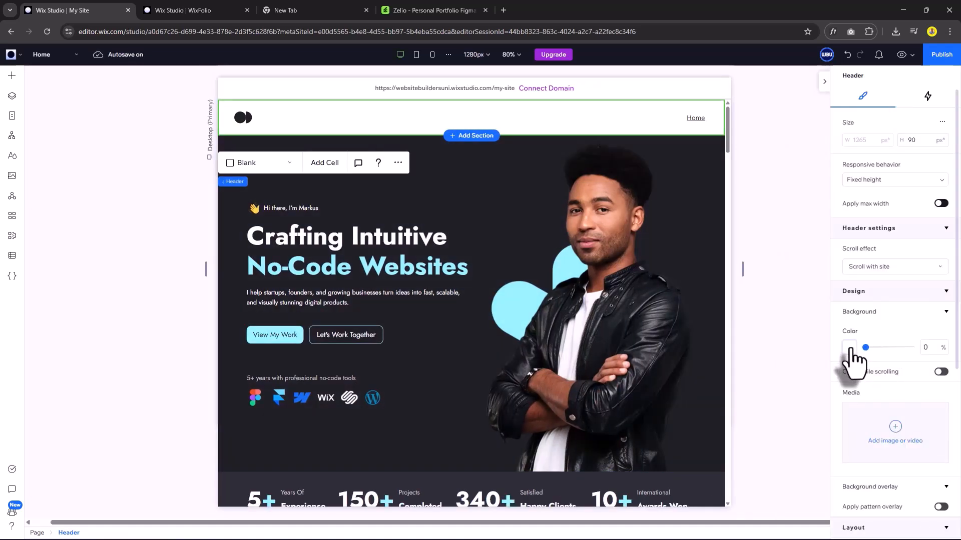
{"action": "left_click", "coordinate": [849, 347]}
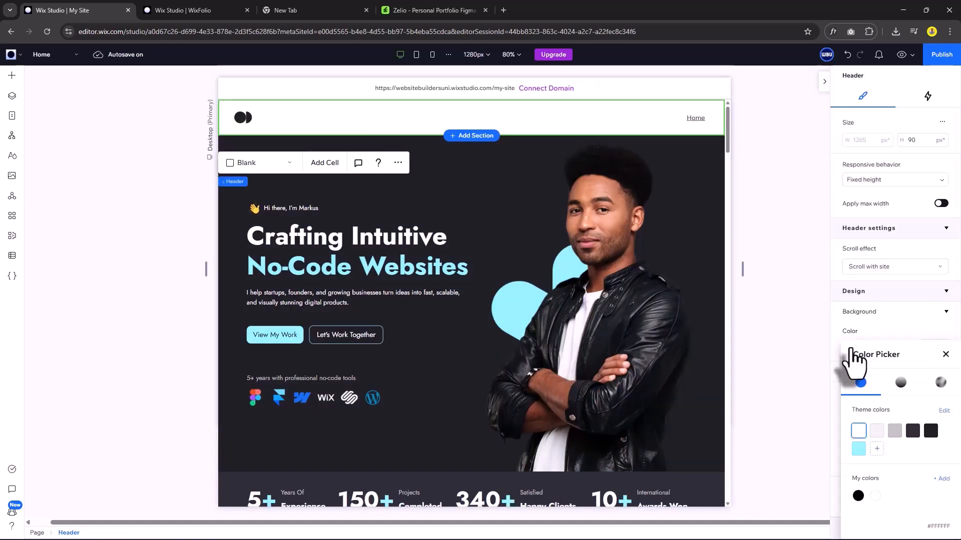
{"action": "left_click", "coordinate": [912, 431]}
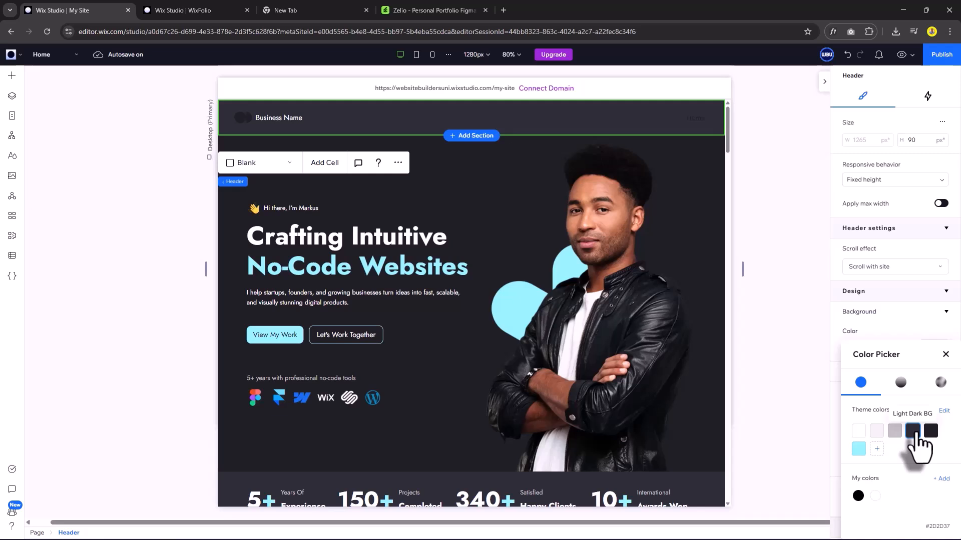
{"action": "left_click", "coordinate": [945, 355]}
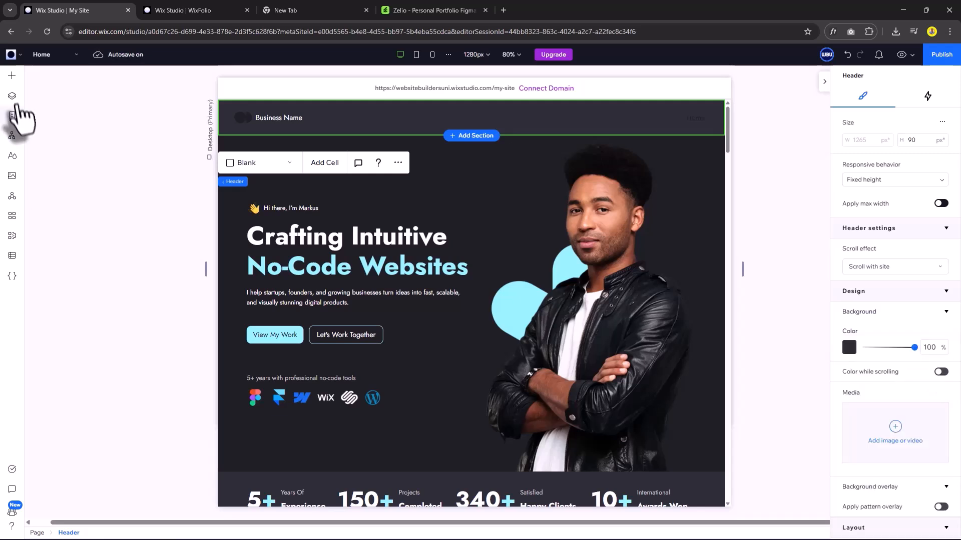
Select the business-name stack in Layers and bring up its Quick Add options.
{"action": "left_click", "coordinate": [12, 96]}
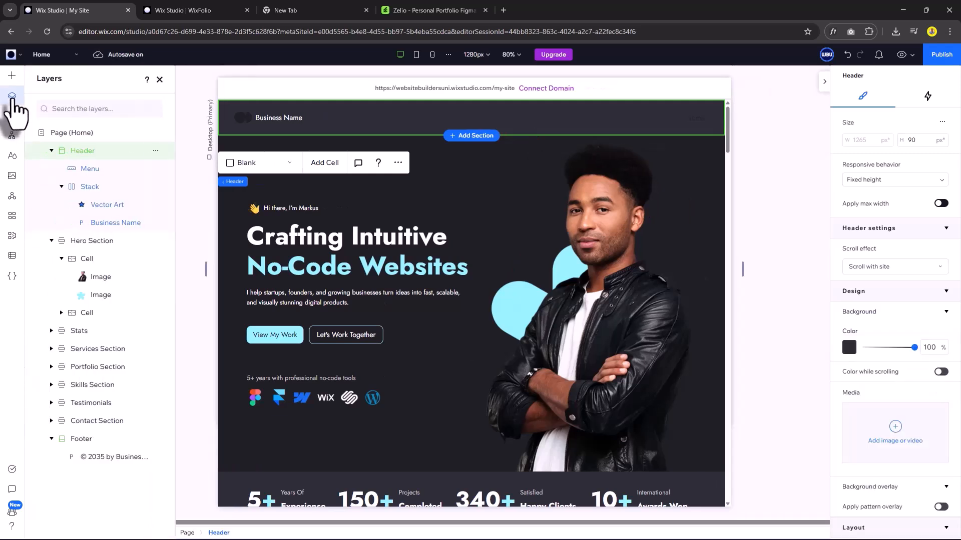
{"action": "left_click", "coordinate": [92, 191]}
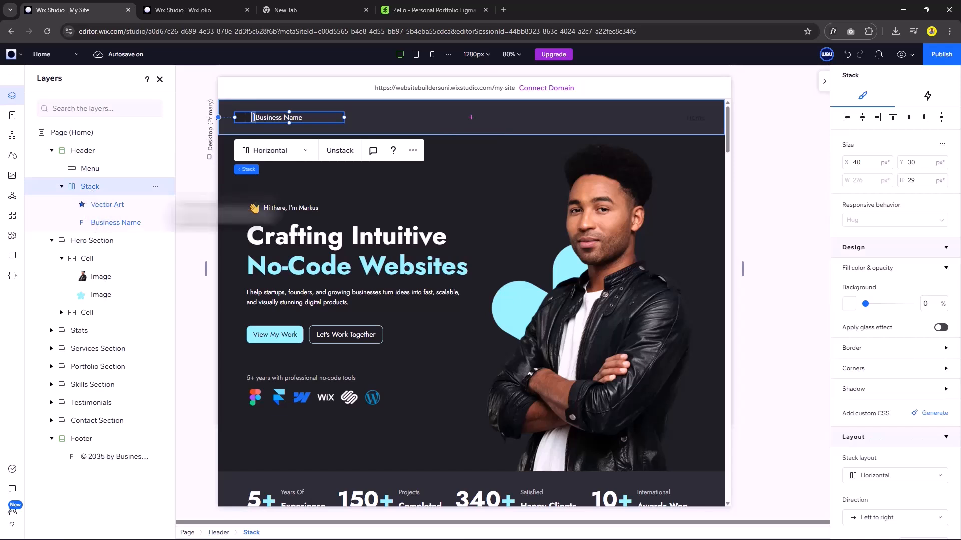
{"action": "left_click", "coordinate": [413, 151]}
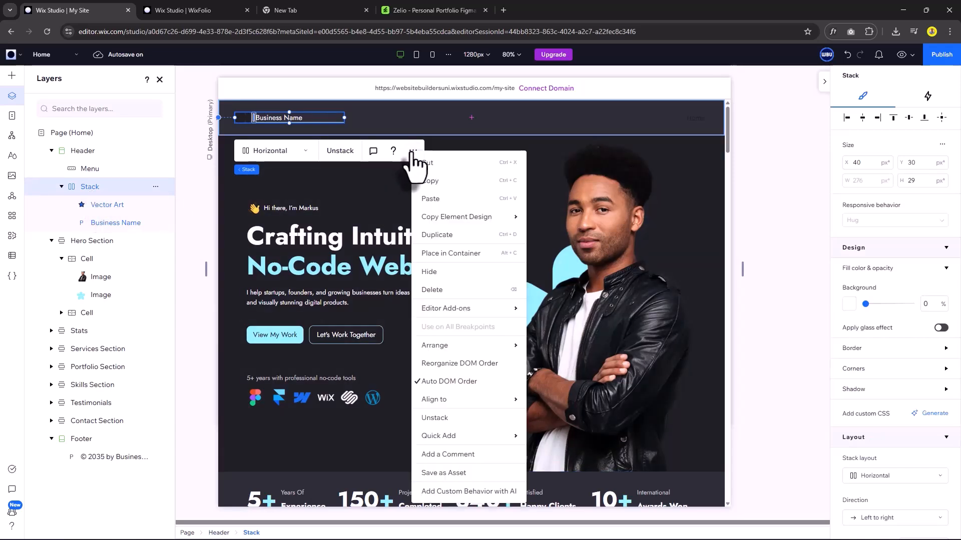
{"action": "mouse_move", "coordinate": [513, 443]}
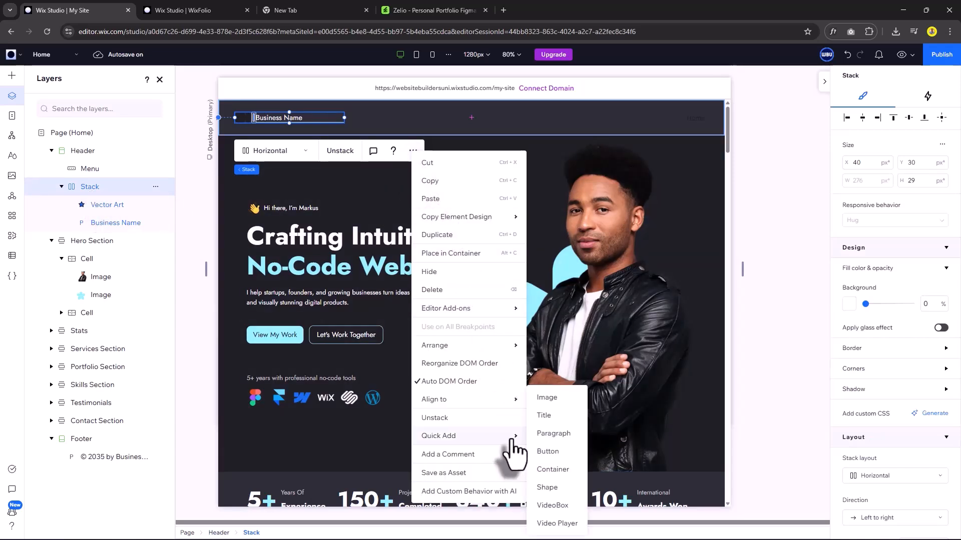
Add Logo.png as an image in the header stack, fitted inside its box.
{"action": "left_click", "coordinate": [555, 399]}
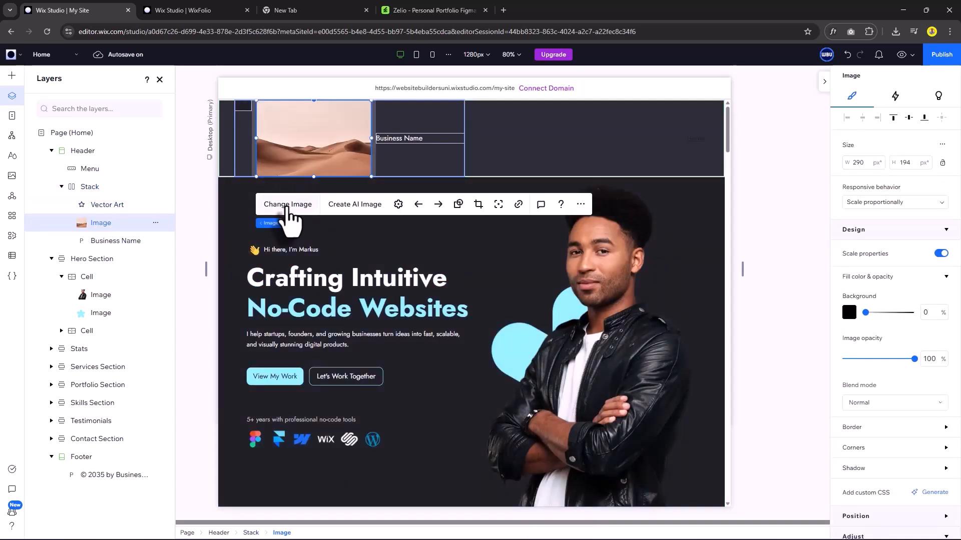
{"action": "left_click", "coordinate": [287, 204]}
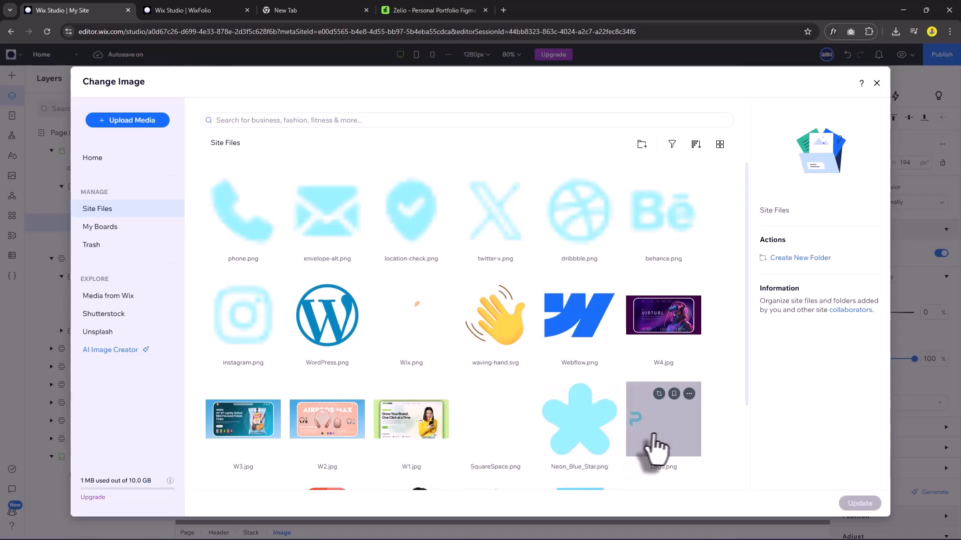
{"action": "double_click", "coordinate": [651, 446]}
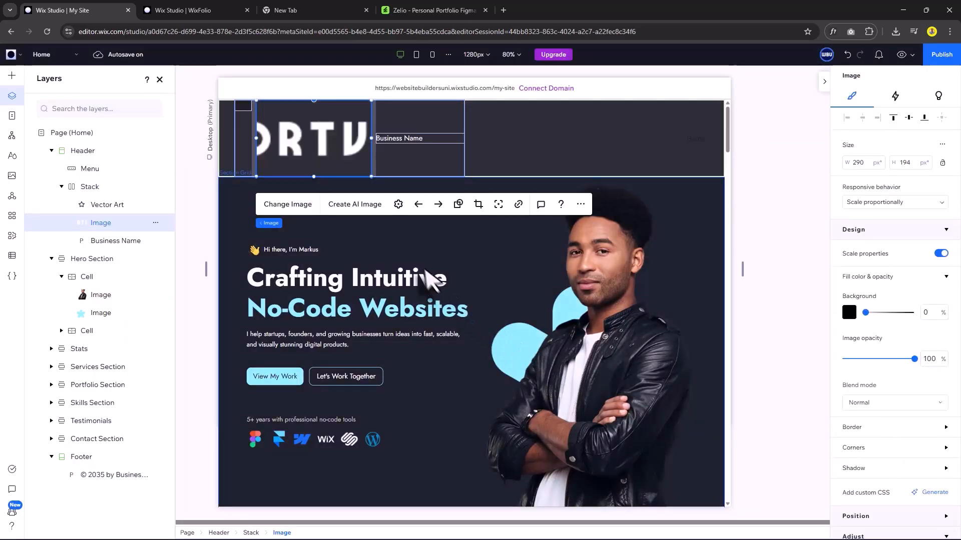
{"action": "left_click", "coordinate": [400, 205]}
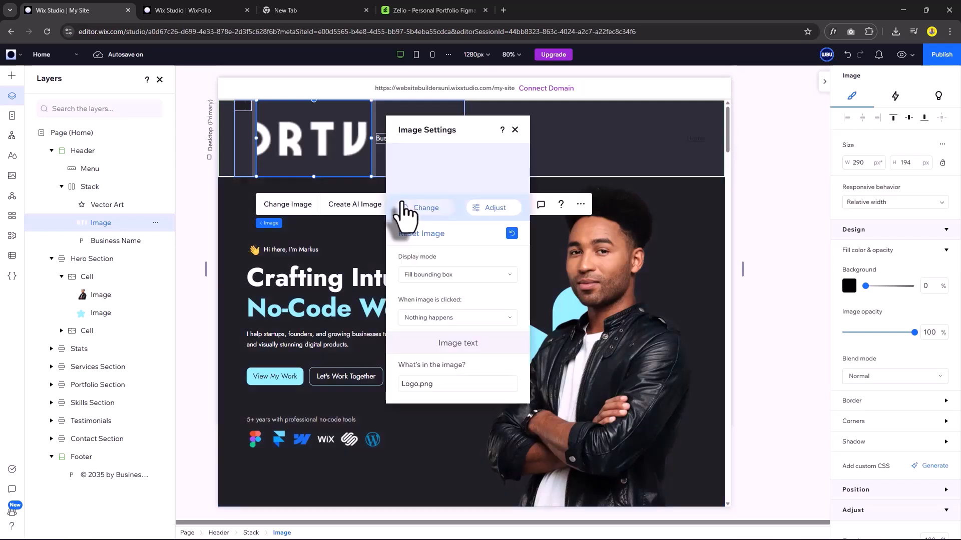
{"action": "left_click", "coordinate": [440, 275]}
{"action": "left_click", "coordinate": [441, 312]}
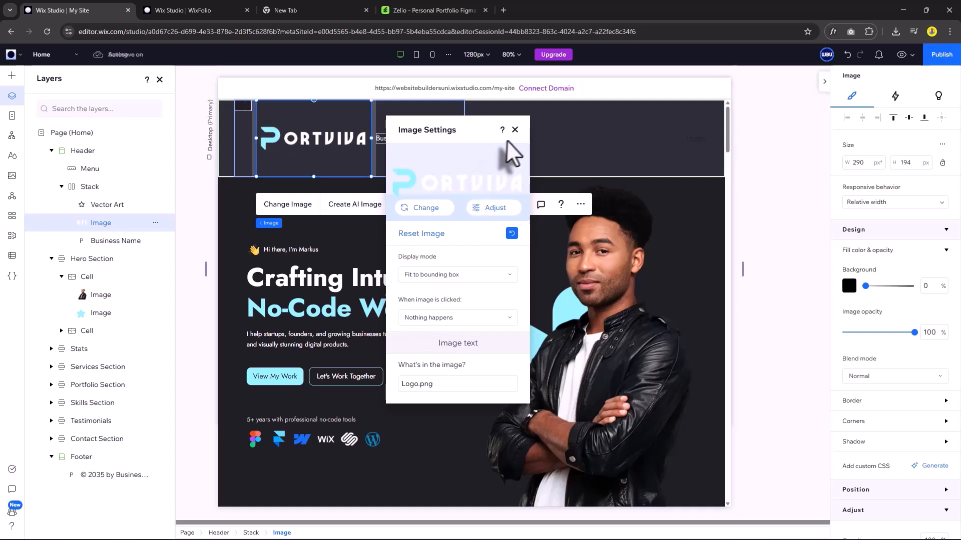
{"action": "left_click", "coordinate": [515, 130]}
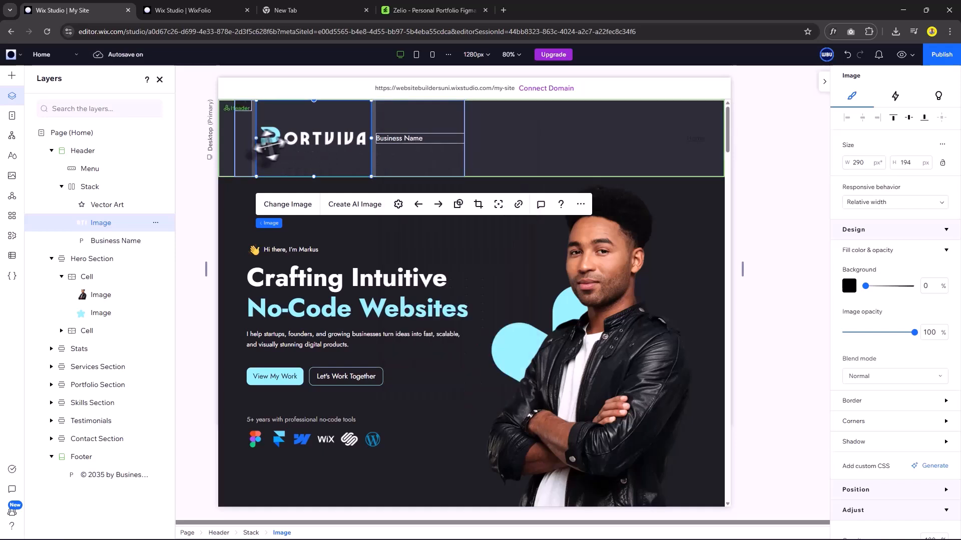
Move the logo to the header's top-left and vertically centre it.
{"action": "left_click_drag", "start_coordinate": [279, 155], "coordinate": [315, 148]}
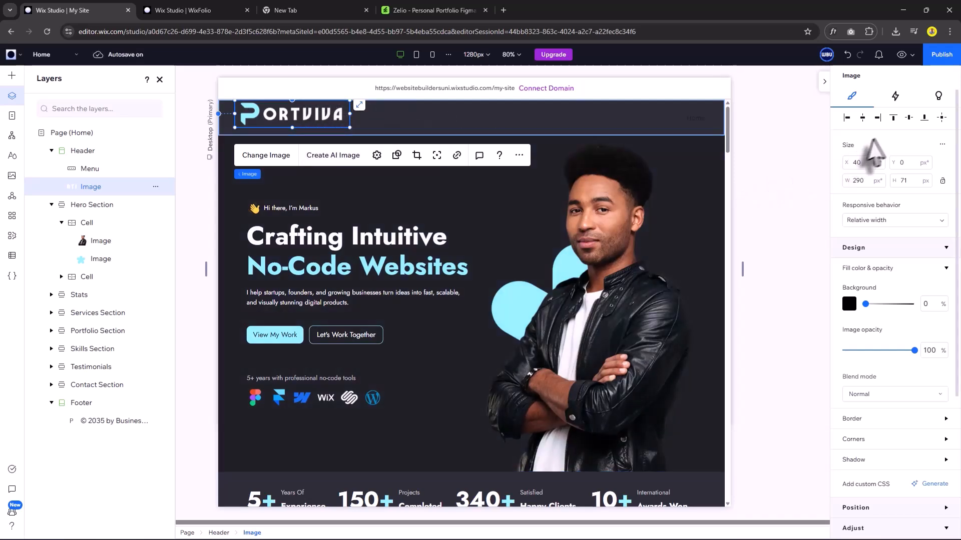
{"action": "left_click", "coordinate": [908, 122]}
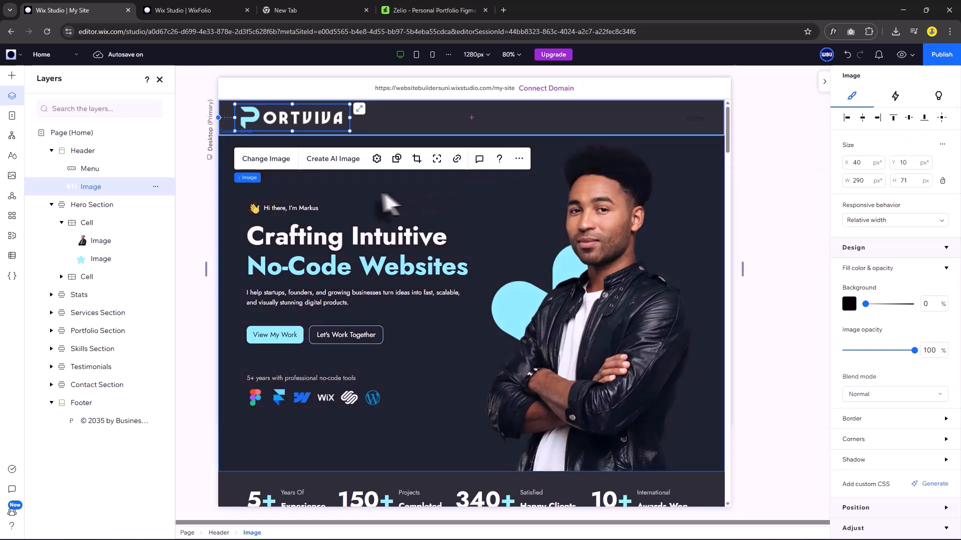
{"action": "left_click", "coordinate": [91, 171]}
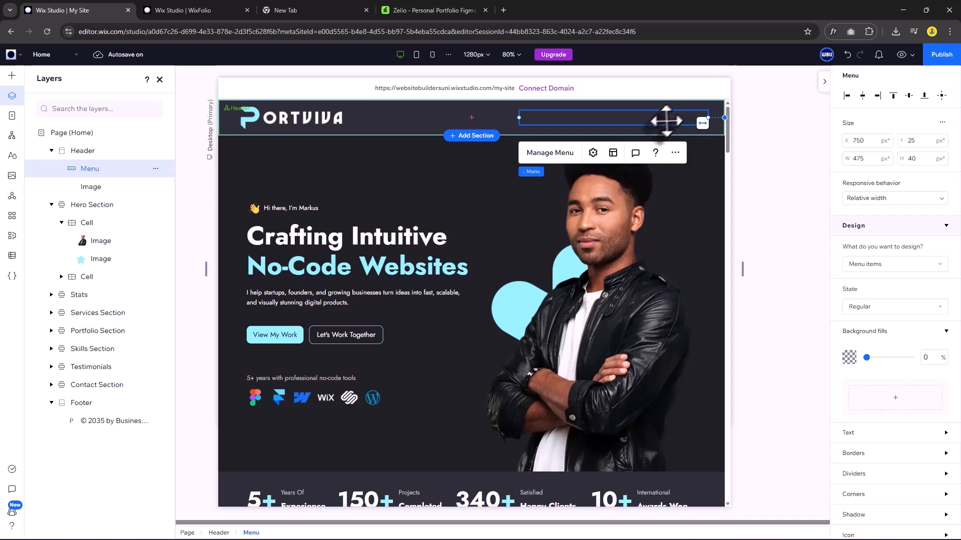
Add a menu item linking to the Services anchor on the Home page.
{"action": "left_click", "coordinate": [557, 159]}
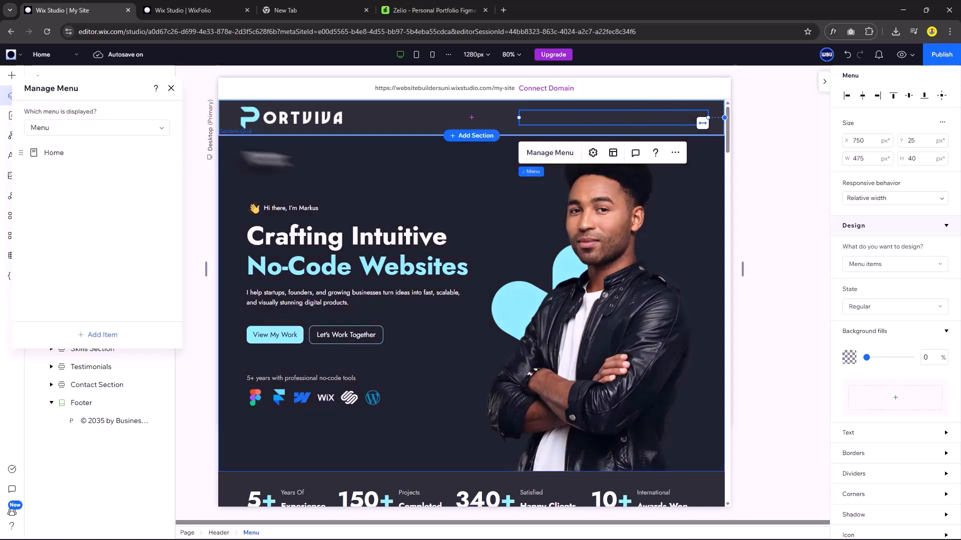
{"action": "left_click", "coordinate": [102, 335]}
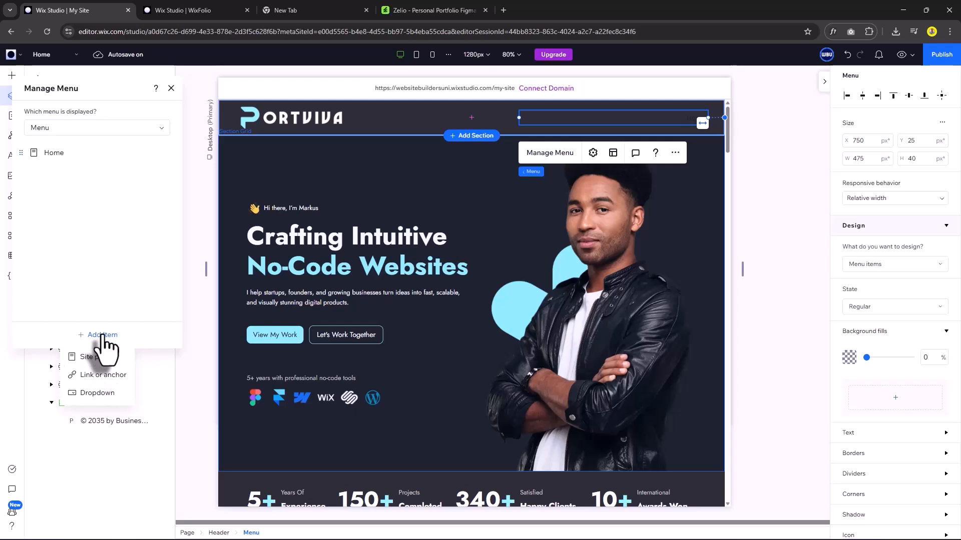
{"action": "left_click", "coordinate": [106, 377]}
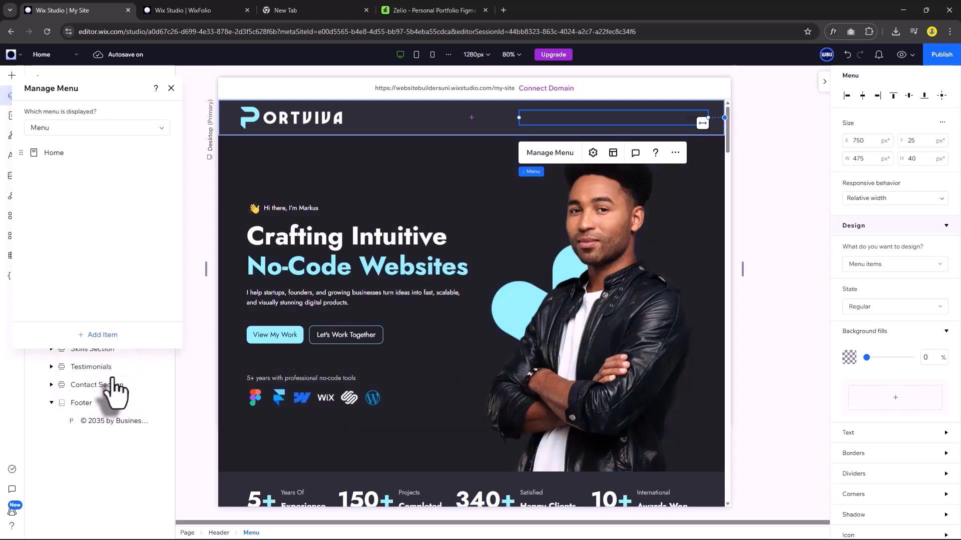
{"action": "left_click", "coordinate": [377, 261]}
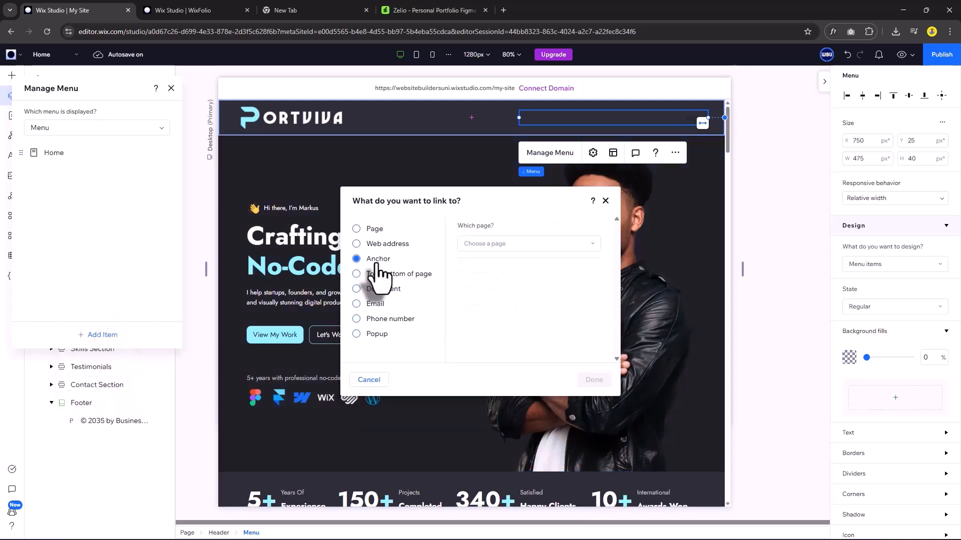
{"action": "left_click", "coordinate": [516, 250]}
{"action": "left_click", "coordinate": [506, 283]}
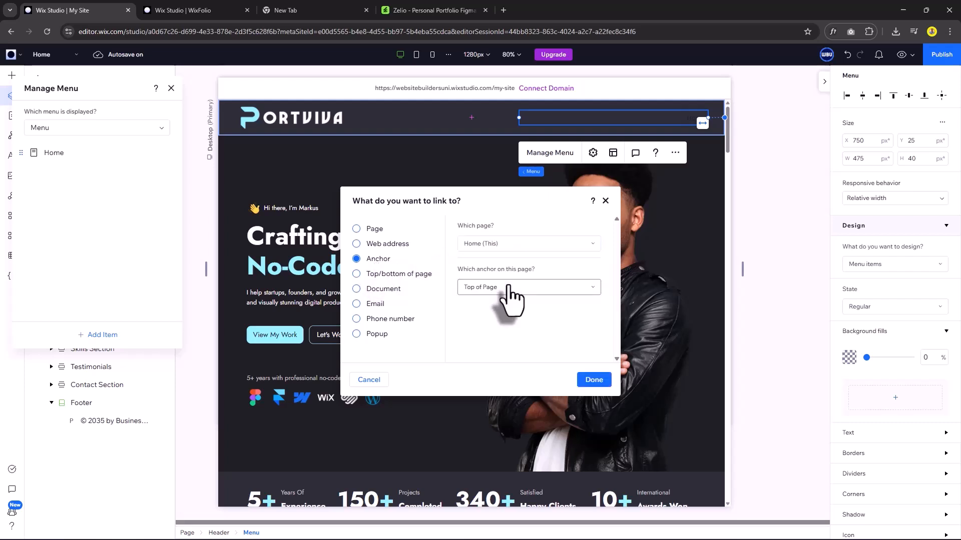
{"action": "left_click", "coordinate": [520, 289]}
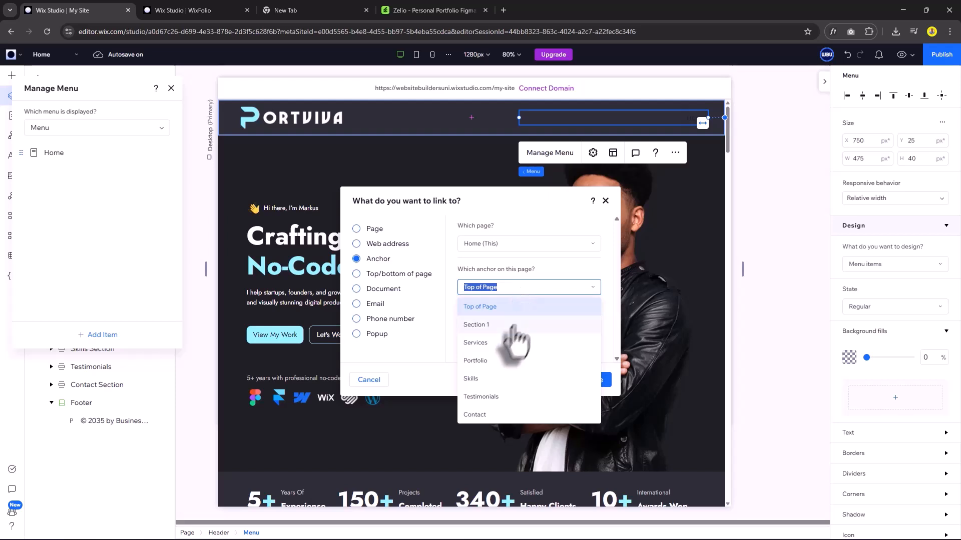
{"action": "left_click", "coordinate": [503, 342]}
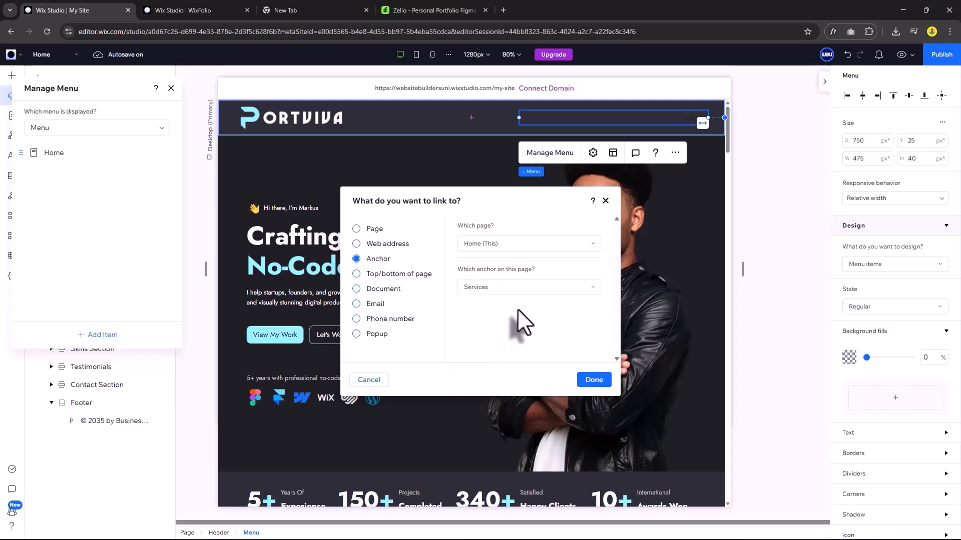
{"action": "left_click", "coordinate": [594, 379]}
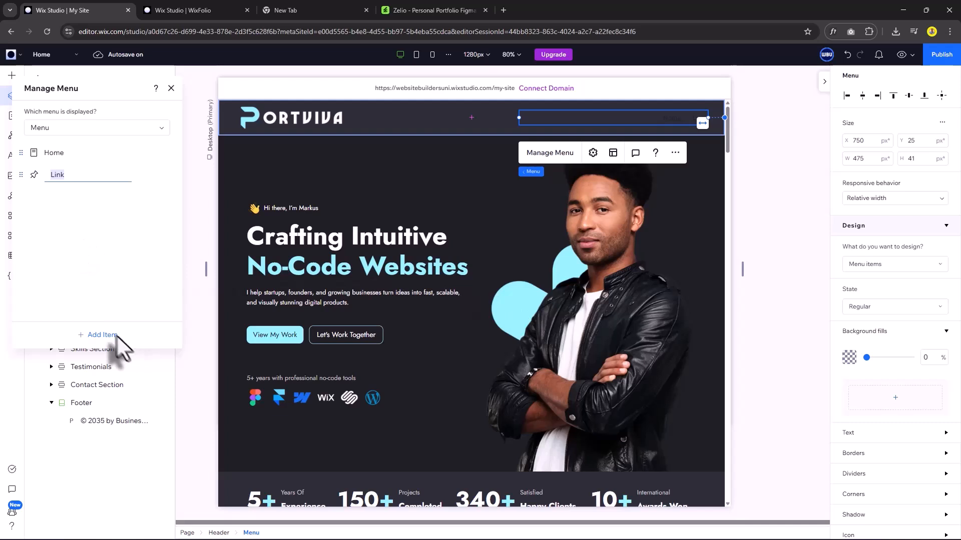
Add menu items linking to the Portfolio and Skills section anchors.
{"action": "left_click", "coordinate": [100, 334]}
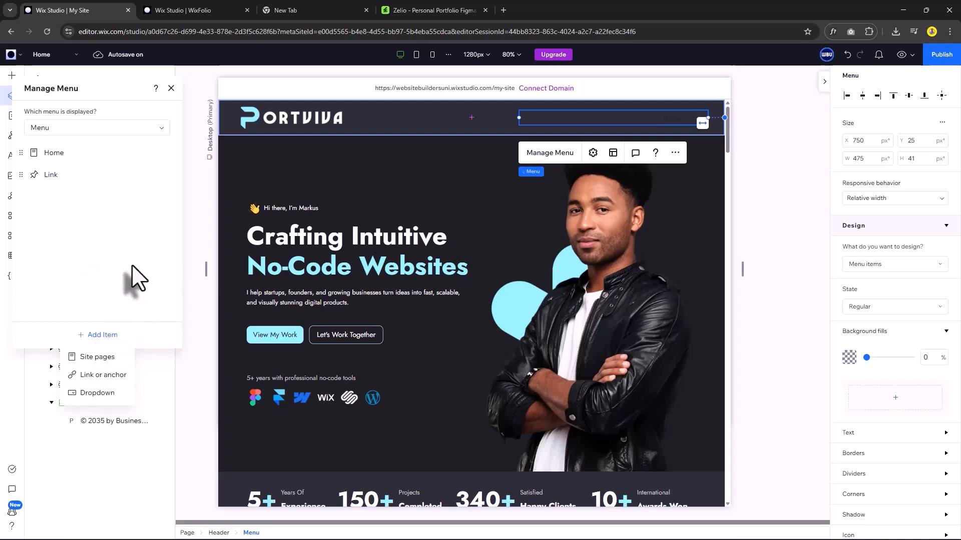
{"action": "left_click", "coordinate": [103, 375]}
{"action": "left_click", "coordinate": [372, 259]}
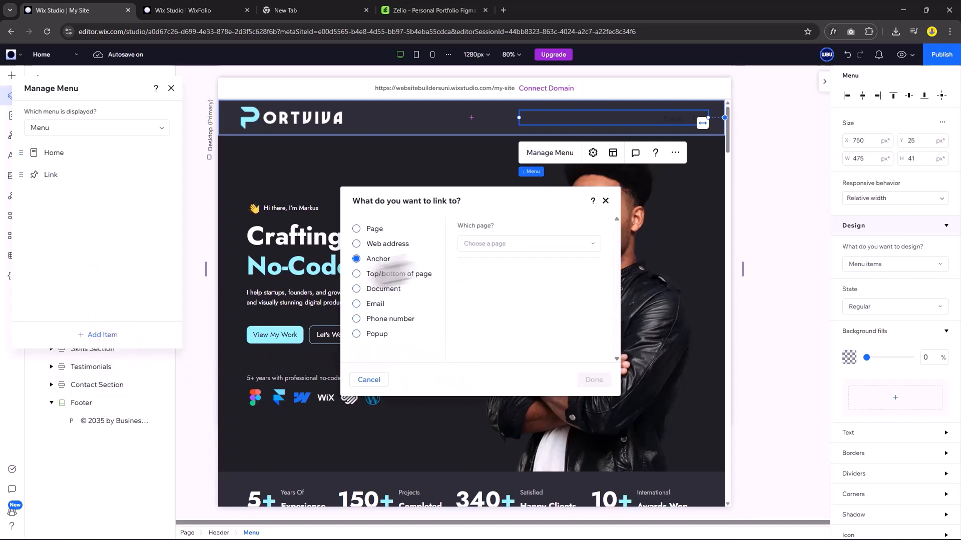
{"action": "left_click", "coordinate": [507, 289]}
{"action": "left_click", "coordinate": [493, 359]}
{"action": "left_click", "coordinate": [594, 380]}
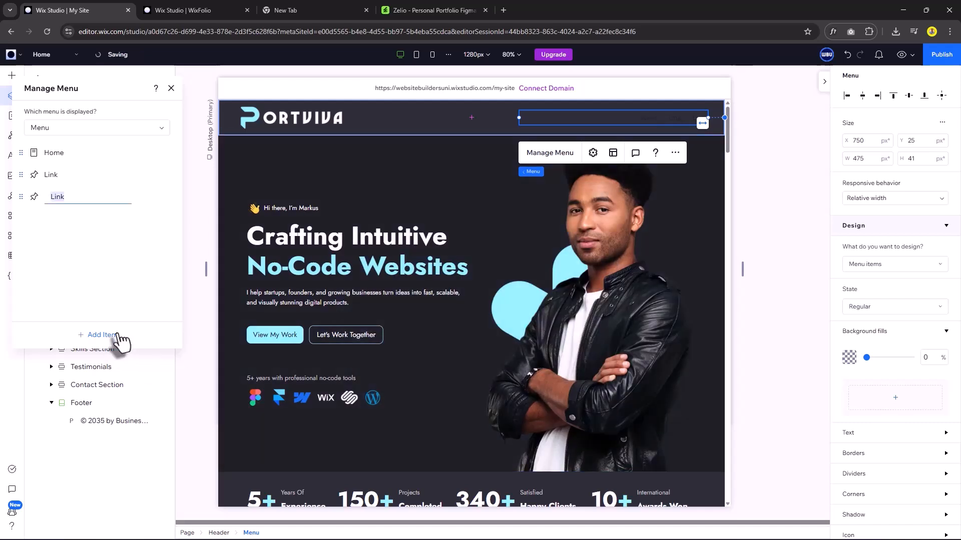
{"action": "left_click", "coordinate": [114, 335]}
{"action": "left_click", "coordinate": [120, 376]}
{"action": "left_click", "coordinate": [373, 258]}
{"action": "left_click", "coordinate": [508, 289]}
{"action": "left_click", "coordinate": [500, 350]}
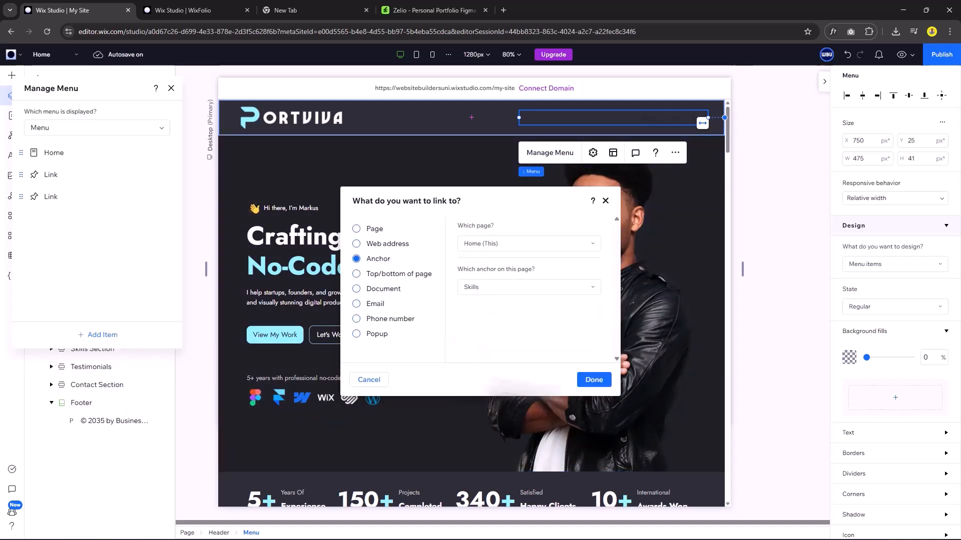
{"action": "left_click", "coordinate": [592, 380]}
Add menu items linking to the Testimonials and Contact section anchors.
{"action": "left_click", "coordinate": [108, 335]}
{"action": "left_click", "coordinate": [103, 374]}
{"action": "left_click", "coordinate": [373, 258]}
{"action": "left_click", "coordinate": [508, 289]}
{"action": "left_click", "coordinate": [500, 351]}
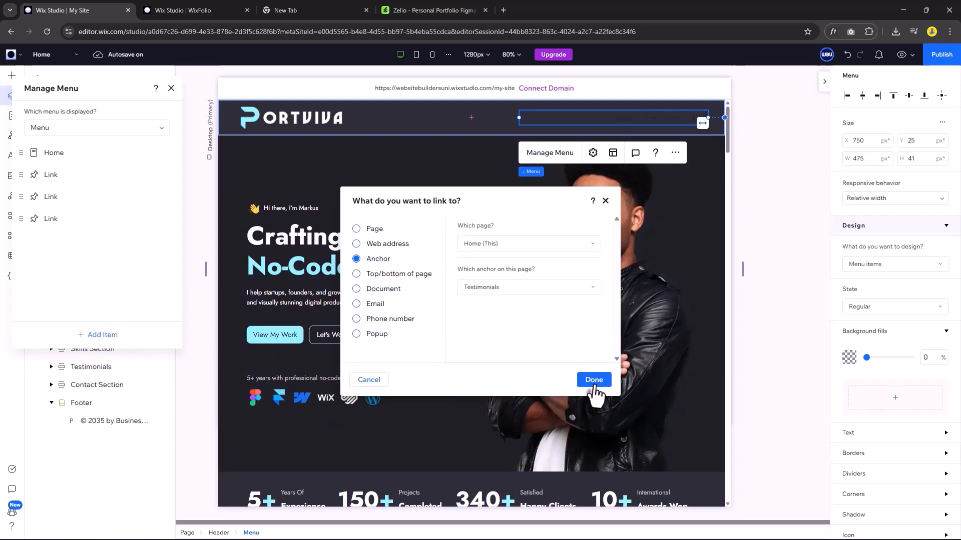
{"action": "left_click", "coordinate": [594, 379]}
{"action": "left_click", "coordinate": [105, 334]}
{"action": "left_click", "coordinate": [103, 375]}
{"action": "left_click", "coordinate": [372, 259]}
{"action": "left_click", "coordinate": [508, 289]}
{"action": "left_click", "coordinate": [500, 350]}
{"action": "left_click", "coordinate": [593, 380]}
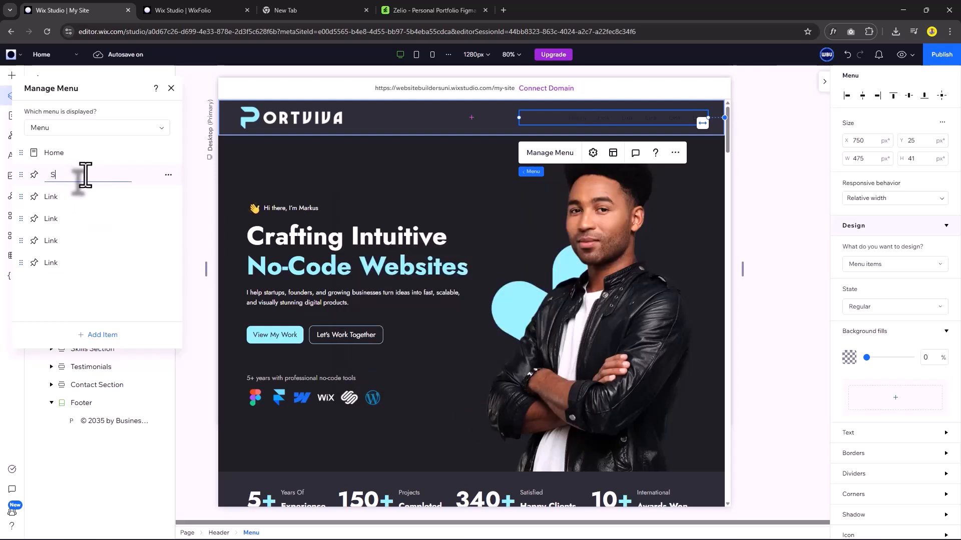
Rename the new menu items to Portfolio, Testimonials and Contact.
{"action": "double_click", "coordinate": [53, 197]}
{"action": "type", "text": "Portfolio"}
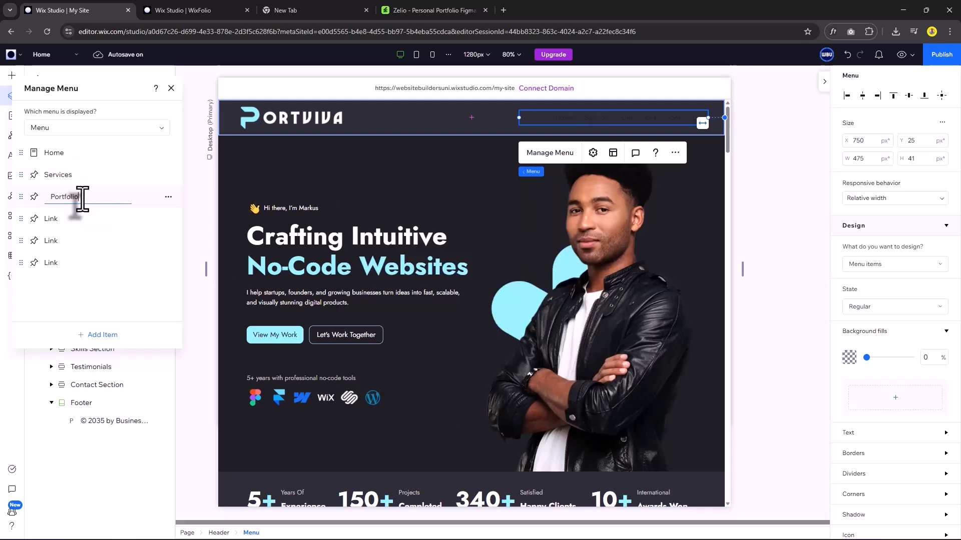
{"action": "double_click", "coordinate": [56, 240]}
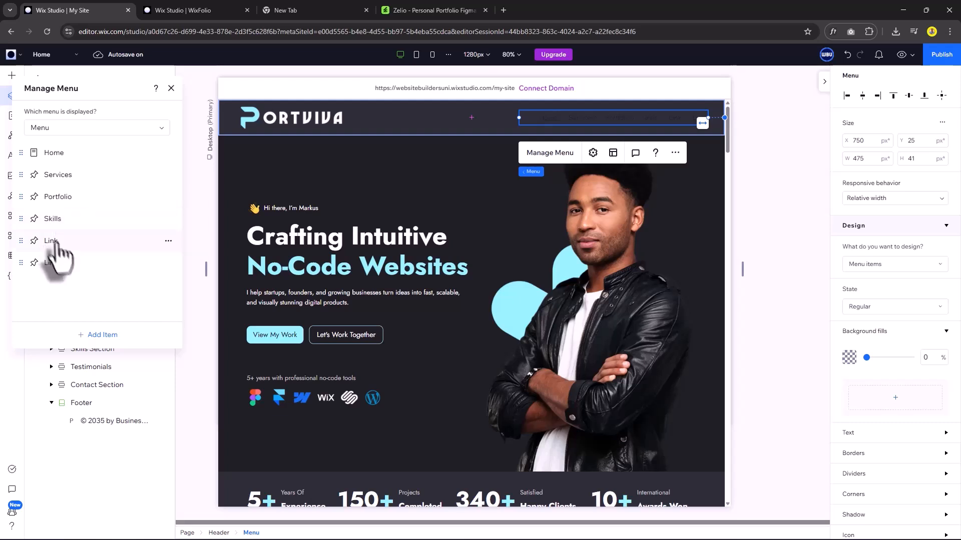
{"action": "type", "text": "Testimonials"}
{"action": "double_click", "coordinate": [53, 263]}
{"action": "type", "text": "Contact"}
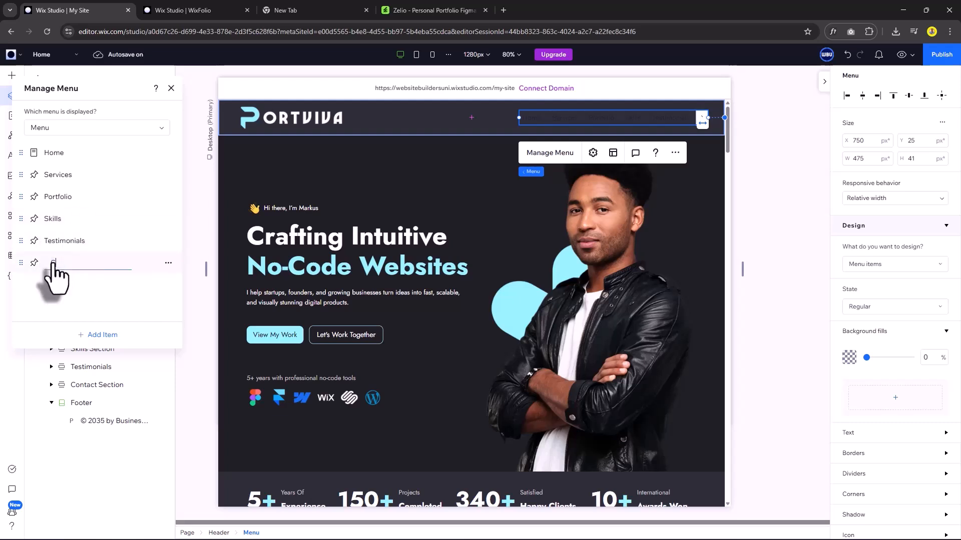
Make the header menu link text white.
{"action": "left_click", "coordinate": [171, 88]}
{"action": "left_click", "coordinate": [851, 432]}
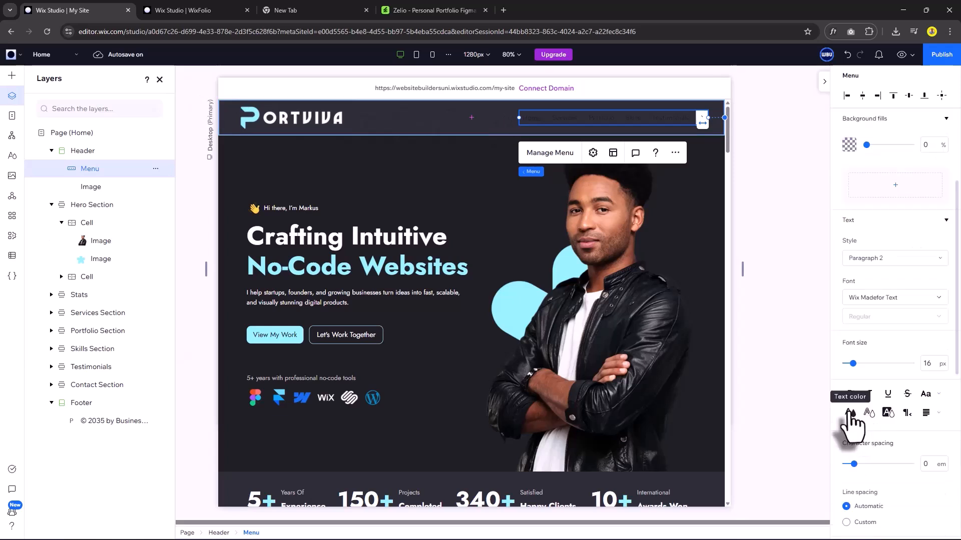
{"action": "left_click", "coordinate": [850, 413]}
{"action": "left_click", "coordinate": [858, 431]}
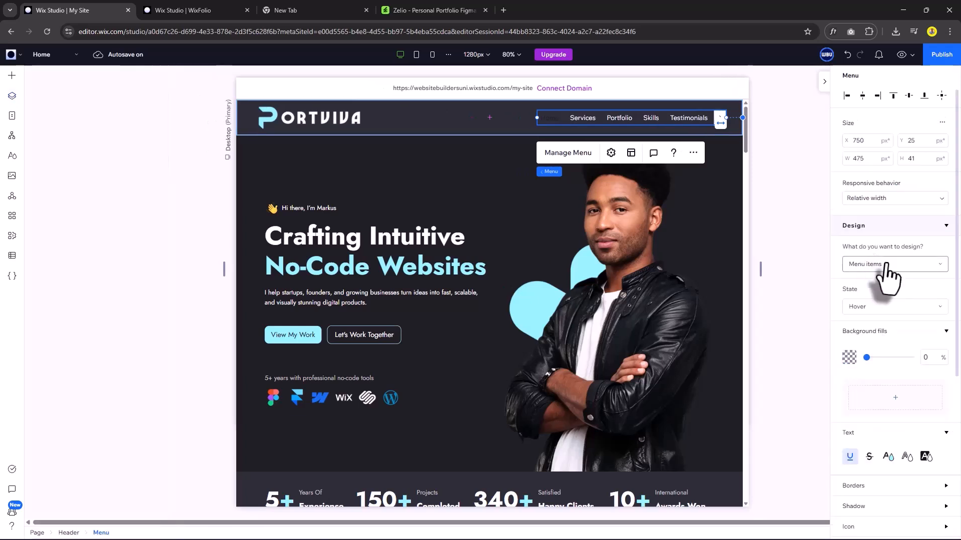
Set the Selected-state menu link text to Primary Blue (#94F1FF).
{"action": "left_click", "coordinate": [869, 308]}
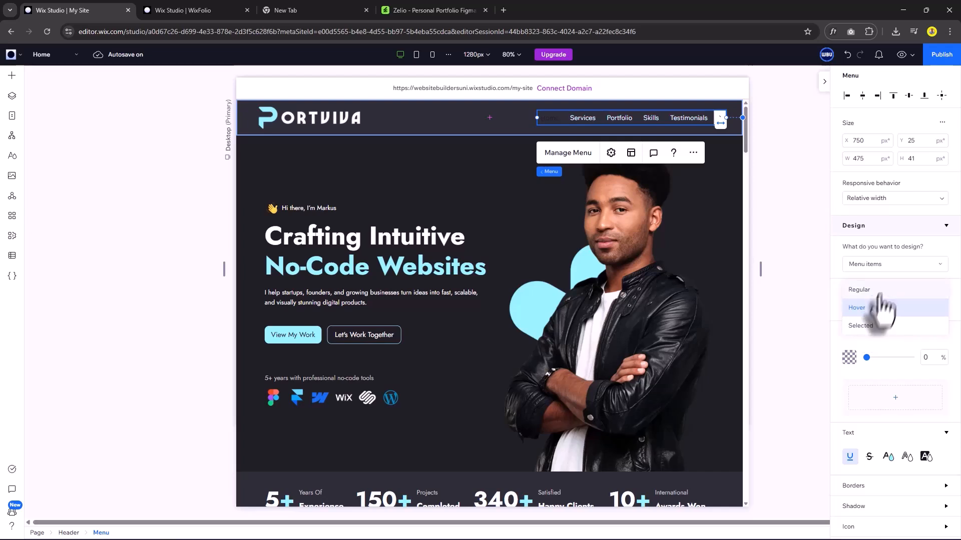
{"action": "left_click", "coordinate": [873, 326]}
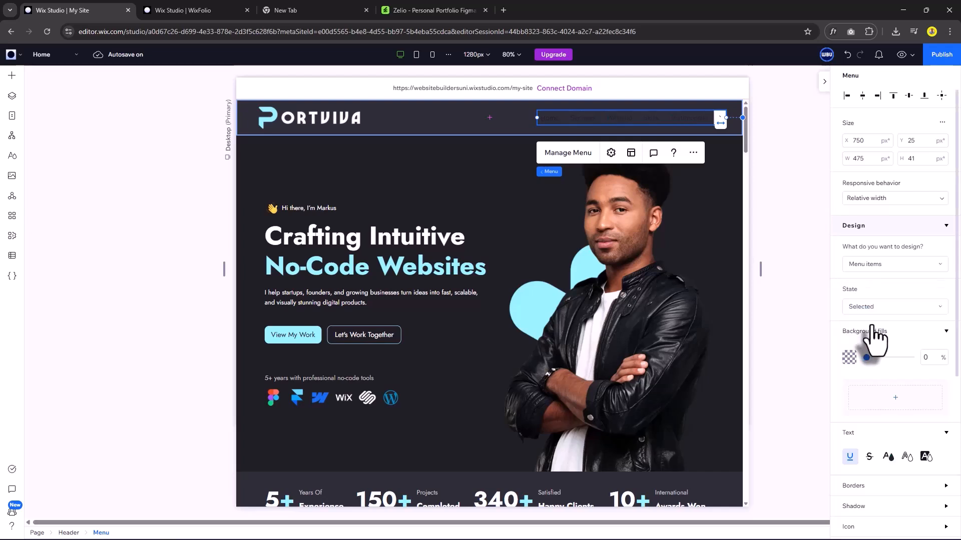
{"action": "scroll", "coordinate": [885, 403], "scroll_direction": "down", "scroll_amount": 1}
{"action": "left_click", "coordinate": [889, 411]}
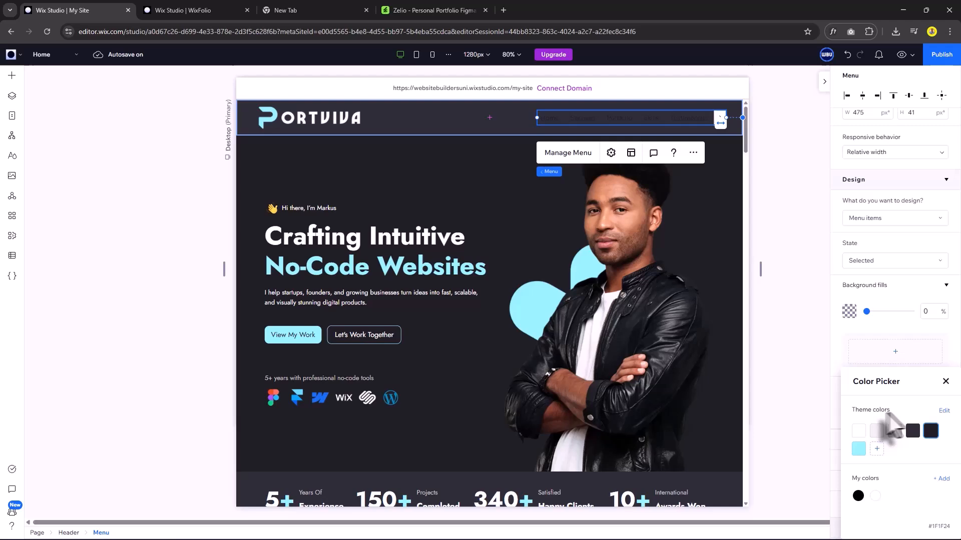
{"action": "left_click", "coordinate": [858, 449]}
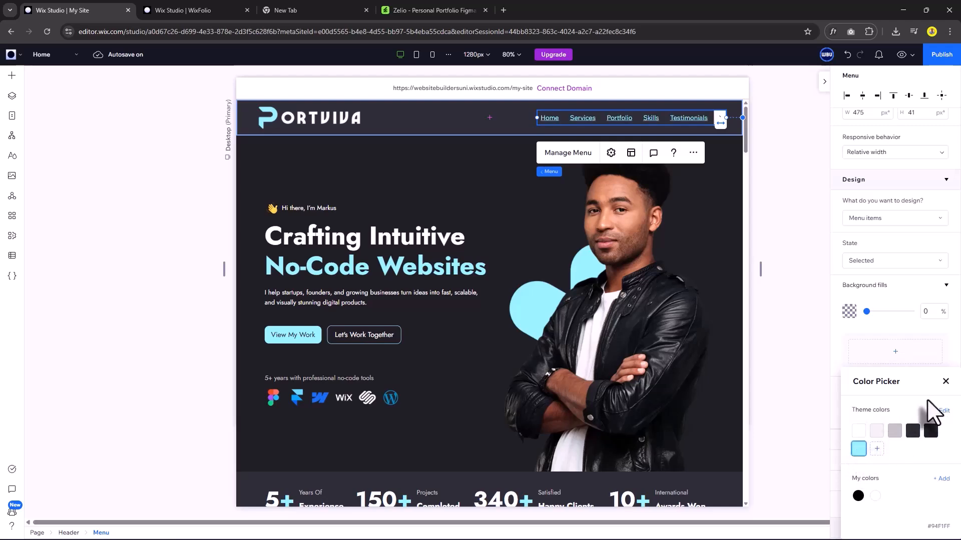
{"action": "left_click", "coordinate": [945, 382]}
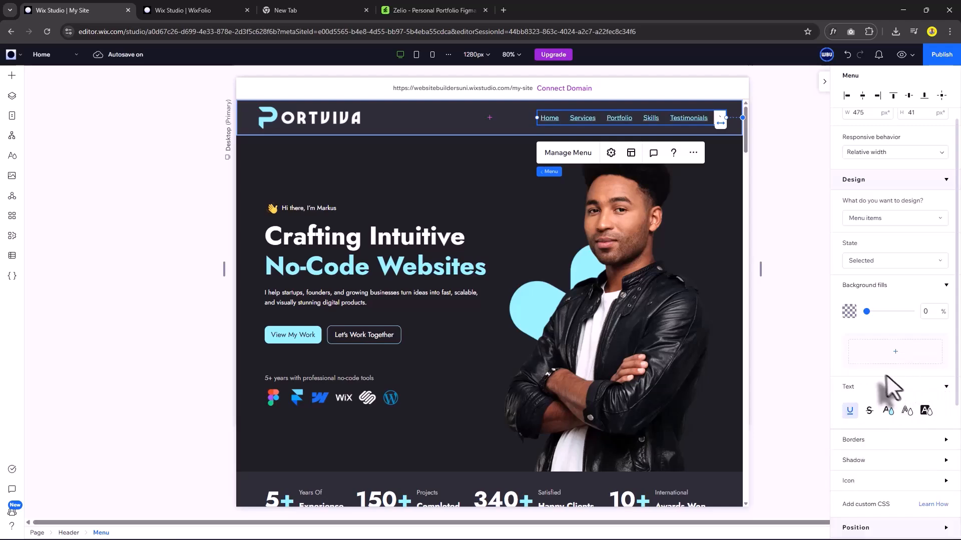
{"action": "left_click", "coordinate": [535, 223]}
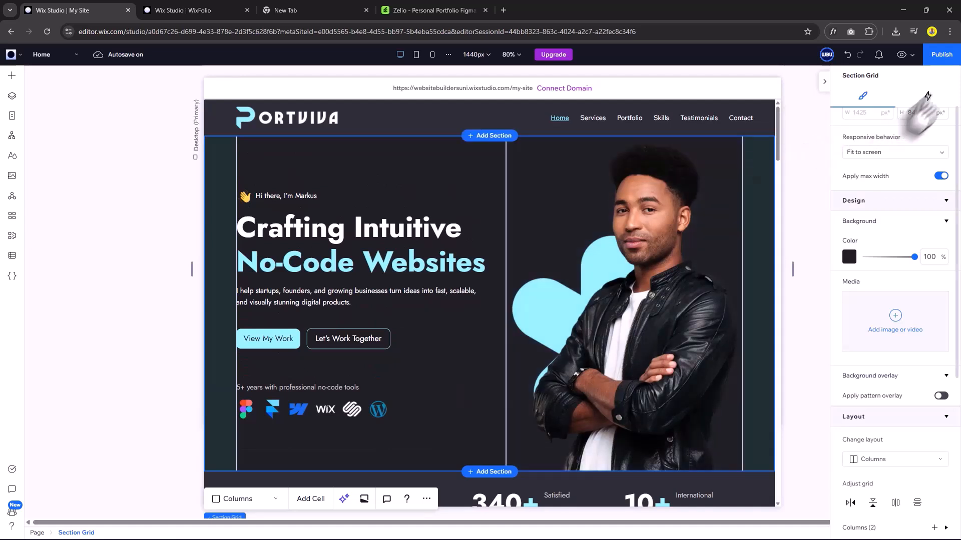
In preview, test that the Services and Portfolio menu links jump to their sections.
{"action": "left_click", "coordinate": [900, 55]}
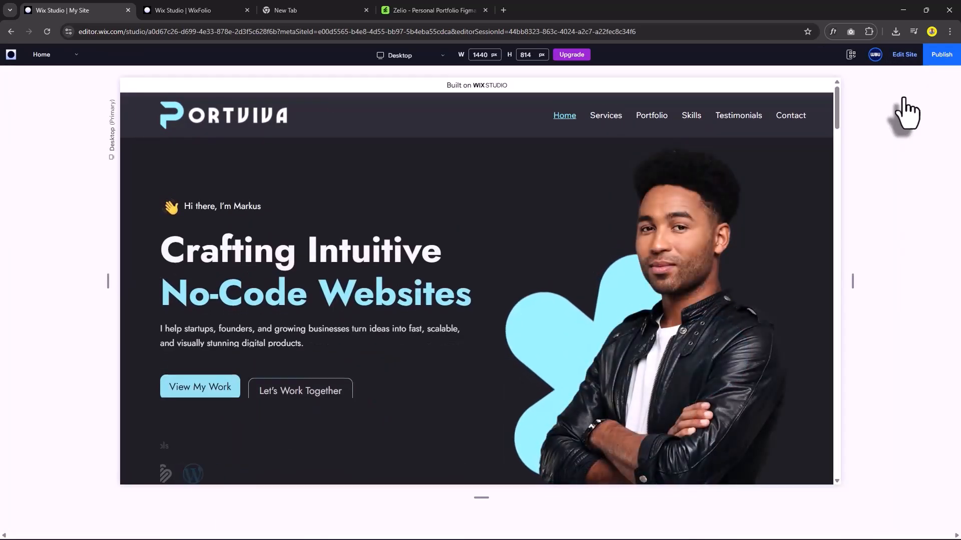
{"action": "left_click", "coordinate": [606, 115]}
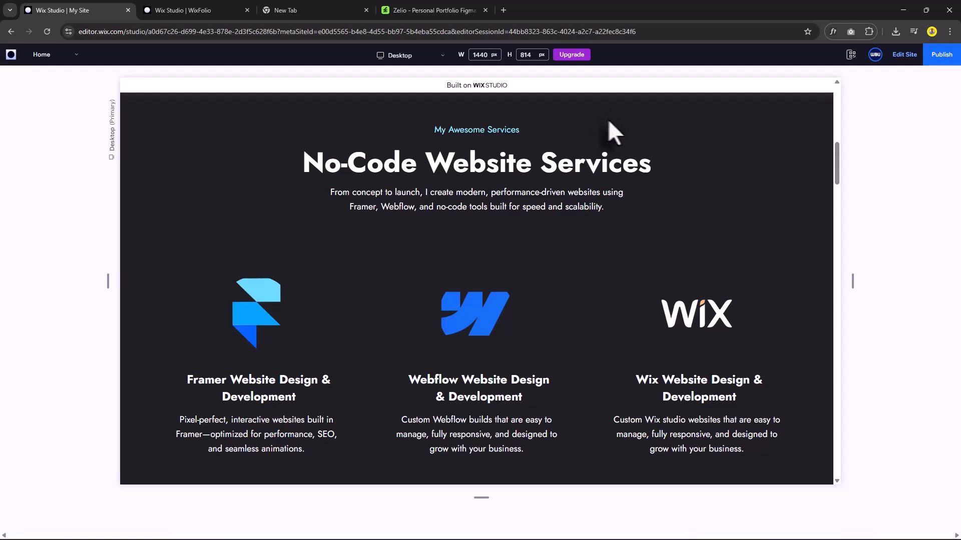
{"action": "scroll", "coordinate": [629, 226], "scroll_direction": "down", "scroll_amount": 3}
{"action": "scroll", "coordinate": [629, 226], "scroll_direction": "down", "scroll_amount": 3}
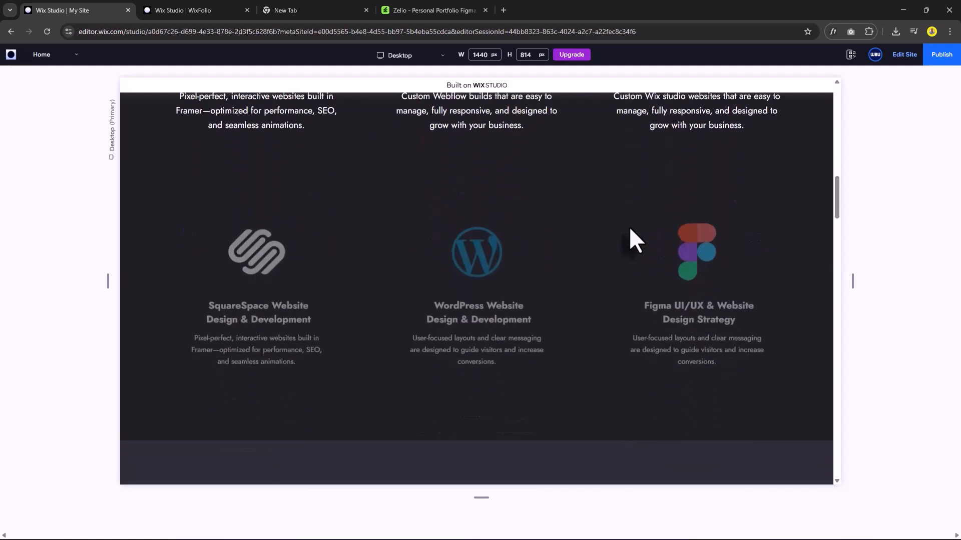
{"action": "scroll", "coordinate": [629, 227], "scroll_direction": "down", "scroll_amount": 3}
{"action": "scroll", "coordinate": [629, 227], "scroll_direction": "up", "scroll_amount": 15}
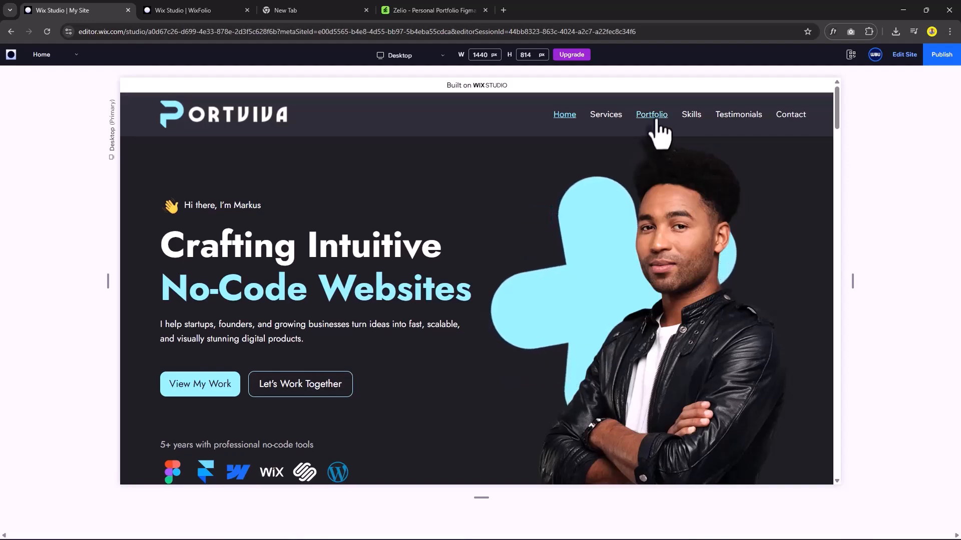
{"action": "left_click", "coordinate": [653, 120]}
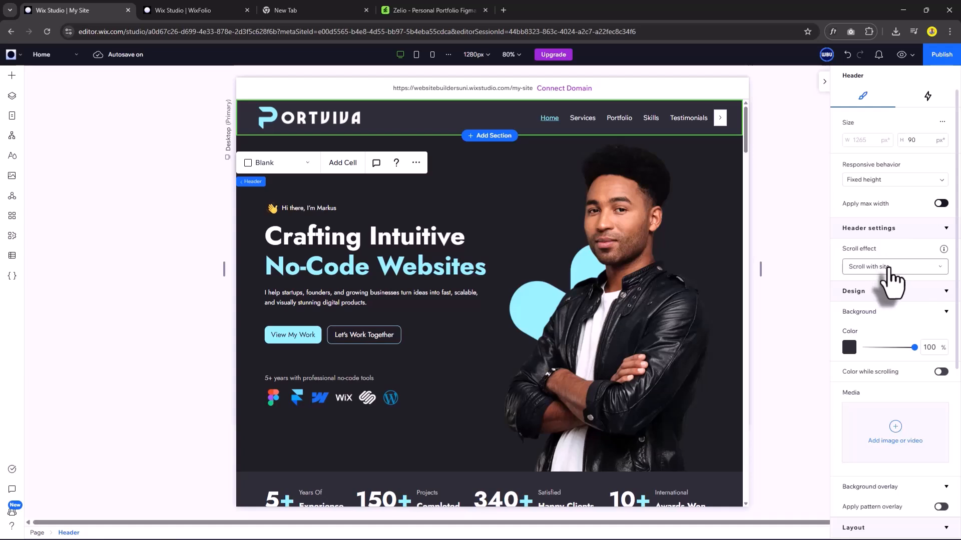
Set the header's scroll effect to Freeze with Overlap: Next section.
{"action": "left_click", "coordinate": [888, 270]}
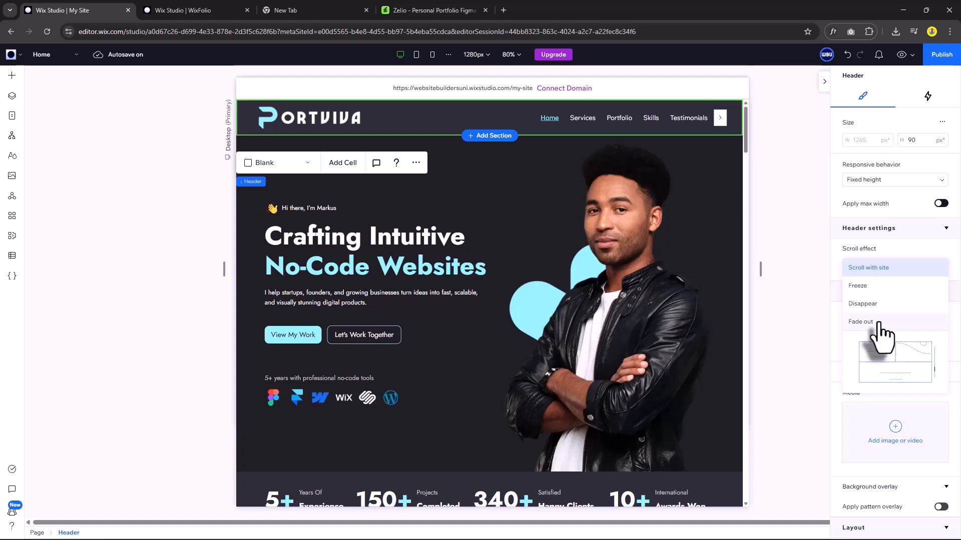
{"action": "left_click", "coordinate": [875, 286]}
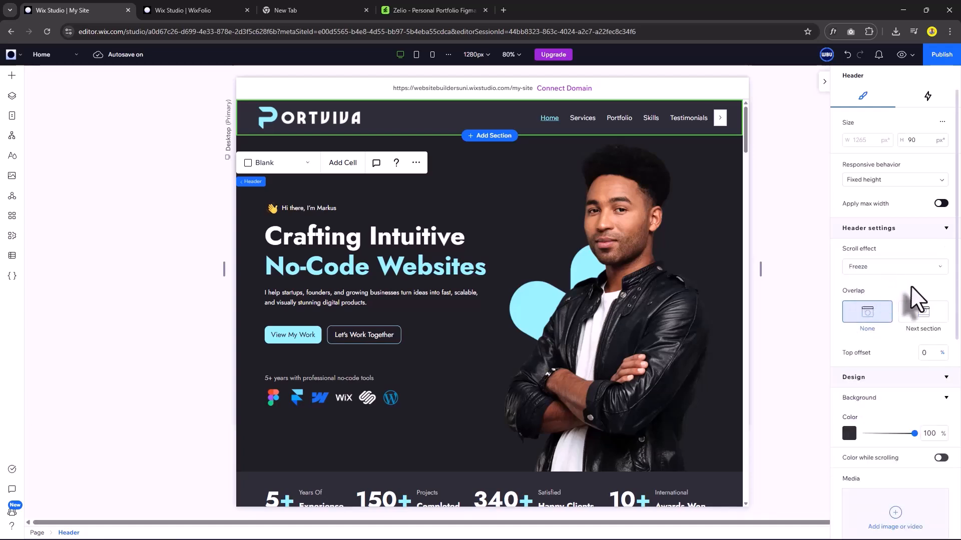
{"action": "left_click", "coordinate": [930, 320]}
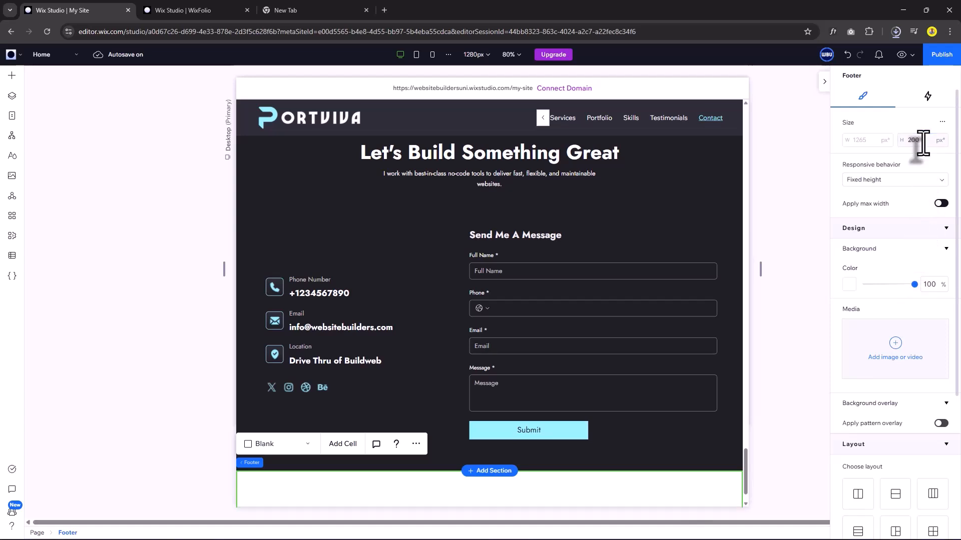
Give the footer the dark background and edit the copyright line to read 'Website Builders University'.
{"action": "left_click", "coordinate": [849, 285]}
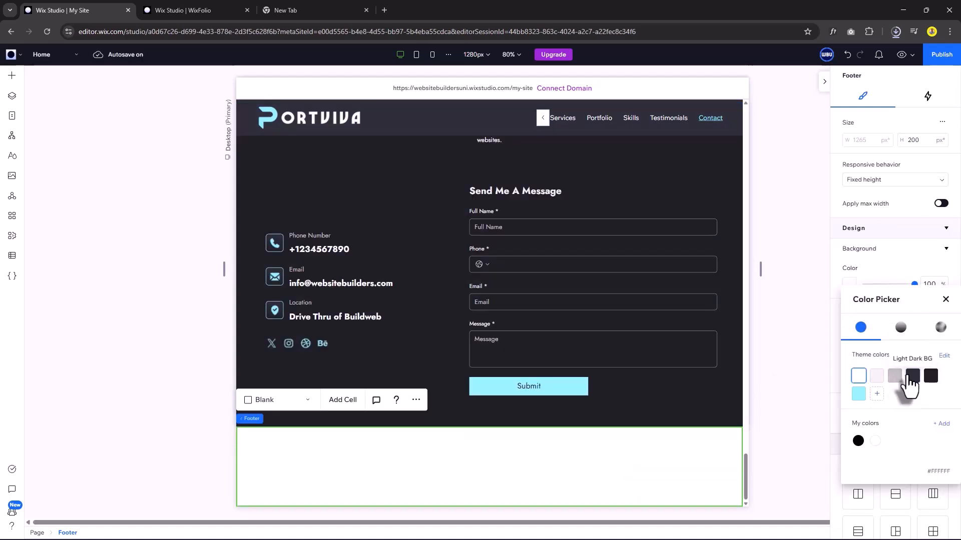
{"action": "left_click", "coordinate": [911, 376]}
{"action": "left_click", "coordinate": [945, 299]}
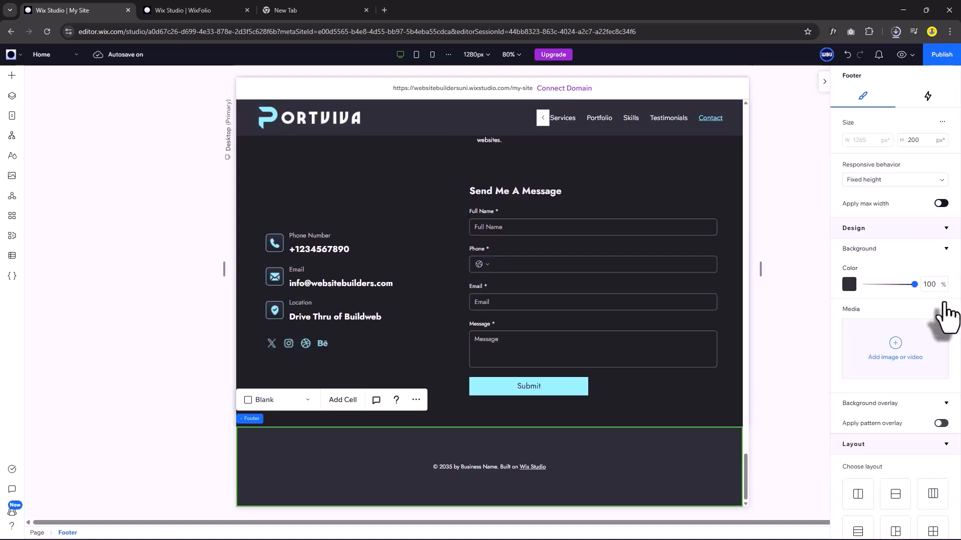
{"action": "left_click", "coordinate": [539, 468]}
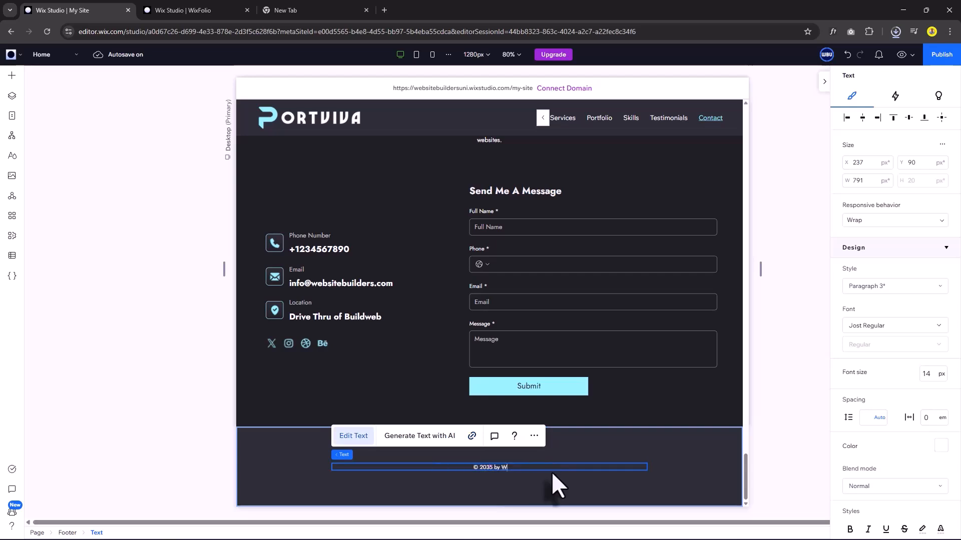
{"action": "type", "text": "ebsite Builders Univer"}
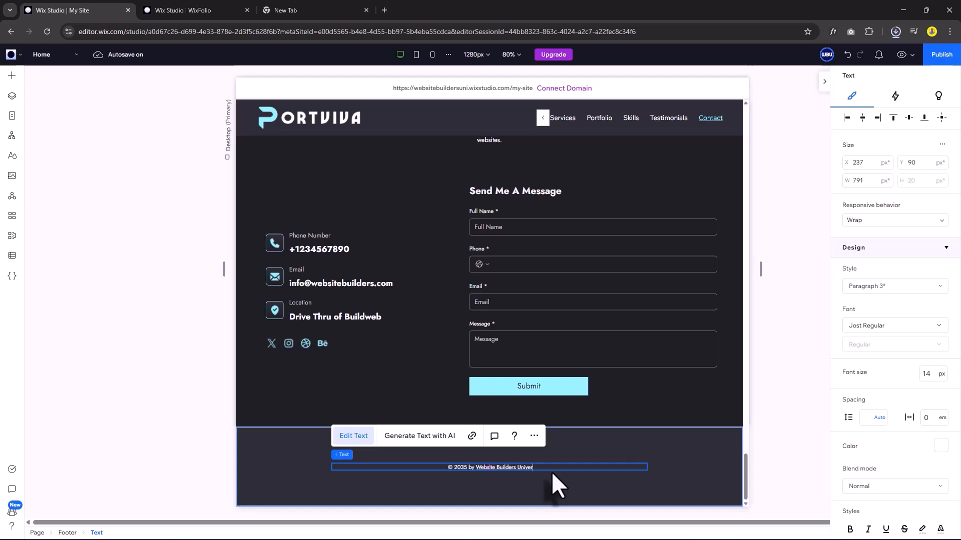
{"action": "type", "text": "sity"}
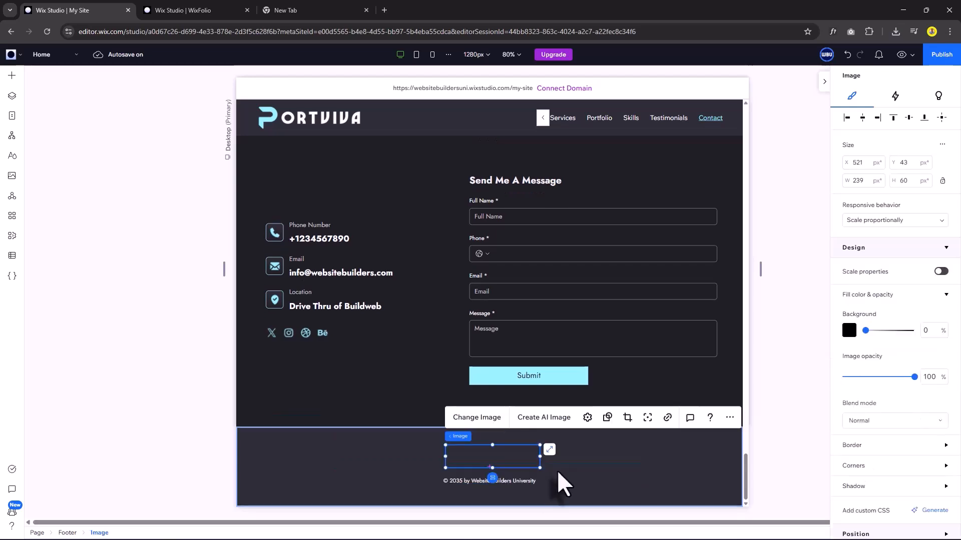
{"action": "left_click", "coordinate": [556, 471]}
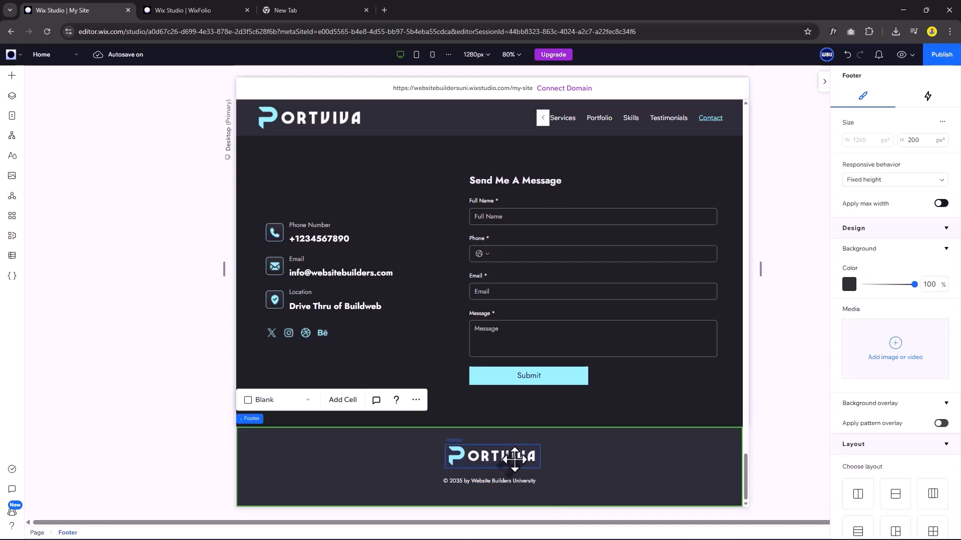
Stack the Portviva logo above the copyright text and set the footer height to 150 px.
{"action": "left_click", "coordinate": [514, 458]}
{"action": "left_click", "coordinate": [531, 481], "text": "shift"}
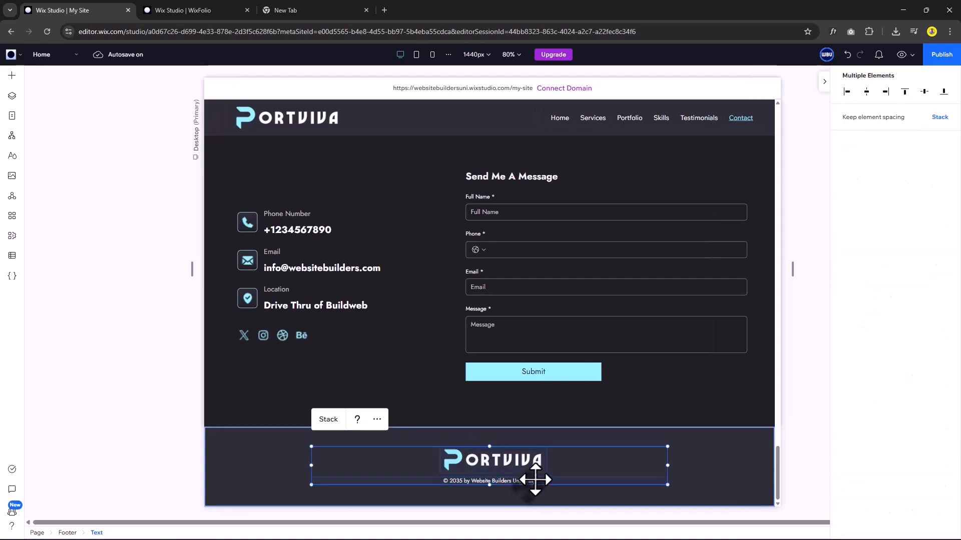
{"action": "left_click", "coordinate": [329, 419]}
{"action": "scroll", "coordinate": [873, 305], "scroll_direction": "down", "scroll_amount": 5}
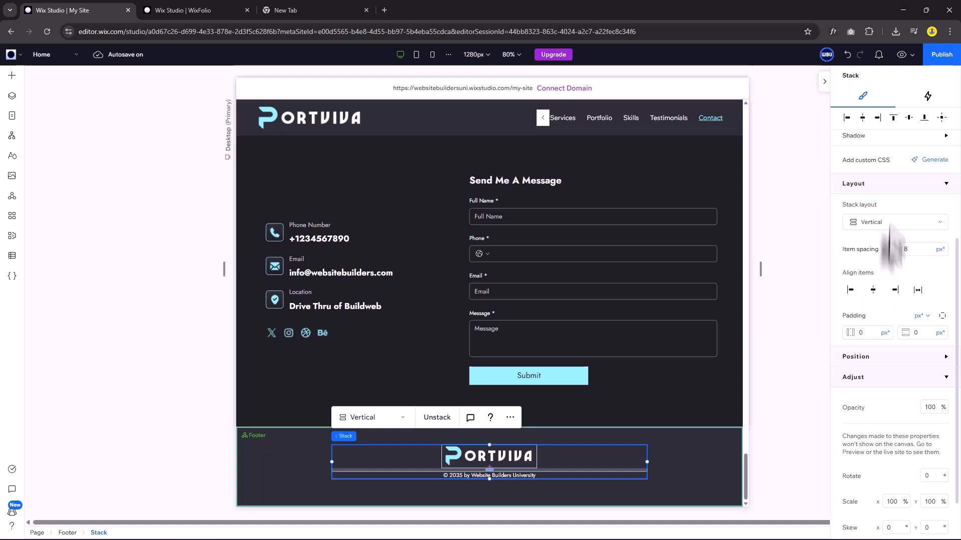
{"action": "scroll", "coordinate": [871, 150], "scroll_direction": "up", "scroll_amount": 5}
{"action": "key", "text": "Escape"}
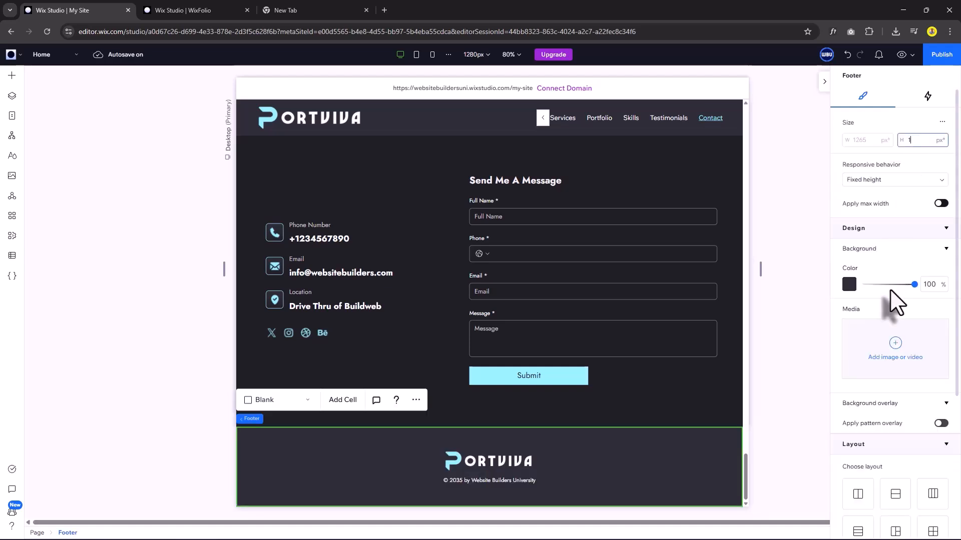
{"action": "key", "text": "Return"}
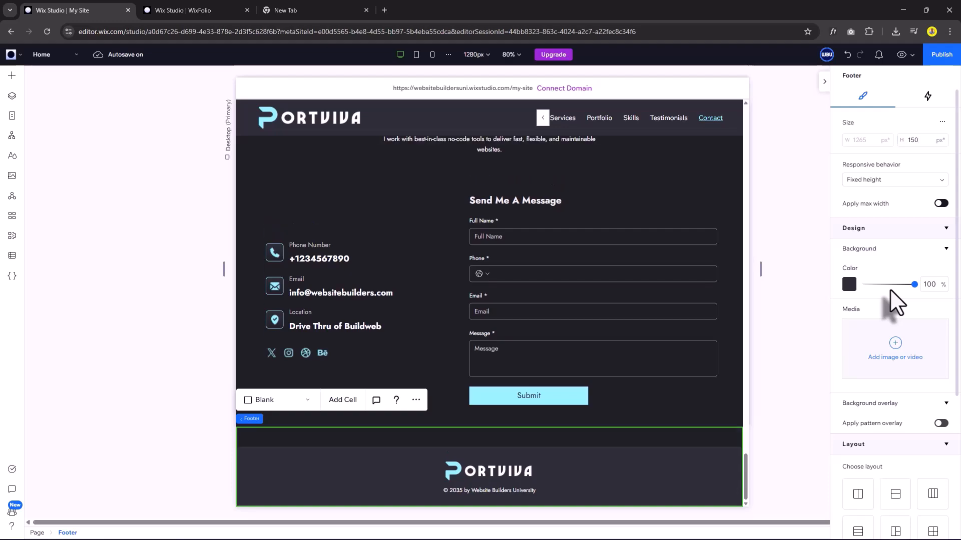
{"action": "left_click", "coordinate": [706, 431]}
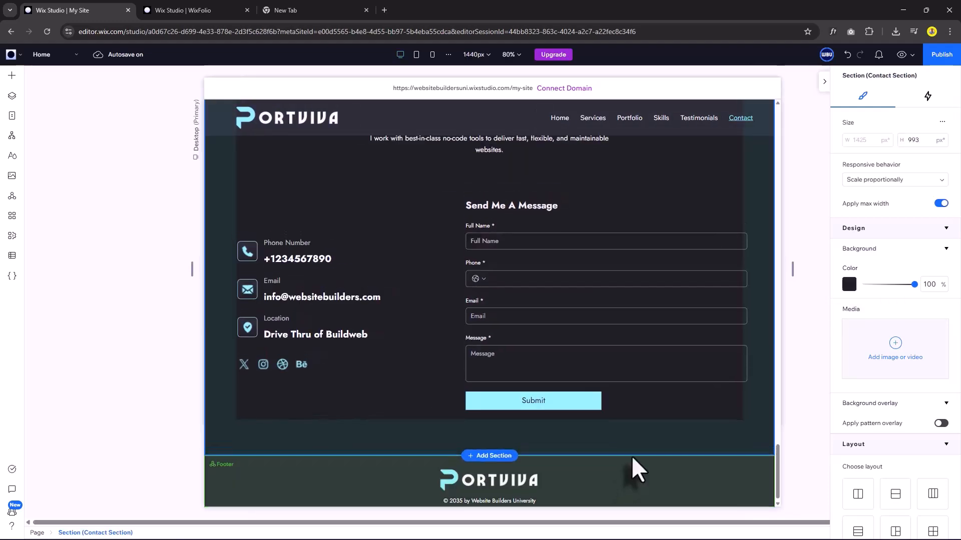
Preview the site and scroll down to Contact, checking the frozen header and highlighted menu links.
{"action": "scroll", "coordinate": [625, 435], "scroll_direction": "up", "scroll_amount": 15}
{"action": "scroll", "coordinate": [620, 405], "scroll_direction": "up", "scroll_amount": 15}
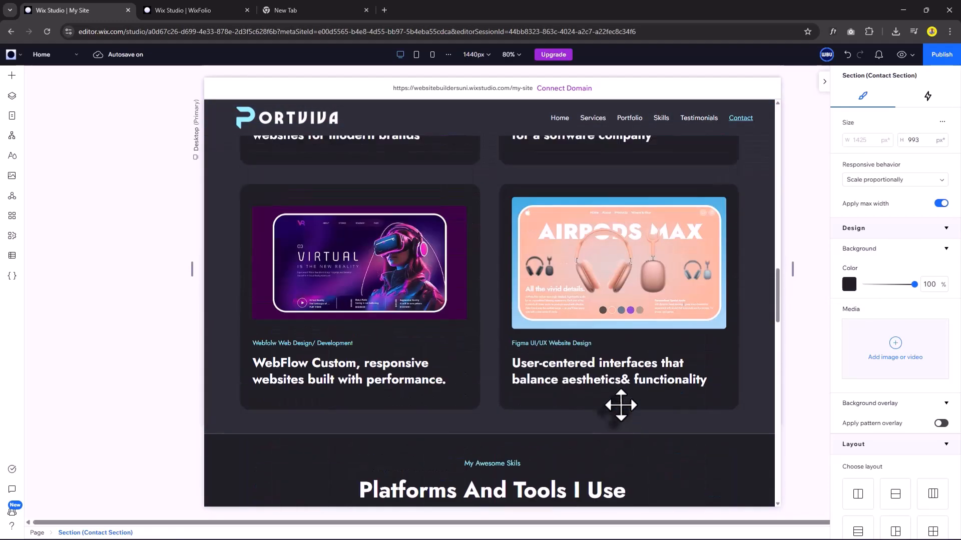
{"action": "scroll", "coordinate": [620, 406], "scroll_direction": "up", "scroll_amount": 5}
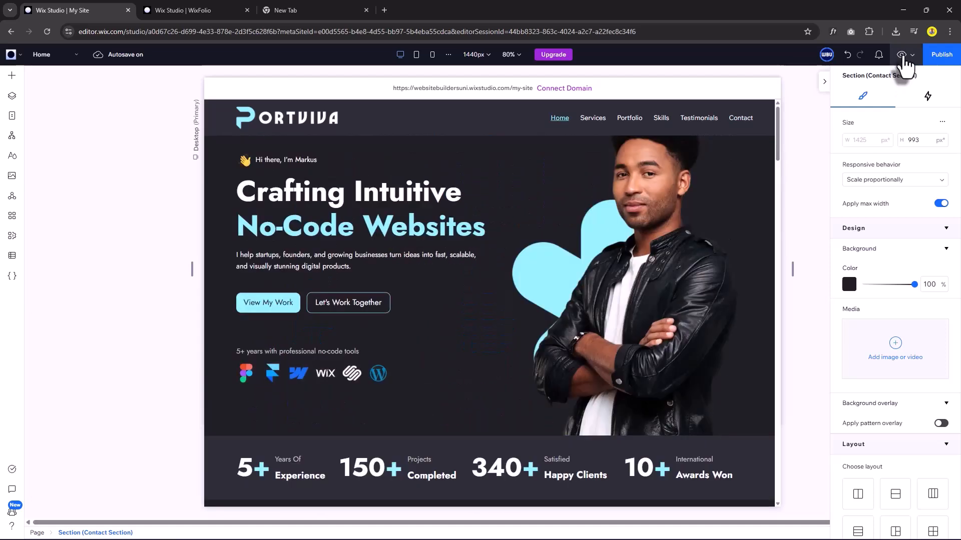
{"action": "left_click", "coordinate": [901, 55]}
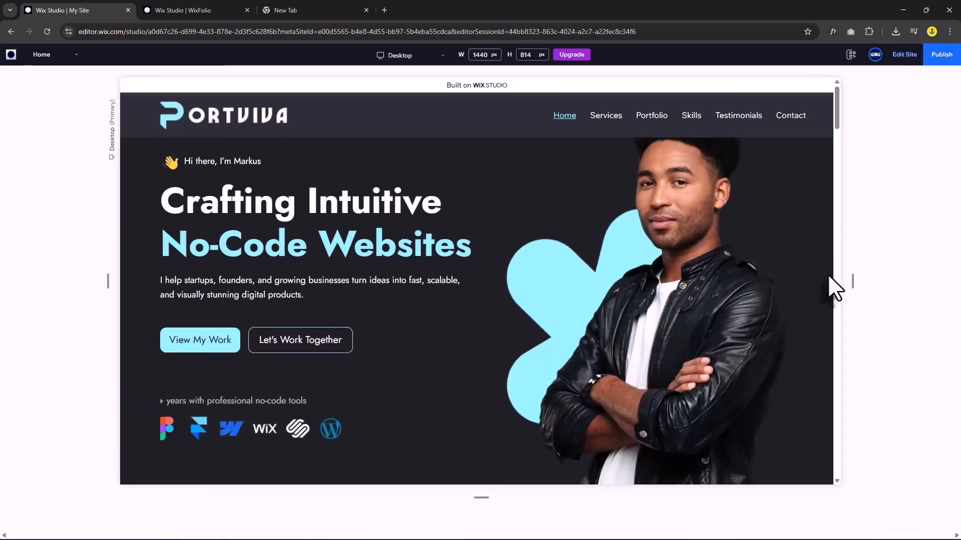
{"action": "scroll", "coordinate": [675, 316], "scroll_direction": "down", "scroll_amount": 5}
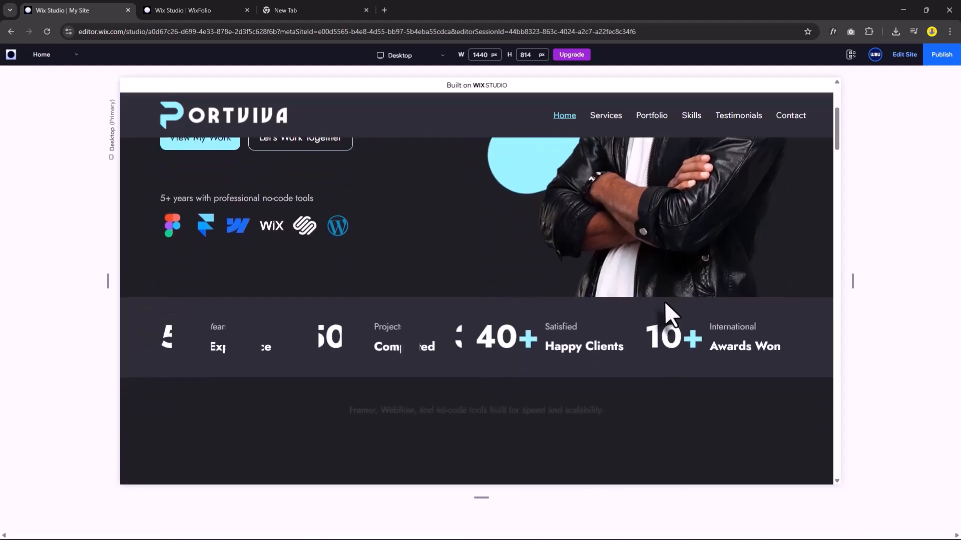
{"action": "scroll", "coordinate": [665, 303], "scroll_direction": "down", "scroll_amount": 5}
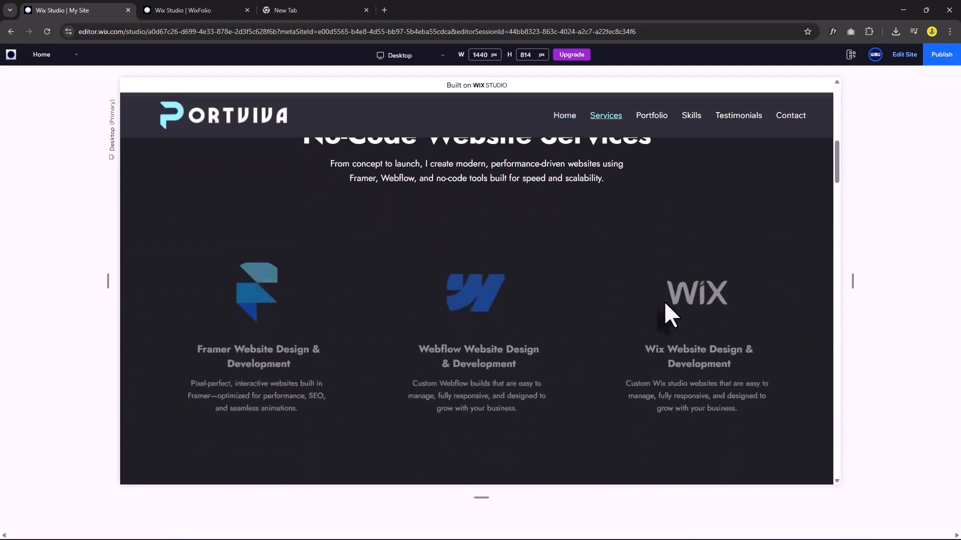
{"action": "scroll", "coordinate": [674, 288], "scroll_direction": "down", "scroll_amount": 6}
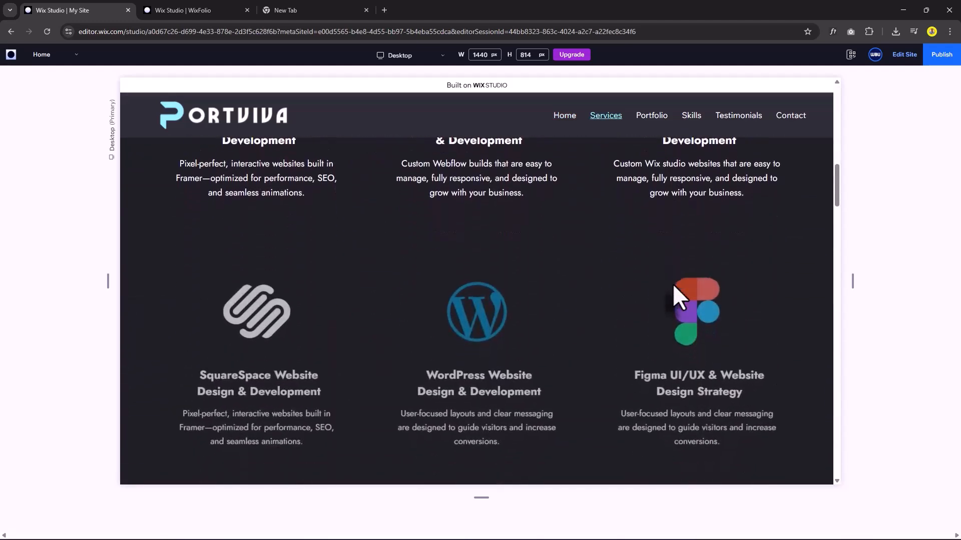
{"action": "scroll", "coordinate": [674, 287], "scroll_direction": "down", "scroll_amount": 5}
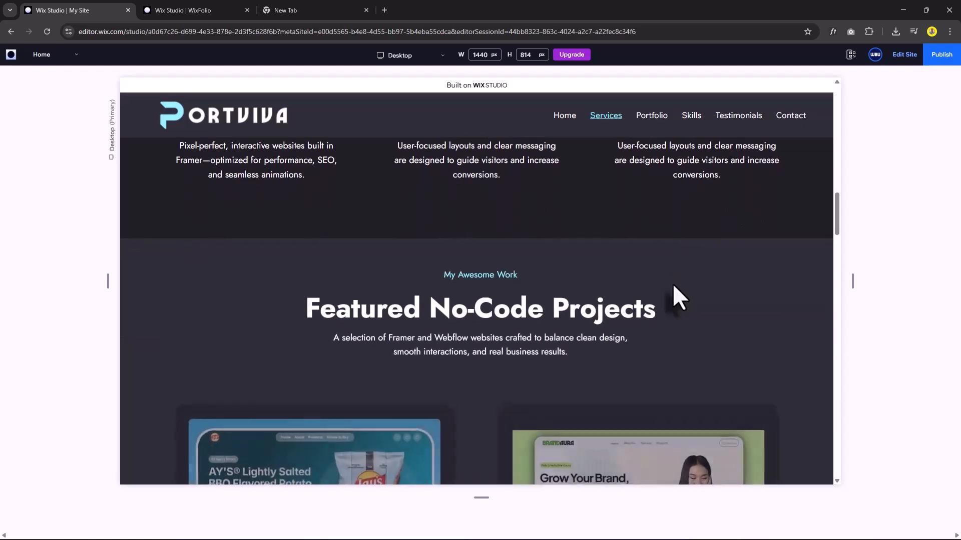
{"action": "scroll", "coordinate": [672, 284], "scroll_direction": "down", "scroll_amount": 6}
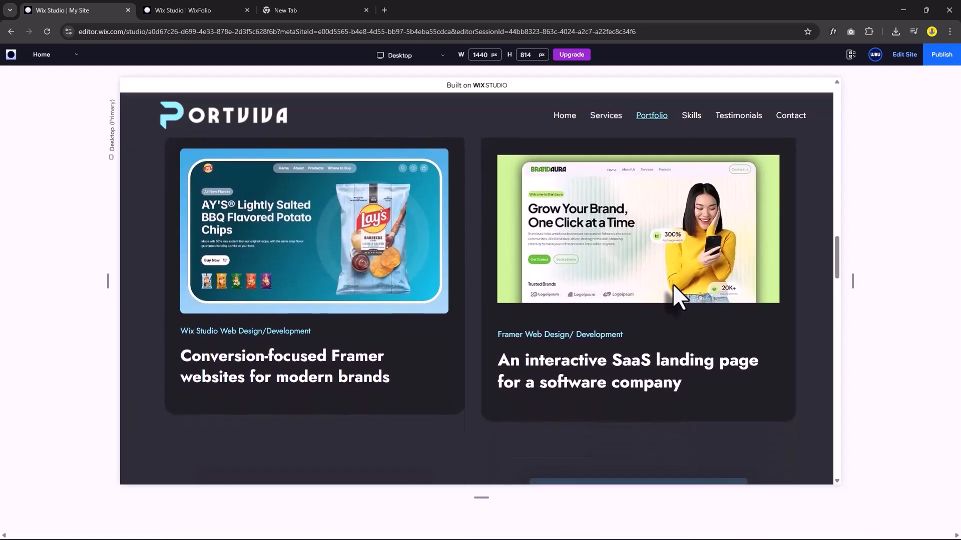
{"action": "scroll", "coordinate": [673, 283], "scroll_direction": "down", "scroll_amount": 6}
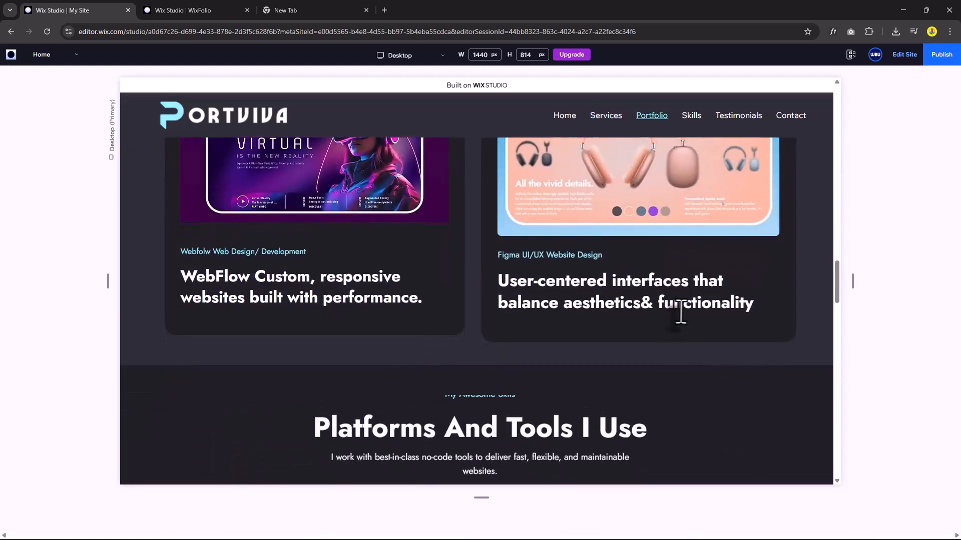
{"action": "scroll", "coordinate": [753, 345], "scroll_direction": "down", "scroll_amount": 7}
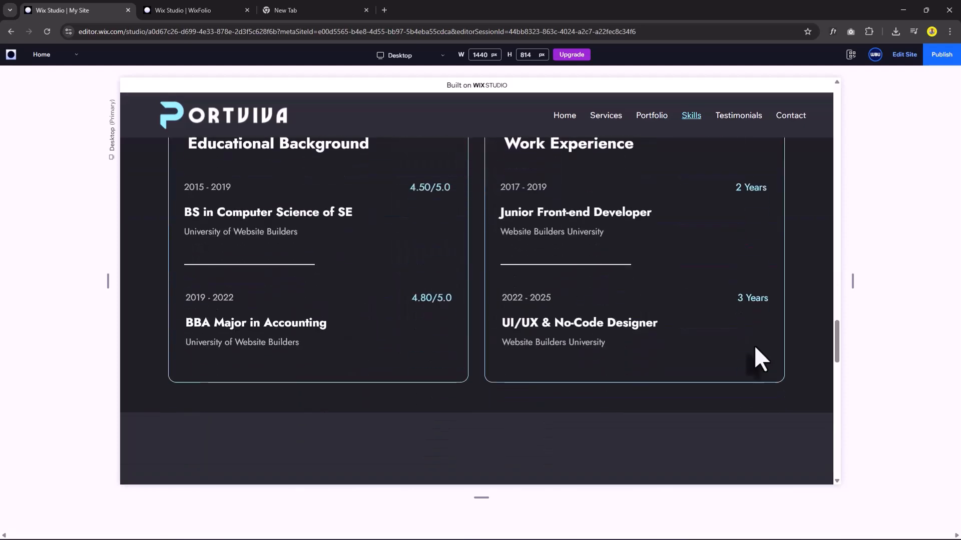
{"action": "scroll", "coordinate": [755, 346], "scroll_direction": "down", "scroll_amount": 5}
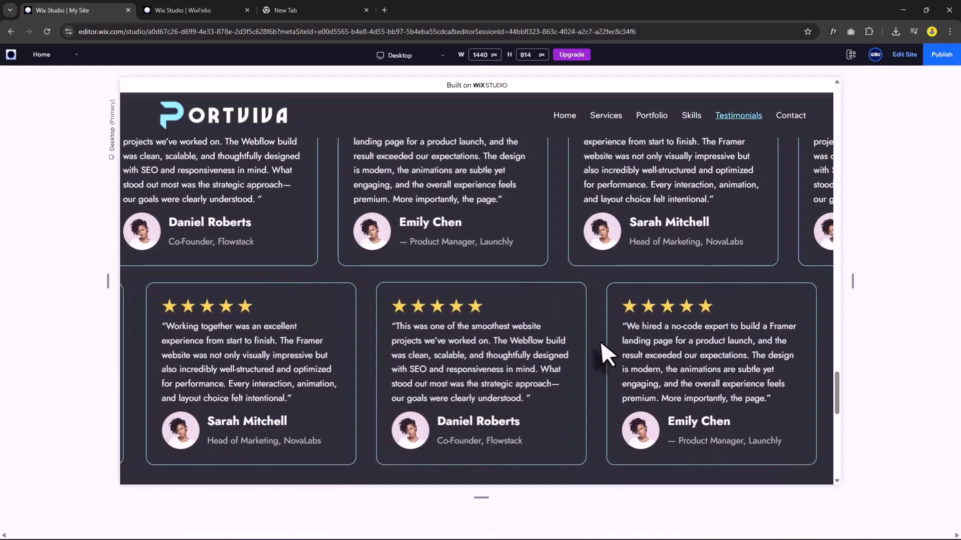
{"action": "scroll", "coordinate": [601, 341], "scroll_direction": "down", "scroll_amount": 4}
{"action": "scroll", "coordinate": [602, 342], "scroll_direction": "down", "scroll_amount": 5}
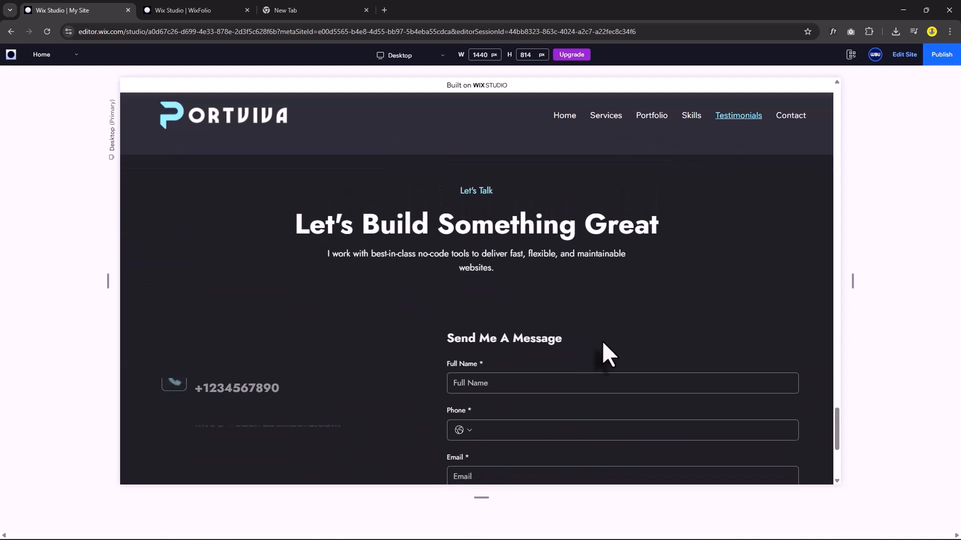
{"action": "scroll", "coordinate": [602, 341], "scroll_direction": "down", "scroll_amount": 1}
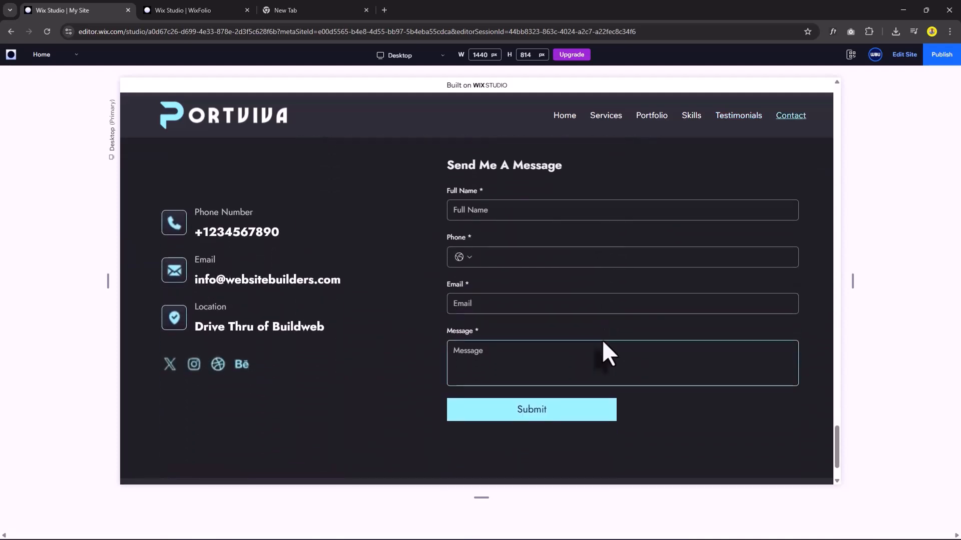